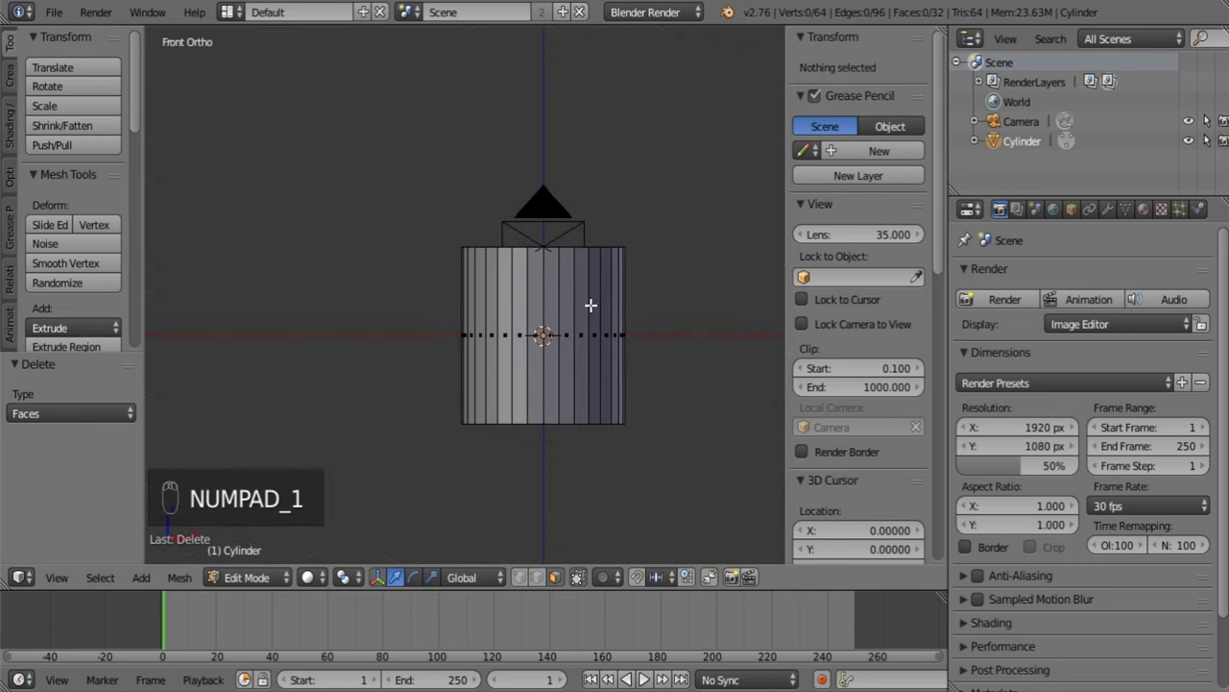
Select the entire open cylinder mesh and unwrap its UVs with Cylinder Projection from the front view.
key(a)
key(a)
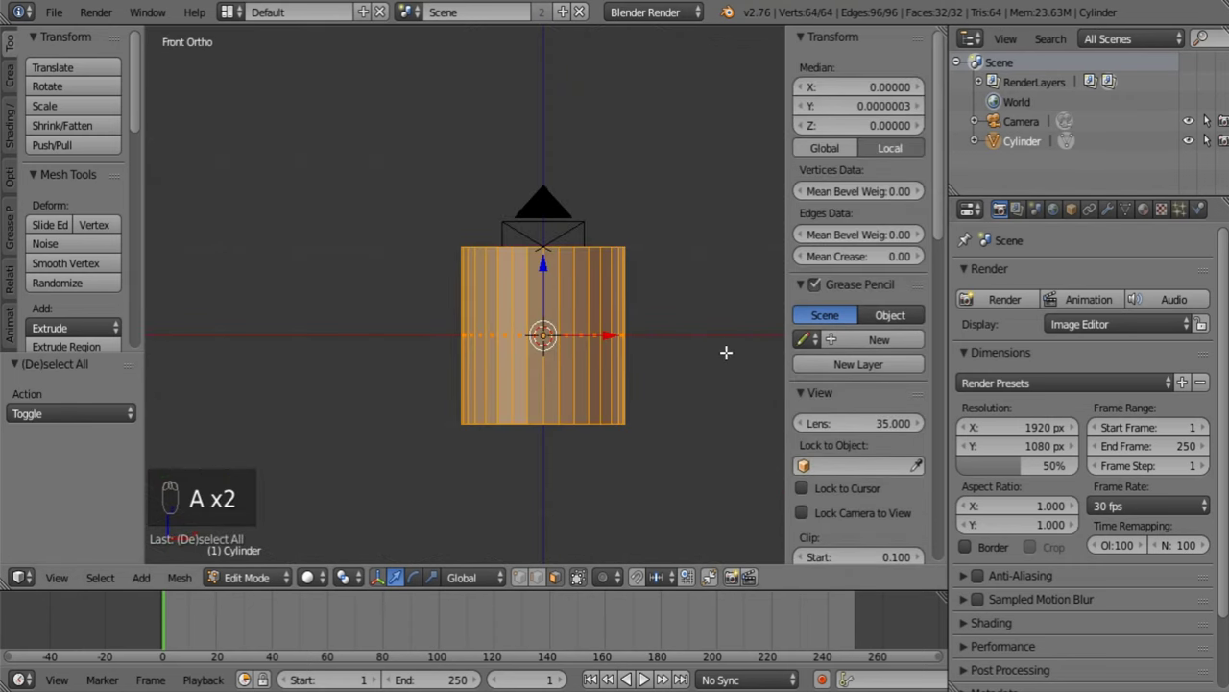
key(u)
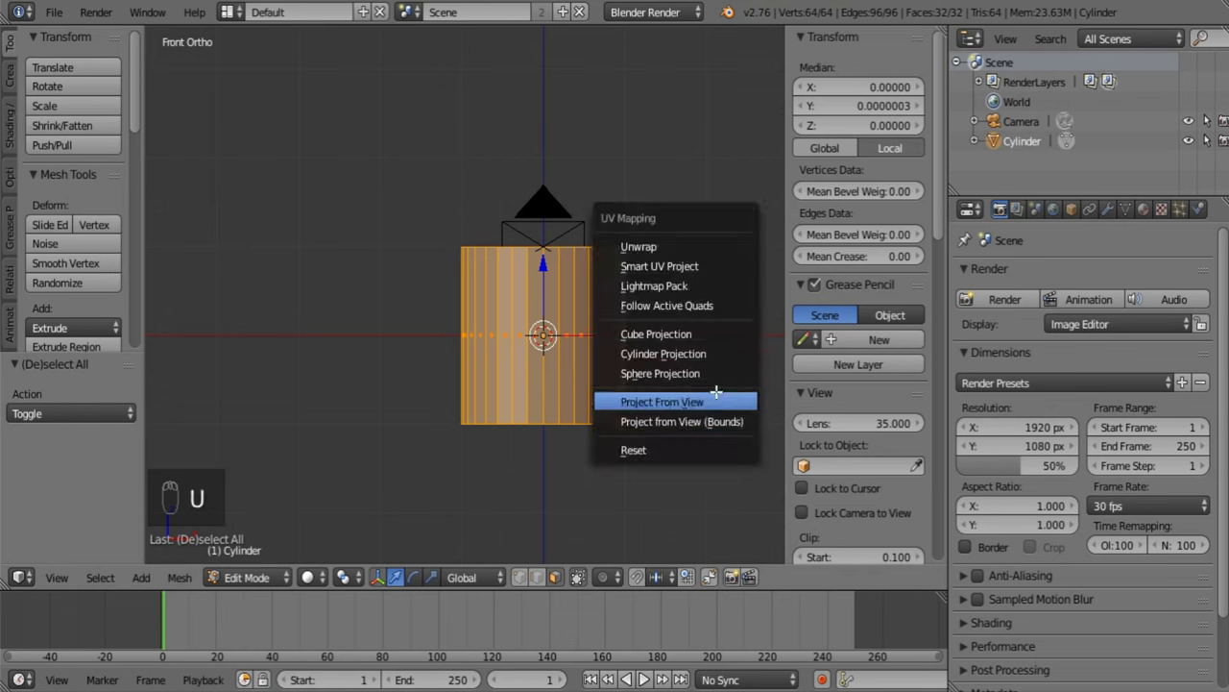
click(708, 353)
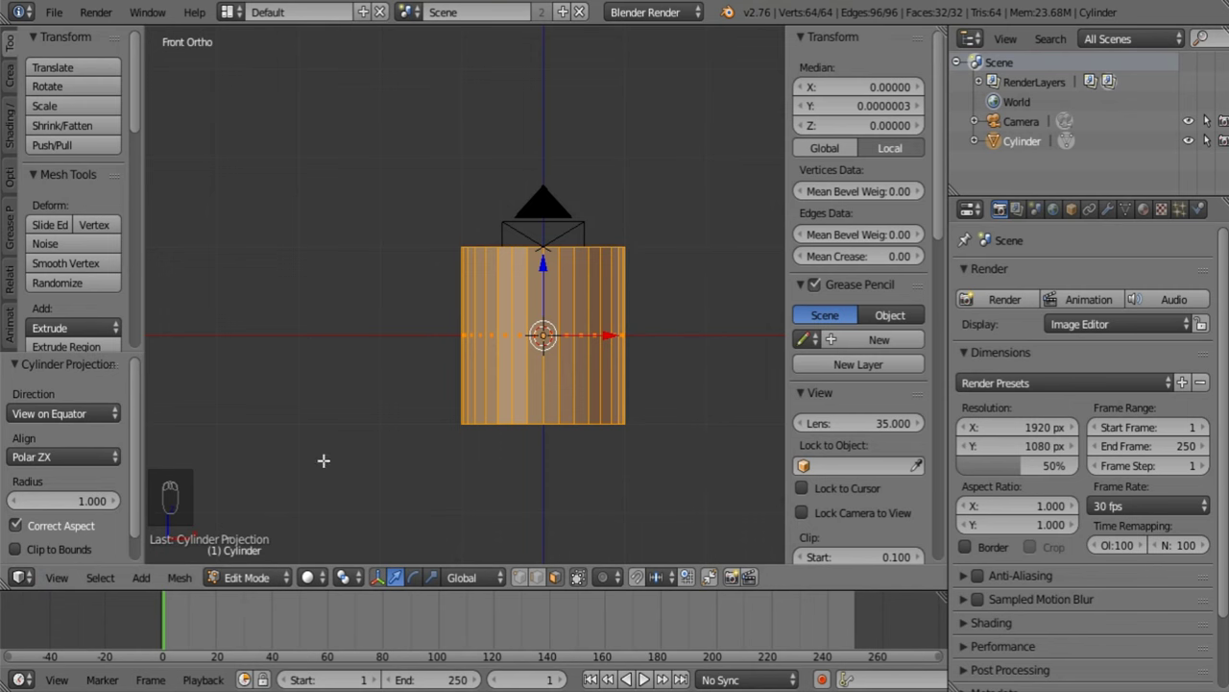
Examine the cylinder's projected UV layout in the UV/Image Editor.
click(21, 577)
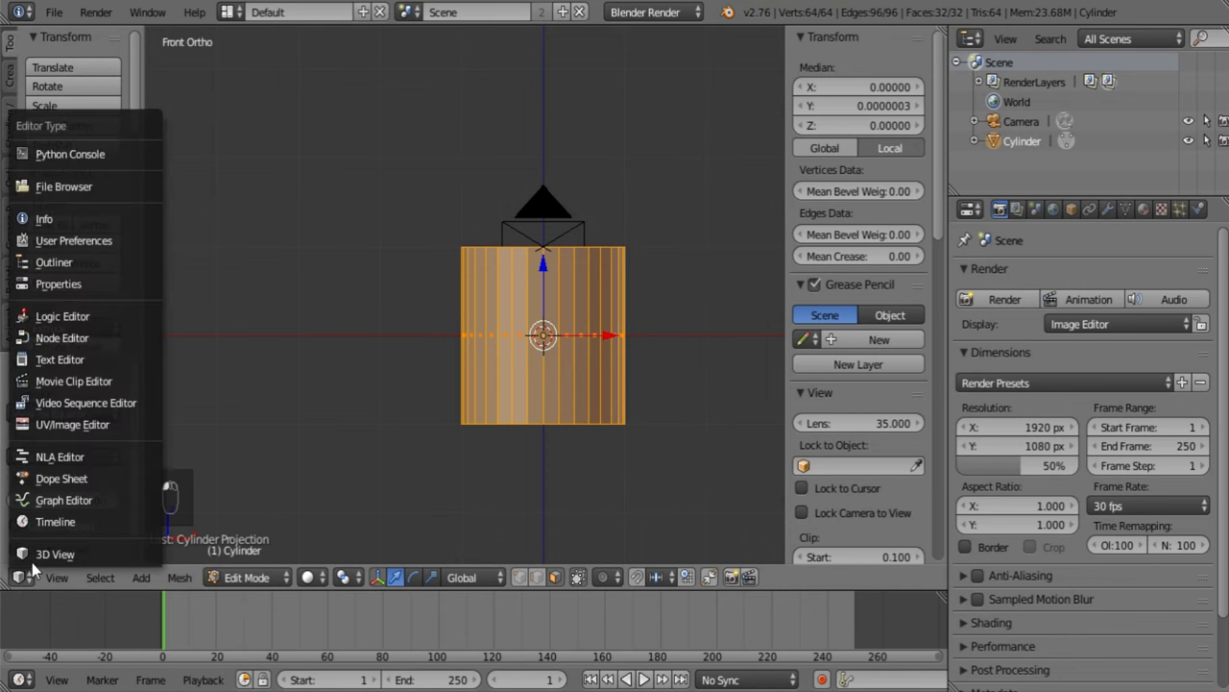
click(72, 424)
scroll(504, 277, up, 4)
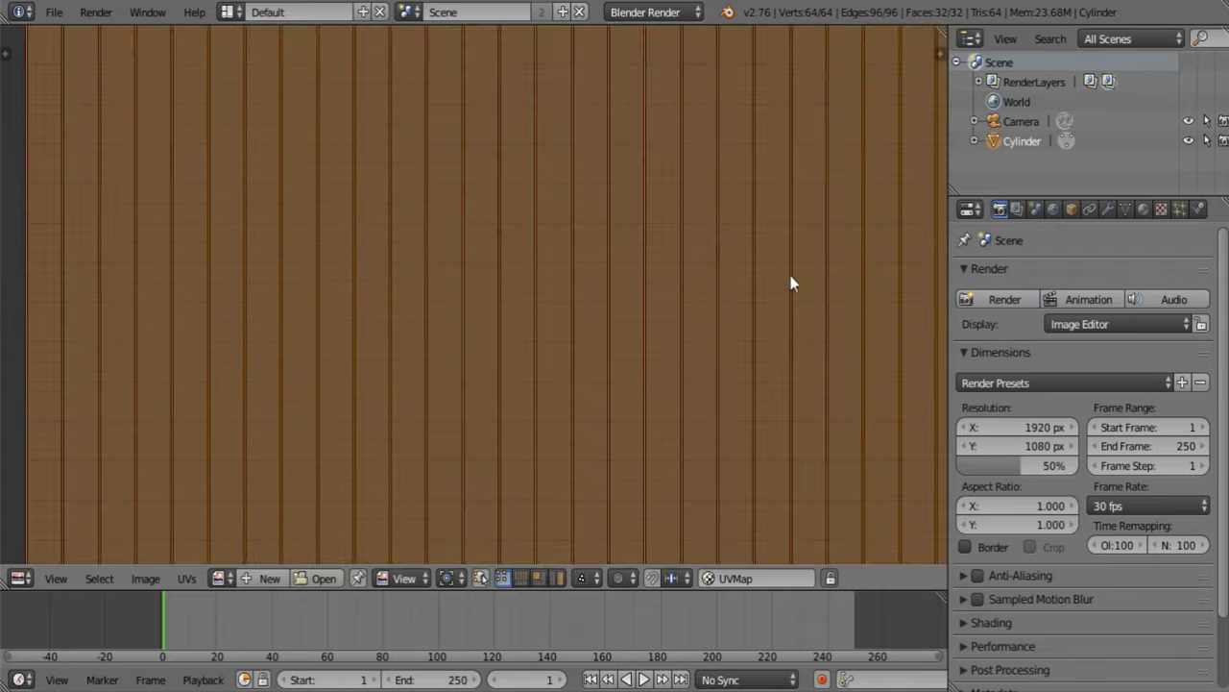
middle_drag(29, 314, 745, 377)
scroll(450, 192, down, 2)
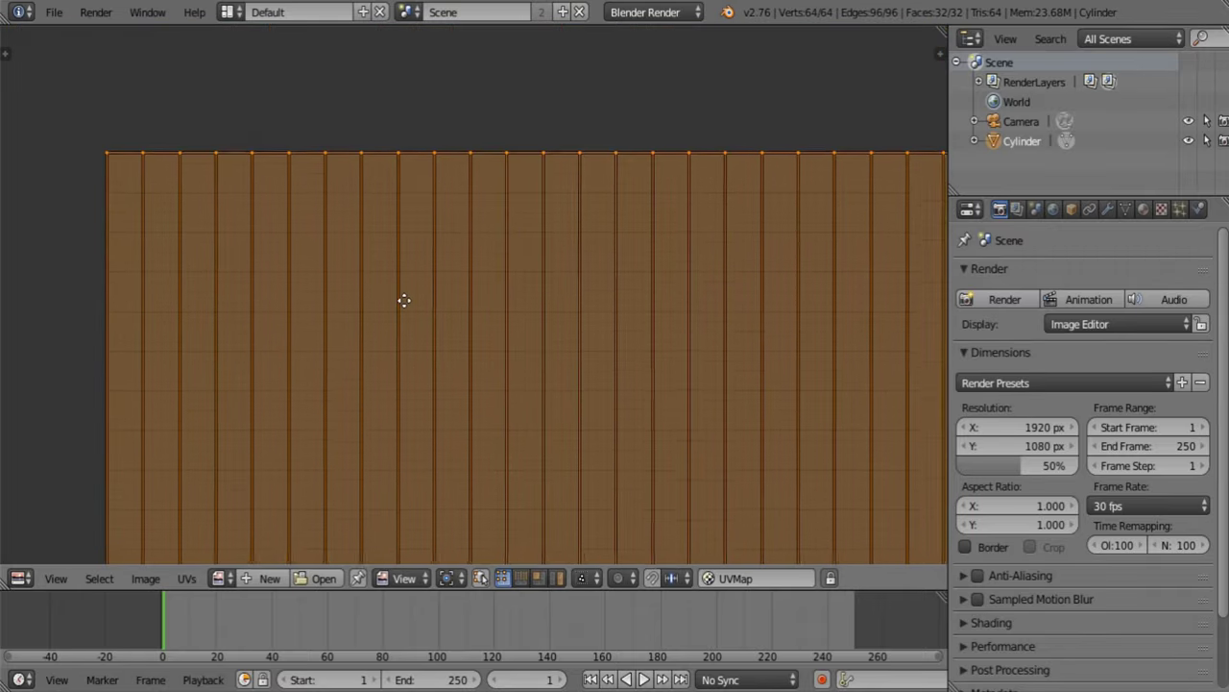
scroll(423, 425, up, 2)
middle_drag(233, 304, 330, 247)
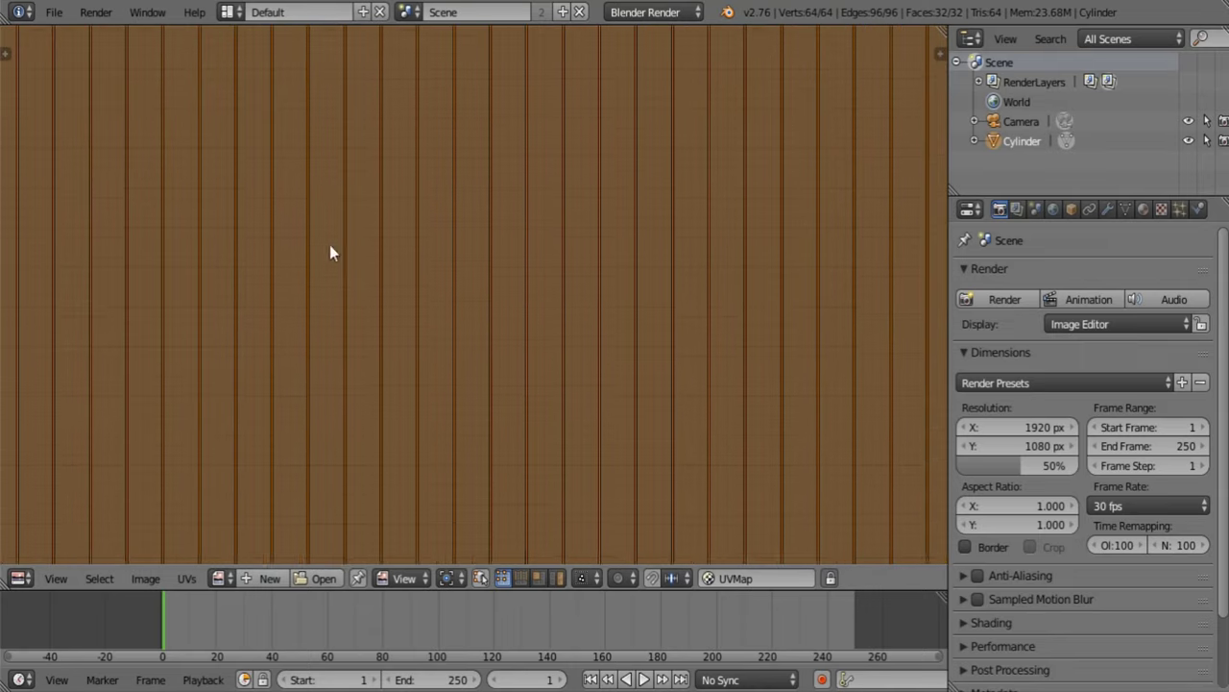
middle_drag(323, 493, 302, 324)
Return to the 3D View, switch the cylinder to Object Mode and shade it smooth.
click(18, 577)
click(53, 557)
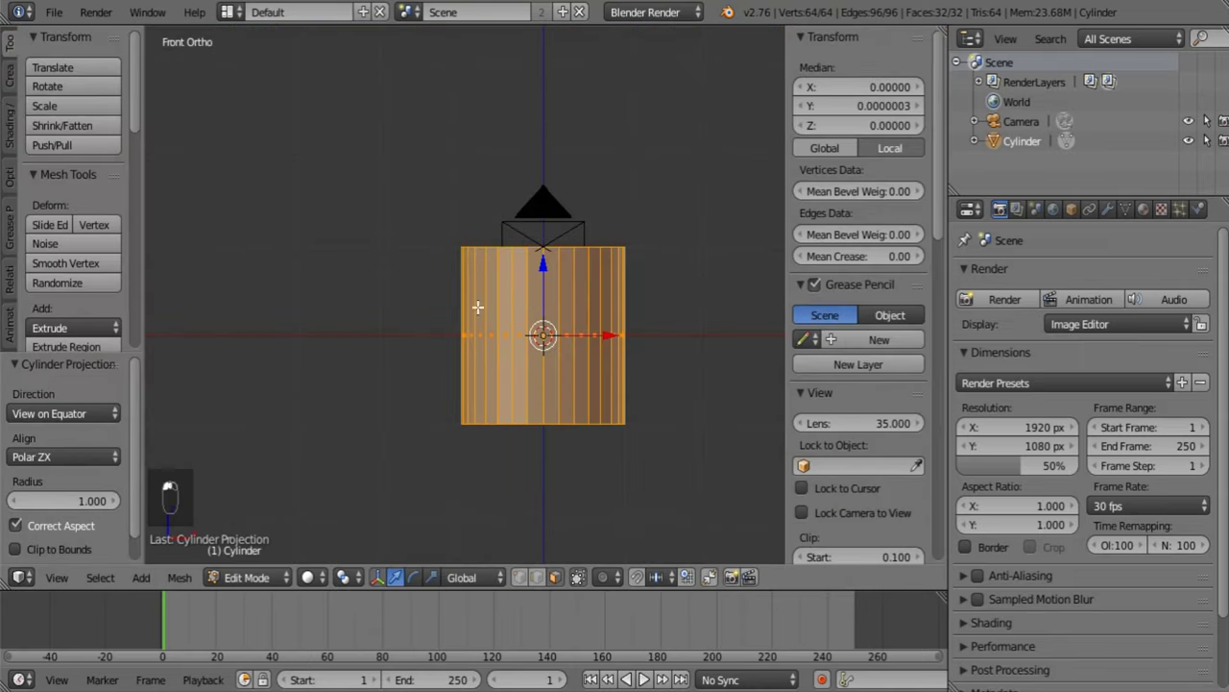
key(Tab)
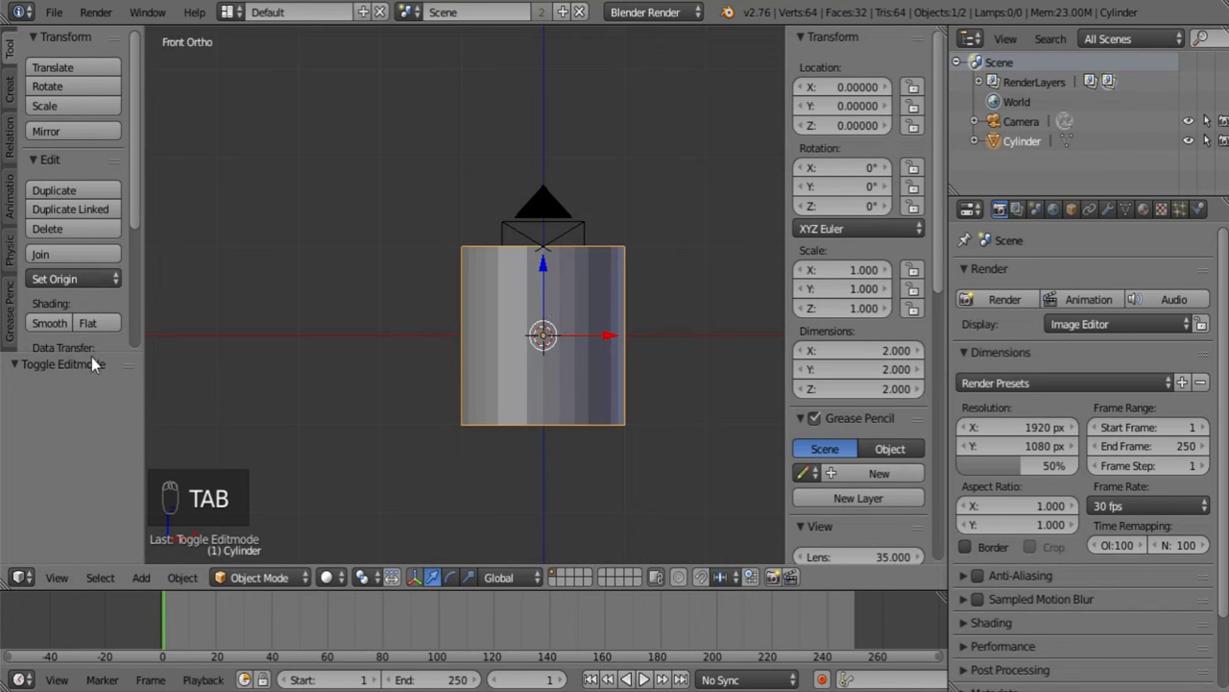
click(43, 324)
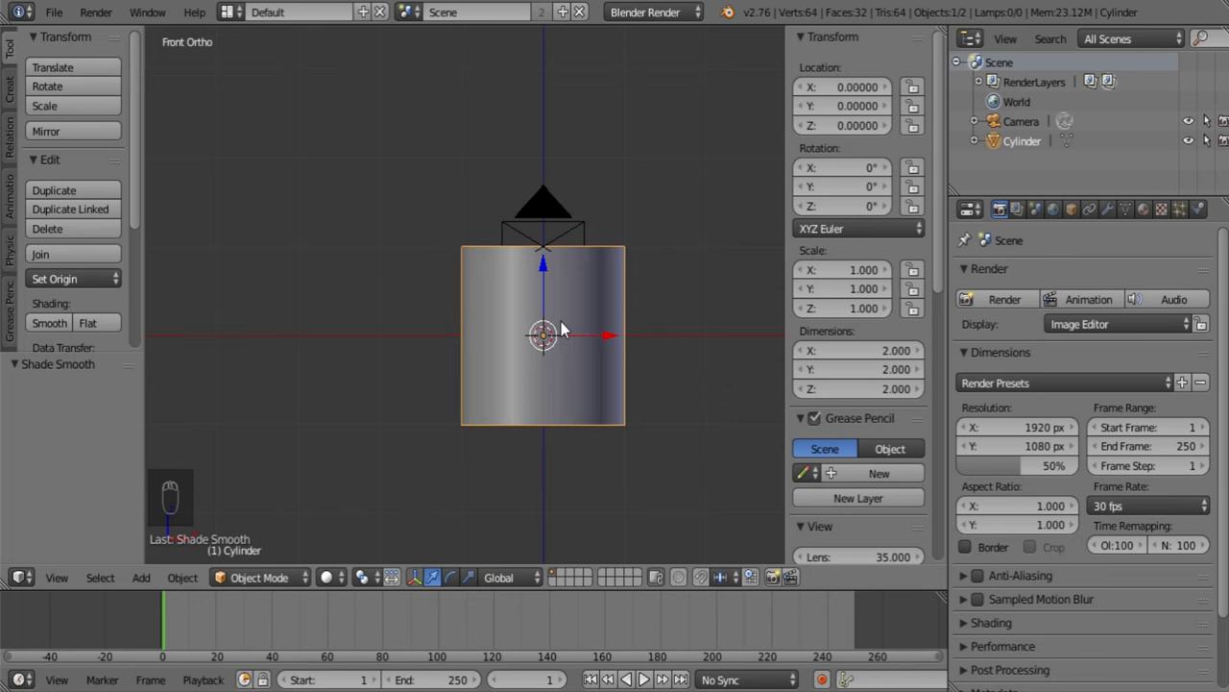
Move the camera about 1.084 units along Y so it sits near the cylinder's centre axis.
middle_drag(558, 282, 417, 431)
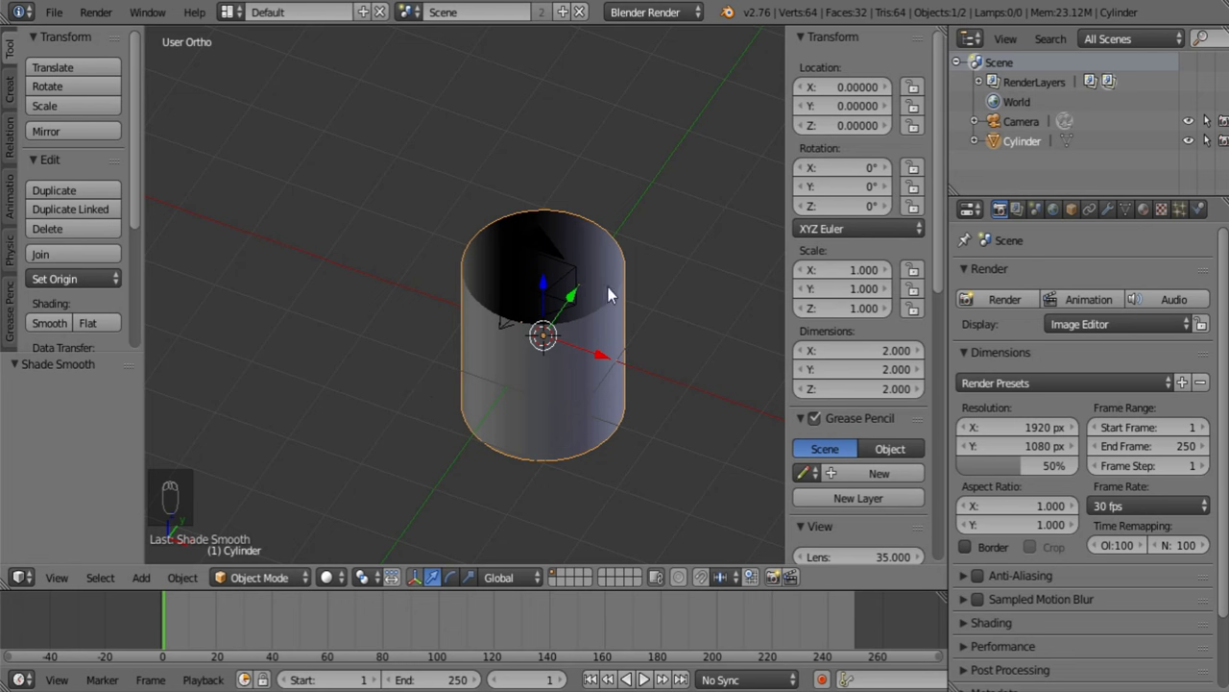
middle_drag(599, 286, 640, 408)
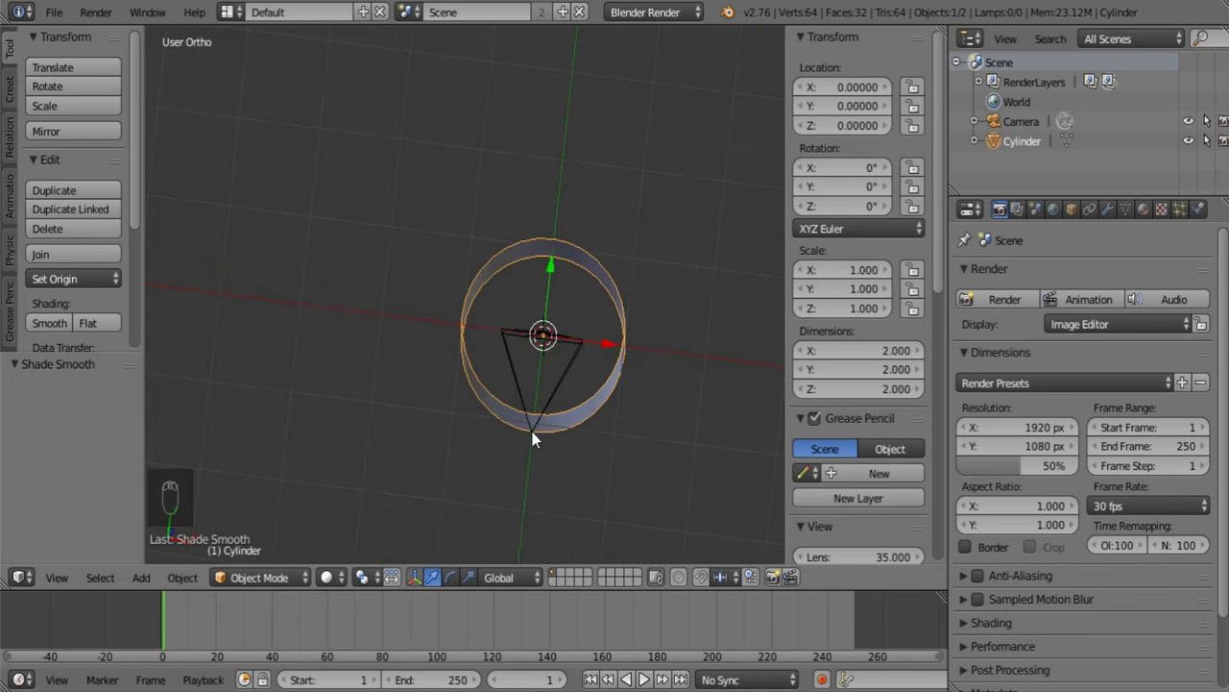
right_click(567, 362)
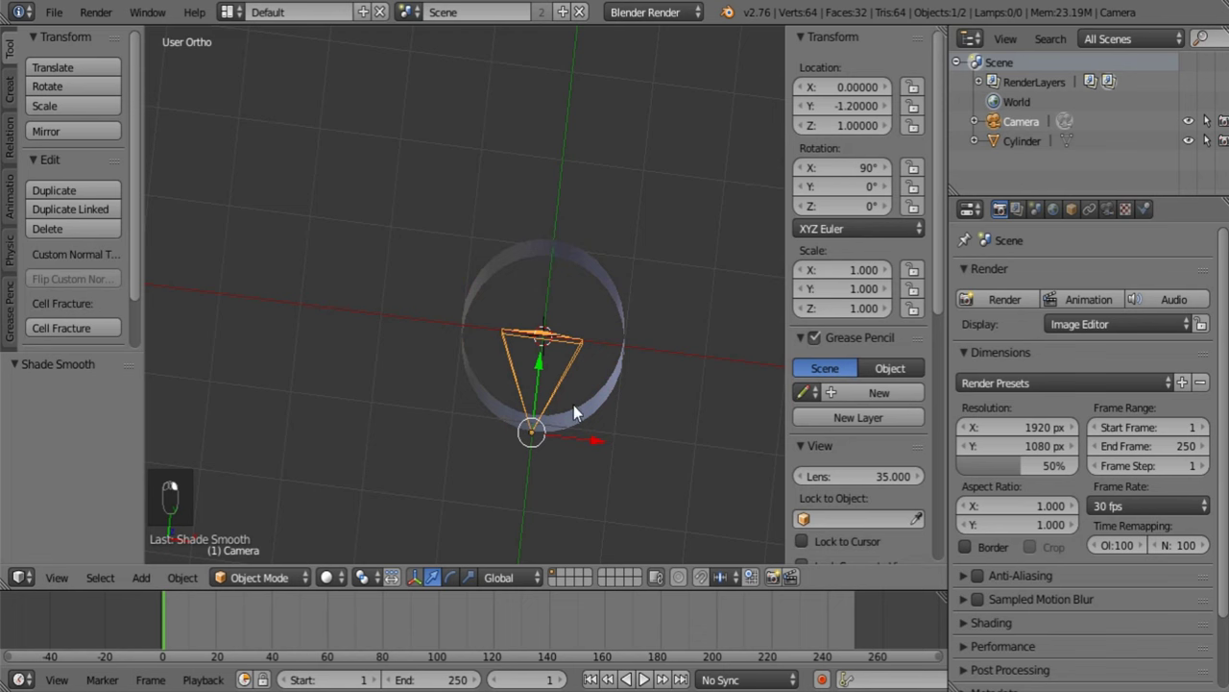
key(g)
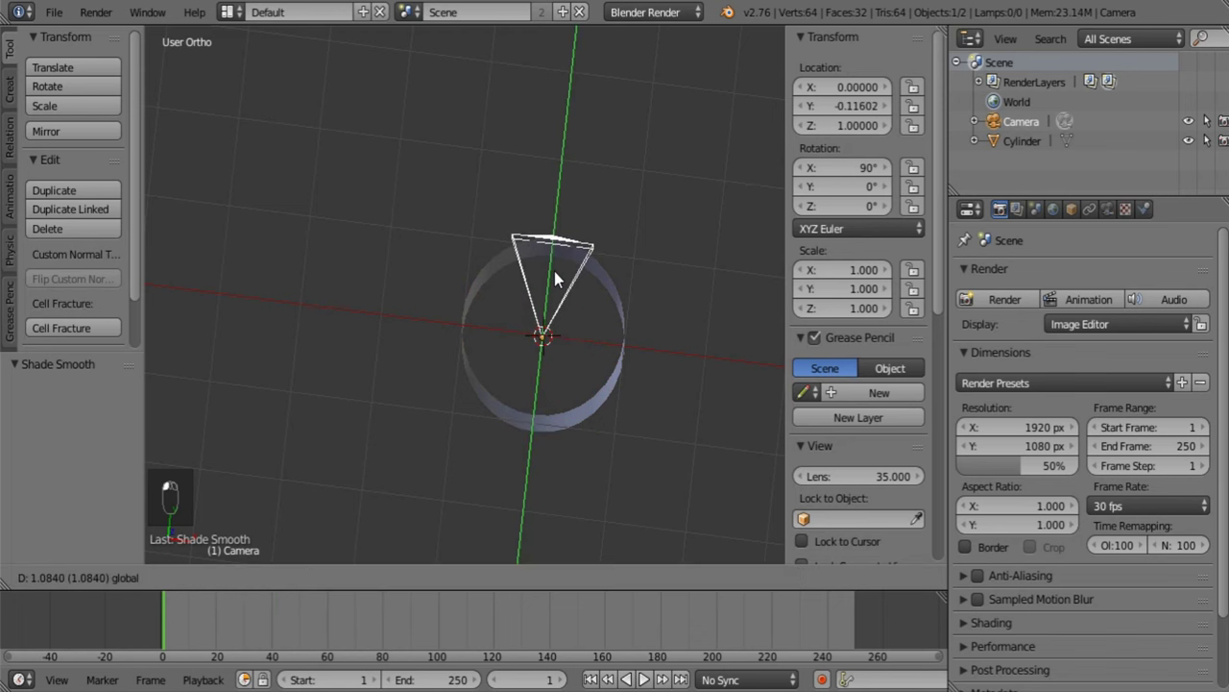
click(554, 271)
middle_drag(658, 423, 555, 283)
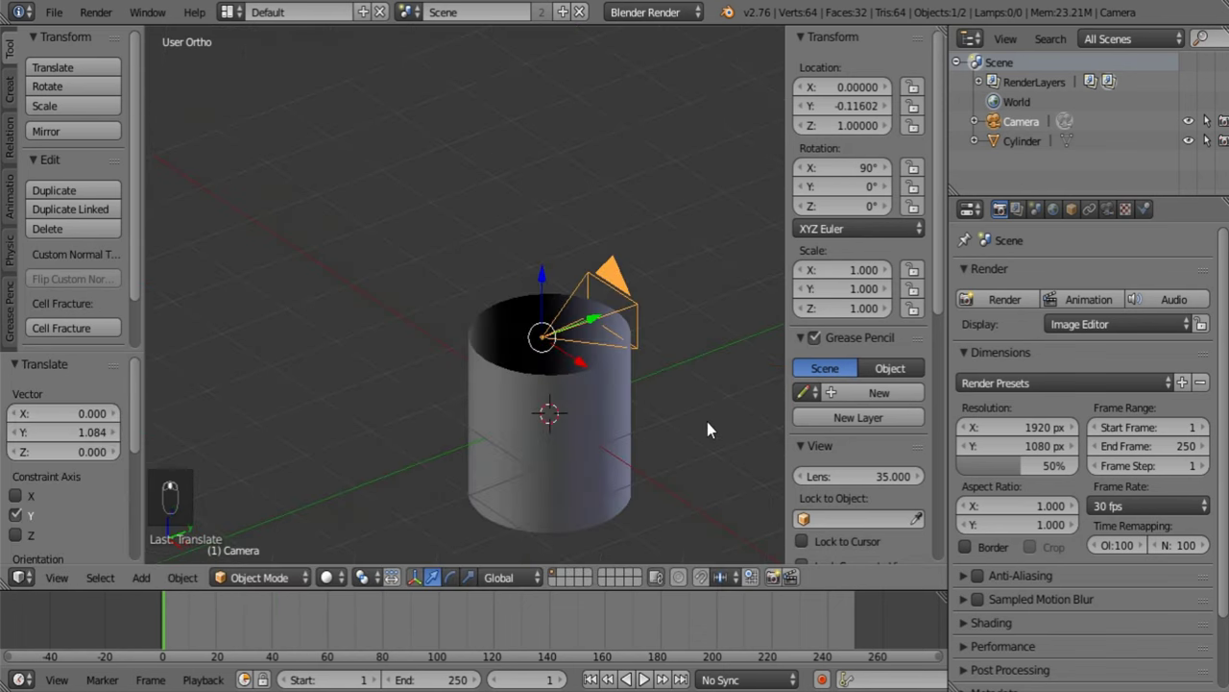
text(rx)
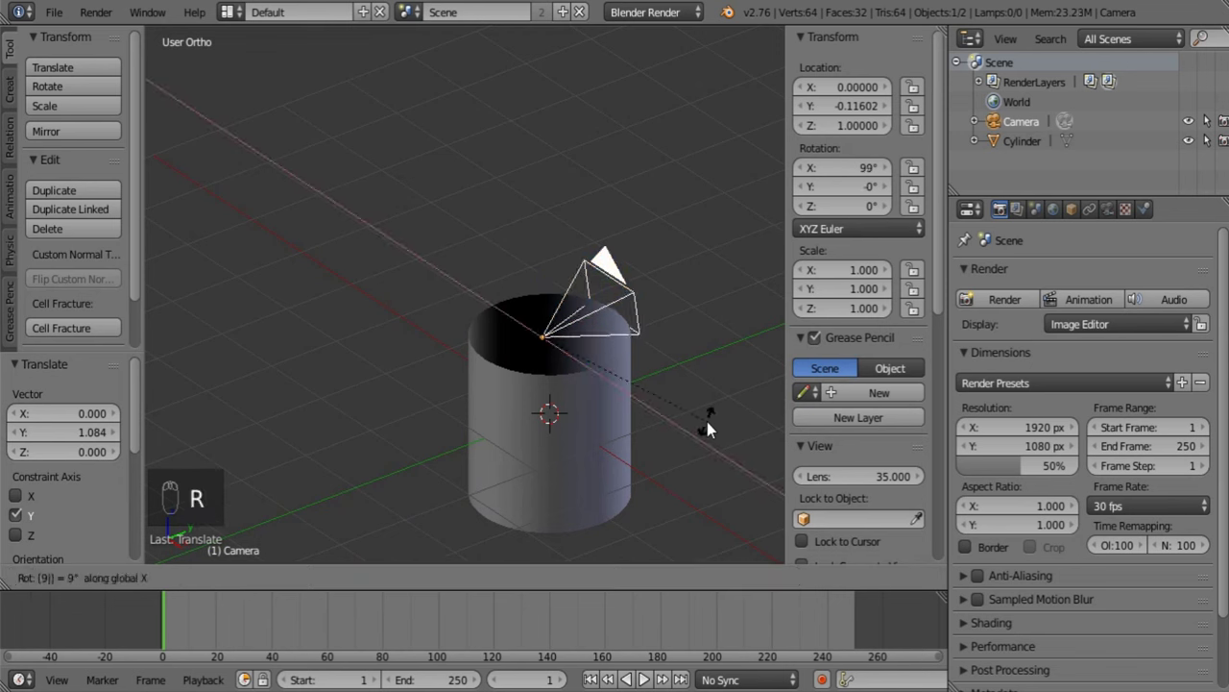
text(90)
right_click(707, 422)
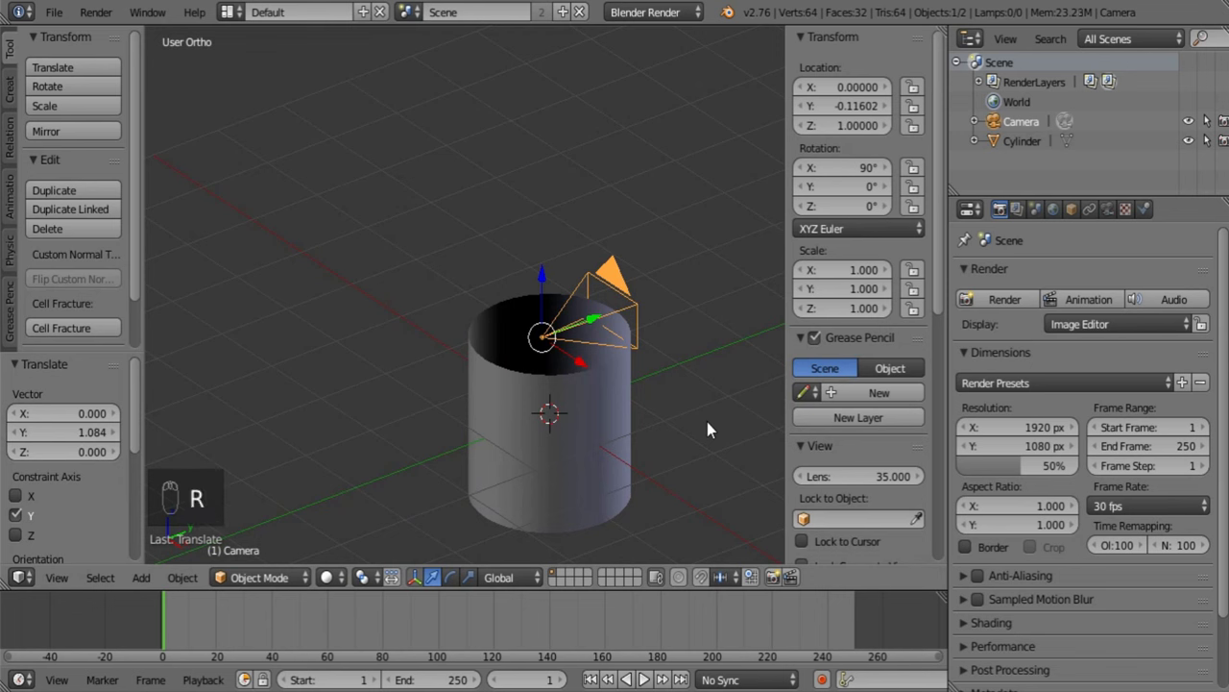
Rotate the camera -90° about X and raise it about 1.333 units along Z above the cylinder.
text(rx-90)
key(Return)
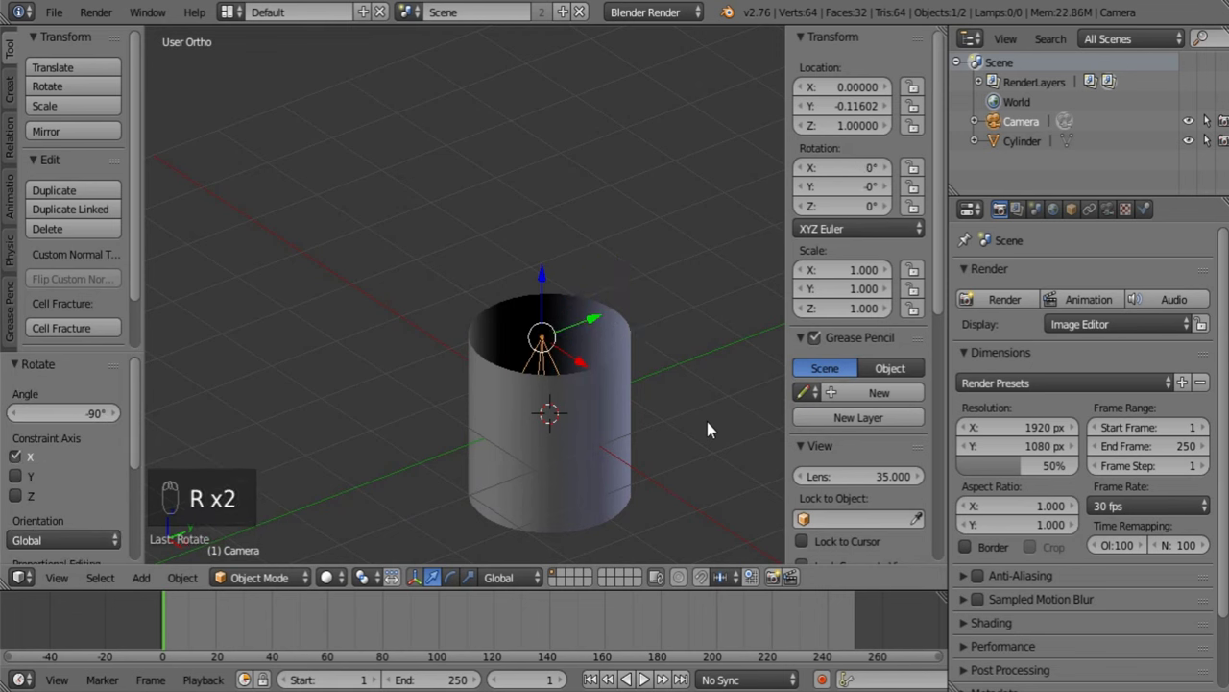
key(g)
key(z)
click(553, 180)
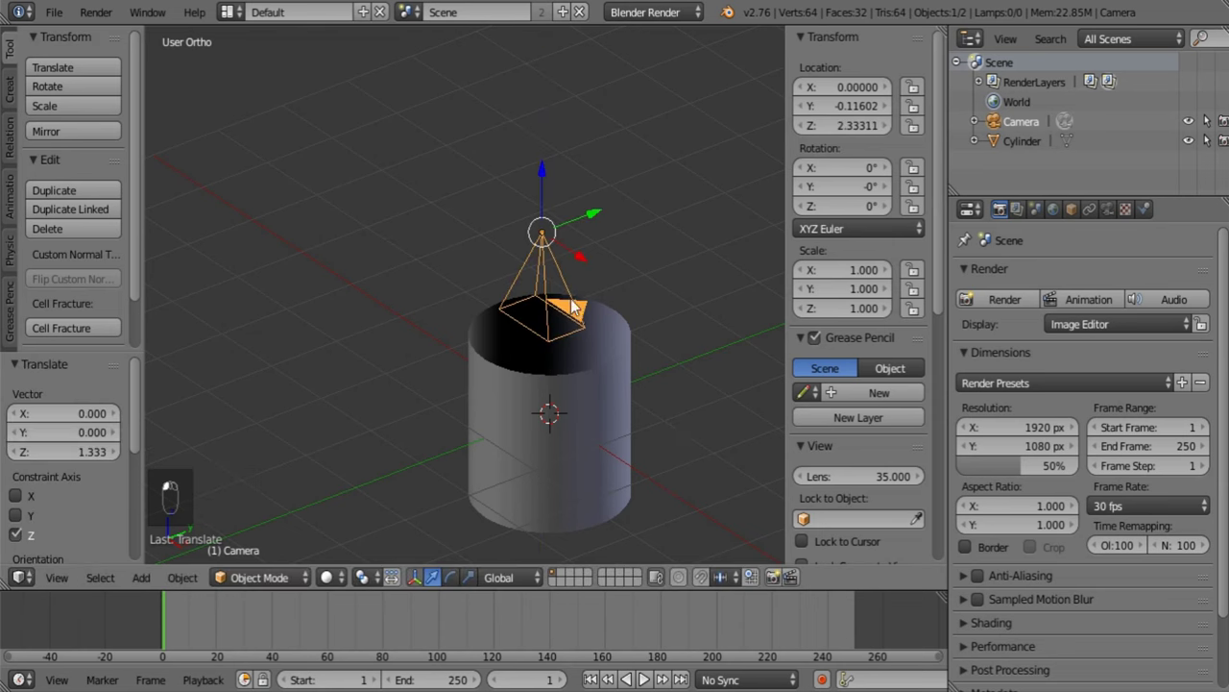
Select the cylinder and enable Double Sided for its mesh normals.
middle_drag(553, 180, 609, 302)
right_click(609, 301)
click(1143, 210)
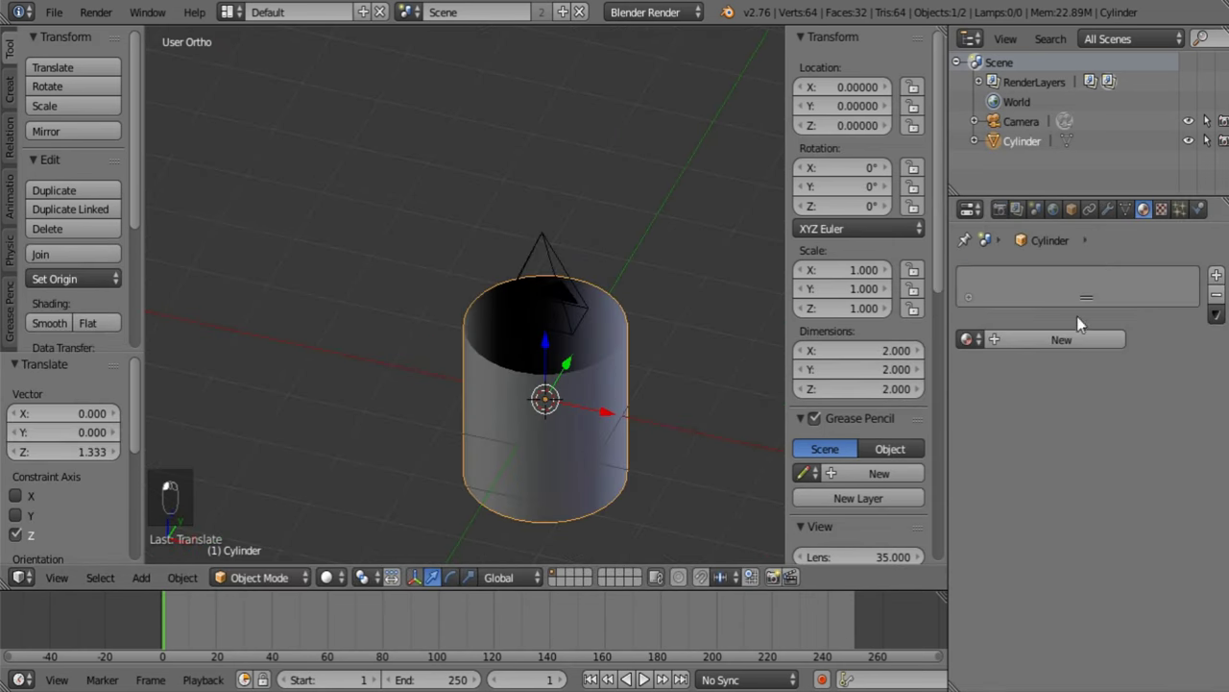
click(1126, 209)
click(1096, 335)
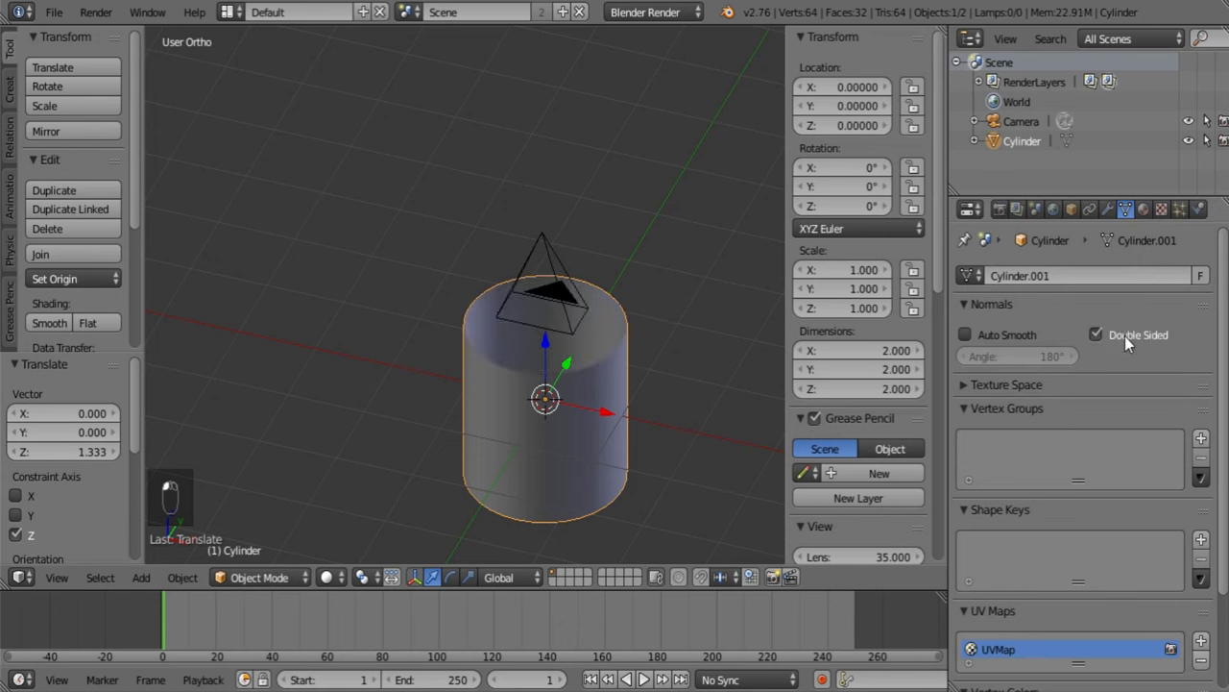
Add a new material to the cylinder and name it "Tunnel mat".
click(1143, 209)
click(1058, 342)
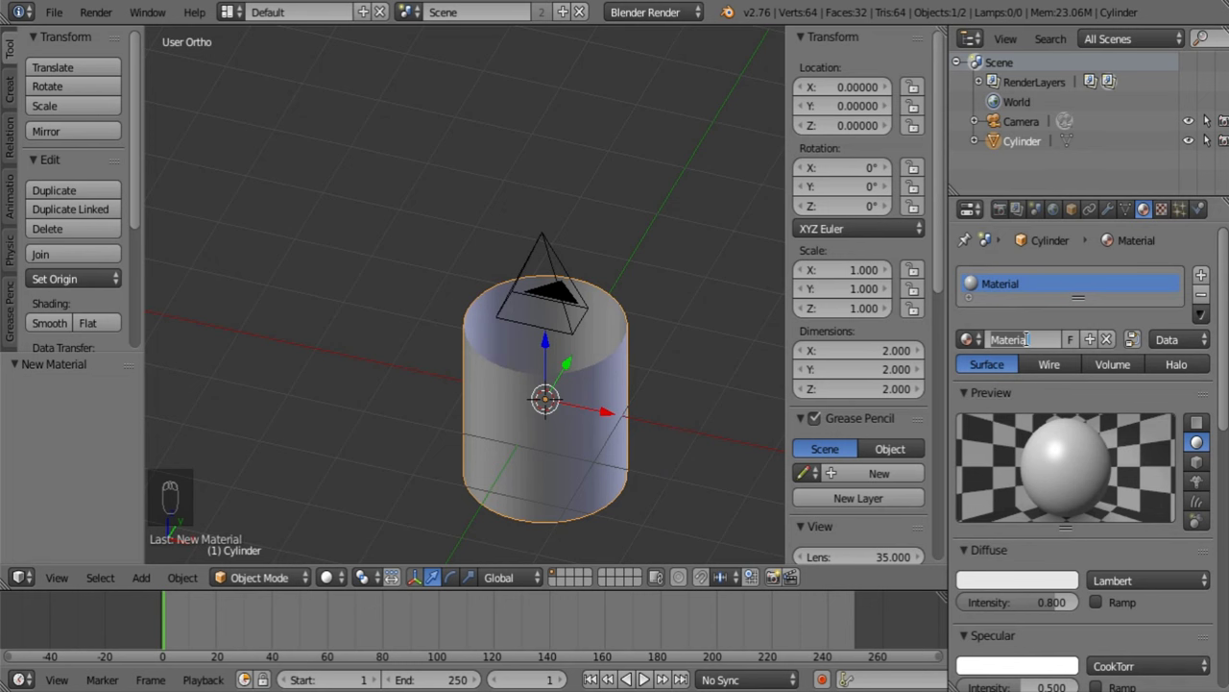
text(Tunnel mat)
key(Return)
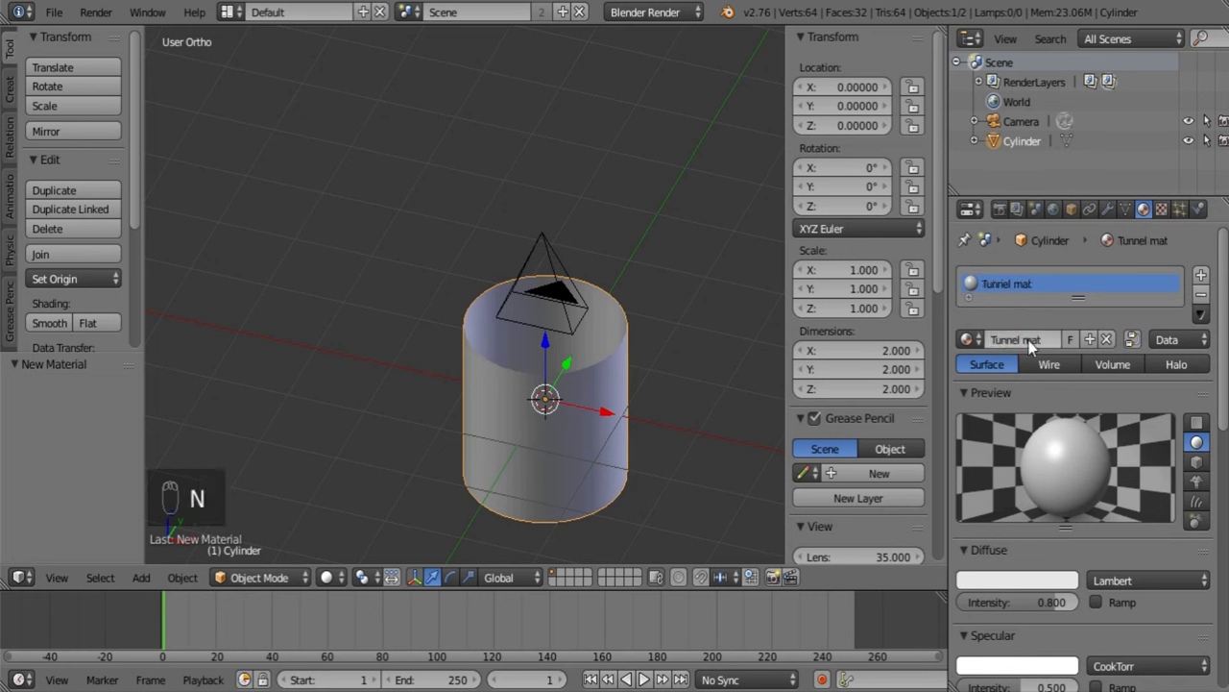
Give the tunnel material a pure white diffuse colour at intensity 1.000 and make it shadeless.
drag(1054, 602, 1079, 603)
click(1047, 582)
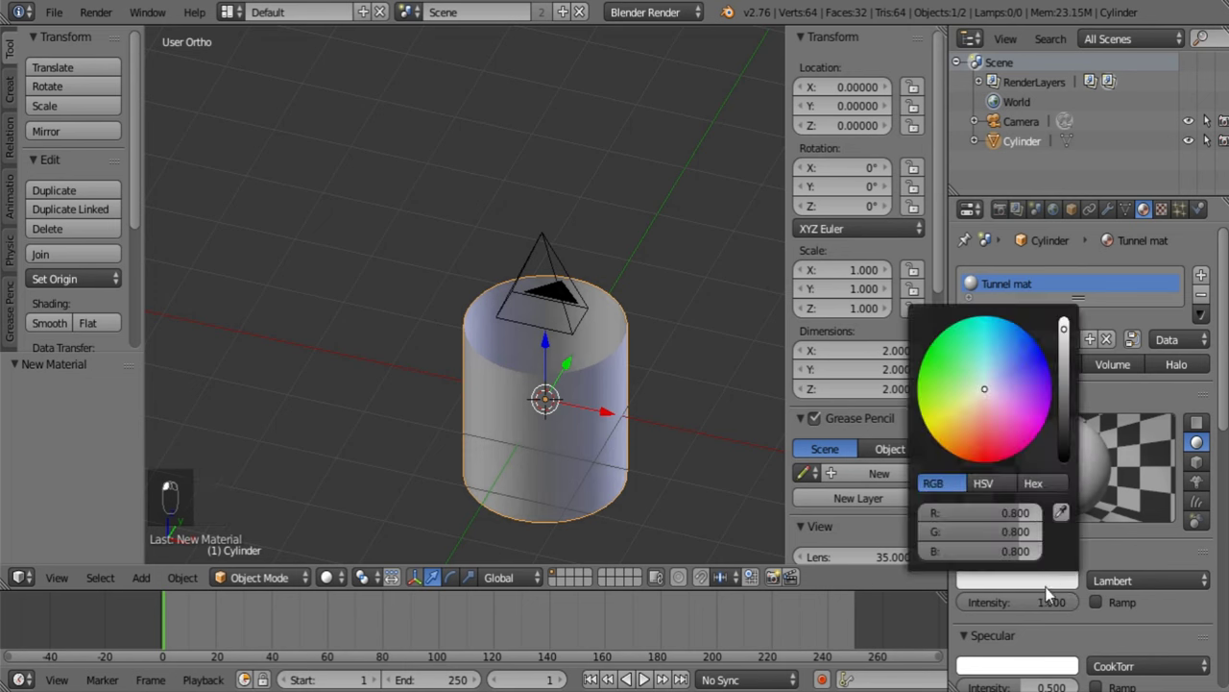
drag(1066, 323, 1068, 316)
scroll(1062, 505, down, 8)
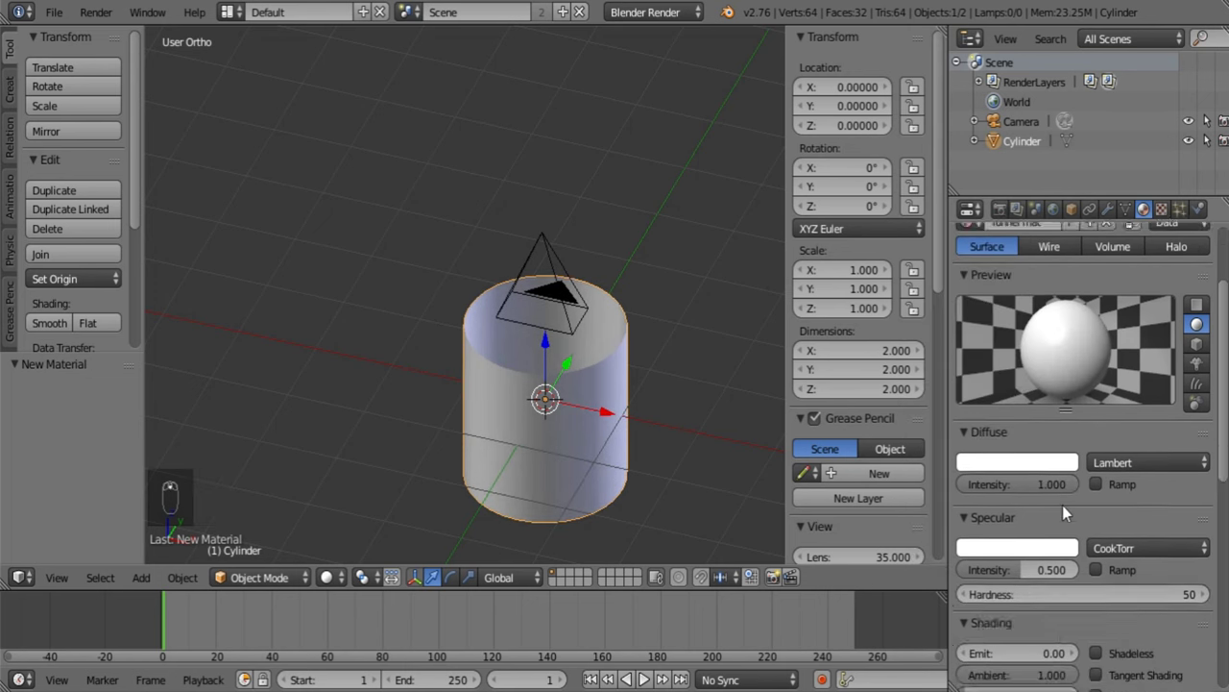
click(1096, 456)
click(1005, 432)
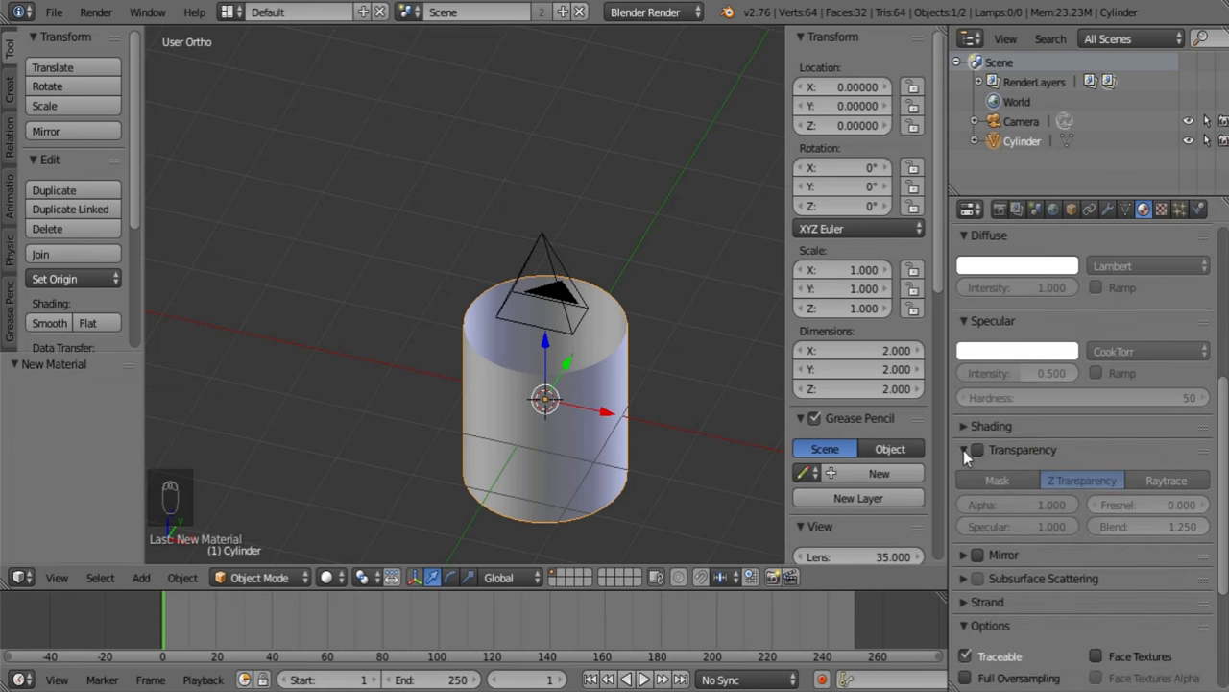
Disable Use Mist in the tunnel material's options.
click(963, 450)
scroll(982, 584, down, 3)
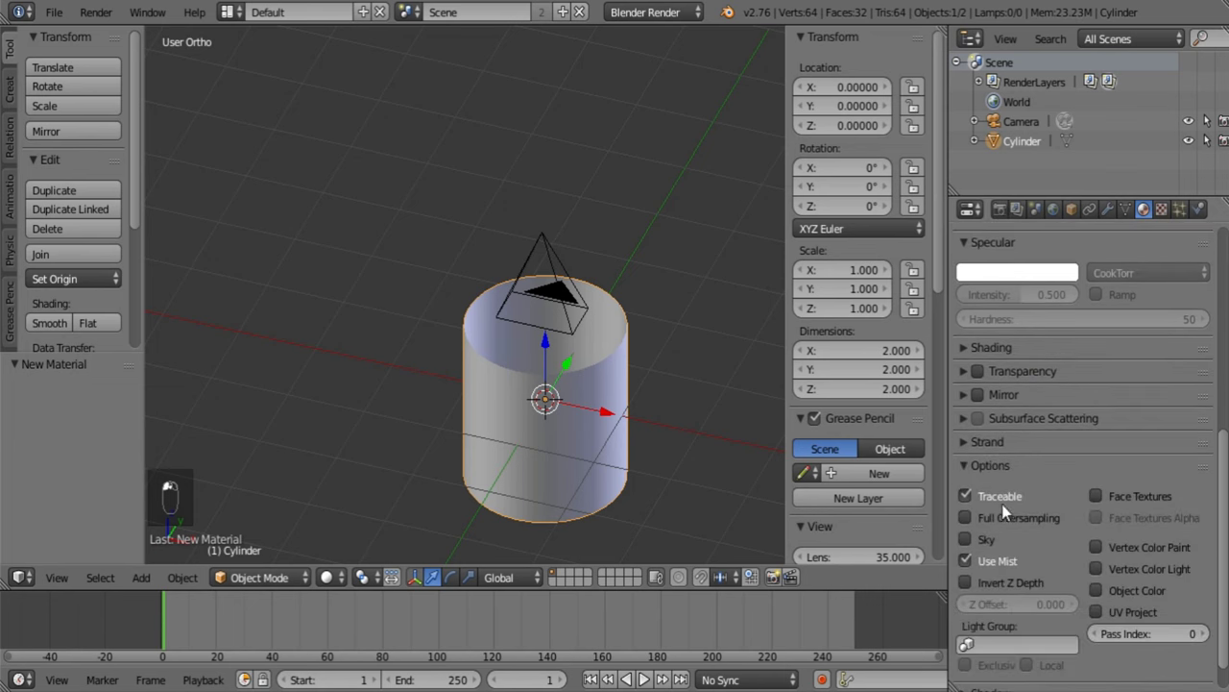
click(992, 566)
Disable the tunnel material's shadow receiving and casting, Auto Ray Bias, Cast Buffer Shadows and Cast Approximate.
scroll(992, 546, down, 1)
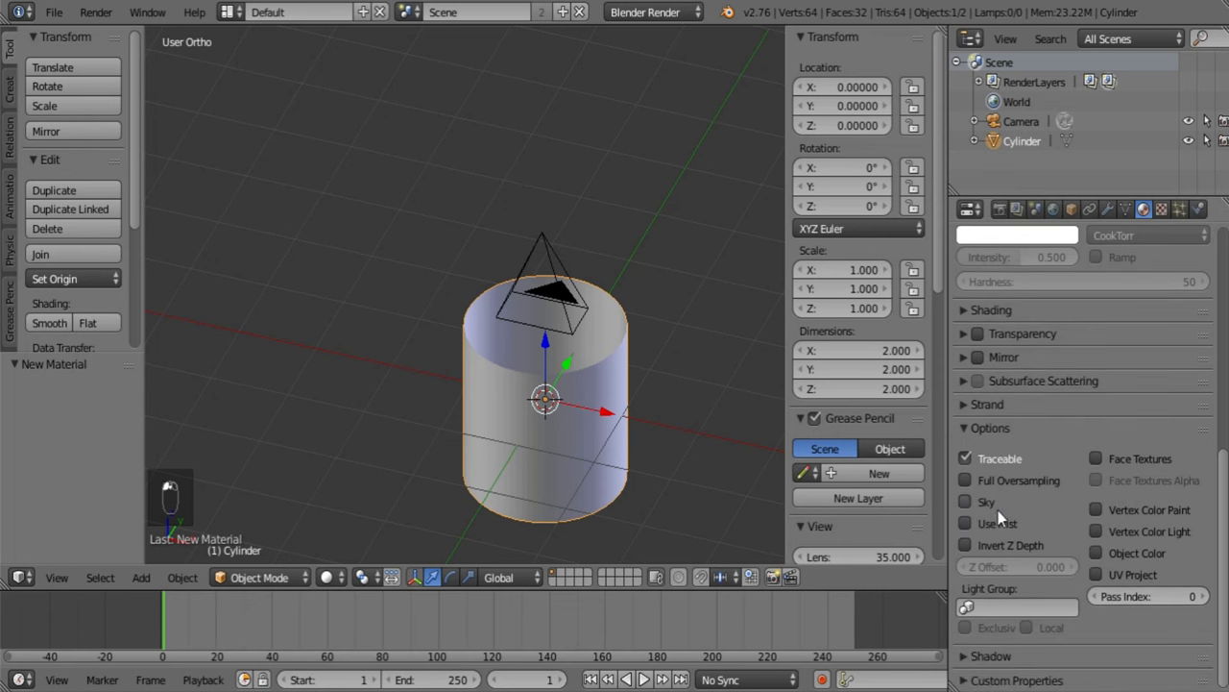
click(989, 656)
scroll(1028, 605, down, 4)
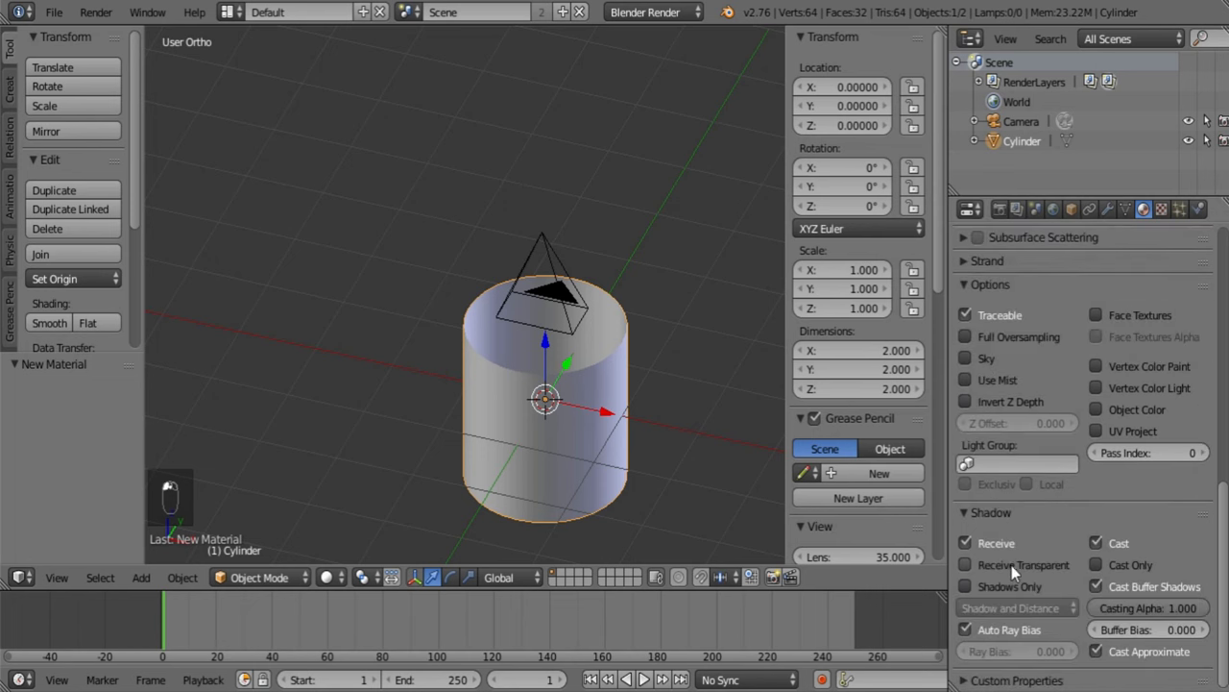
click(1096, 543)
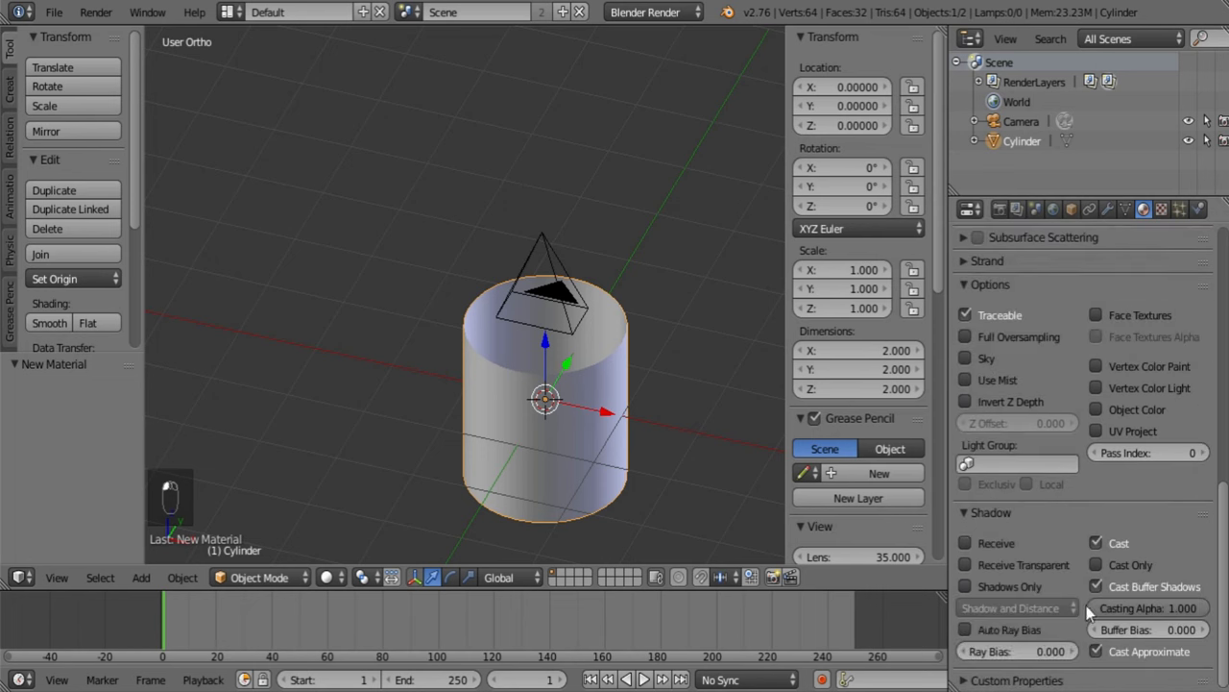
click(1096, 586)
click(1096, 651)
scroll(1009, 533, up, 6)
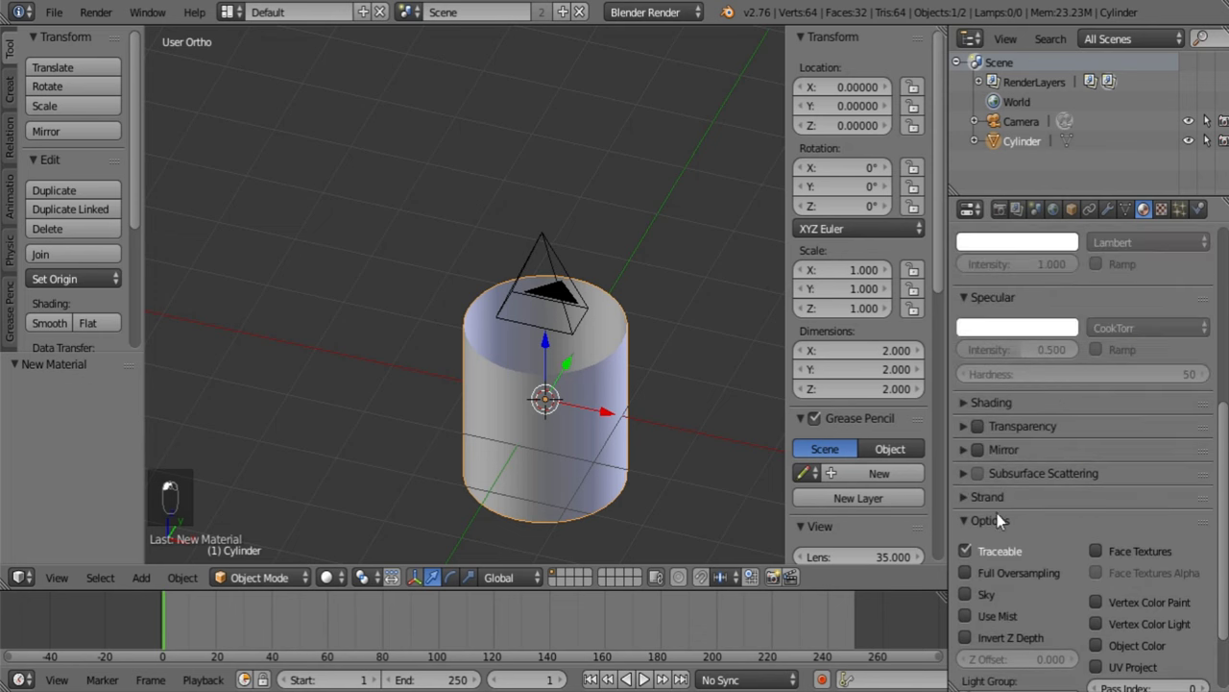
click(980, 520)
scroll(1136, 510, up, 8)
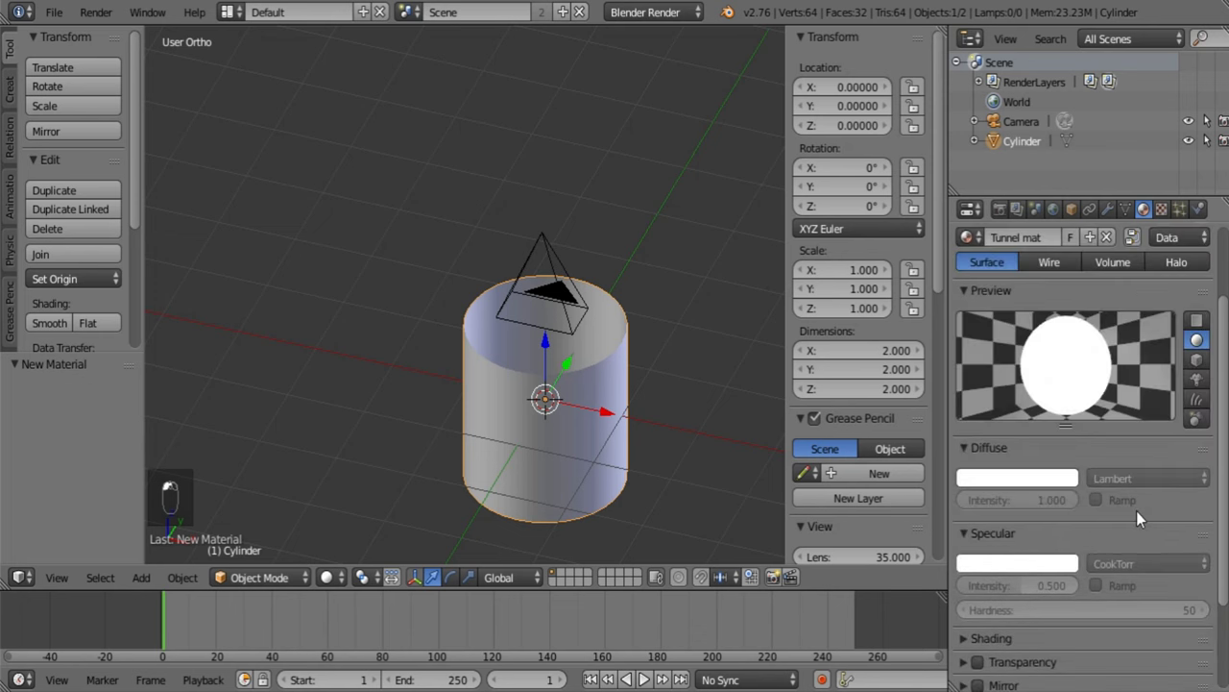
Examine the render layer's Include and Passes settings.
click(1017, 209)
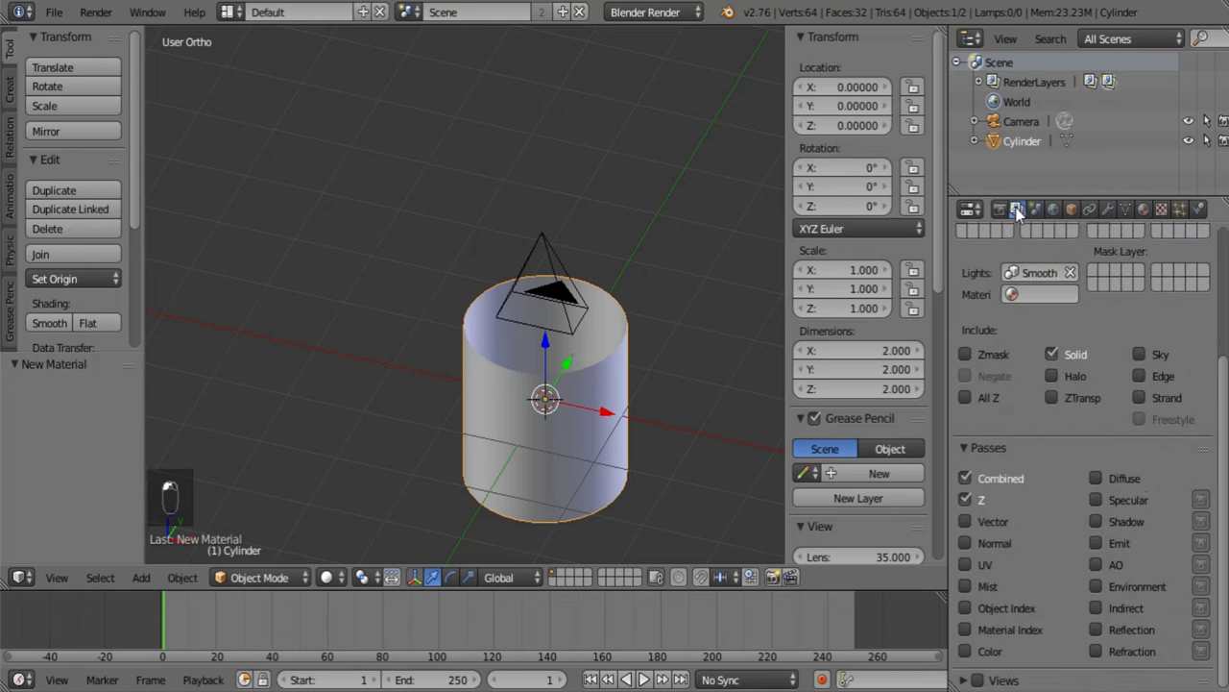
scroll(1095, 463, up, 5)
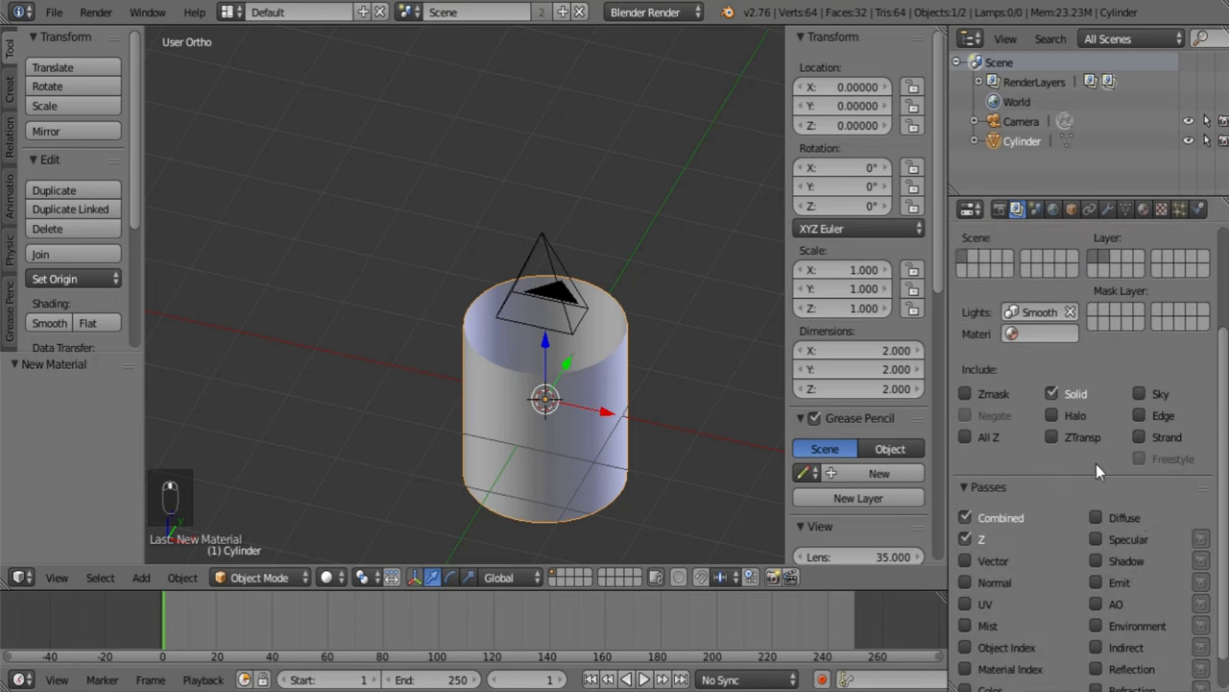
scroll(1096, 464, down, 5)
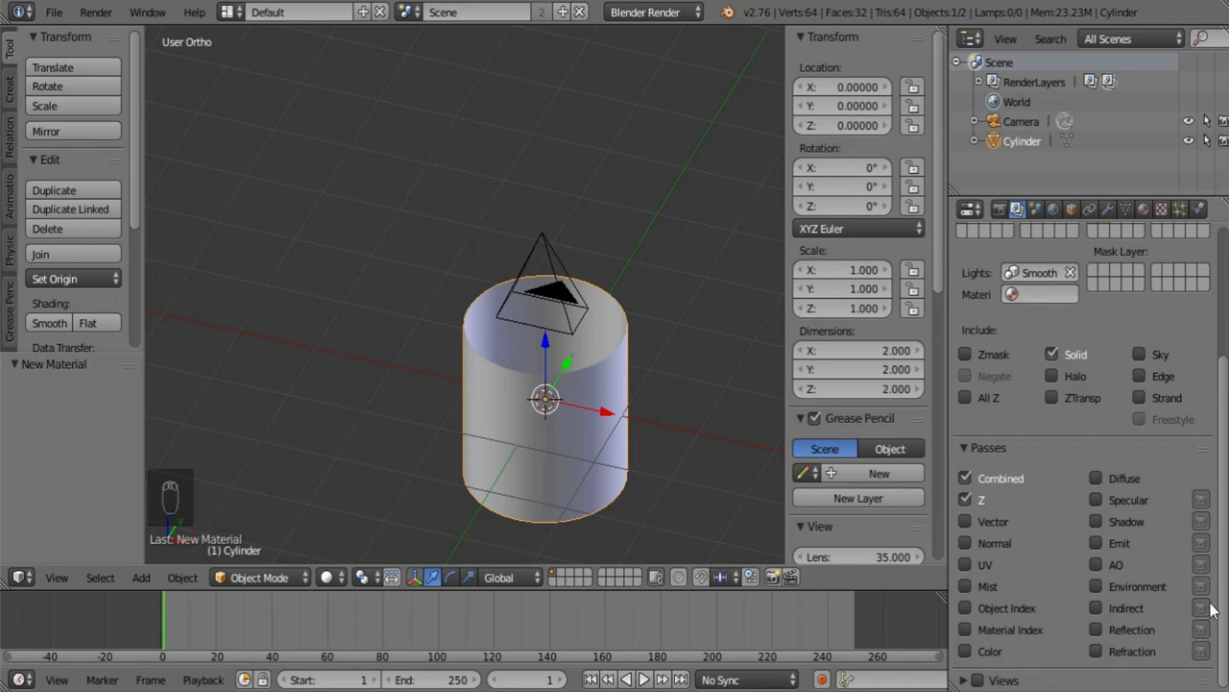
Add a new texture to the tunnel material and name it "Cylinder move".
scroll(1133, 328, up, 5)
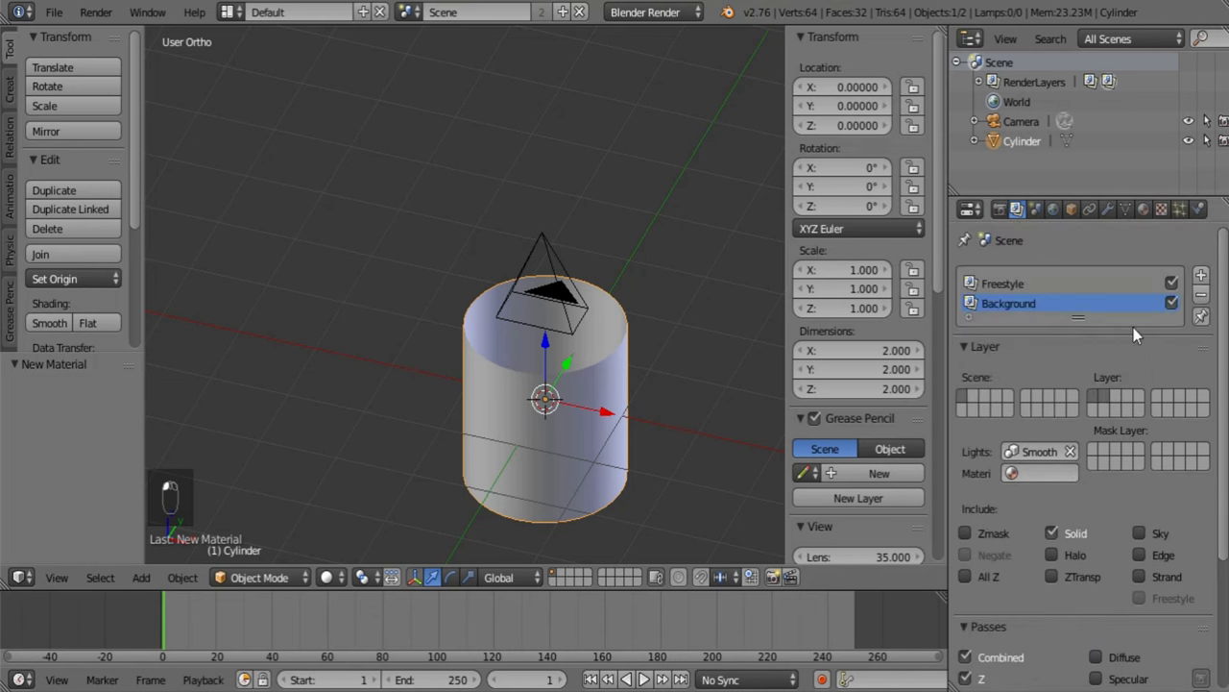
click(1144, 210)
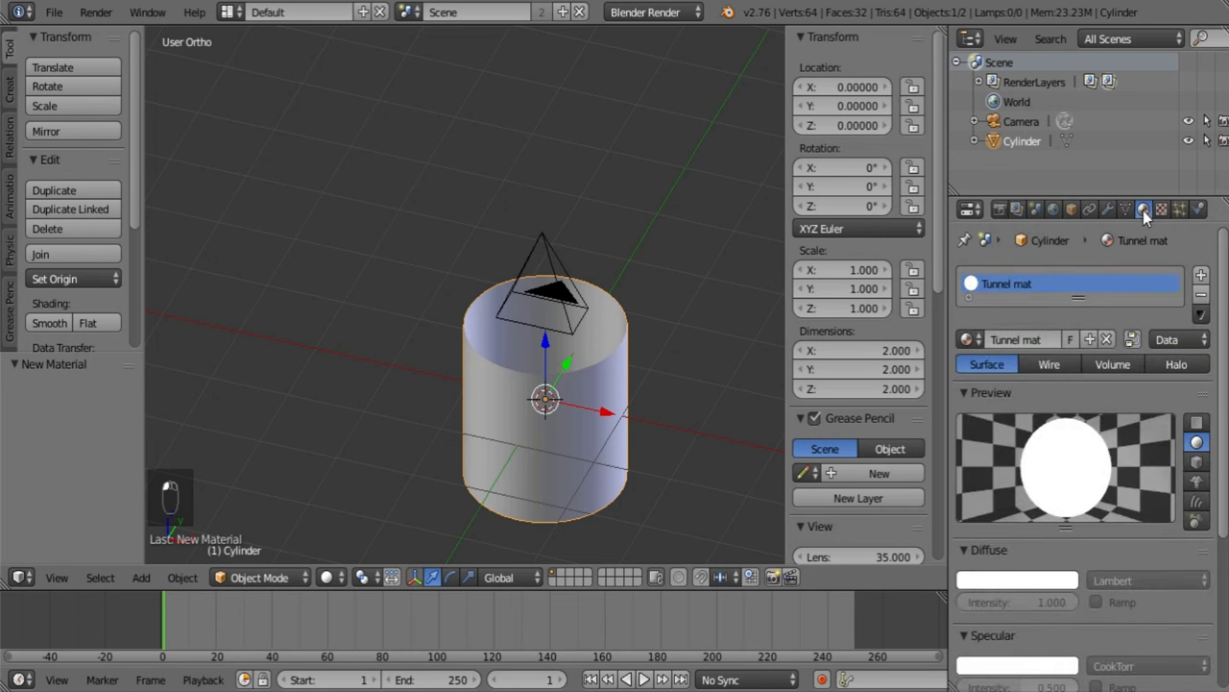
click(1162, 210)
click(1071, 427)
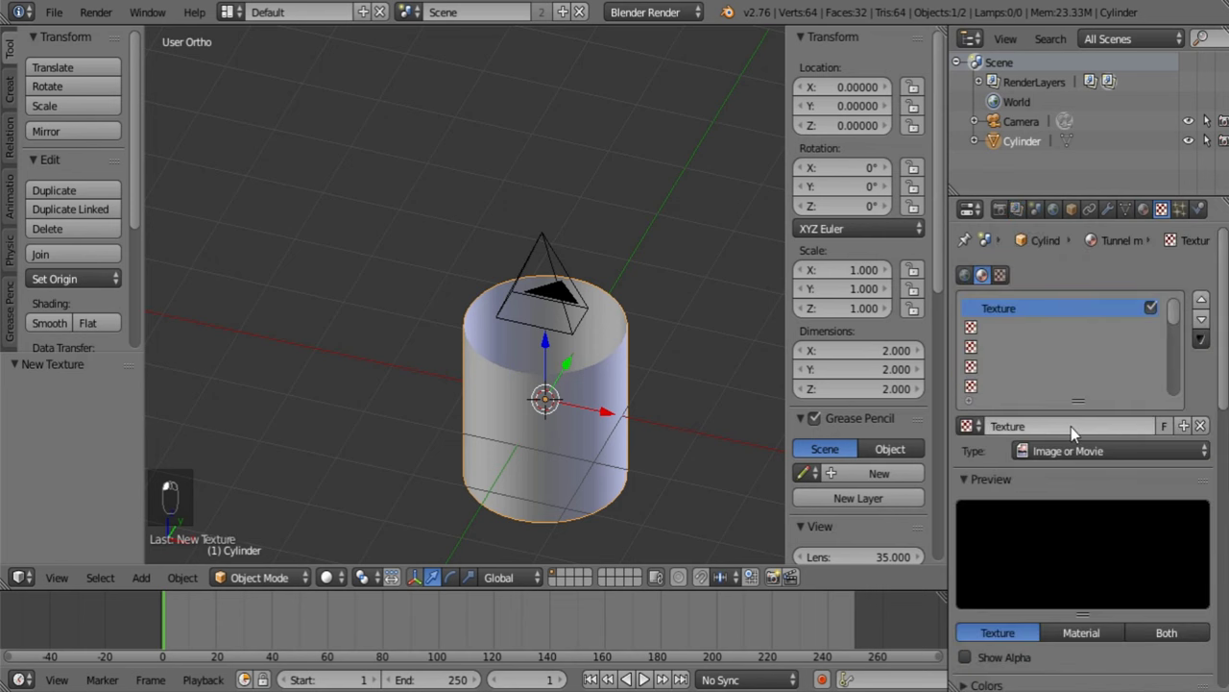
click(1066, 425)
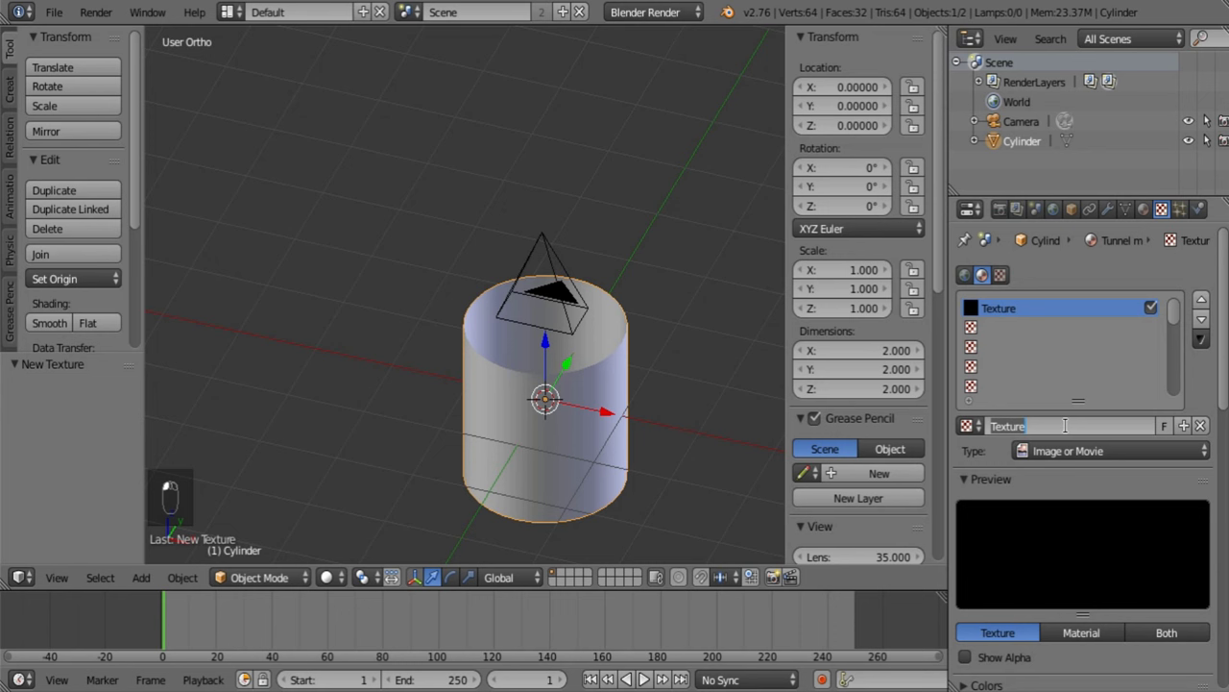
text(Cylinder move)
key(Return)
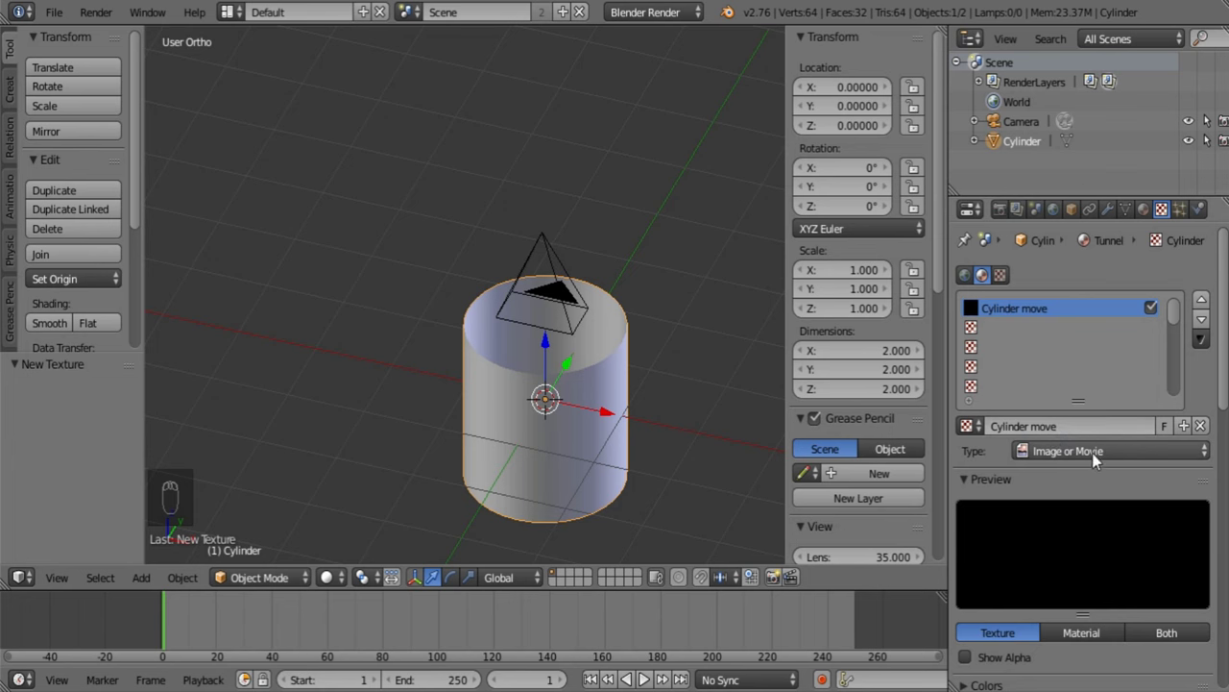
Replace the 3D view with the Node Editor and enable texture nodes for the Cylinder move texture.
click(20, 577)
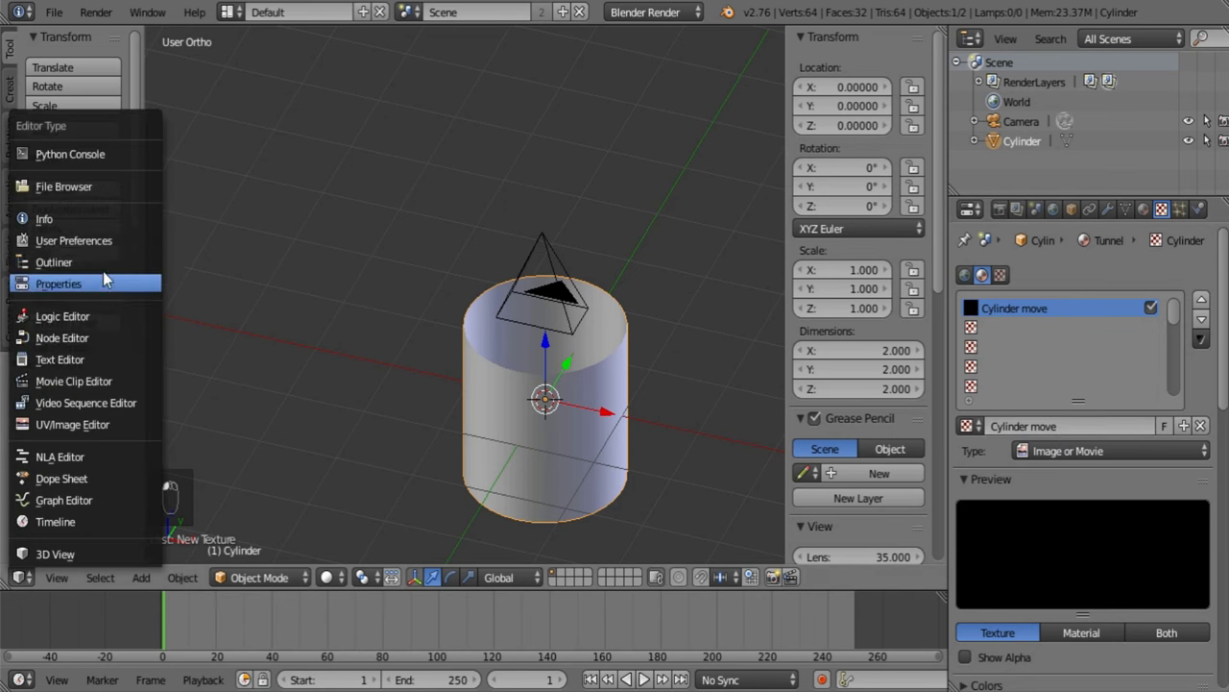
click(88, 337)
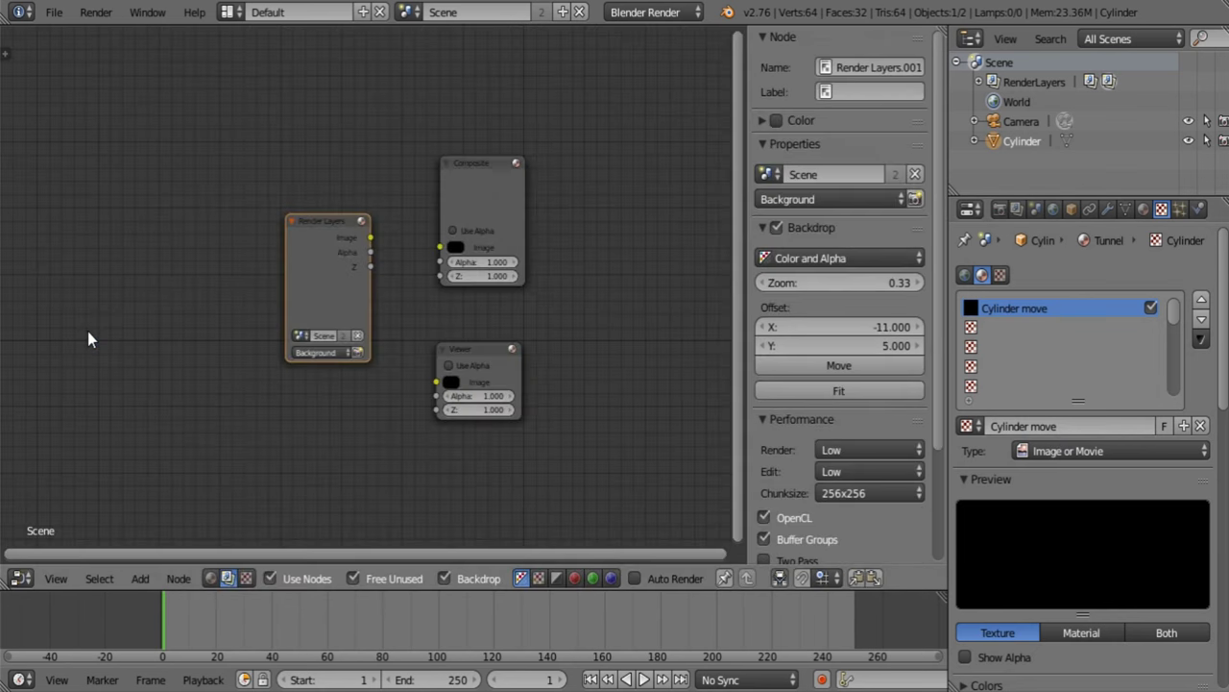
click(246, 577)
click(564, 578)
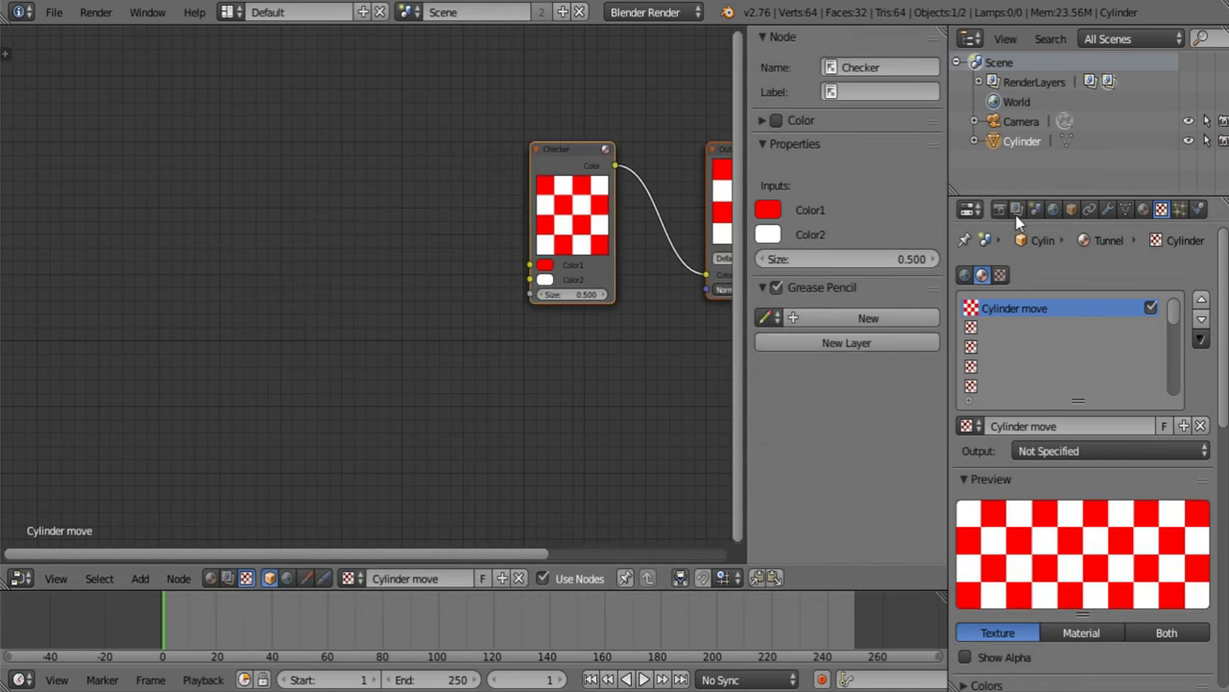
click(1073, 207)
Delete the default Checker node from the Cylinder move texture's node tree.
middle_drag(635, 287, 394, 289)
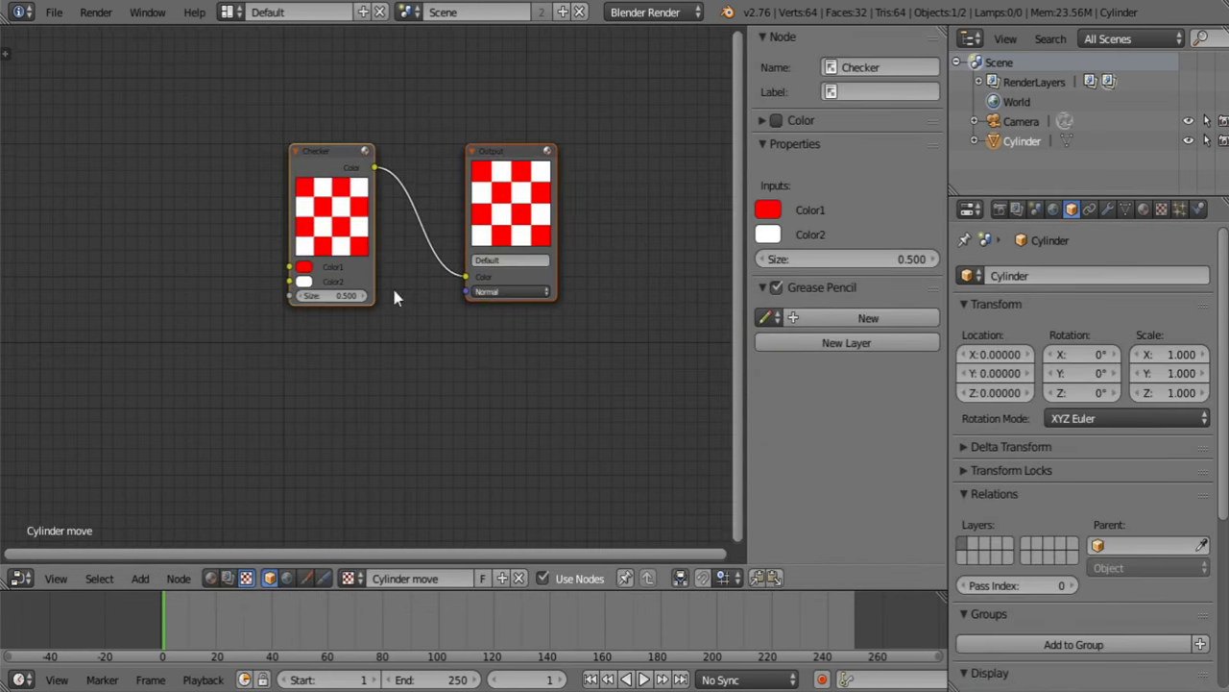
click(60, 15)
middle_drag(405, 106, 459, 181)
key(x)
Add a Clouds texture node well before the Output node and move the Output node farther away from it.
key(shift+a)
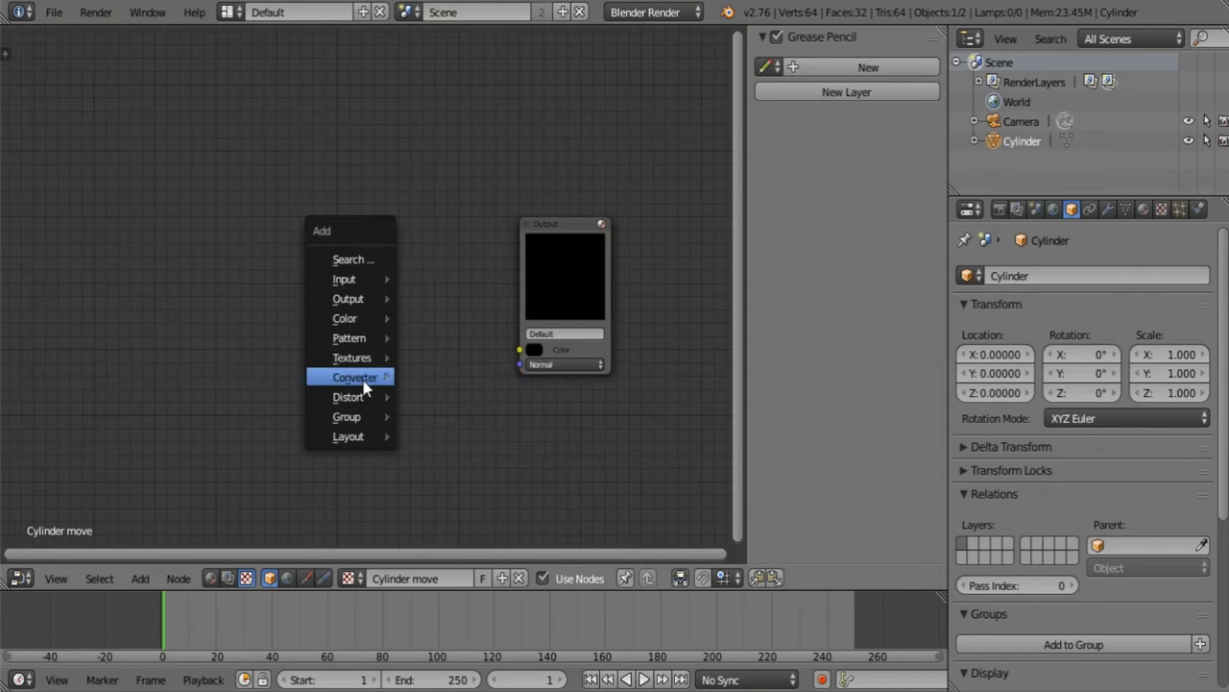
mouse_move(382, 359)
click(447, 399)
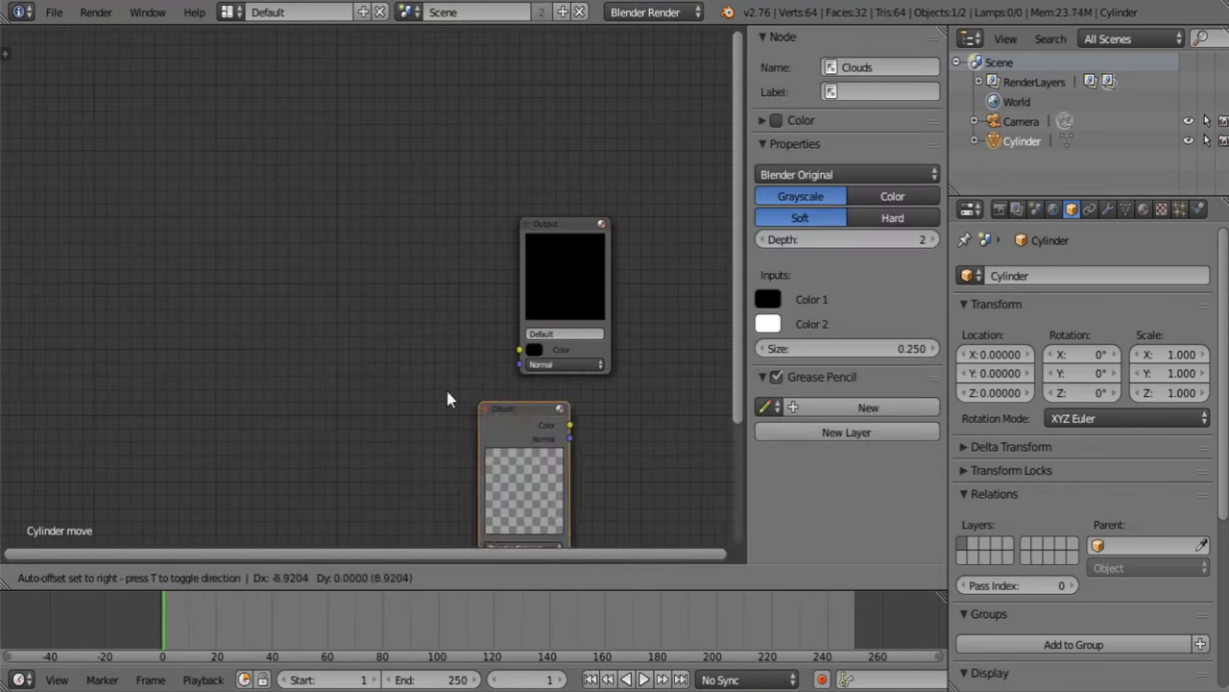
click(127, 203)
middle_drag(387, 258, 544, 263)
drag(343, 286, 79, 291)
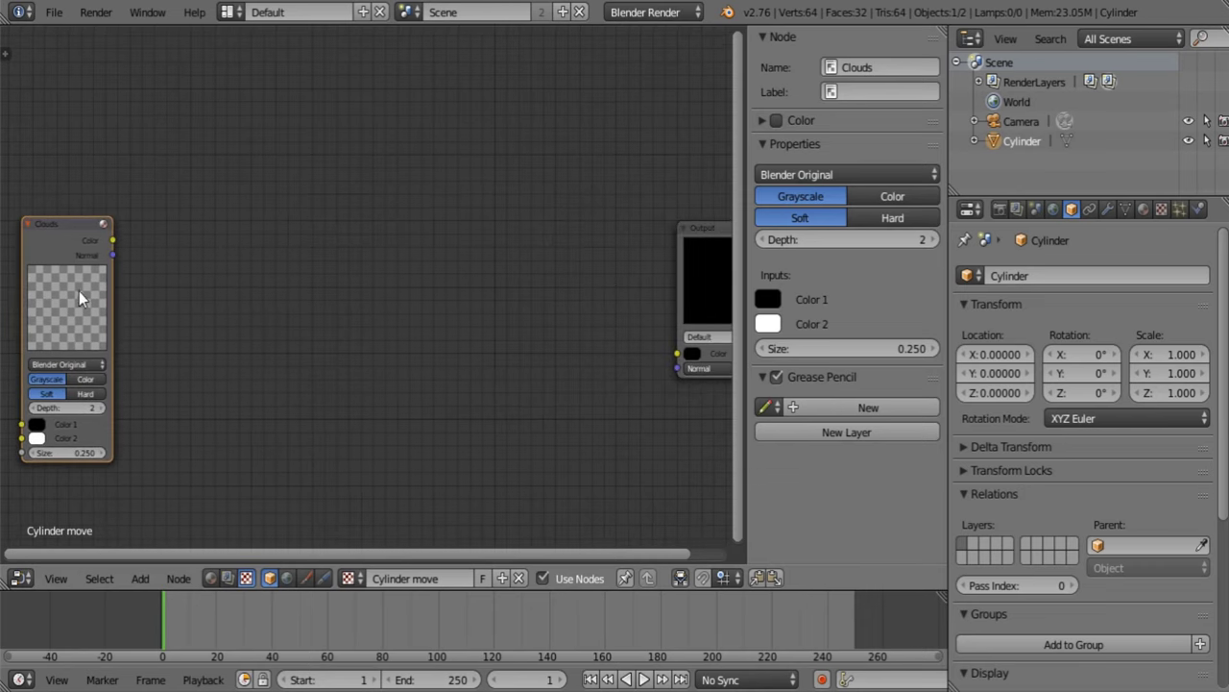
middle_drag(593, 247, 453, 251)
drag(618, 324, 693, 379)
Add a Blend texture node between the Clouds and Output nodes.
middle_drag(299, 287, 455, 272)
key(shift+a)
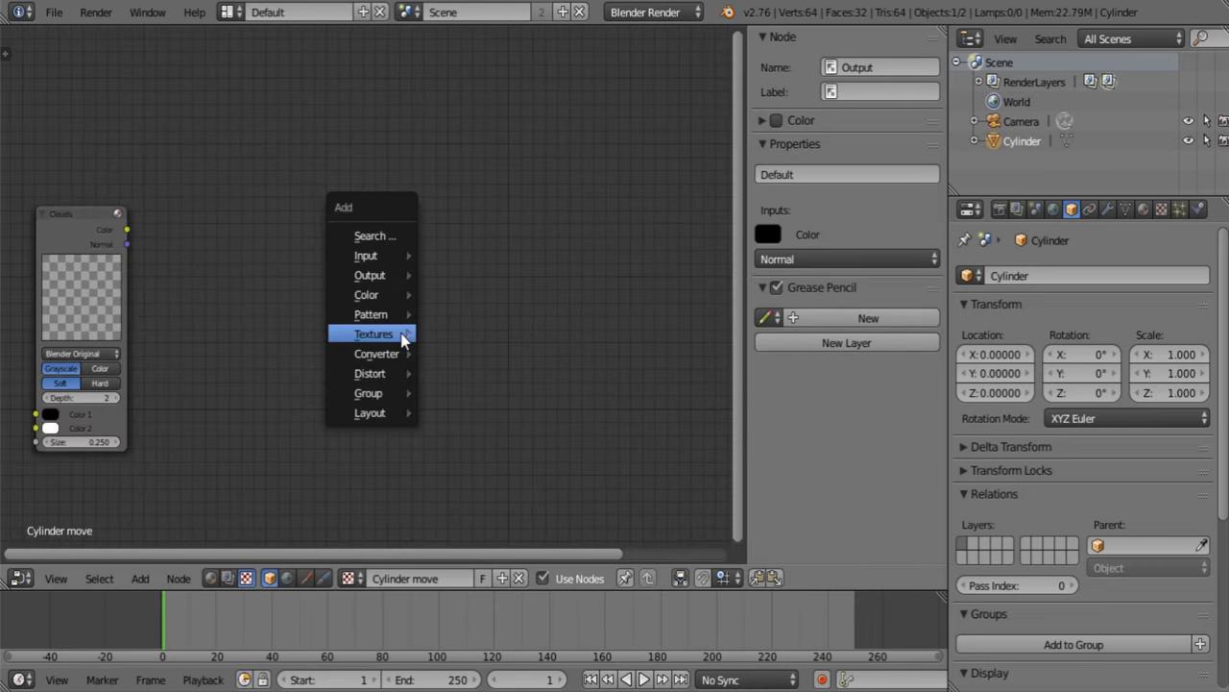
mouse_move(403, 341)
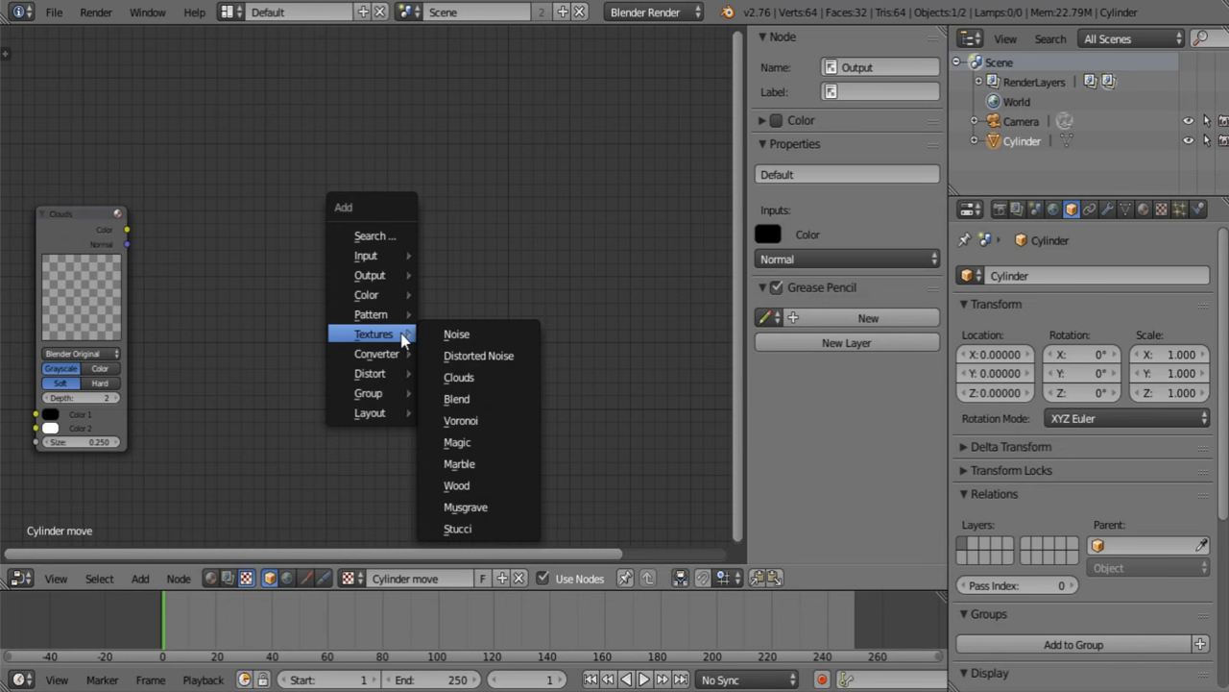
click(467, 398)
click(343, 229)
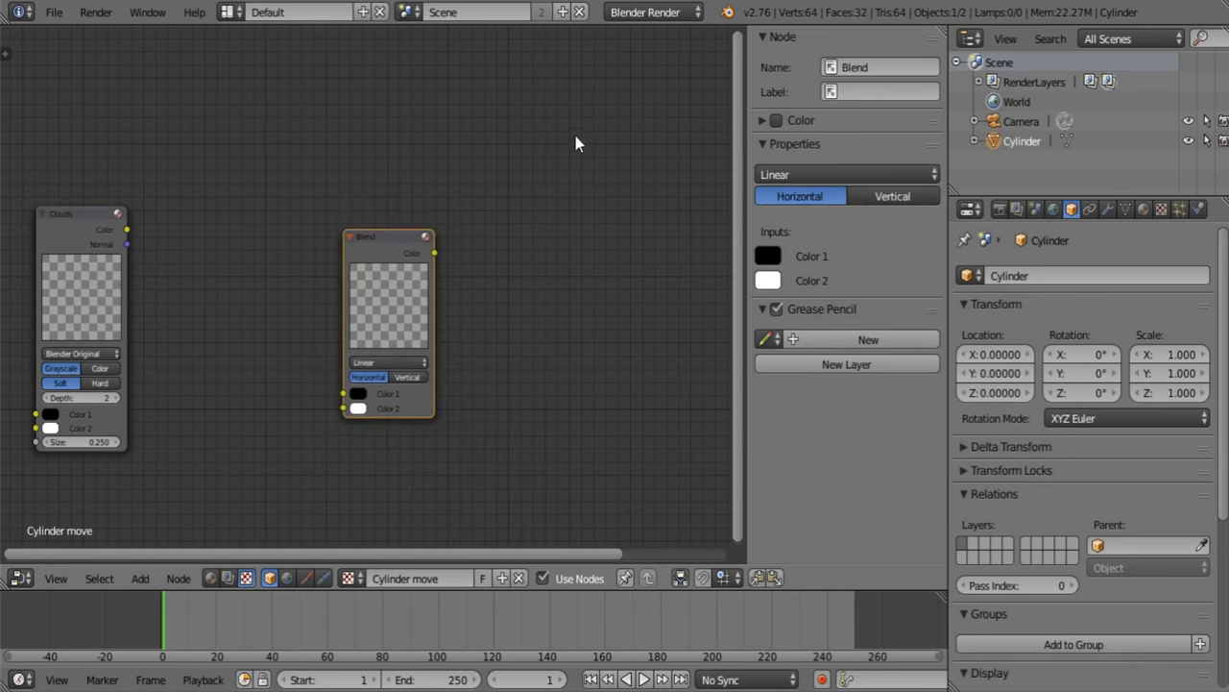
Add a ColorRamp converter node above and after the Blend node.
key(shift+a)
mouse_move(553, 170)
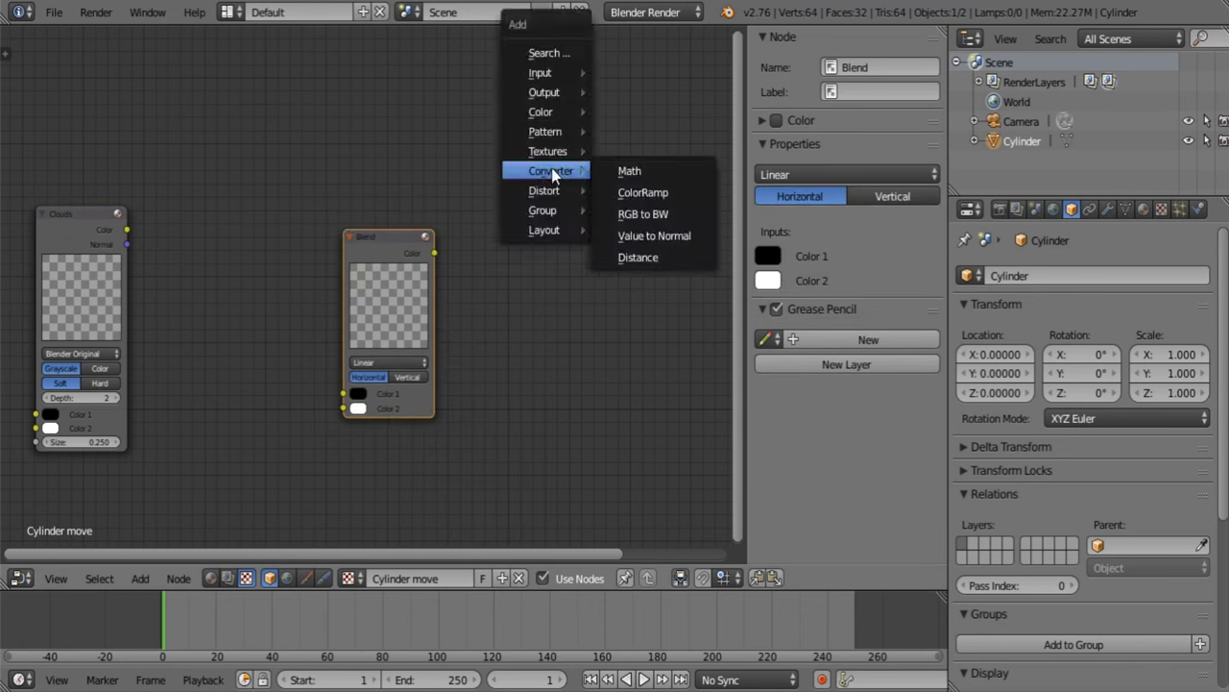
click(647, 191)
click(447, 83)
Set the ColorRamp's white stop to position 0.500 and its interpolation to Ease.
middle_drag(557, 187, 563, 255)
scroll(634, 213, up, 3)
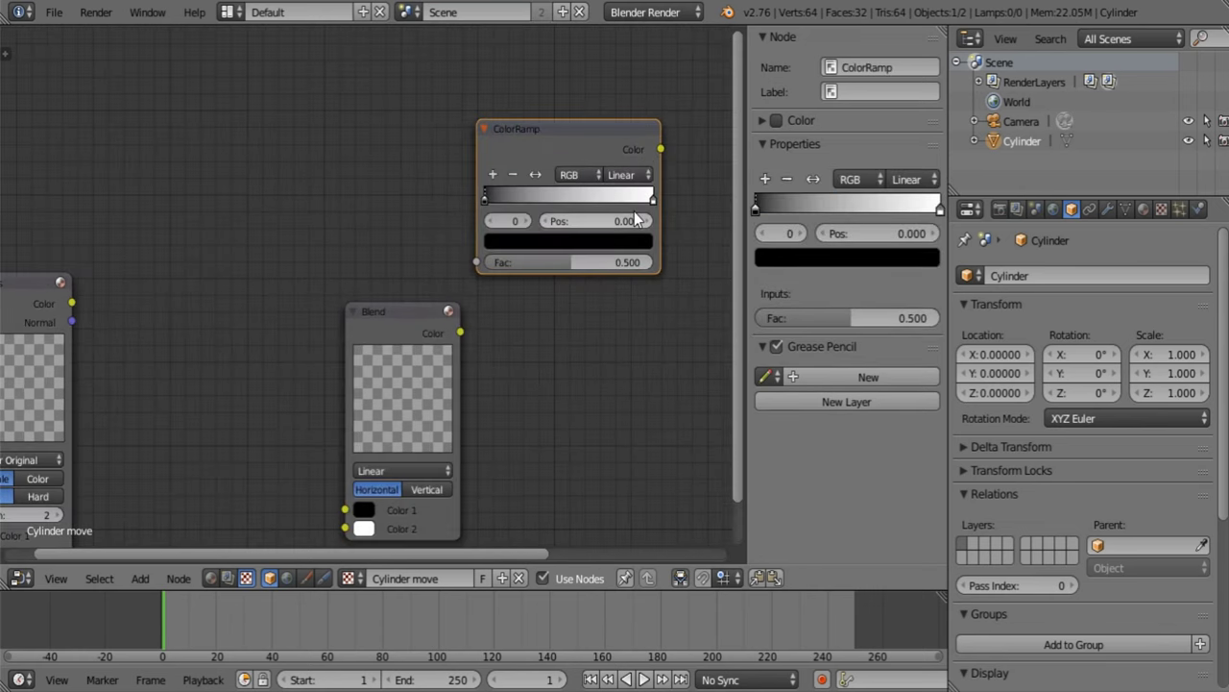
drag(651, 197, 567, 203)
click(596, 220)
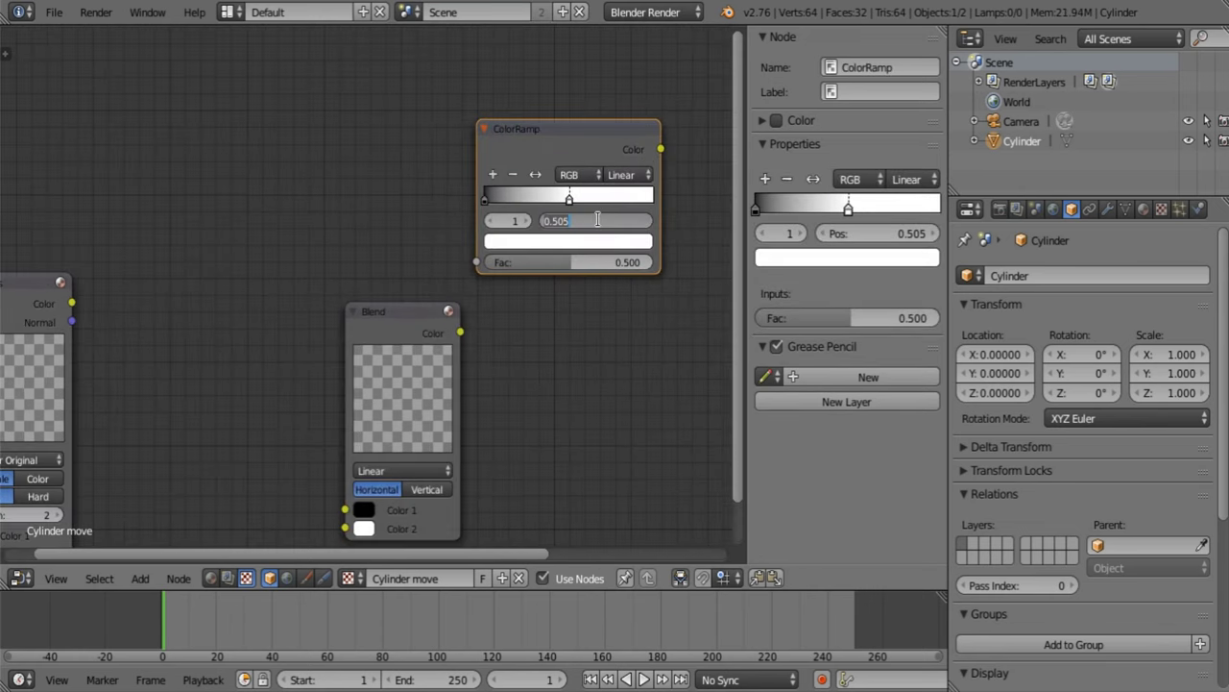
text(0.5)
key(Return)
click(629, 175)
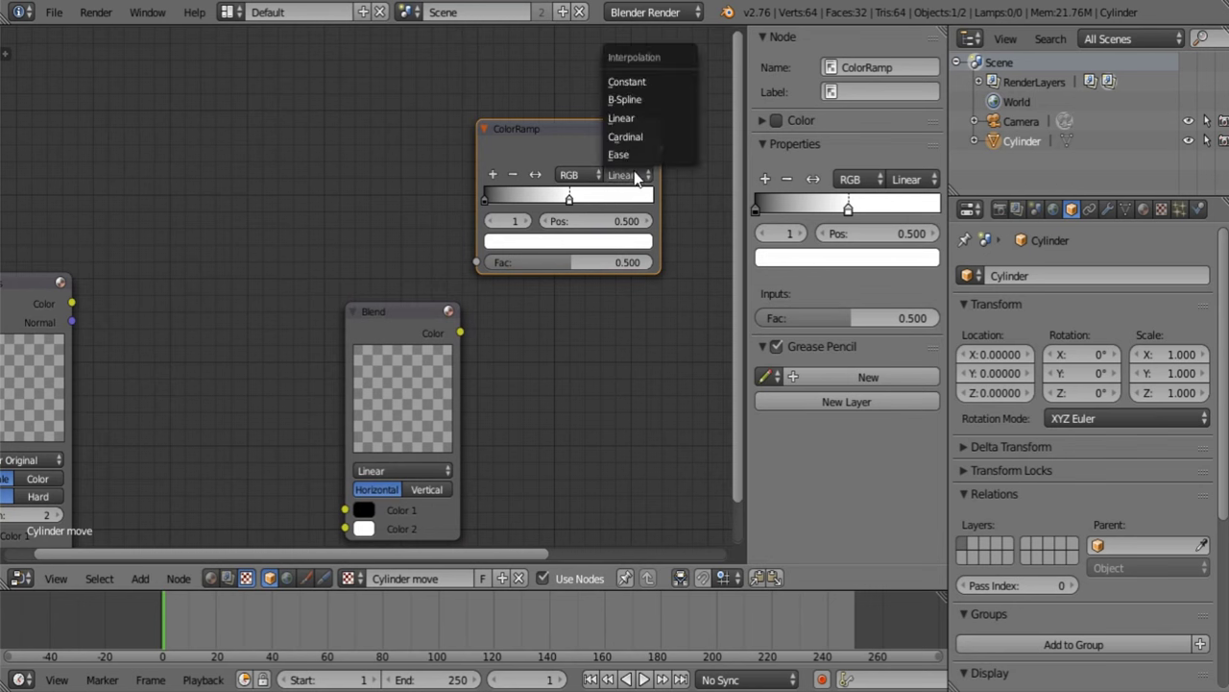
click(638, 155)
Move the Blend node away from the ColorRamp and connect its Color output to the ColorRamp's Fac input.
middle_drag(515, 303, 524, 255)
drag(424, 282, 344, 281)
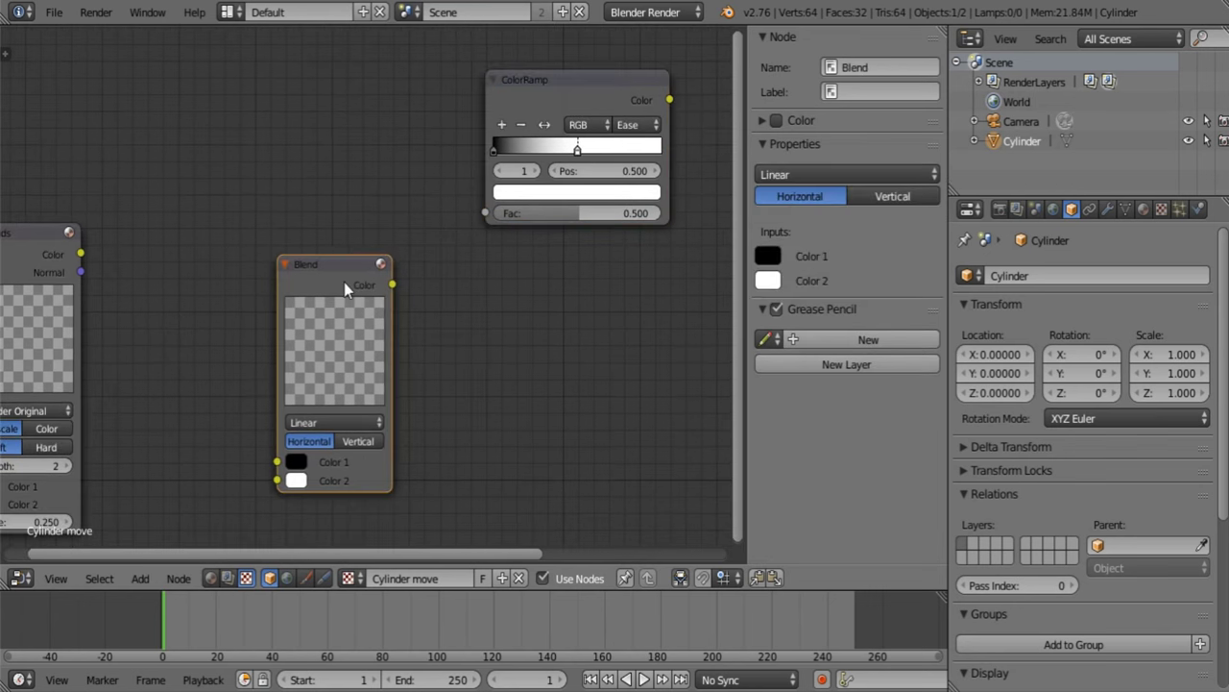
middle_drag(365, 270, 320, 302)
drag(345, 313, 437, 242)
Add a Mix node before the Output node and connect the ColorRamp's Color output to its Factor input.
middle_drag(508, 245, 488, 146)
key(shift+a)
mouse_move(492, 313)
click(562, 313)
click(544, 210)
middle_drag(624, 219, 501, 289)
drag(479, 101, 426, 403)
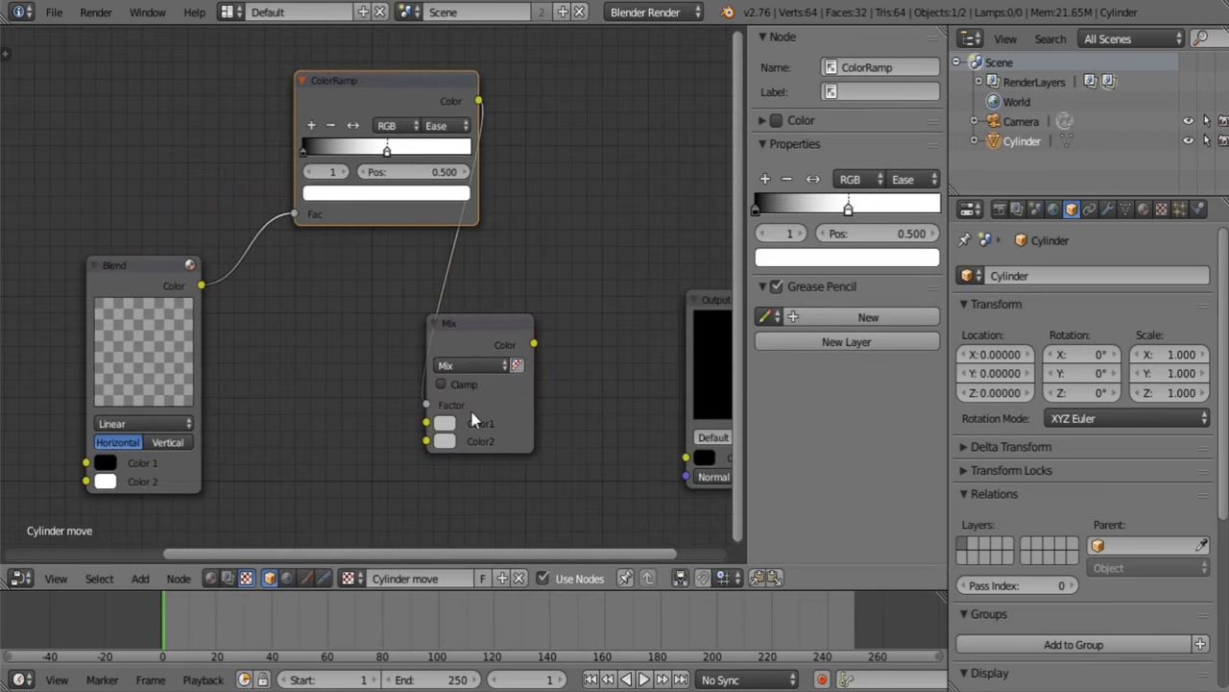
Connect the Clouds node's Color output to the Mix node's Color1 input.
middle_drag(193, 372, 434, 337)
scroll(433, 338, down, 3)
drag(183, 234, 609, 368)
Set the Mix node's Color2 to black and connect its Color output to the Output node's Color input.
middle_drag(659, 336, 404, 278)
scroll(405, 274, up, 2)
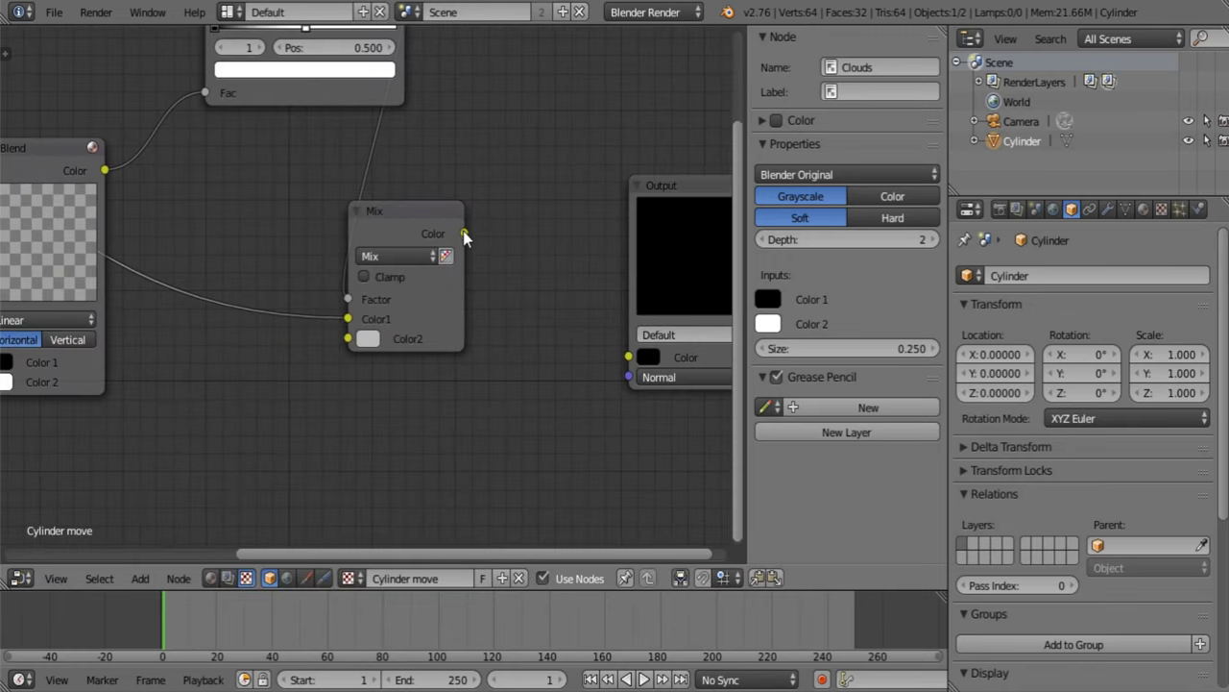
click(368, 338)
drag(498, 137, 628, 356)
Reposition the Mix and Output nodes, leaving a wide gap between them.
middle_drag(626, 331, 506, 363)
drag(588, 291, 683, 235)
middle_drag(395, 293, 389, 353)
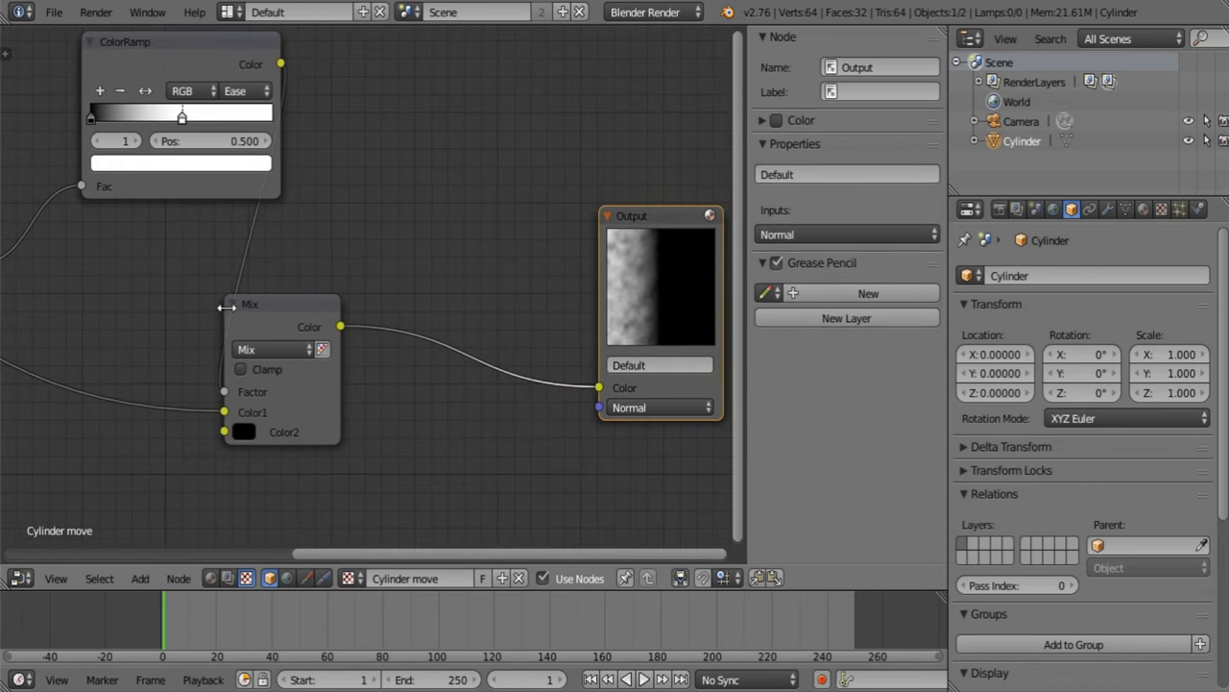
drag(273, 312, 408, 249)
middle_drag(633, 270, 420, 295)
drag(420, 296, 605, 219)
click(215, 275)
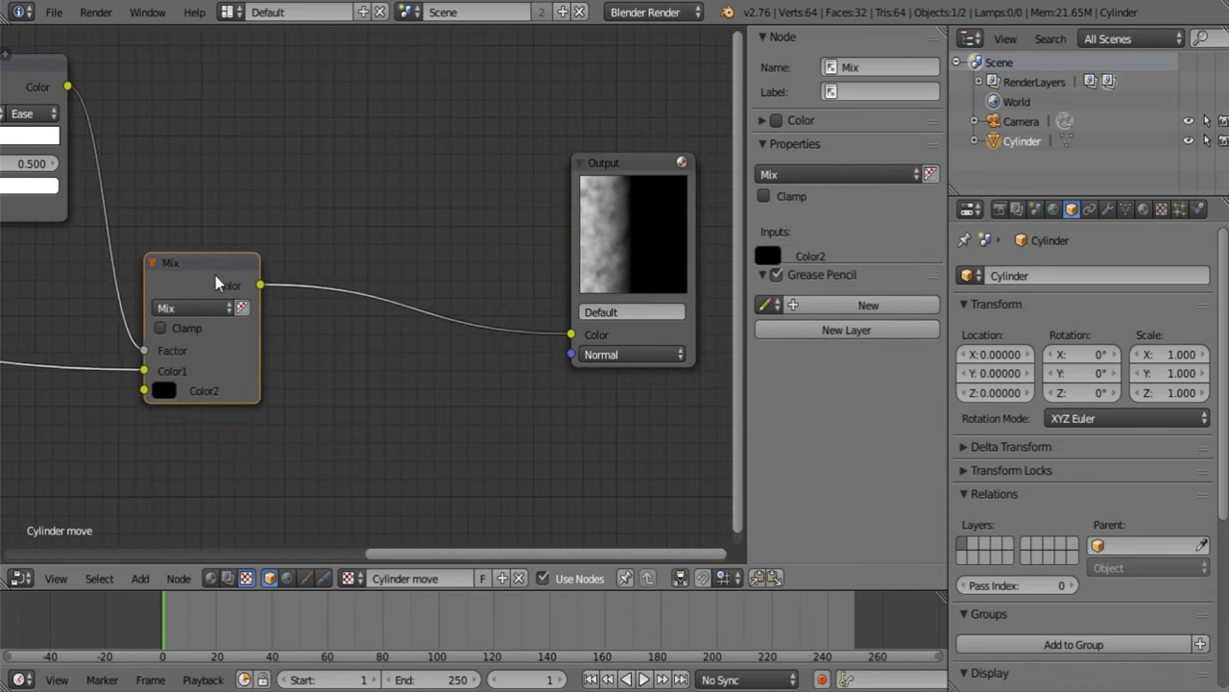
drag(215, 275, 184, 277)
Insert a Scale distort node between the Mix and Output nodes and set its X scale to -1.
key(shift+a)
mouse_move(284, 224)
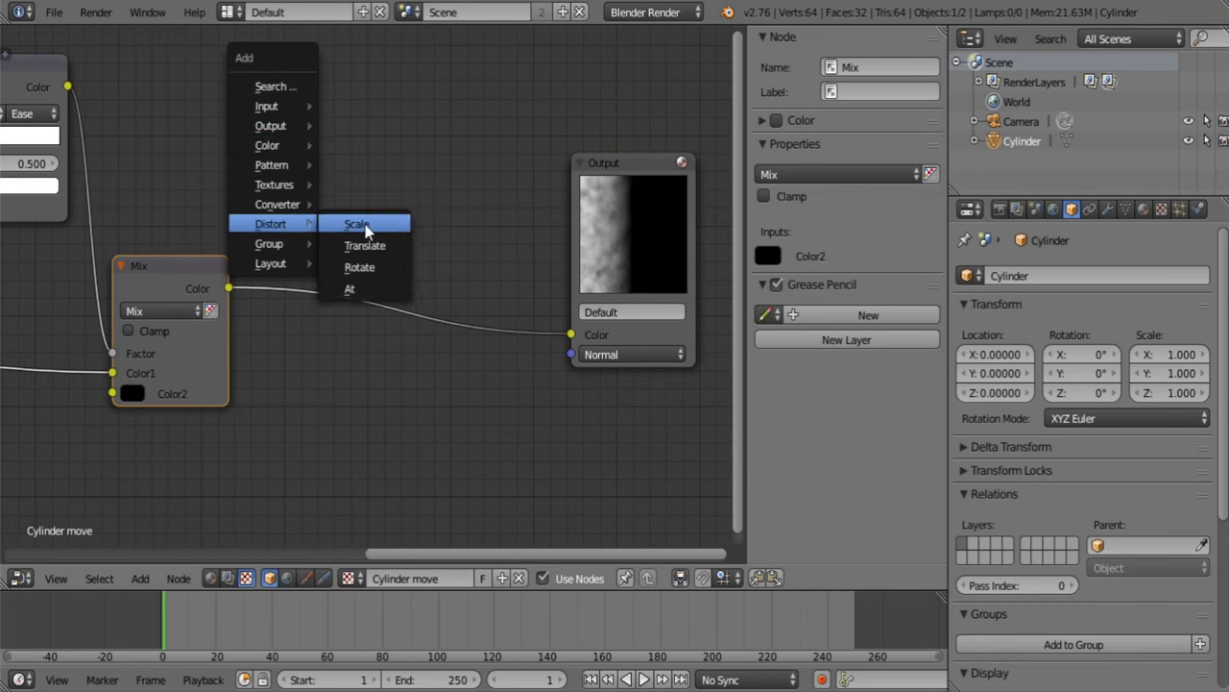
click(357, 229)
click(308, 268)
click(353, 334)
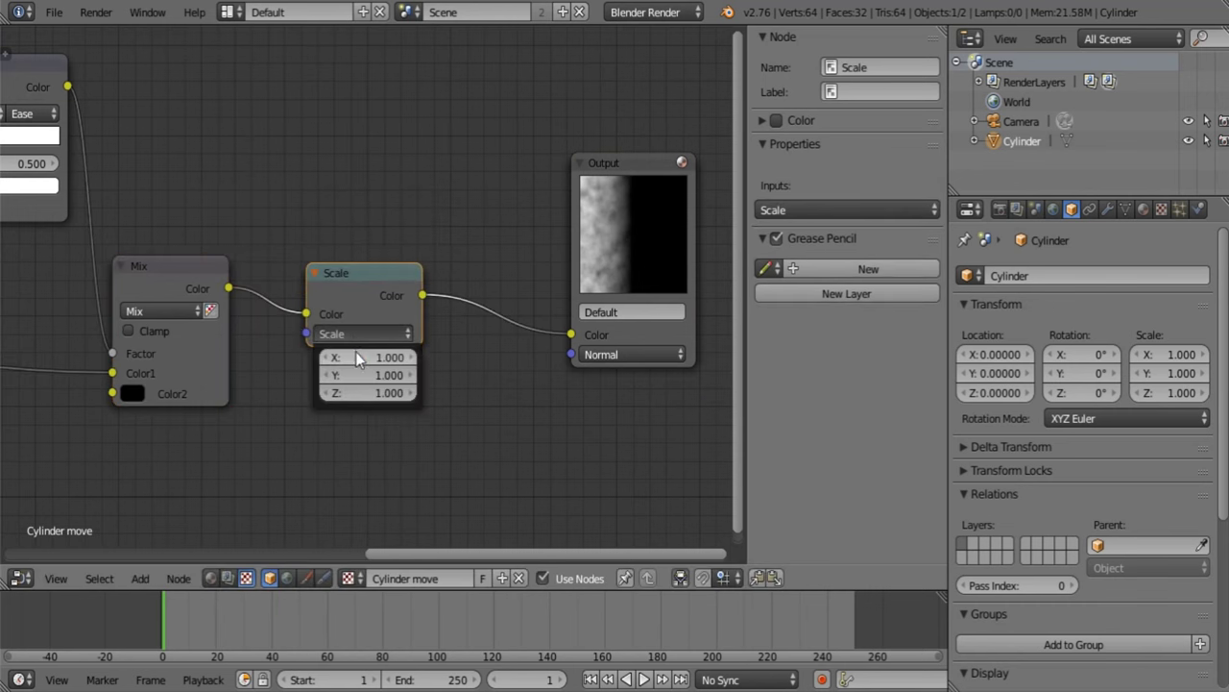
click(354, 357)
text(-1)
key(Return)
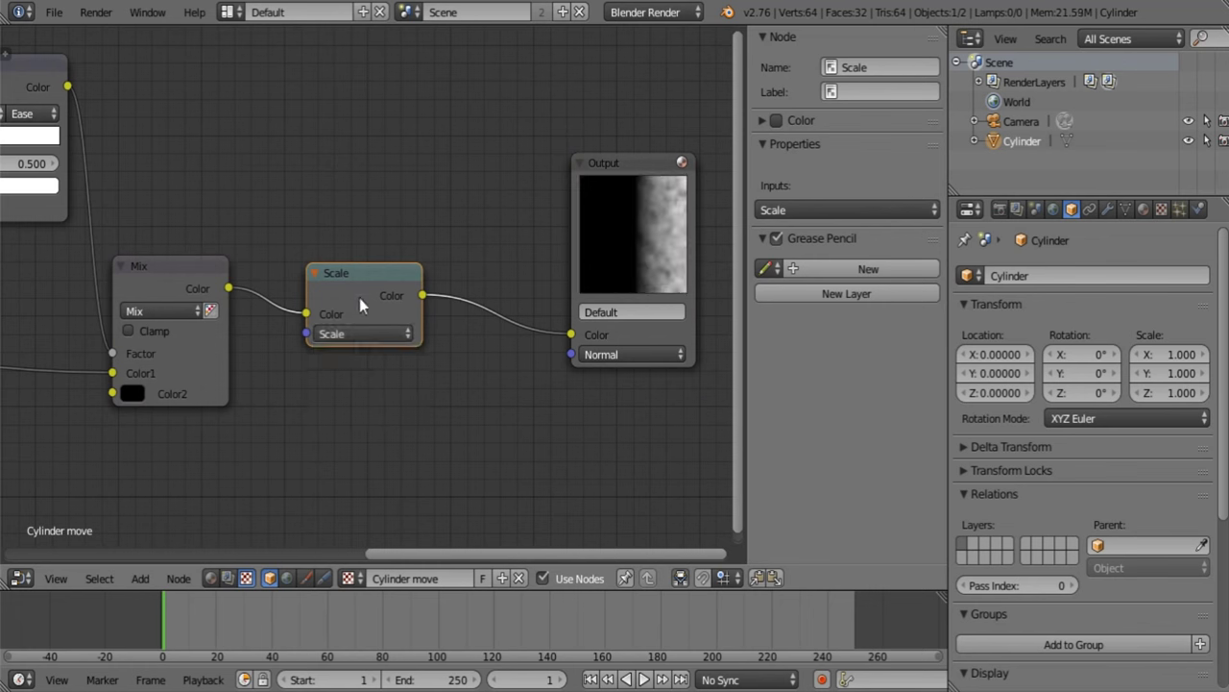
Raise the Scale node, insert a second Mix node after it, and connect the first Mix node's Color to its Color2.
drag(359, 298, 325, 139)
key(shift+a)
mouse_move(389, 256)
click(437, 256)
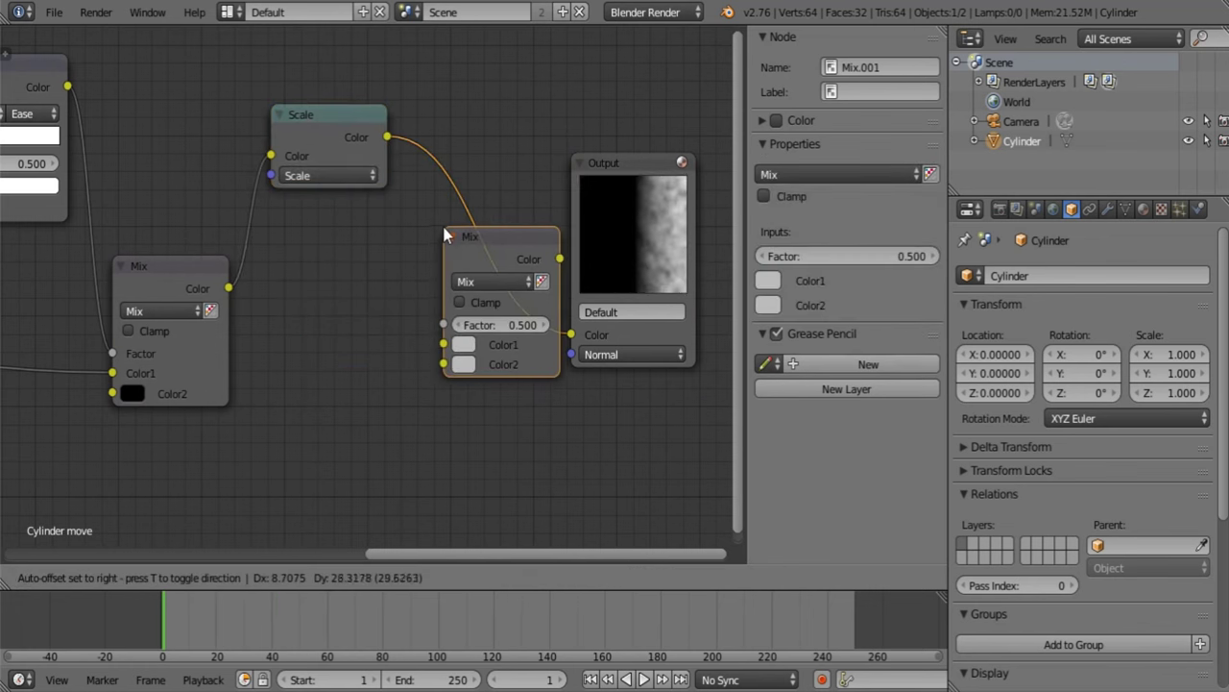
click(447, 224)
drag(229, 287, 453, 363)
Set the second Mix node's blend type to Add and its factor to 1.000.
click(494, 282)
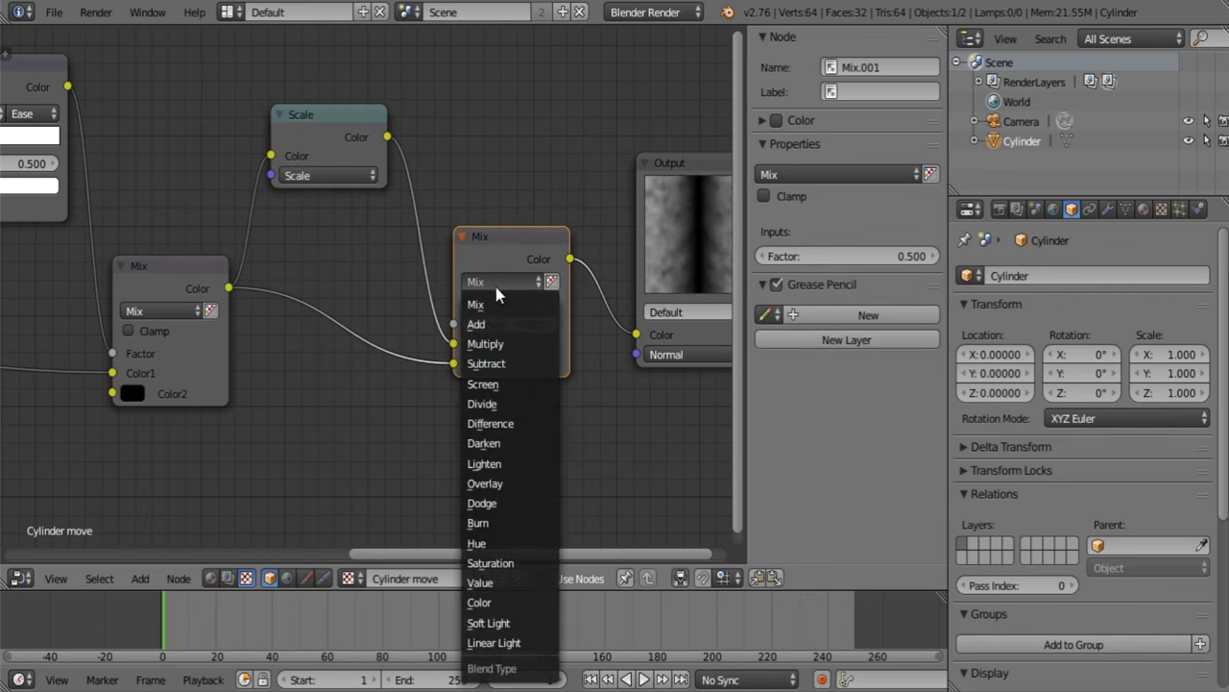
click(483, 321)
click(498, 324)
key(Return)
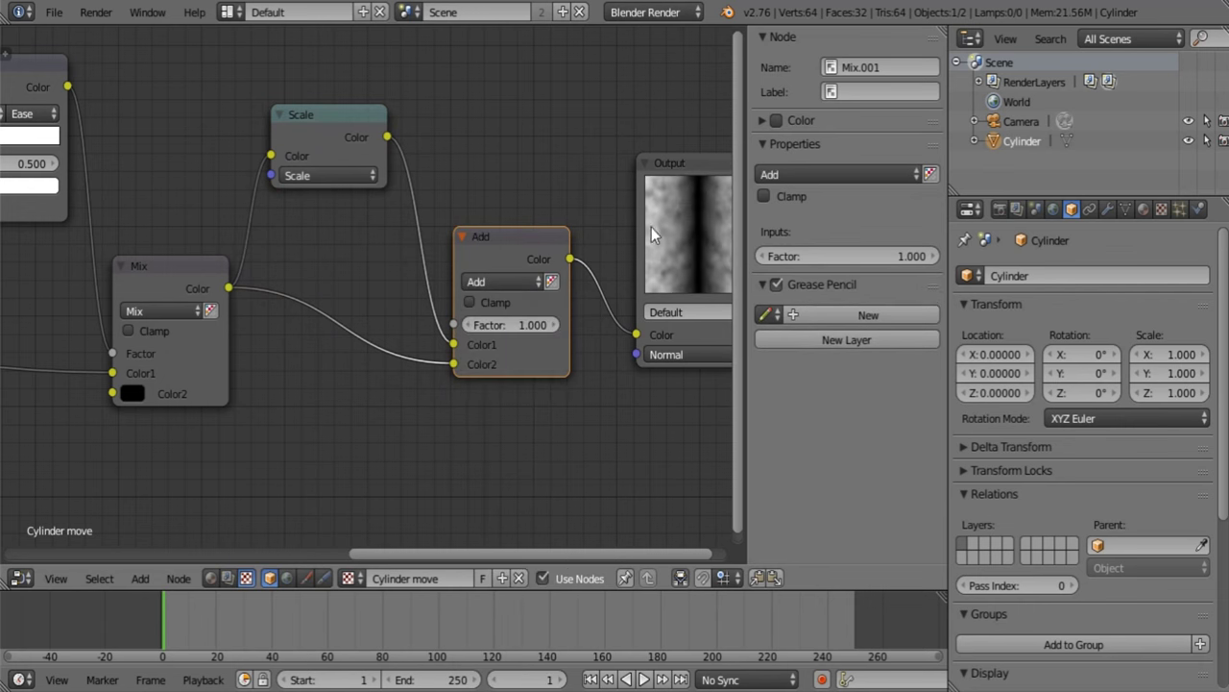
Move the Add node nearer to the Scale node, leaving space before the Output node.
middle_drag(651, 227, 546, 235)
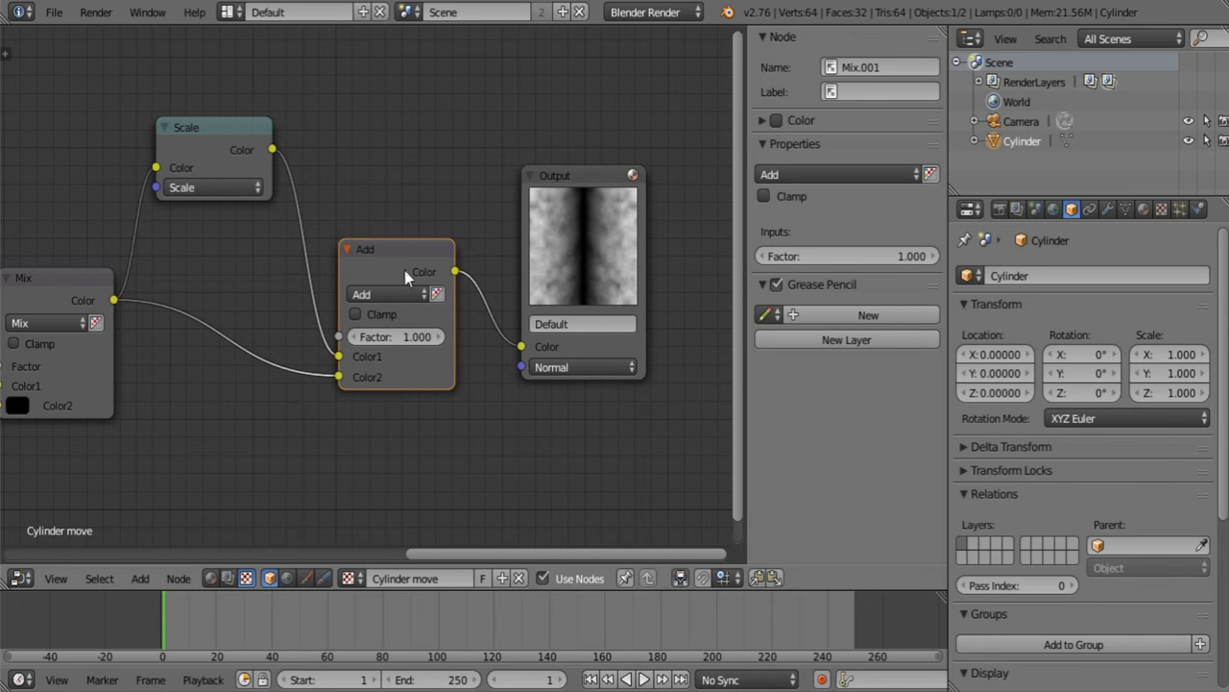
drag(396, 255, 374, 177)
middle_drag(503, 279, 521, 333)
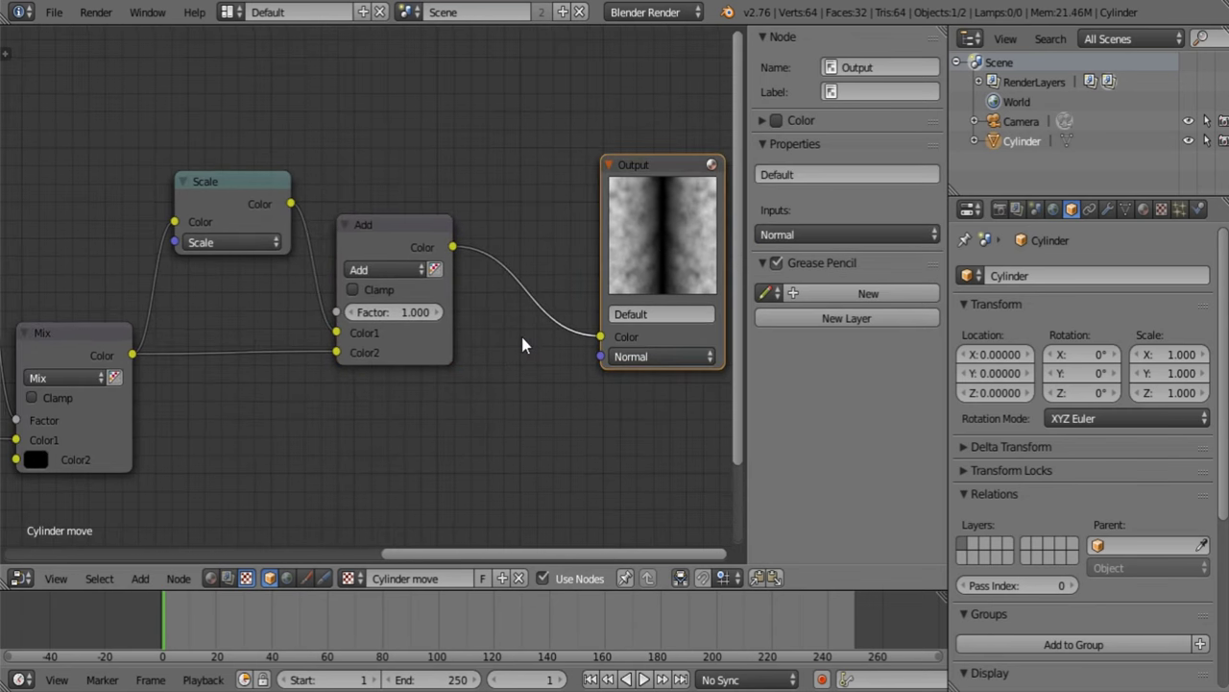
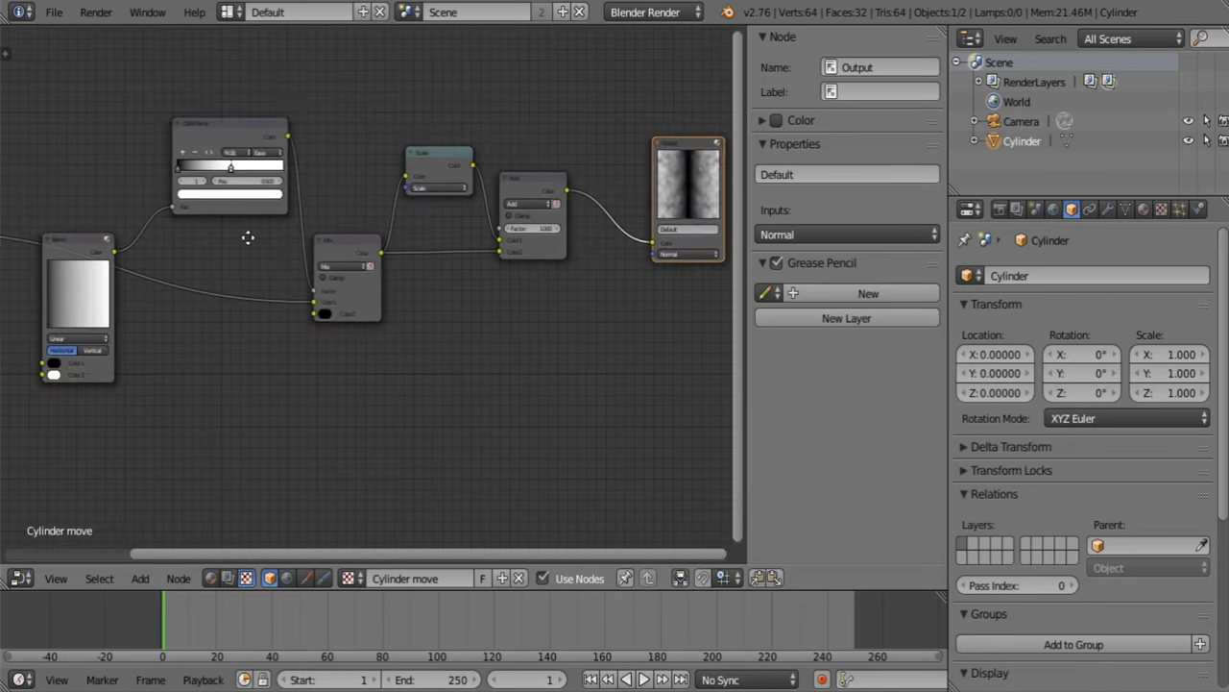
Duplicate the ColorRamp node, place the copy below the first Mix node, and move the Blend node down beside the copy.
click(282, 113)
middle_drag(269, 103, 355, 122)
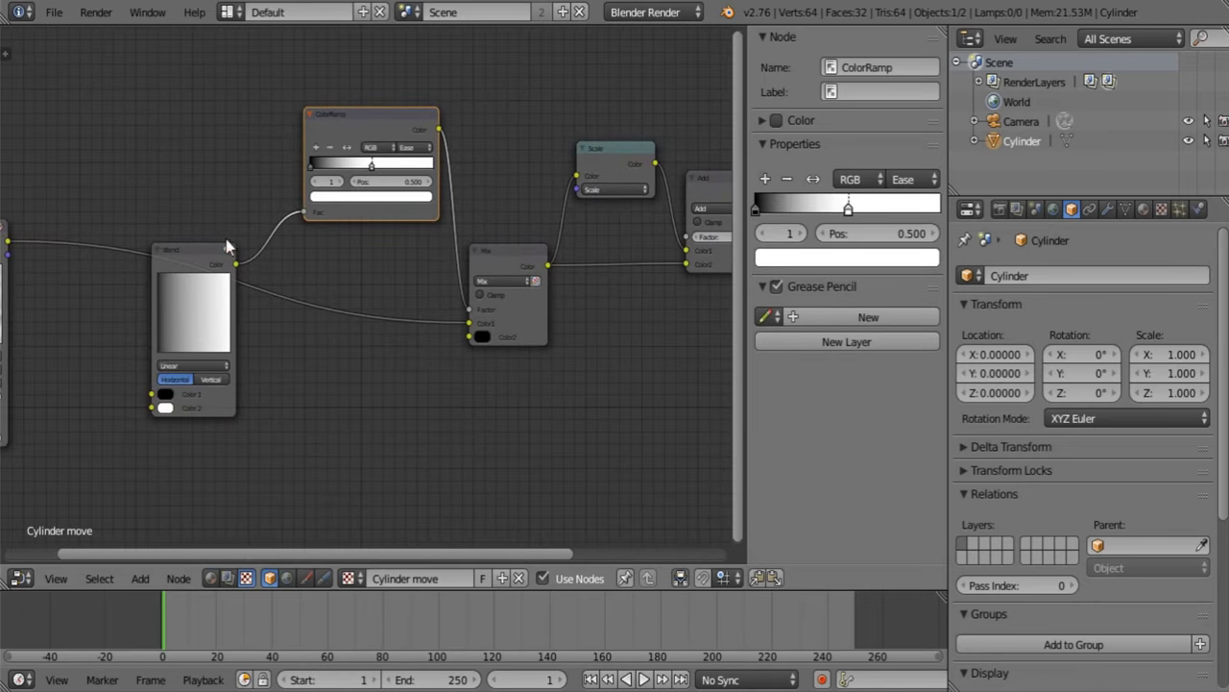
key(shift+d)
click(401, 421)
middle_drag(400, 299, 418, 176)
scroll(419, 176, up, 3)
drag(183, 145, 104, 285)
middle_drag(205, 274, 240, 245)
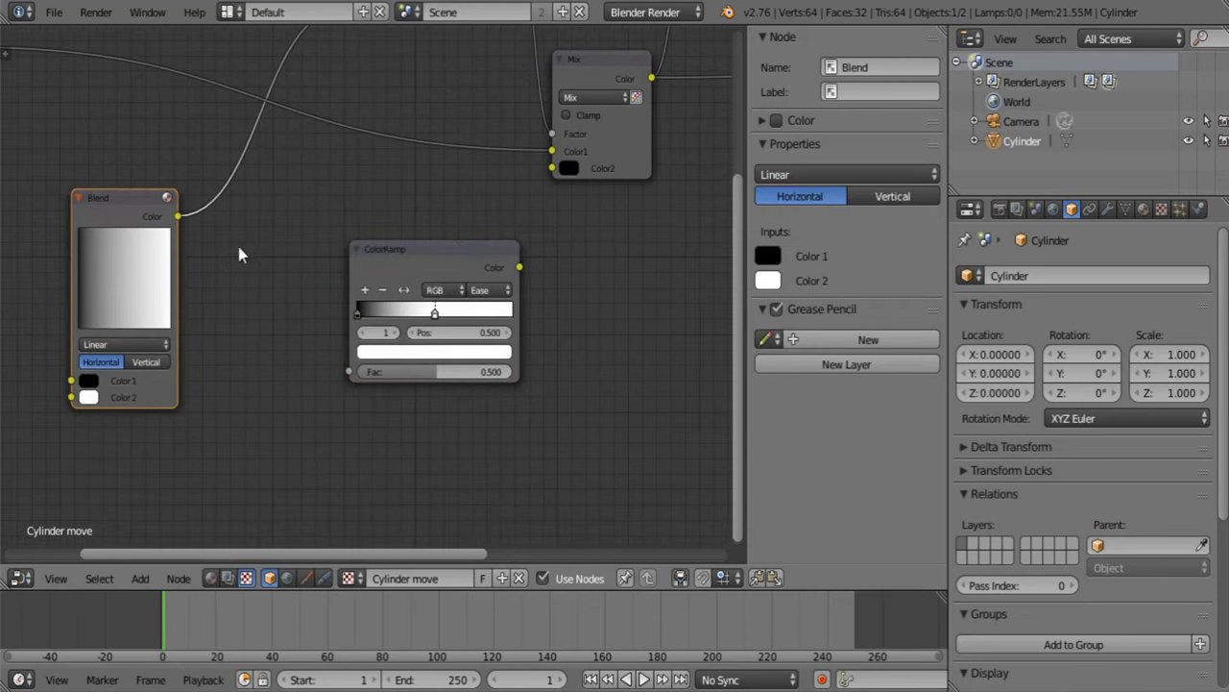
Connect the Blend node's Color to the lower ColorRamp's Fac and add a black stop to that ramp at position 1.000.
drag(178, 216, 349, 371)
middle_drag(437, 322, 281, 353)
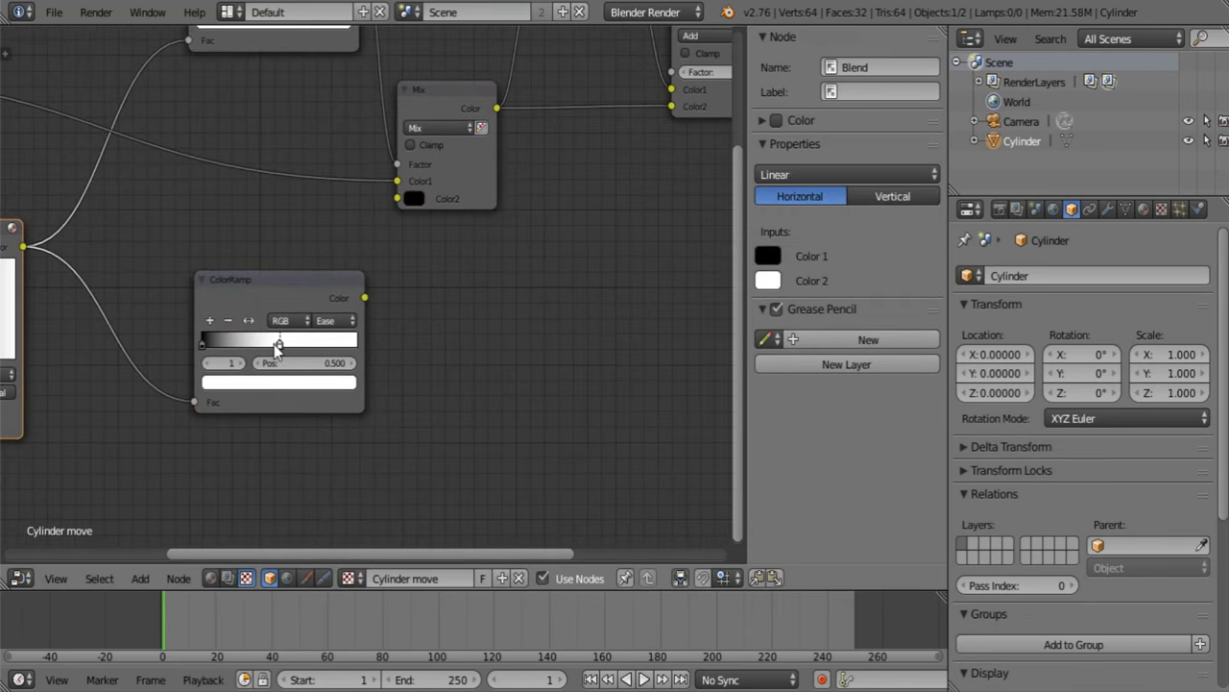
click(209, 319)
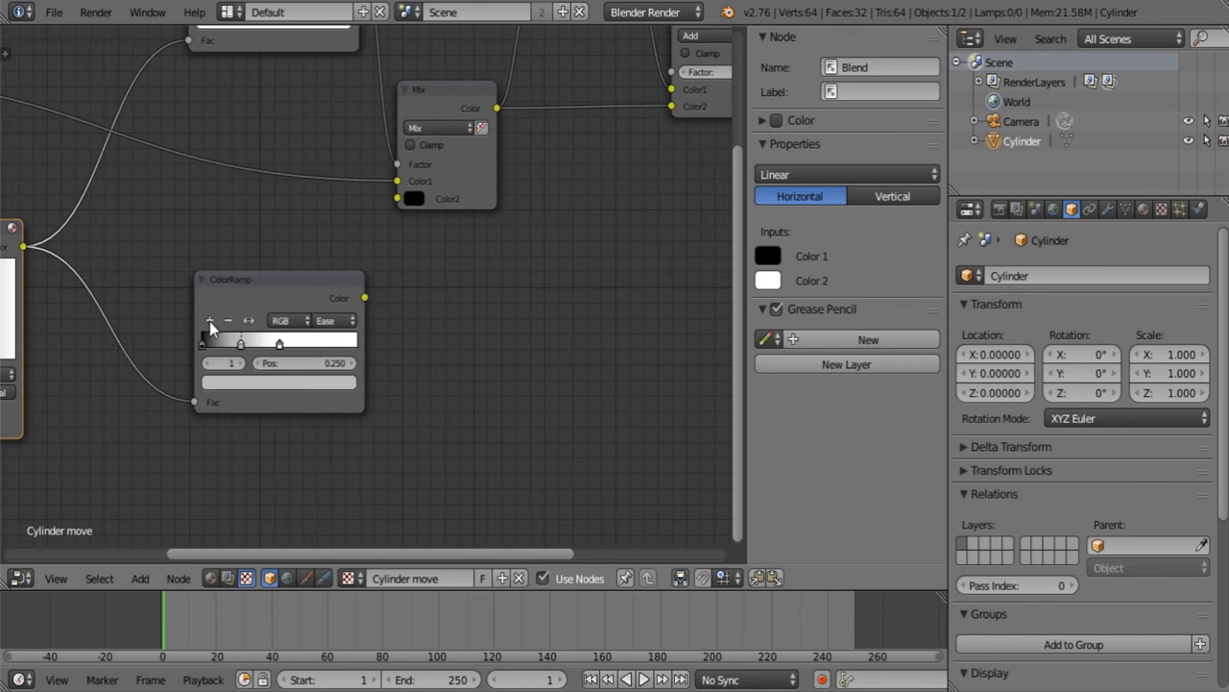
click(325, 384)
drag(325, 213, 324, 271)
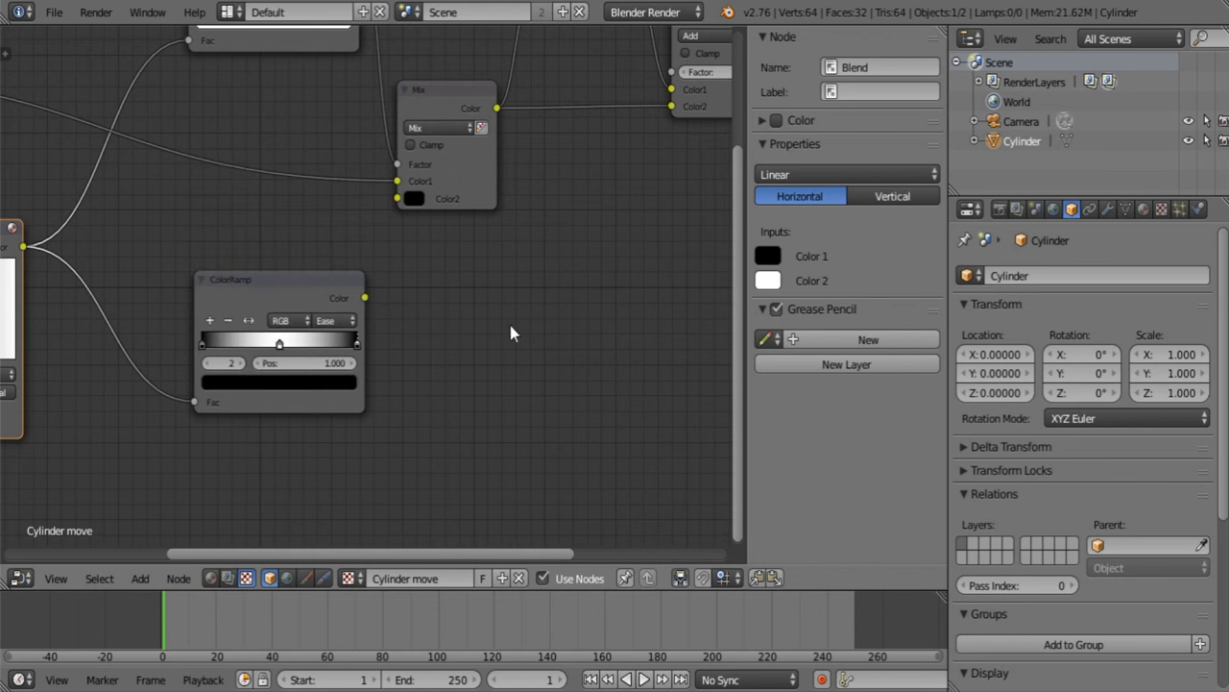
Duplicate the Add node and place the copy below the Output node.
middle_drag(544, 254, 274, 351)
click(449, 112)
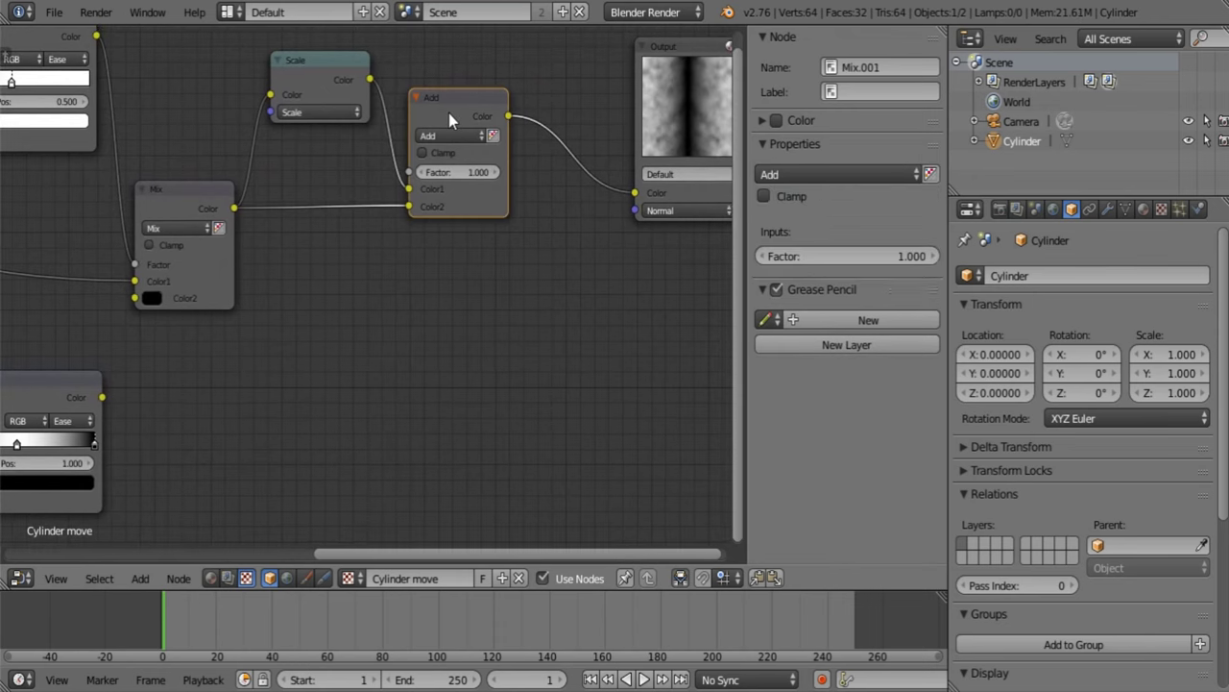
key(shift+d)
click(612, 342)
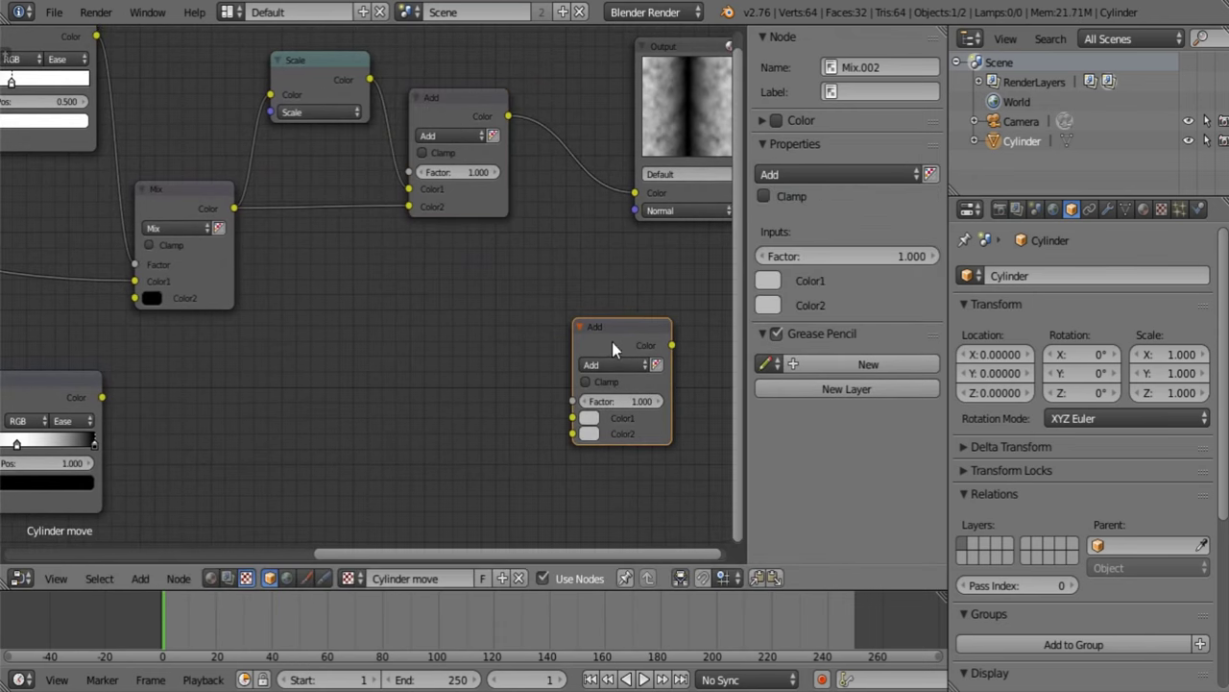
Add a Mix node between the lower ColorRamp and the lower Add node, and connect the ramp's Color to its Factor.
middle_drag(344, 290, 422, 168)
key(shift+a)
click(401, 286)
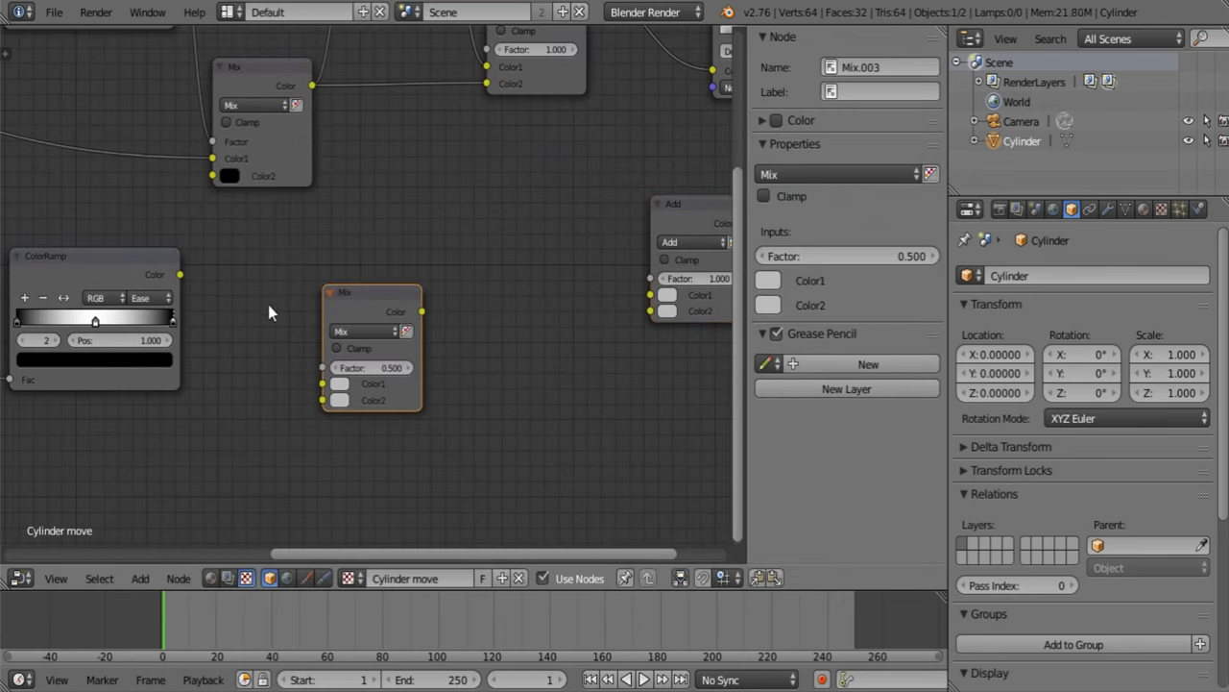
drag(180, 275, 323, 368)
Connect the clouds texture's Color to the lower Mix node's Color1, and that Mix node's Color to the lower Add node's Color1.
scroll(114, 283, down, 3)
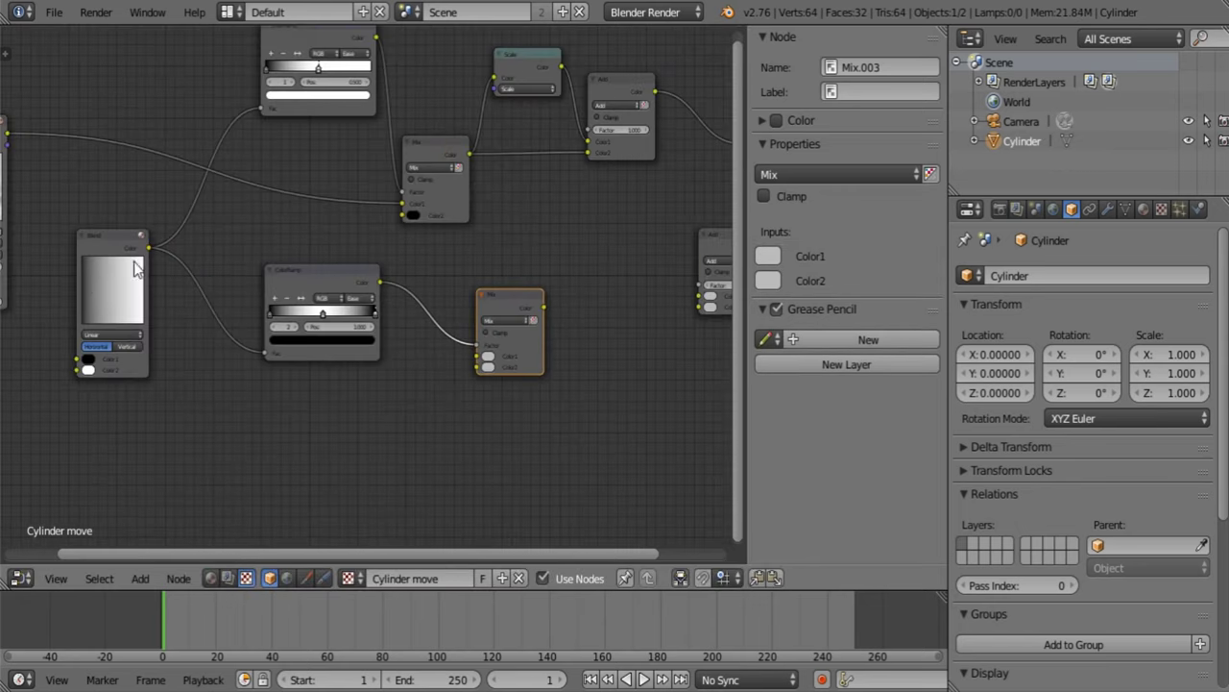
middle_drag(65, 196, 100, 211)
drag(43, 154, 517, 375)
scroll(393, 353, up, 1)
middle_drag(609, 335, 270, 378)
scroll(393, 353, up, 1)
drag(272, 378, 500, 361)
middle_drag(577, 298, 577, 351)
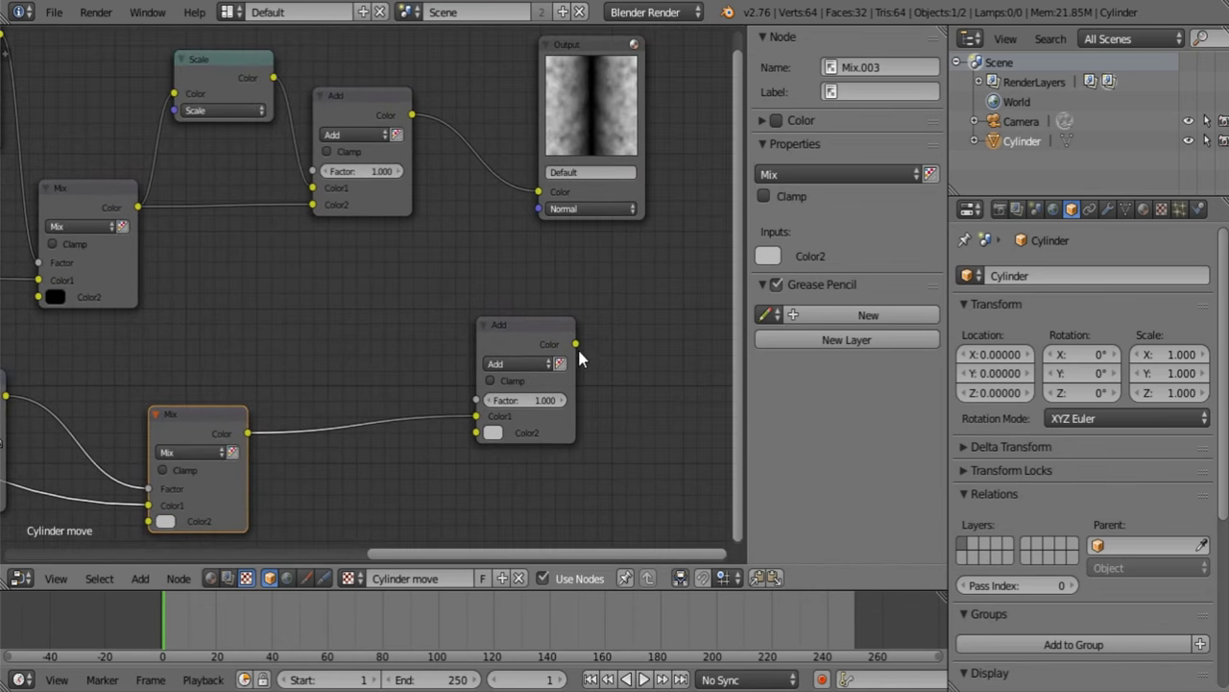
Move the lower Mix node slightly upward and set its Color2 to black.
middle_drag(430, 360, 509, 298)
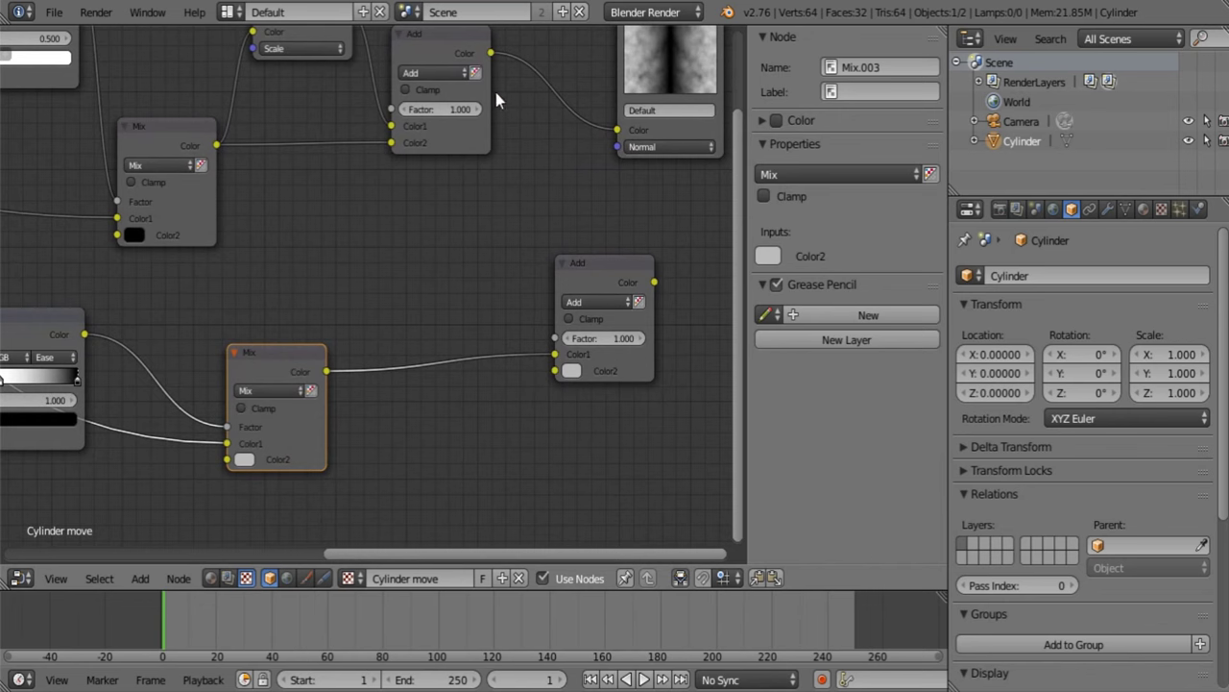
key(g)
click(500, 571)
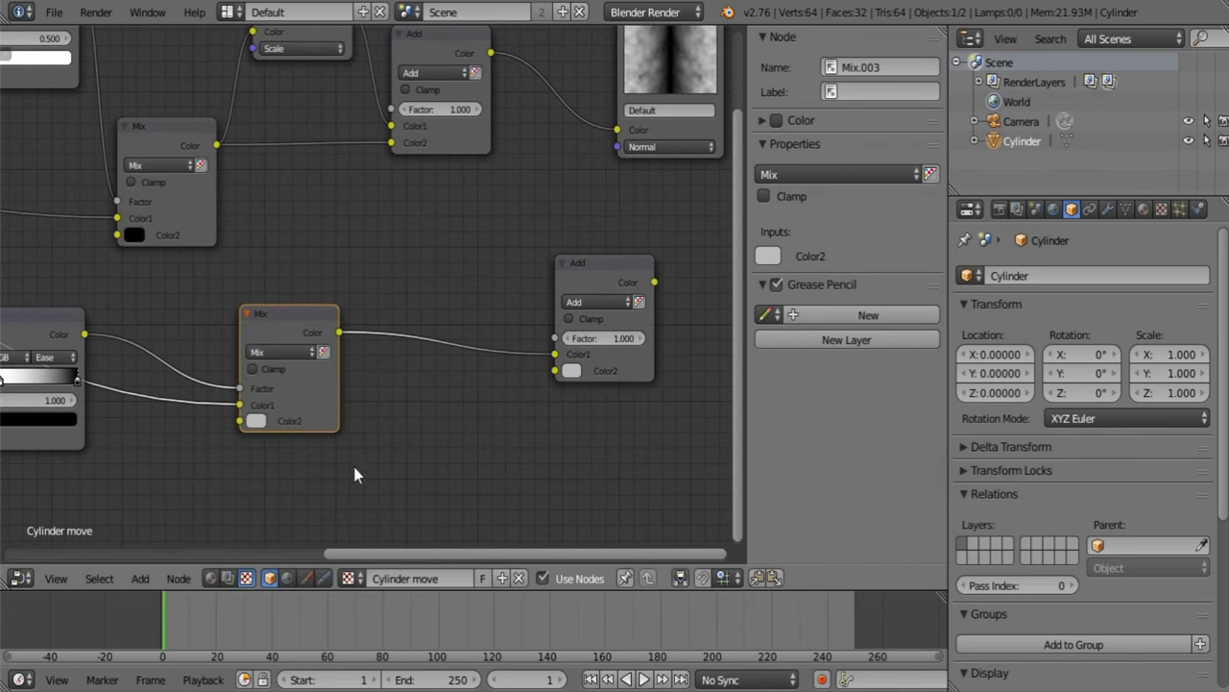
click(256, 420)
drag(354, 279, 356, 313)
Connect the lower Mix node's Color to the Output node and move its clouds link from Color1 to Color2.
middle_drag(501, 57, 452, 110)
drag(290, 385, 582, 181)
middle_drag(254, 365, 444, 326)
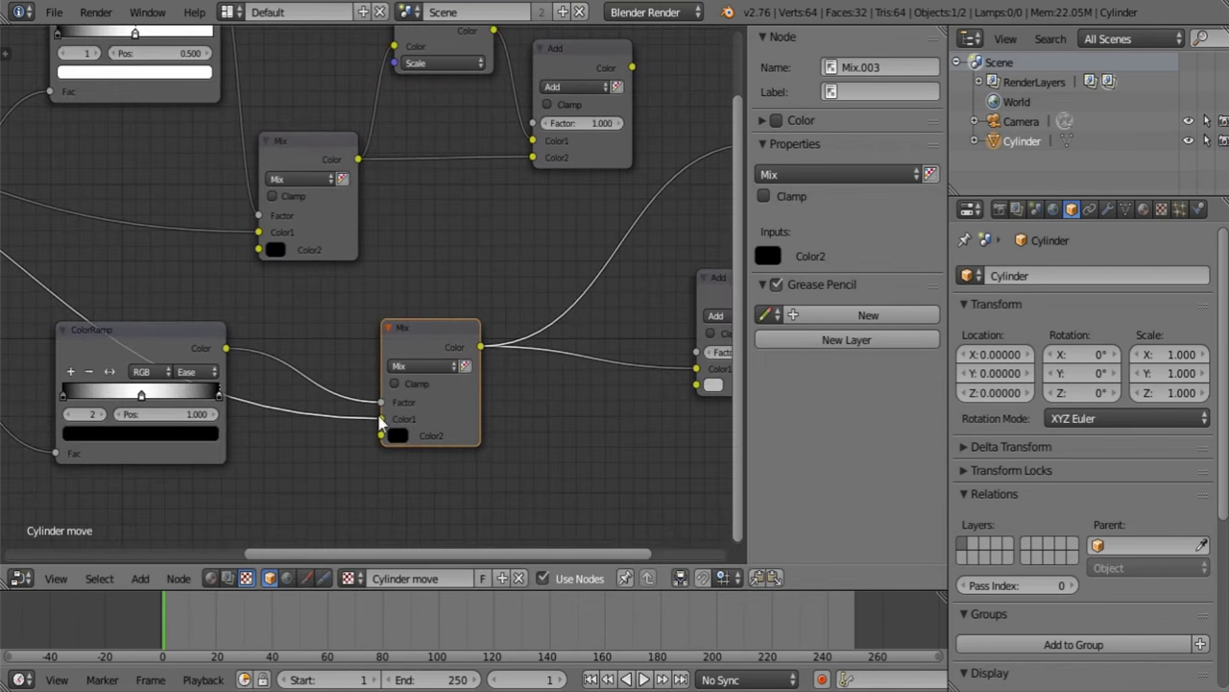
middle_drag(420, 423, 310, 437)
drag(279, 432, 272, 448)
middle_drag(374, 396, 293, 429)
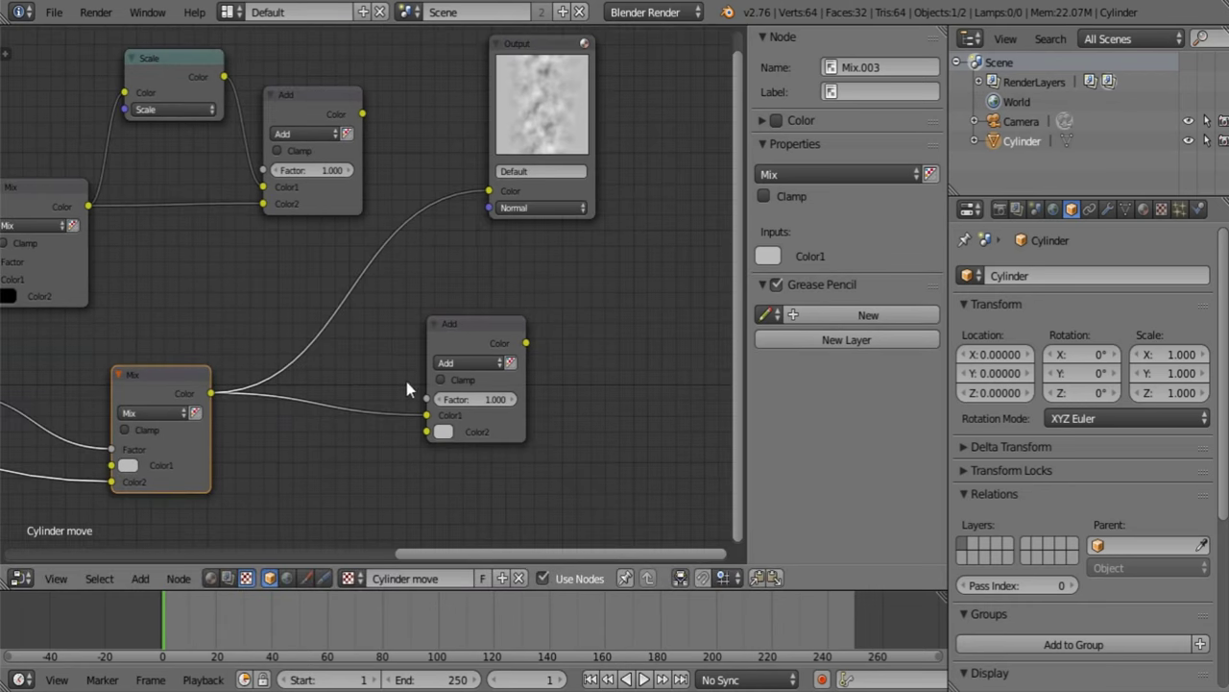
Set the lower Mix node's Color1 to black.
middle_drag(159, 432, 194, 432)
click(164, 468)
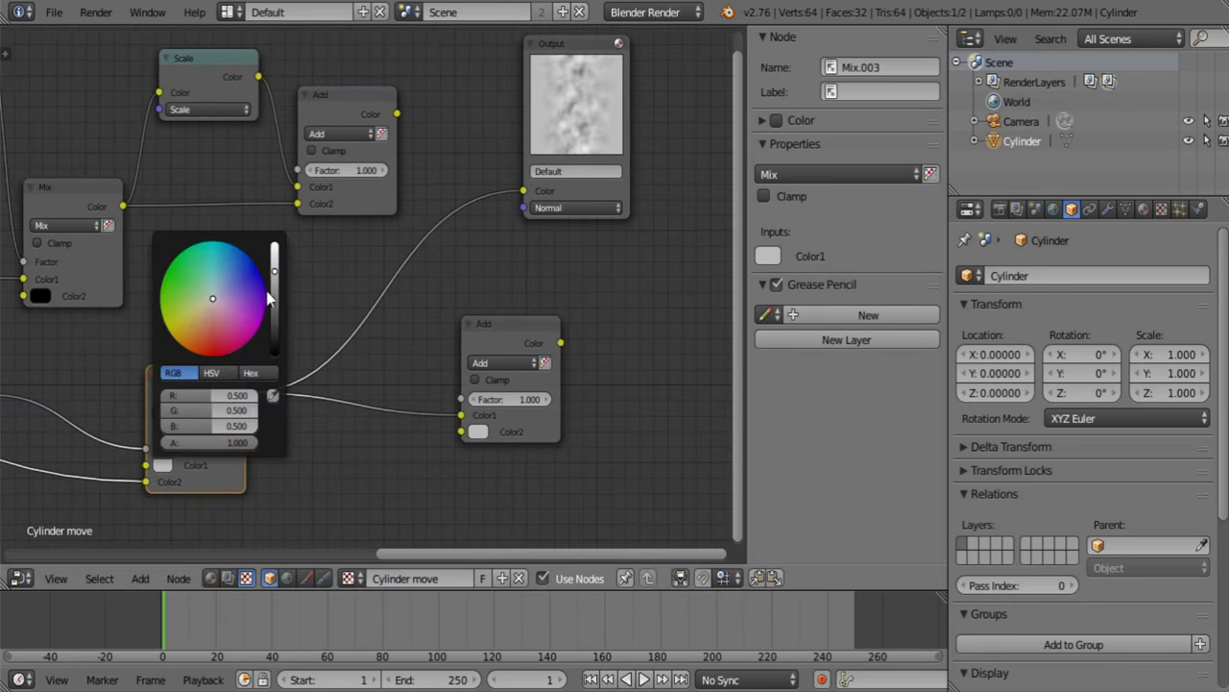
drag(275, 300, 274, 356)
Connect the upper Add node's Color to the lower Add node's Color2, and the lower Add node's Color to the Output node's Color.
drag(397, 114, 462, 431)
drag(561, 343, 525, 190)
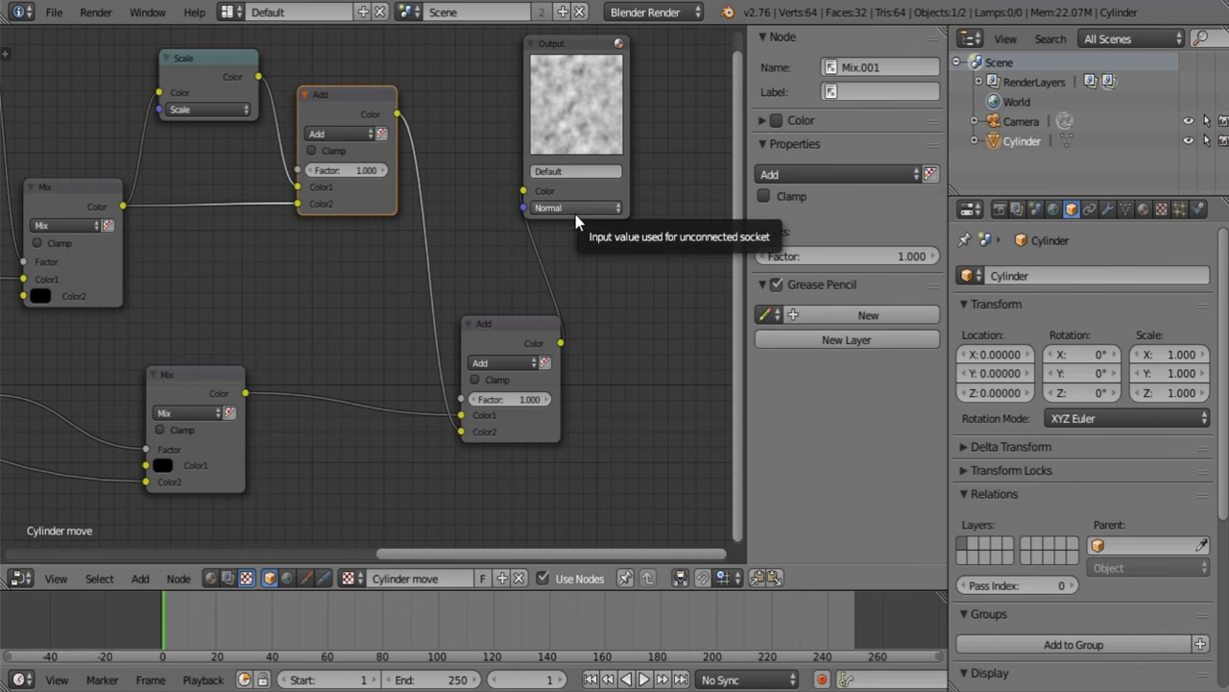
drag(604, 139, 646, 246)
middle_drag(646, 245, 432, 273)
scroll(380, 373, up, 2)
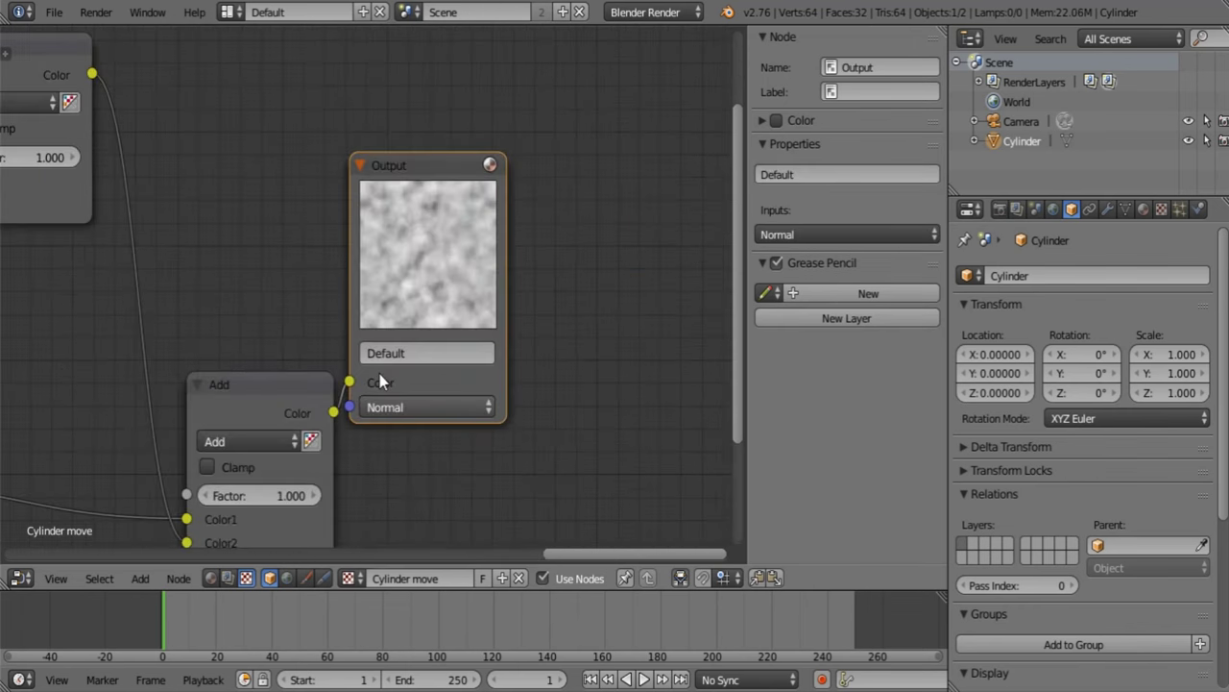
scroll(379, 374, up, 4)
drag(456, 228, 508, 240)
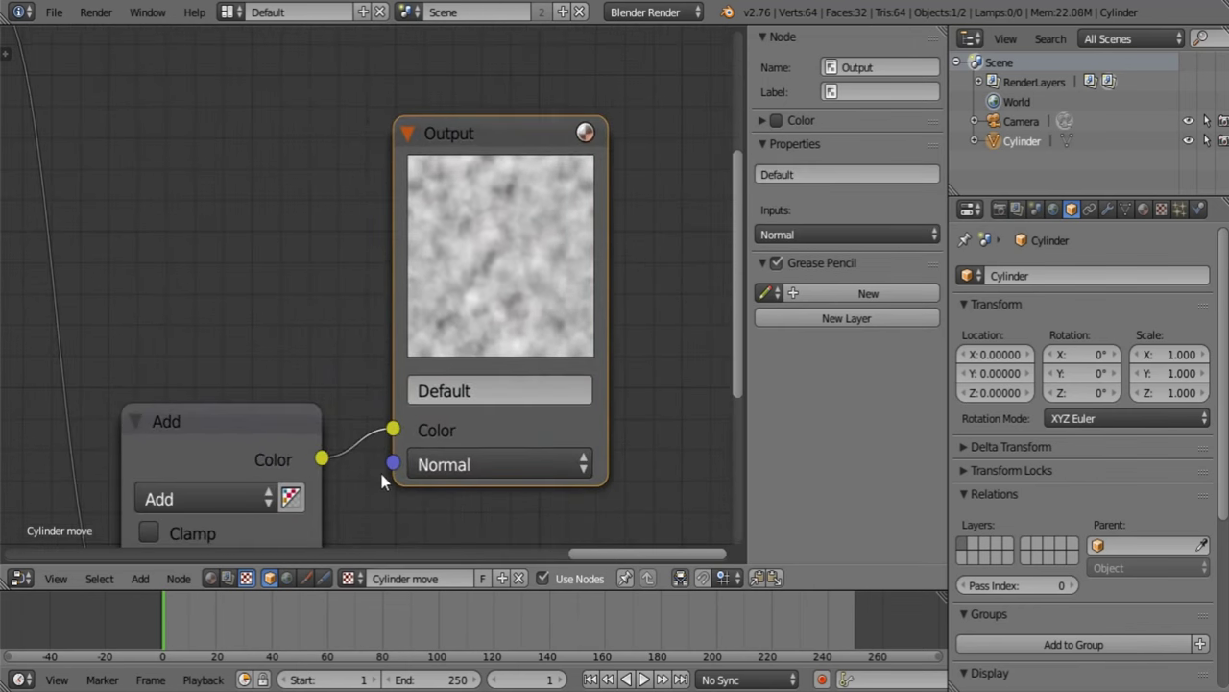
Move the Output node farther from the lower Add node and insert a new ColorRamp node between them.
middle_drag(412, 354, 181, 306)
scroll(188, 298, down, 6)
middle_drag(273, 331, 373, 323)
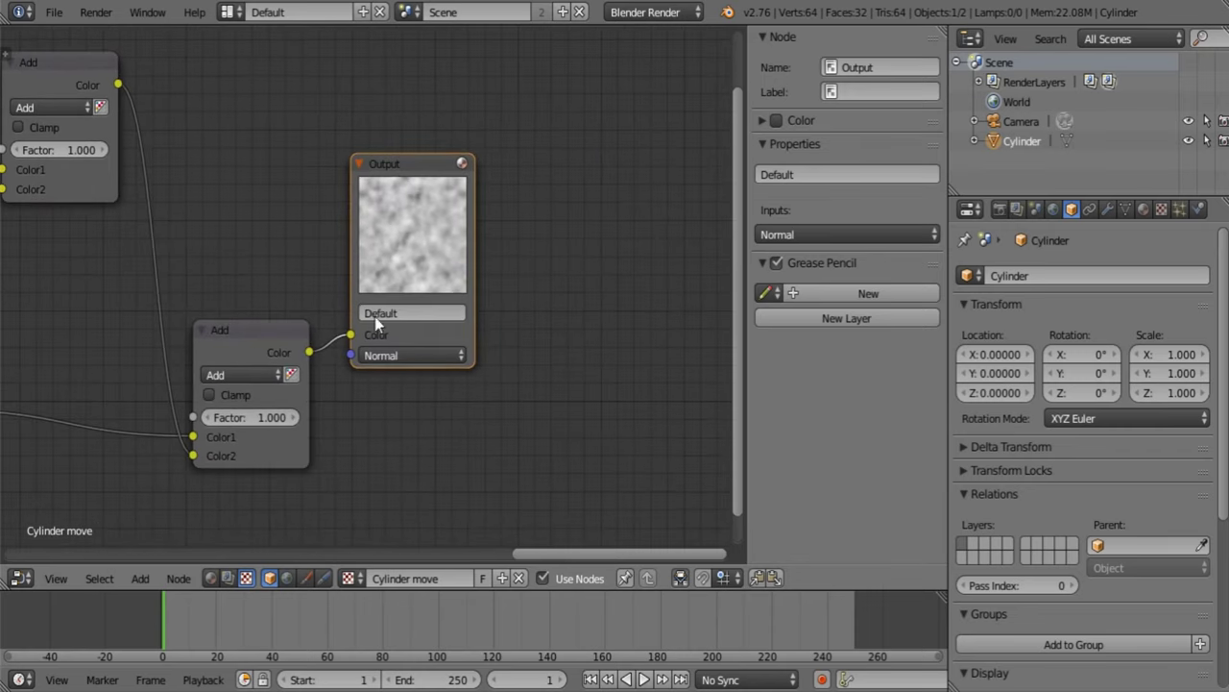
drag(373, 331, 676, 331)
middle_drag(458, 387, 423, 288)
key(shift+a)
mouse_move(437, 386)
click(500, 401)
click(485, 244)
Set the new ColorRamp's interpolation to Ease, its black stop to position 0.295, and move its white stop inward for stronger contrast.
middle_drag(485, 244, 427, 285)
click(439, 265)
click(442, 245)
drag(471, 292, 423, 293)
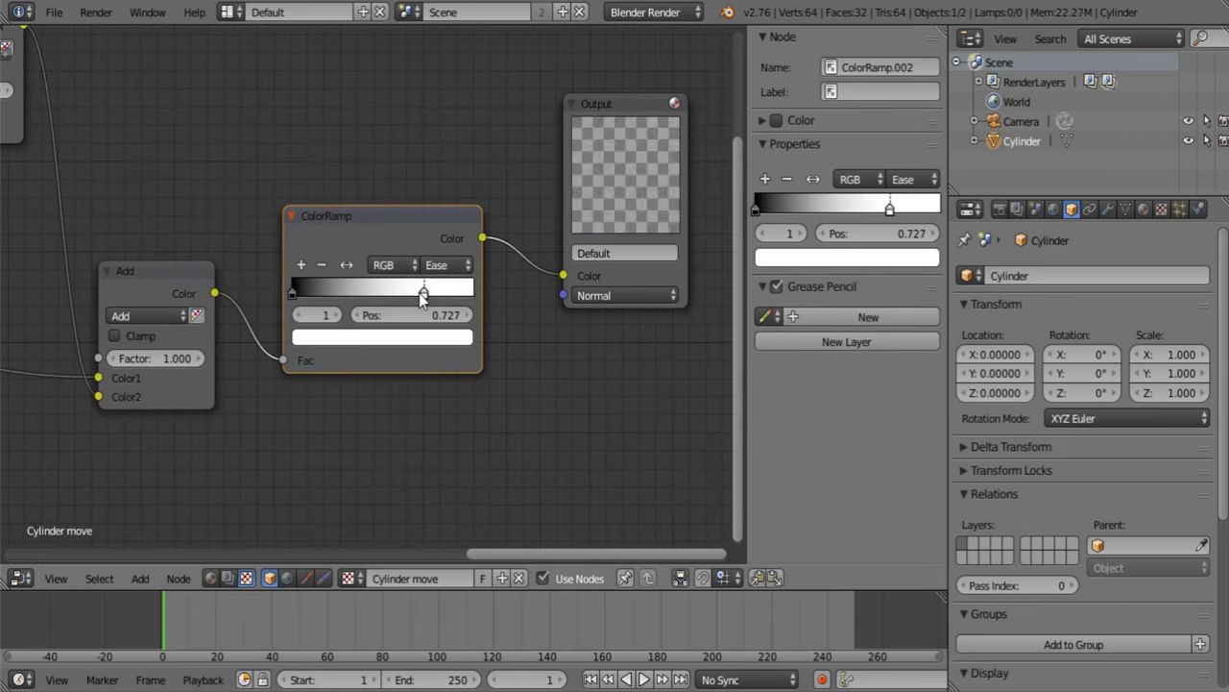
drag(292, 293, 311, 293)
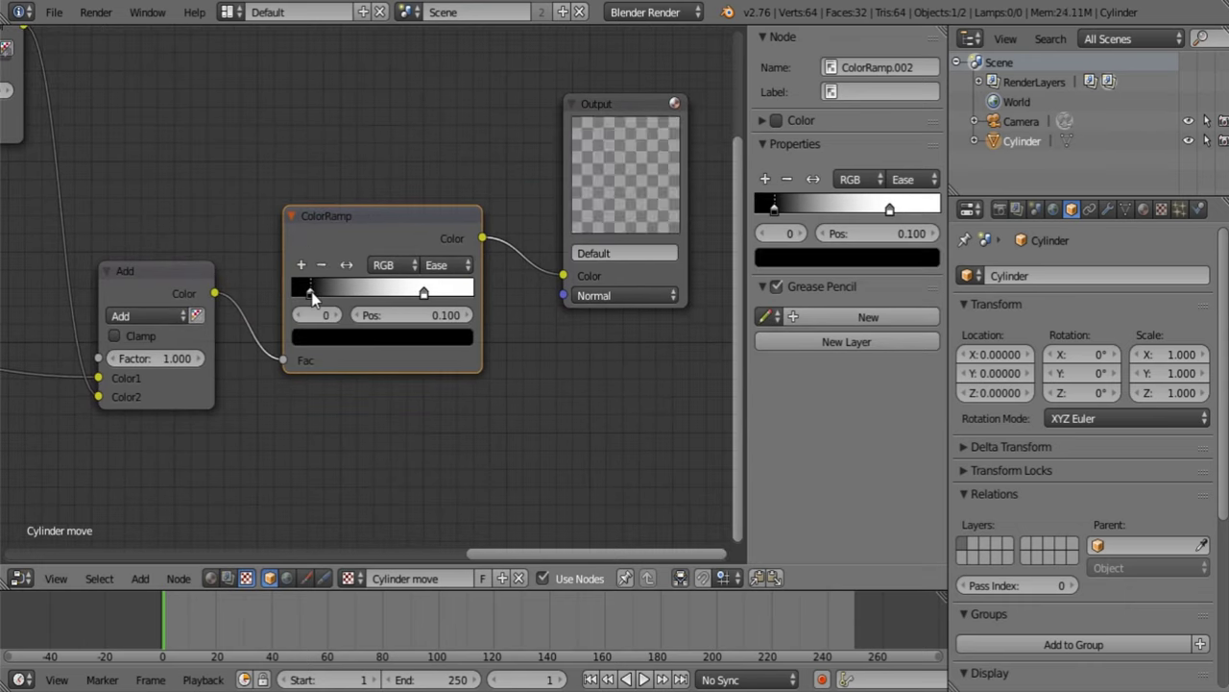
drag(424, 293, 408, 298)
drag(314, 296, 363, 294)
click(422, 293)
Move the Output node farther away and insert a Scale node between the new ColorRamp and the Output node.
middle_drag(642, 198, 403, 212)
drag(403, 211, 576, 207)
key(a)
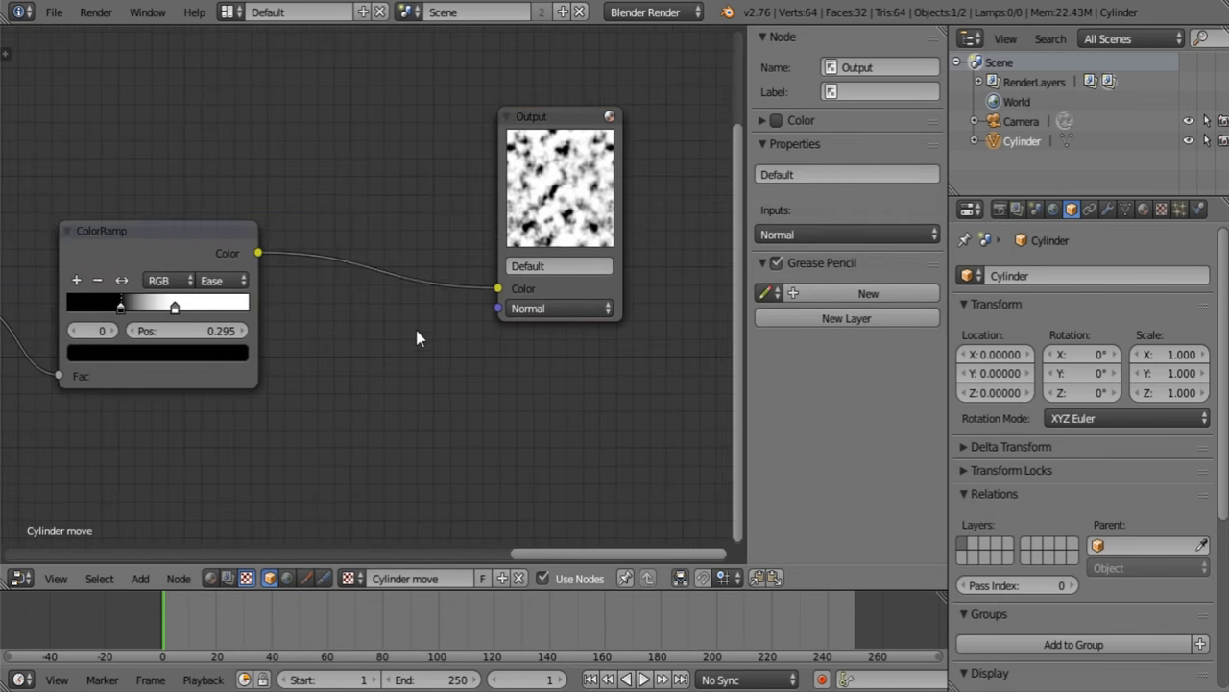
key(shift+a)
mouse_move(403, 351)
click(502, 351)
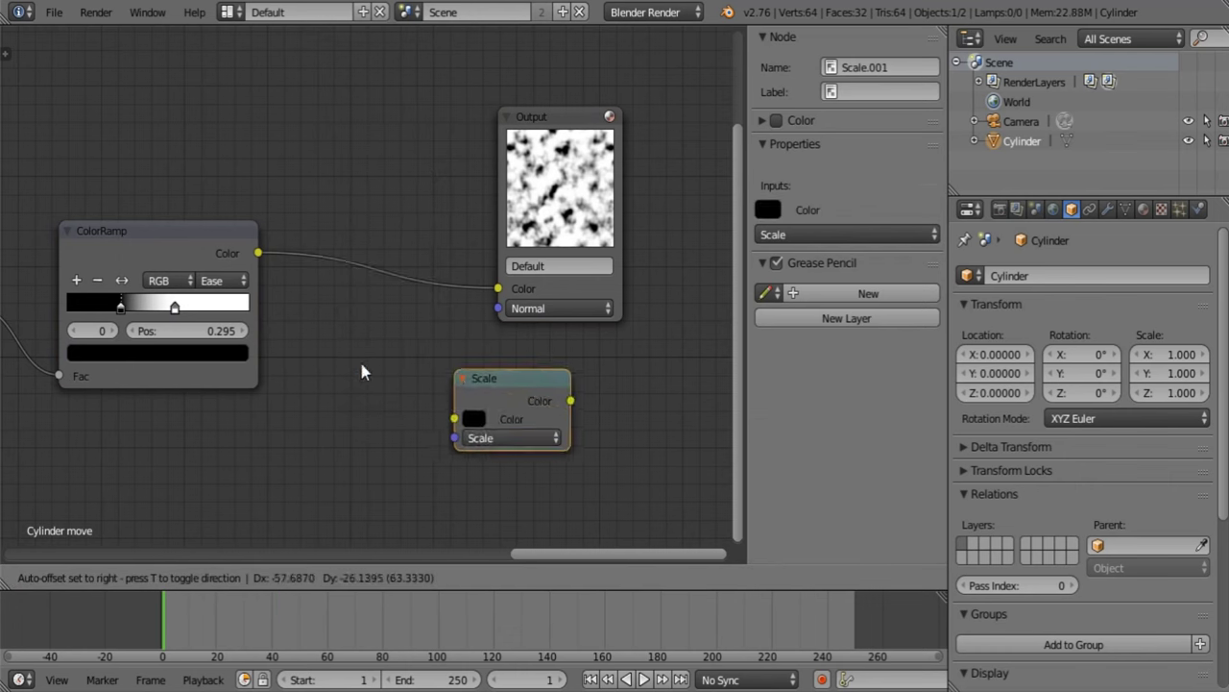
click(327, 261)
Set the new Scale node's X to 3.000 and reduce its Y so the clouds pattern stretches vertically.
click(382, 309)
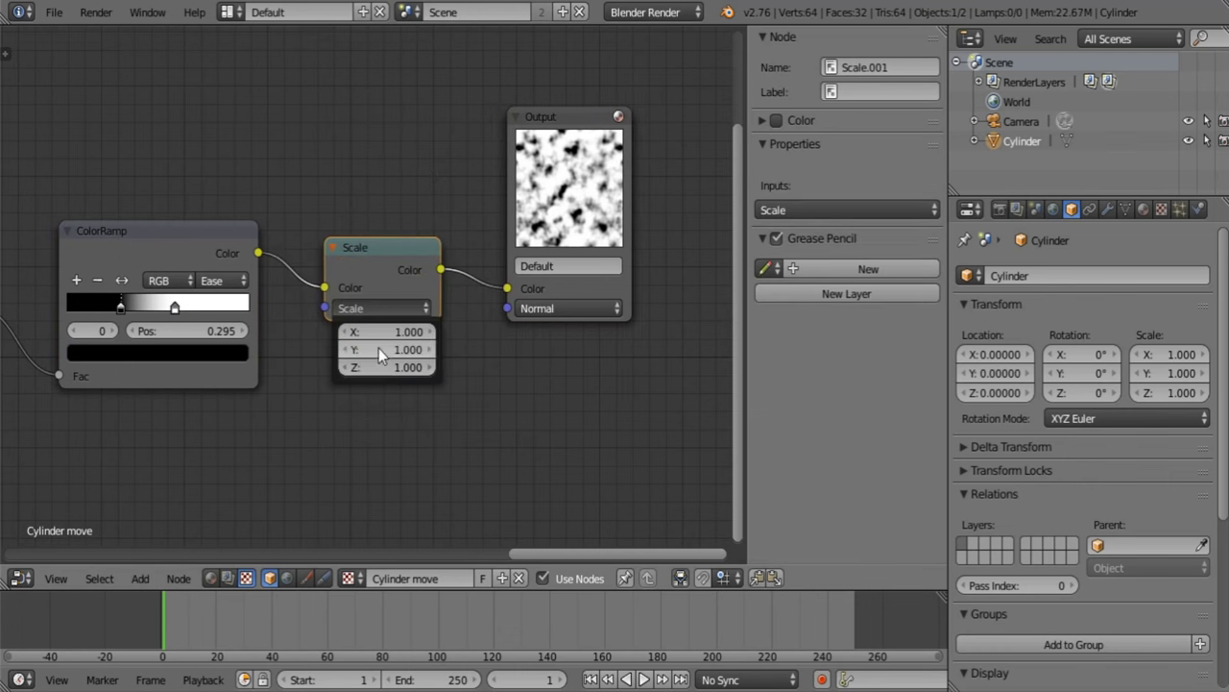
click(378, 347)
key(Return)
click(383, 331)
text(3)
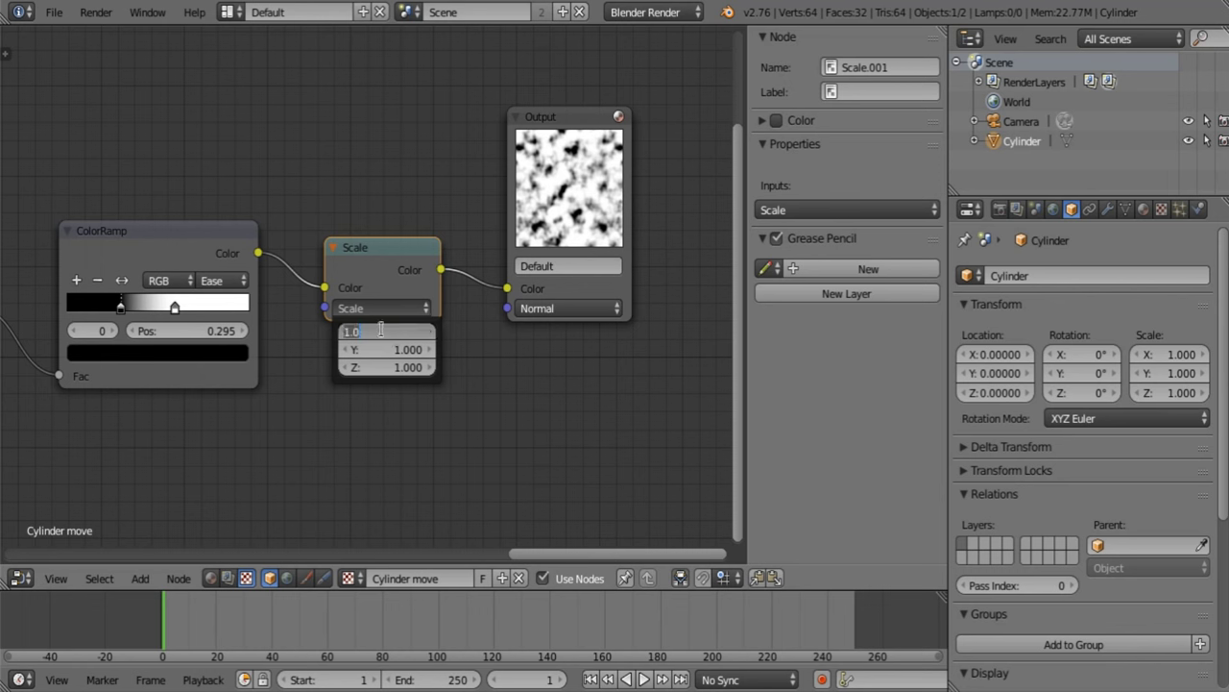
key(Return)
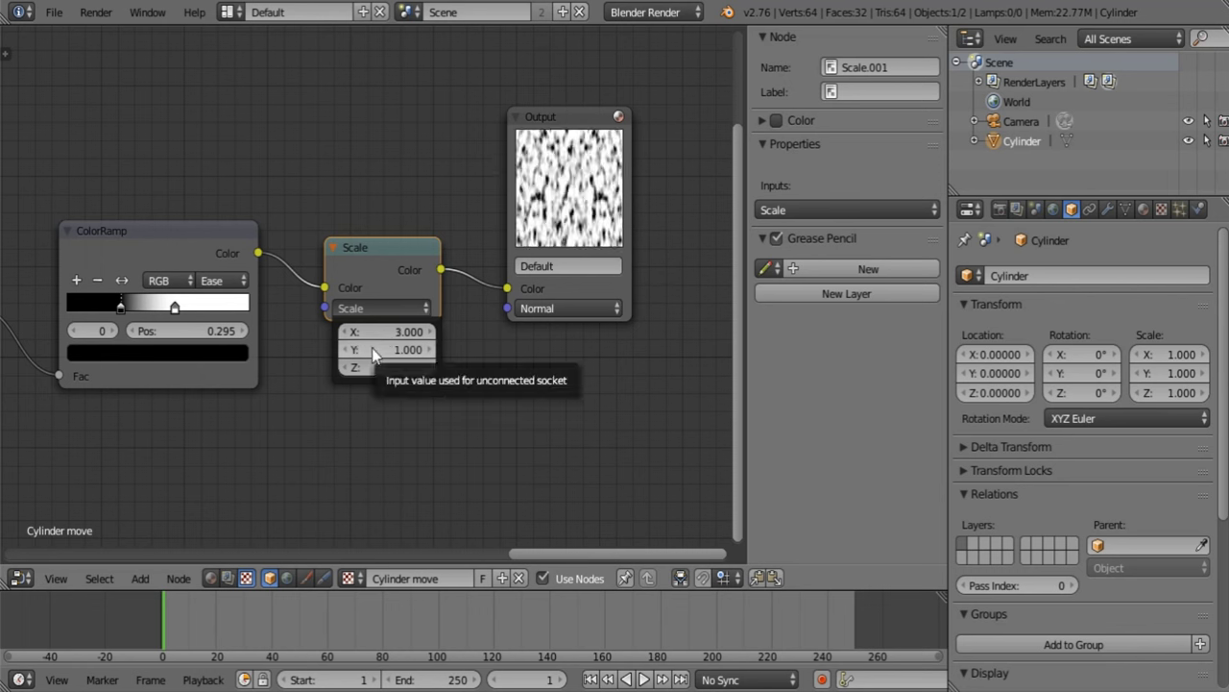
click(373, 350)
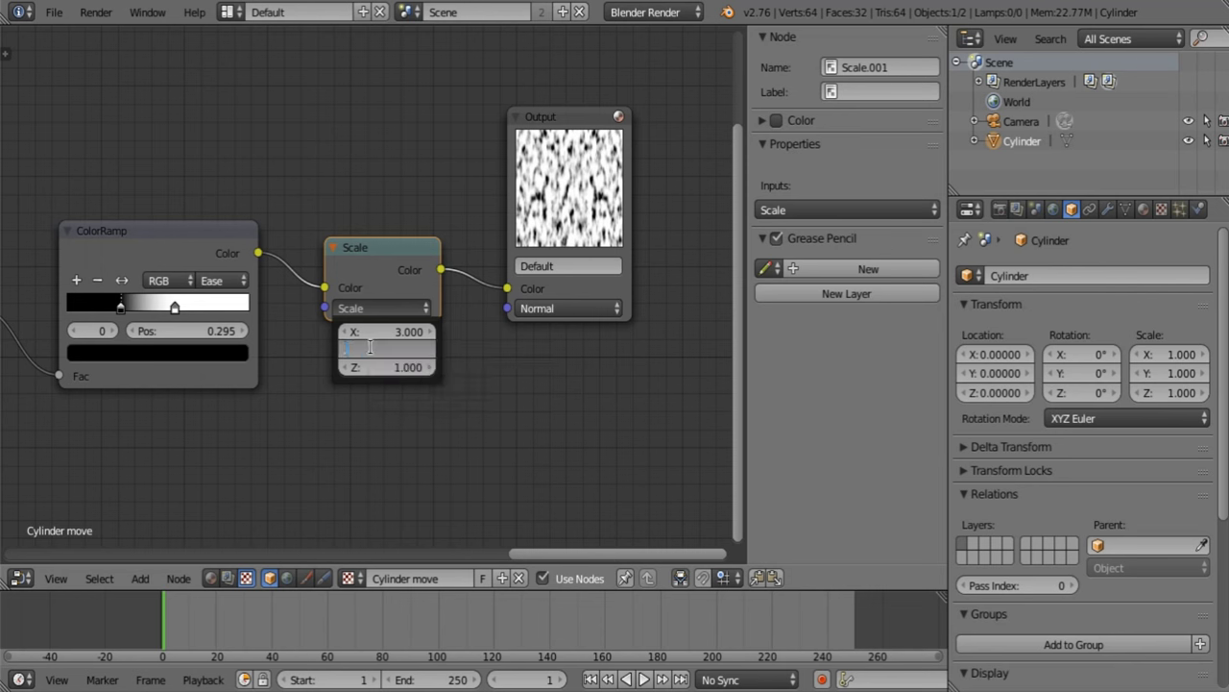
text(3)
key(Return)
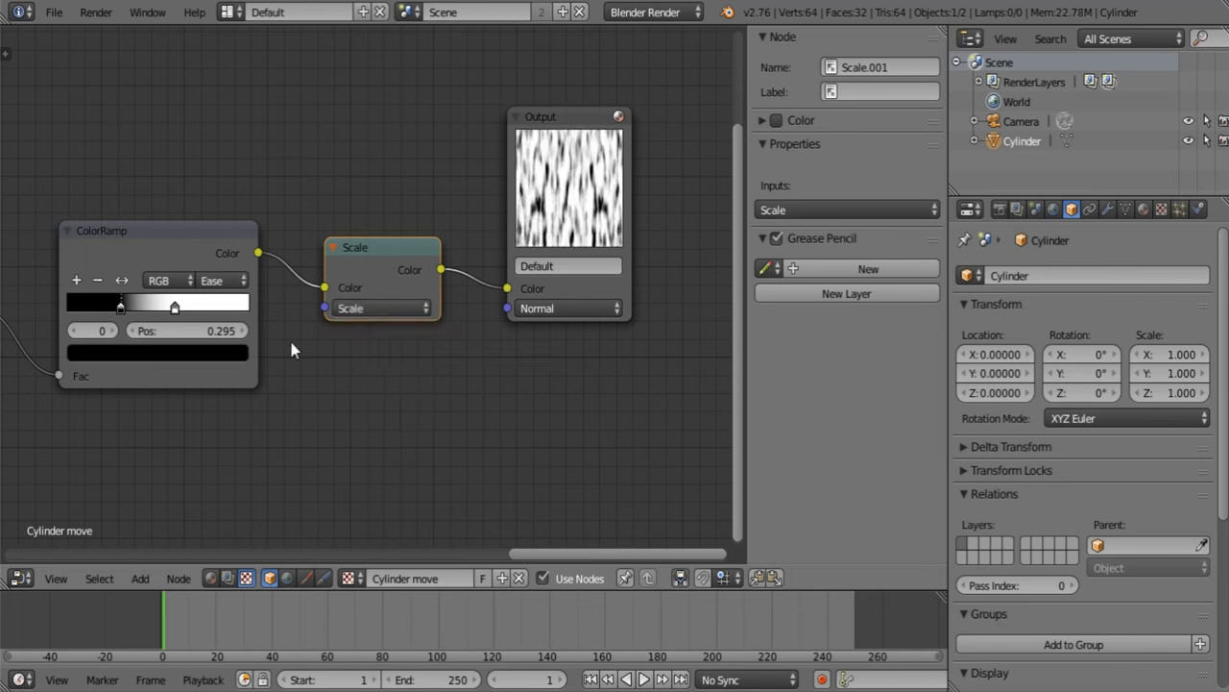
Switch from the node editor to the 3D View and collapse the cylinder's bottom edge loop to a point by scaling it to 0.
click(19, 577)
click(42, 555)
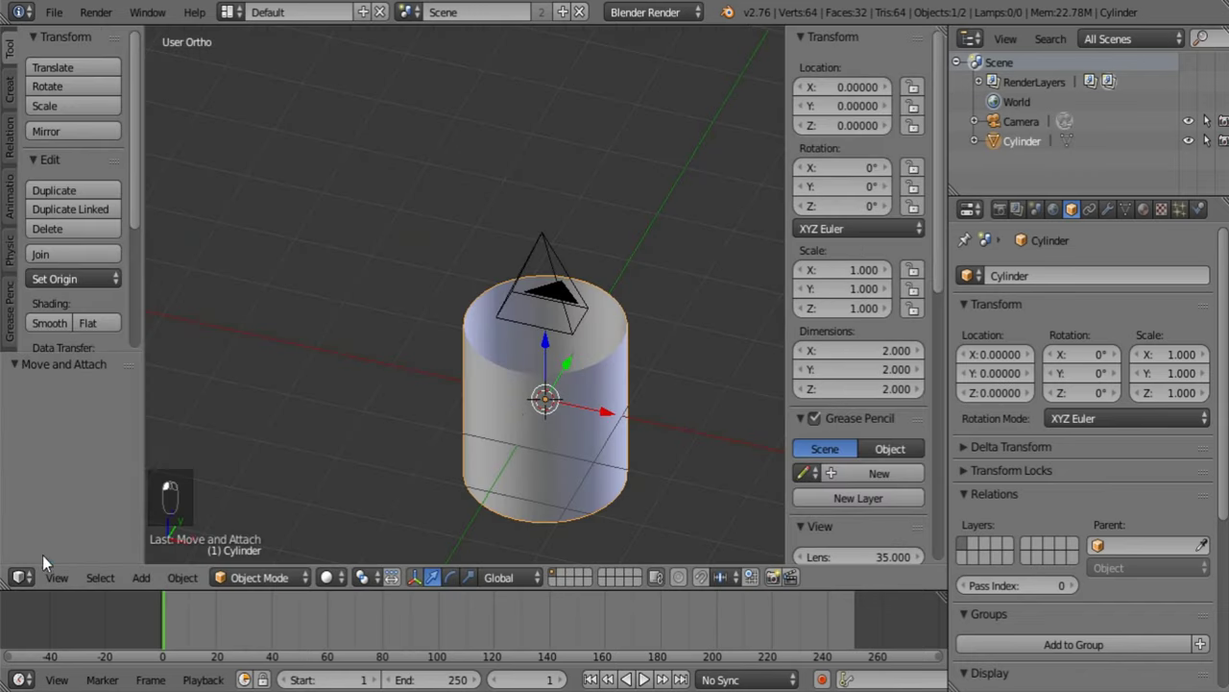
key(Tab)
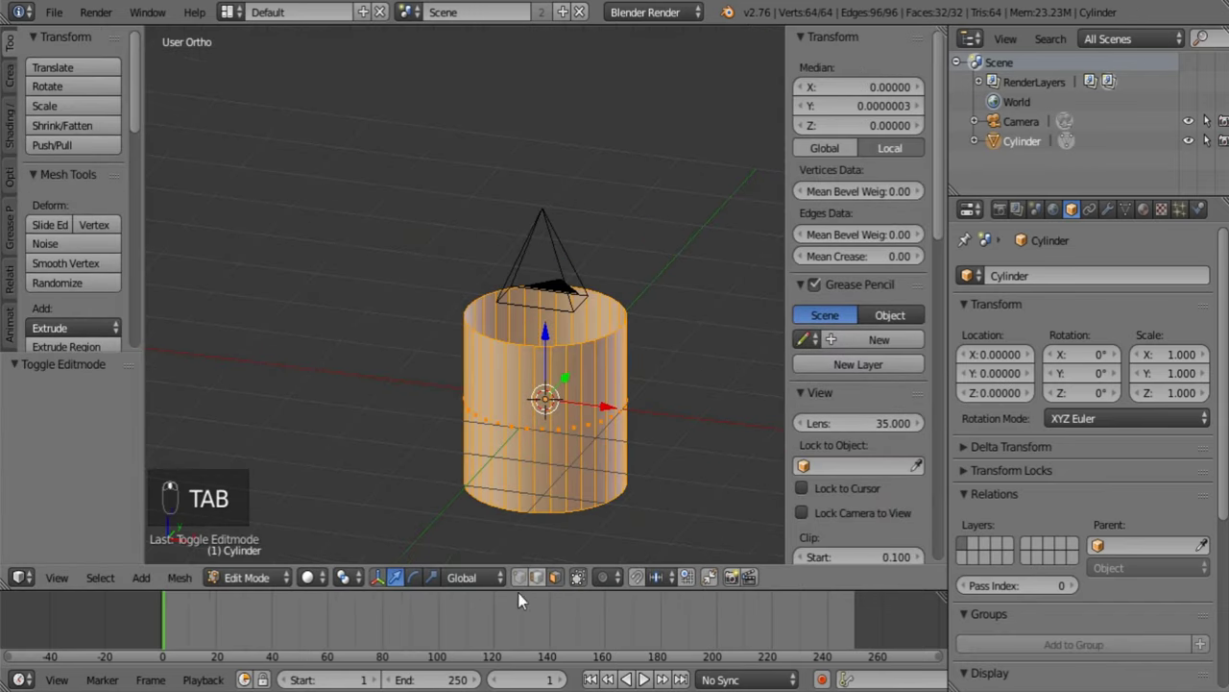
alt+right_click(561, 511)
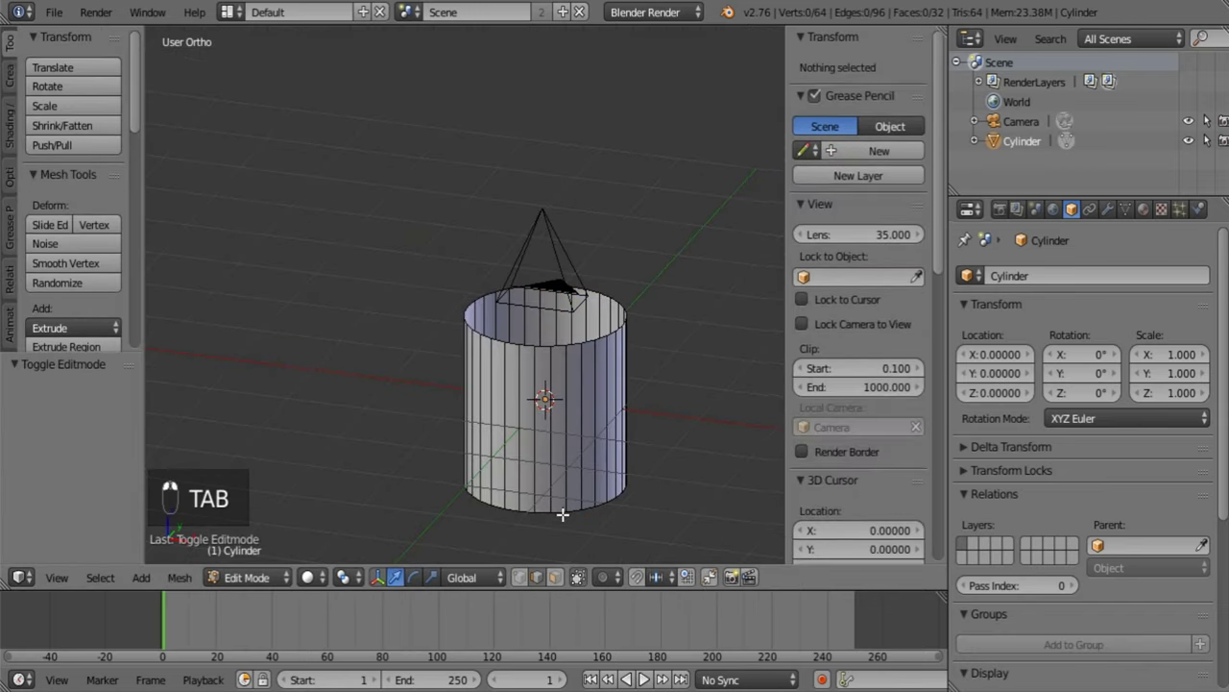
text(s0)
click(676, 484)
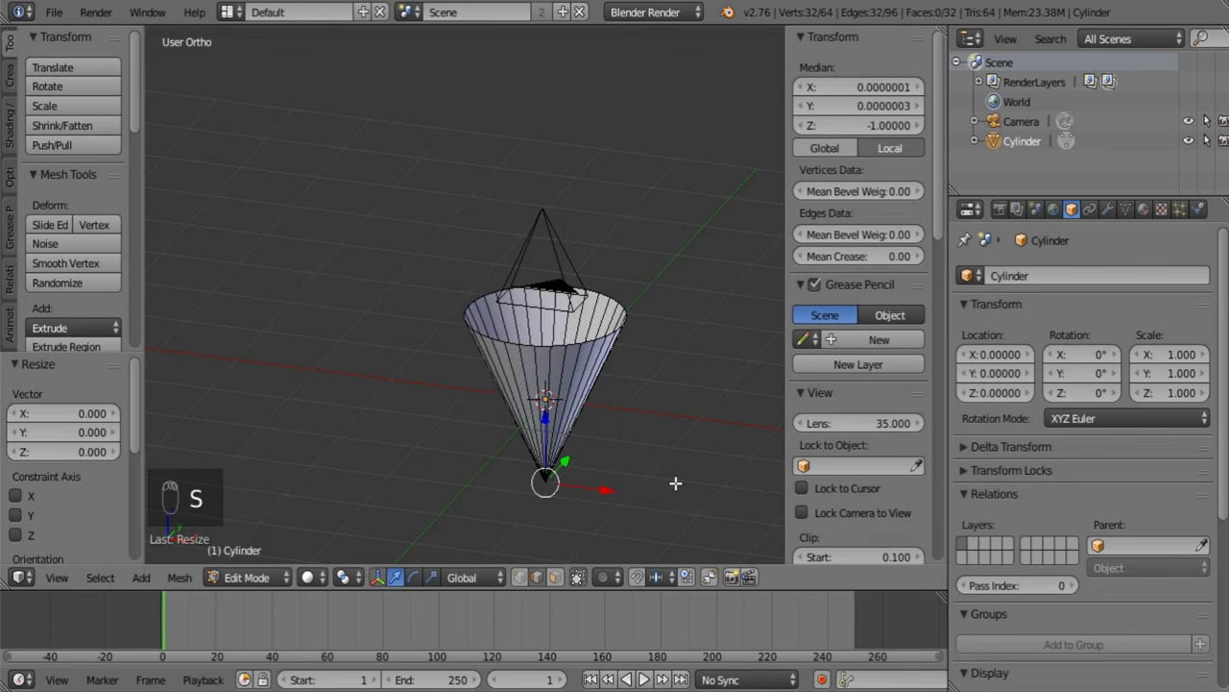
key(Tab)
View the cone through the camera and apply smooth shading to it.
key(KP_0)
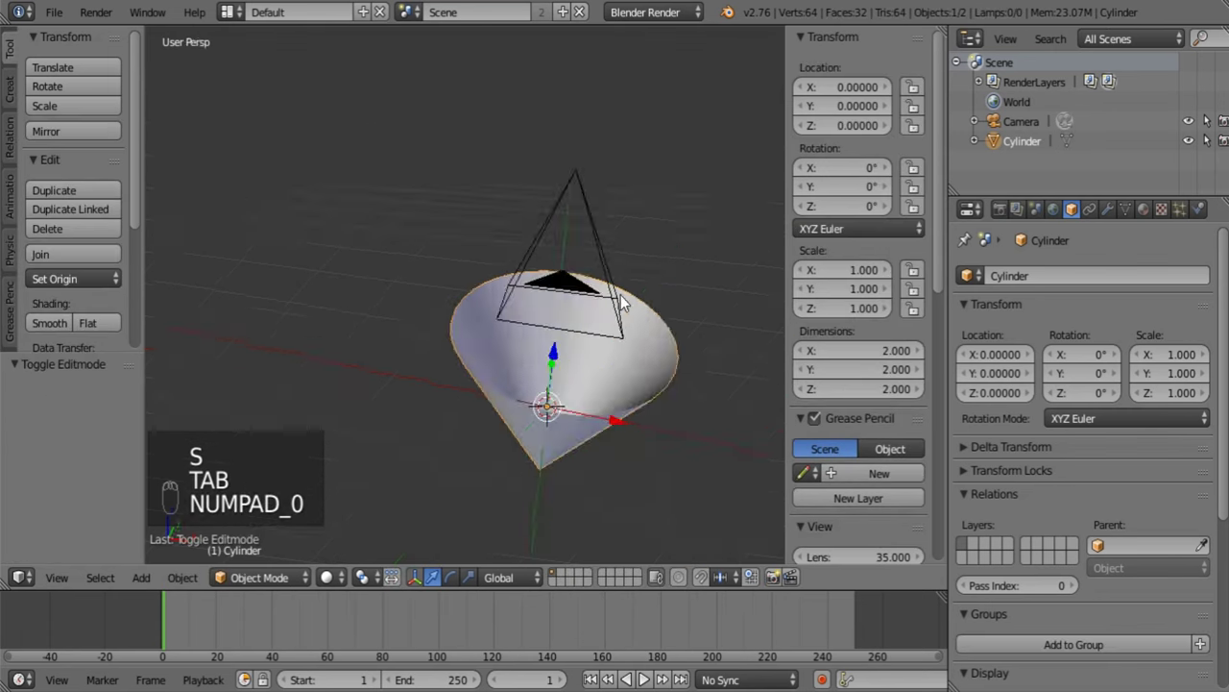
click(48, 320)
Add a Subdivision Surface modifier to the cone with both view and render subdivisions set to 3.
click(1108, 209)
click(1095, 272)
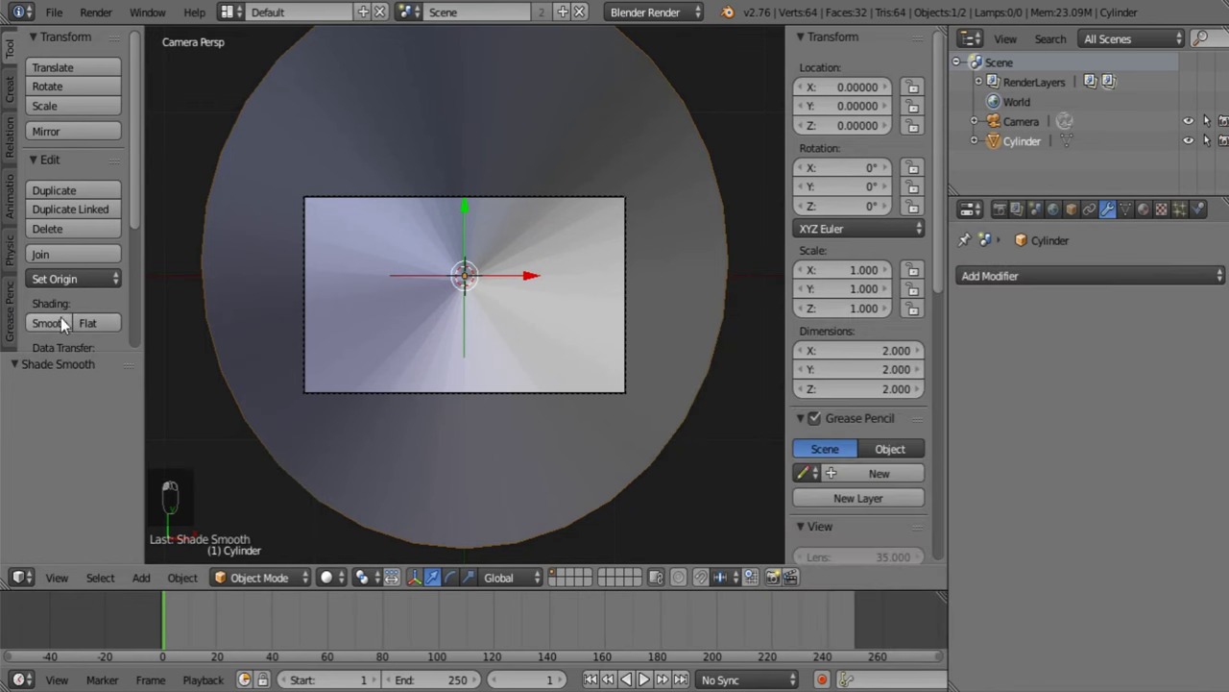
scroll(398, 329, down, 3)
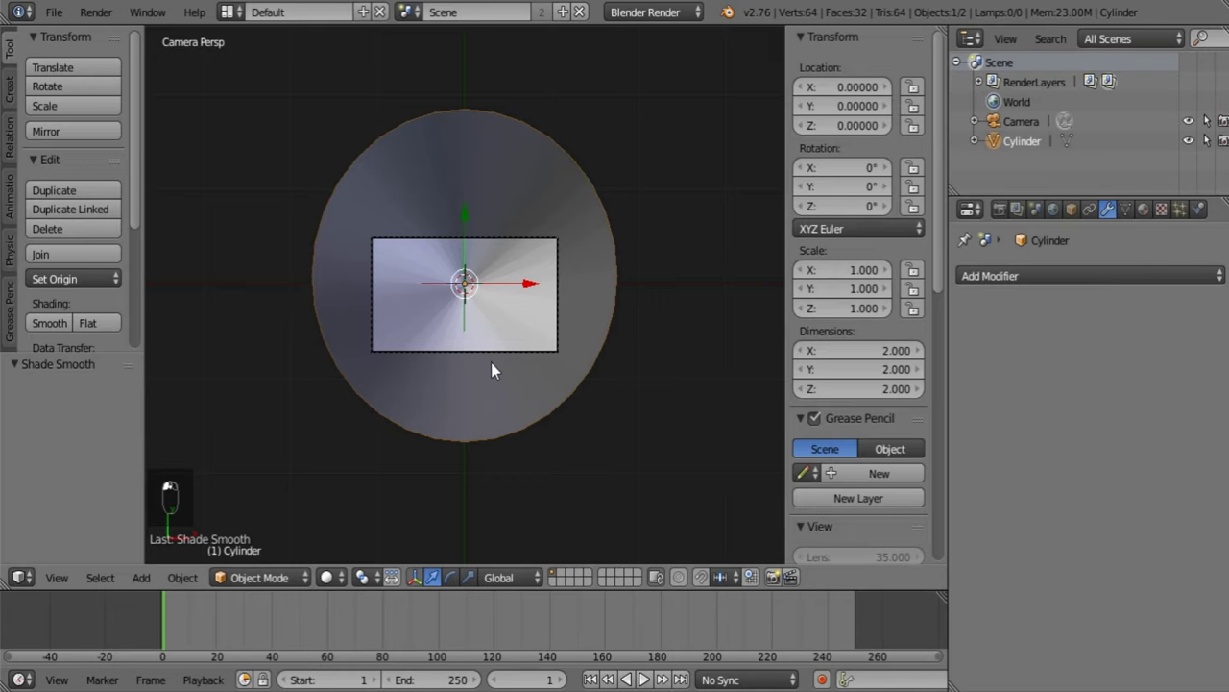
middle_drag(491, 362, 542, 178)
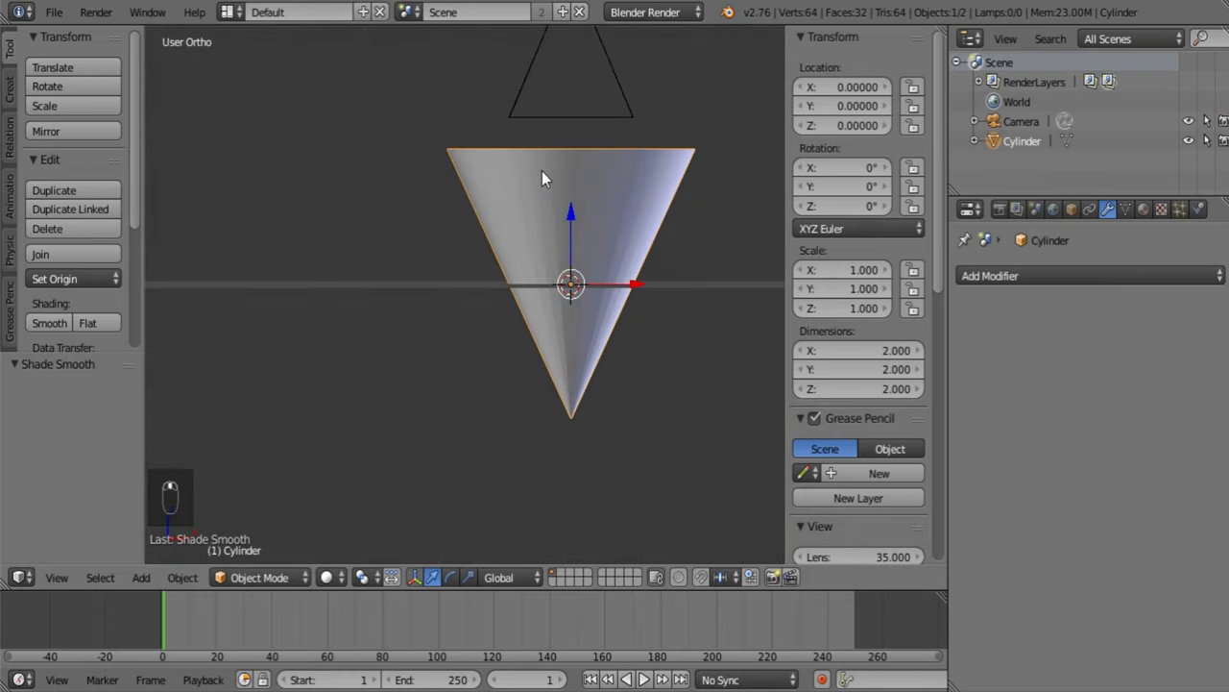
click(1085, 273)
click(1121, 275)
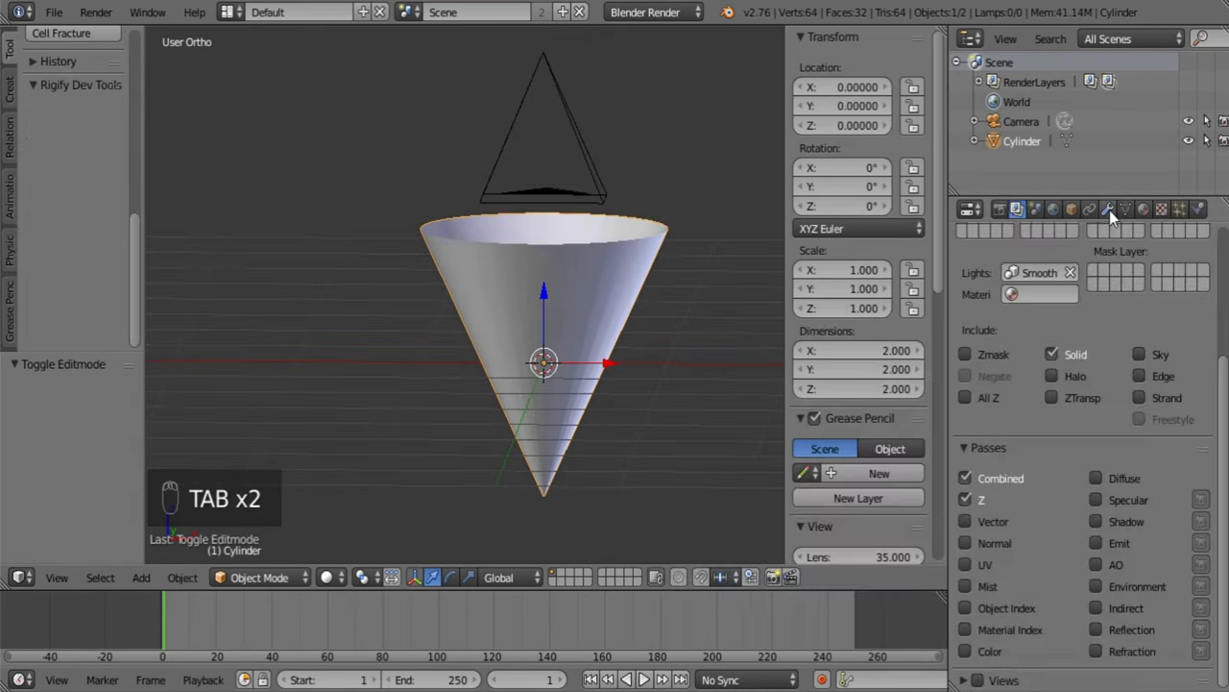
click(1090, 276)
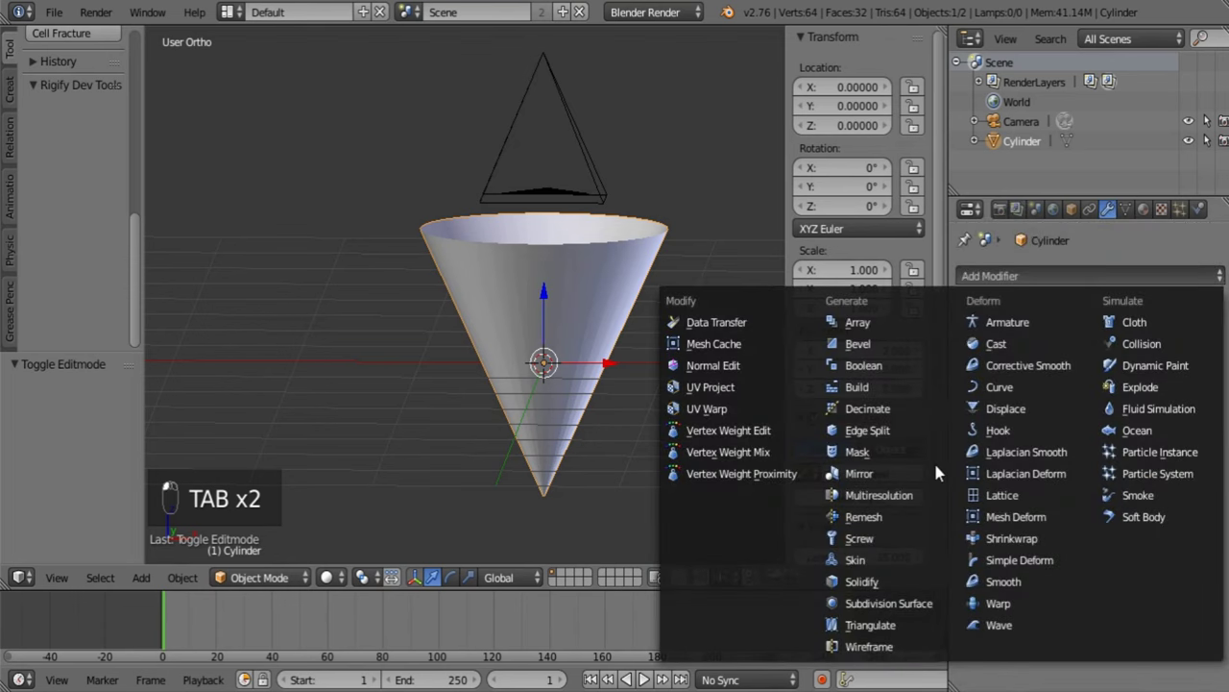
click(919, 604)
click(1079, 411)
click(1080, 412)
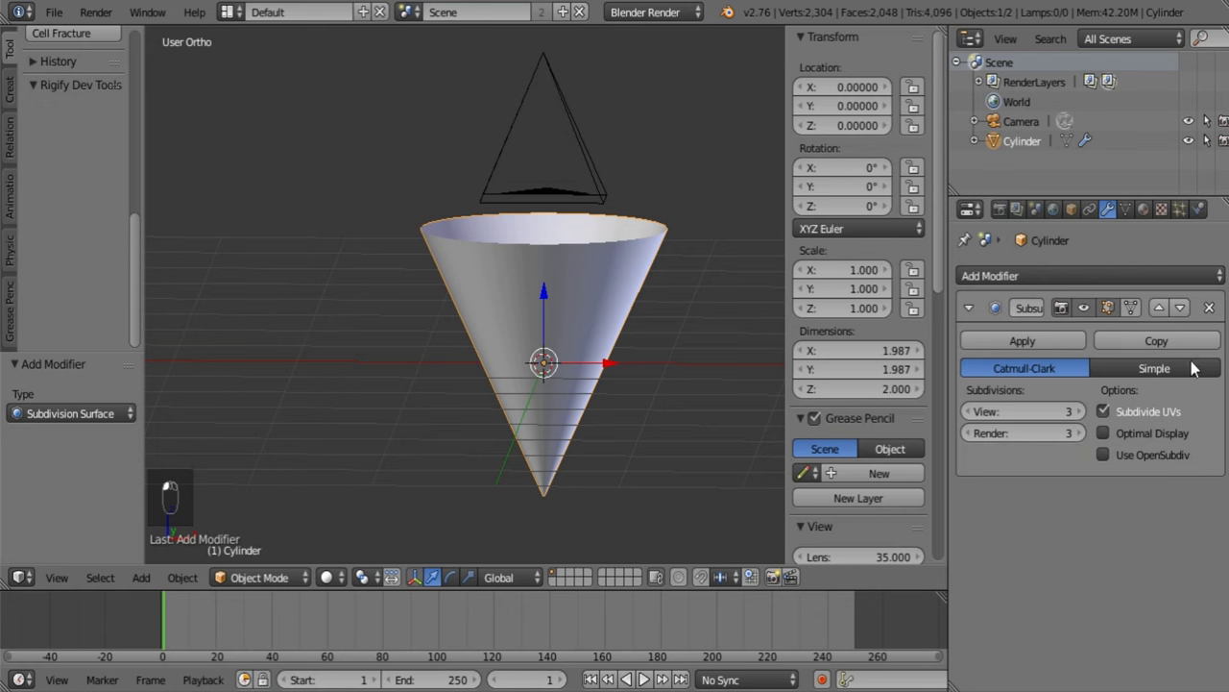
Deselect everything, render the scene and show the Composite layer of the result.
middle_drag(407, 212, 541, 317)
key(a)
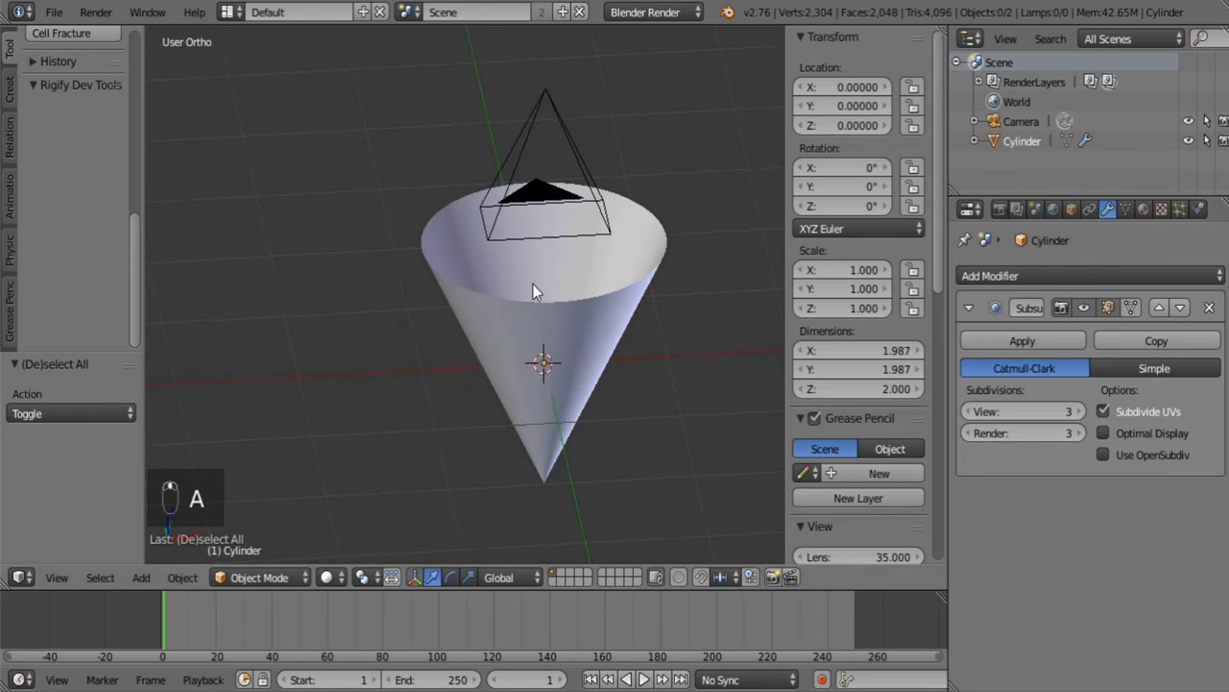
key(F12)
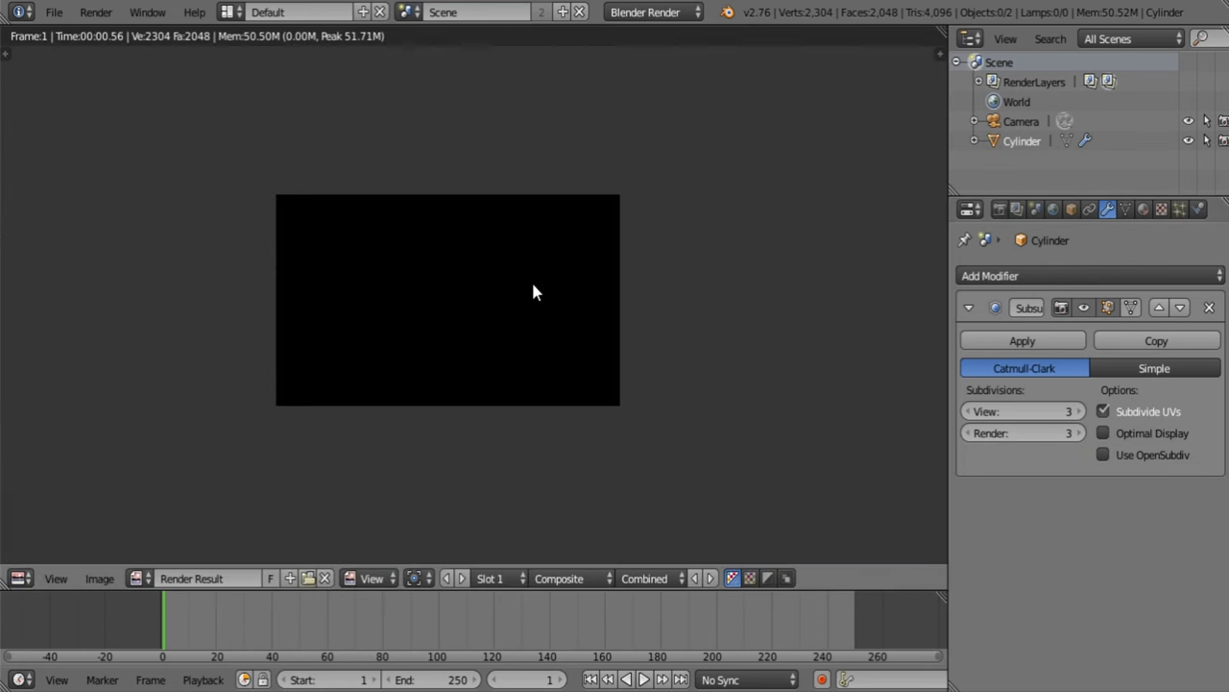
click(545, 581)
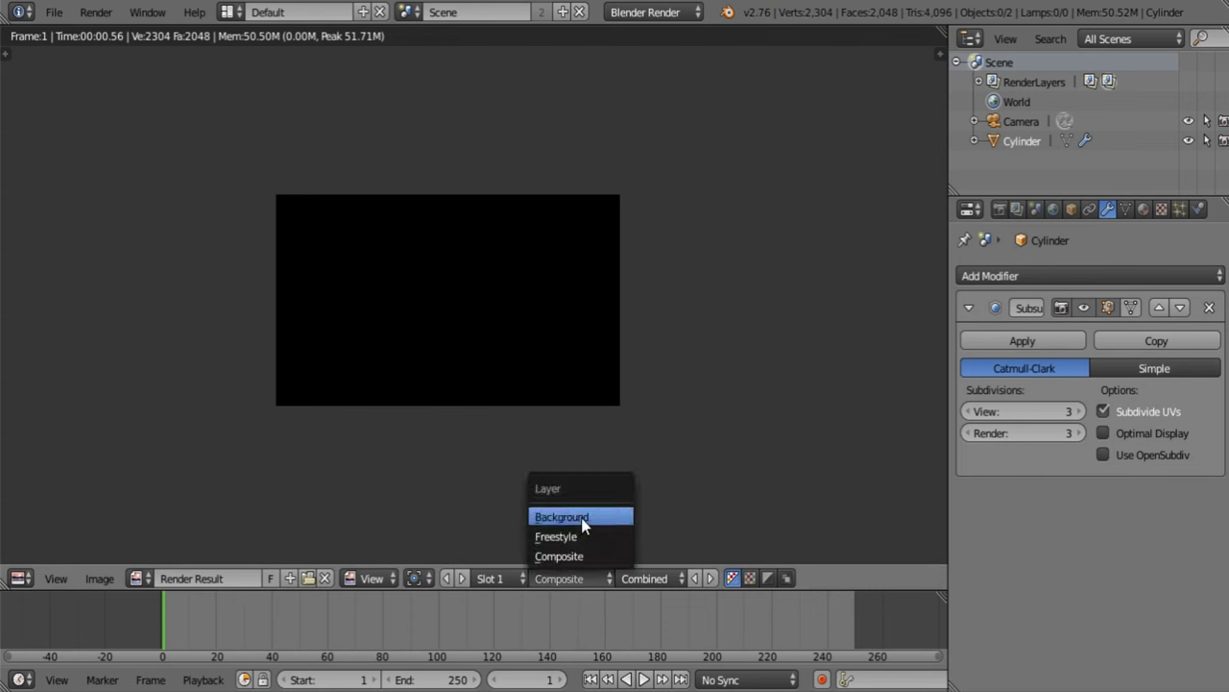
click(581, 556)
Replace the Freestyle and Background render layers with a single new render layer.
click(1051, 207)
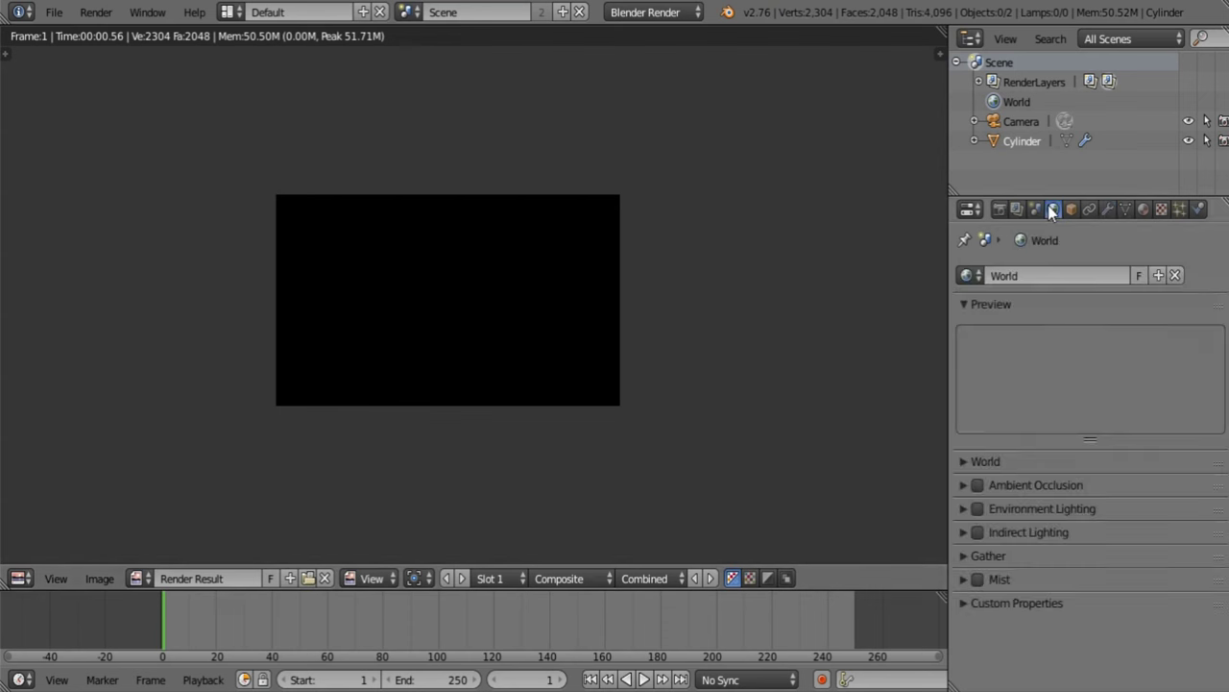
click(1021, 209)
scroll(1154, 289, up, 5)
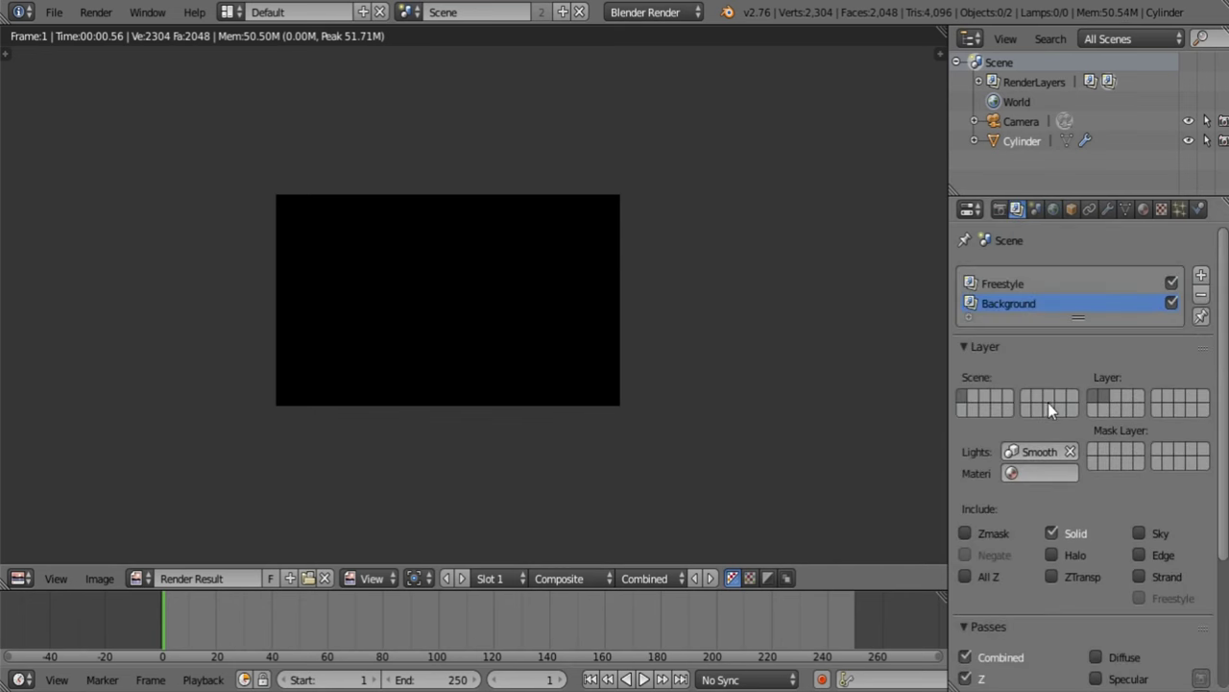
click(1076, 284)
click(1201, 294)
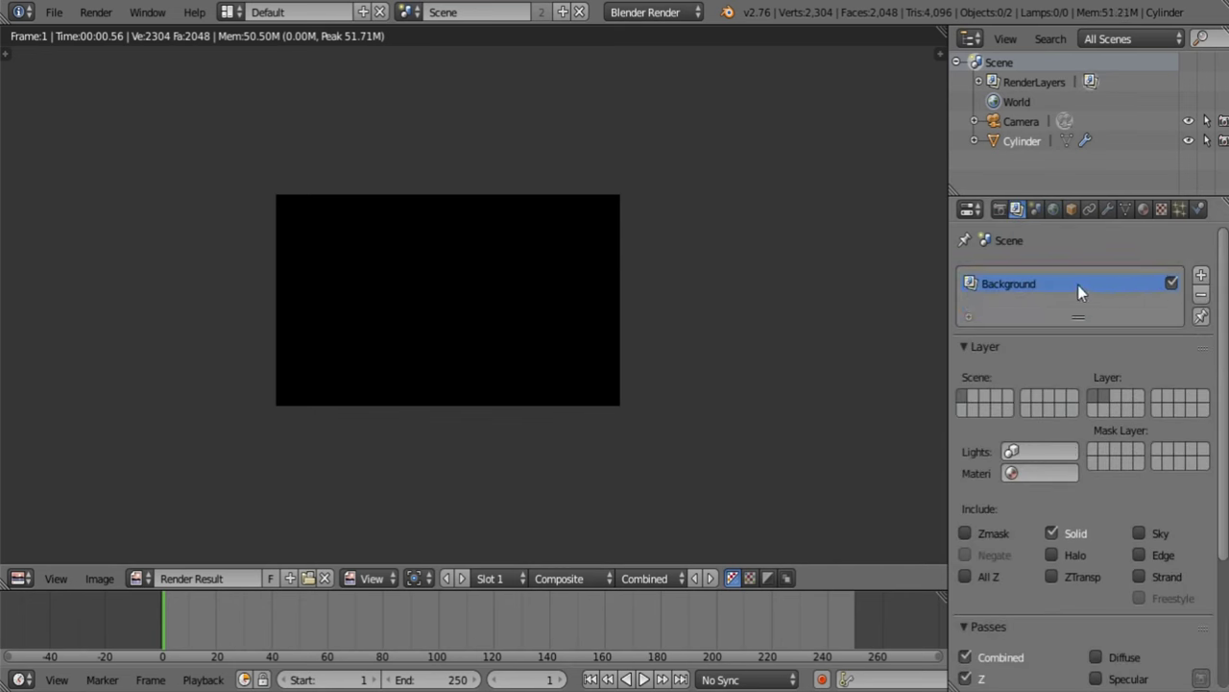
click(1200, 275)
click(1109, 280)
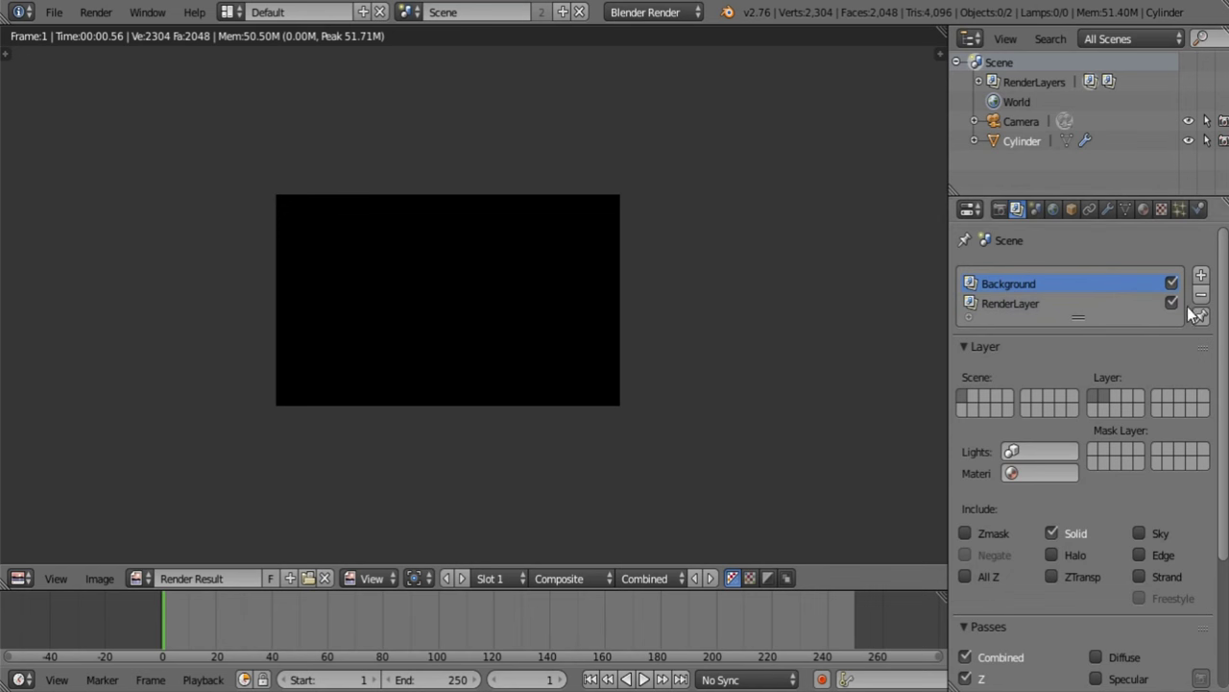
click(1200, 294)
scroll(1118, 402, down, 5)
drag(1139, 355, 1054, 365)
click(1030, 481)
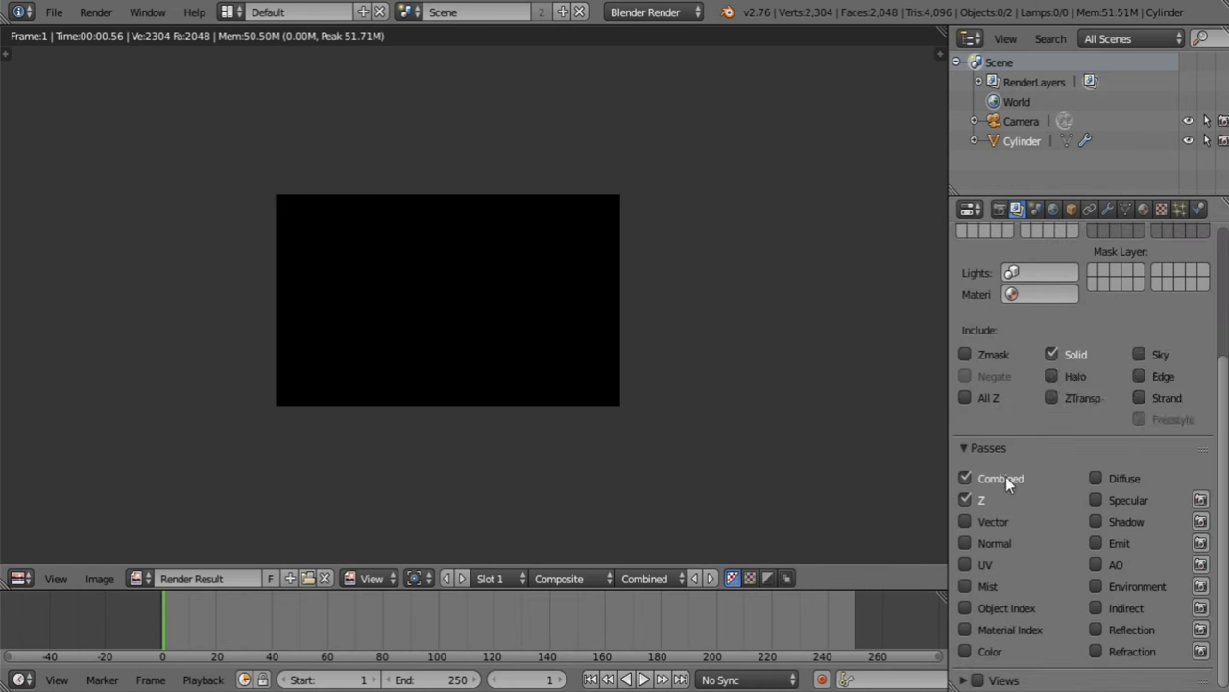
Render the scene again and examine the RenderLayer result of the clouds pattern.
key(F12)
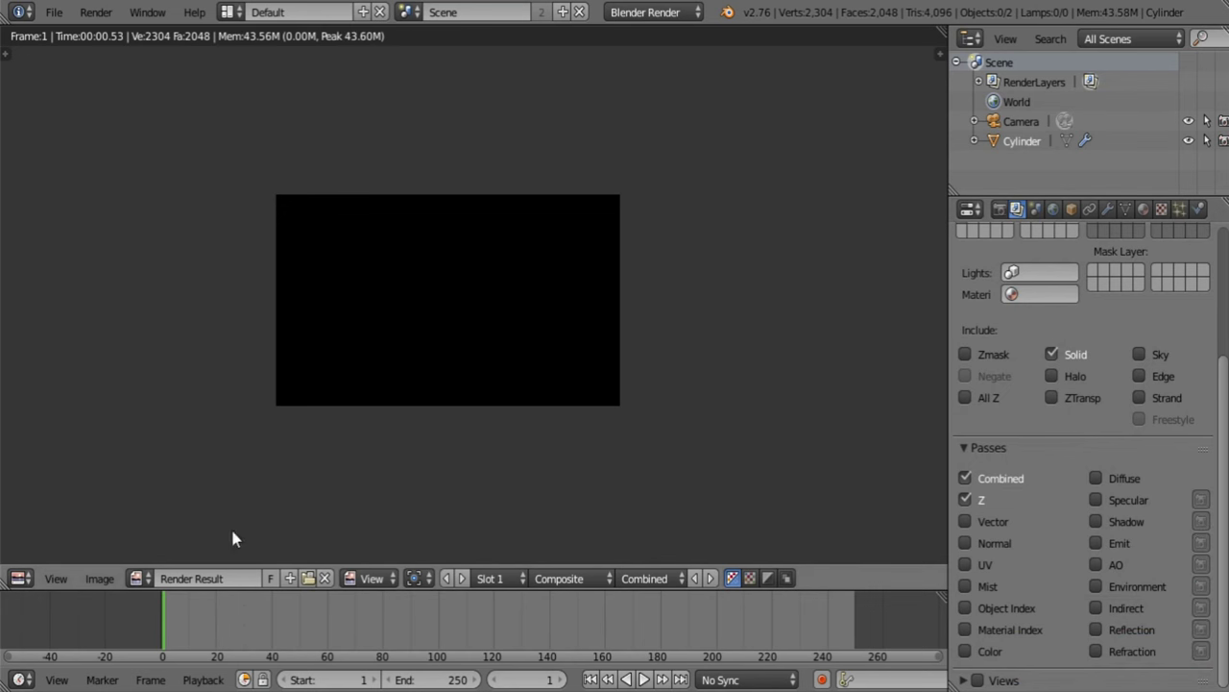
click(550, 578)
click(599, 537)
scroll(499, 421, up, 3)
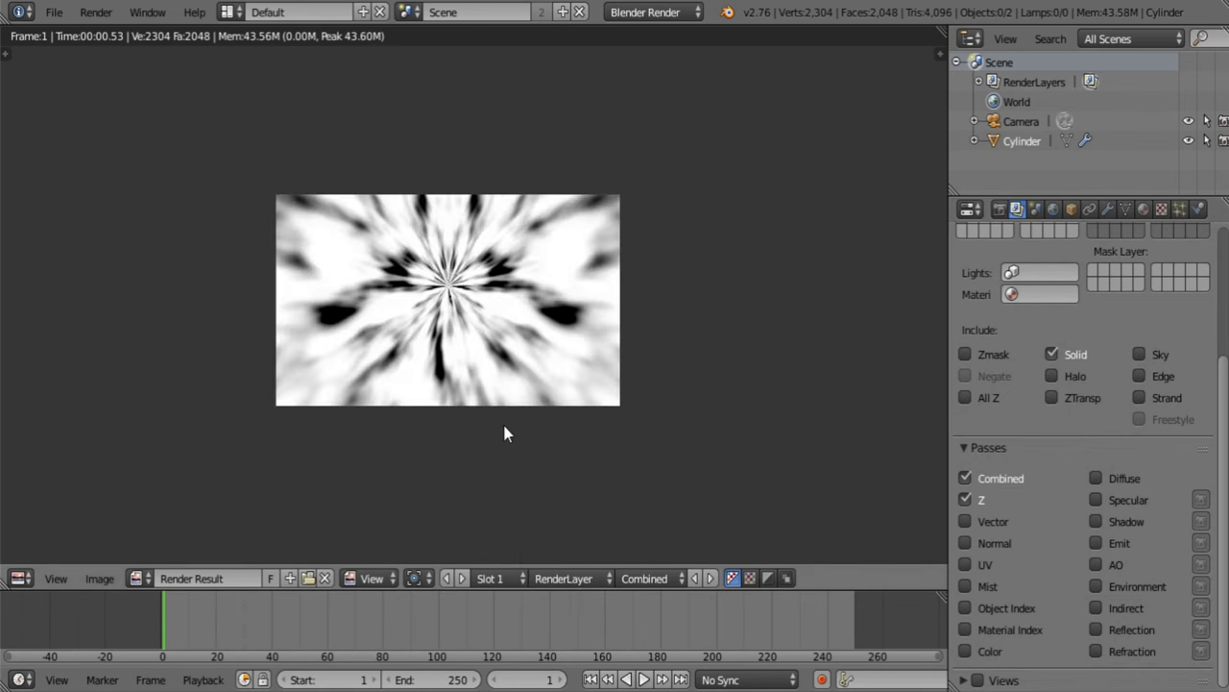
scroll(603, 371, up, 1)
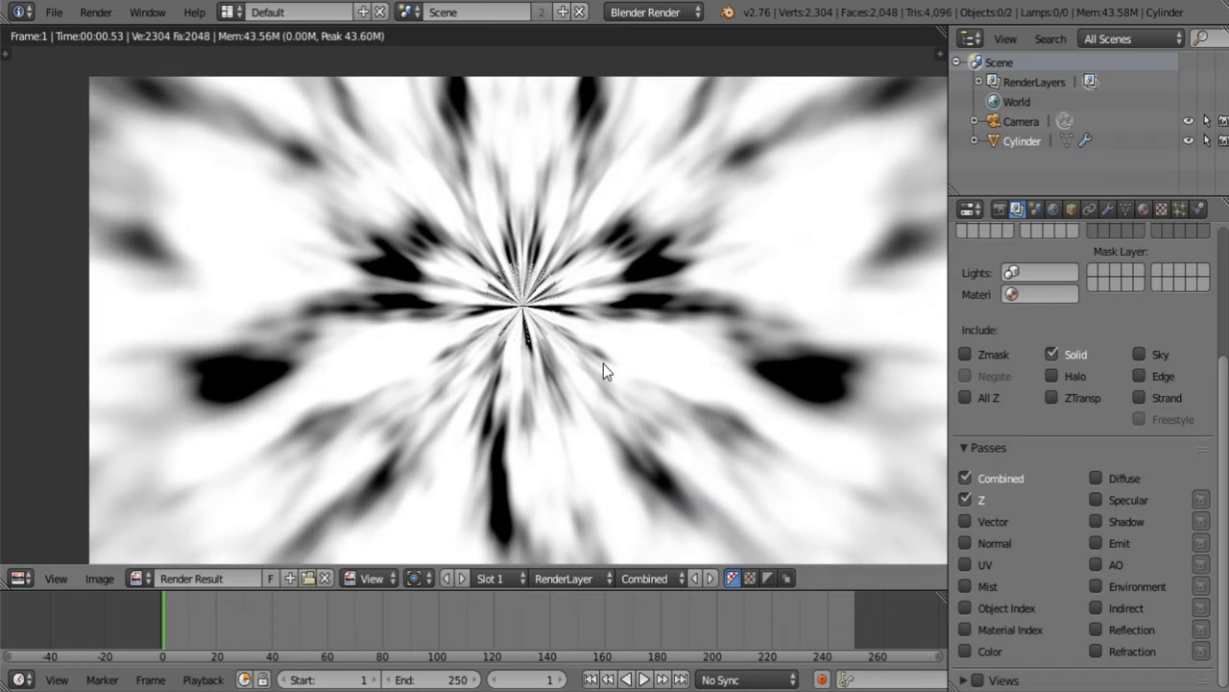
scroll(603, 363, down, 2)
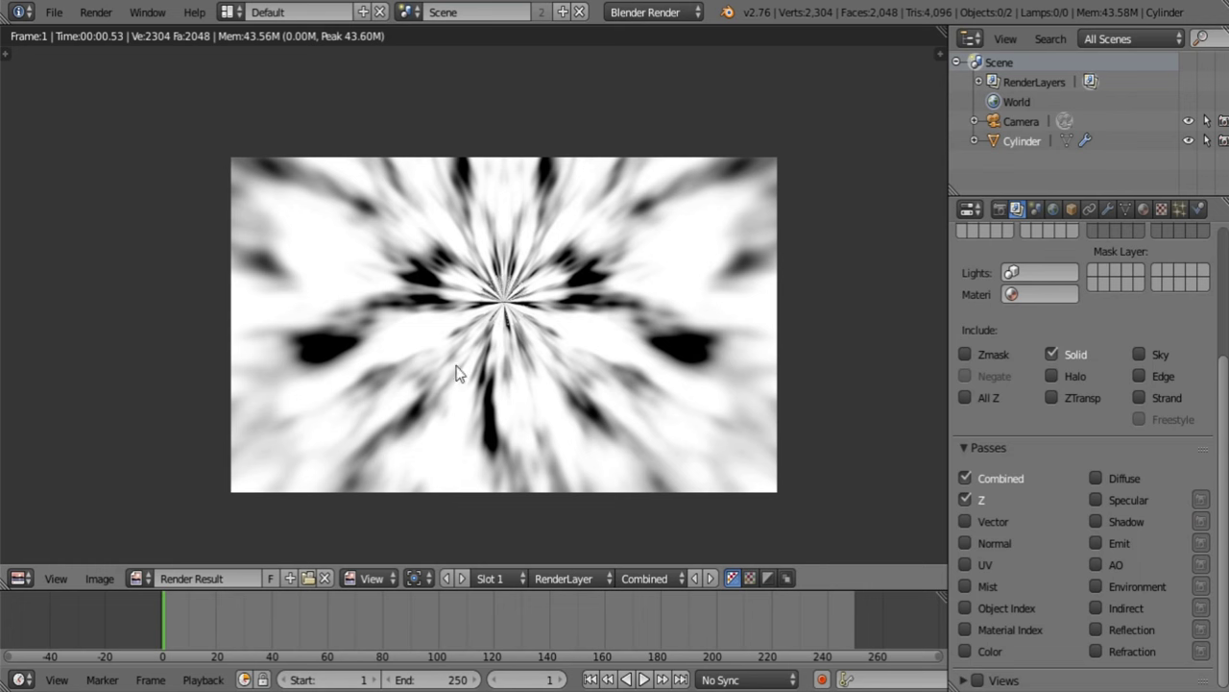
Switch back to the 3D View and show the cone's mesh in Edit Mode as a wireframe with vertex selection.
click(19, 577)
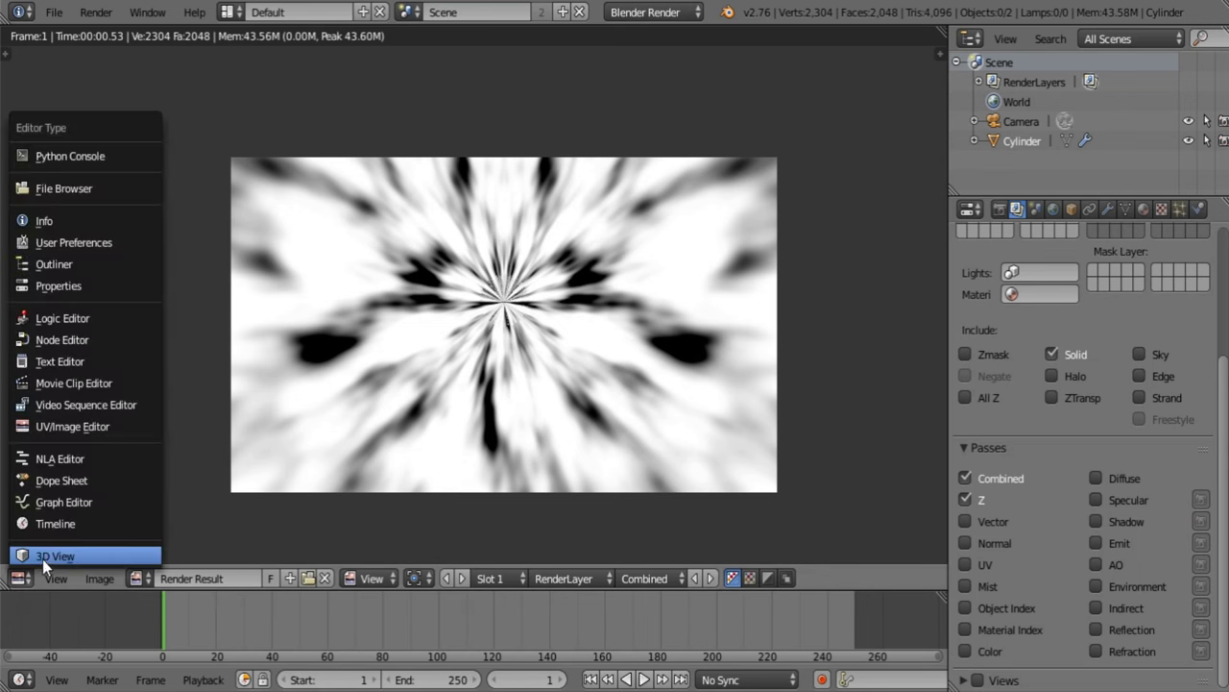
click(41, 561)
middle_drag(571, 505, 575, 371)
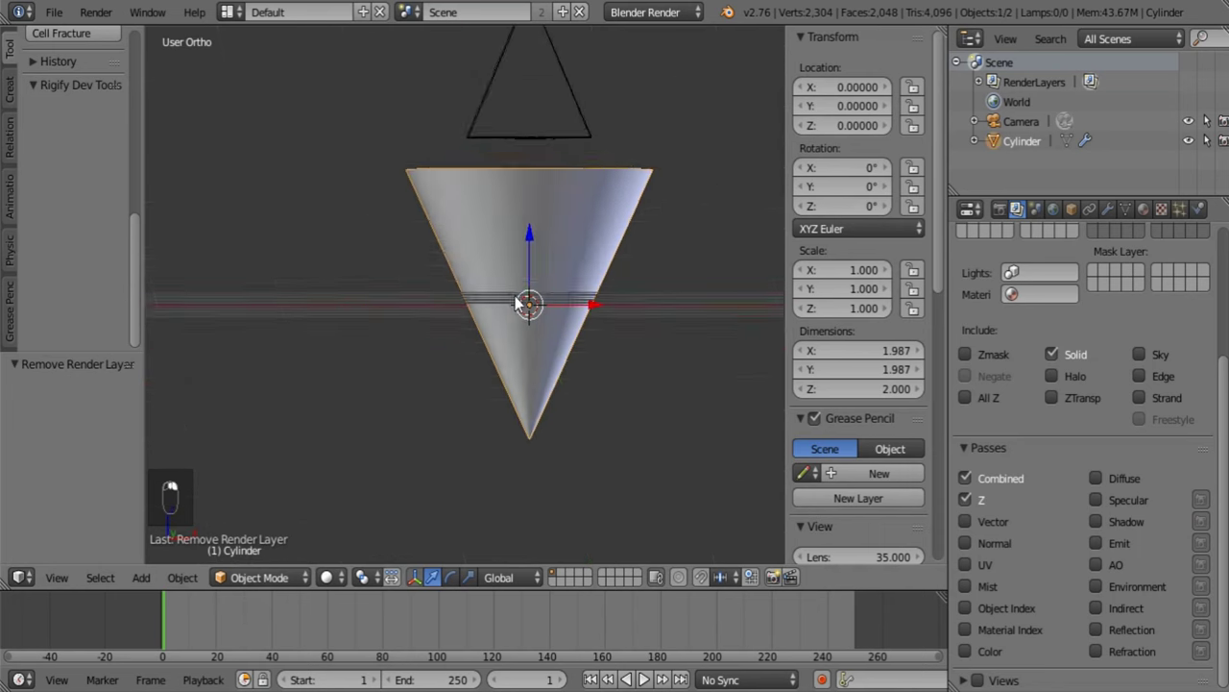
key(Tab)
key(z)
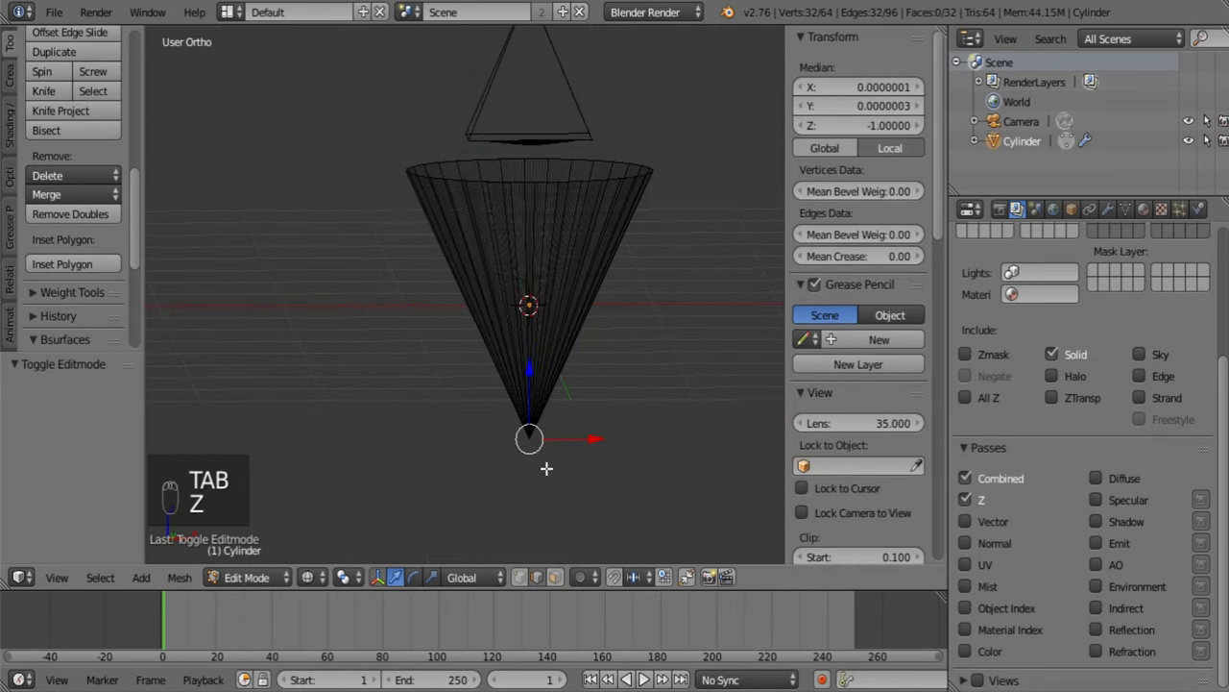
key(c)
click(520, 578)
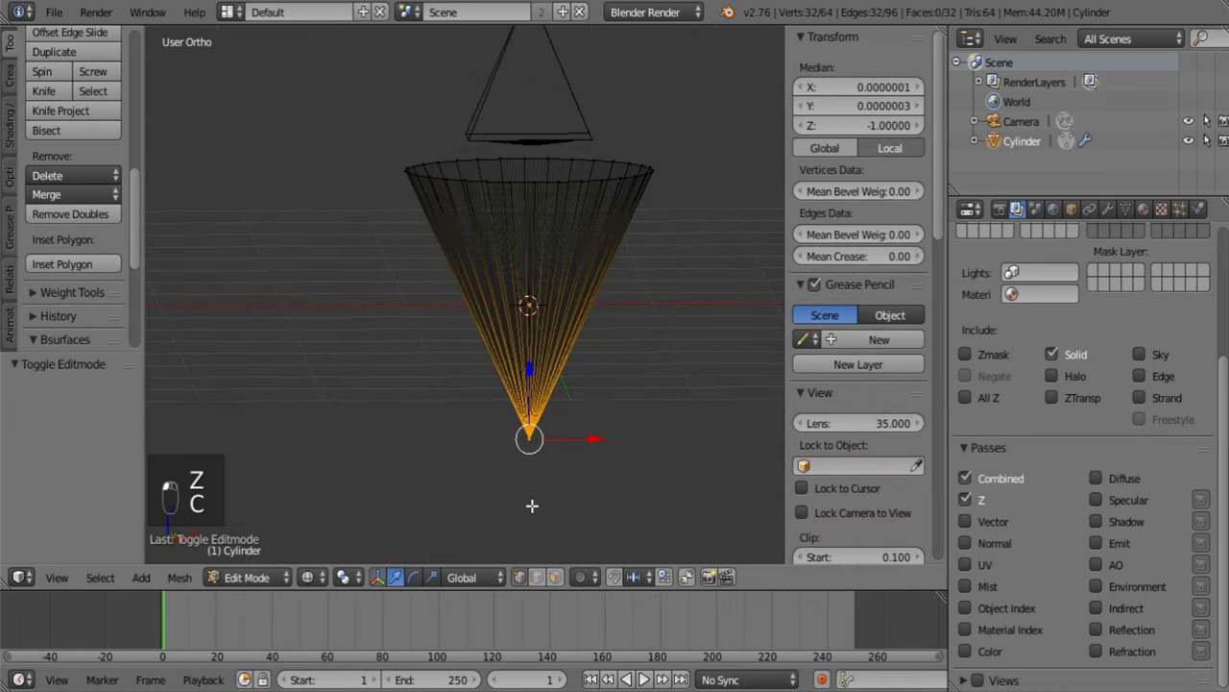
key(s)
right_click(524, 379)
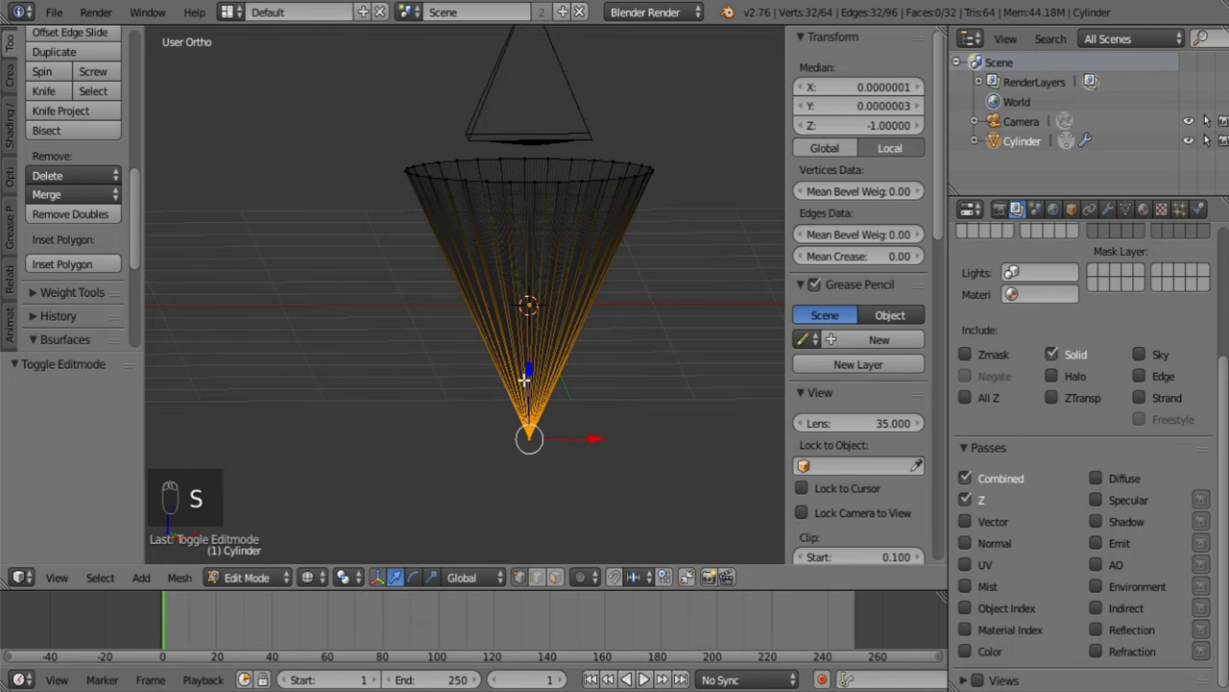
Add 13 evenly spaced horizontal loop cuts along the cone and leave Edit Mode.
middle_drag(549, 309, 526, 446)
middle_drag(549, 337, 559, 308)
key(ctrl+r)
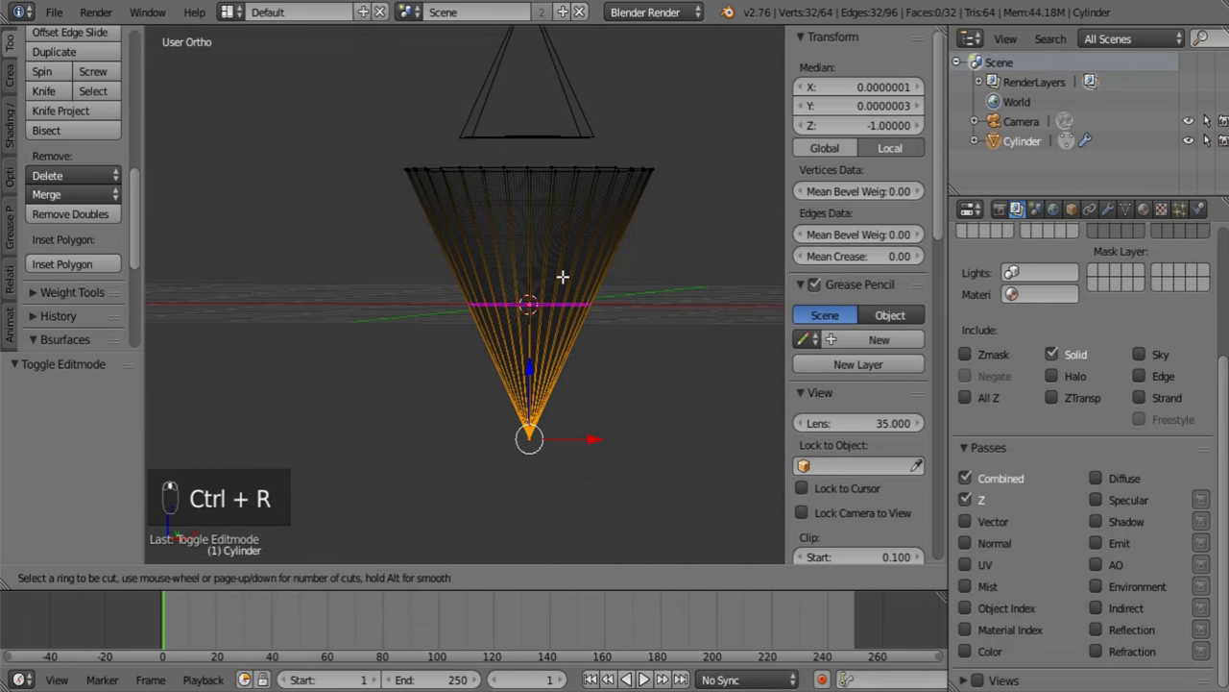
scroll(551, 237, up, 5)
scroll(551, 237, up, 7)
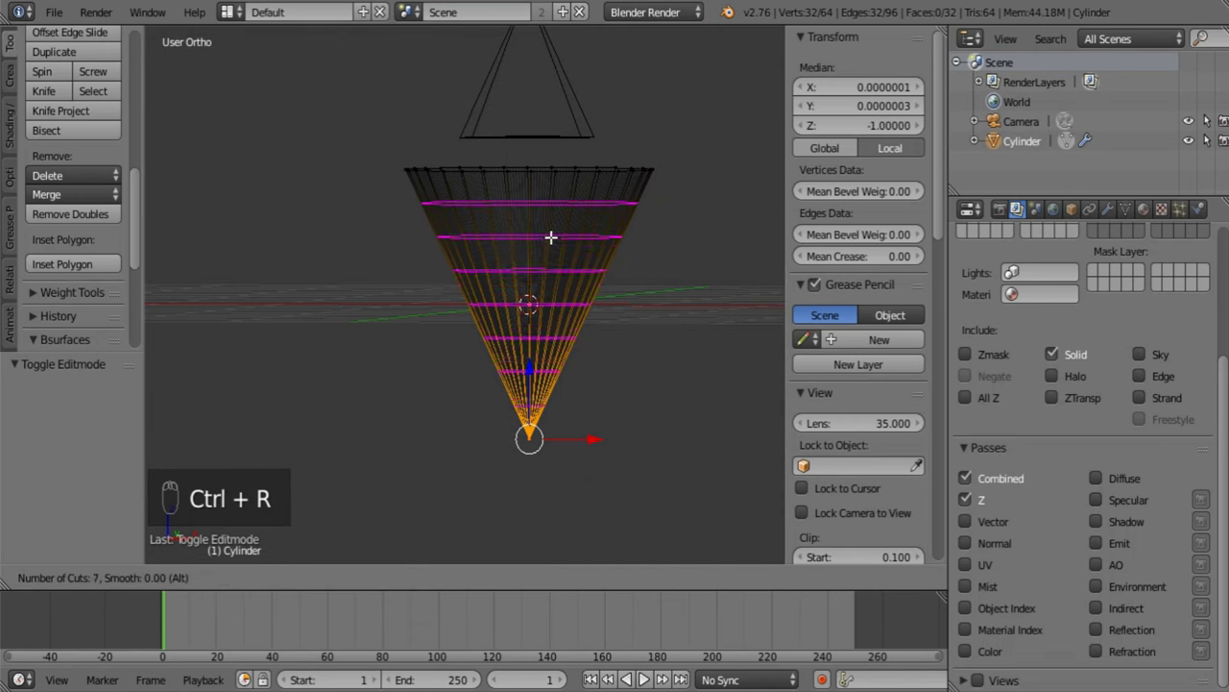
click(550, 237)
right_click(550, 237)
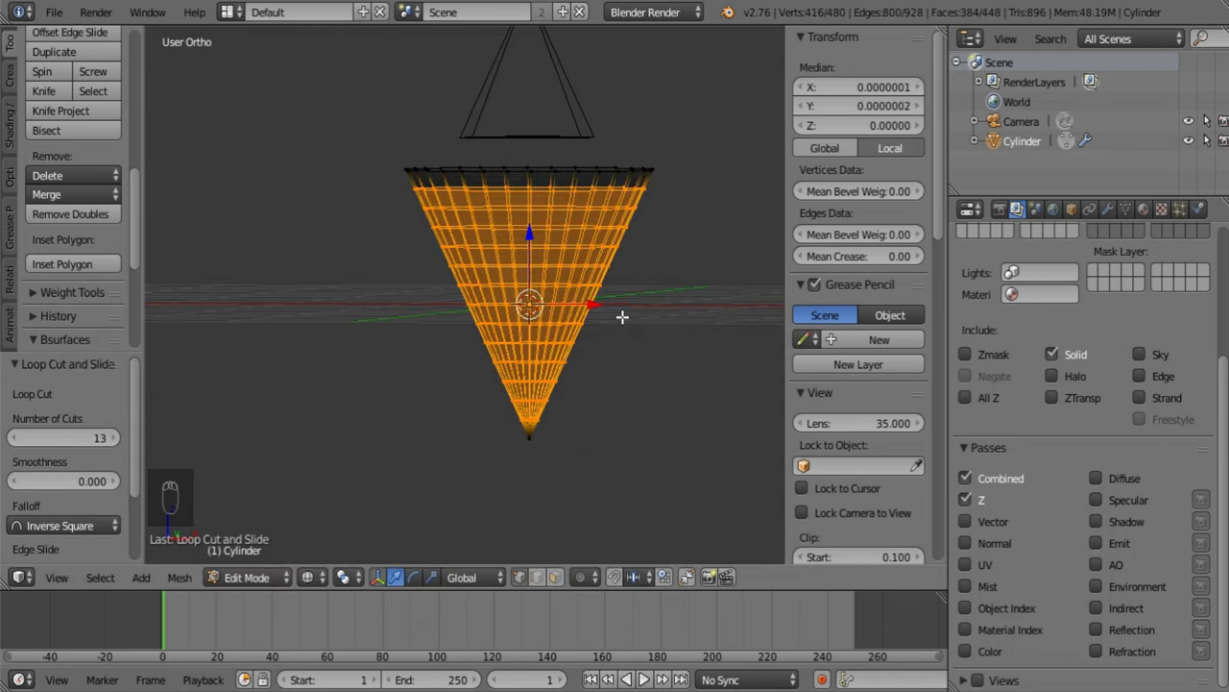
key(Tab)
Reduce the Subdivision Surface modifier's view and render subdivisions to 2 and make a test render.
middle_drag(614, 286, 654, 288)
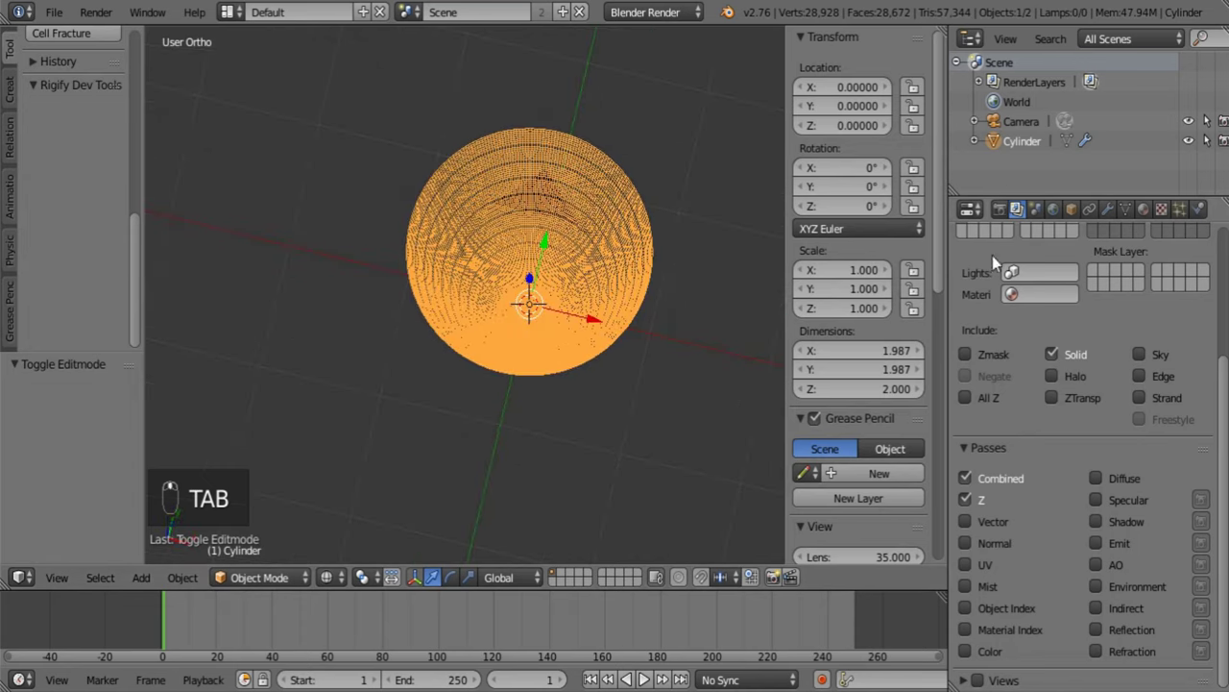
click(1110, 209)
click(969, 411)
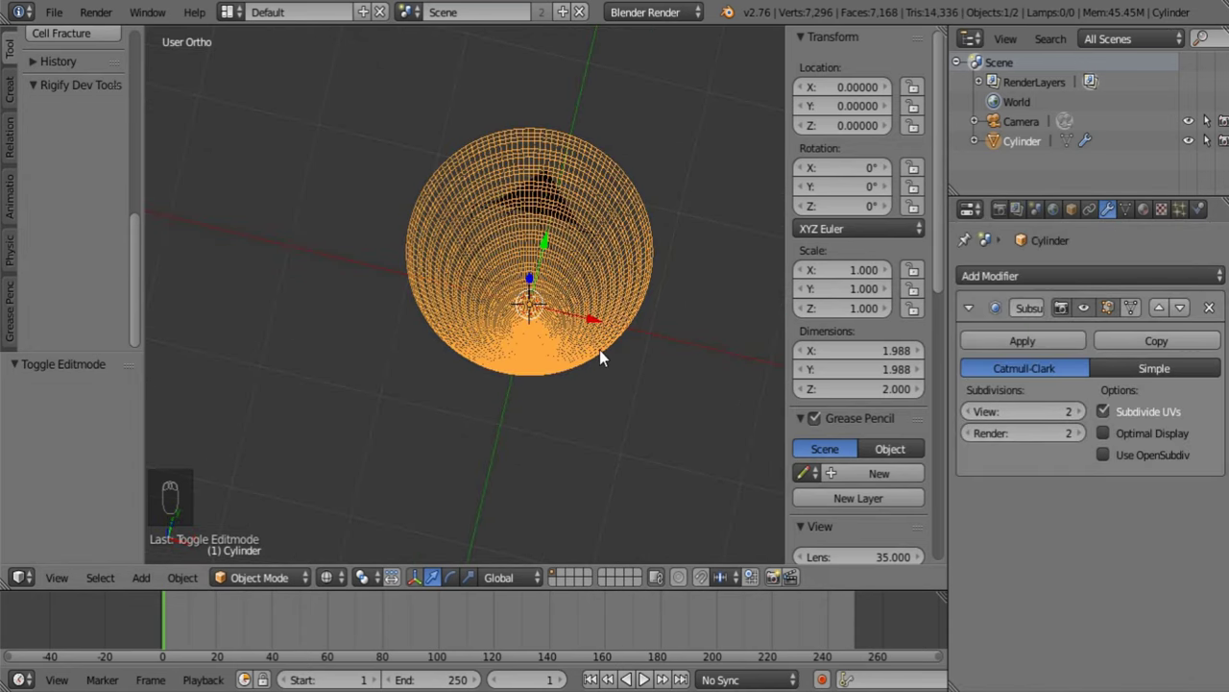
key(F12)
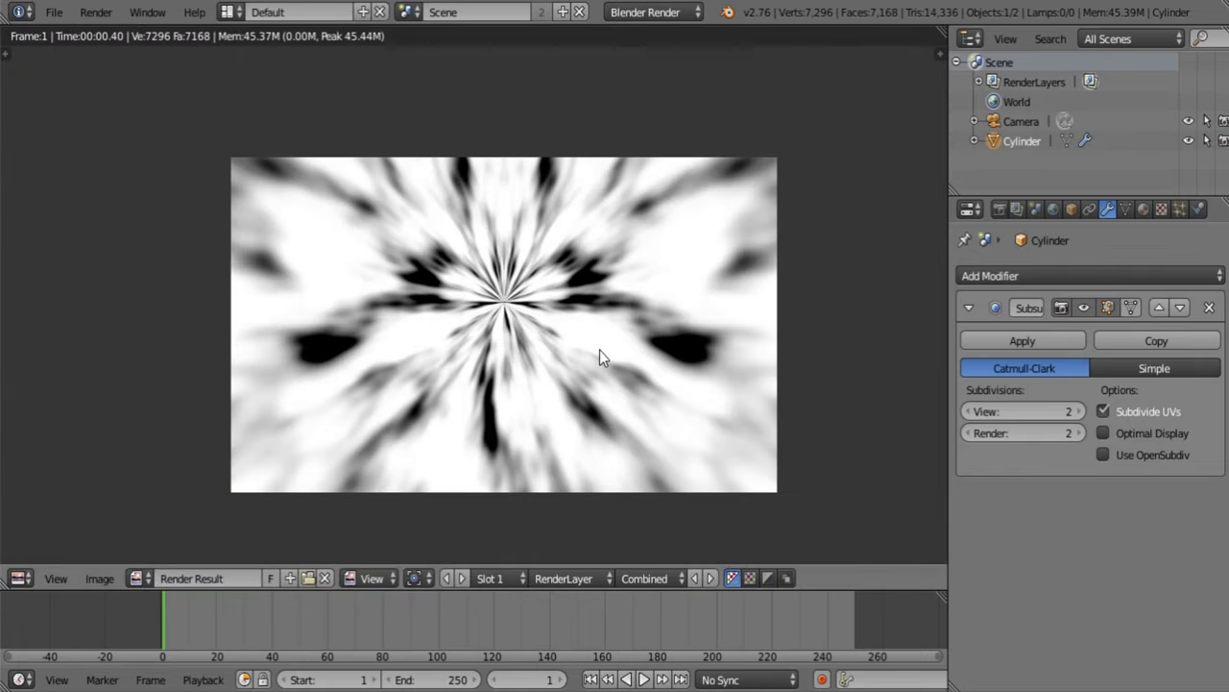
key(Escape)
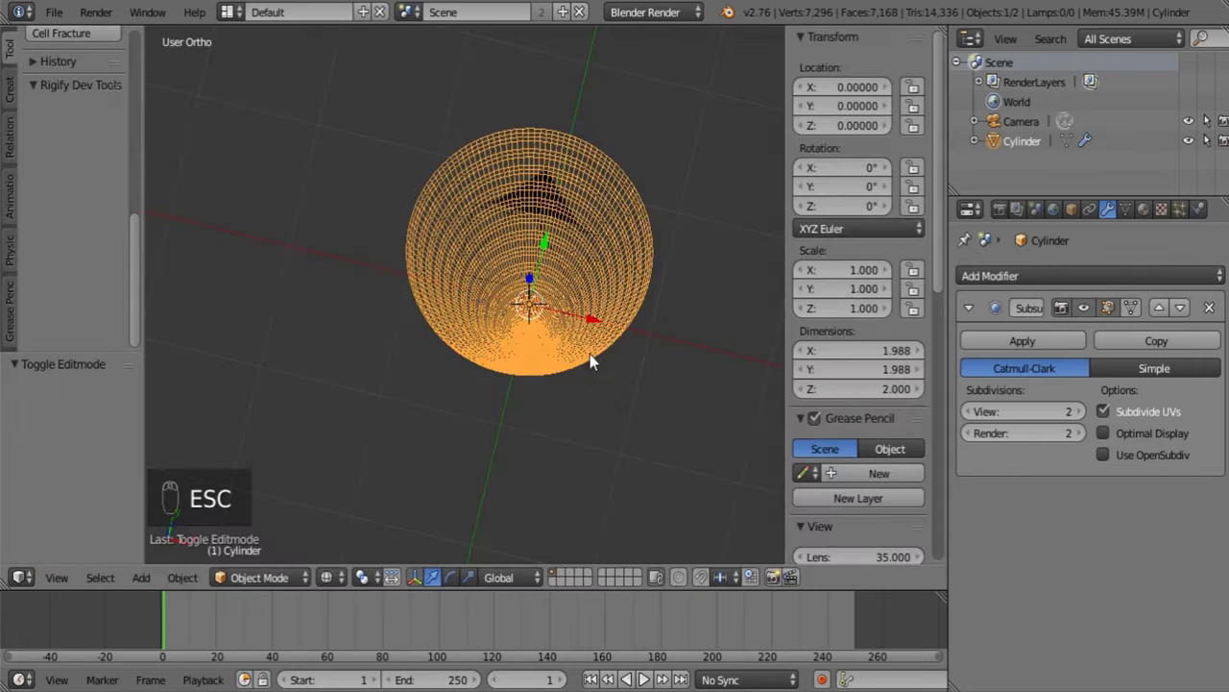
Deselect everything, hide the viewport's transform properties and return the display to solid shading.
mouse_move(592, 357)
middle_down()
mouse_move(539, 381)
mouse_move(549, 285)
mouse_move(378, 461)
mouse_move(584, 335)
middle_up()
key(a)
key(a)
key(n)
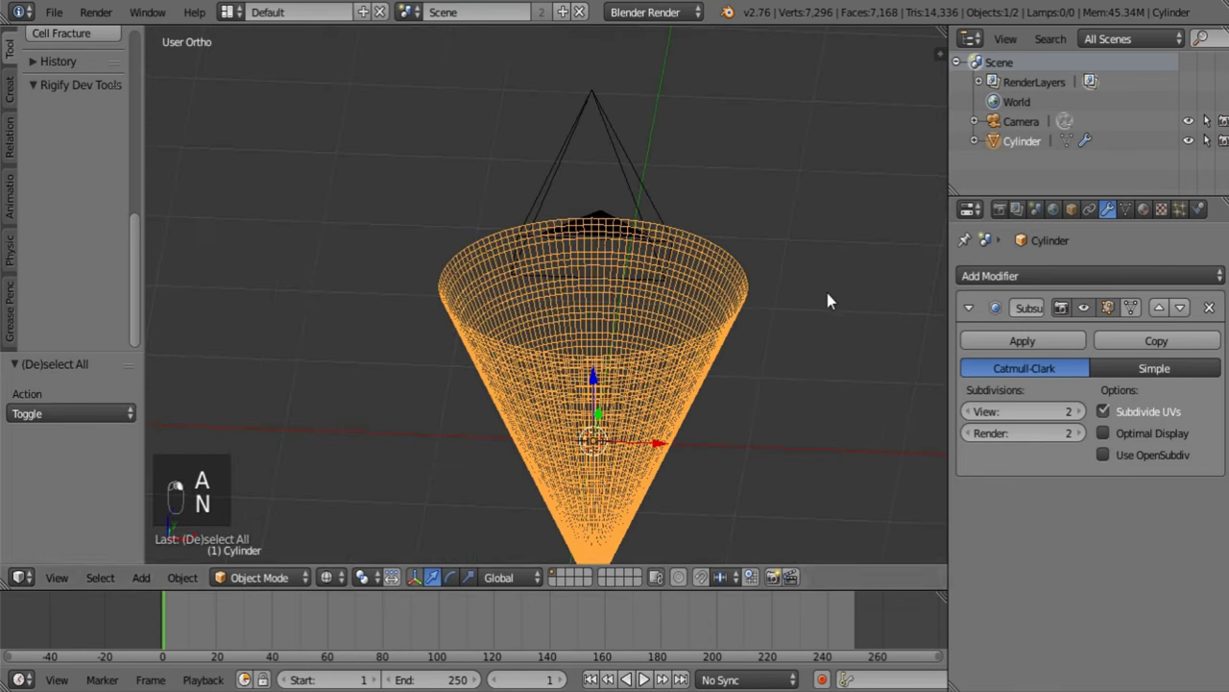
key(a)
middle_drag(790, 303, 553, 423)
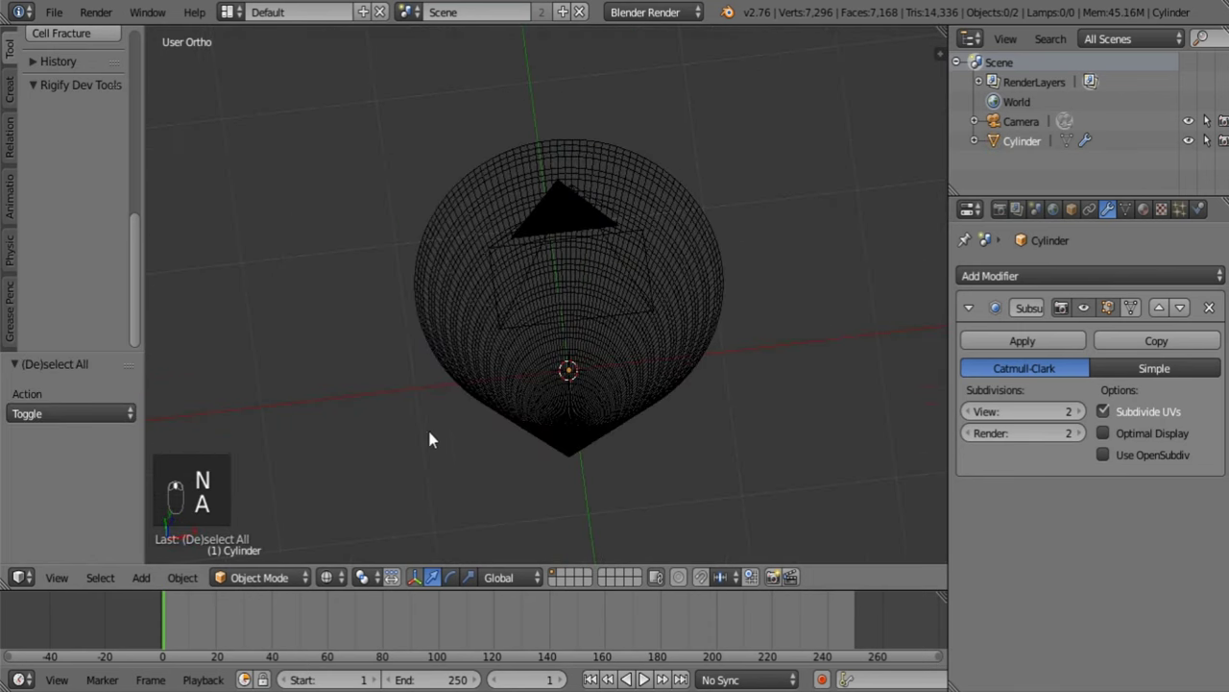
click(332, 577)
click(355, 526)
View the scene through the camera and select the camera.
middle_drag(657, 278, 603, 363)
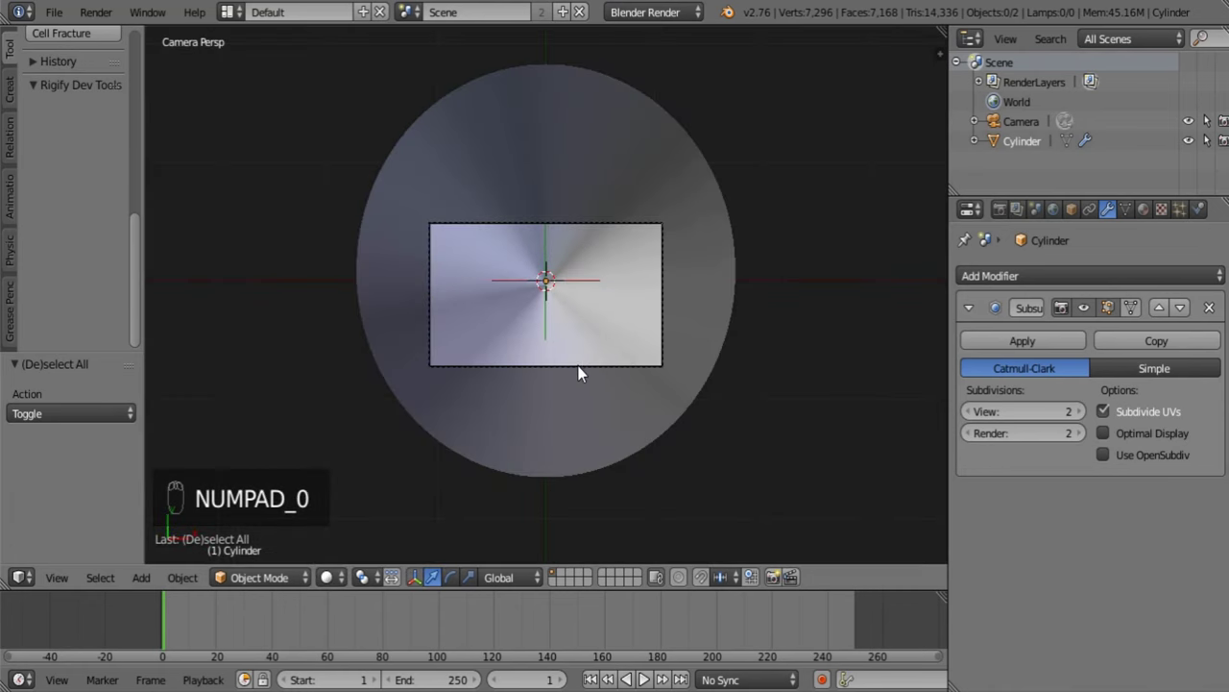
right_click(579, 365)
scroll(578, 365, up, 5)
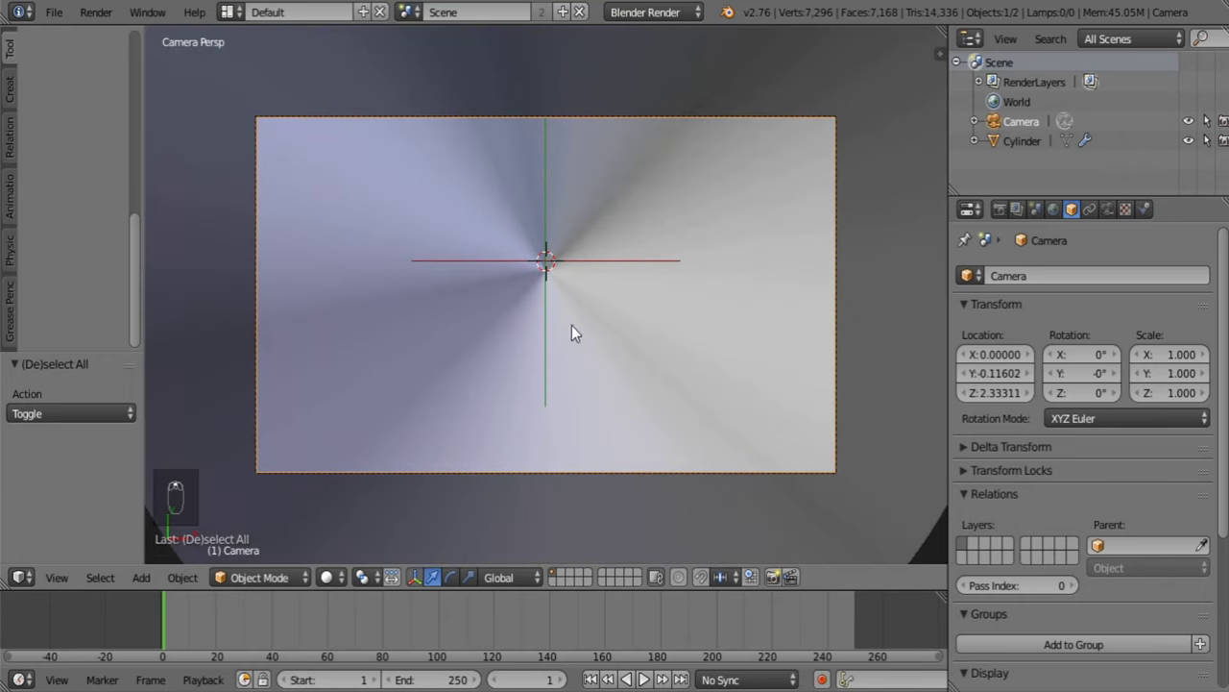
scroll(577, 288, down, 3)
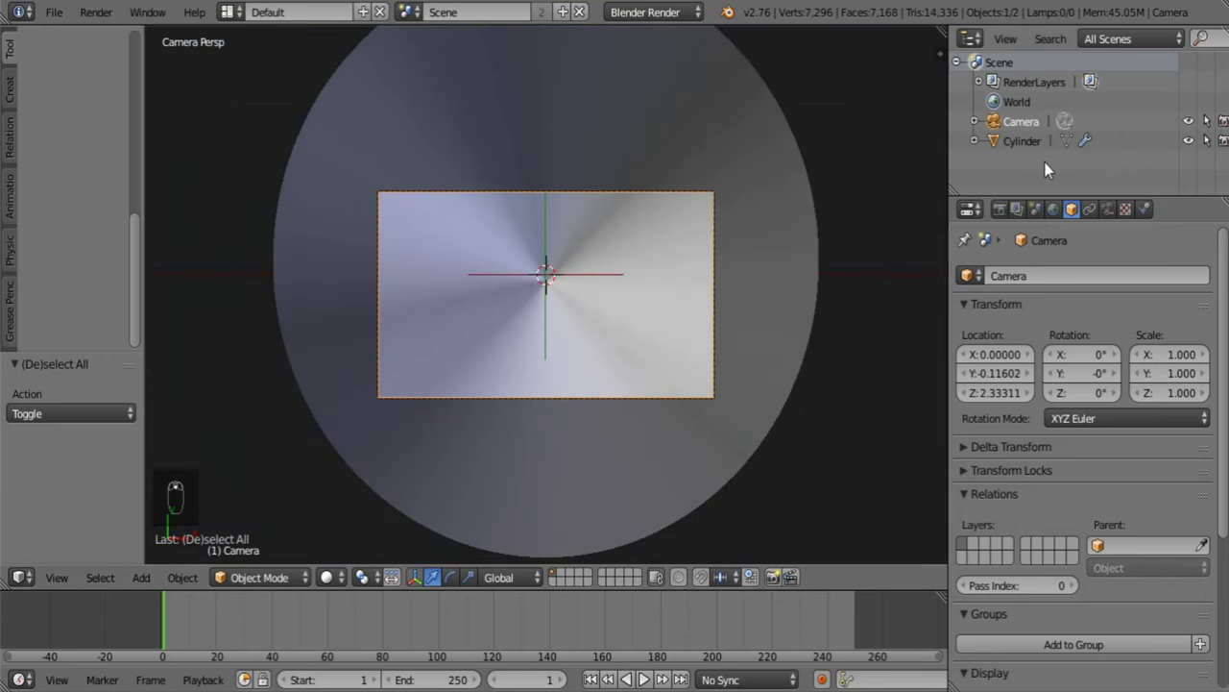
Turn off the viewport's grid floor and its X and Y axis lines.
key(n)
scroll(890, 304, down, 5)
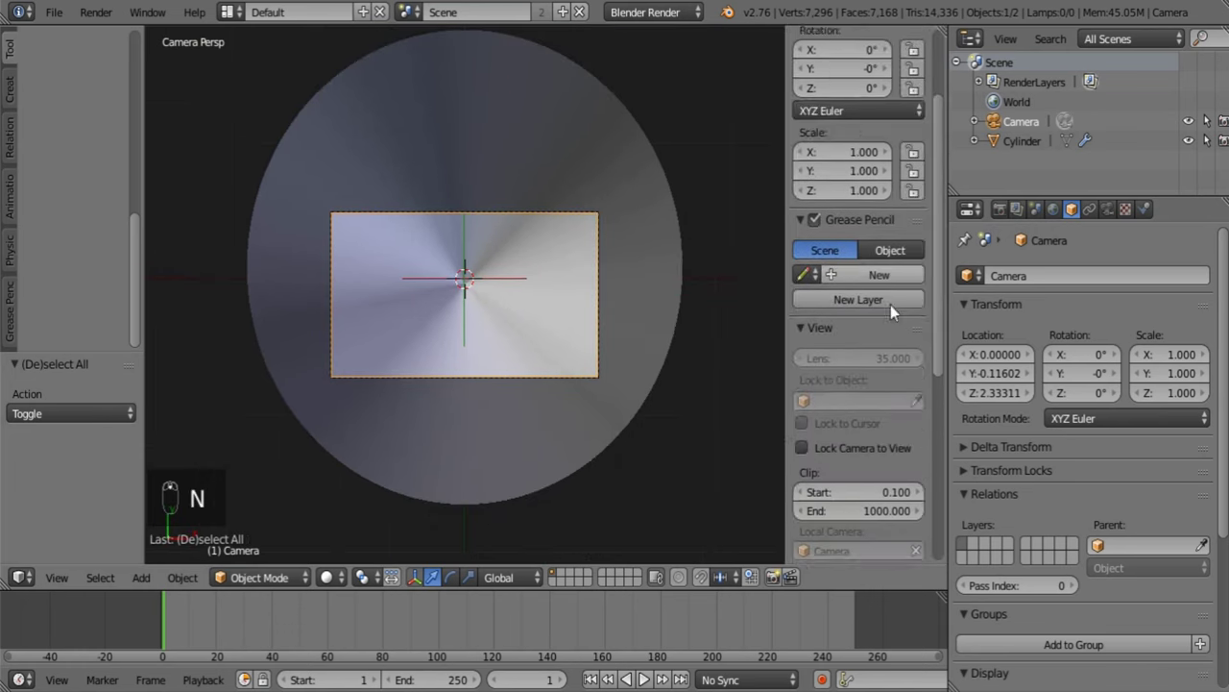
scroll(841, 456, down, 7)
click(842, 434)
scroll(838, 434, down, 4)
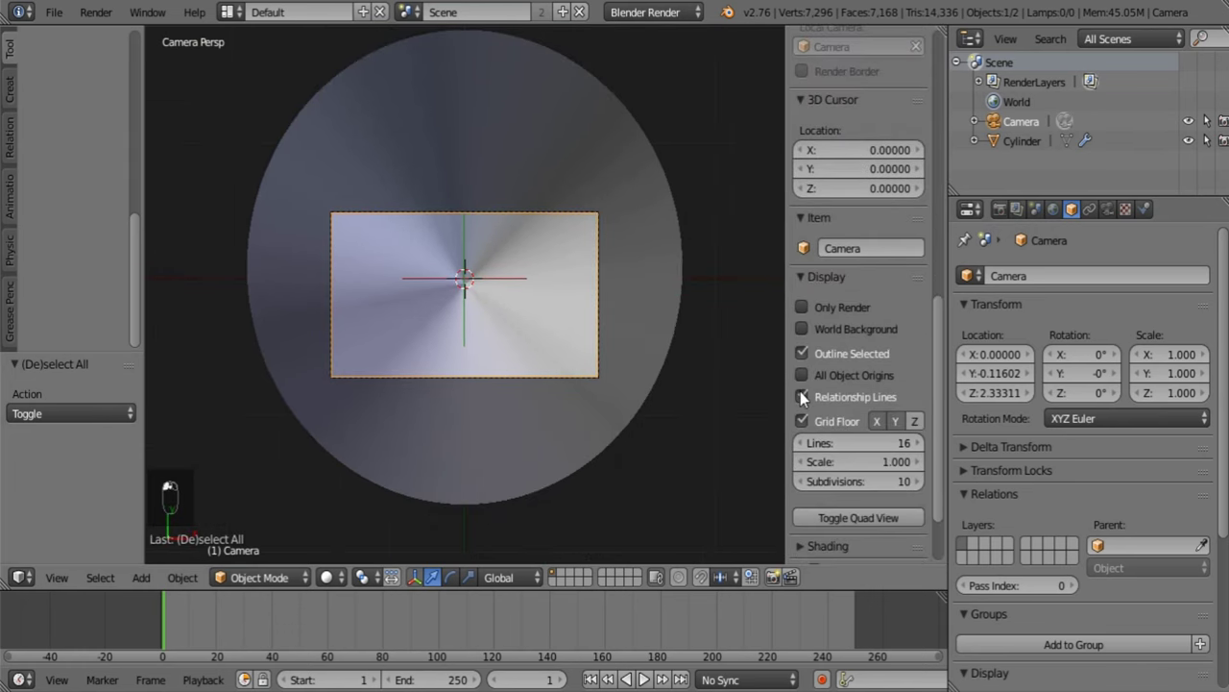
click(802, 421)
click(799, 278)
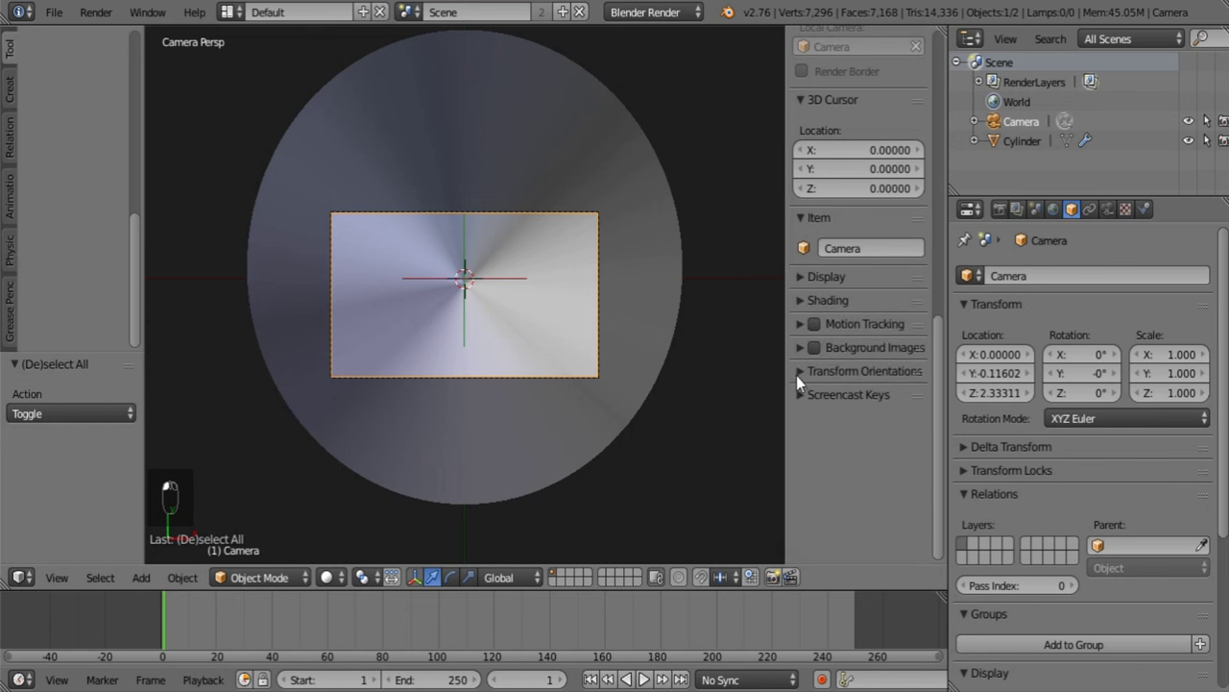
click(807, 278)
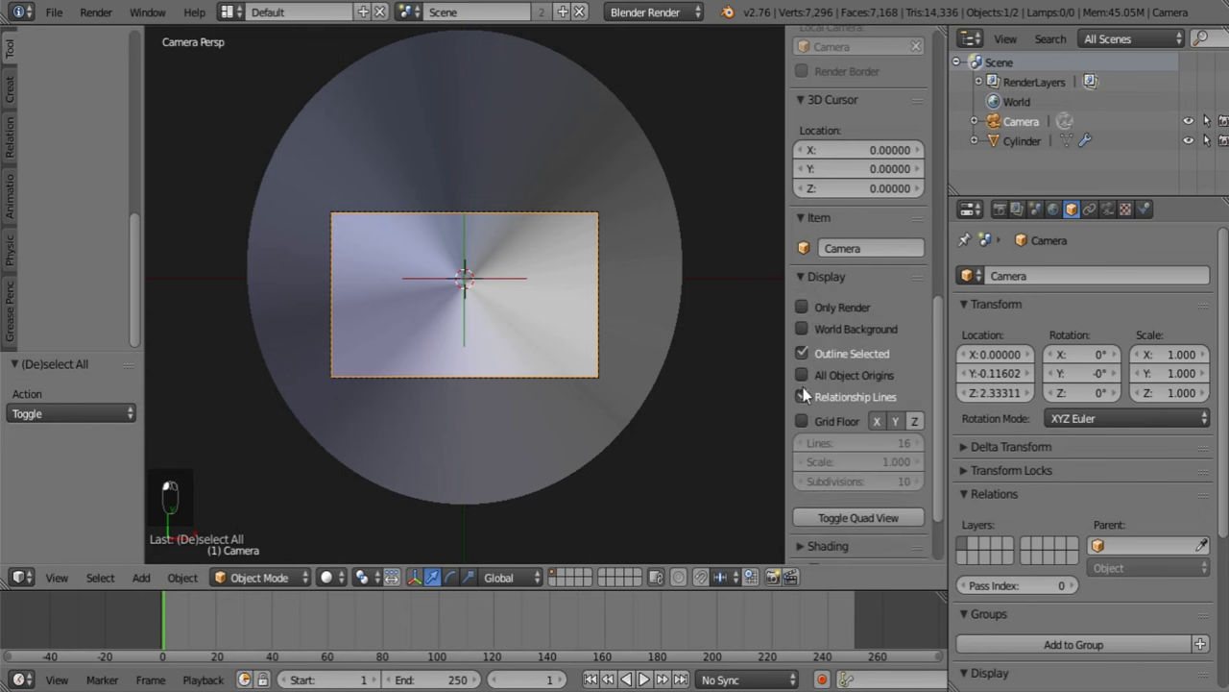
click(893, 421)
click(894, 421)
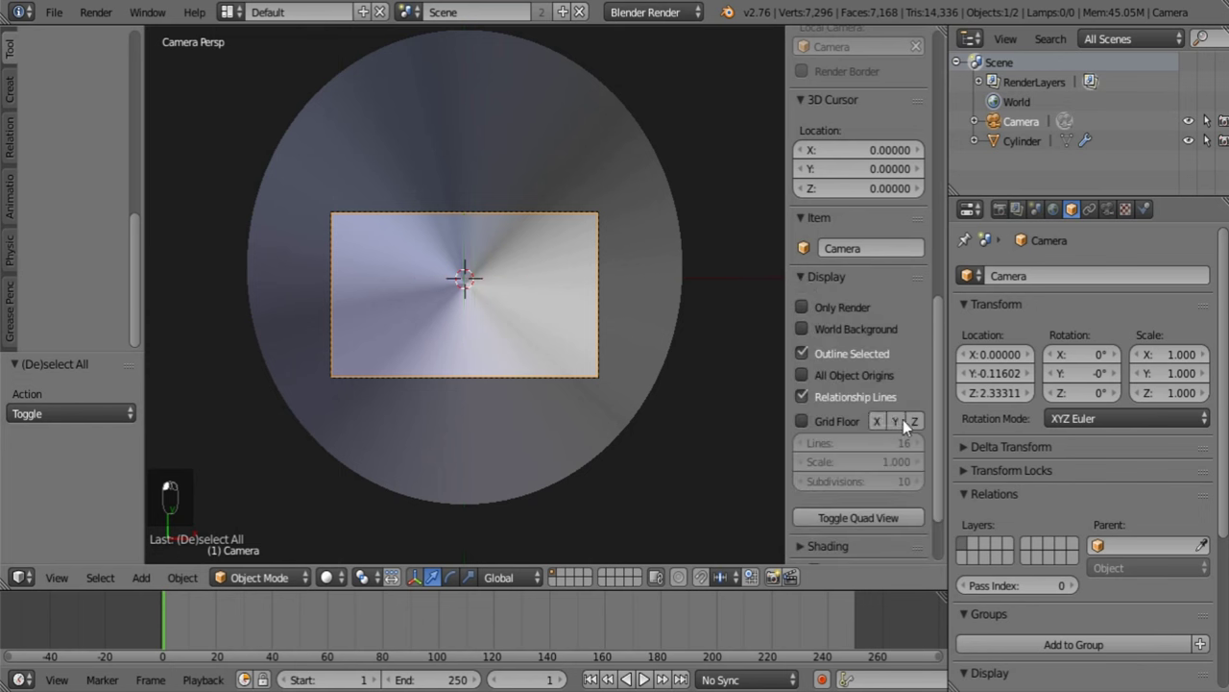
click(828, 425)
click(827, 425)
click(56, 19)
scroll(557, 299, up, 5)
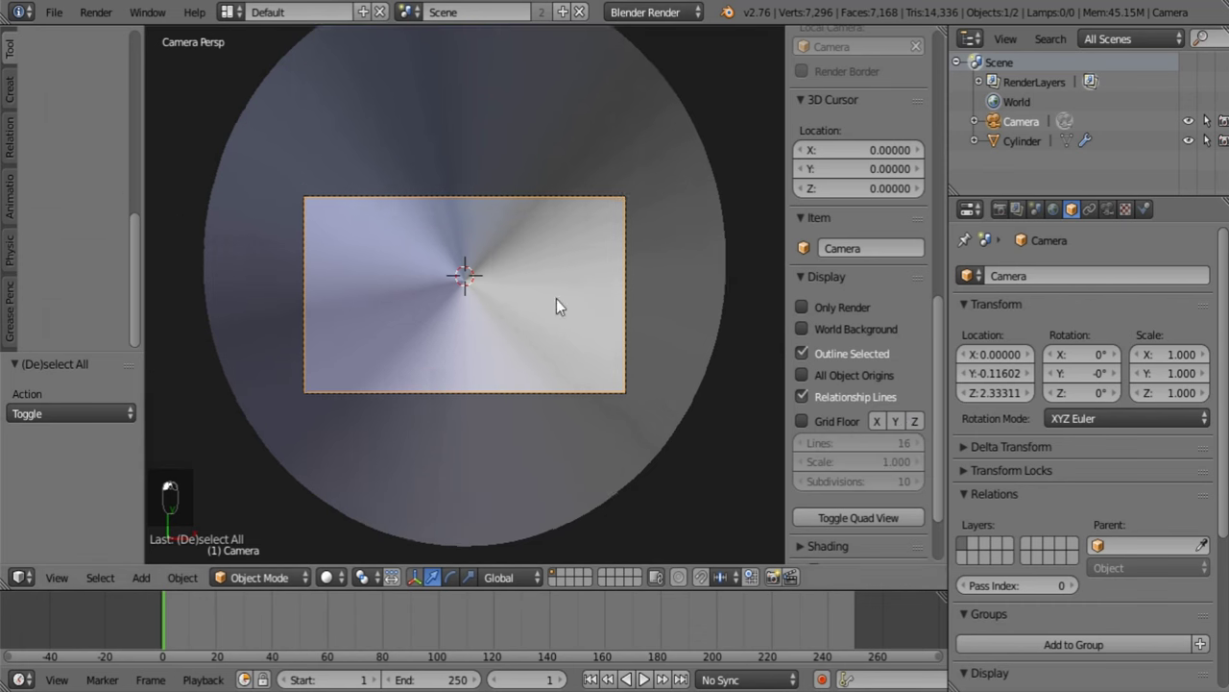
scroll(557, 298, down, 4)
Set the camera's location to 0 on X, Y and Z.
scroll(874, 268, up, 10)
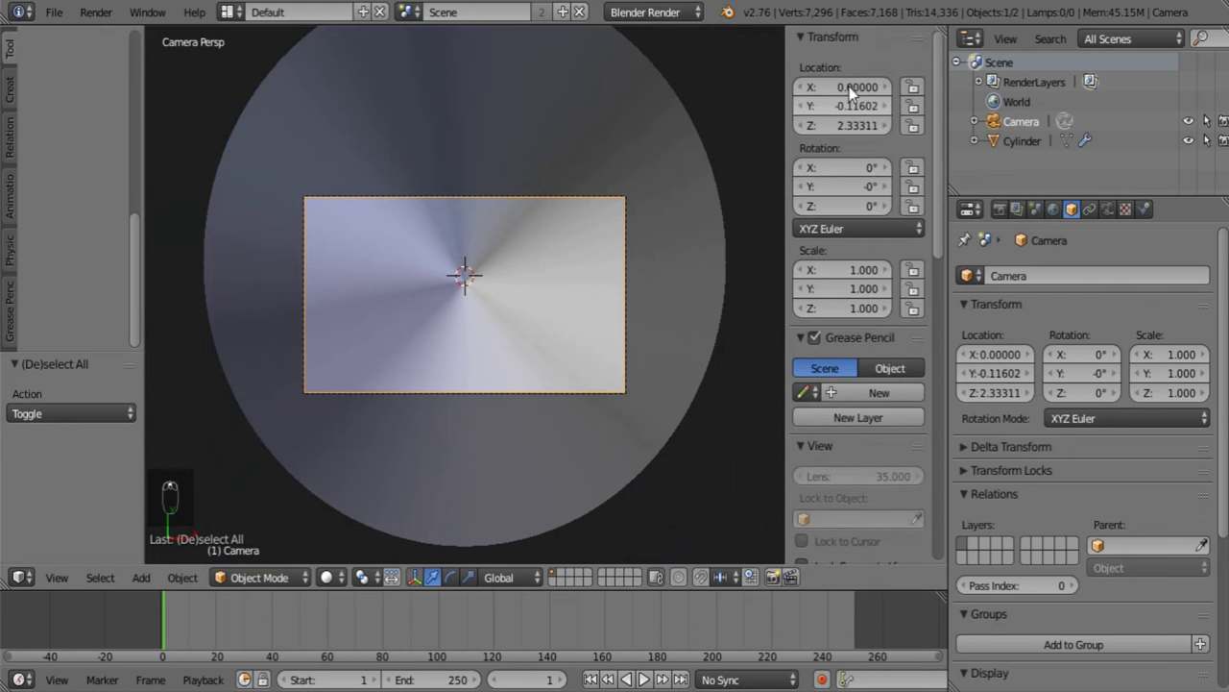
click(843, 85)
text(0)
key(Tab)
text(0)
key(Tab)
text(0)
key(Return)
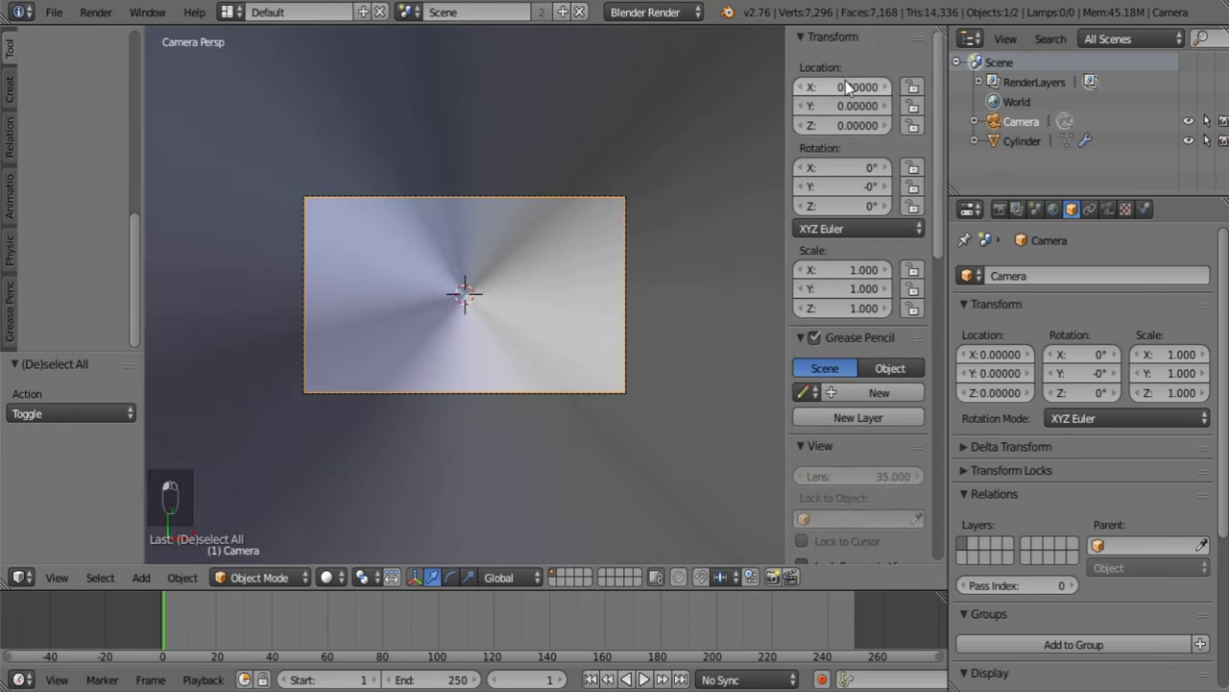
Raise the camera along Z to about 2.108 above the cone and look through it with the viewport's side panels hidden.
key(KP_0)
scroll(595, 288, down, 2)
shift+middle_drag(478, 350, 488, 412)
middle_drag(488, 412, 489, 187)
drag(474, 286, 480, 64)
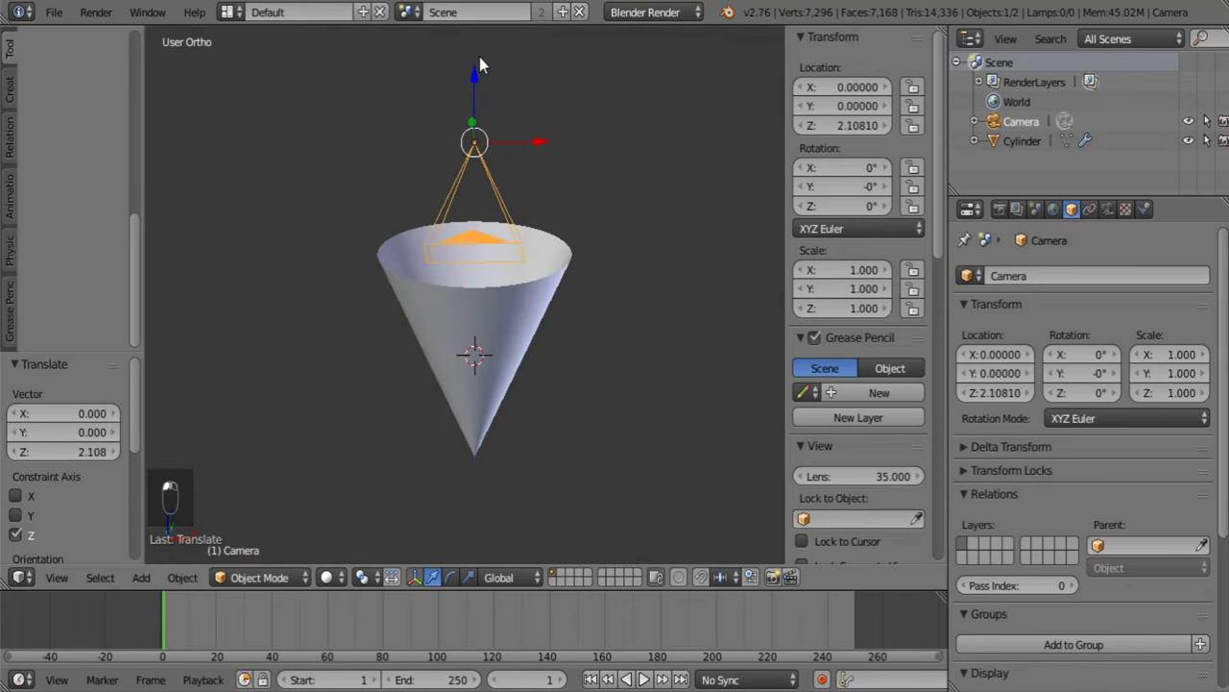
key(KP_0)
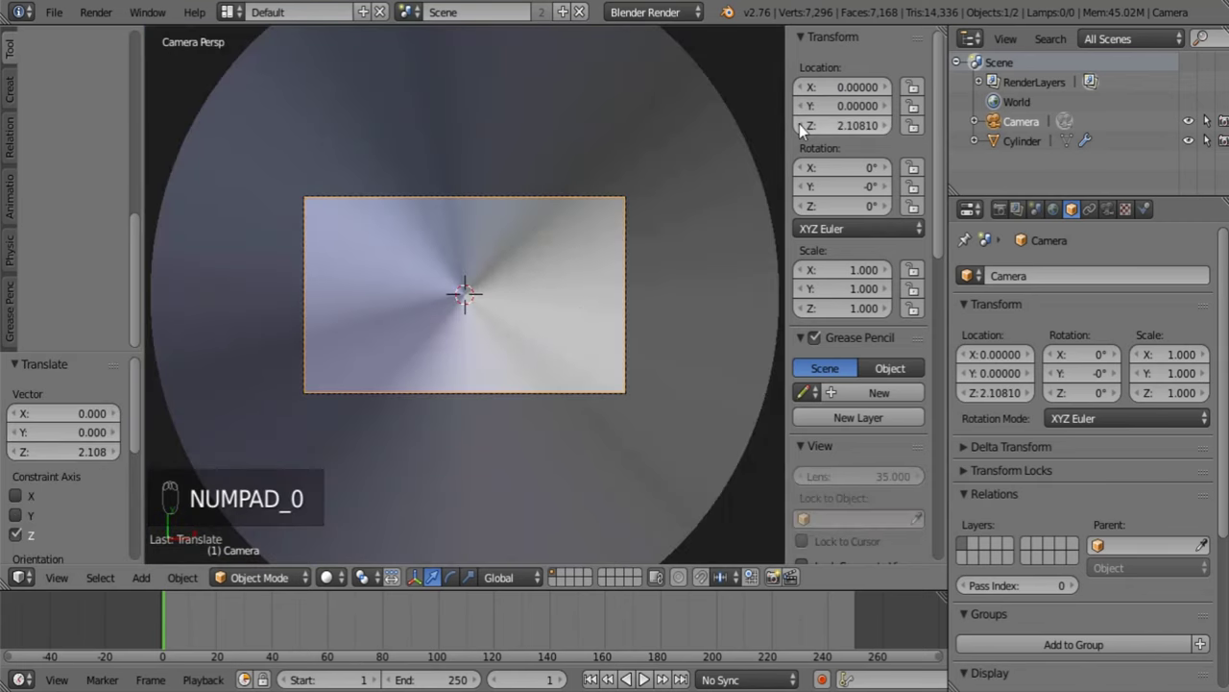
key(t)
key(n)
drag(941, 32, 509, 77)
middle_drag(791, 252, 792, 253)
scroll(730, 363, down, 5)
middle_drag(730, 363, 732, 232)
drag(732, 233, 643, 348)
drag(503, 40, 537, 576)
Select the cone and split the viewport, showing the Node Editor without its properties in the new area.
right_click(658, 201)
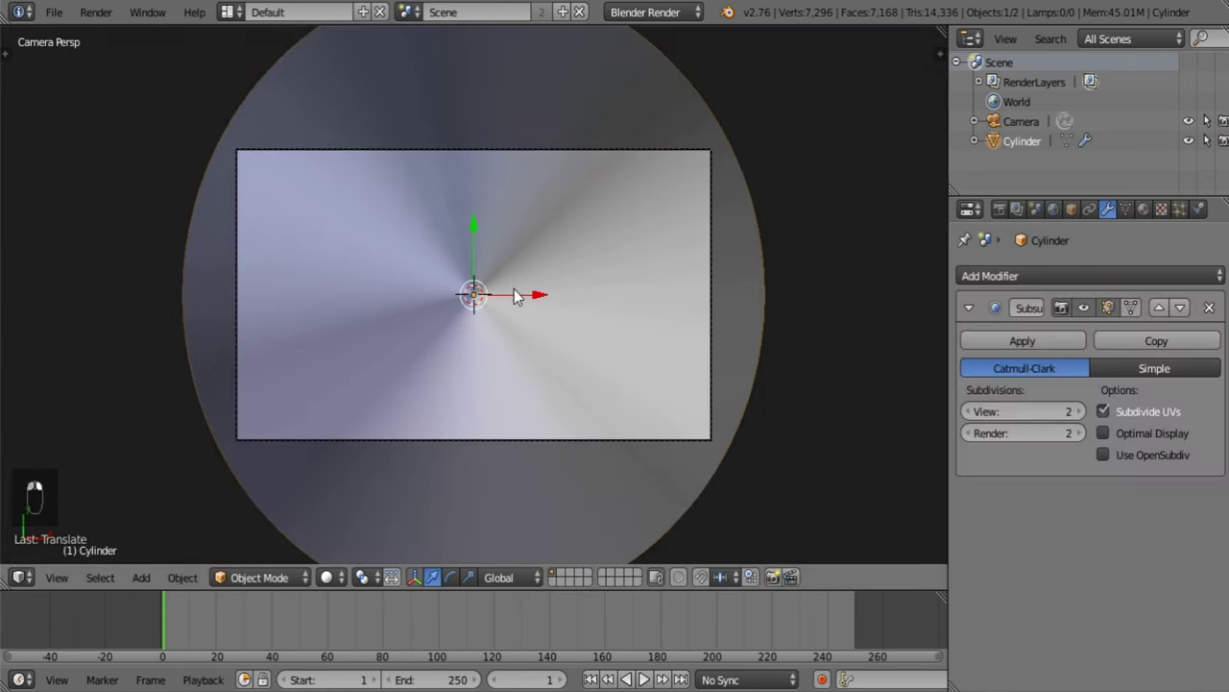
drag(937, 33, 568, 429)
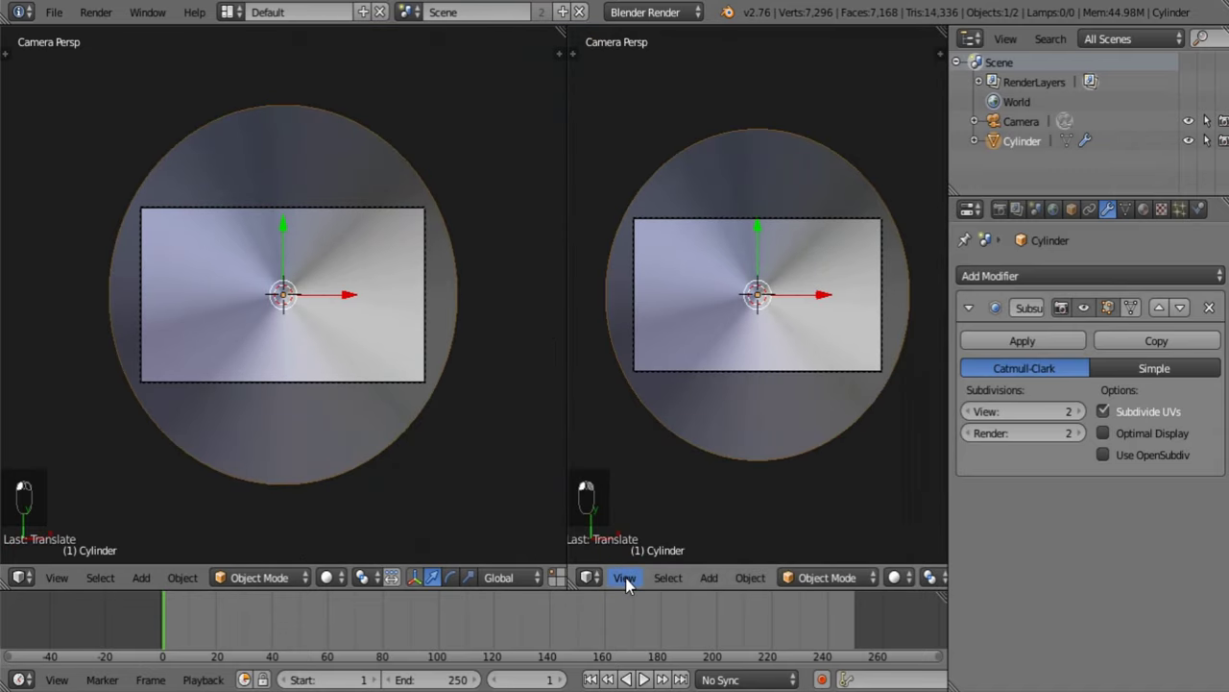
click(590, 578)
click(642, 338)
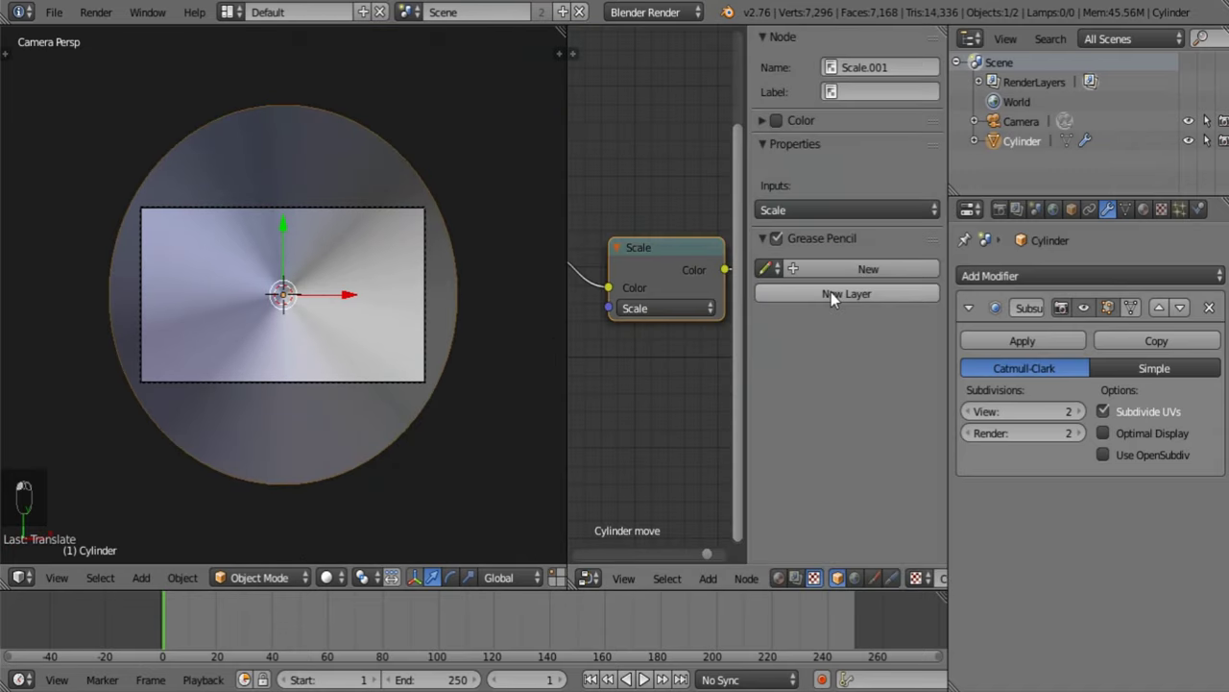
key(n)
scroll(834, 320, down, 2)
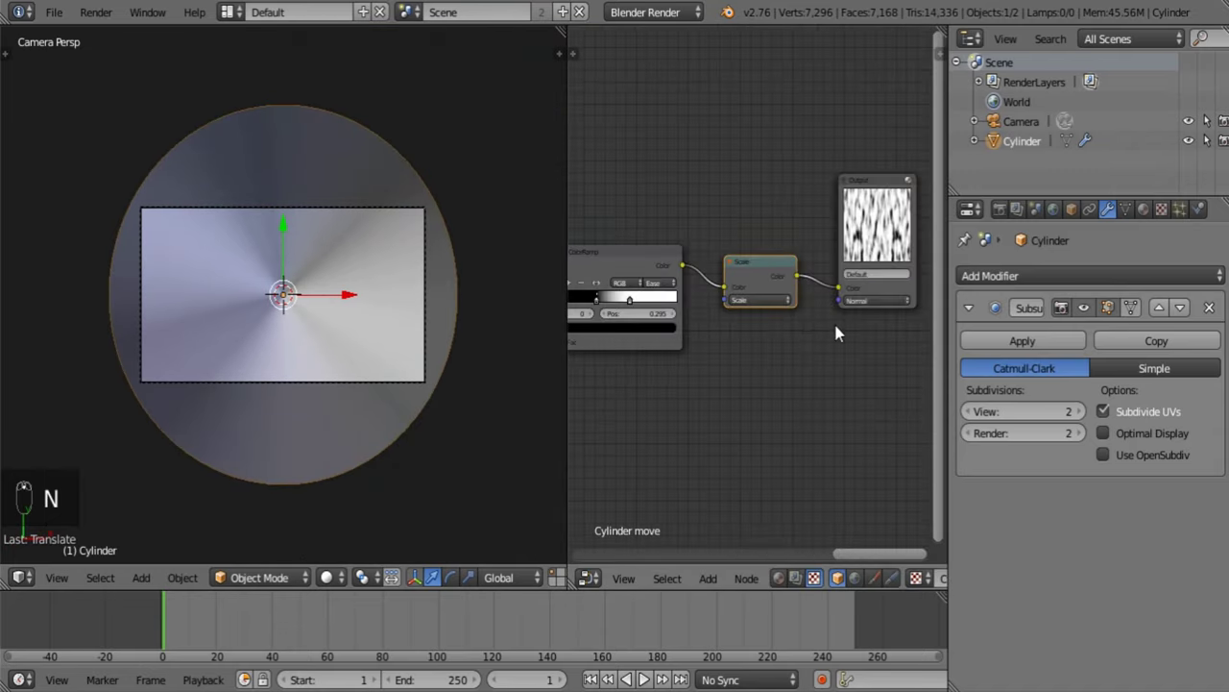
Set the X value of the texture's Scale node to 6 and render the scene.
scroll(752, 343, up, 2)
click(722, 329)
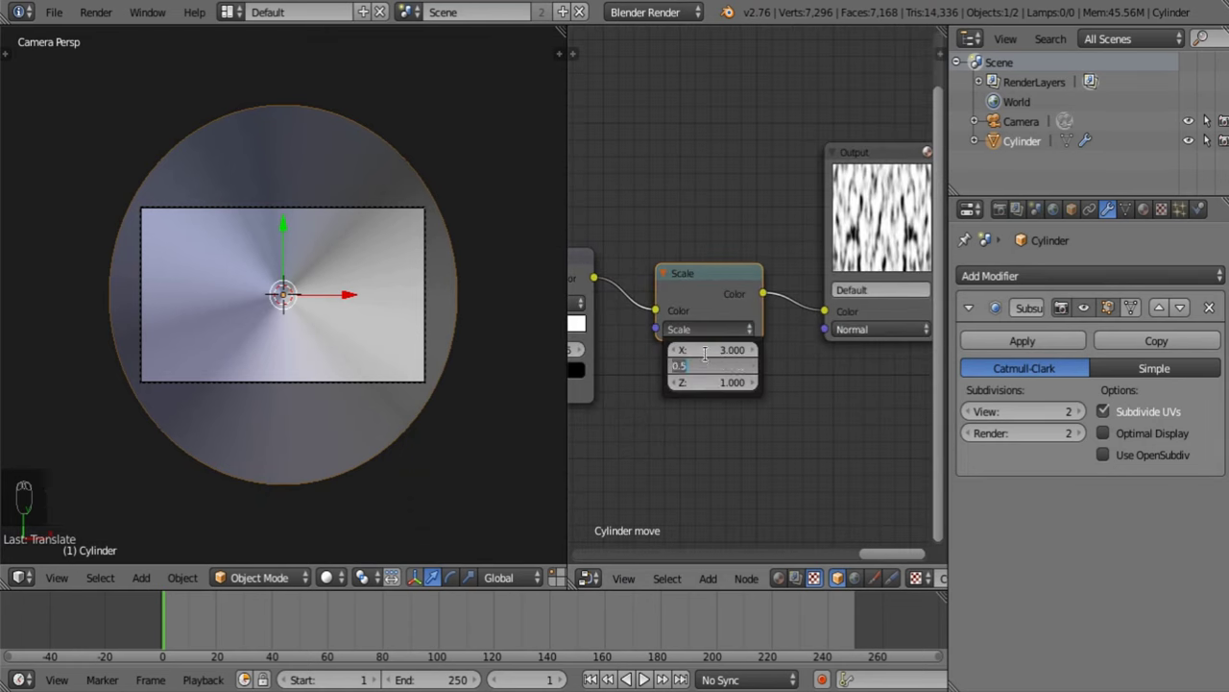
click(707, 351)
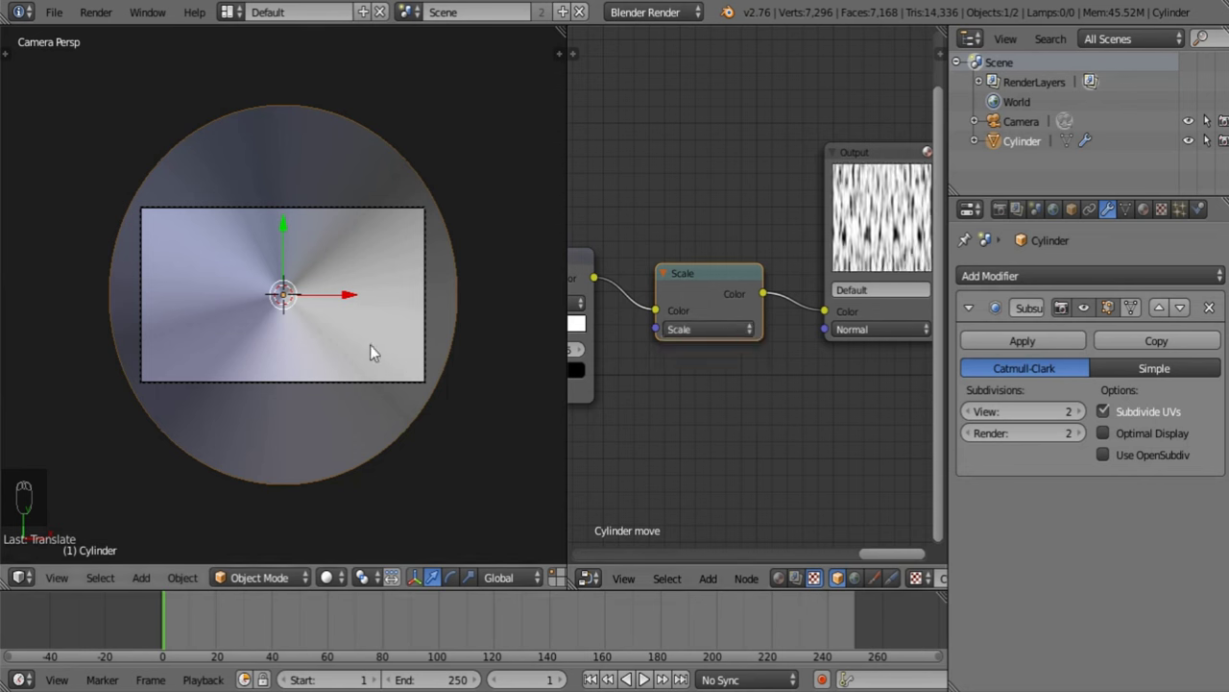
key(F12)
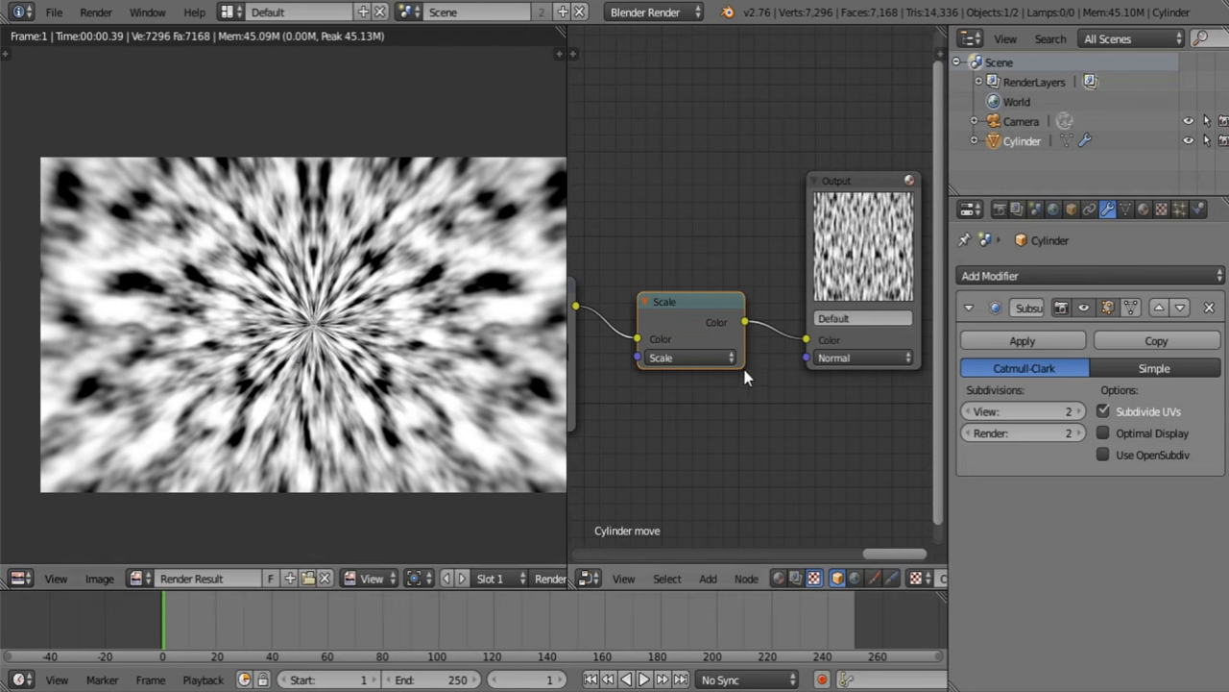
Set the Y value of the texture's Scale node to 0.5.
mouse_move(701, 357)
click(695, 396)
text(6)
key(Return)
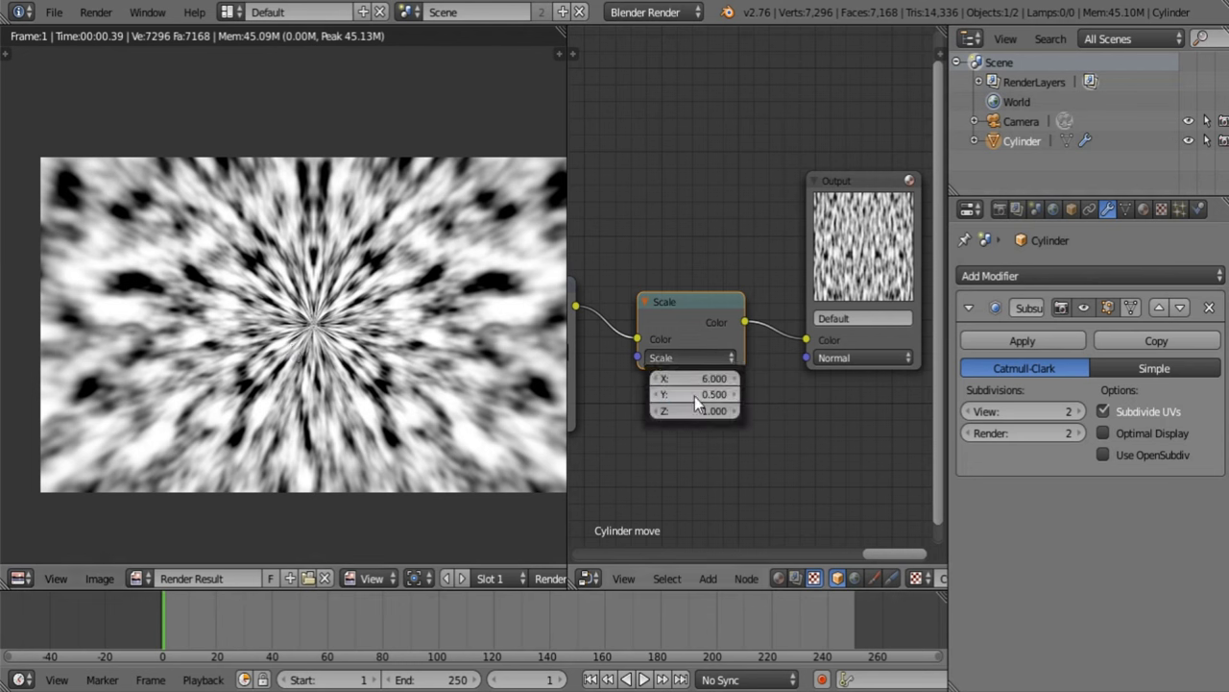
Replace the render result with the 3D View and inspect the cone's mesh and tip from the side in Edit Mode.
click(18, 574)
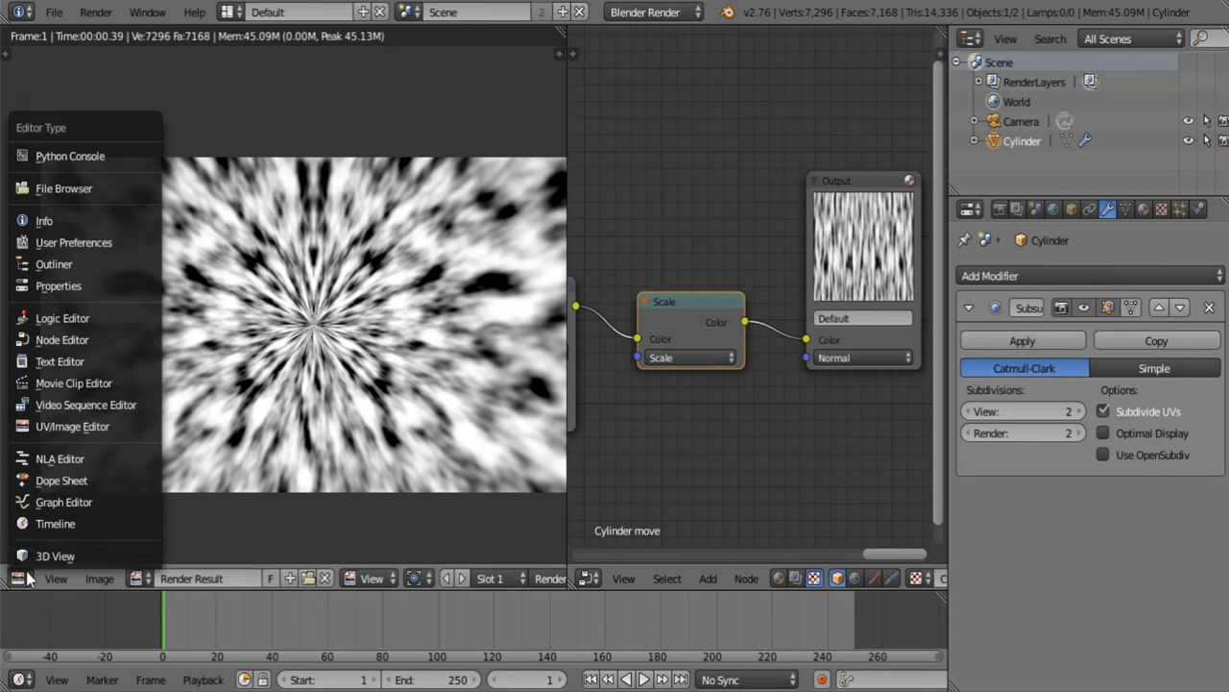
click(38, 569)
scroll(192, 394, down, 5)
key(Tab)
middle_drag(315, 407, 313, 202)
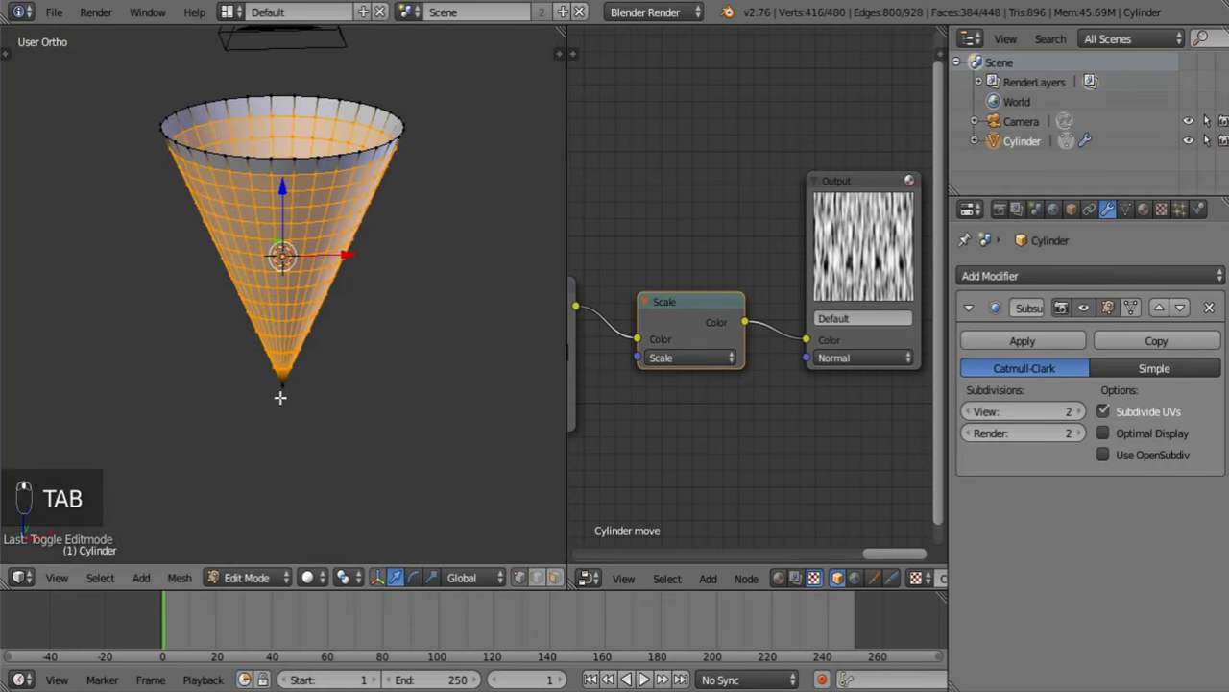
right_click(281, 377)
middle_drag(555, 585, 351, 585)
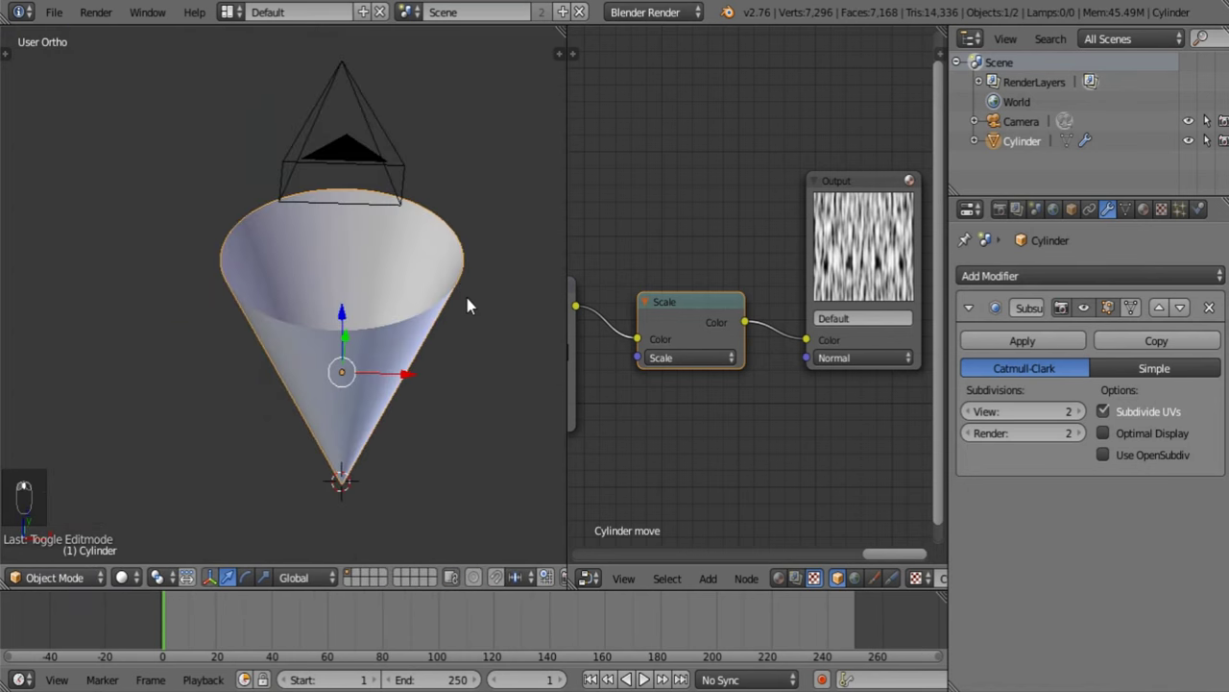
Reset the 3D cursor's location to 0 on X, Y and Z.
key(n)
scroll(467, 297, down, 3)
scroll(467, 297, down, 11)
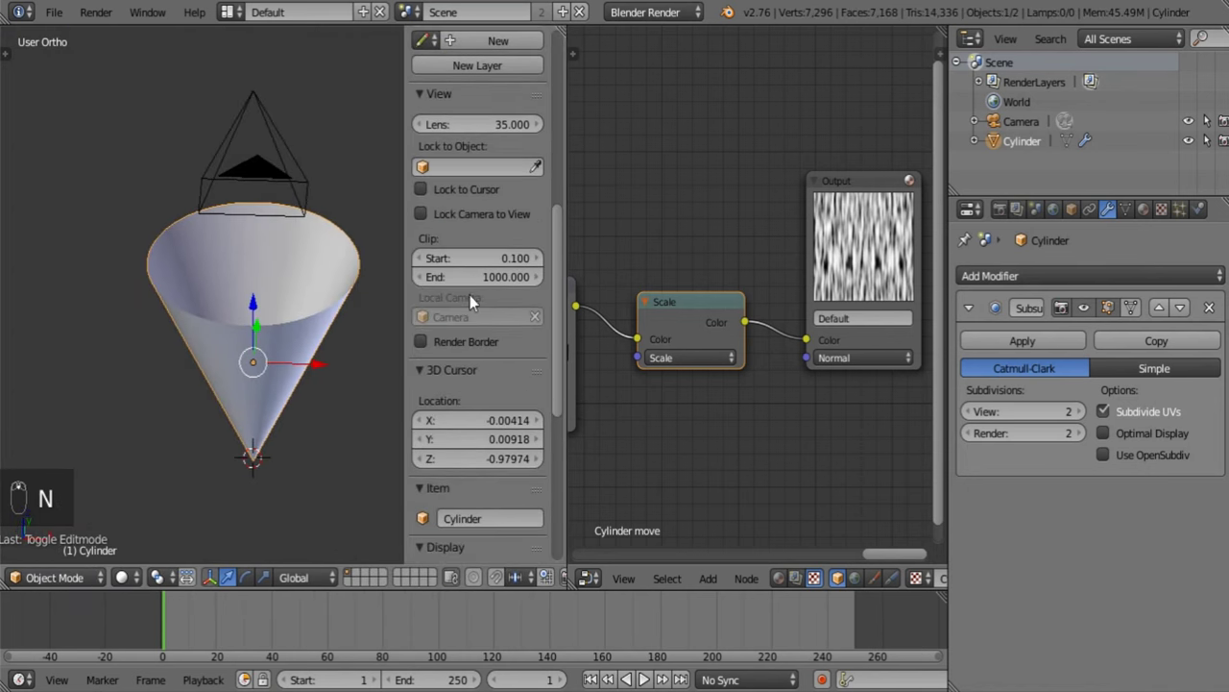
click(469, 342)
text(0)
key(Tab)
text(0)
key(Tab)
text(0)
key(Return)
key(n)
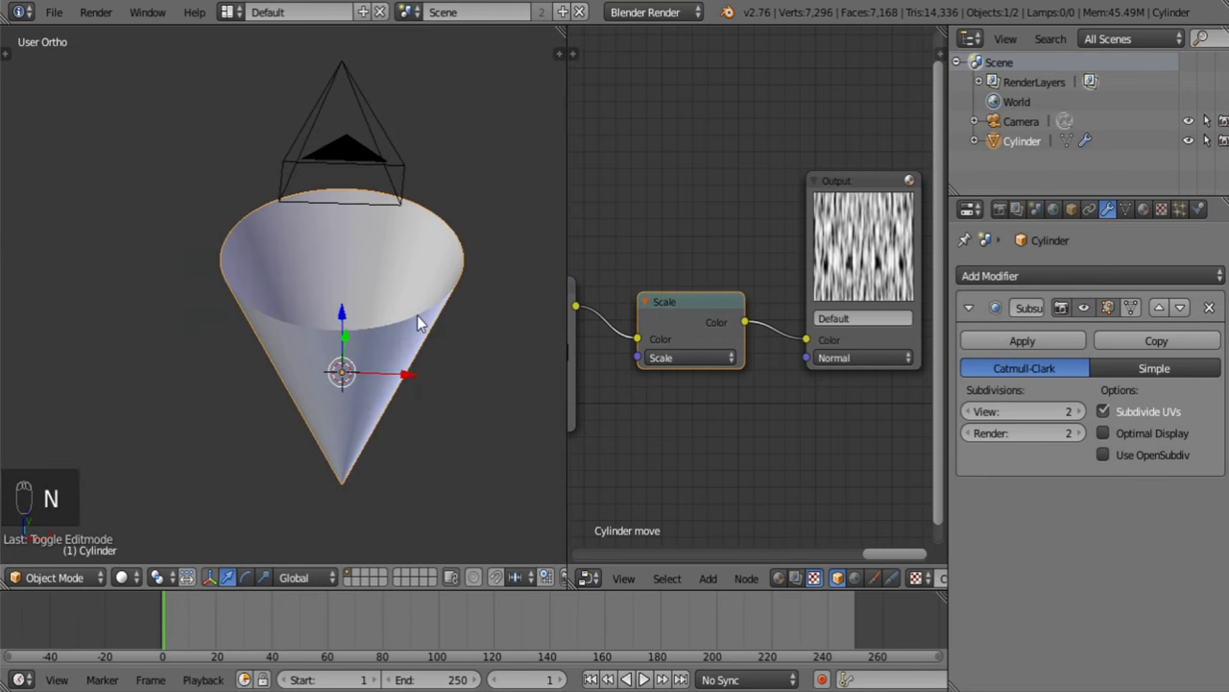
Move the cone's whole mesh down along Z in Edit Mode until its open rim sits at the origin, and disable proportional editing.
key(Tab)
middle_drag(417, 315, 412, 269)
key(a)
key(a)
drag(348, 295, 339, 413)
key(KP_1)
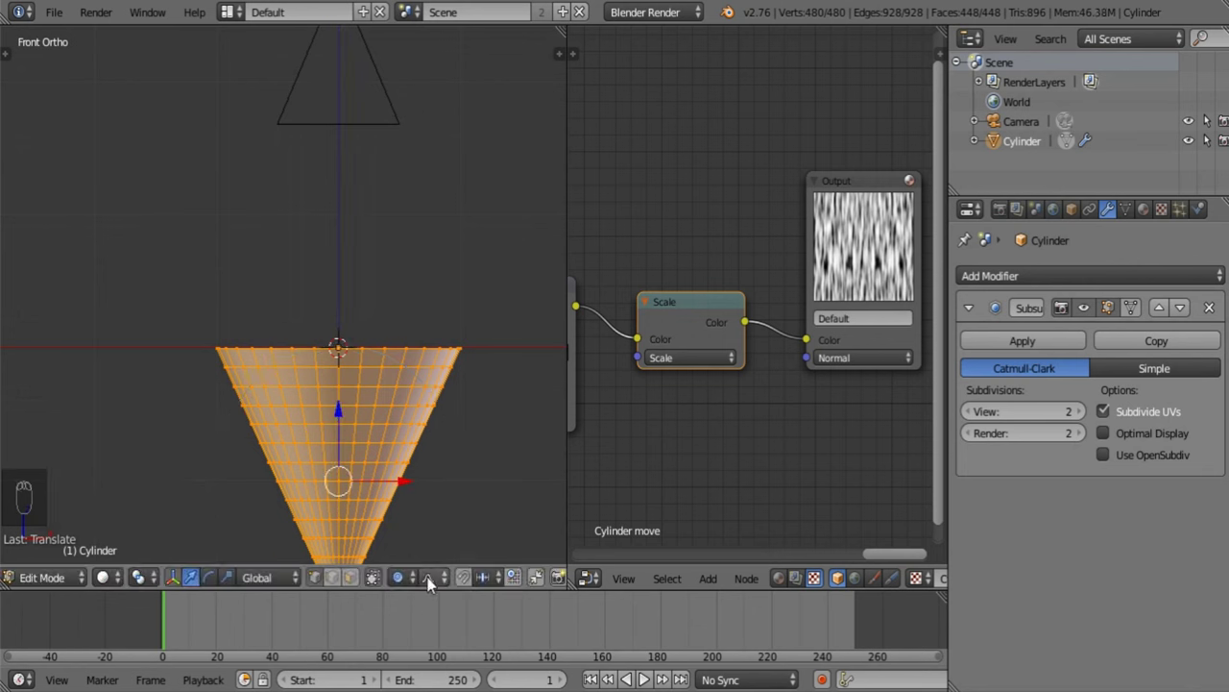
key(o)
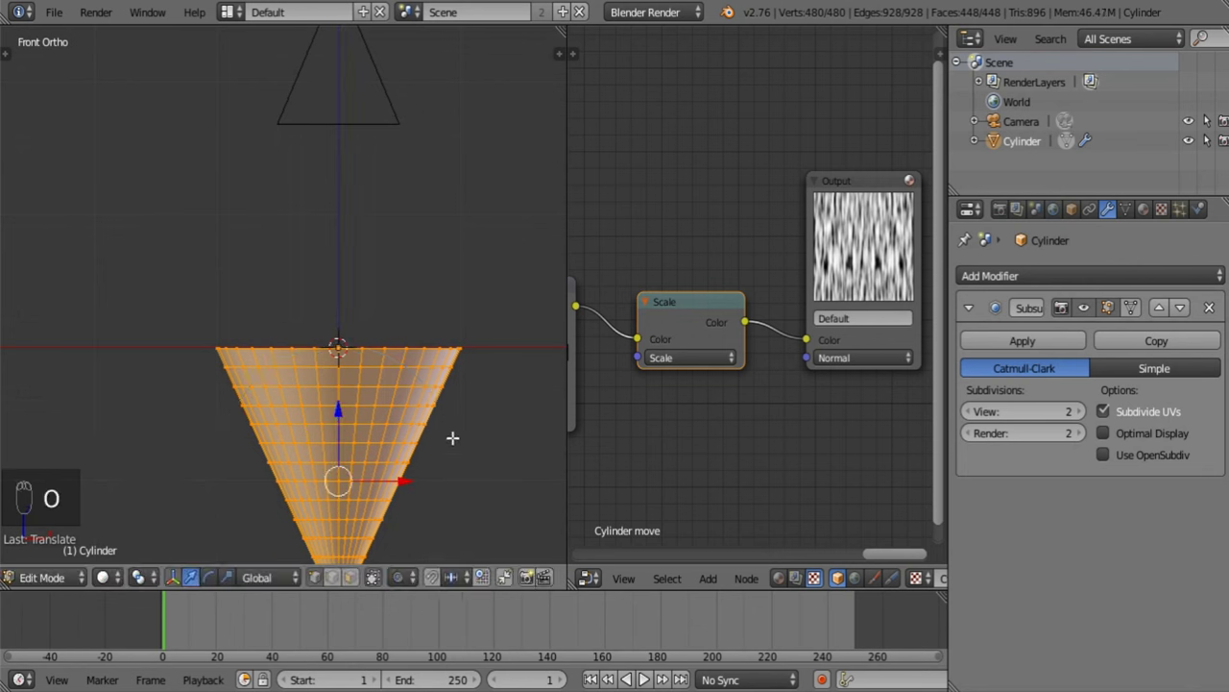
key(Tab)
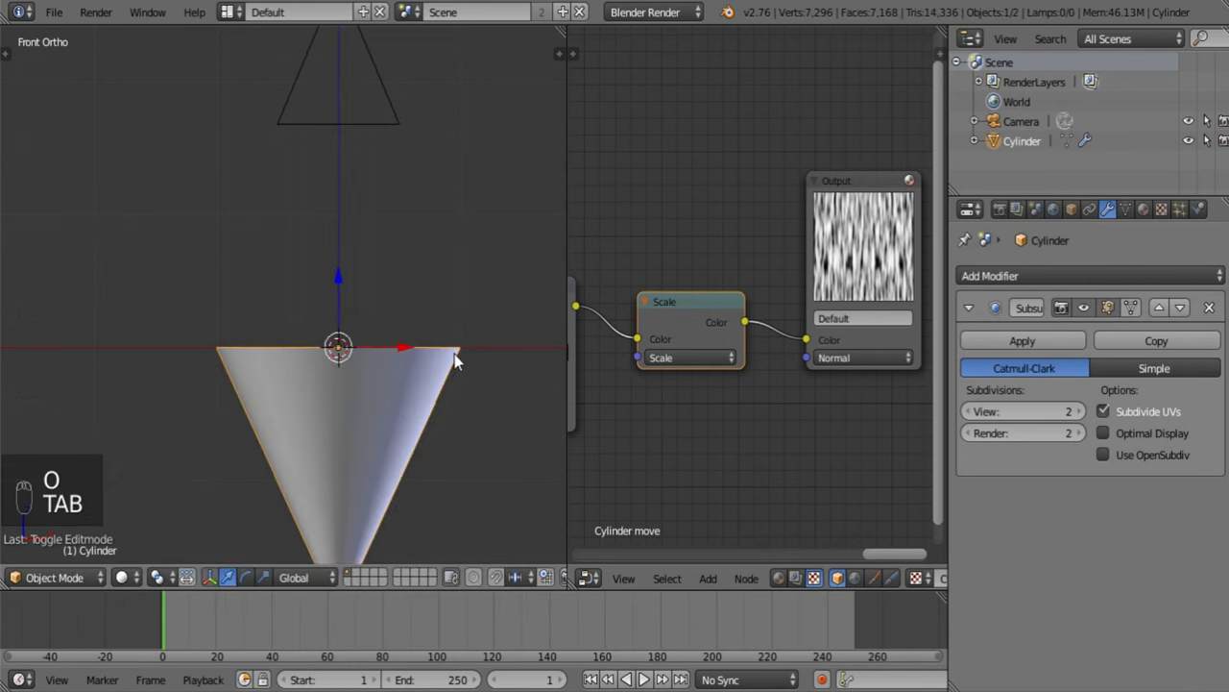
Scale the cone along the global Z axis to make the tunnel several times longer.
scroll(452, 348, down, 5)
key(s)
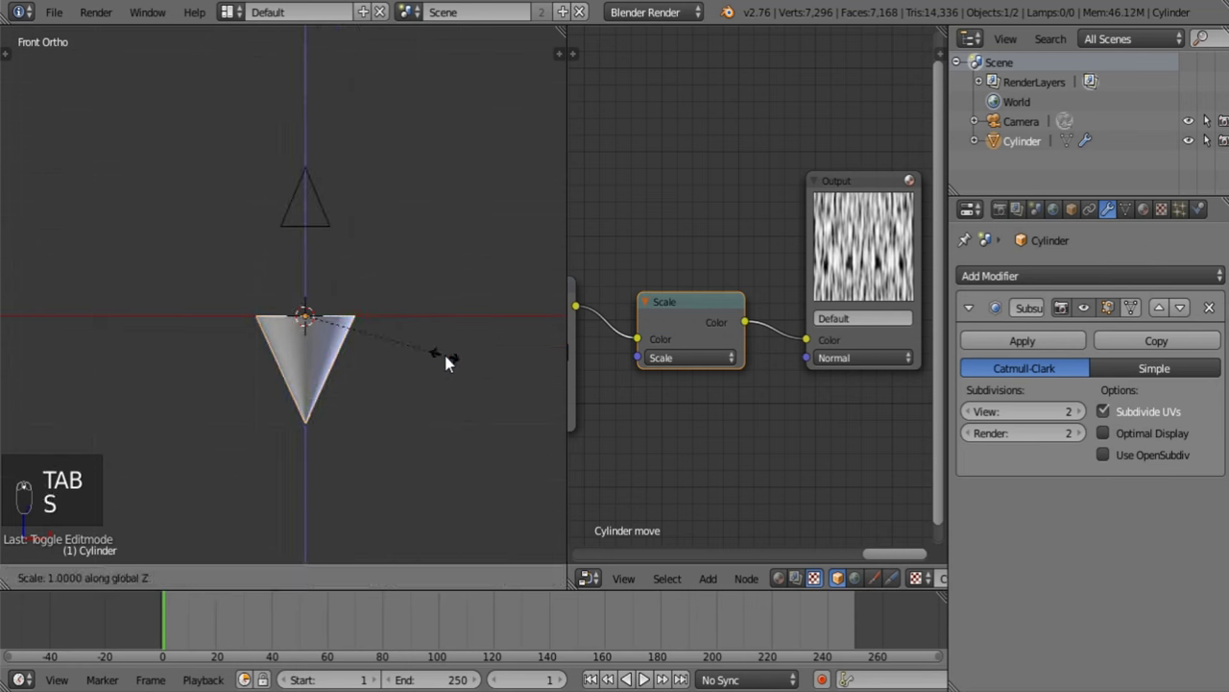
right_click(442, 370)
key(s)
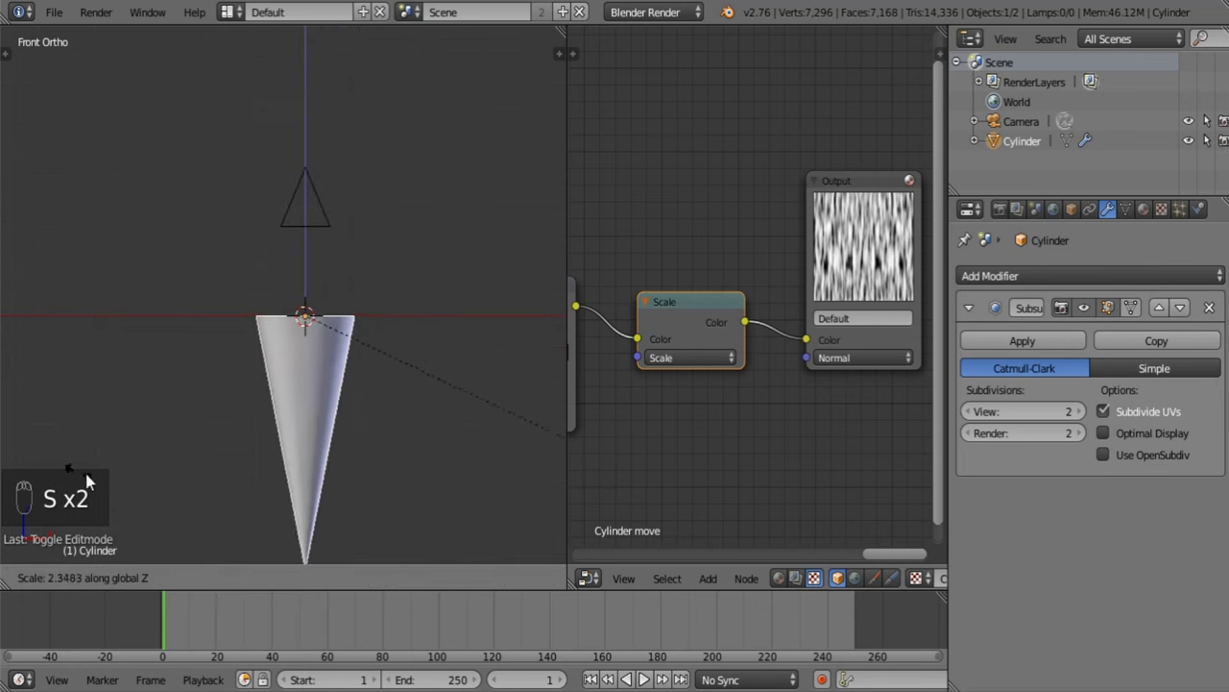
click(348, 443)
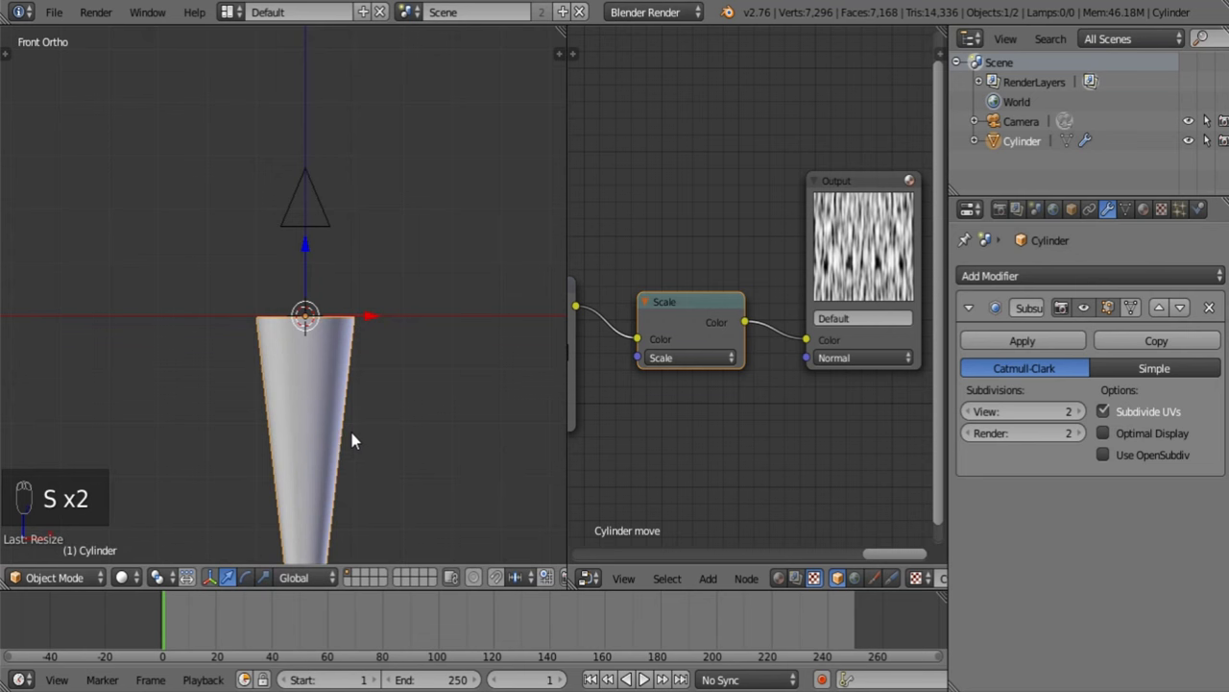
Lower the camera along Z to about 1.318, just above the cone's rim, and look through it.
right_click(307, 204)
drag(310, 104, 303, 182)
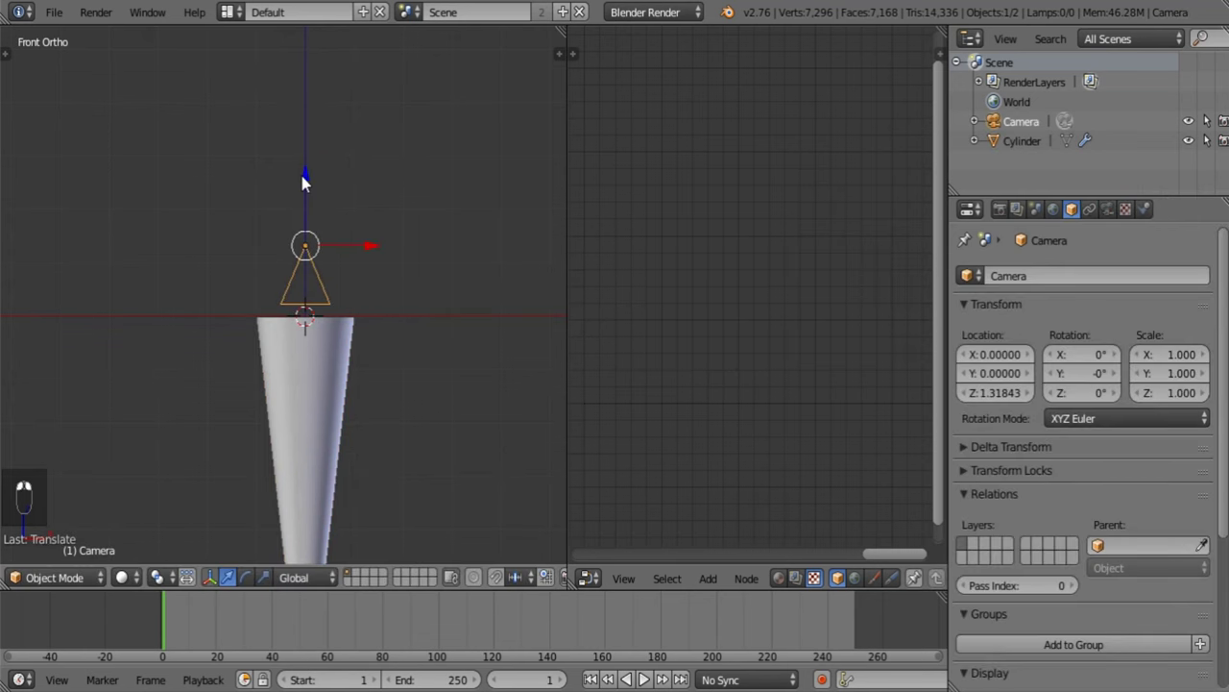
key(KP_0)
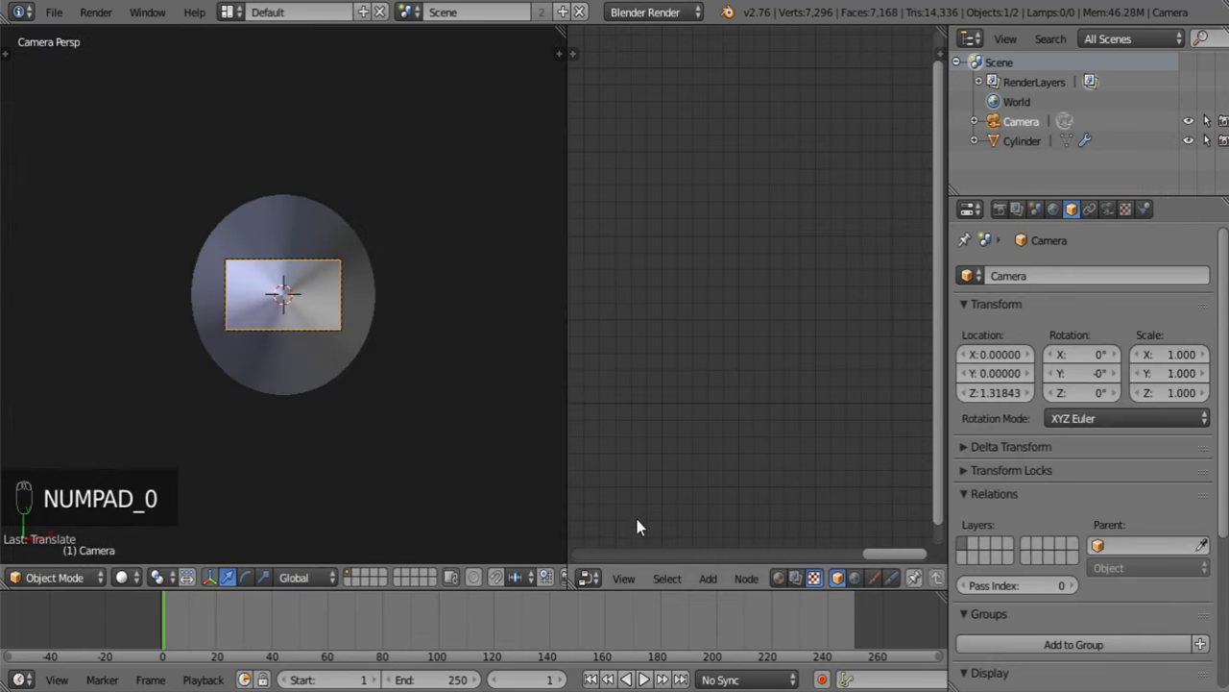
Raise the camera slightly along Z in a temporarily split viewport beside the camera view, and render the tunnel.
drag(562, 28, 264, 103)
middle_drag(445, 455, 448, 231)
scroll(419, 226, down, 2)
key(g)
key(z)
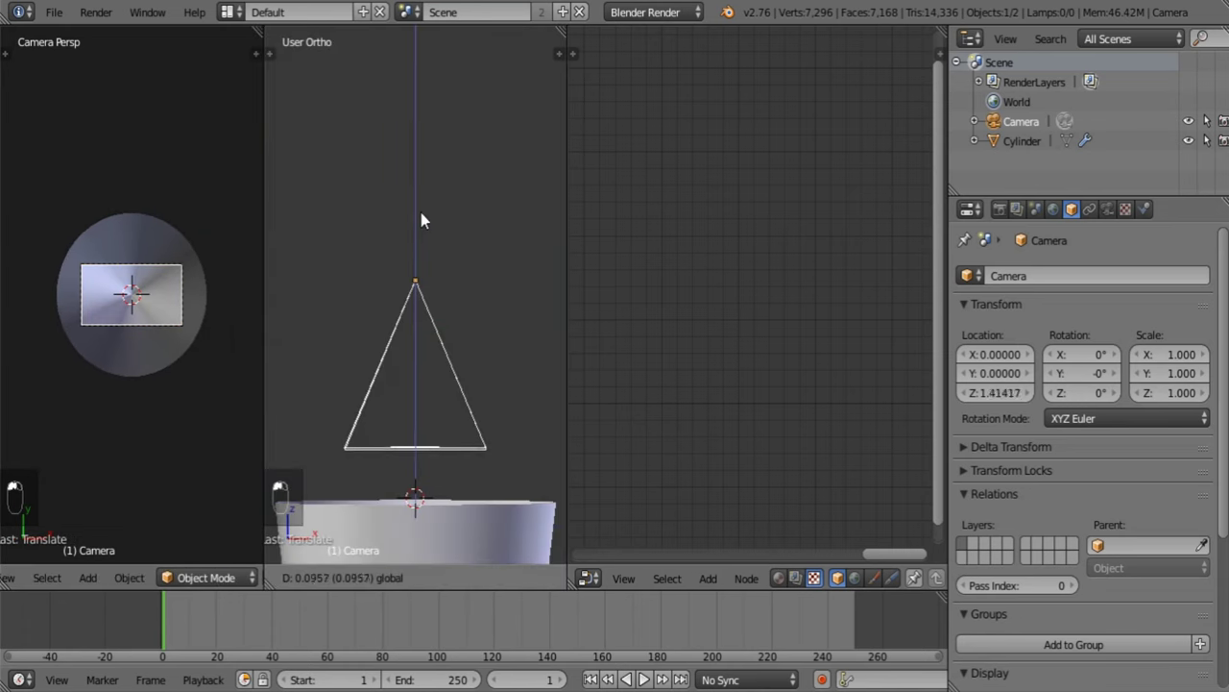
click(421, 175)
drag(255, 38, 378, 244)
key(a)
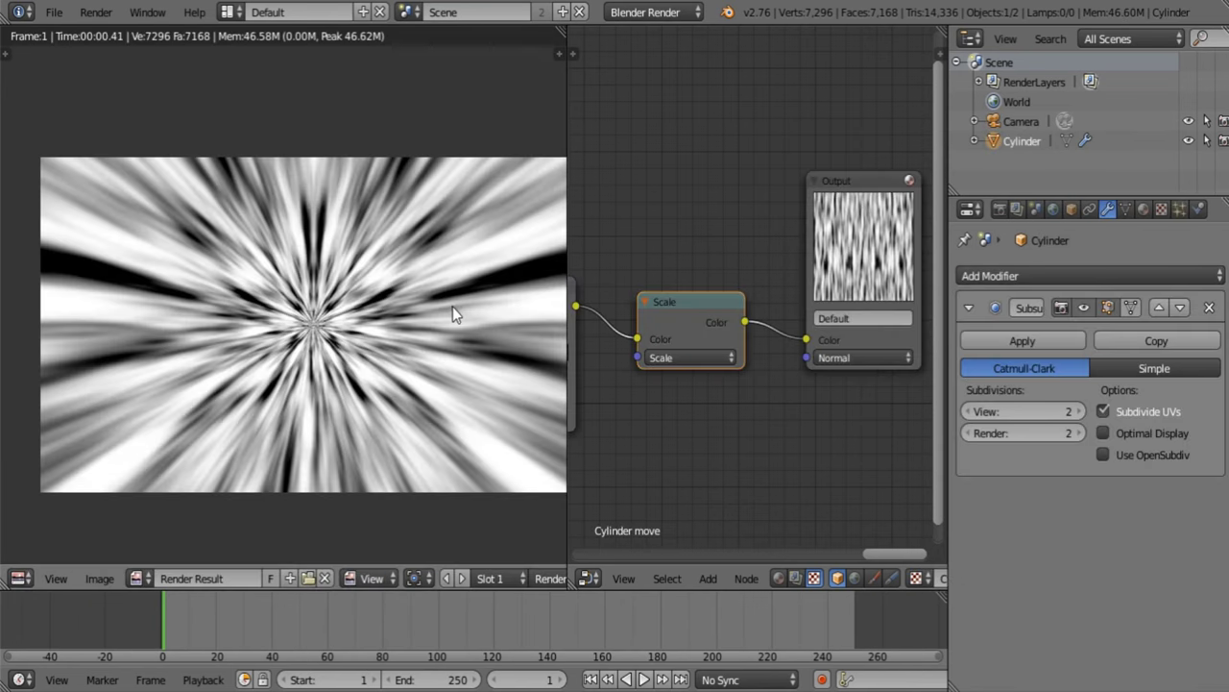
Adjust the ColorRamp's white stop and set its black stop to about 0.314 to sharpen the texture's contrast.
middle_drag(596, 325, 724, 316)
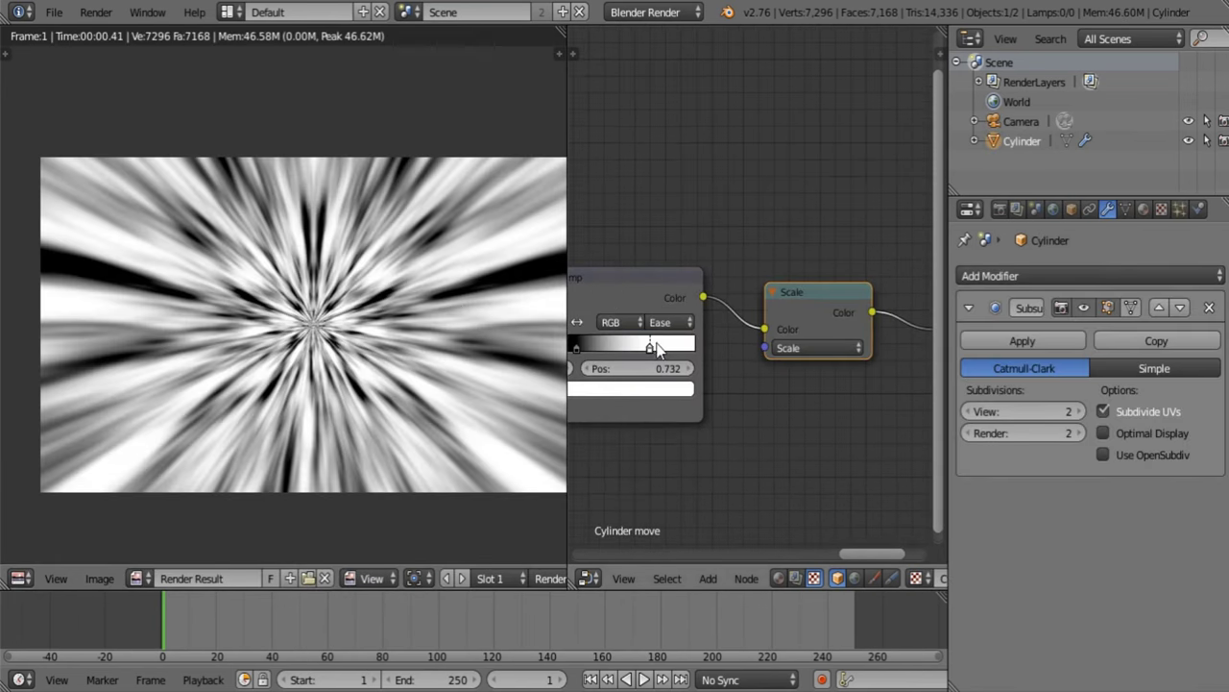
middle_drag(640, 345, 693, 353)
drag(633, 354, 637, 351)
Set the X value of the texture's Scale node to 10.
click(867, 357)
click(866, 376)
text(10.000)
key(Return)
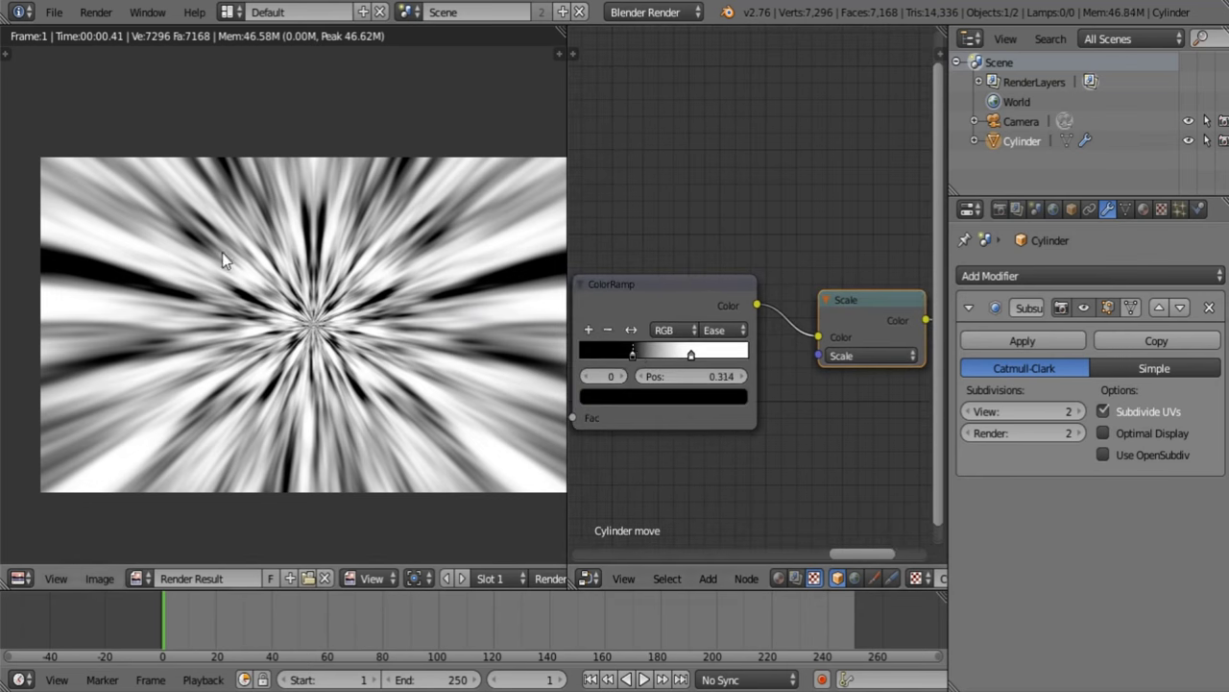
Render the tunnel while refining the texture ColorRamp, with the black stop at 0.323 and the white stop at 0.541.
key(F12)
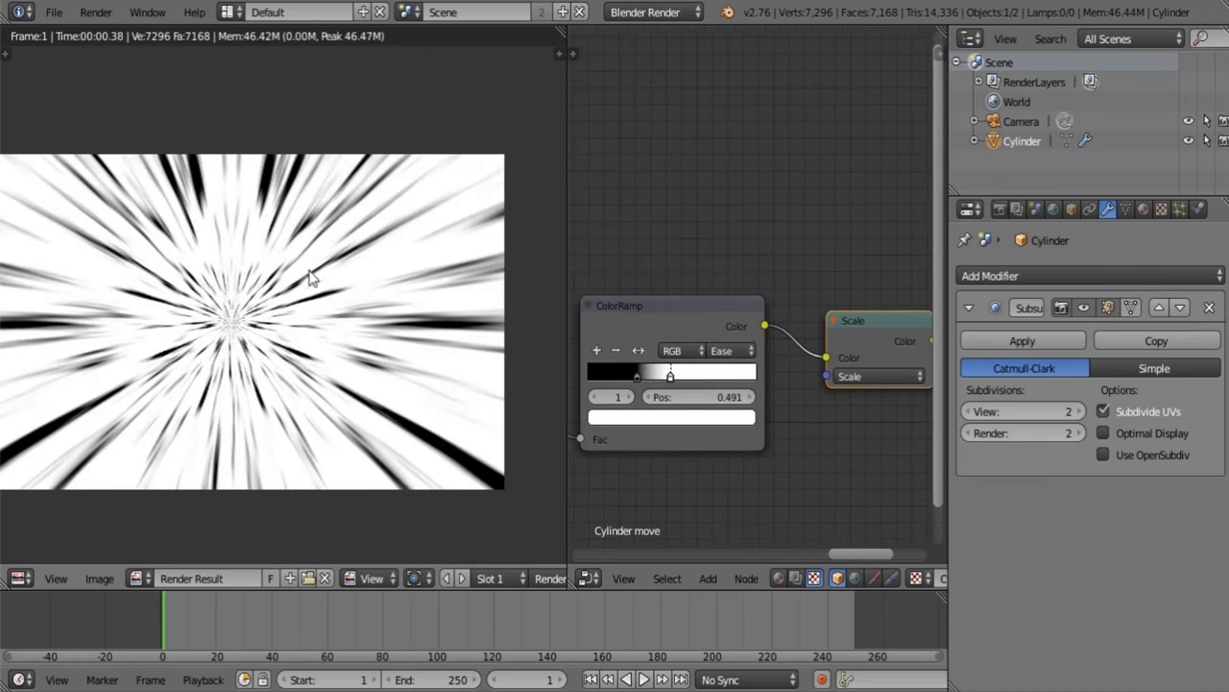
middle_drag(314, 279, 423, 275)
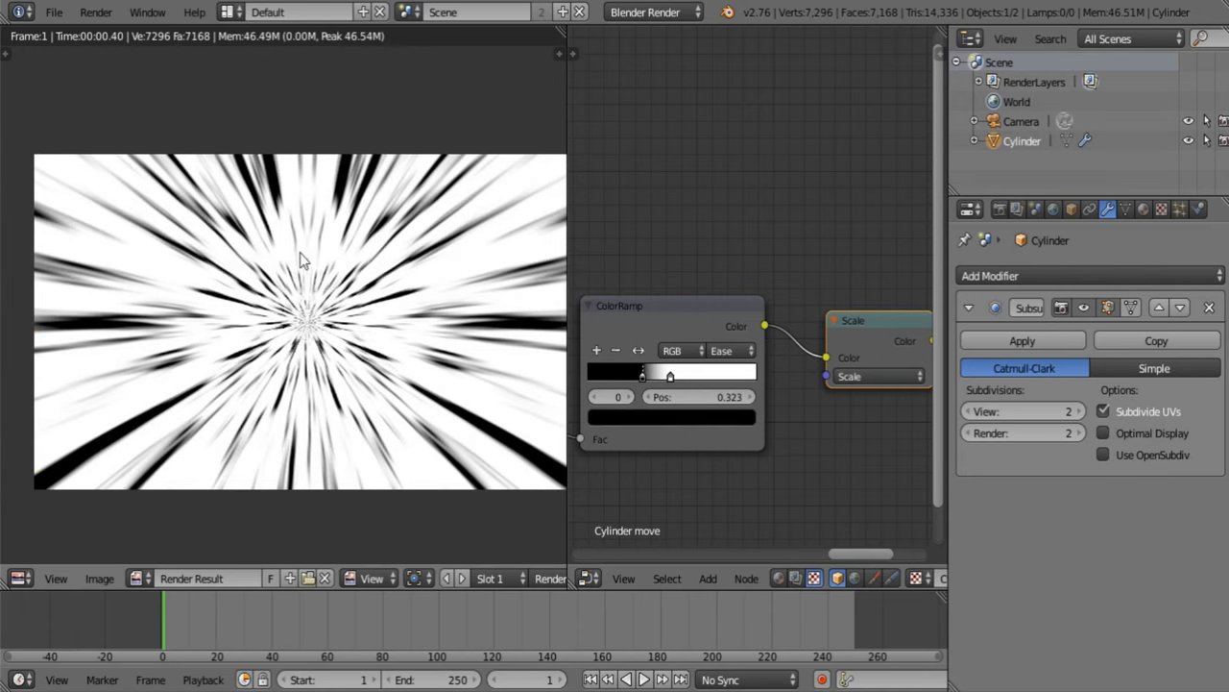
drag(678, 374, 682, 375)
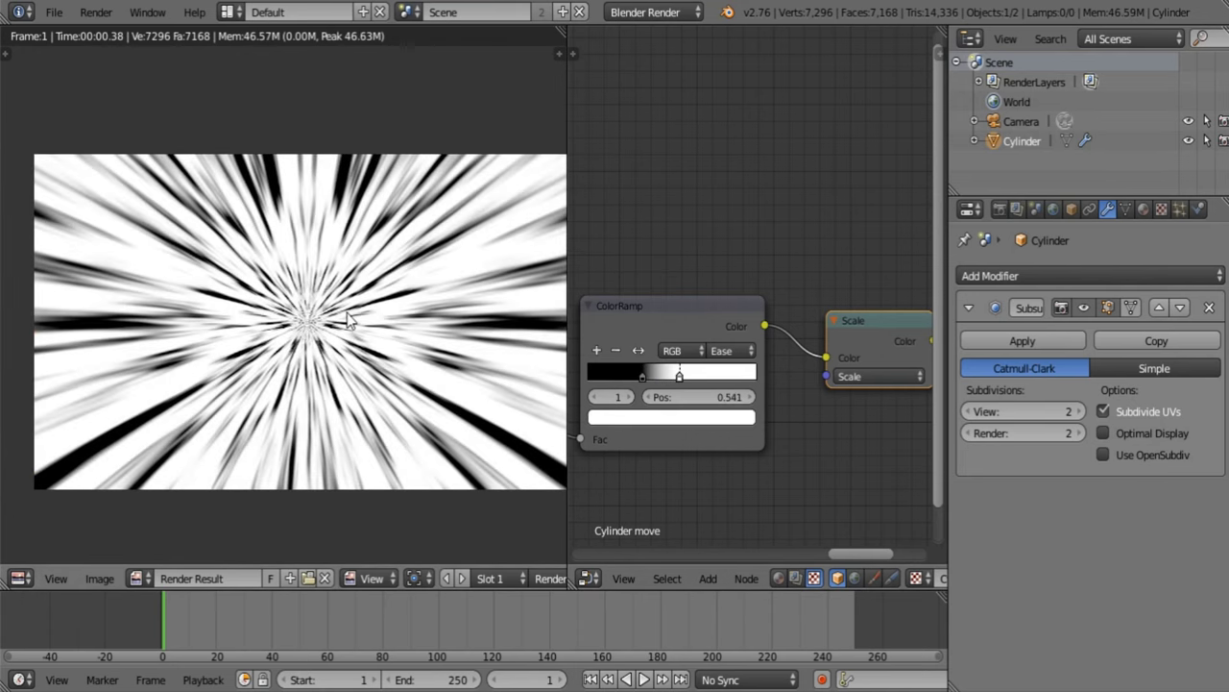
Switch the render result area back to the 3D viewport and look through the camera.
click(18, 577)
click(58, 555)
scroll(368, 350, down, 5)
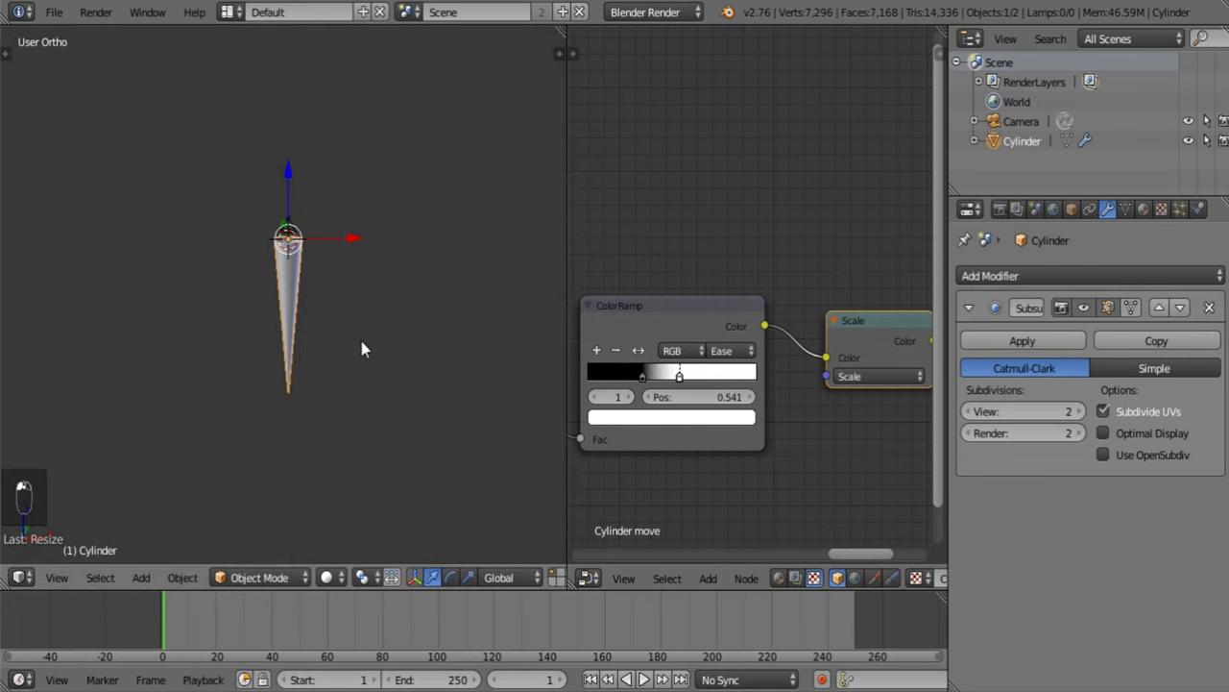
key(KP_0)
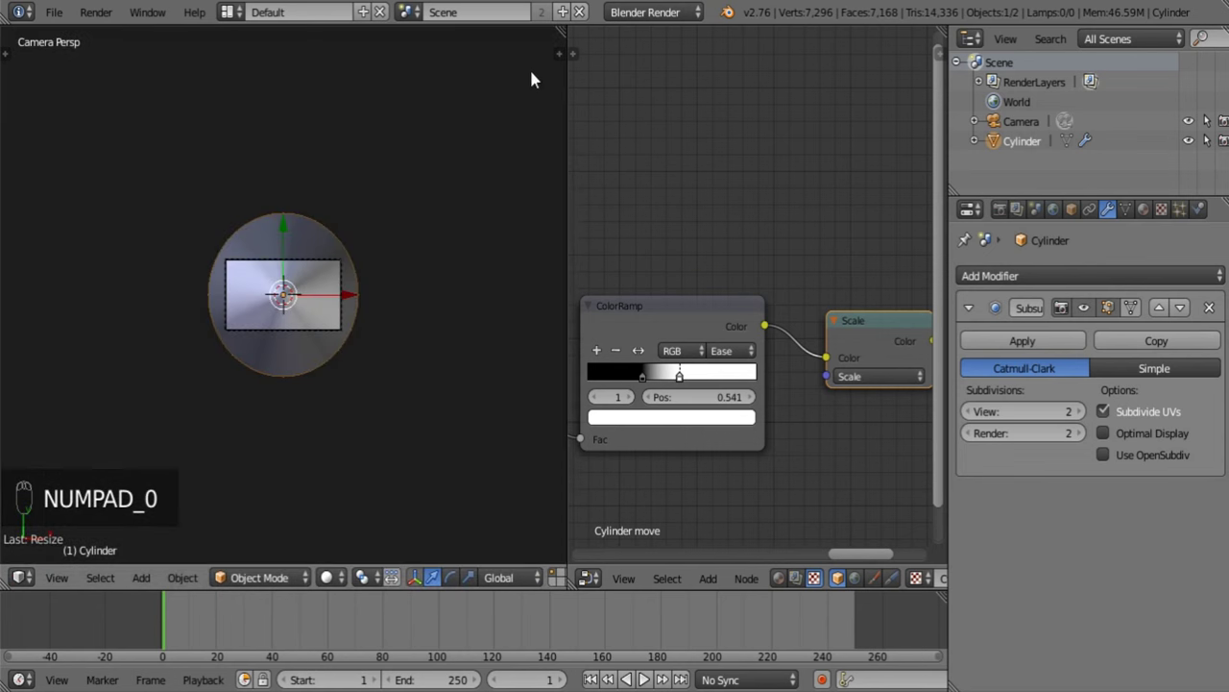
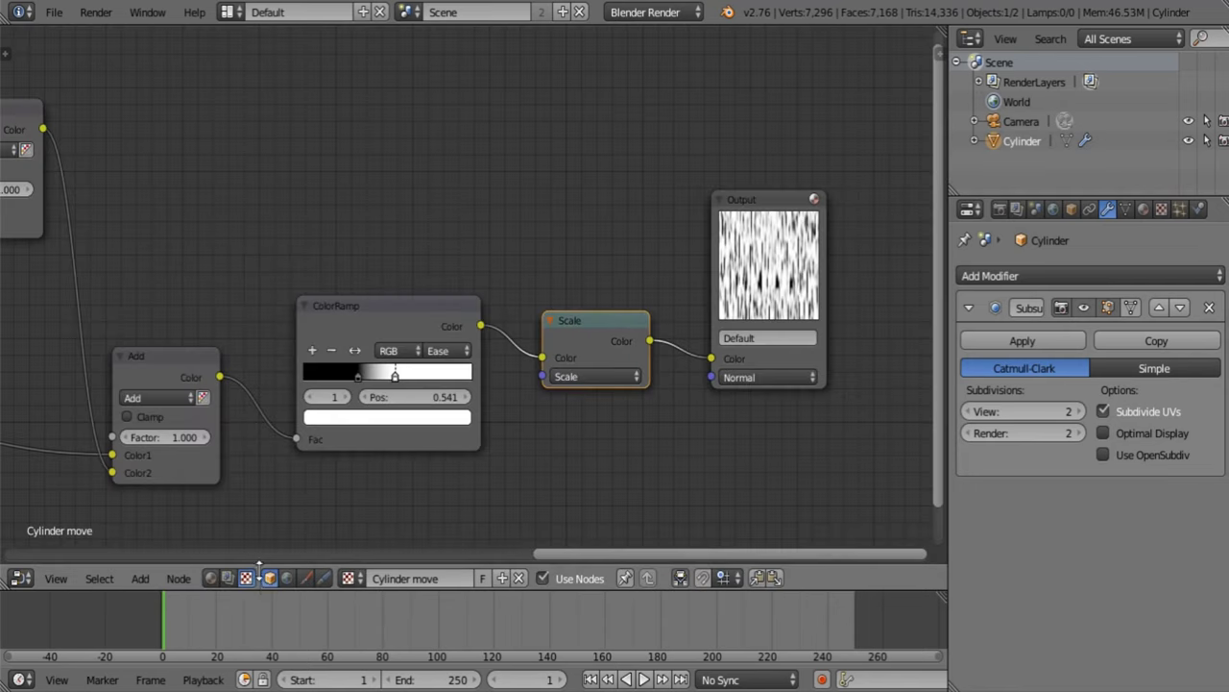
Show the scene's compositing node tree and move the Render Layers node farther from the Composite and Viewer nodes.
click(228, 579)
scroll(397, 334, down, 6)
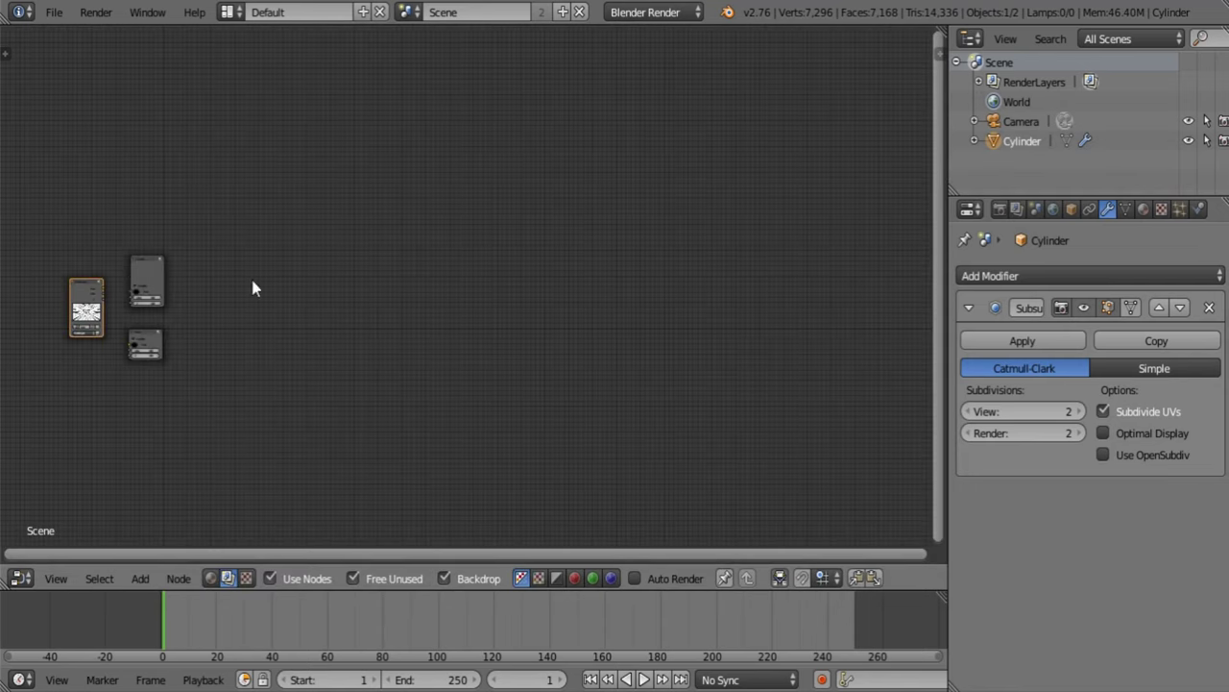
middle_drag(121, 307, 466, 321)
scroll(467, 321, up, 10)
drag(389, 342, 322, 333)
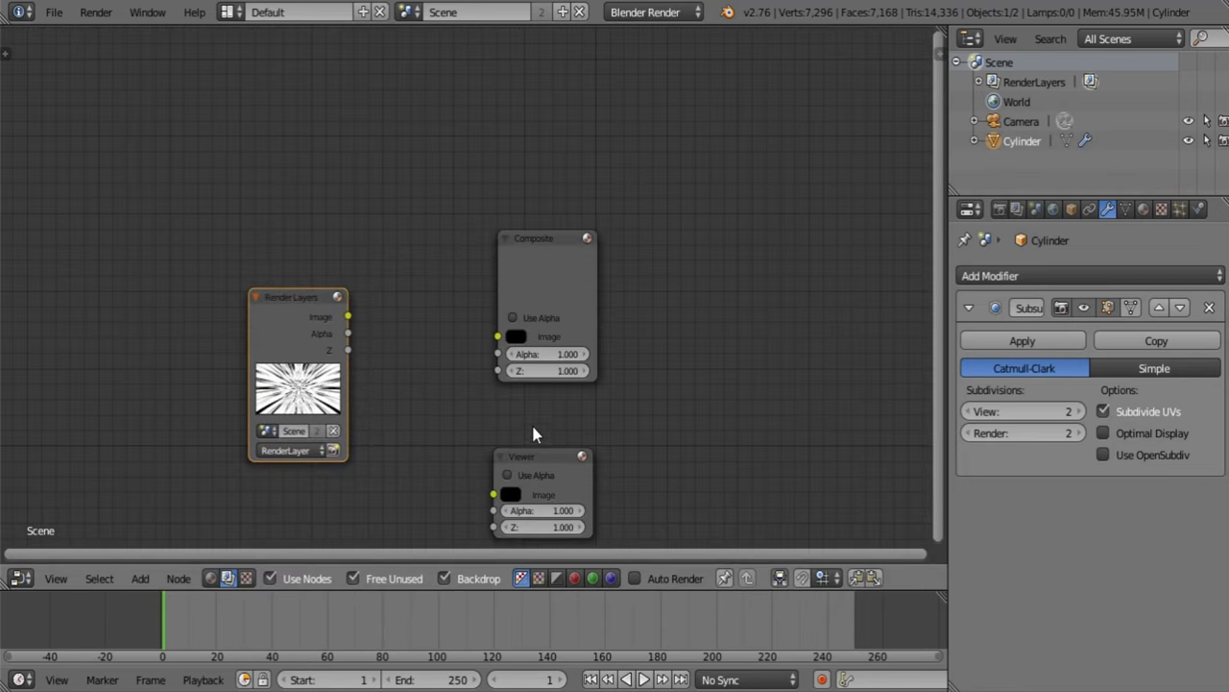
Move the Viewer node closer beneath the Composite node and shift both well away from Render Layers.
drag(538, 461, 545, 421)
shift+click(543, 285)
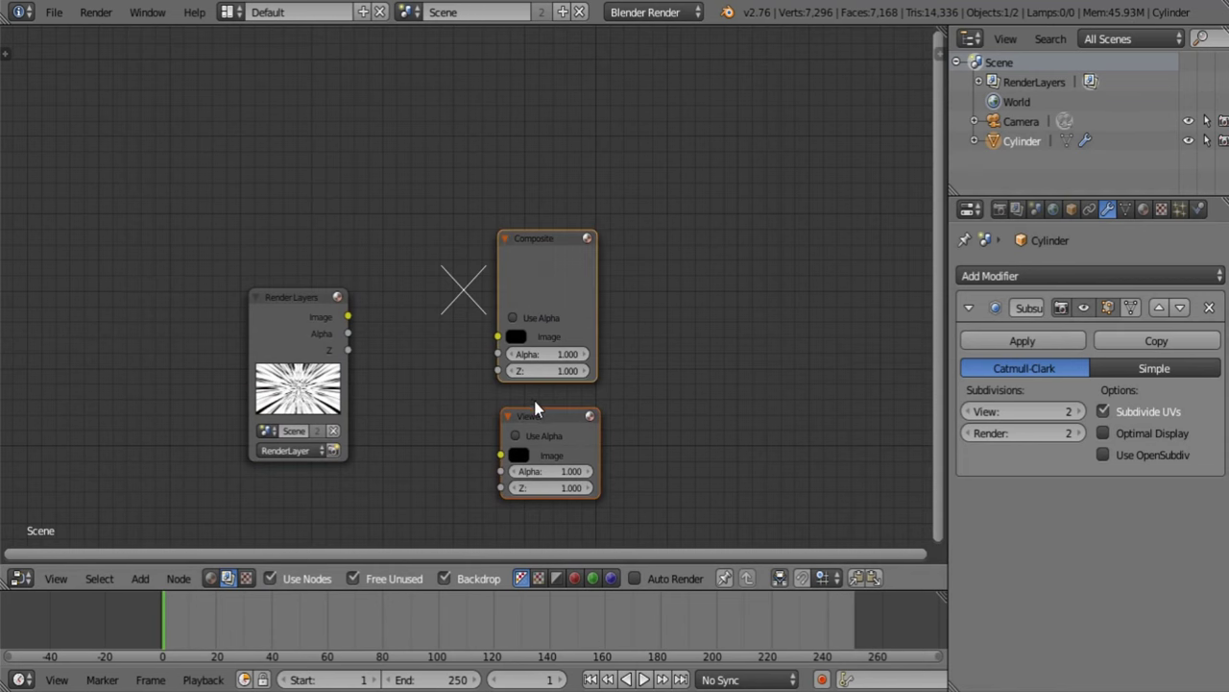
key(g)
click(858, 298)
middle_drag(661, 332, 594, 331)
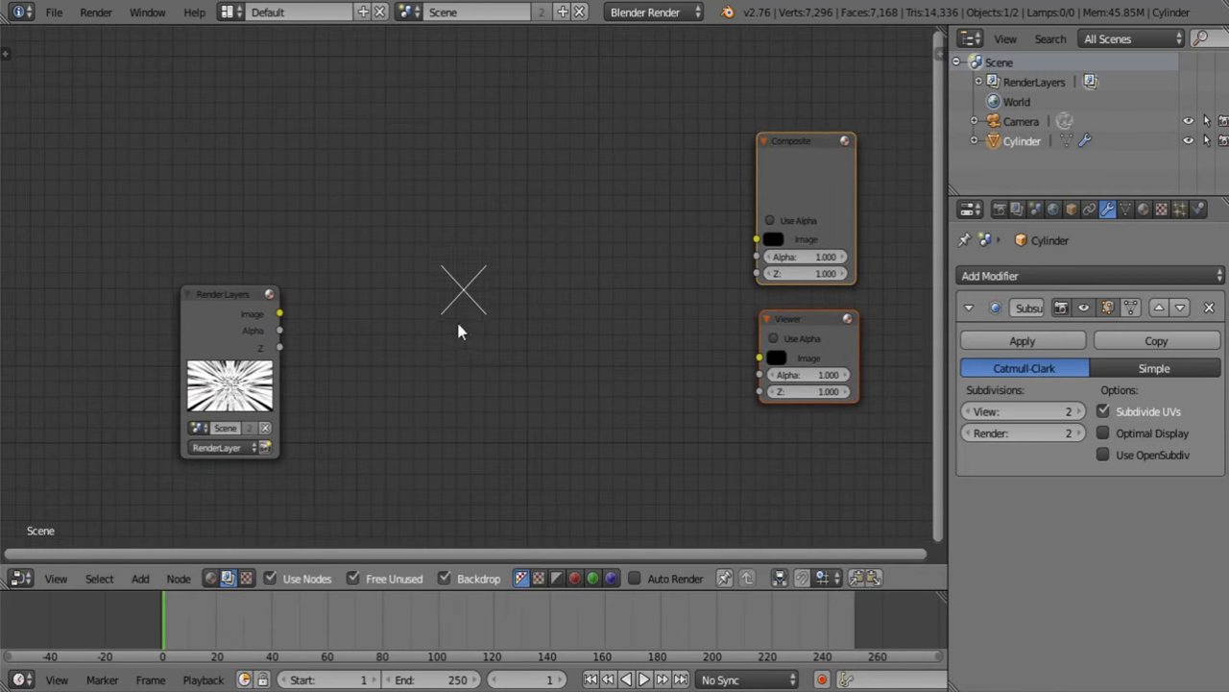
Add a ColorRamp node to the compositor and connect the Render Layers Image output to its Fac input.
key(shift+a)
mouse_move(449, 248)
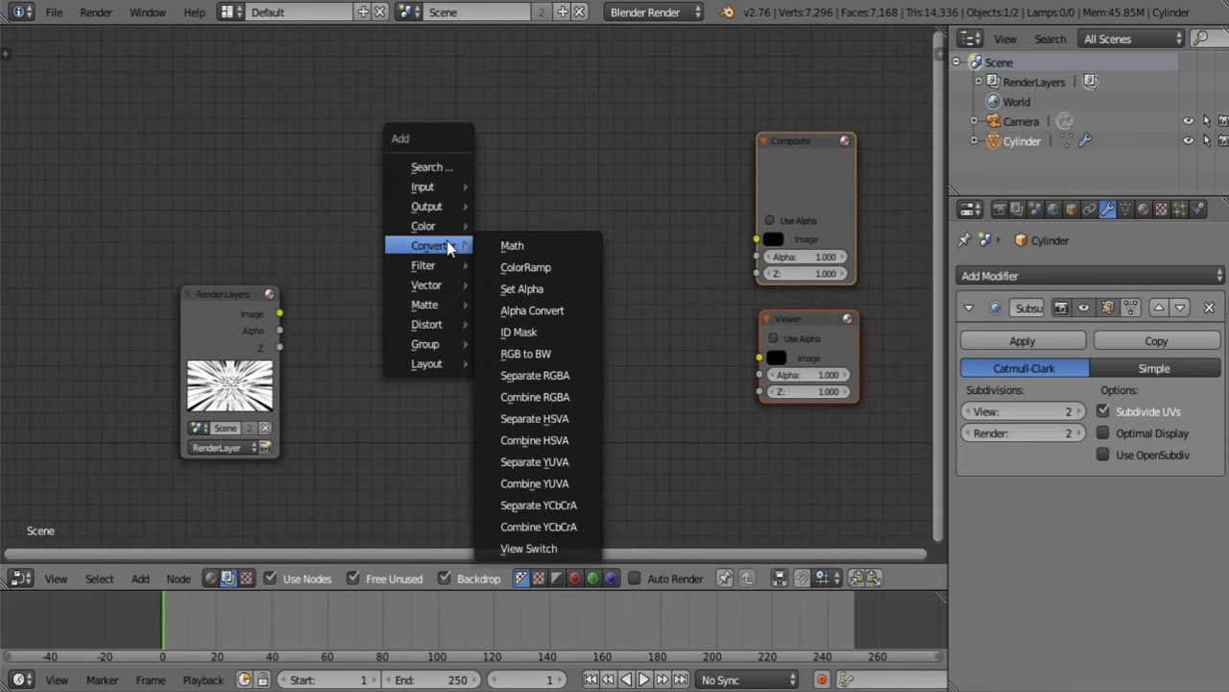
click(541, 269)
drag(278, 314, 377, 472)
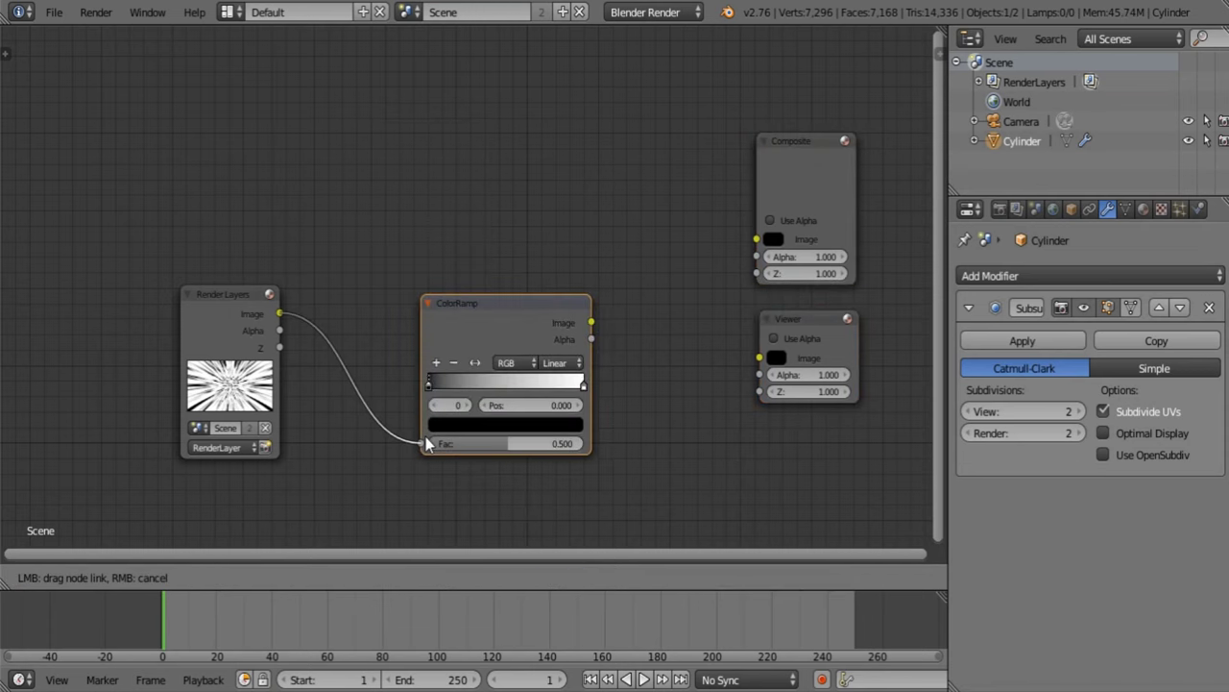
drag(426, 436, 422, 442)
Connect the ColorRamp's Image output to both the Viewer and Composite nodes, and reposition the ColorRamp.
middle_drag(577, 348, 492, 323)
scroll(492, 323, up, 4)
drag(514, 306, 743, 353)
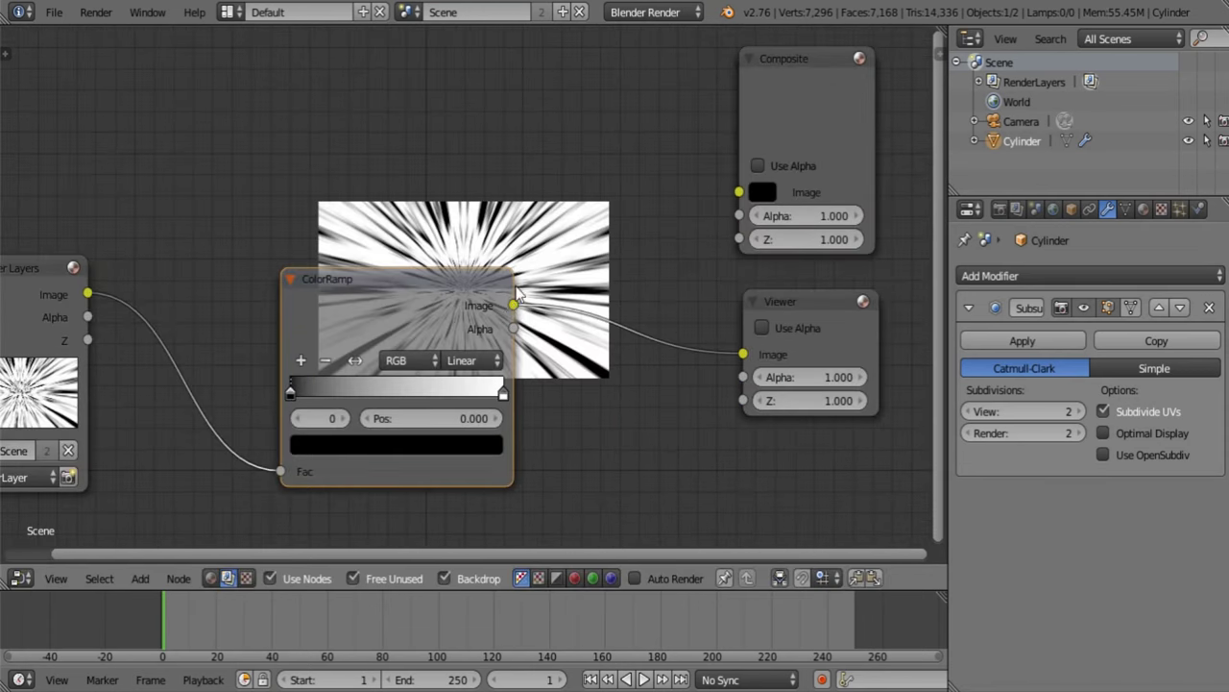
drag(513, 306, 740, 192)
middle_drag(542, 269, 665, 207)
drag(501, 222, 415, 174)
middle_drag(496, 275, 436, 299)
scroll(441, 312, up, 2)
Change the compositing ColorRamp's white stop to orange, with R 1.000, G 0.144 and B 0.000.
click(485, 319)
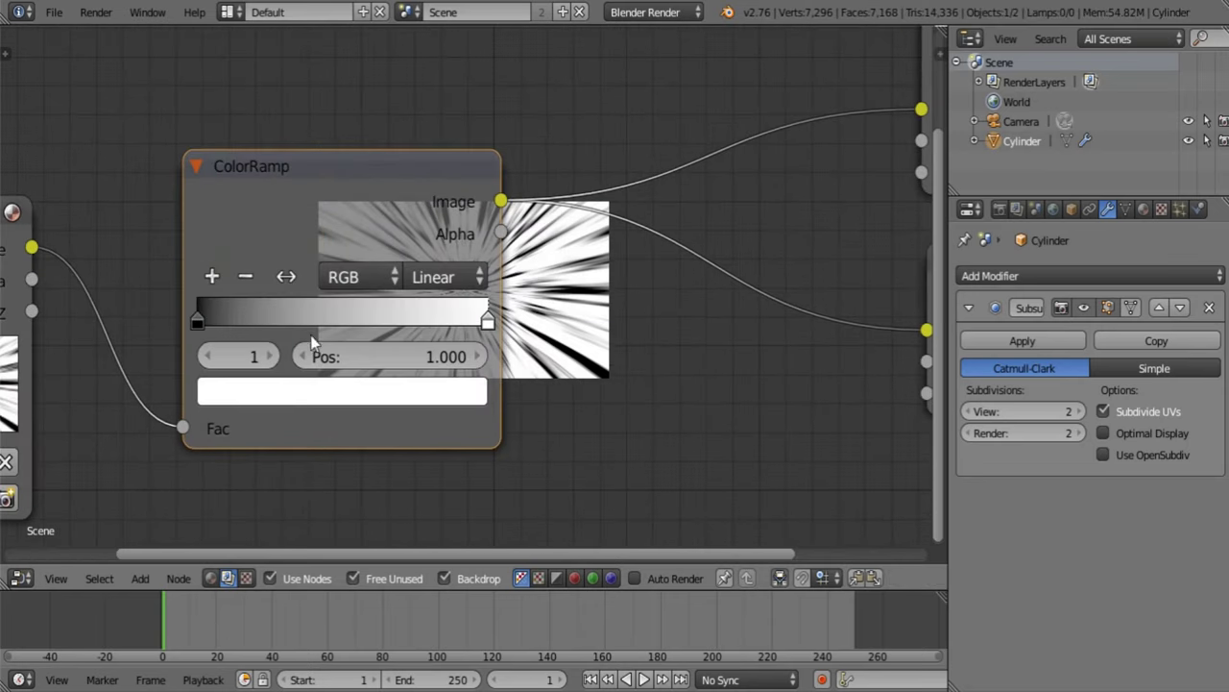
click(368, 394)
click(349, 395)
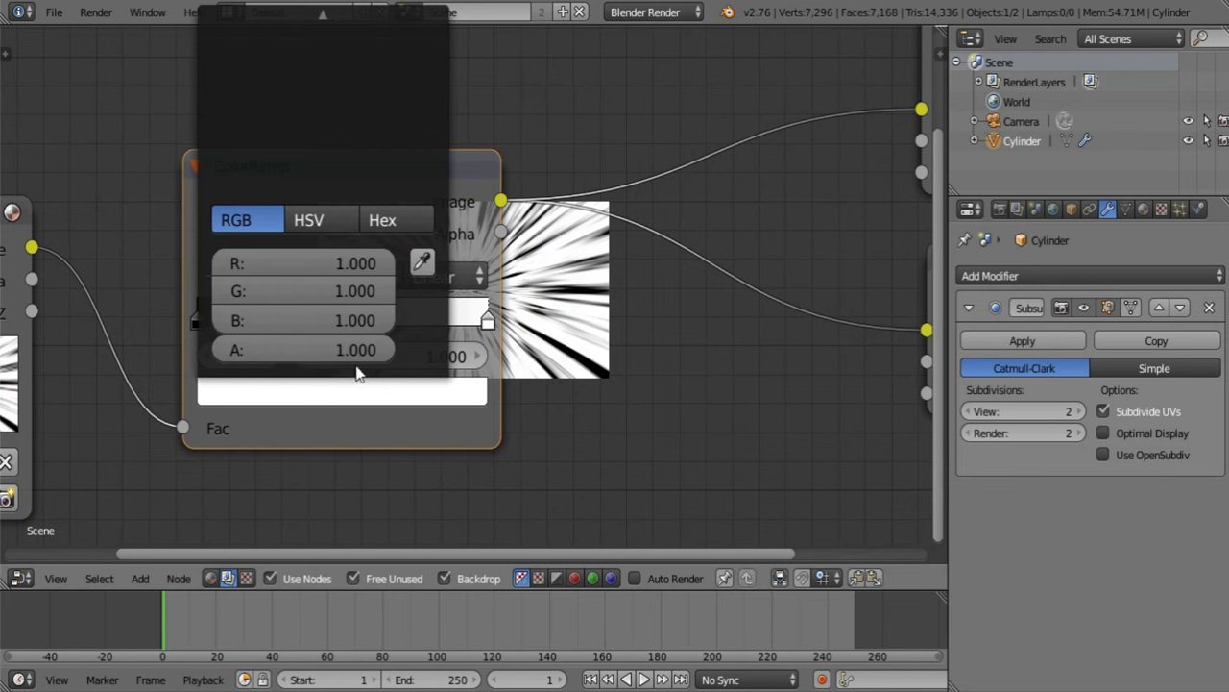
scroll(621, 233, down, 2)
middle_drag(565, 259, 543, 366)
click(388, 467)
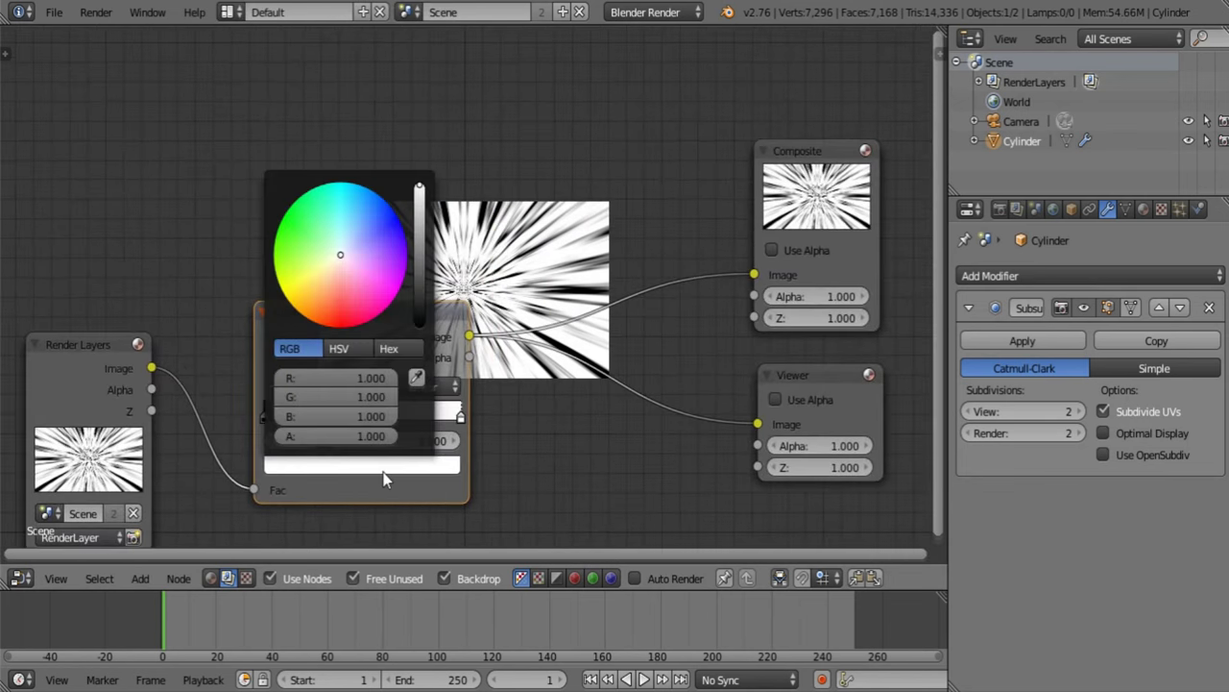
click(386, 469)
mouse_move(337, 267)
mouse_down()
mouse_move(339, 290)
mouse_move(329, 270)
mouse_move(311, 321)
mouse_up()
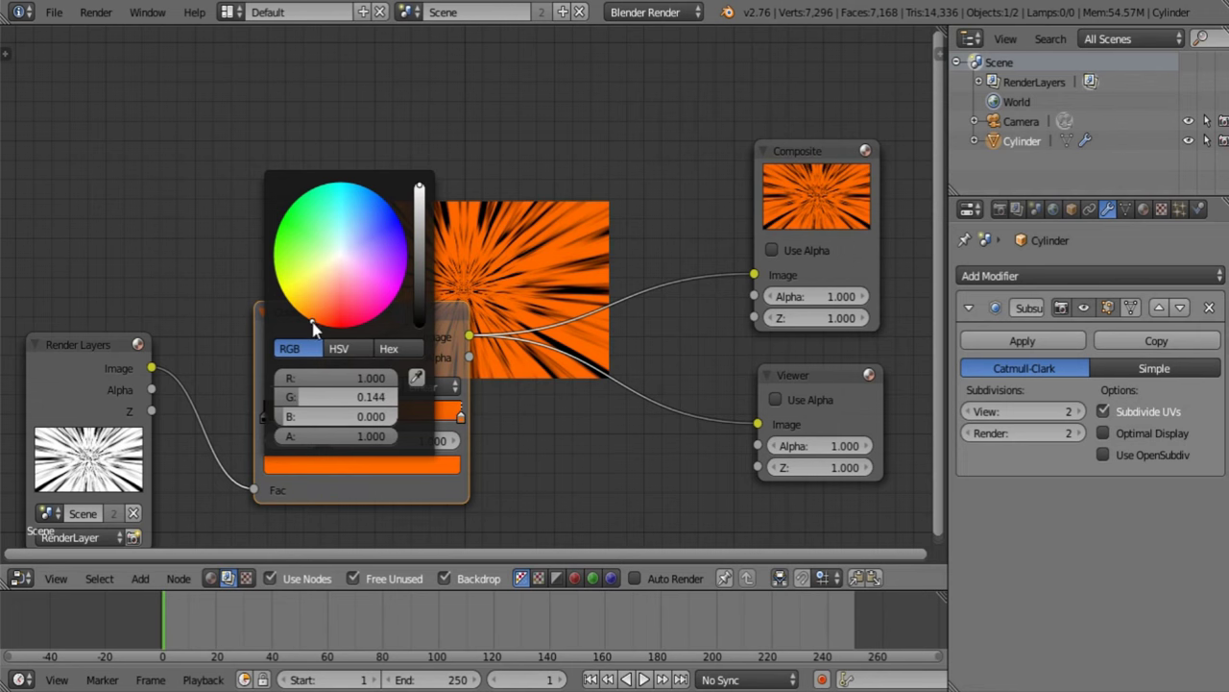
Set the orange ColorRamp's interpolation to Ease.
middle_drag(345, 352, 389, 202)
click(474, 240)
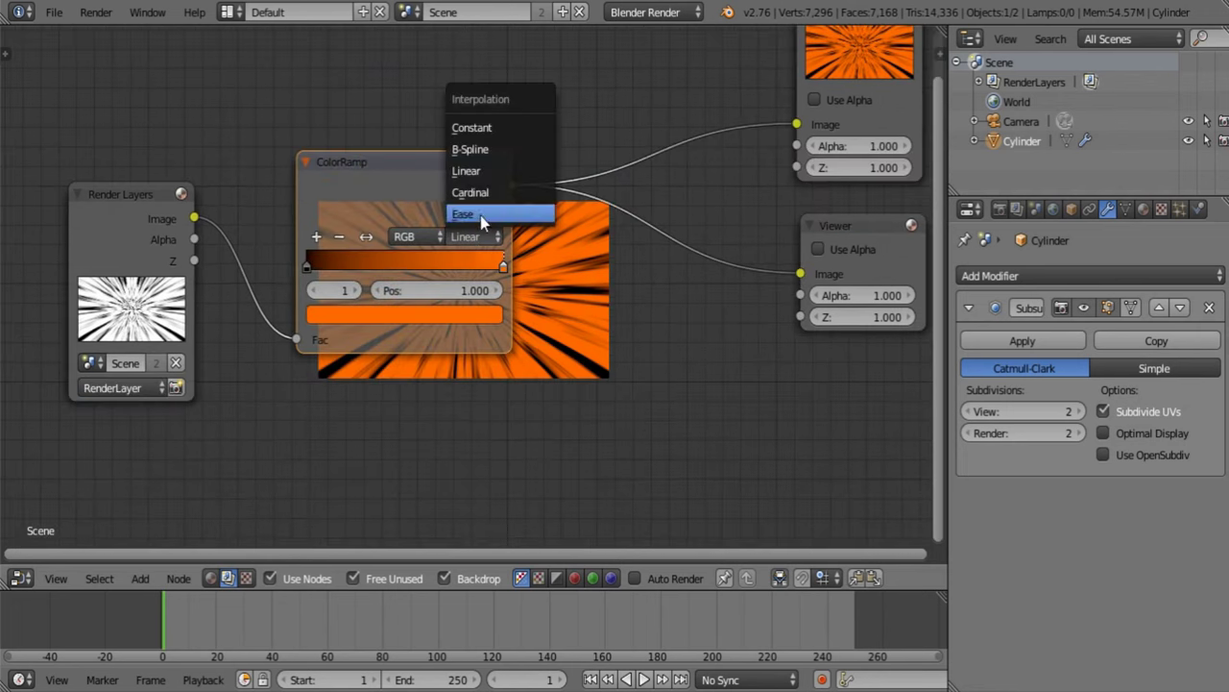
click(480, 215)
Add a second Viewer node below the orange ColorRamp and connect the Render Layers Z output to its Image input.
middle_drag(351, 278, 256, 108)
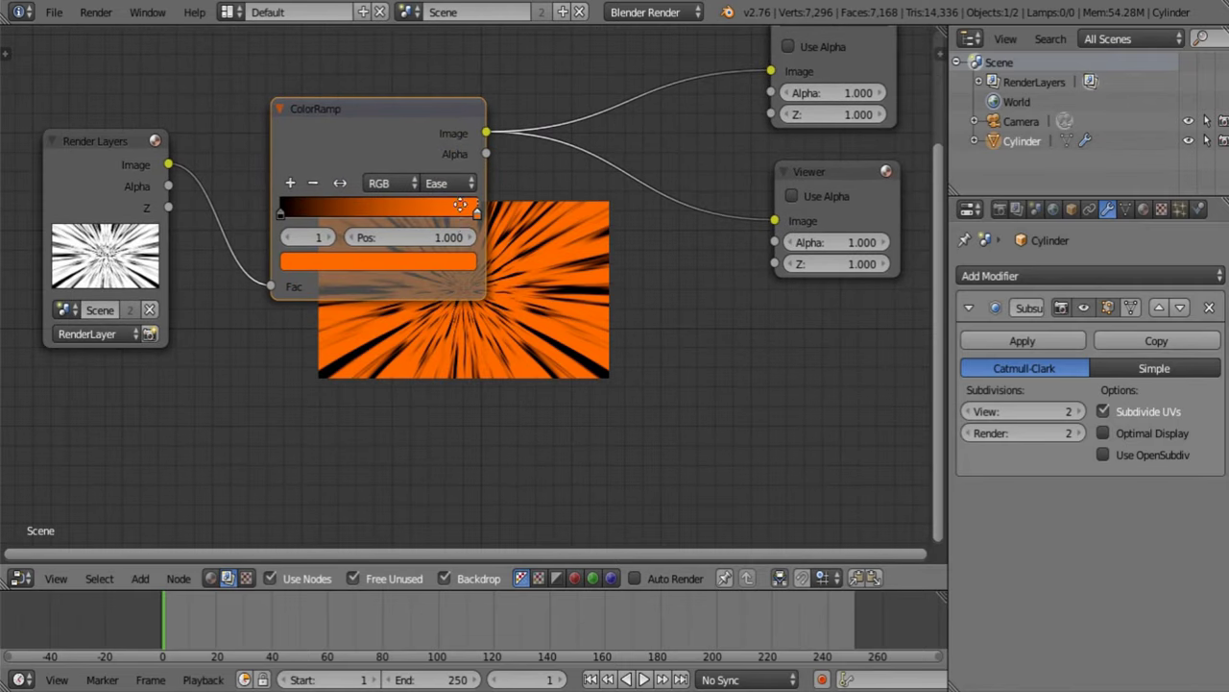
middle_drag(460, 205, 469, 113)
key(shift+a)
mouse_move(491, 237)
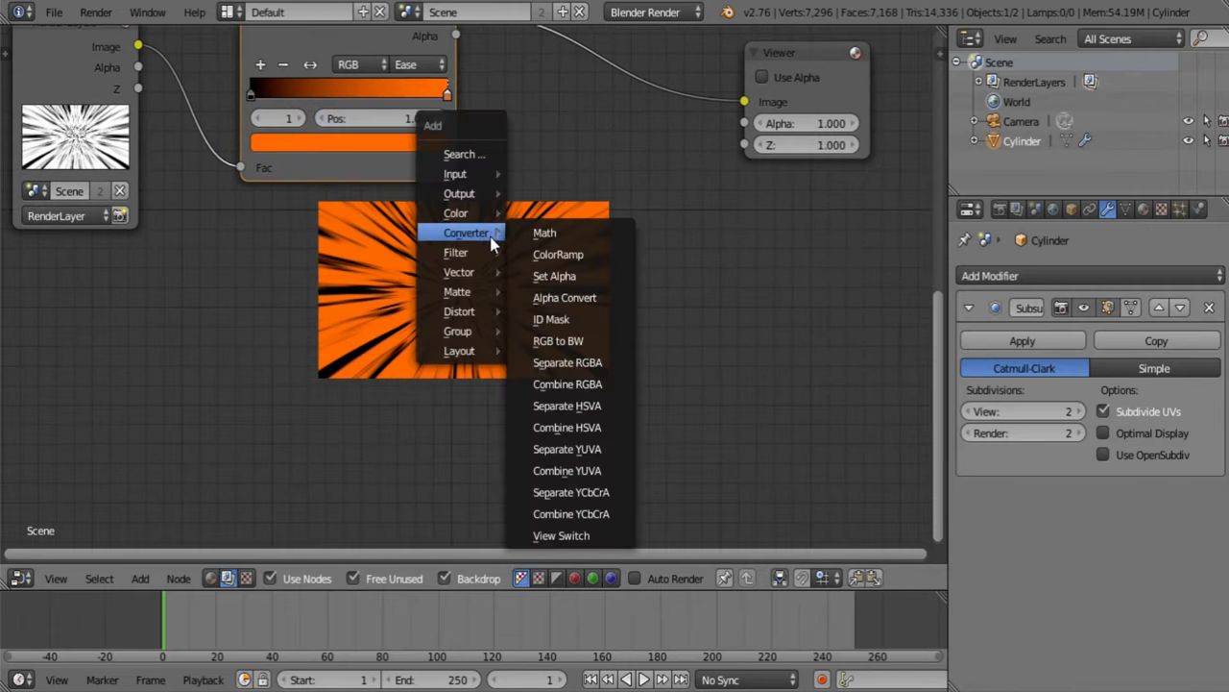
mouse_move(475, 257)
mouse_move(469, 195)
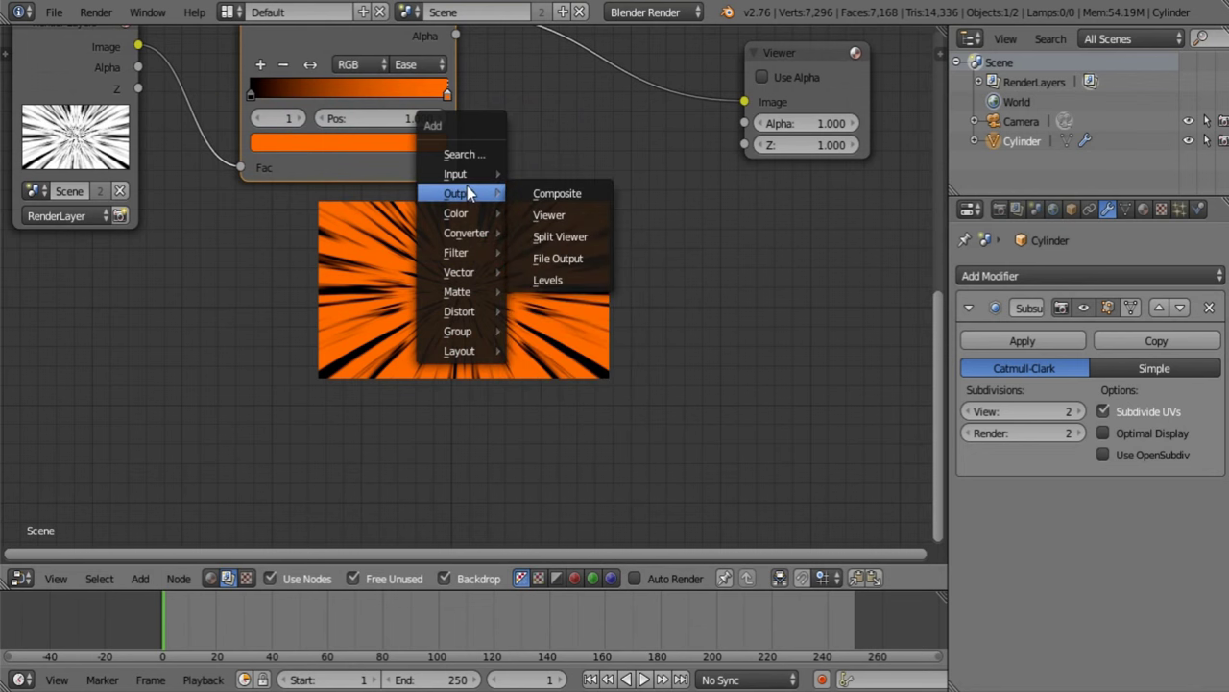
click(549, 215)
click(573, 288)
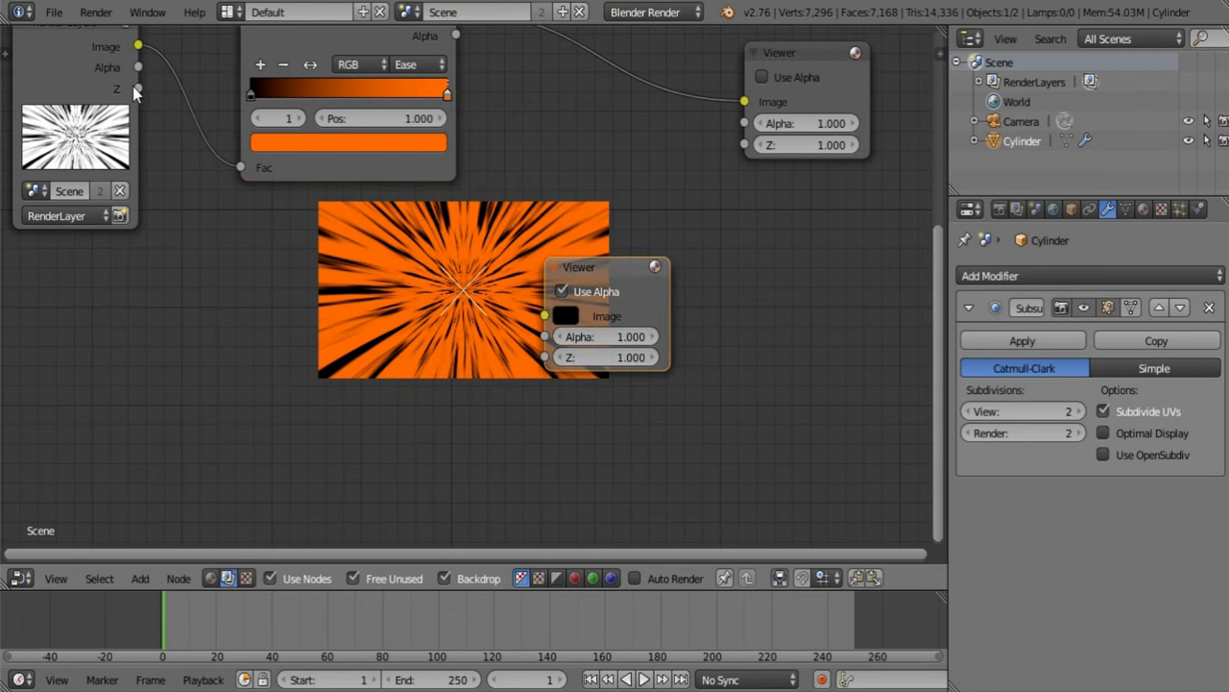
drag(138, 88, 544, 316)
Insert a Normalize node into the Z link to the second Viewer and move that Viewer farther away.
key(shift+a)
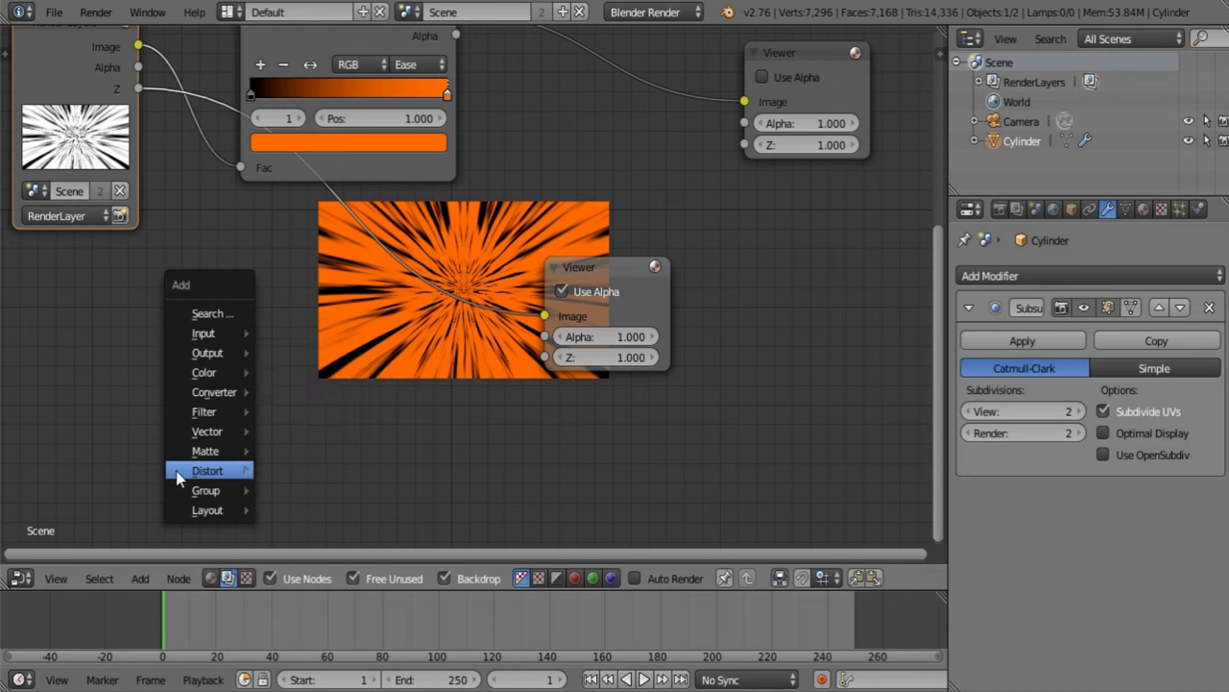
mouse_move(265, 434)
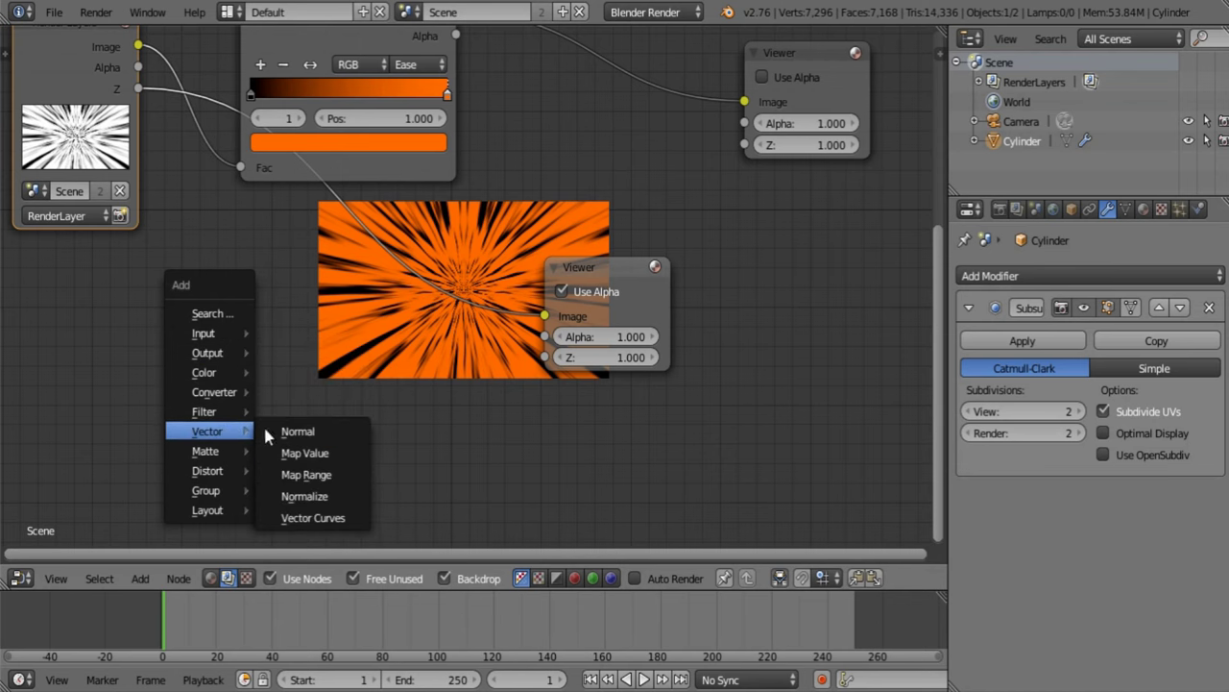
click(305, 495)
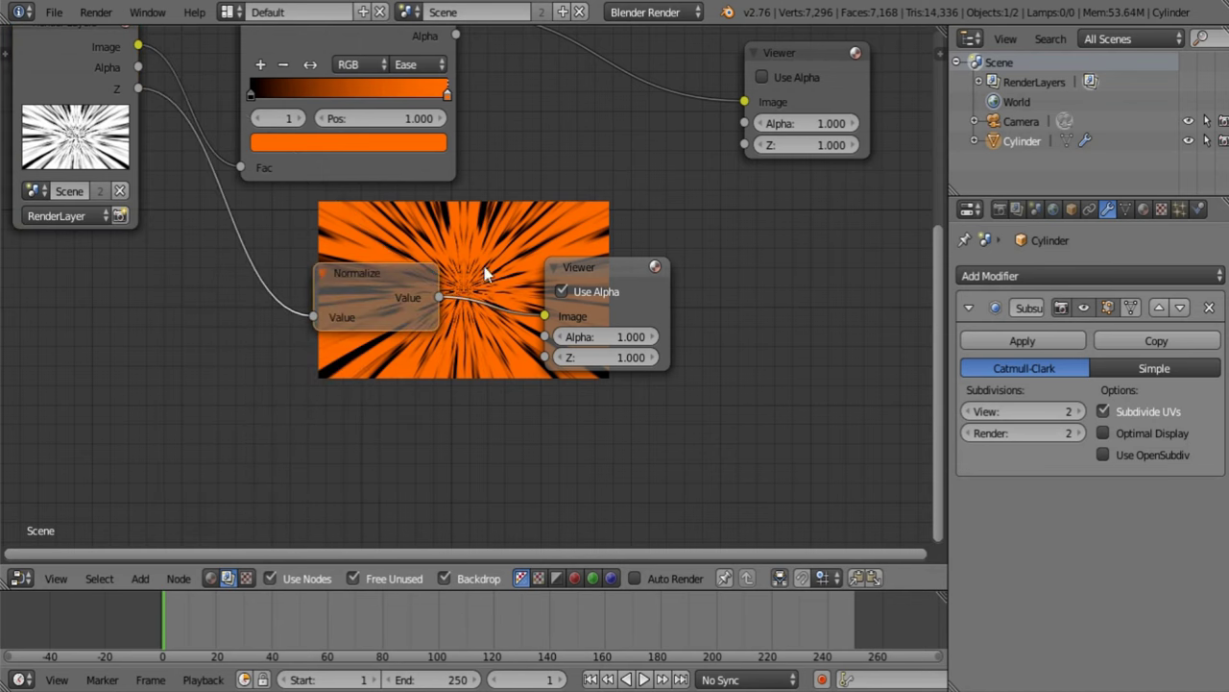
middle_drag(539, 266, 361, 399)
drag(417, 402, 696, 331)
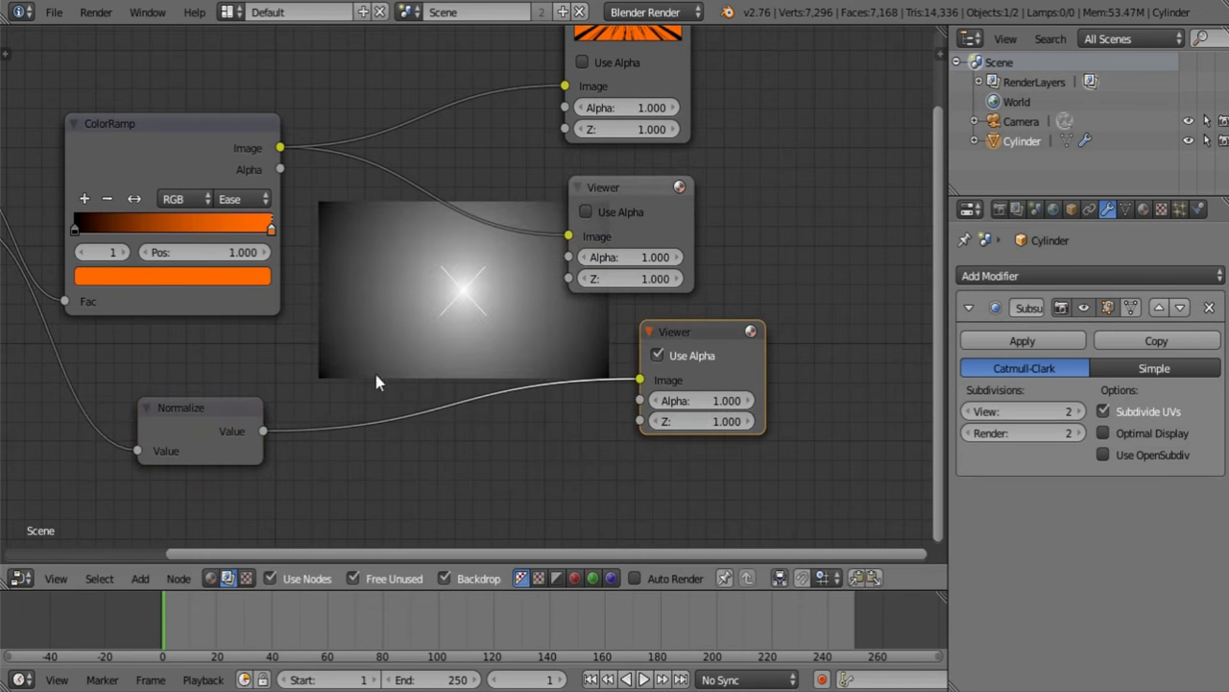
Insert a second ColorRamp node between Normalize and the second Viewer, and adjust its placement.
middle_drag(375, 381, 490, 381)
key(shift+a)
mouse_move(544, 248)
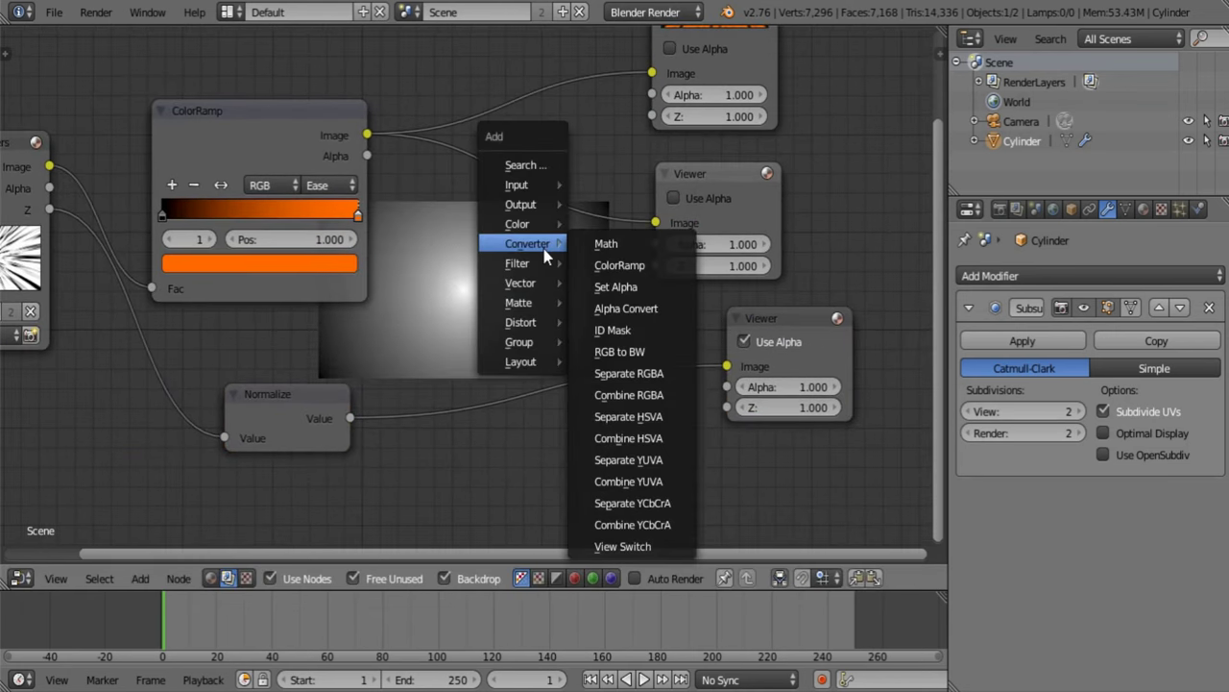
click(620, 265)
click(525, 325)
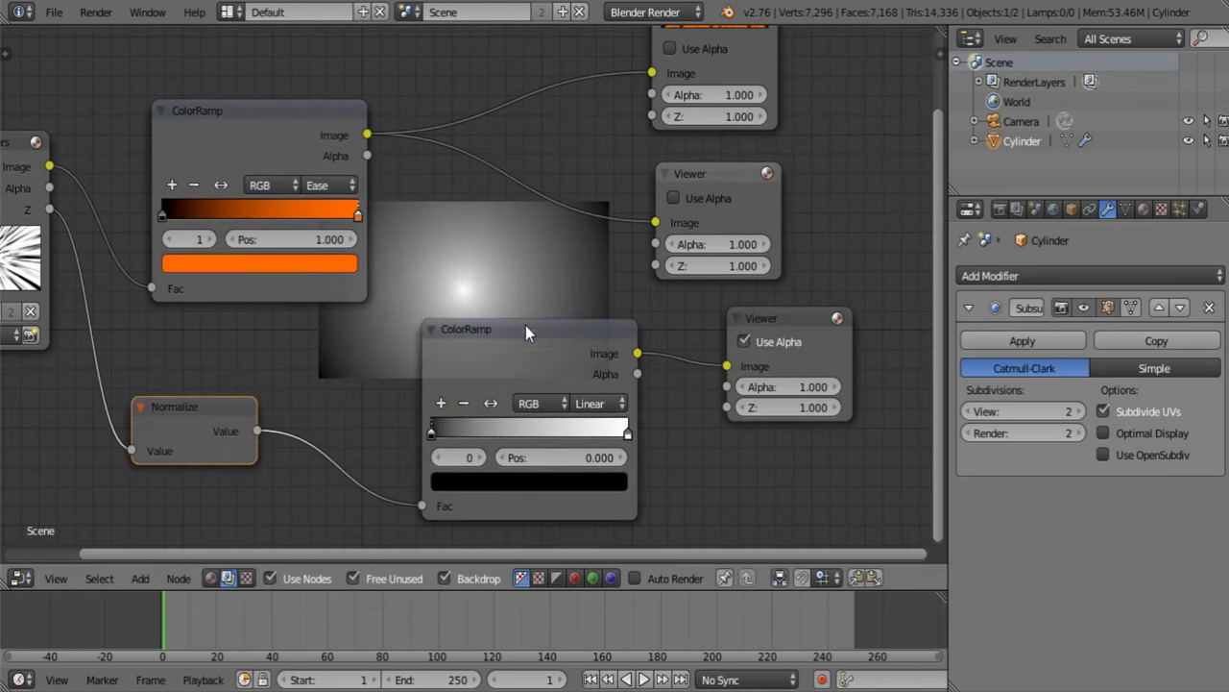
drag(525, 325, 459, 344)
Move both Viewer nodes and the Composite node away from the ColorRamps to make room for another node.
middle_drag(593, 333, 331, 352)
drag(496, 341, 734, 333)
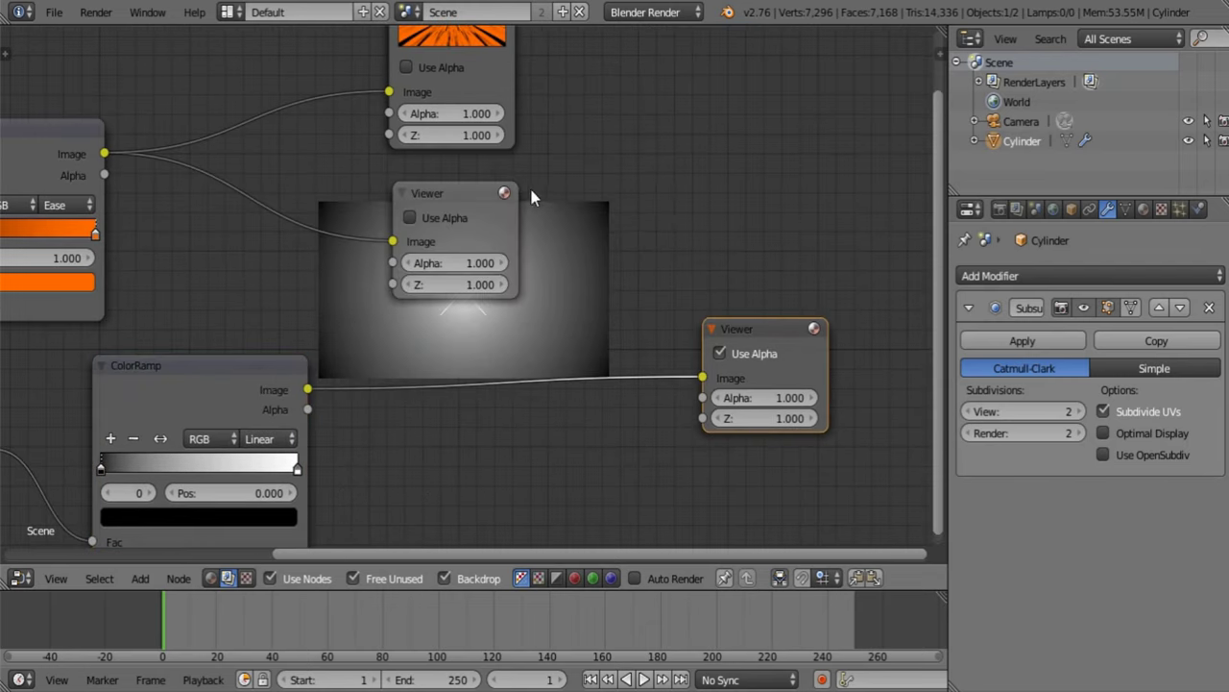
drag(478, 195, 796, 139)
middle_drag(491, 31, 466, 174)
drag(452, 165, 817, 127)
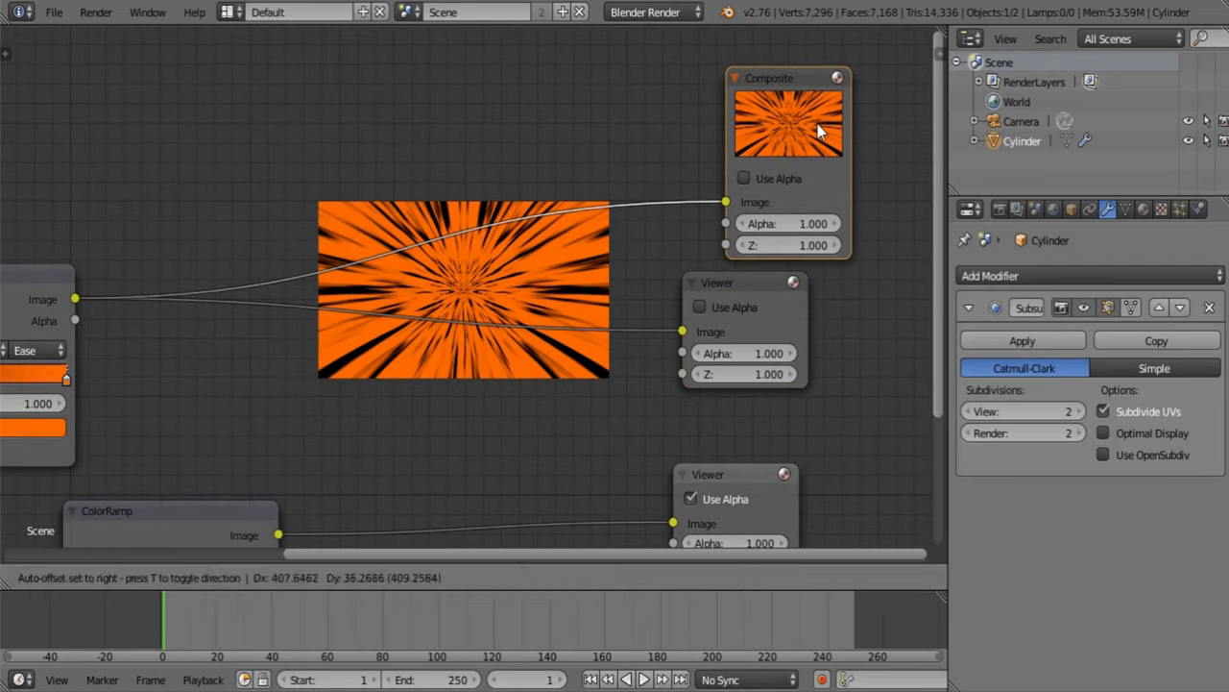
Insert a Mix node between the black-and-white ColorRamp and its Viewer, and connect the orange ColorRamp's Image output to it.
middle_drag(554, 308, 610, 170)
key(shift+a)
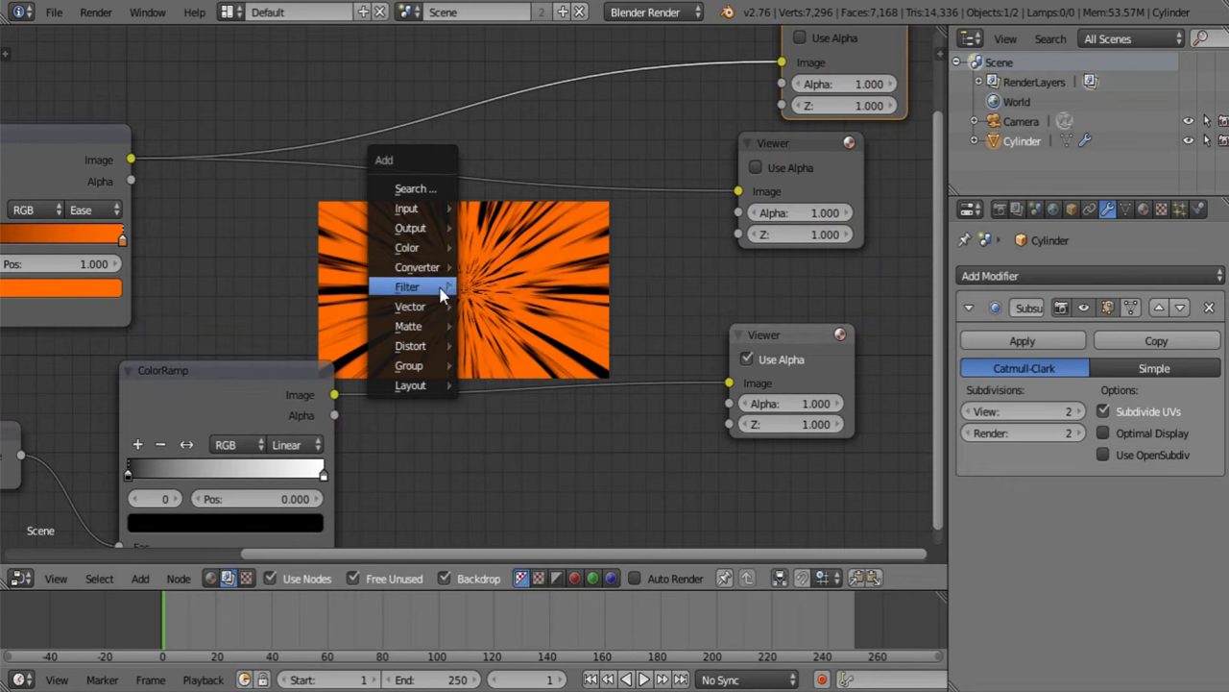
mouse_move(430, 255)
click(490, 248)
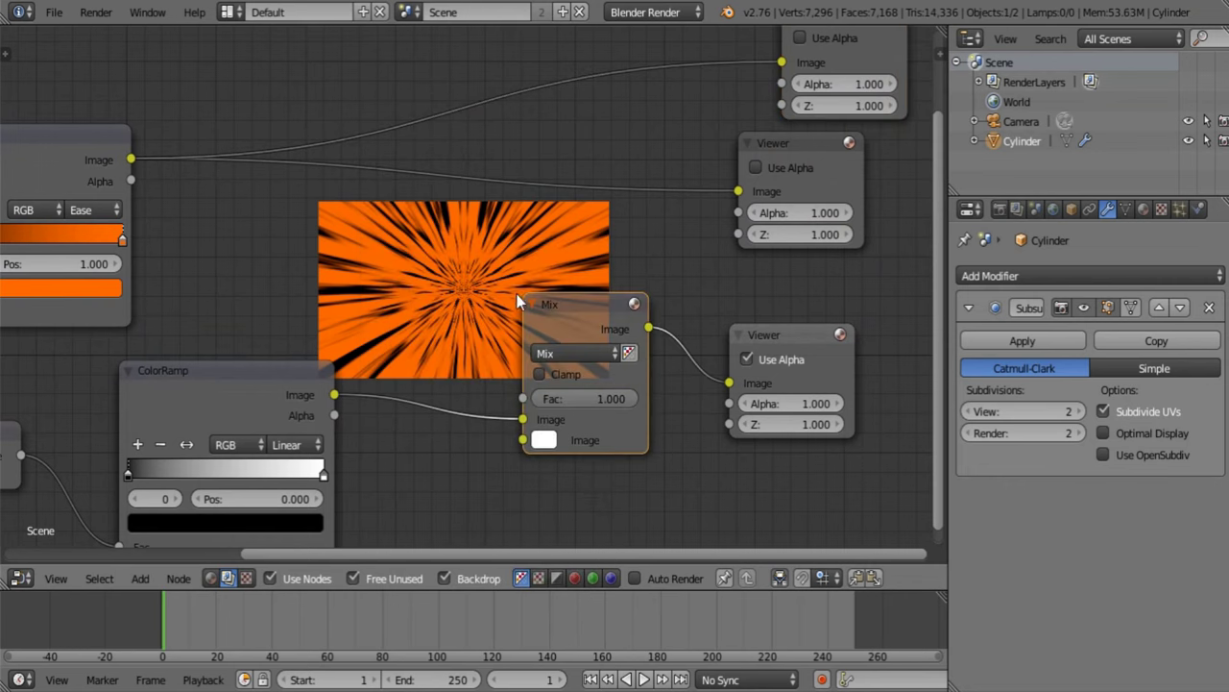
click(517, 294)
middle_drag(487, 359, 506, 307)
drag(150, 106, 542, 386)
Set the Mix node's blend mode to Overlay and its Fac to 20.
click(595, 298)
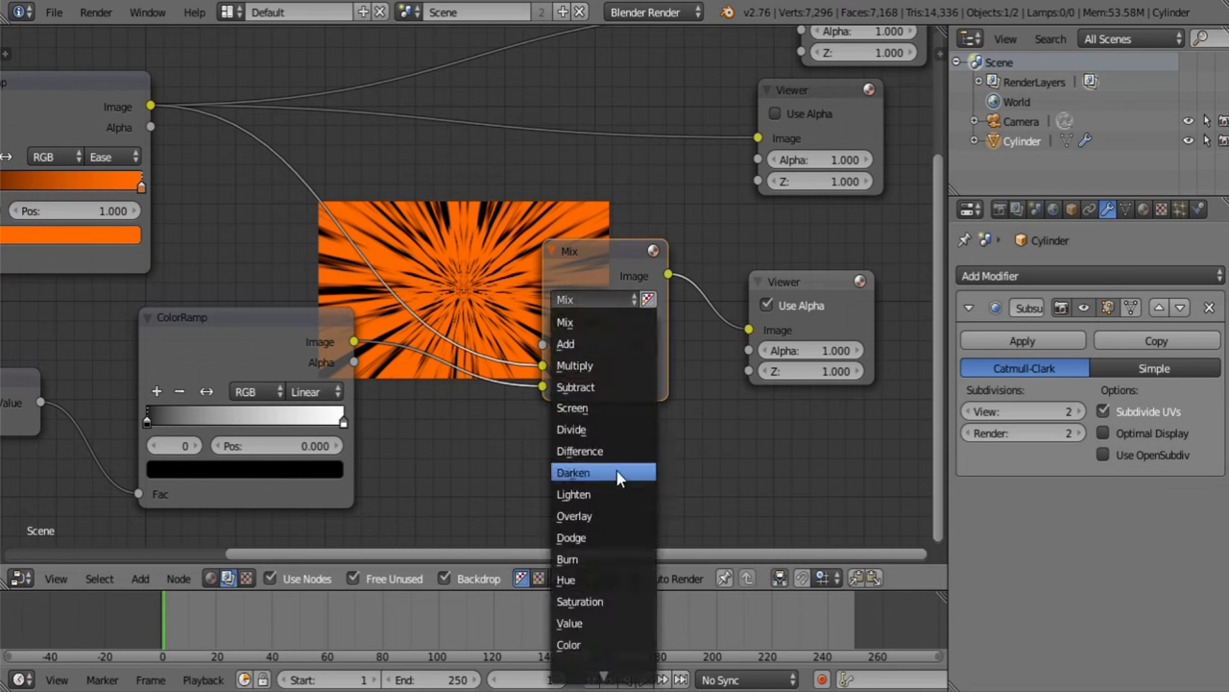
click(615, 518)
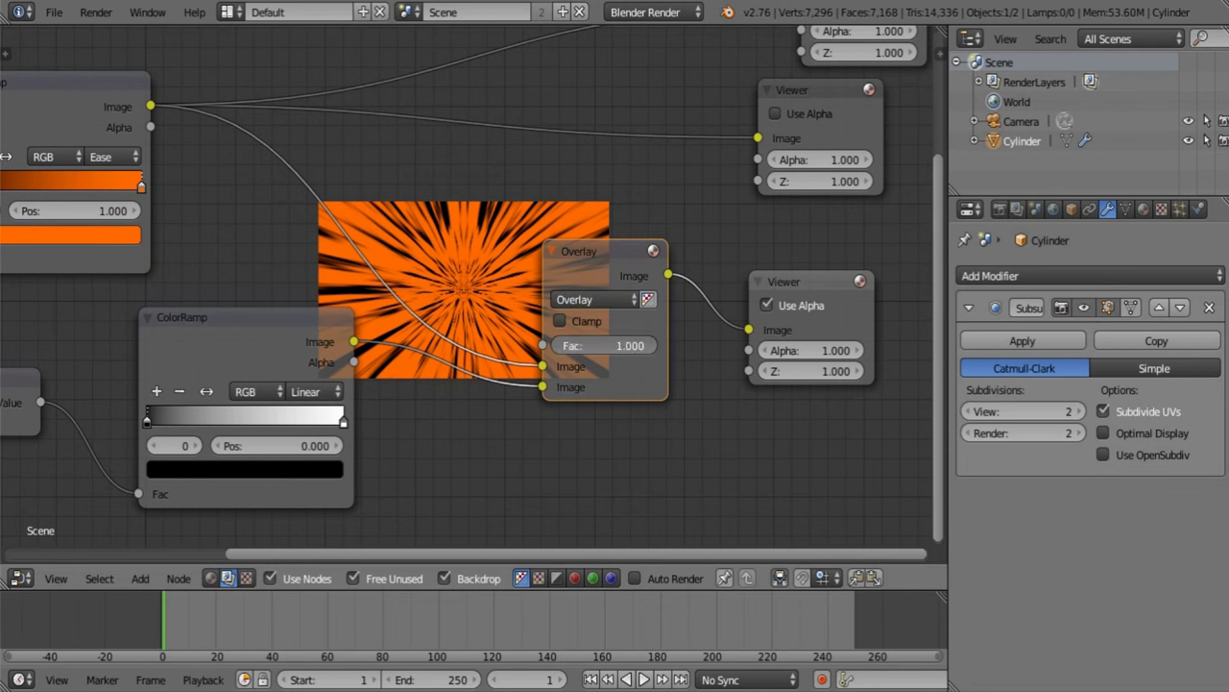
text(20)
key(Return)
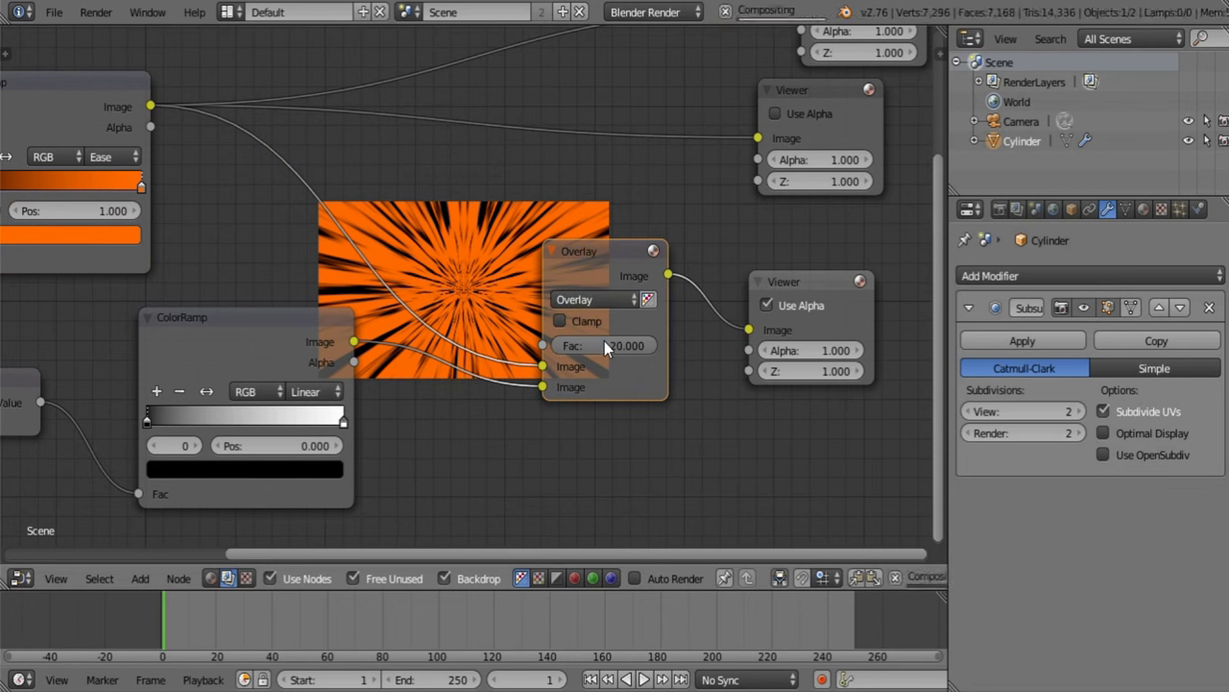
Reposition the Overlay node and the black-and-white ColorRamp, enable Clamp on the Overlay node, and select the lower Viewer.
drag(582, 254, 534, 215)
middle_drag(287, 385, 346, 367)
drag(348, 326, 350, 363)
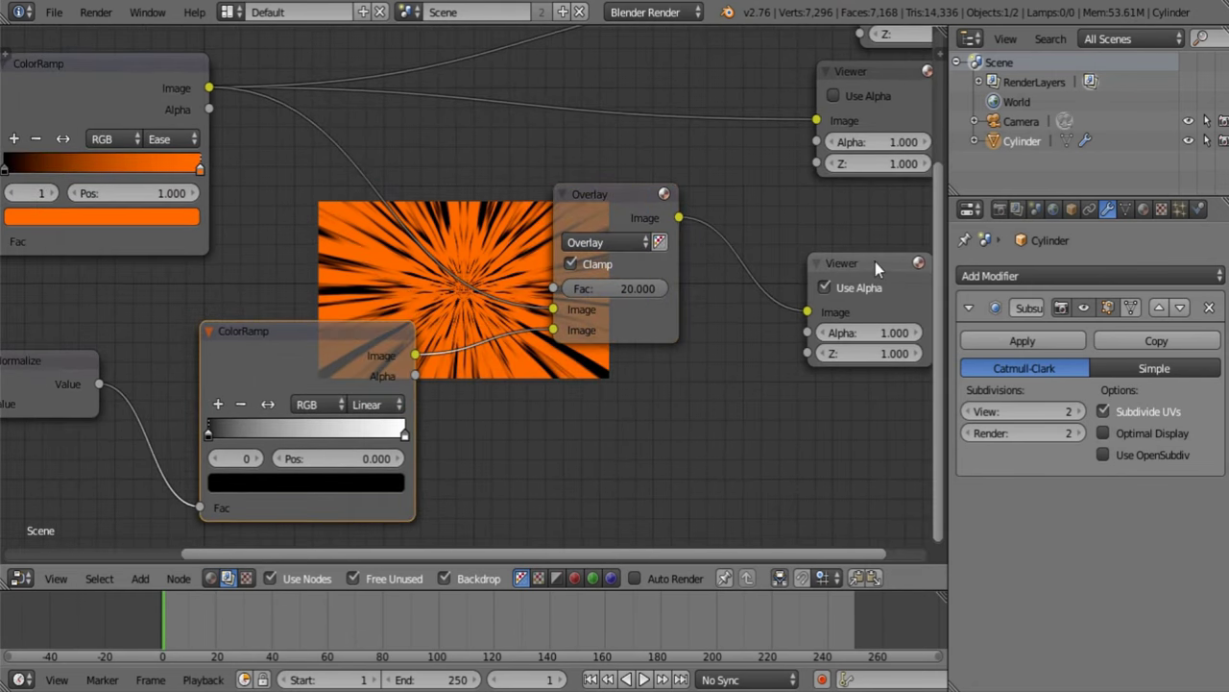
click(875, 263)
middle_drag(319, 335, 367, 255)
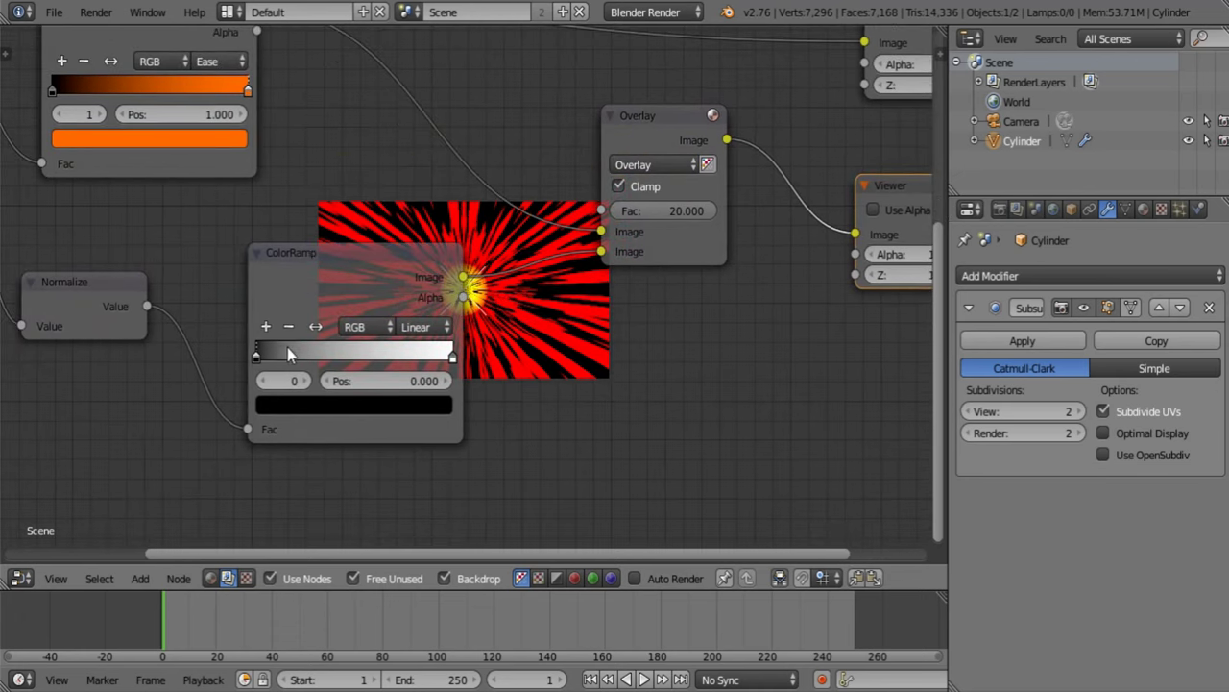
Set the black stop of the depth ColorRamp to R 0.5 and G 0.5, entering 5 for B.
click(257, 353)
click(331, 404)
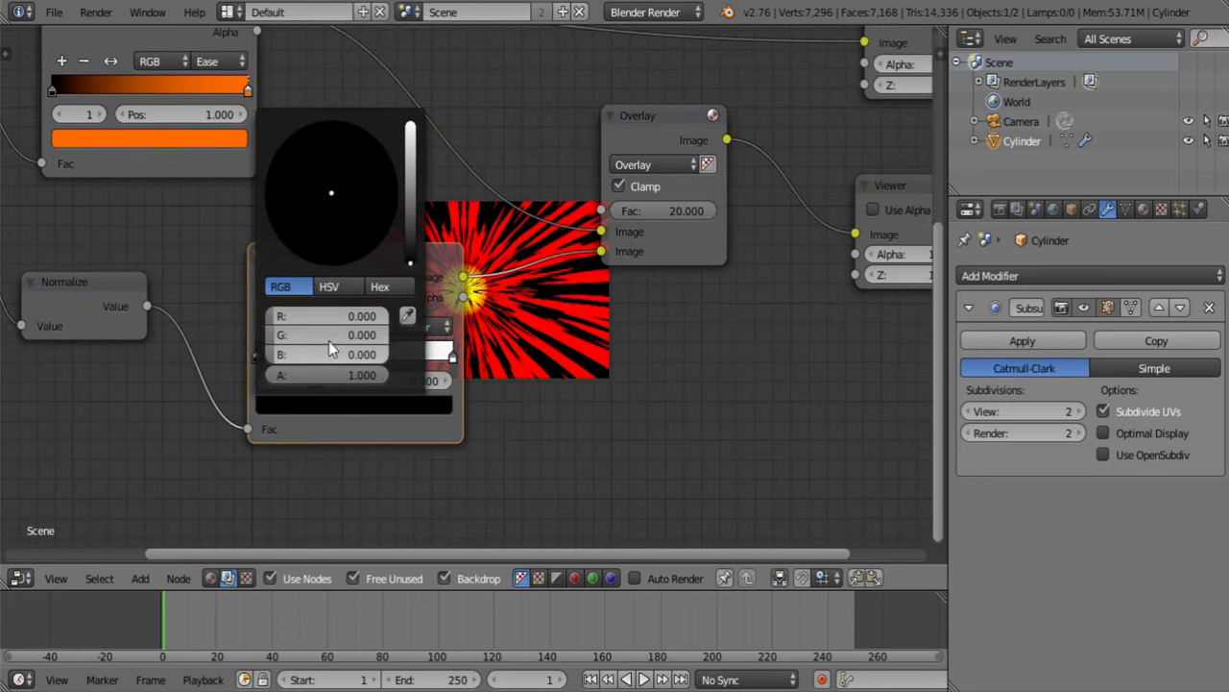
text(.5)
key(Tab)
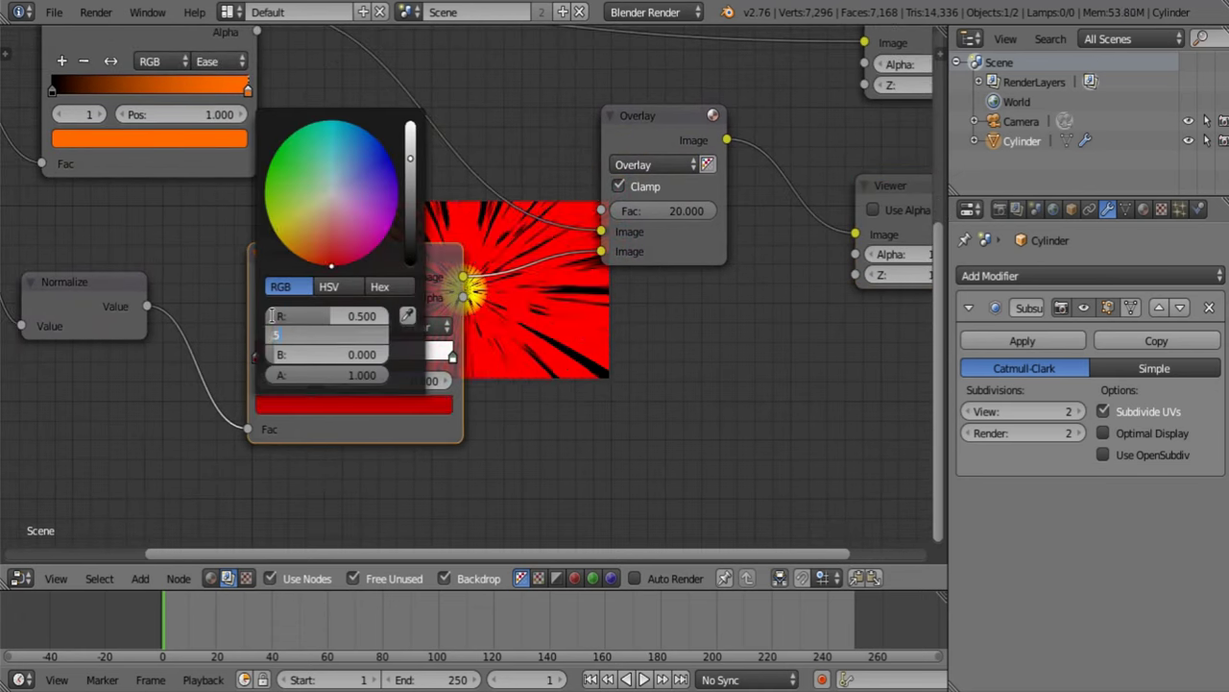
text(.5)
key(Tab)
text(5)
key(Return)
Correct the same ColorRamp stop's blue value to 0.5 to make it neutral grey.
scroll(538, 374, up, 1)
middle_drag(445, 150, 467, 288)
scroll(519, 329, up, 1)
middle_drag(478, 401, 490, 361)
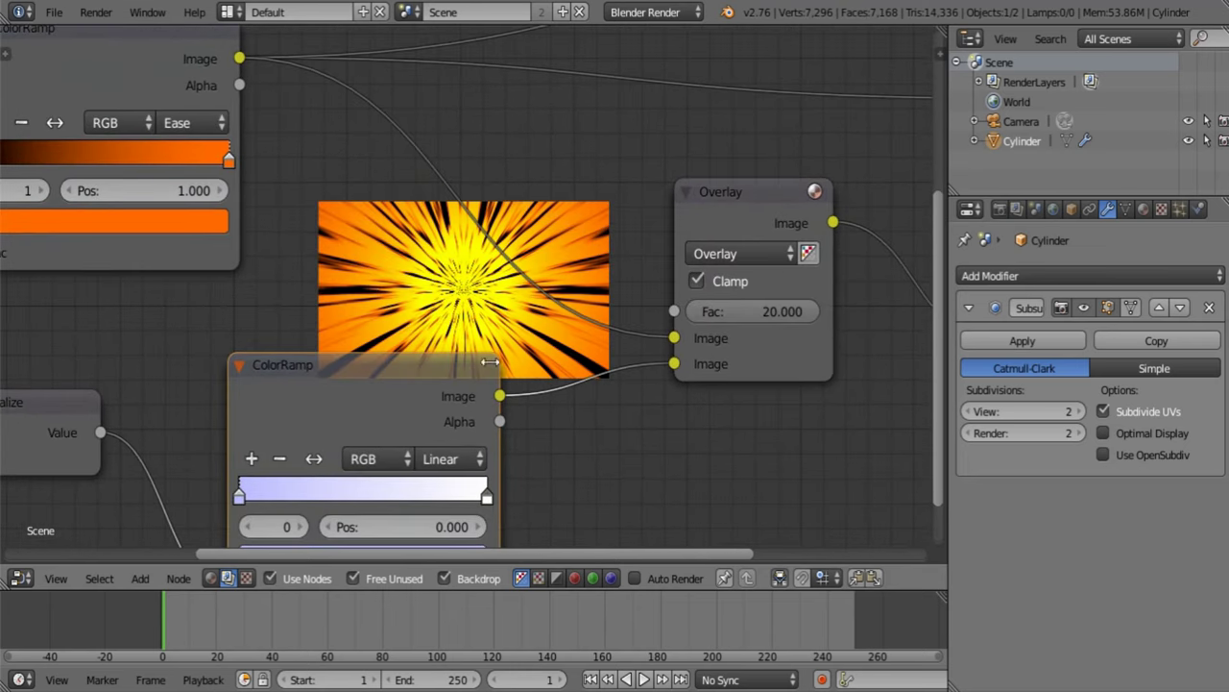
middle_drag(440, 478, 445, 413)
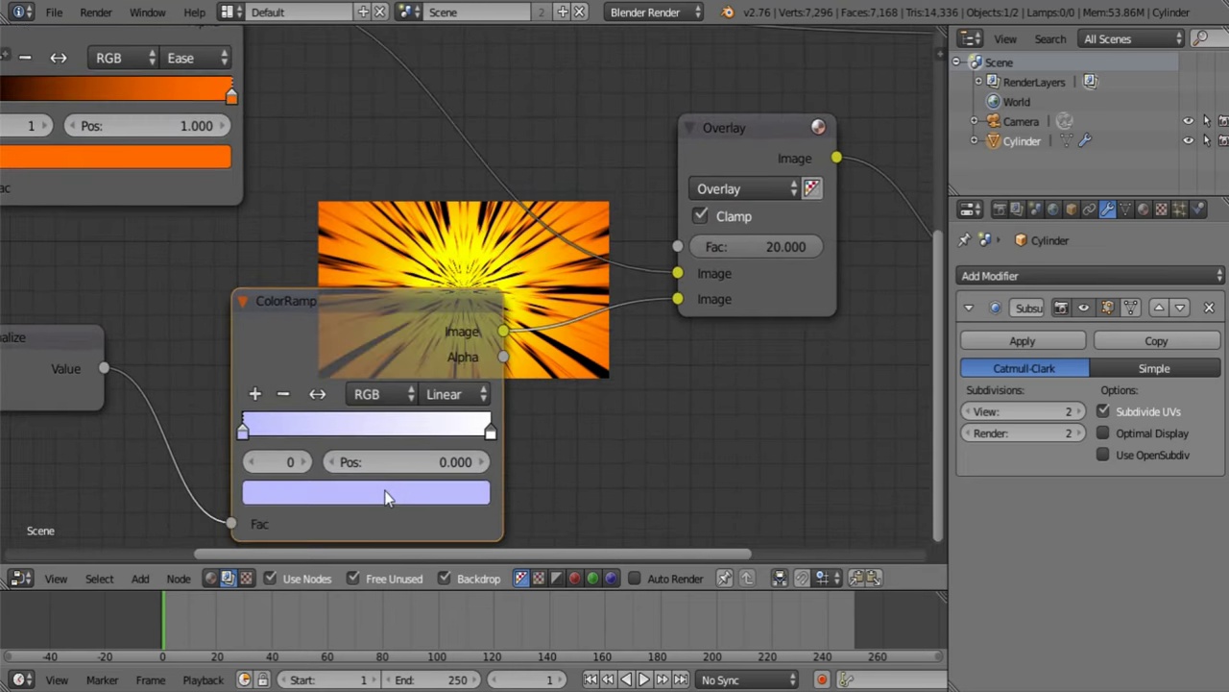
click(387, 494)
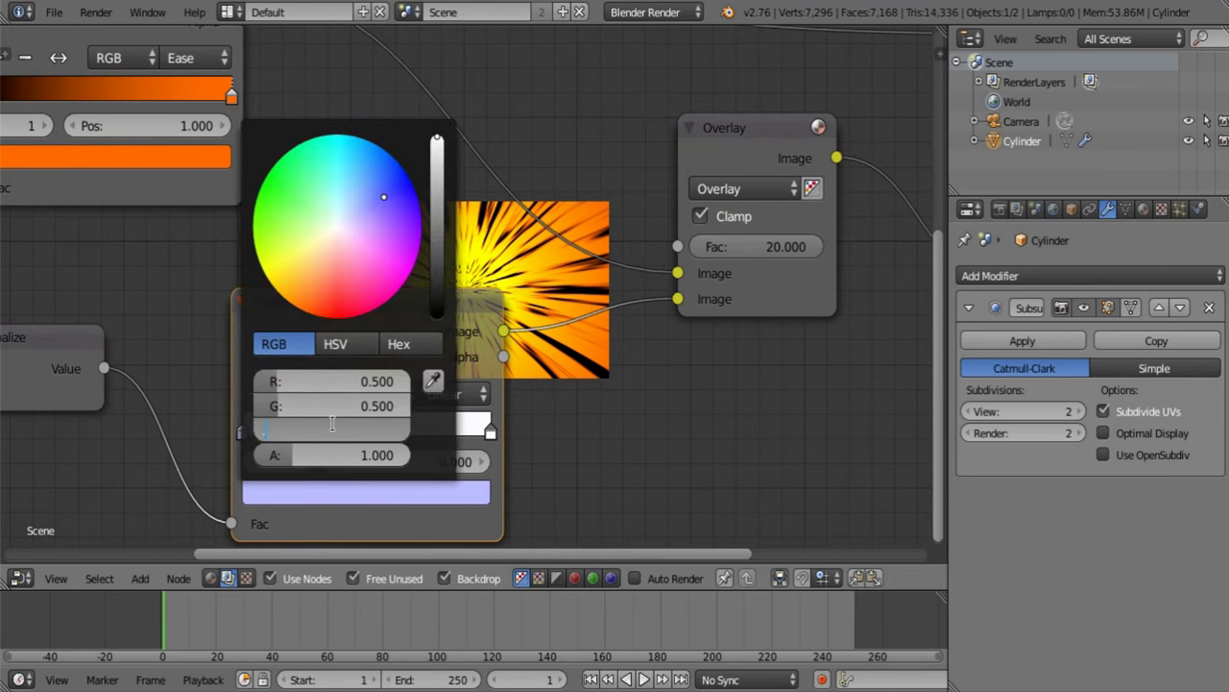
text(0.5)
key(Return)
middle_drag(525, 397, 520, 416)
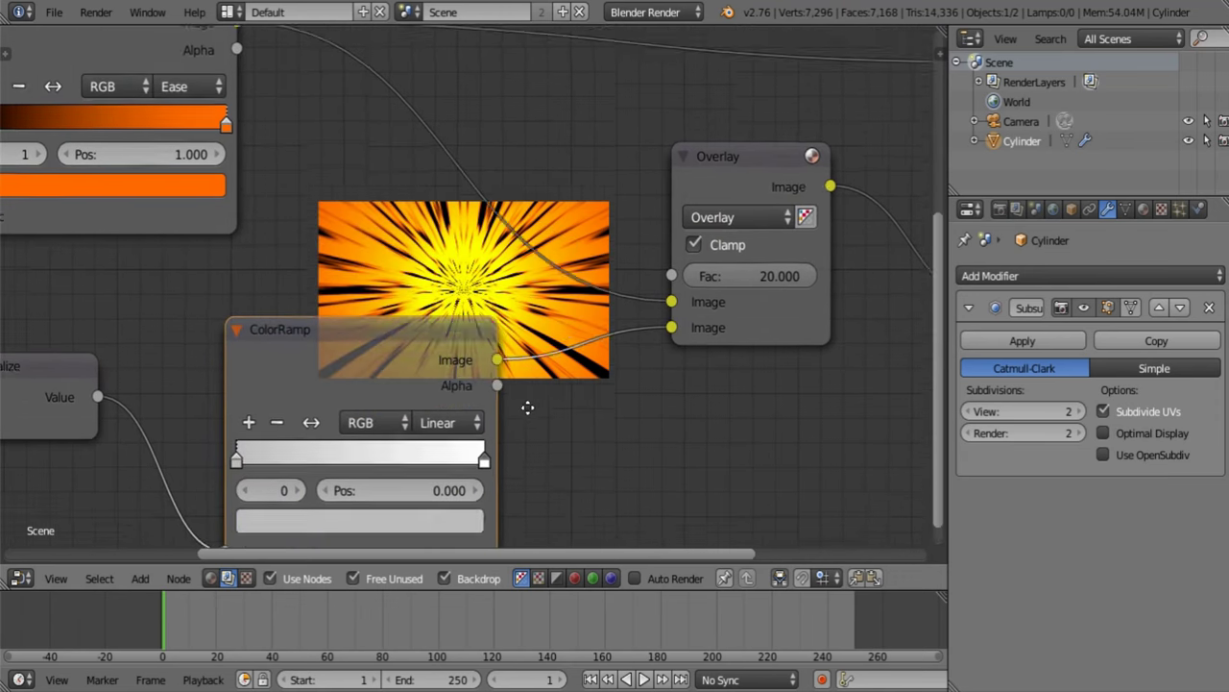
Fine-tune the depth ColorRamp's stops, moving the grey one slightly inward and the white one to position 0.691.
drag(485, 450, 452, 449)
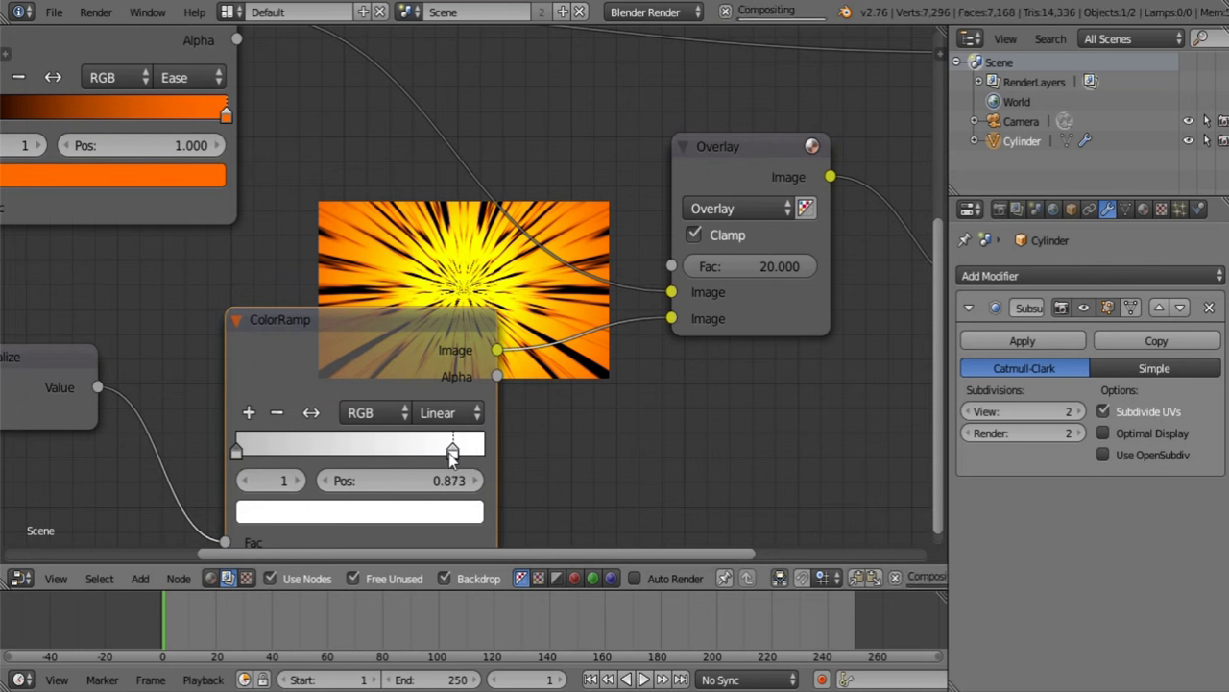
drag(237, 447, 242, 446)
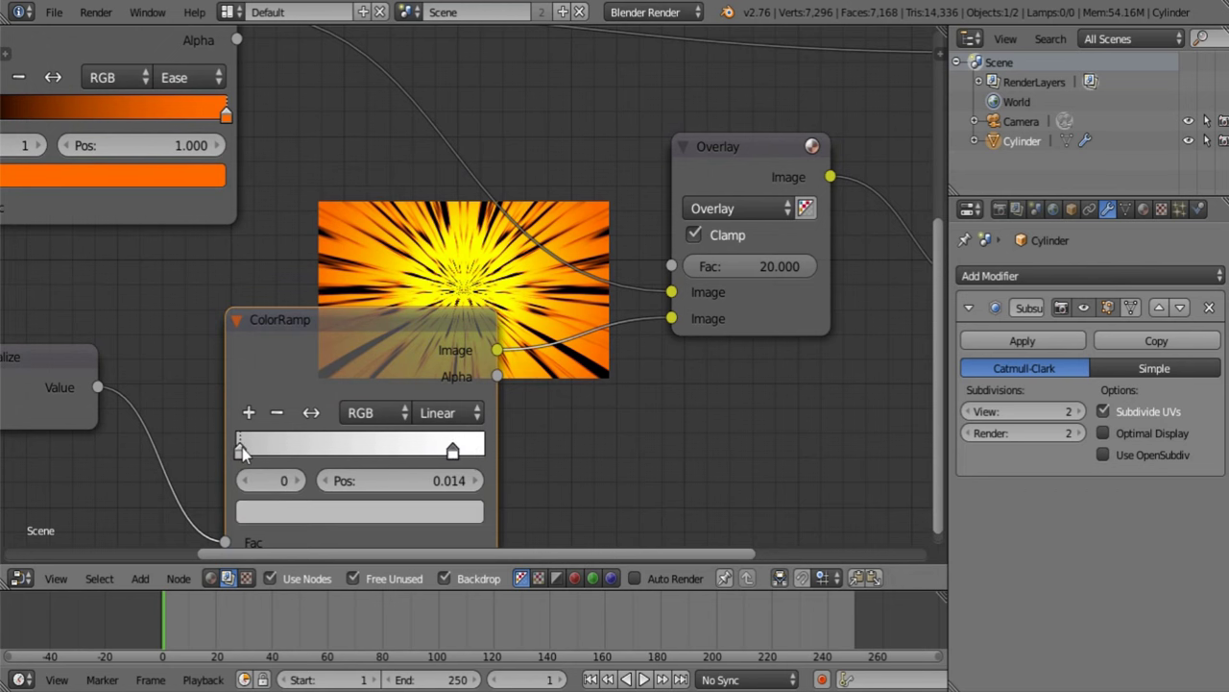
drag(452, 448, 412, 449)
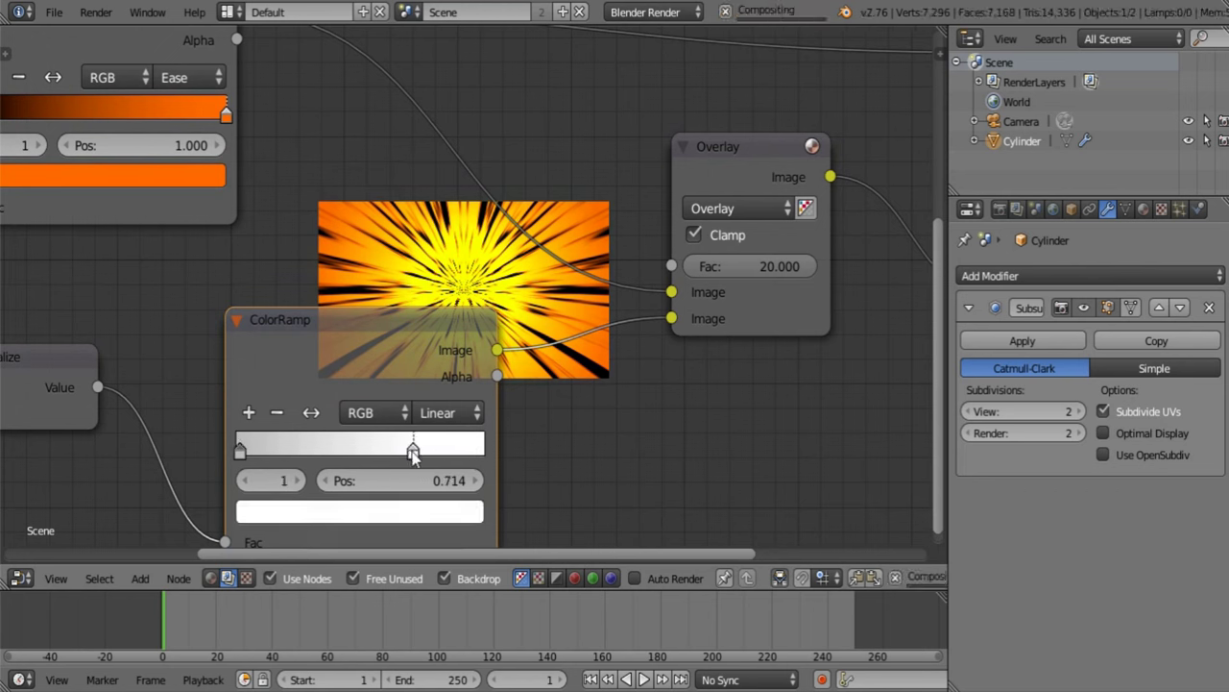
click(241, 448)
drag(243, 447, 245, 449)
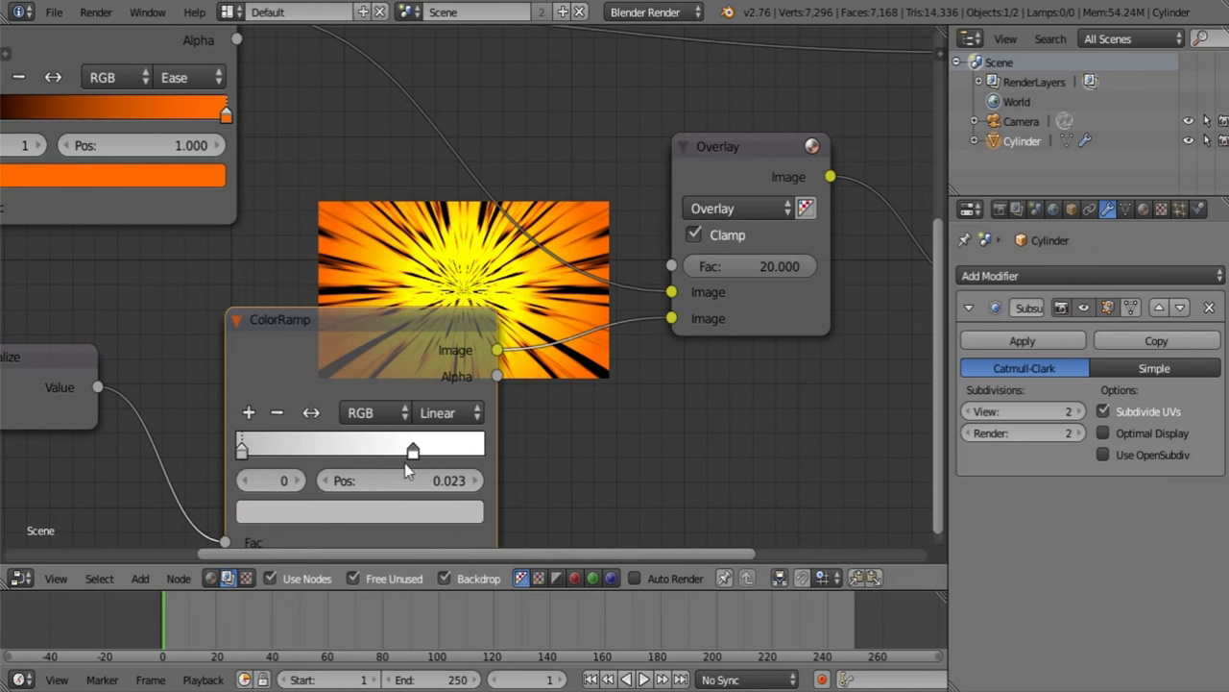
mouse_move(411, 450)
mouse_down()
mouse_move(382, 448)
mouse_move(433, 451)
mouse_move(419, 455)
mouse_up()
drag(244, 446, 247, 446)
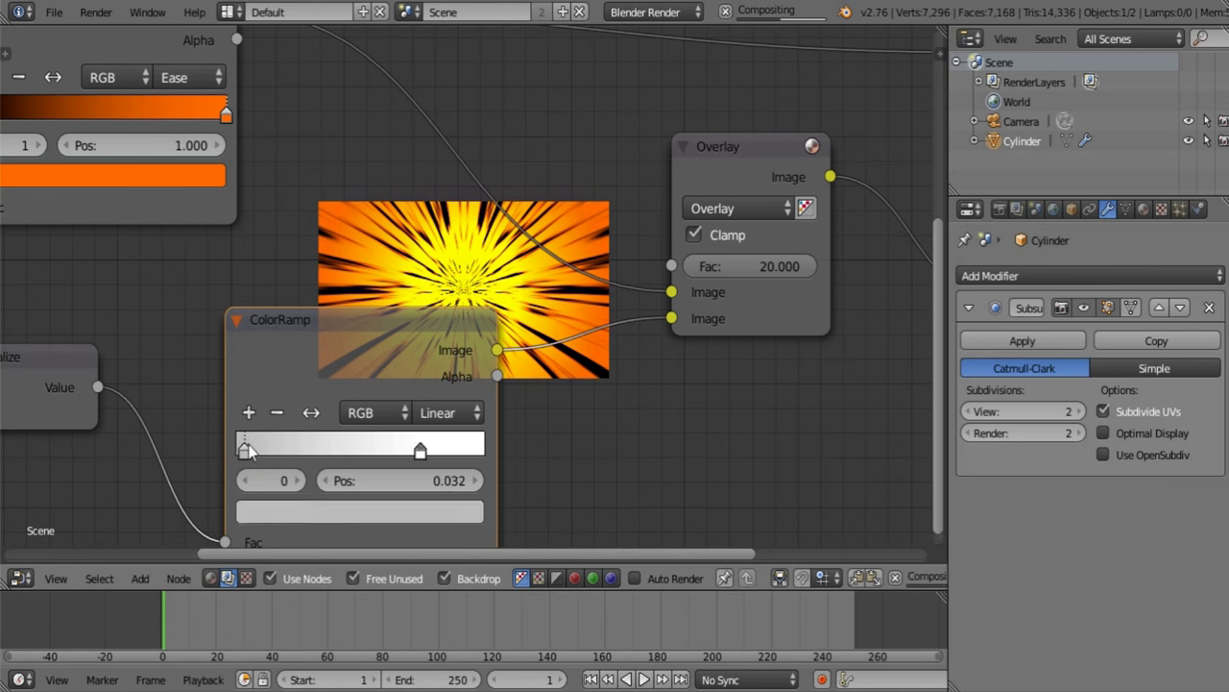
drag(419, 449, 407, 448)
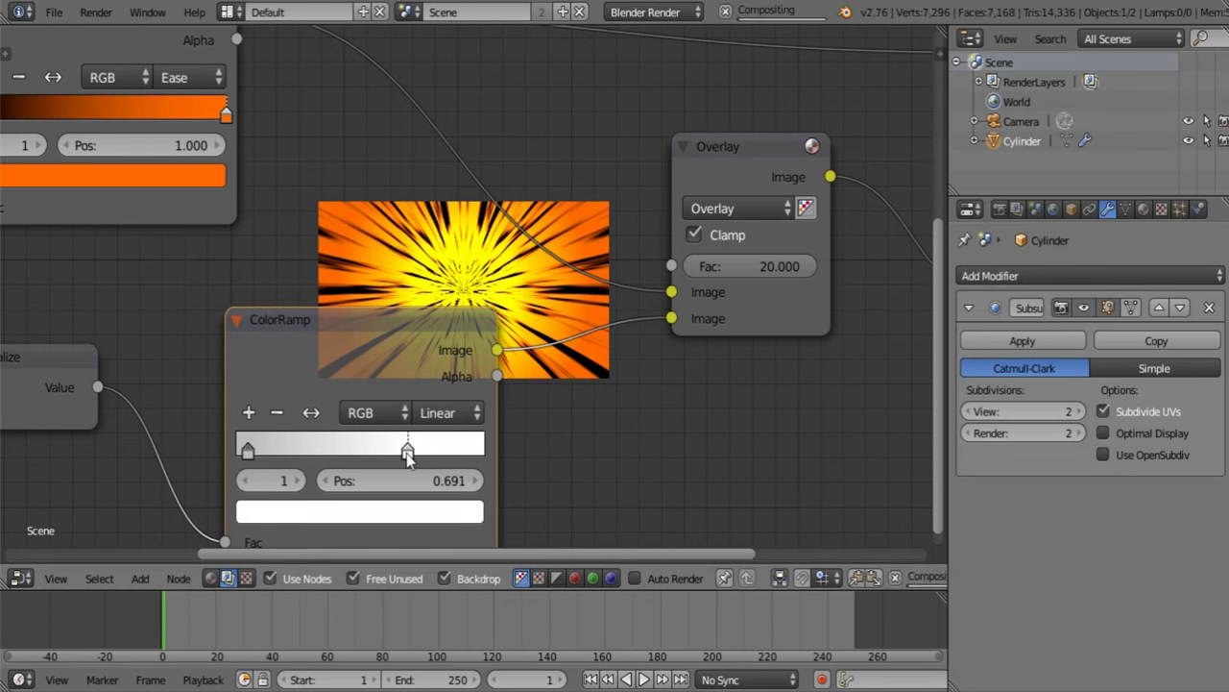
Set the depth ColorRamp's interpolation to Ease and return its grey stop to position 0.
click(455, 415)
click(434, 365)
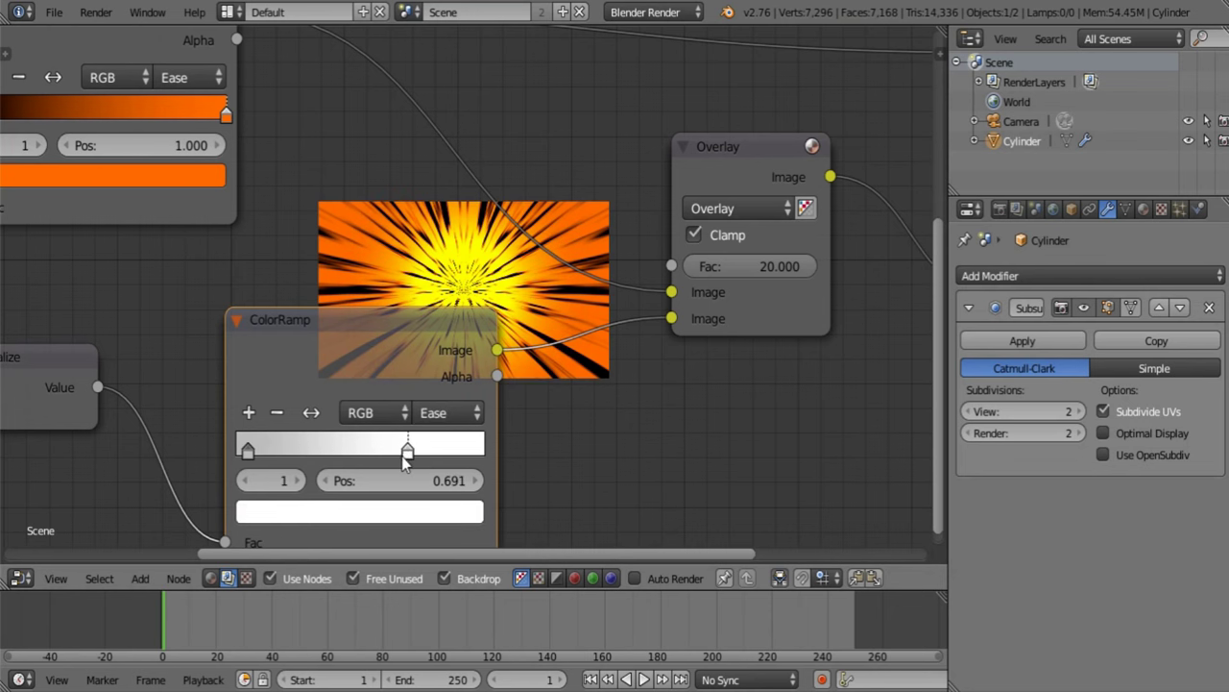
drag(248, 452, 235, 452)
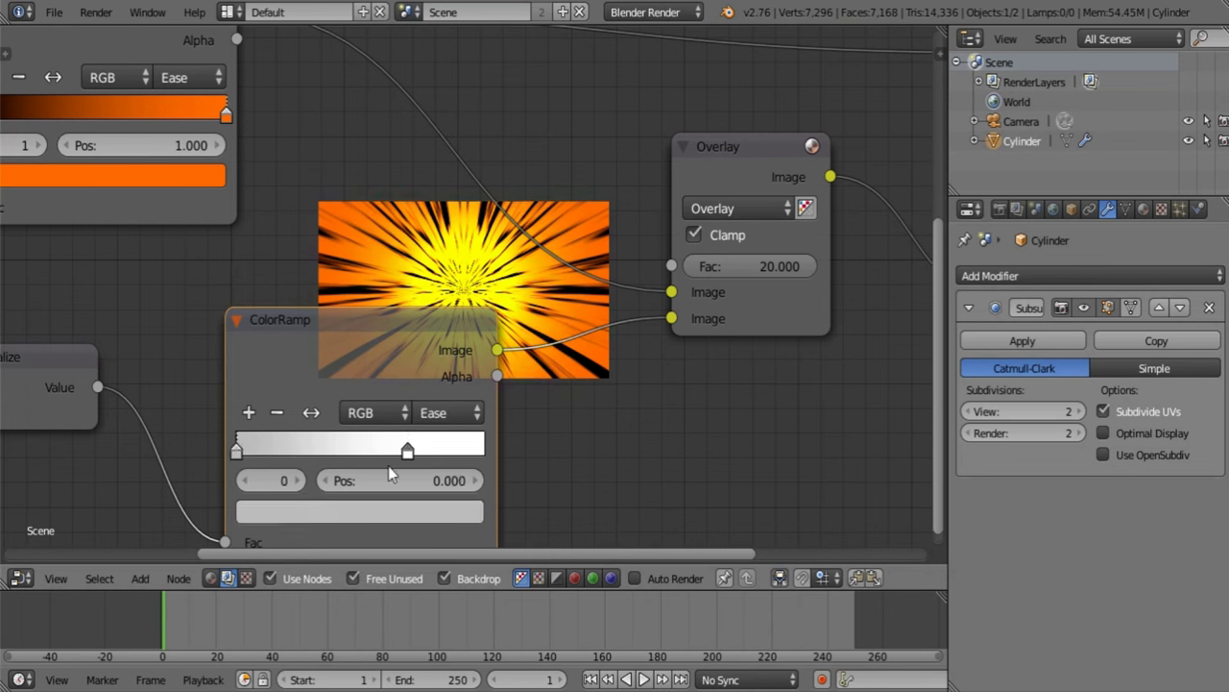
mouse_move(408, 451)
mouse_down()
mouse_move(378, 444)
mouse_move(406, 447)
mouse_up()
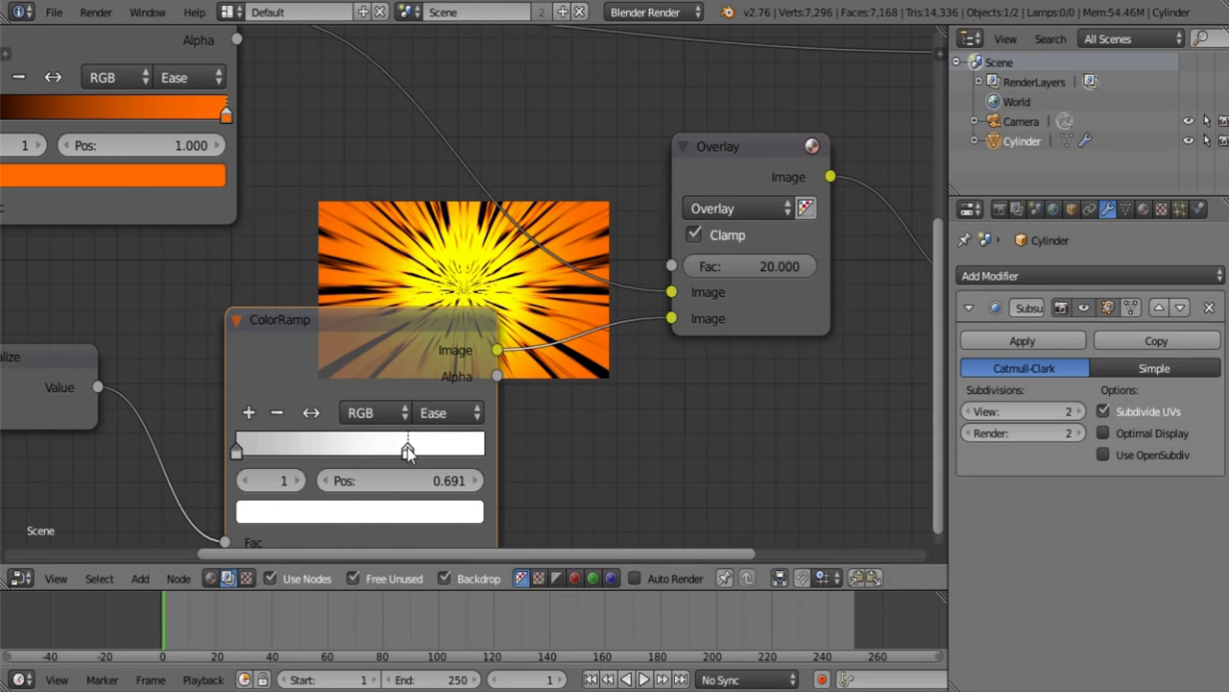
Spread the Overlay node and its Viewer apart, and set the Overlay node's Fac to 50.
scroll(599, 391, down, 2)
middle_drag(599, 385, 294, 409)
drag(336, 245, 268, 235)
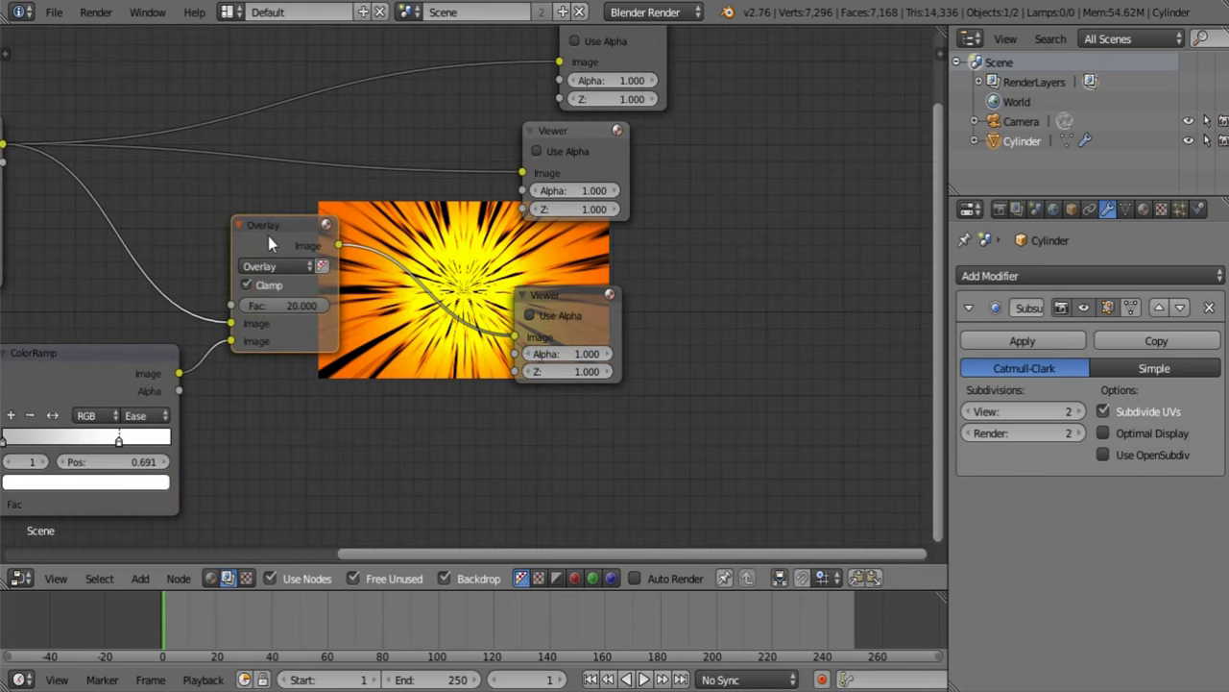
drag(570, 304, 732, 300)
scroll(289, 288, up, 2)
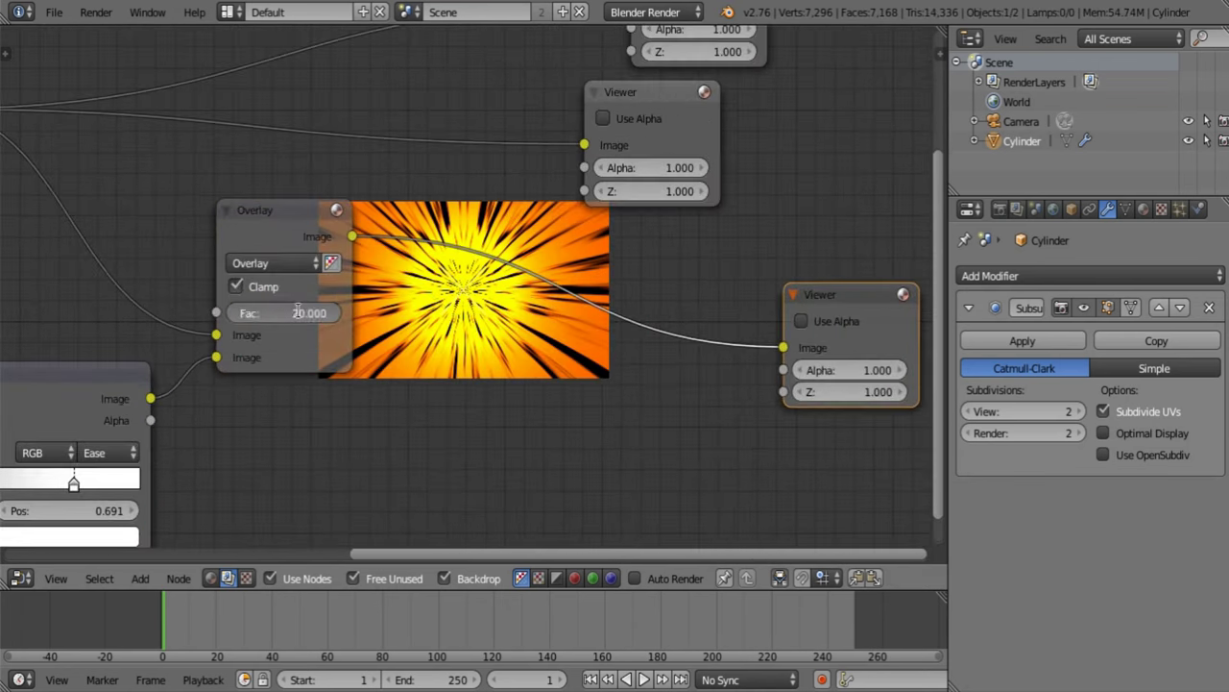
double_click(298, 311)
text(50)
key(Return)
Duplicate the Overlay node onto the link to the Viewer and connect the depth ColorRamp's Image output to its second Image input.
mouse_move(422, 311)
middle_down()
mouse_move(274, 273)
mouse_move(410, 299)
middle_up()
click(297, 216)
key(shift+d)
click(628, 305)
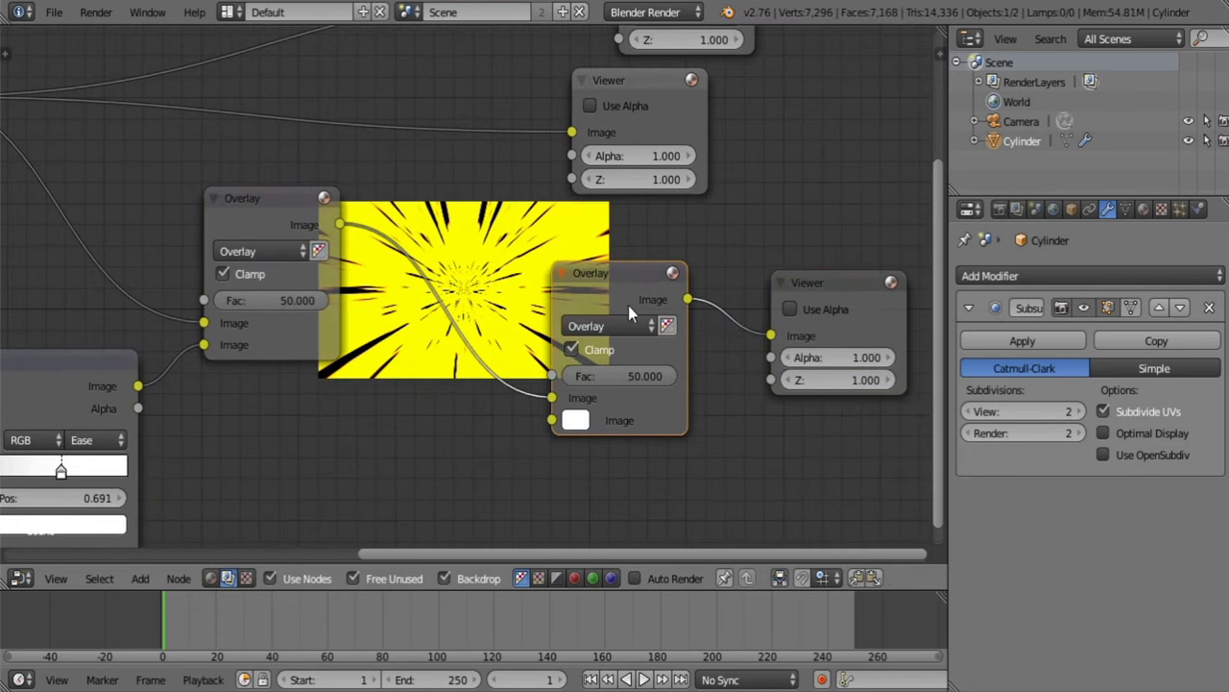
middle_drag(222, 421, 267, 384)
drag(184, 351, 598, 383)
Set the duplicated Overlay node's Fac to 1.
click(662, 335)
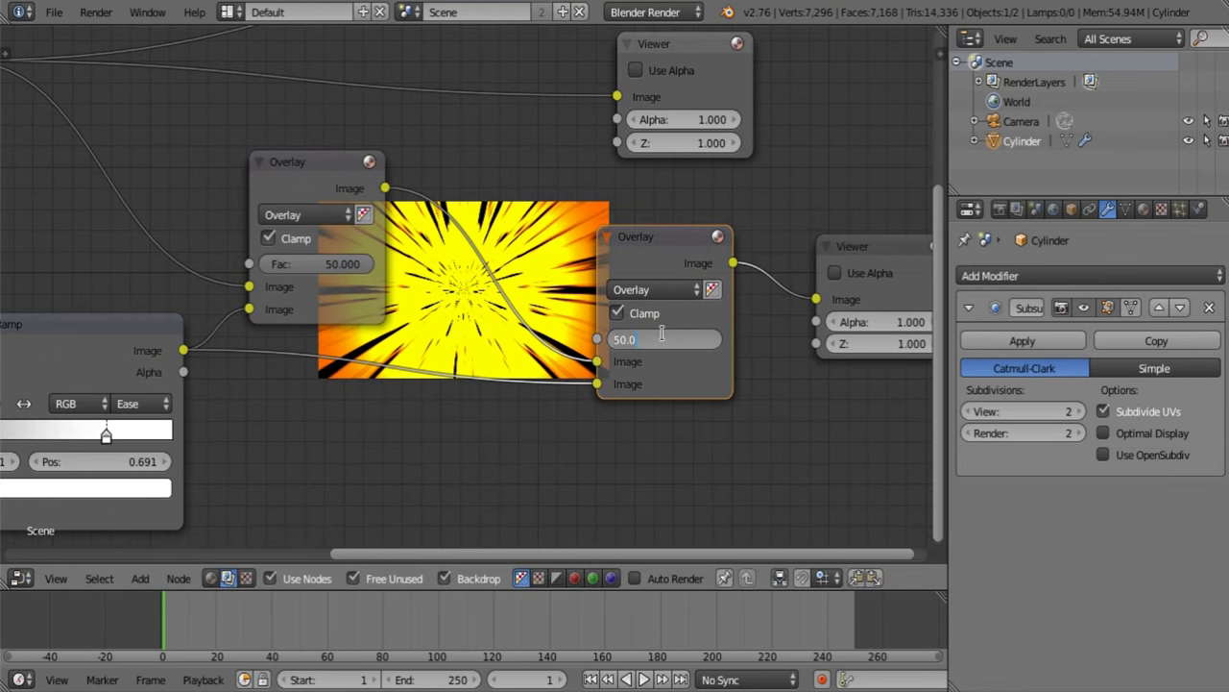
text(1)
key(Return)
Duplicate the grey-to-white ColorRamp and place the copy below the first Overlay node.
middle_drag(340, 543, 579, 379)
scroll(578, 379, down, 3)
middle_drag(310, 358, 369, 400)
click(400, 250)
key(shift+d)
click(587, 384)
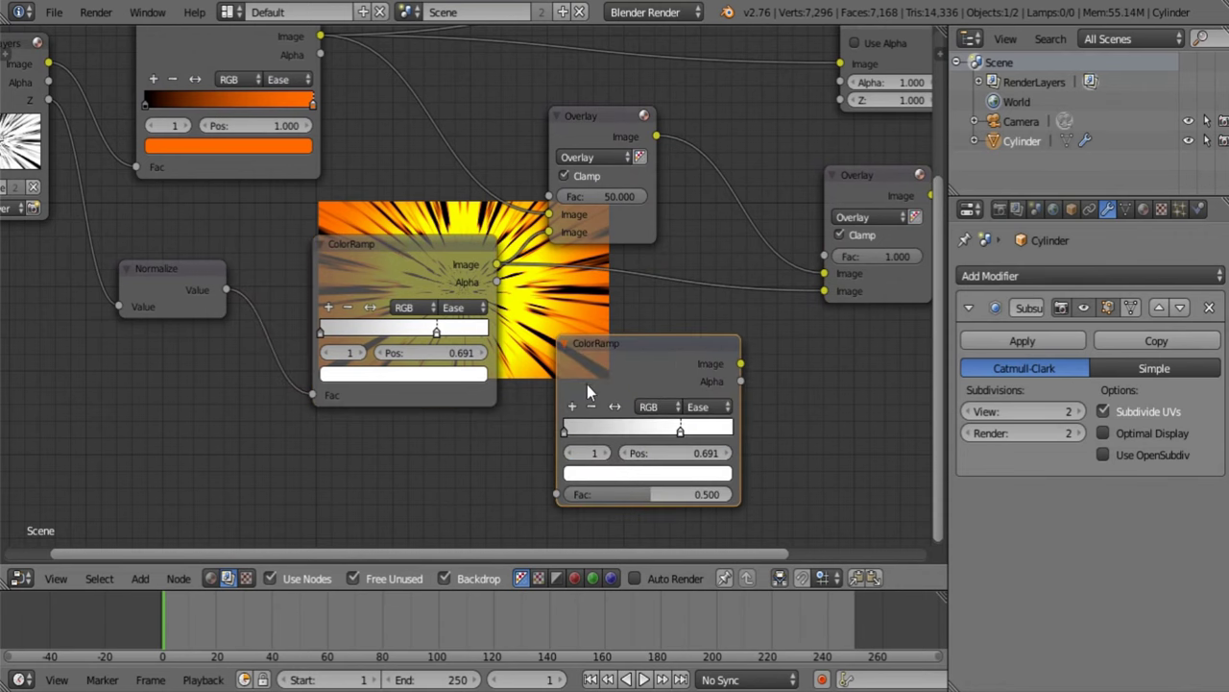
Connect Normalize's Value to the copied ColorRamp's Fac, and that ramp's Image output to the duplicated Overlay node's second Image input.
drag(229, 293, 557, 494)
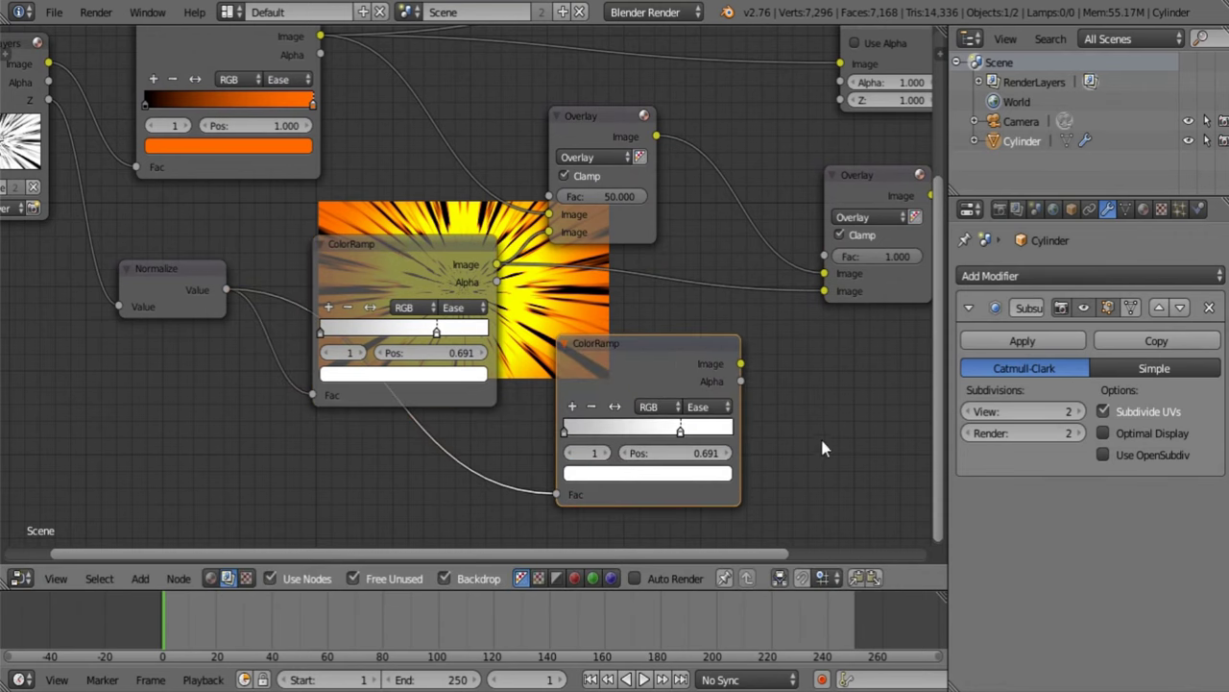
middle_drag(821, 435, 531, 411)
drag(487, 364, 571, 291)
scroll(576, 288, up, 3)
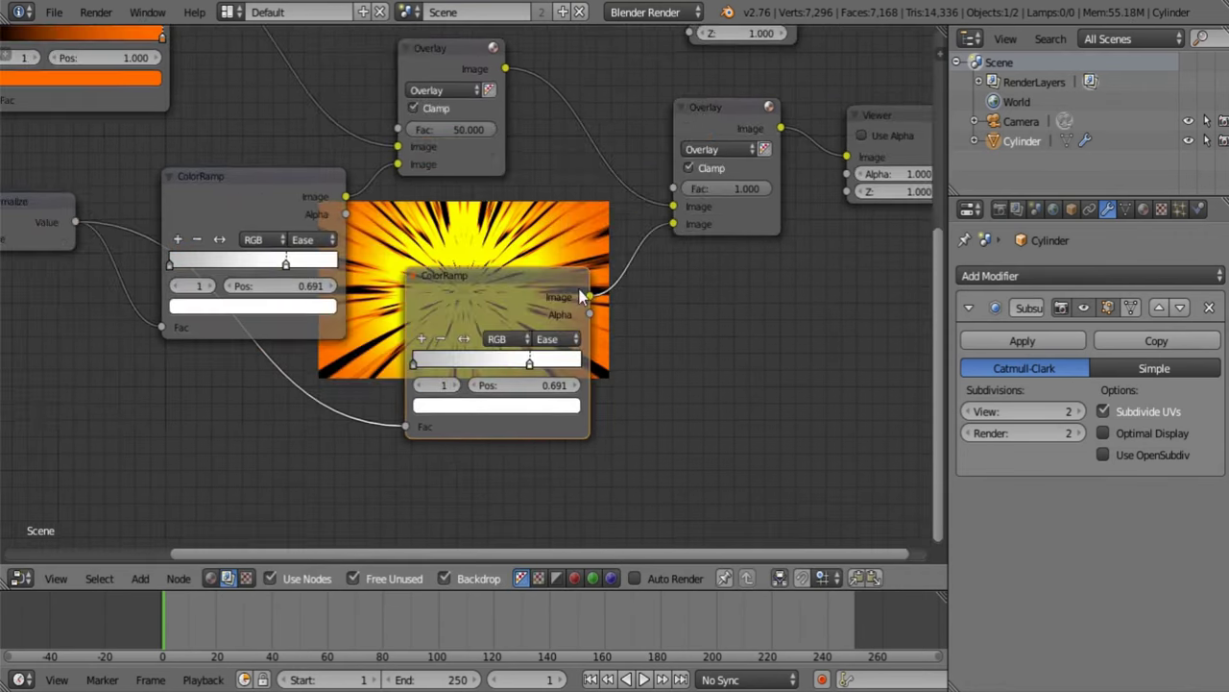
Change the duplicated Overlay node's blend mode to Add.
middle_drag(734, 229, 552, 322)
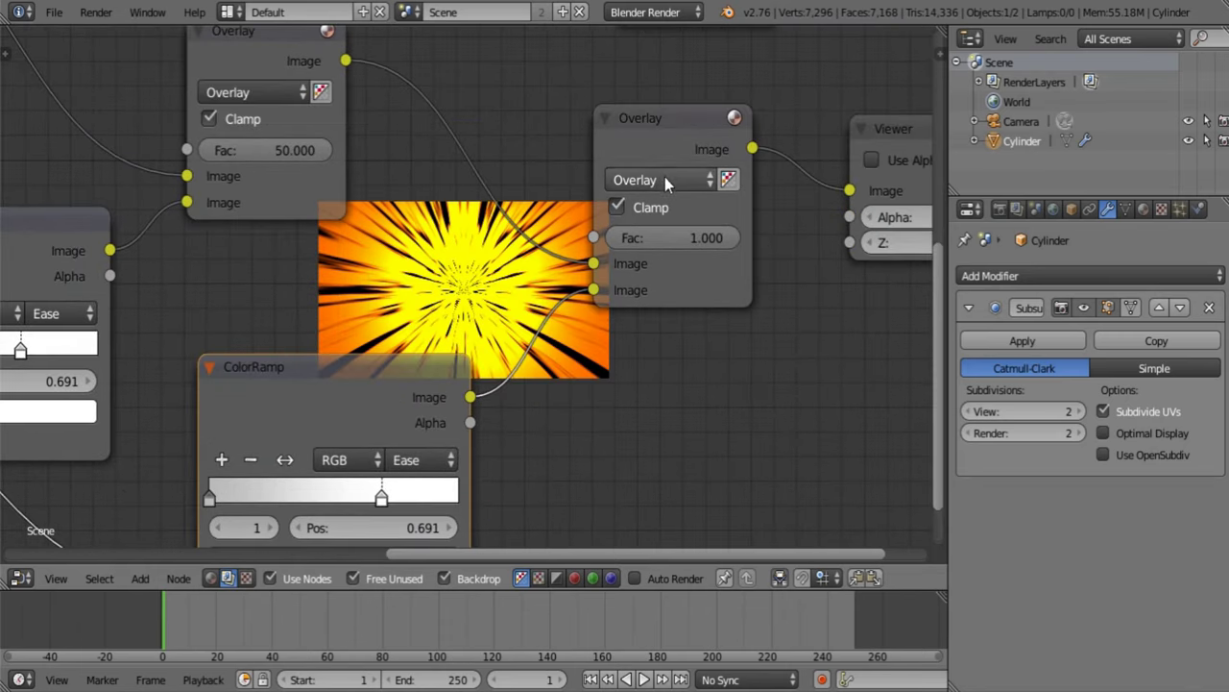
click(669, 179)
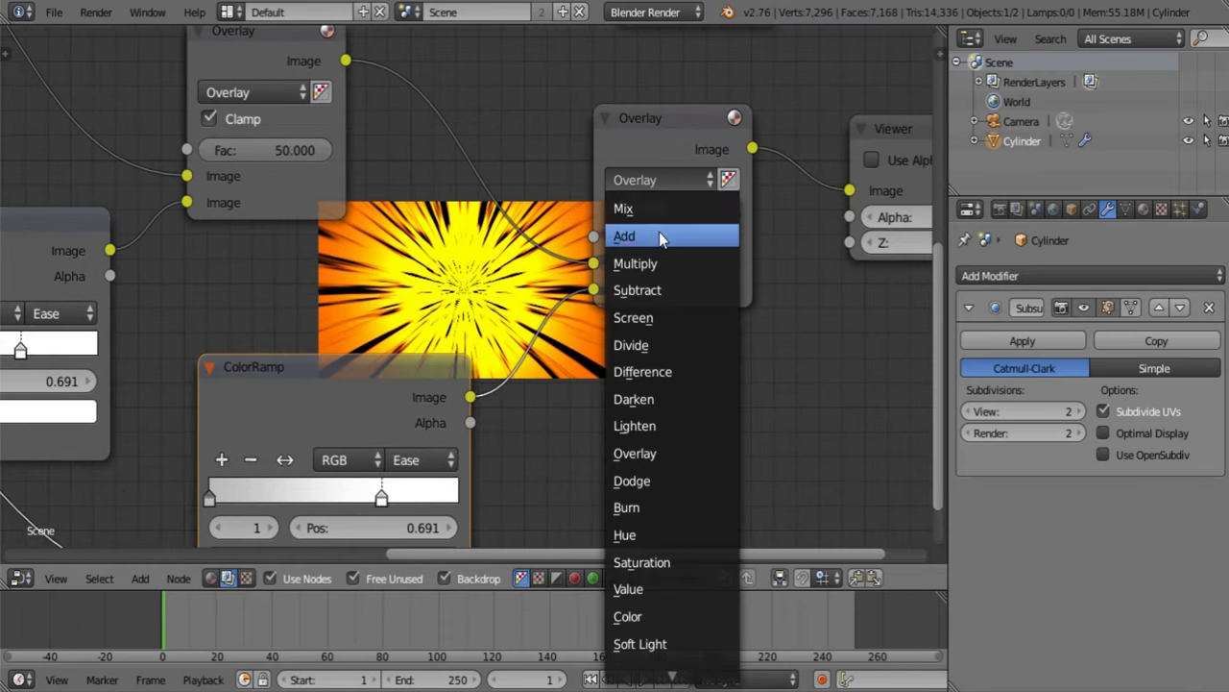
click(658, 236)
Change the grey stop of the copied ColorRamp to black.
middle_drag(202, 526, 240, 436)
click(252, 406)
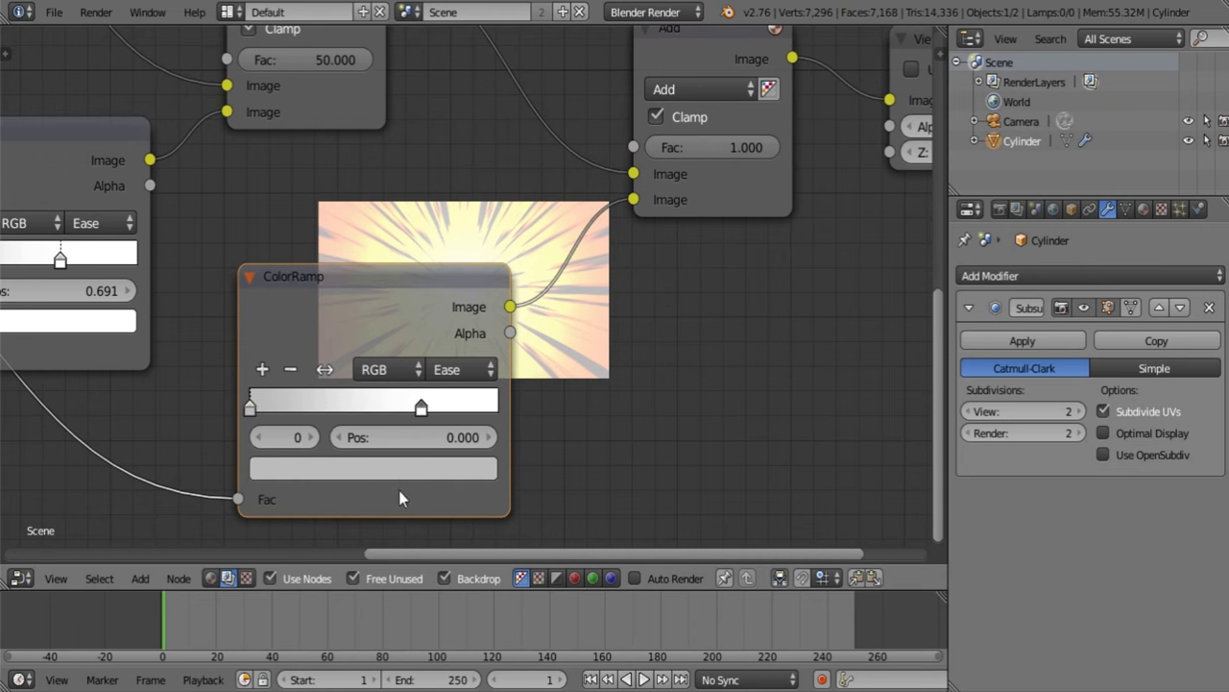
click(400, 475)
drag(445, 217, 445, 292)
Move the copied ColorRamp's white stop to position 0.650 and its black stop to 0.082.
middle_drag(566, 361, 493, 320)
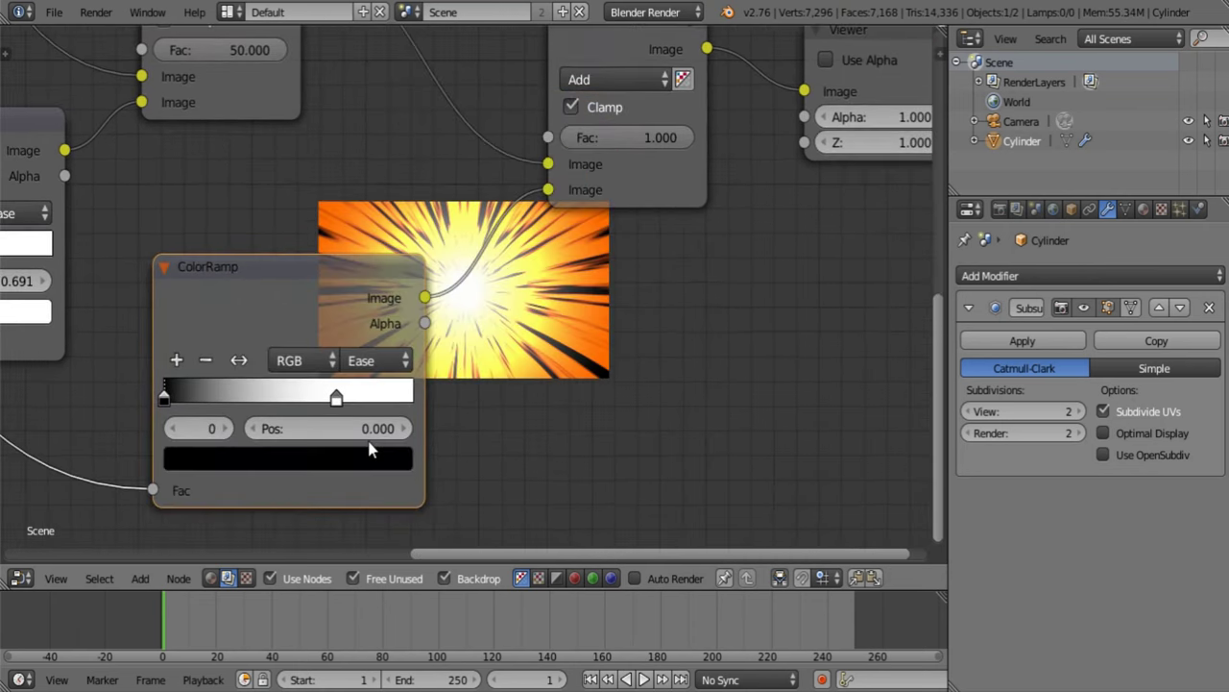
mouse_move(339, 399)
mouse_down()
mouse_move(314, 398)
mouse_move(327, 400)
mouse_up()
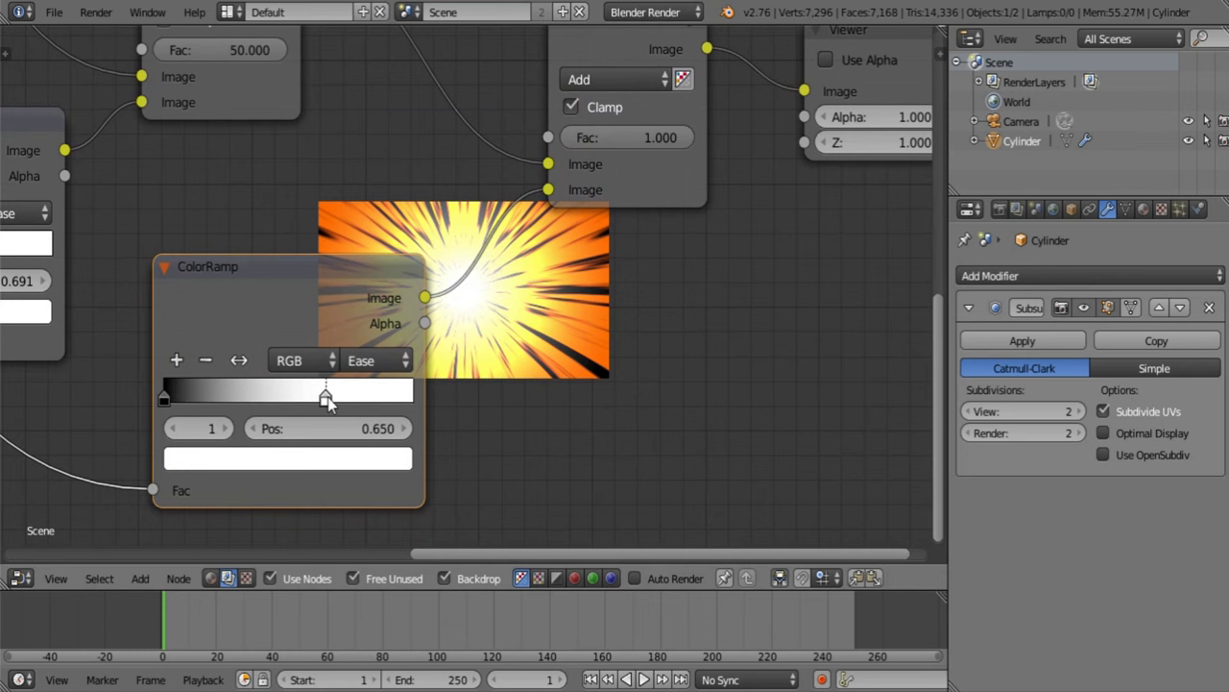
drag(163, 396, 182, 404)
middle_drag(479, 395, 395, 371)
drag(85, 370, 89, 370)
Move the Viewer node fed by the Add node farther away from it.
middle_drag(597, 185, 164, 477)
middle_drag(423, 278, 398, 311)
drag(400, 323, 733, 259)
Connect the Add node's Image output to the relocated Composite node and delete the unused Viewer fed by the orange ColorRamp.
middle_drag(383, 294, 417, 433)
scroll(417, 434, down, 5)
middle_drag(378, 372, 424, 344)
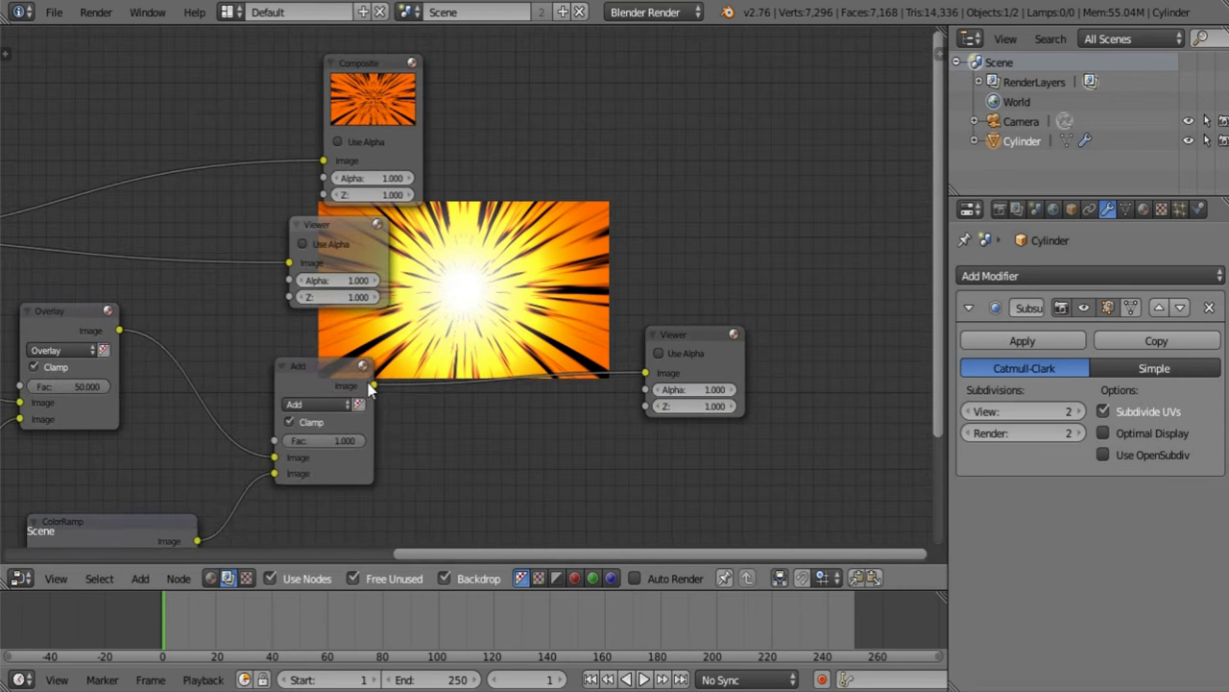
drag(373, 386, 359, 229)
drag(326, 171, 691, 239)
key(x)
Show the backdrop settings and enlarge the backdrop preview to a zoom of 0.75.
middle_drag(494, 434, 390, 256)
scroll(390, 255, up, 1)
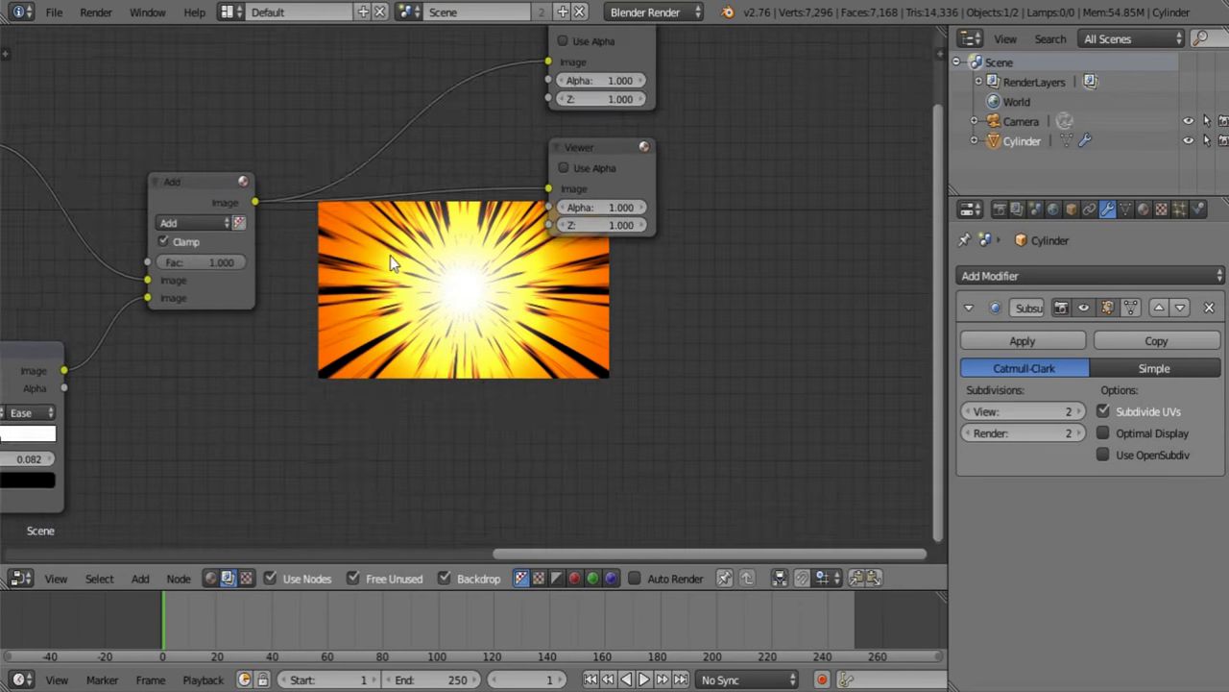
middle_drag(402, 337, 350, 240)
scroll(349, 240, up, 6)
scroll(439, 297, down, 2)
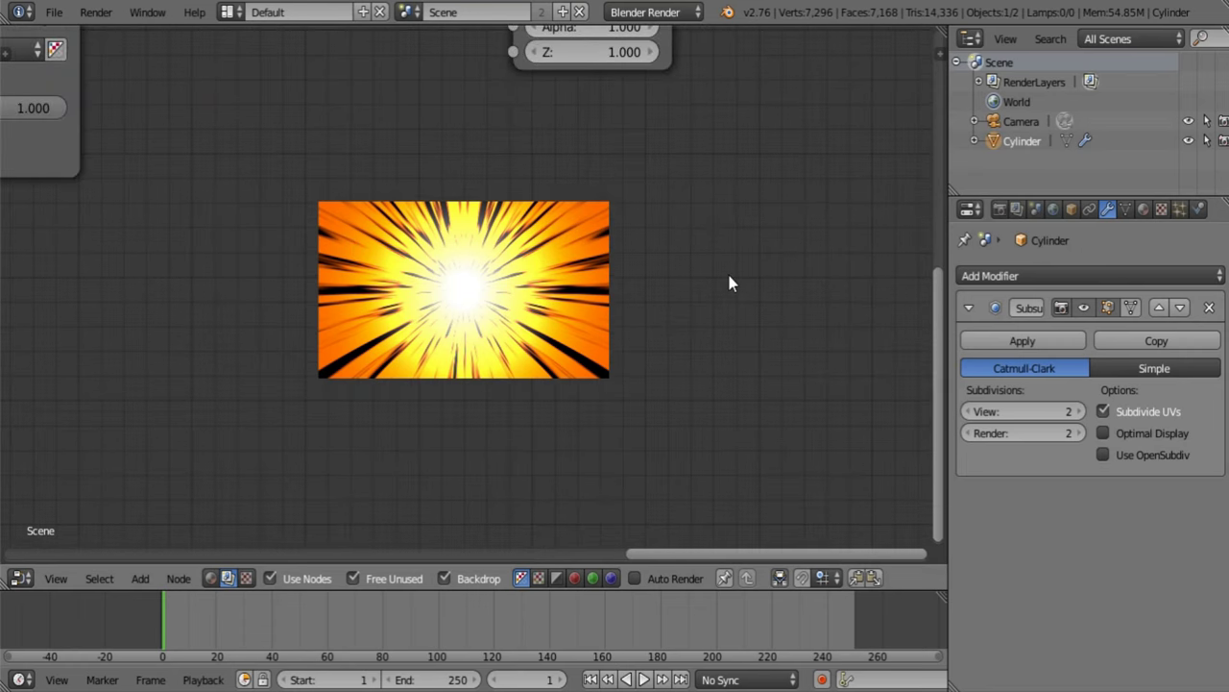
key(n)
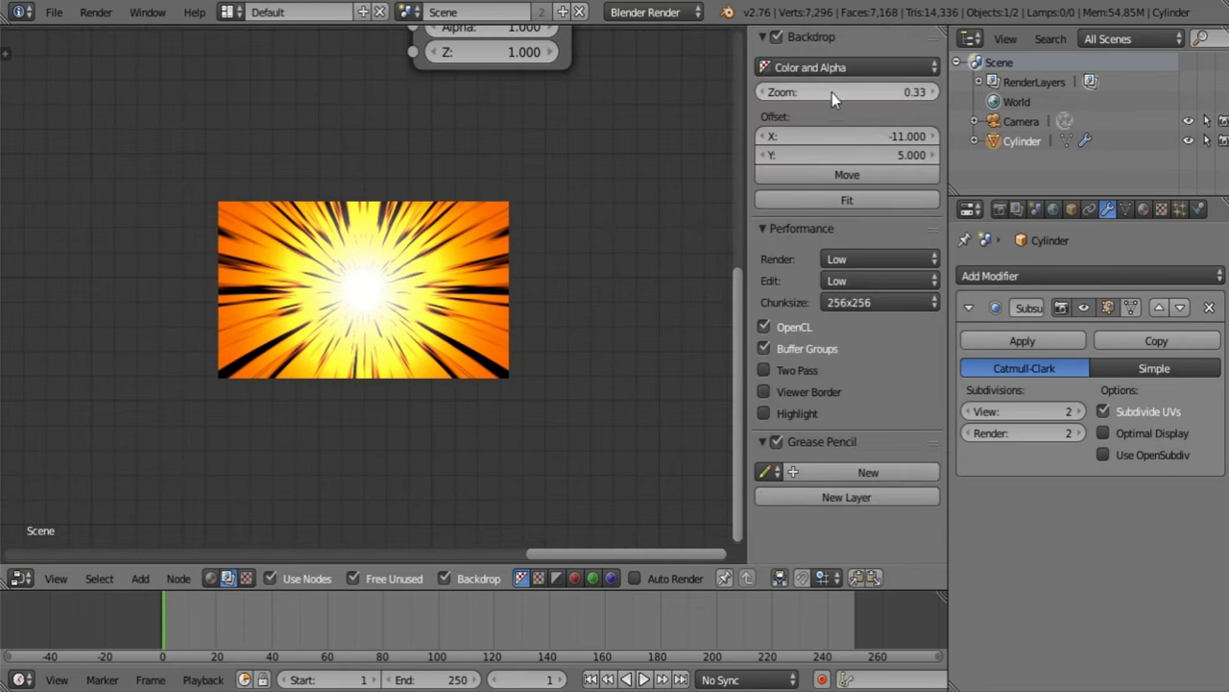
drag(831, 92, 919, 92)
middle_drag(235, 245, 368, 462)
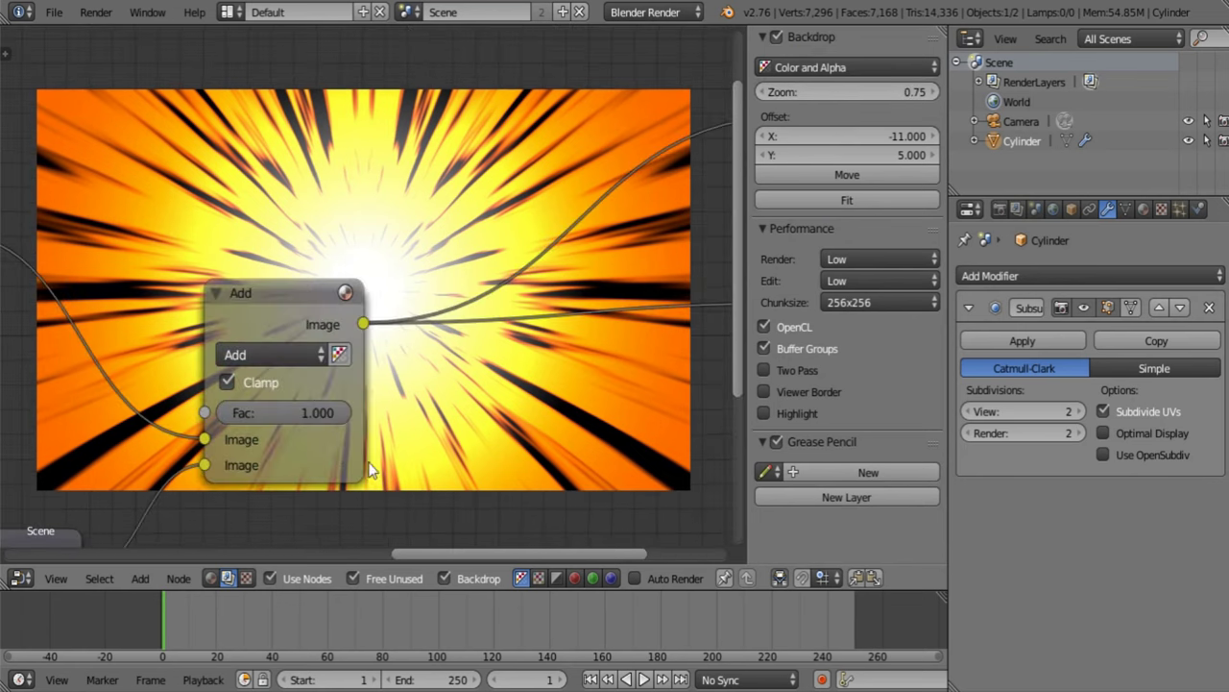
ctrl+scroll(435, 340, left, 15)
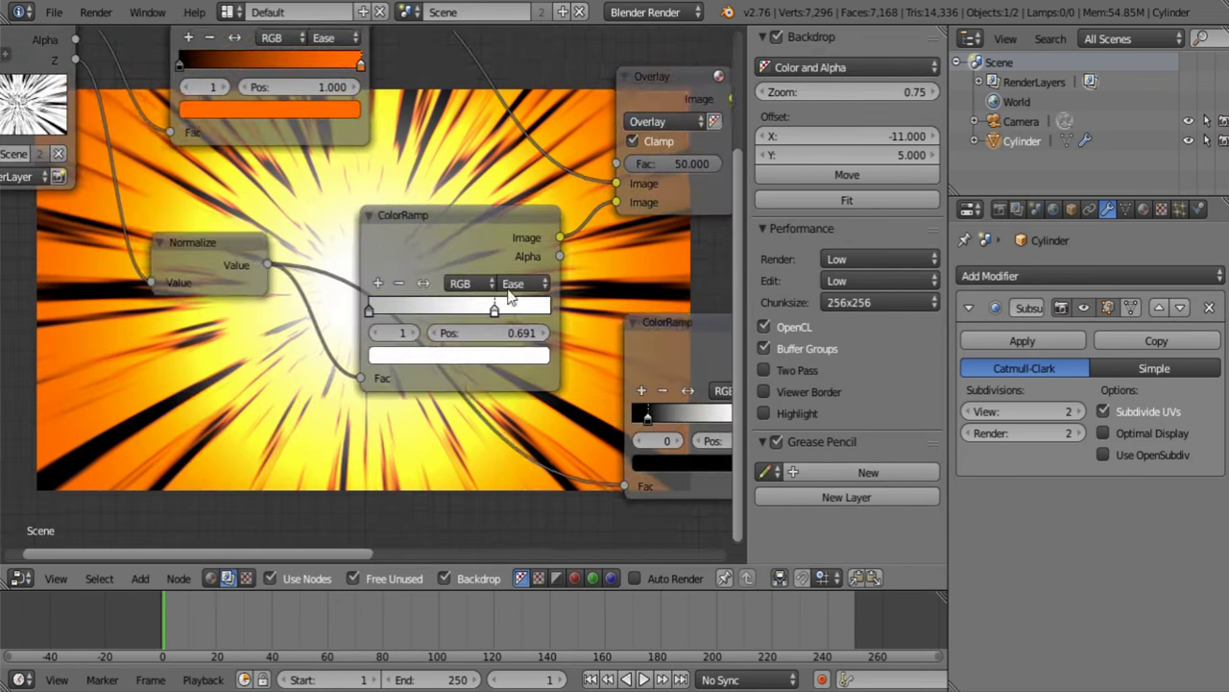
On the ColorRamp feeding the Overlay node, move the white stop to position 0.482 and the grey stop to 0.018.
scroll(509, 296, up, 3)
mouse_move(574, 382)
mouse_down()
mouse_move(593, 380)
mouse_move(525, 385)
mouse_move(551, 383)
mouse_up()
middle_drag(720, 359, 363, 347)
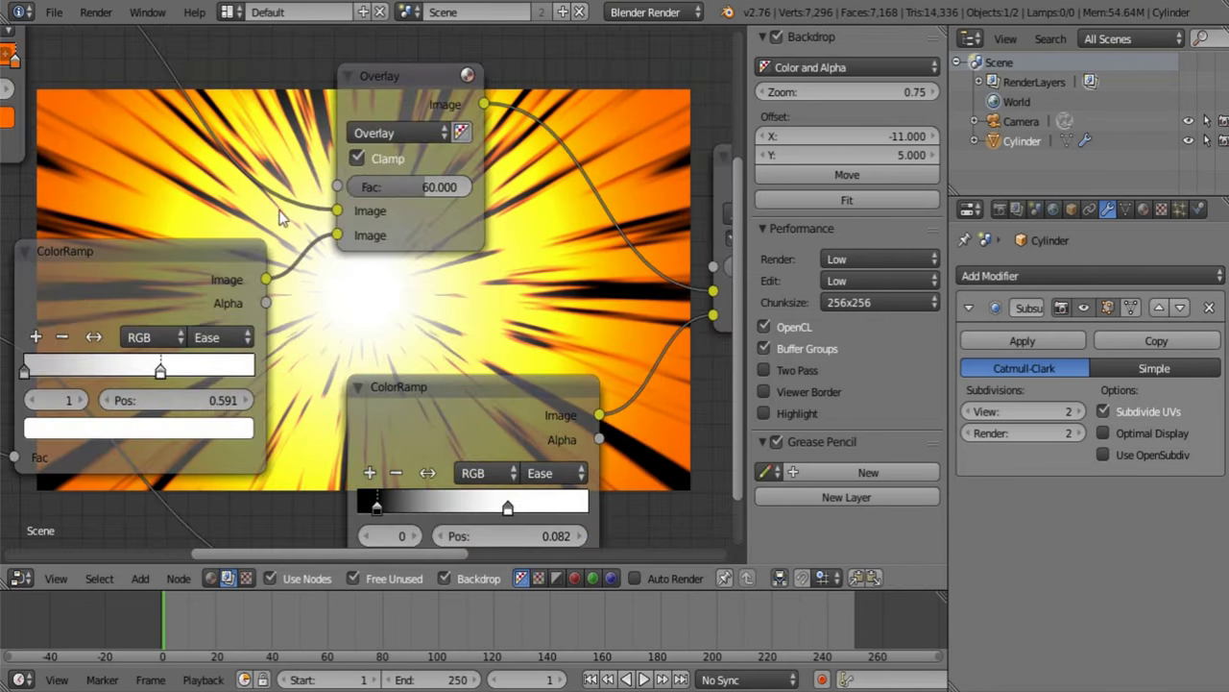
middle_drag(91, 361, 326, 373)
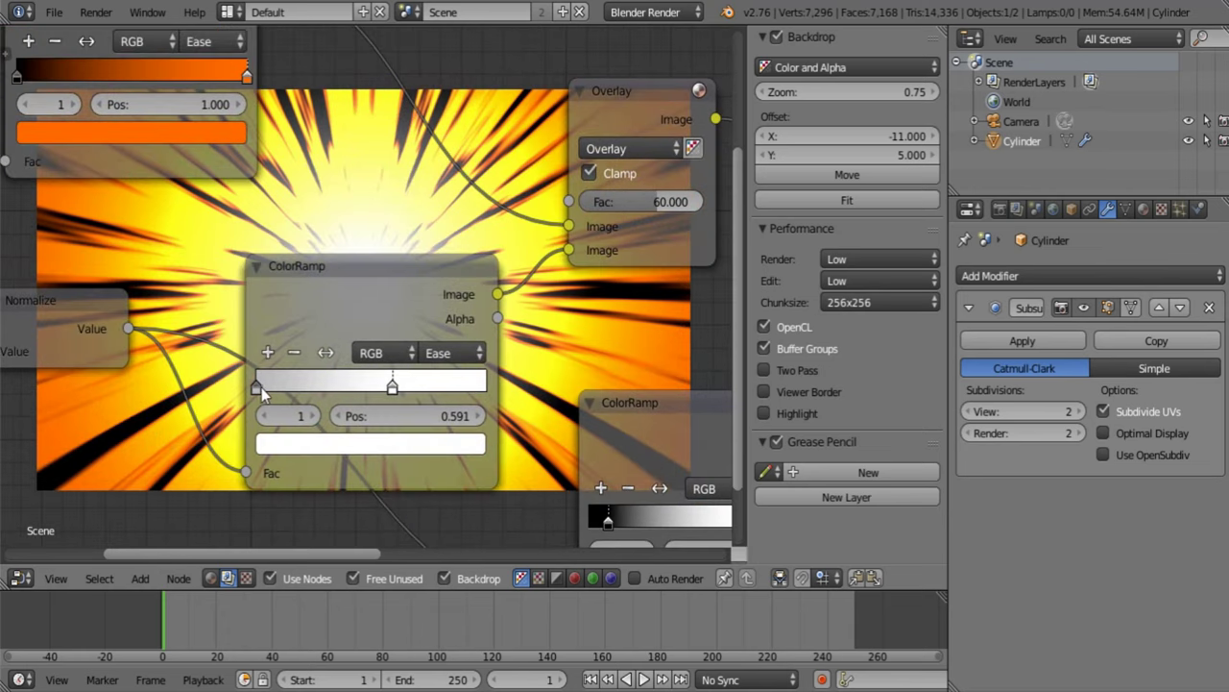
drag(261, 387, 268, 384)
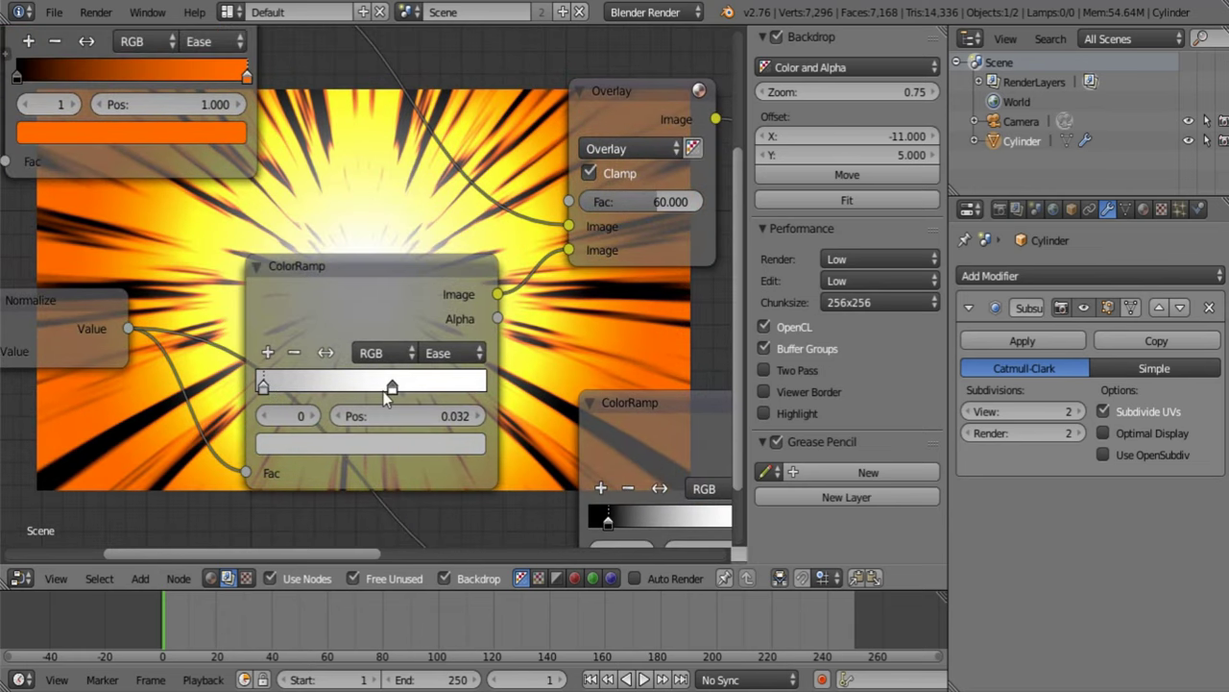
drag(384, 393, 364, 383)
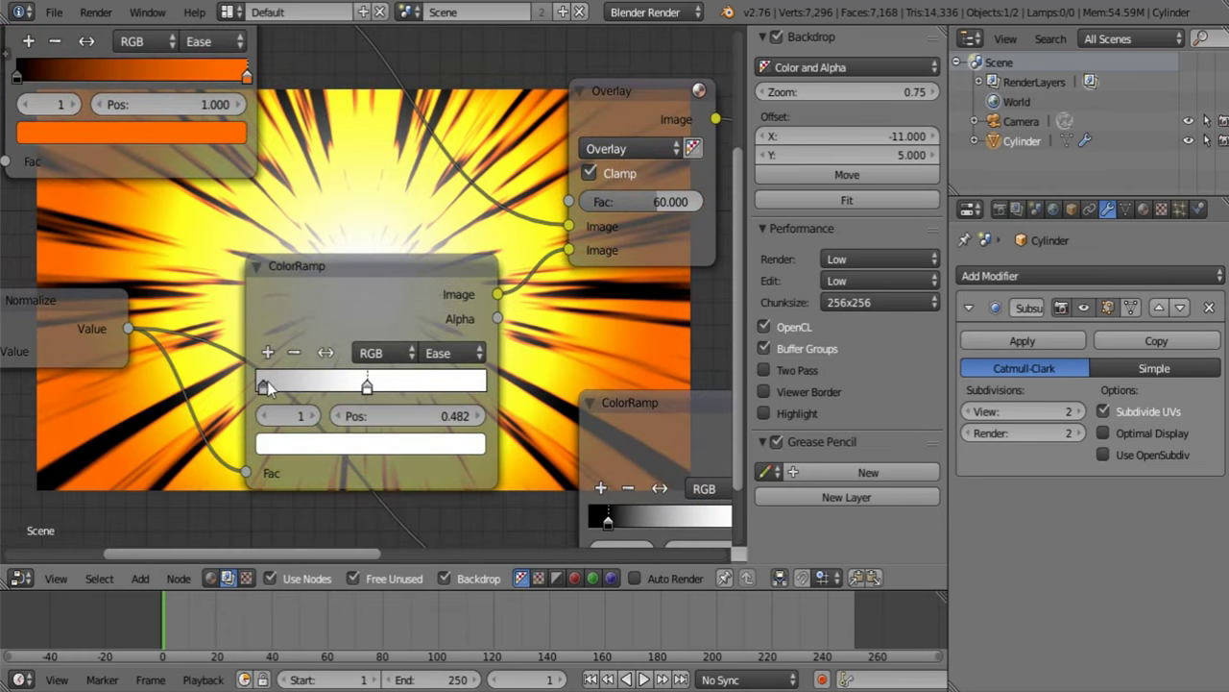
drag(265, 381, 262, 383)
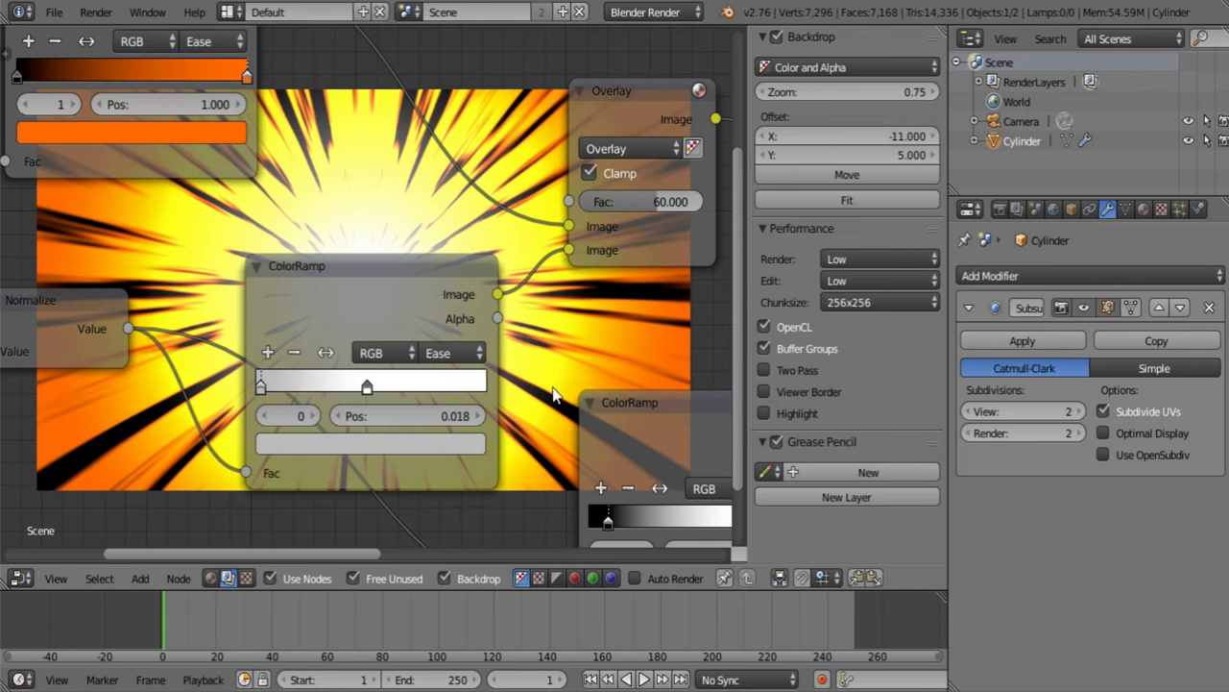
On the ColorRamp feeding the Add node, move the white stop to position 0.550 and the black stop to 0.073.
middle_drag(553, 394, 271, 293)
middle_drag(518, 403, 323, 395)
mouse_move(136, 402)
mouse_down()
mouse_move(149, 401)
mouse_move(135, 411)
mouse_up()
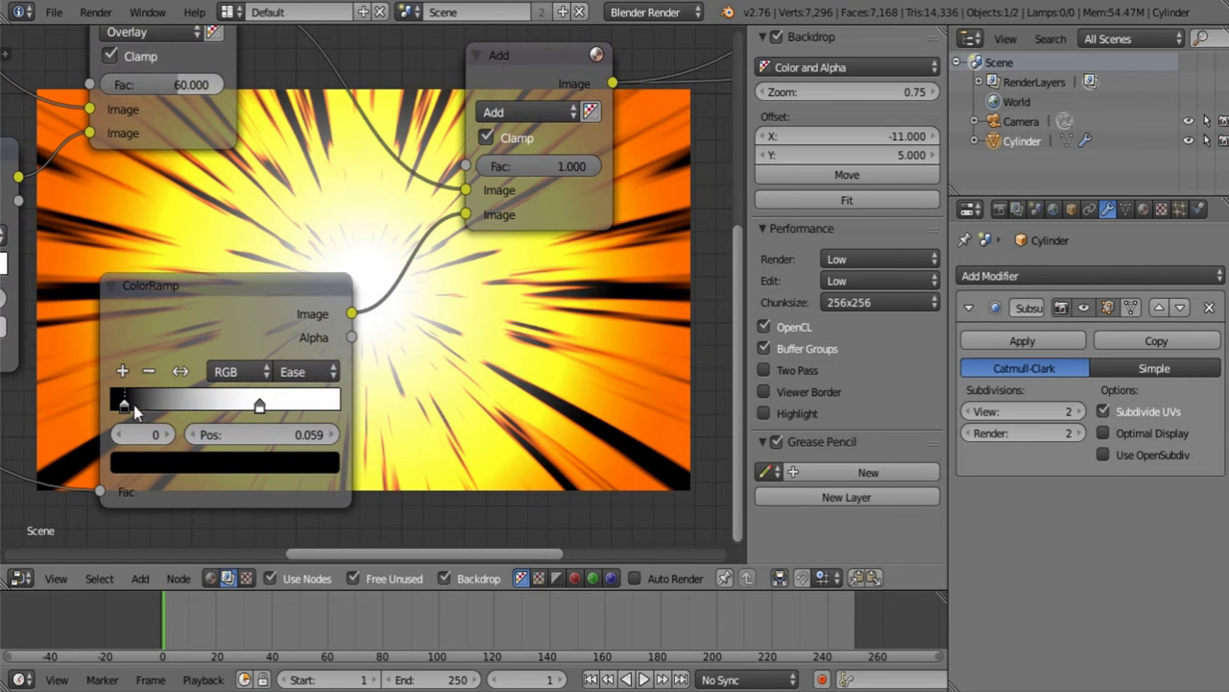
drag(262, 408, 236, 408)
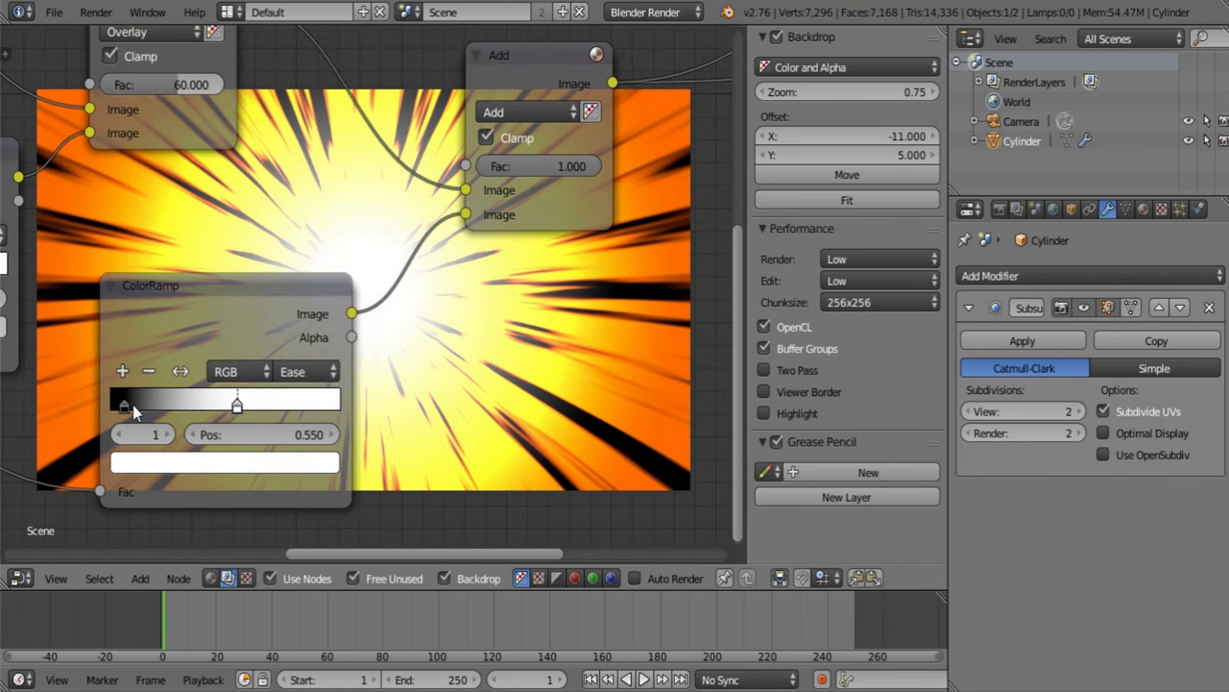
drag(134, 410, 134, 404)
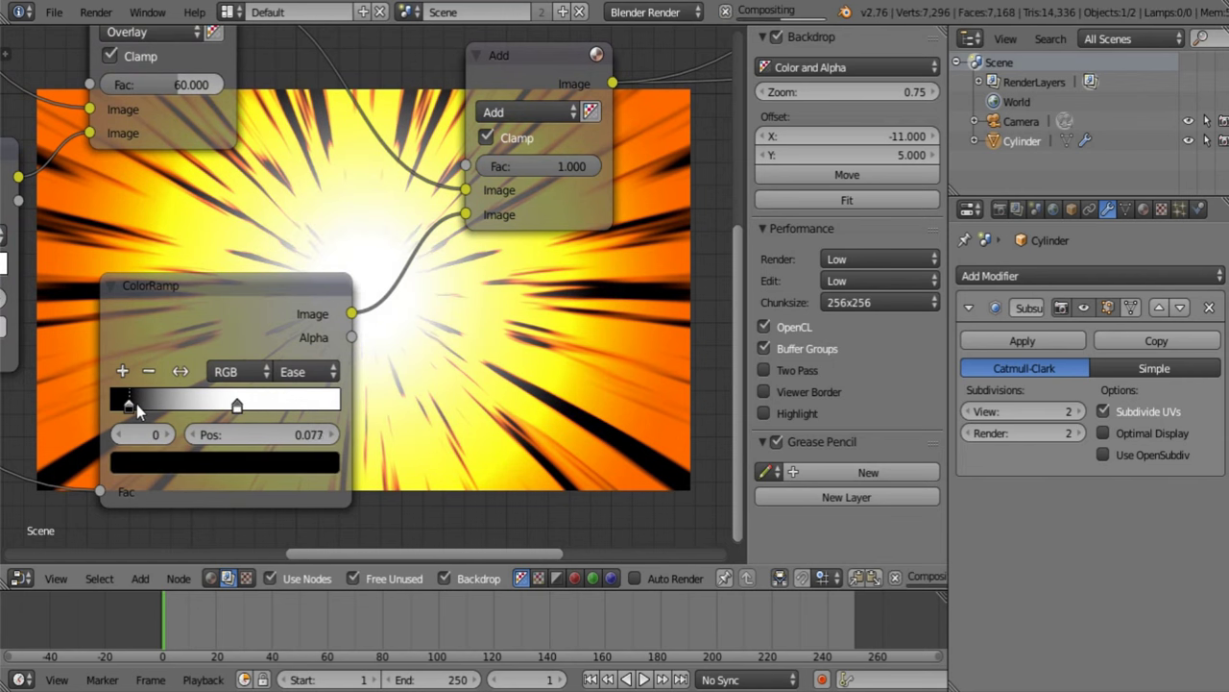
middle_drag(682, 293, 456, 385)
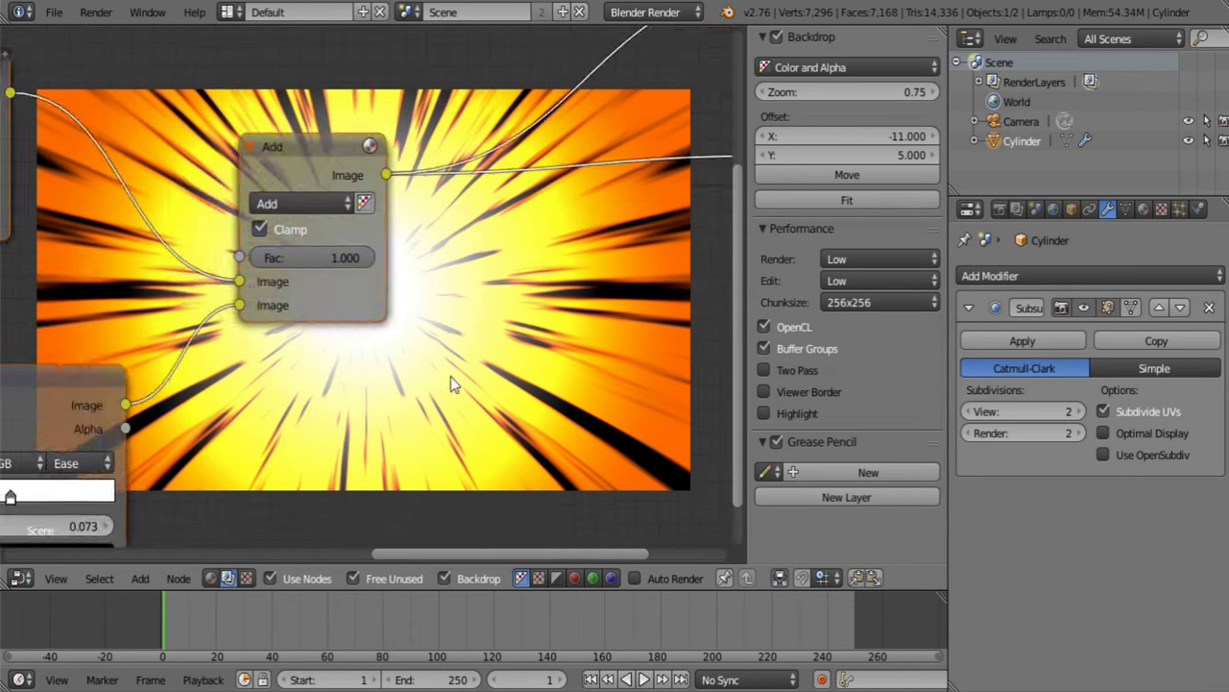
Change the compositing node area into a 3D View.
scroll(456, 384, down, 3)
key(Home)
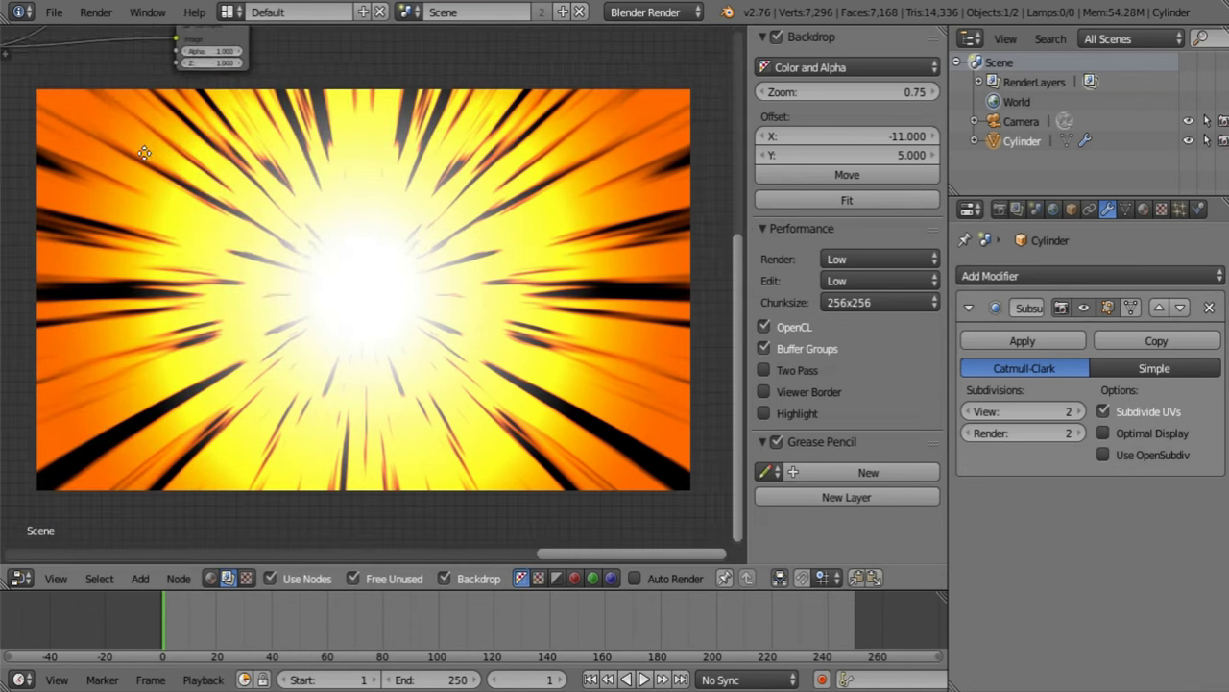
click(54, 12)
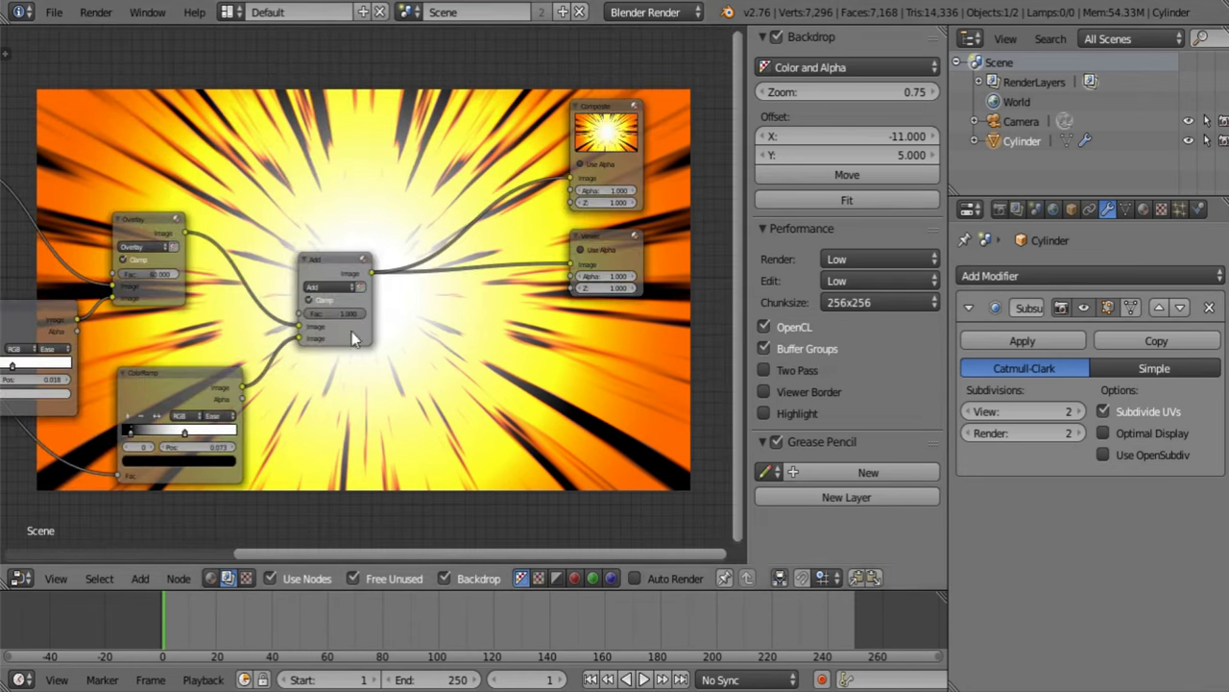
middle_drag(330, 513, 117, 222)
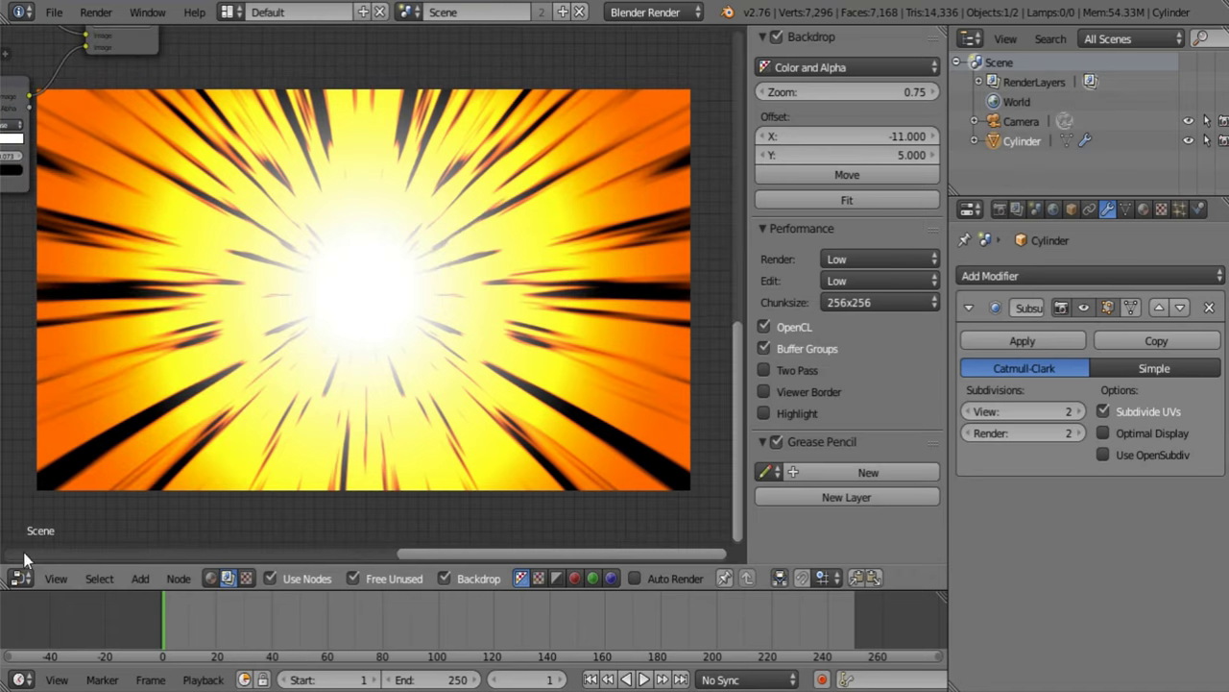
click(20, 577)
click(68, 552)
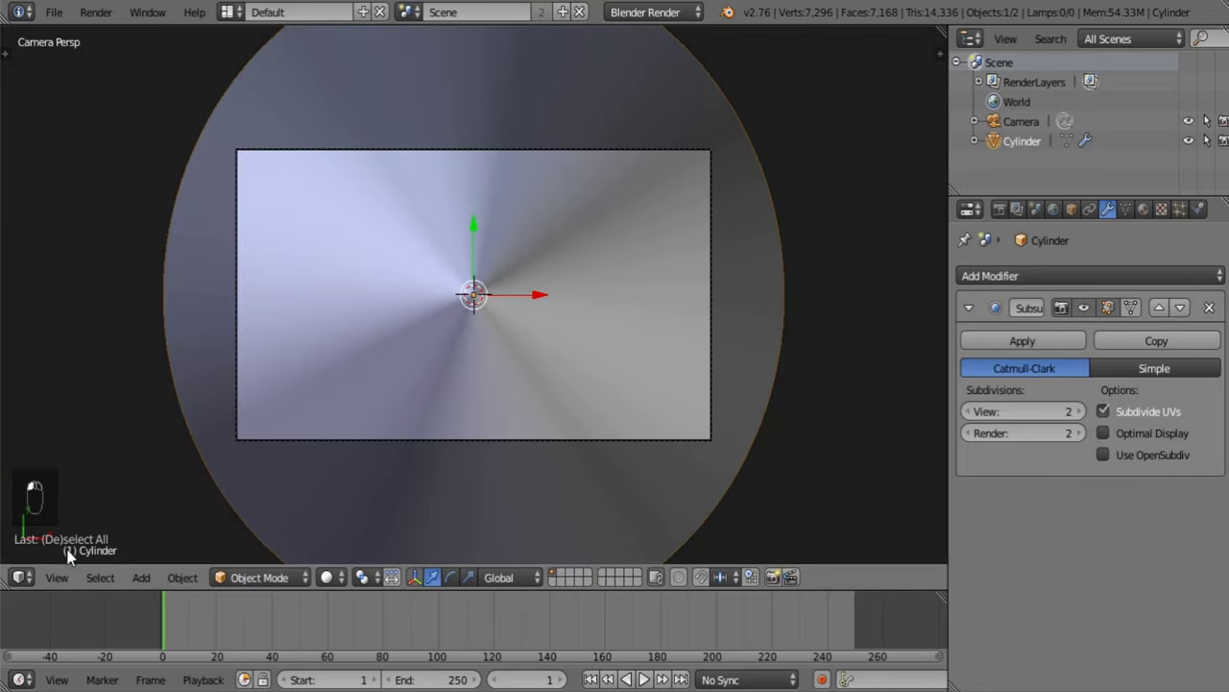
Split the 3D View area into two side-by-side viewports.
scroll(596, 388, down, 6)
shift+middle_drag(601, 365, 447, 398)
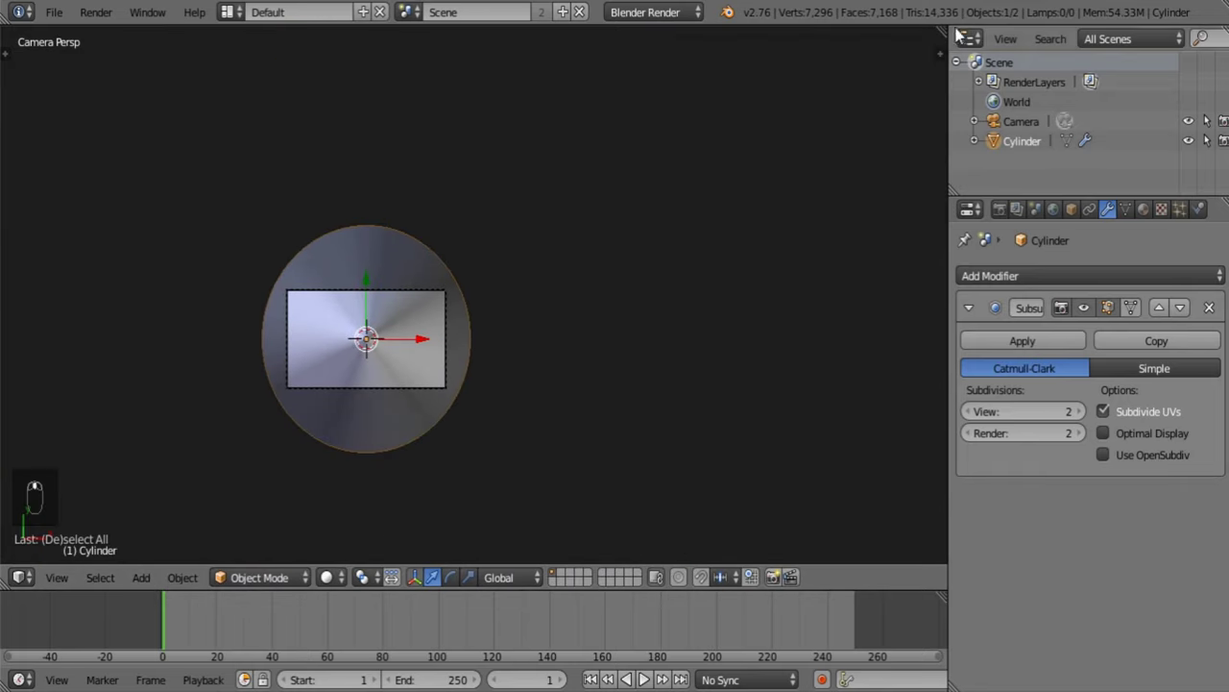
drag(943, 38, 447, 102)
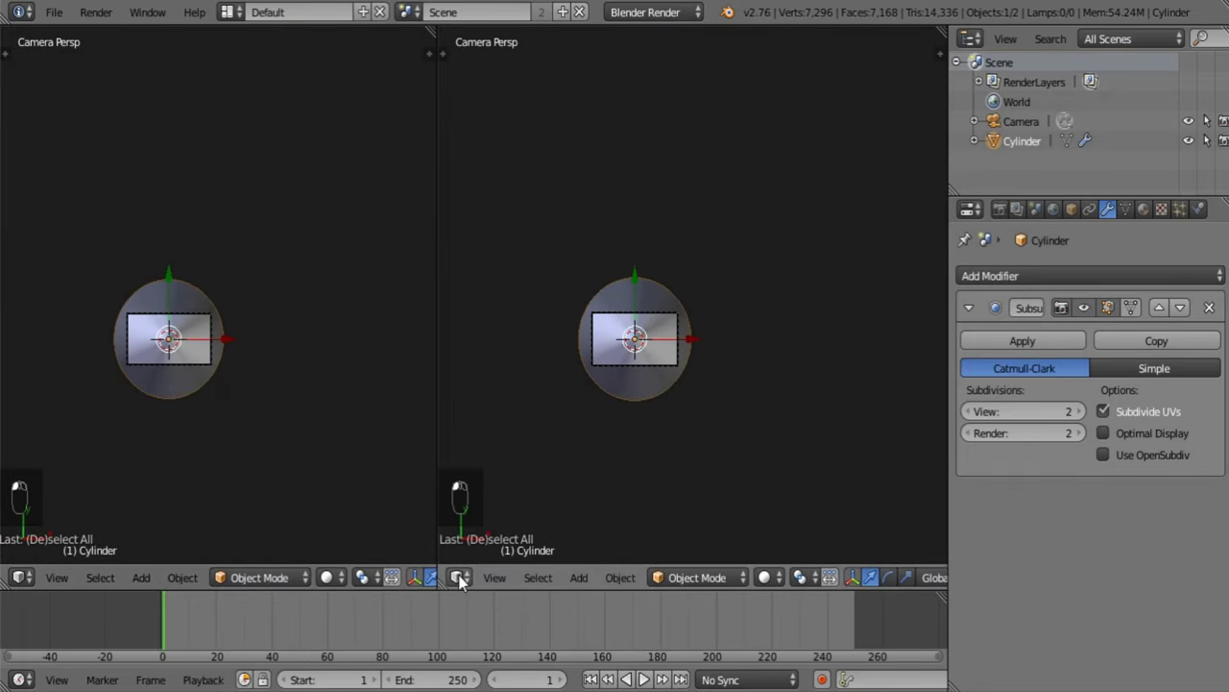
click(458, 576)
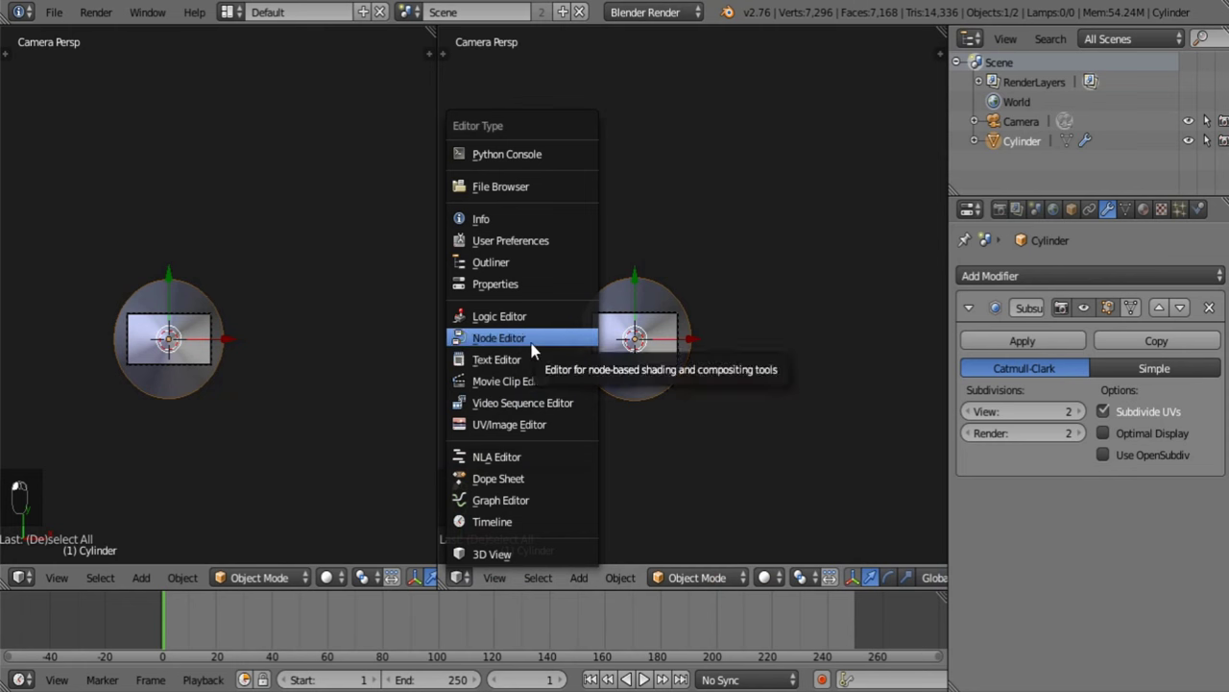
Show the Mapping settings of the cylinder's streak texture and collapse its Influence settings.
click(1163, 210)
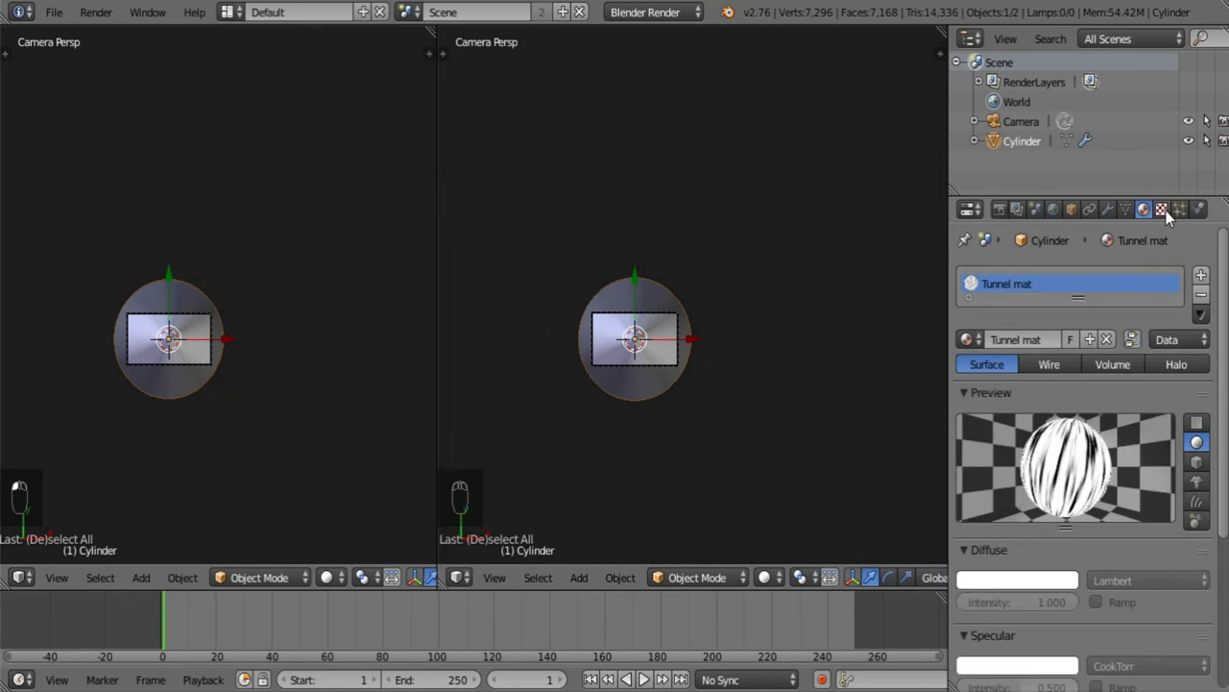
click(1161, 209)
scroll(1191, 530, down, 15)
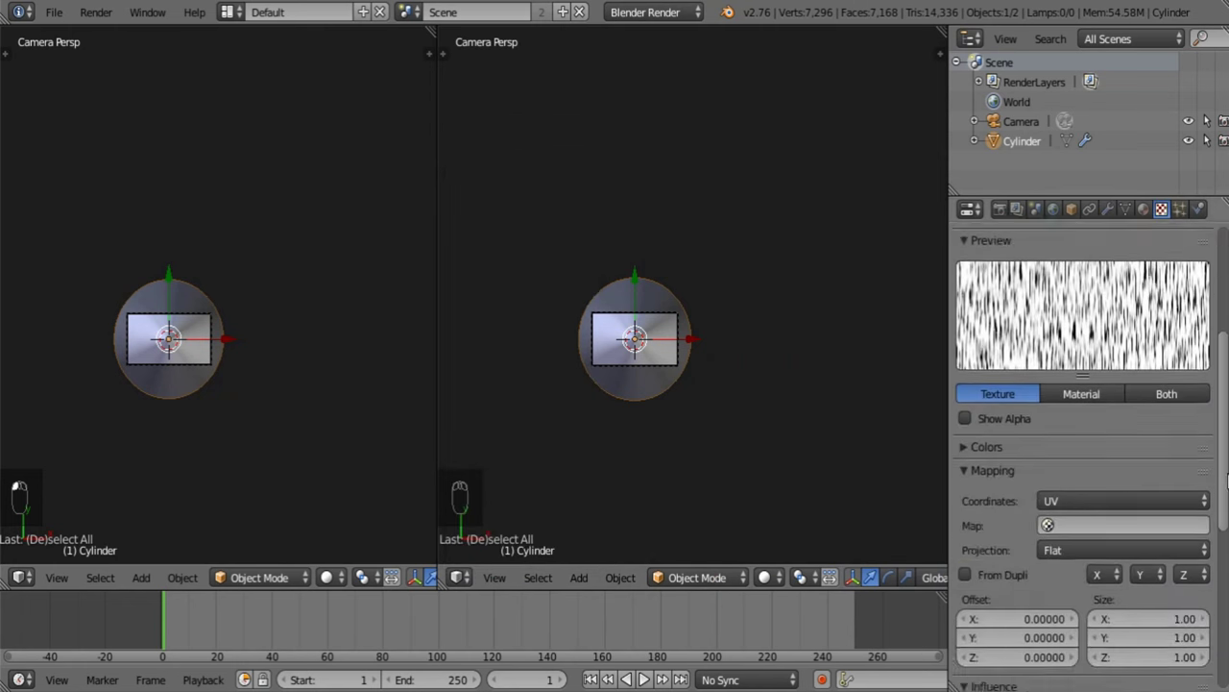
scroll(958, 425, up, 8)
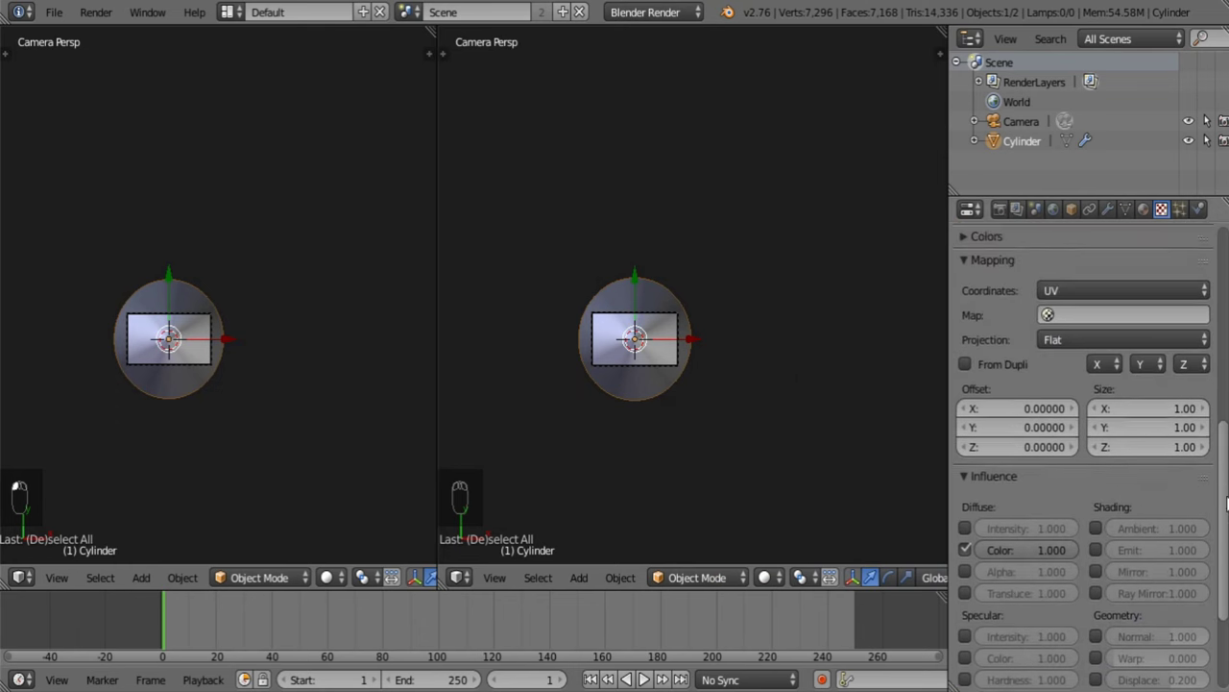
click(957, 425)
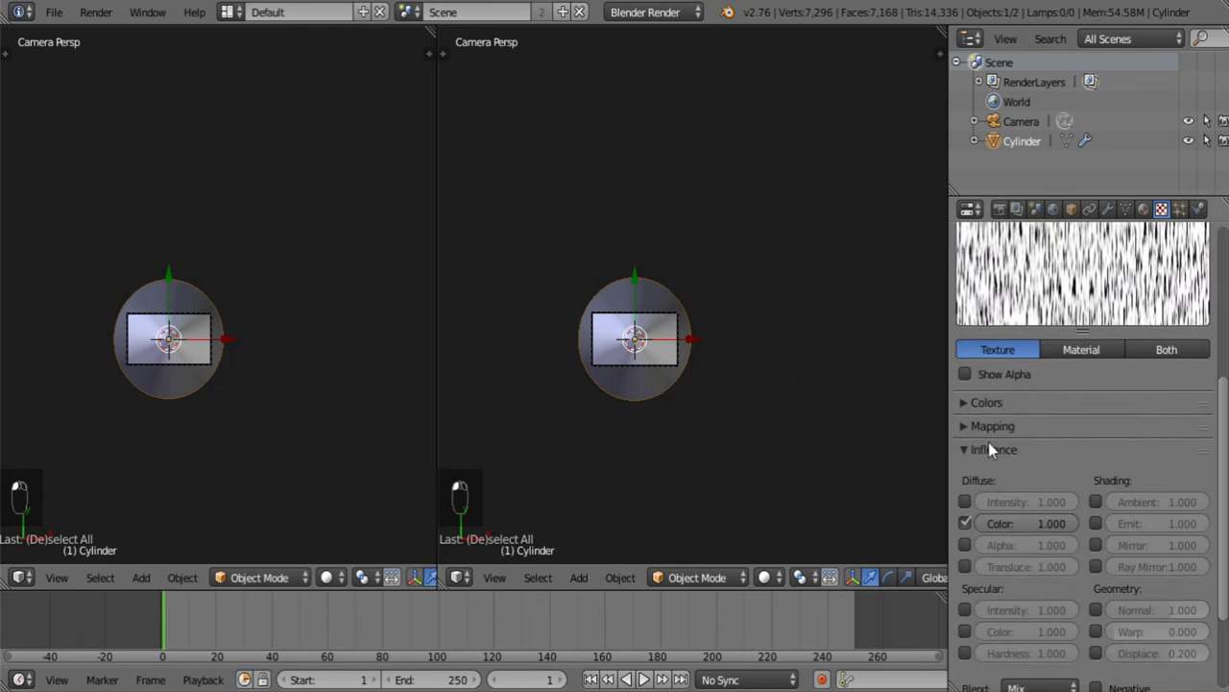
click(989, 447)
click(989, 438)
Switch the texture preview to Material, try out different Y mapping offsets on it, and reset the Y offset to 0.
click(1007, 590)
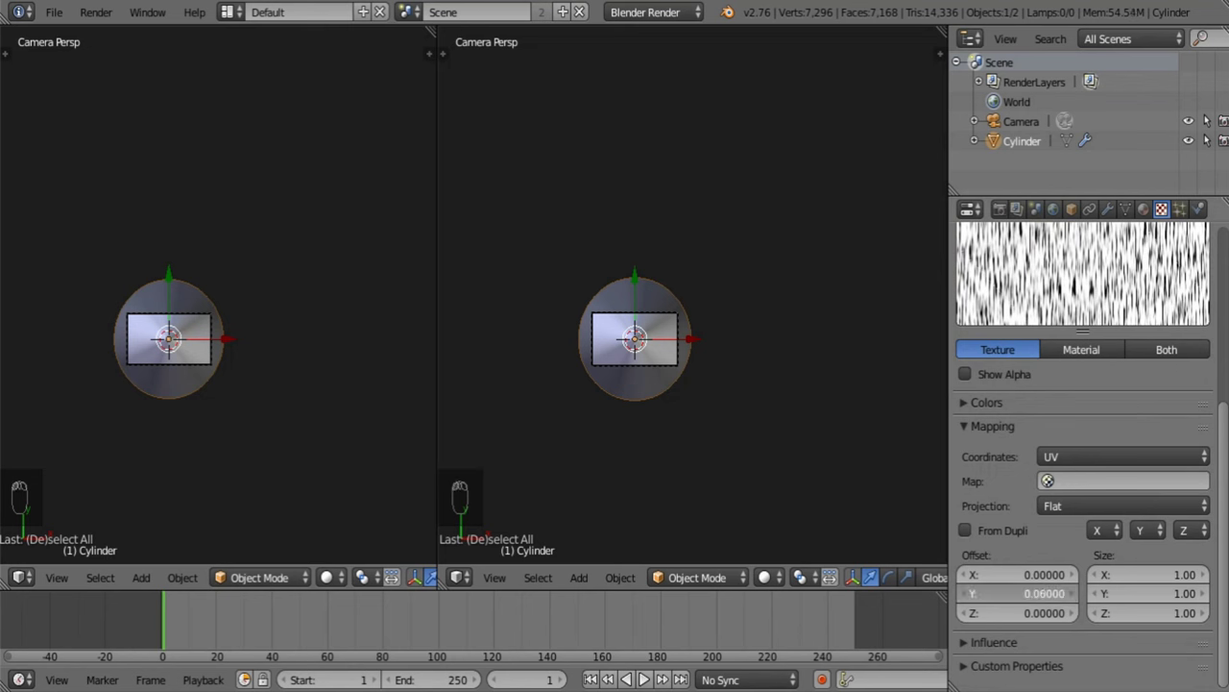
drag(1007, 590, 1006, 590)
click(1071, 352)
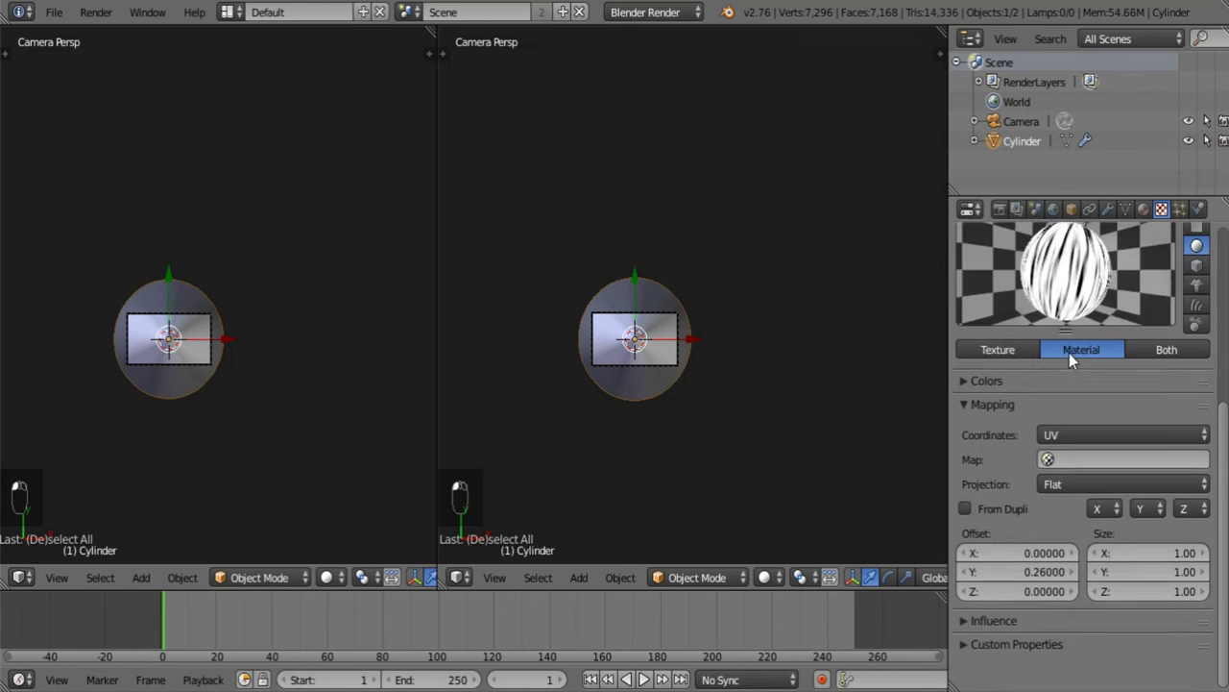
drag(1008, 569, 1109, 569)
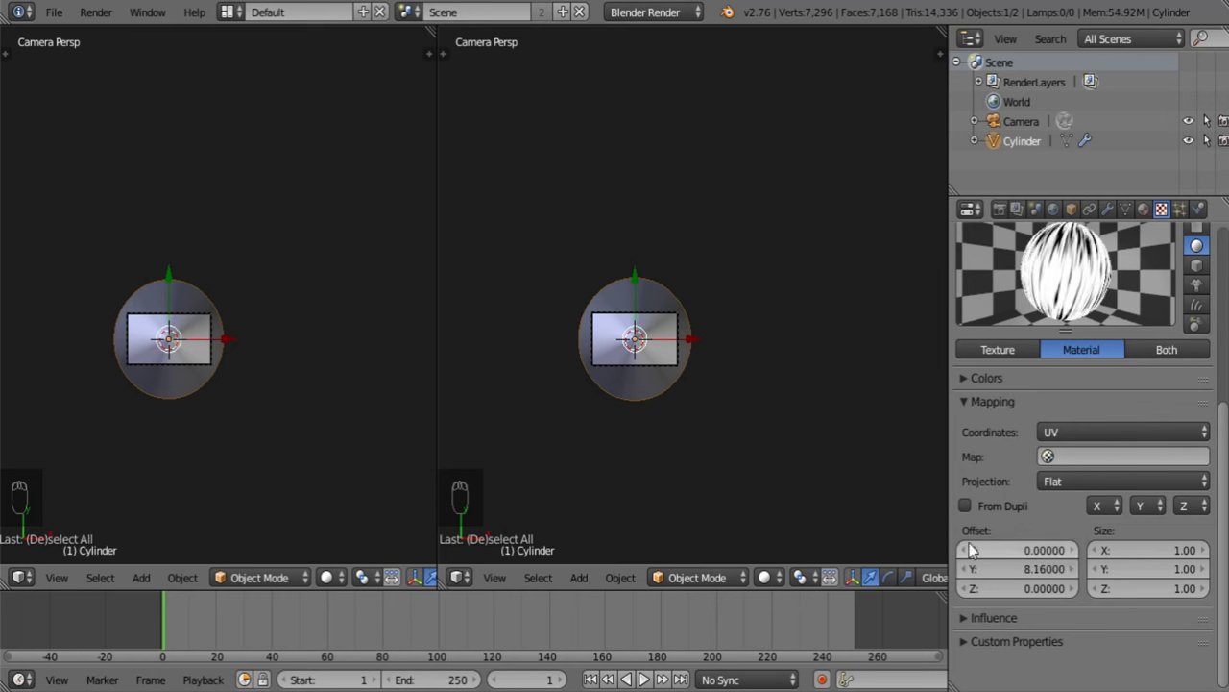
click(1039, 574)
text(0)
key(Return)
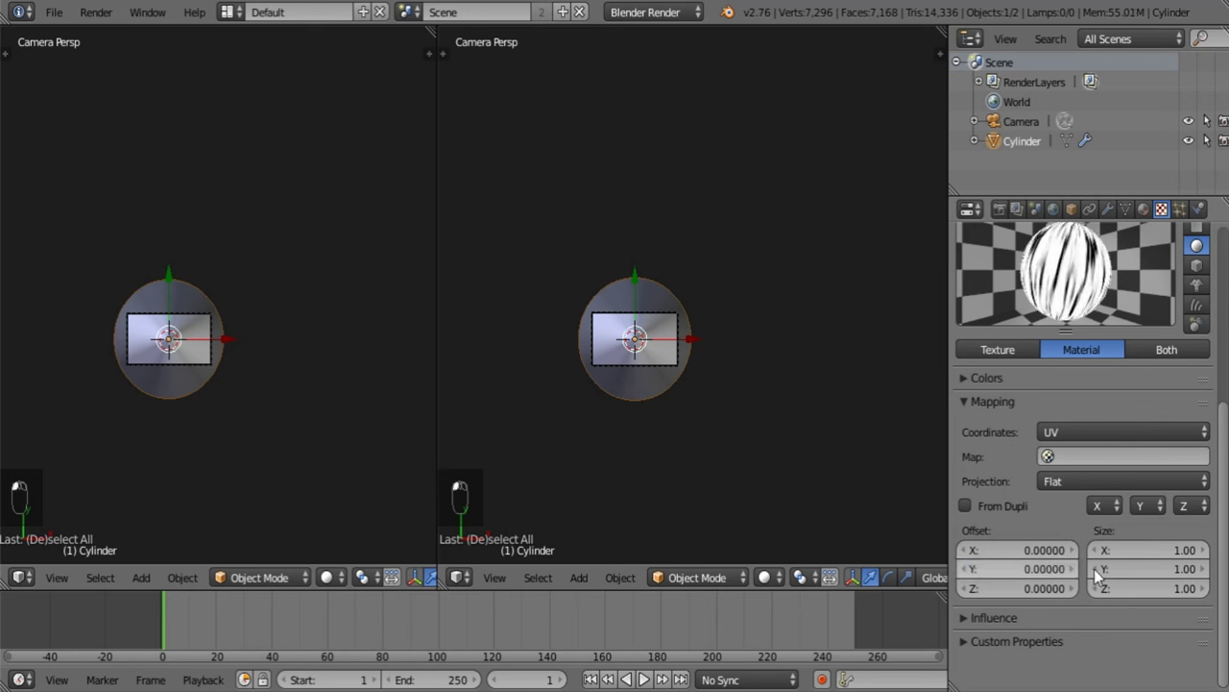
Insert a single keyframe on the texture's Y mapping offset at frame 1.
right_click(1010, 574)
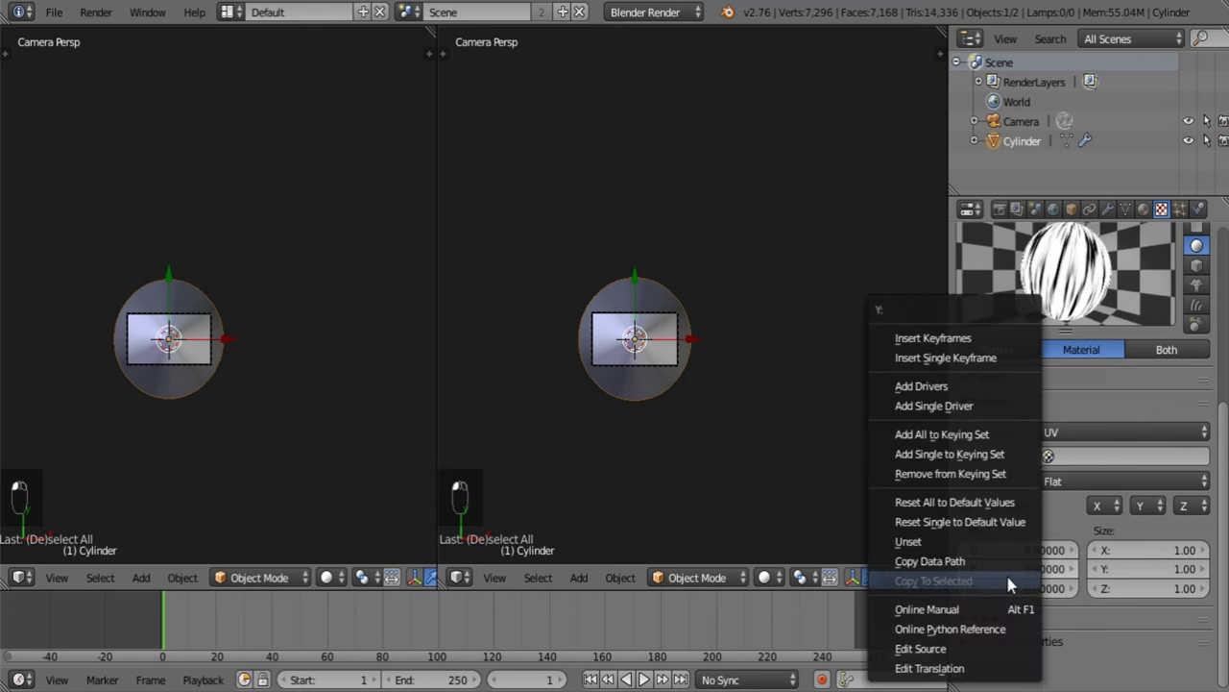
right_click(1016, 568)
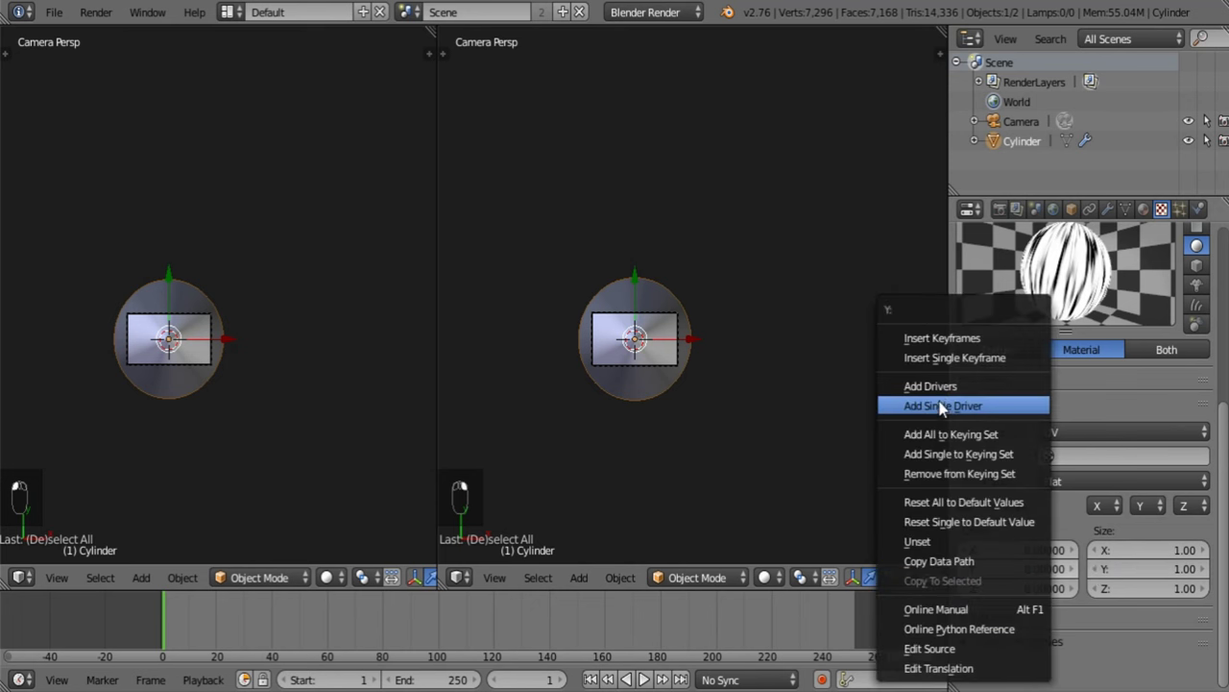
click(951, 357)
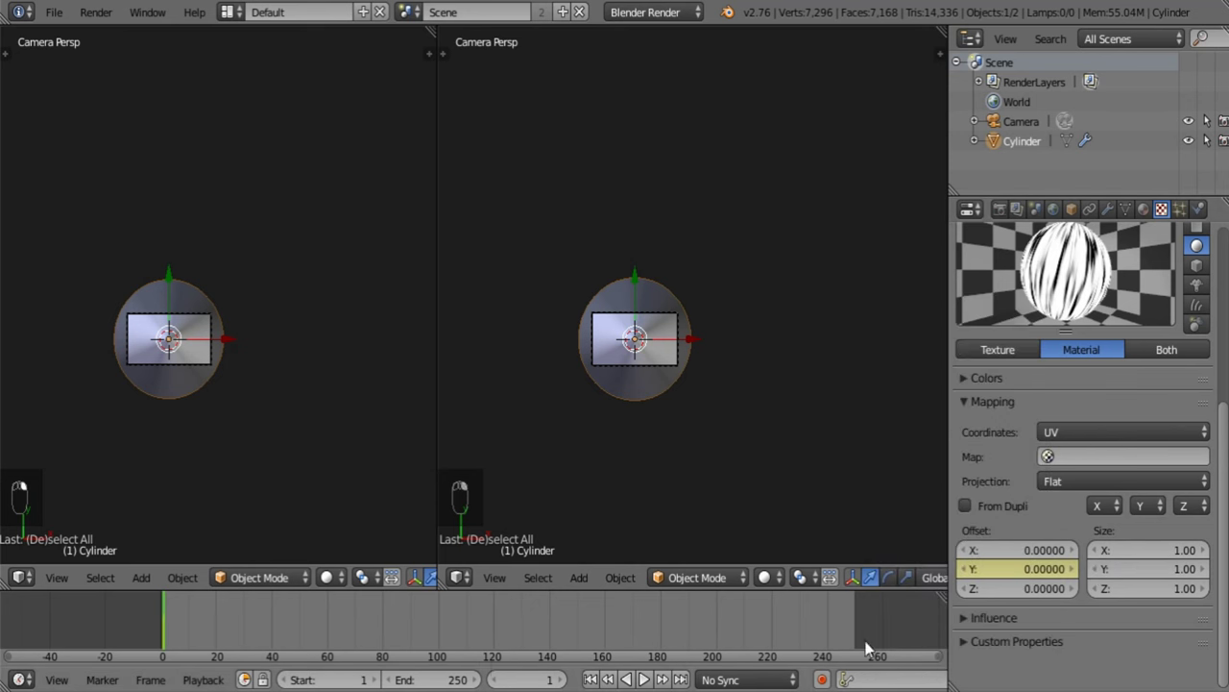
At frame 250, set the texture's Y mapping offset to 0.4 and insert a single keyframe on it.
click(855, 616)
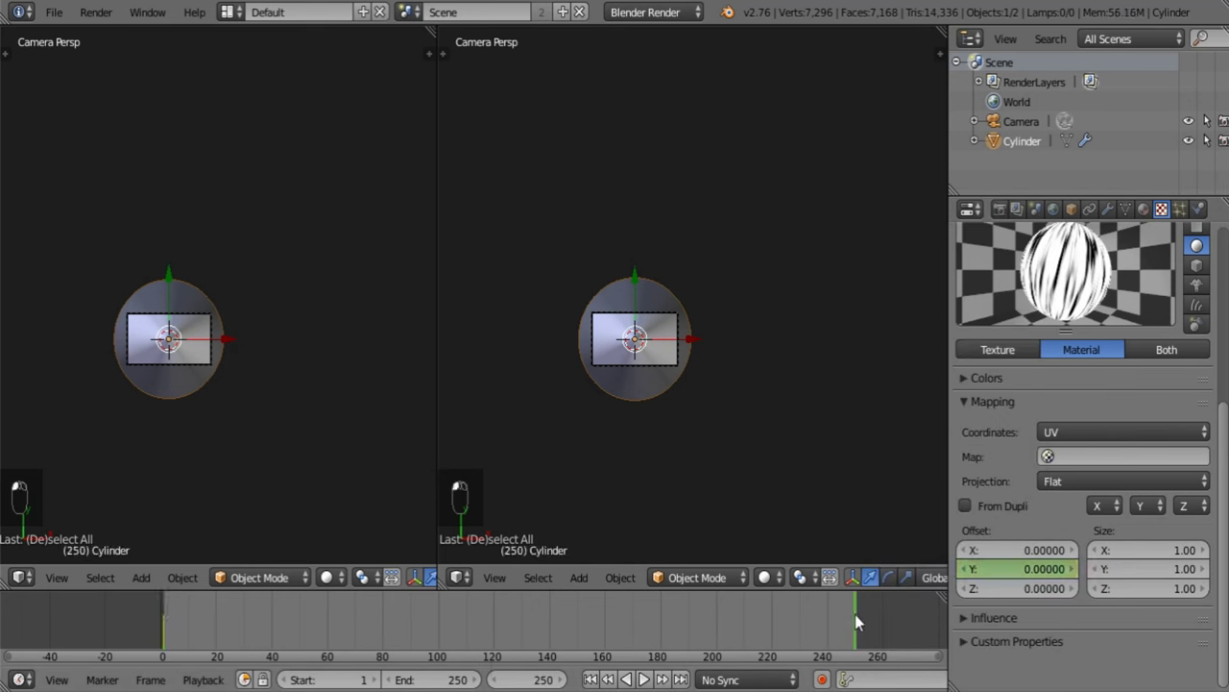
click(1023, 569)
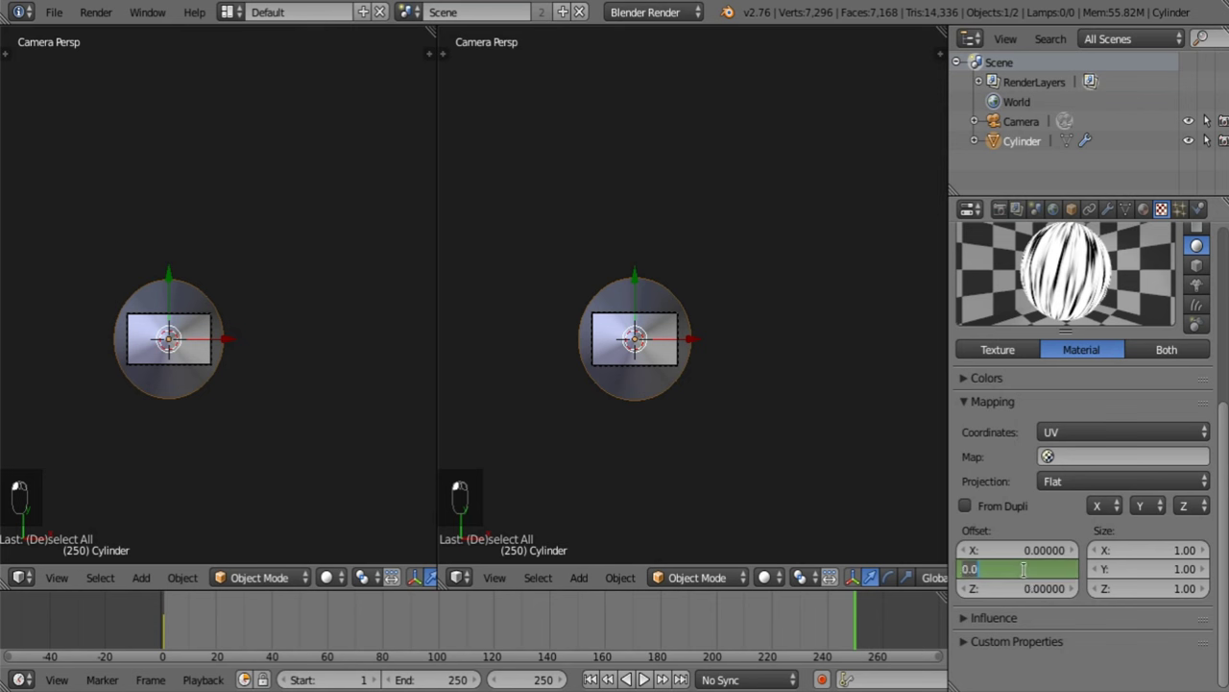
key(BackSpace)
text(0.4)
key(Return)
right_click(1026, 573)
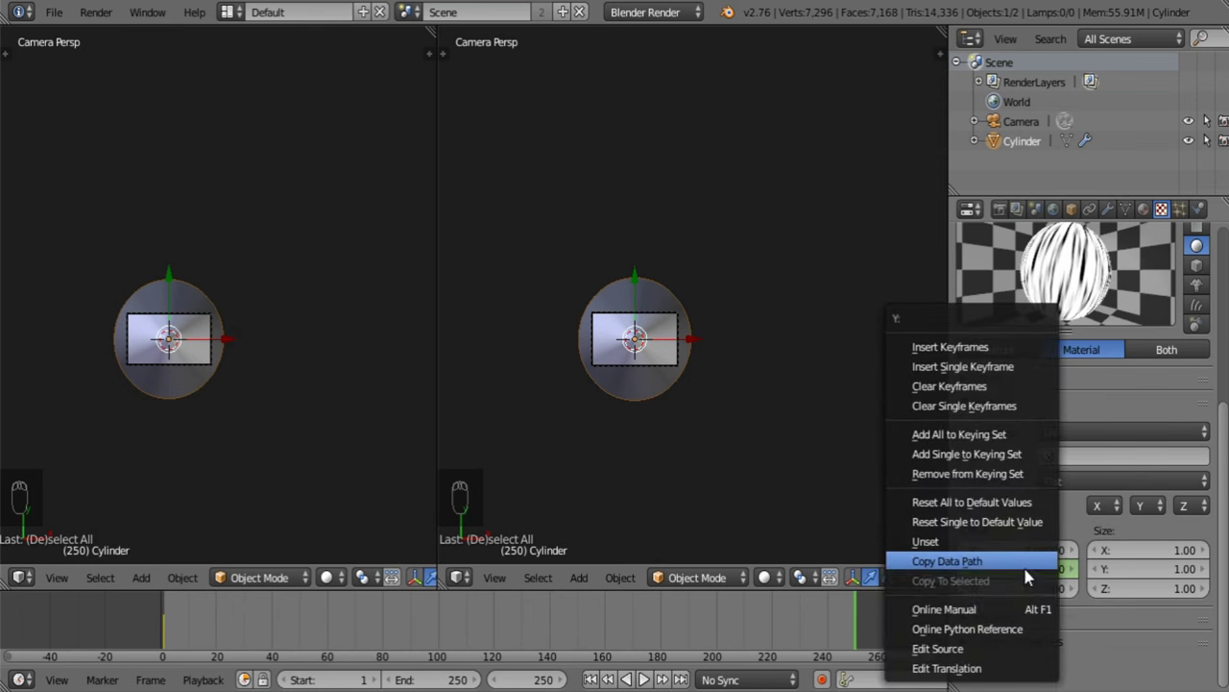
click(1026, 573)
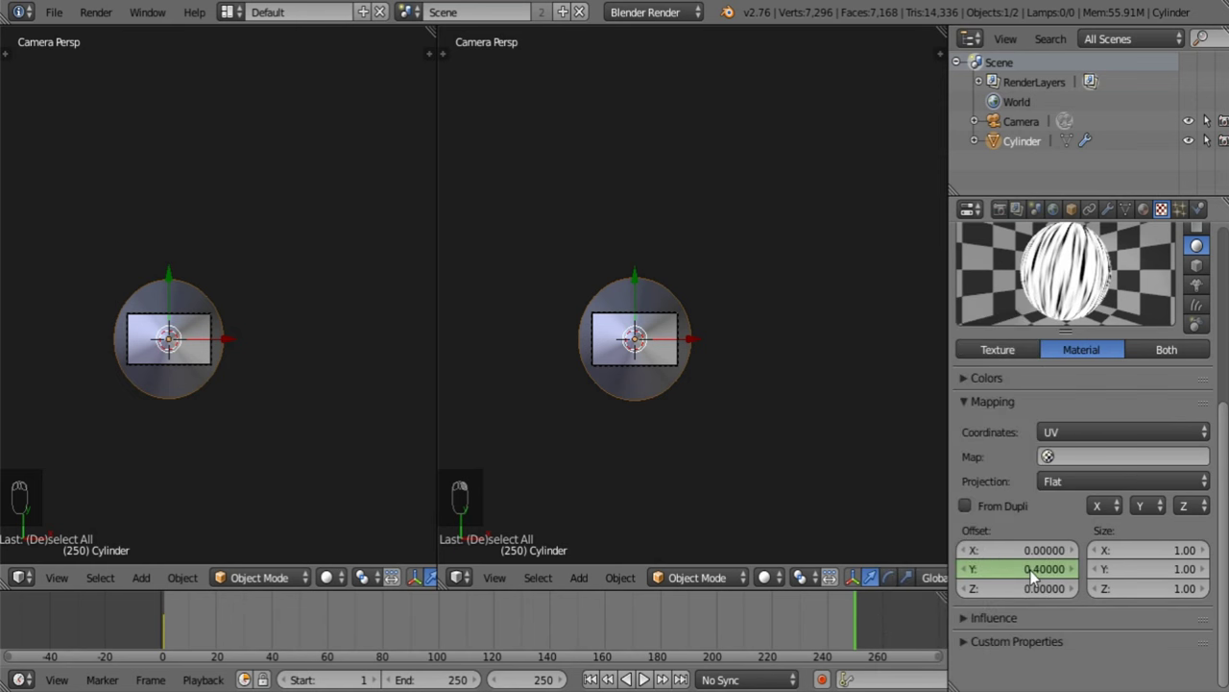
right_click(1030, 570)
click(970, 366)
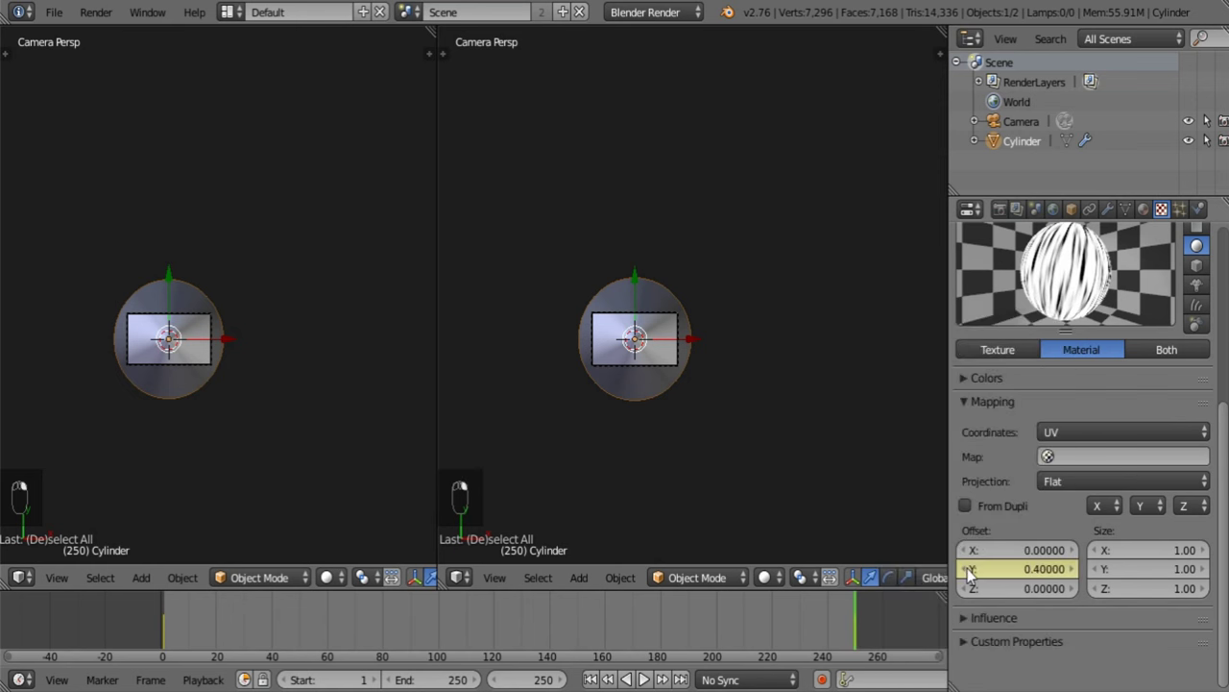
Display the larger of the two viewports with Rendered shading, framed closely on the camera view of the tunnel.
scroll(781, 382, up, 6)
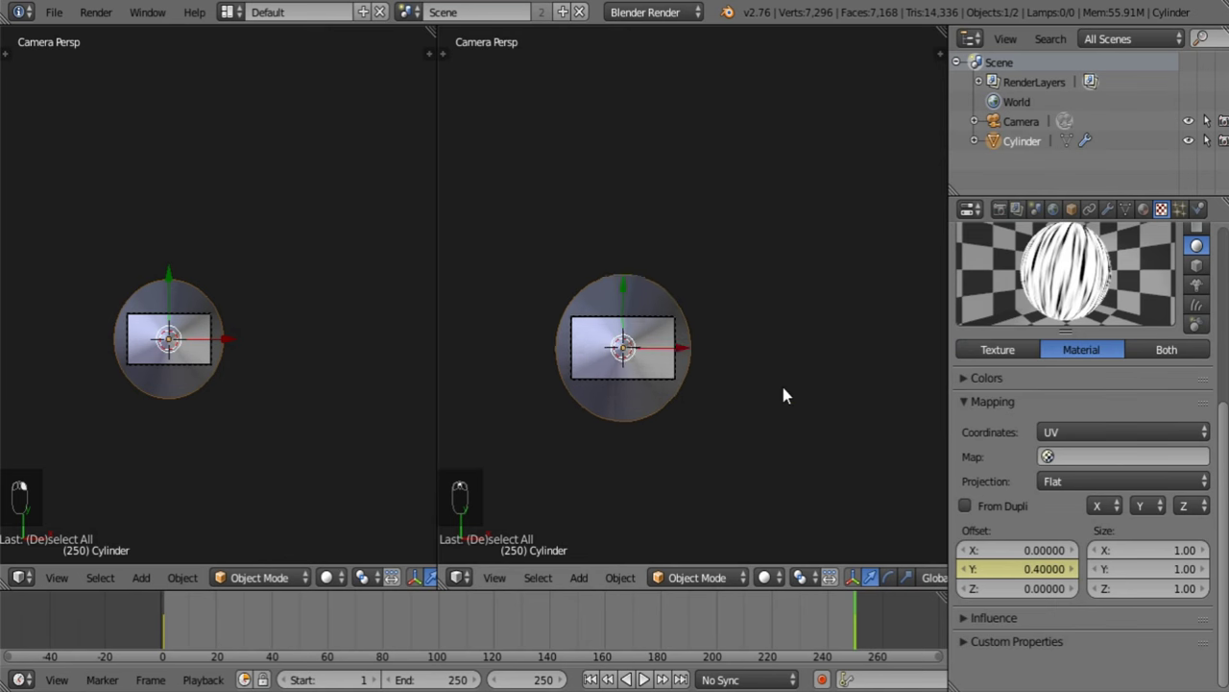
scroll(775, 335, up, 4)
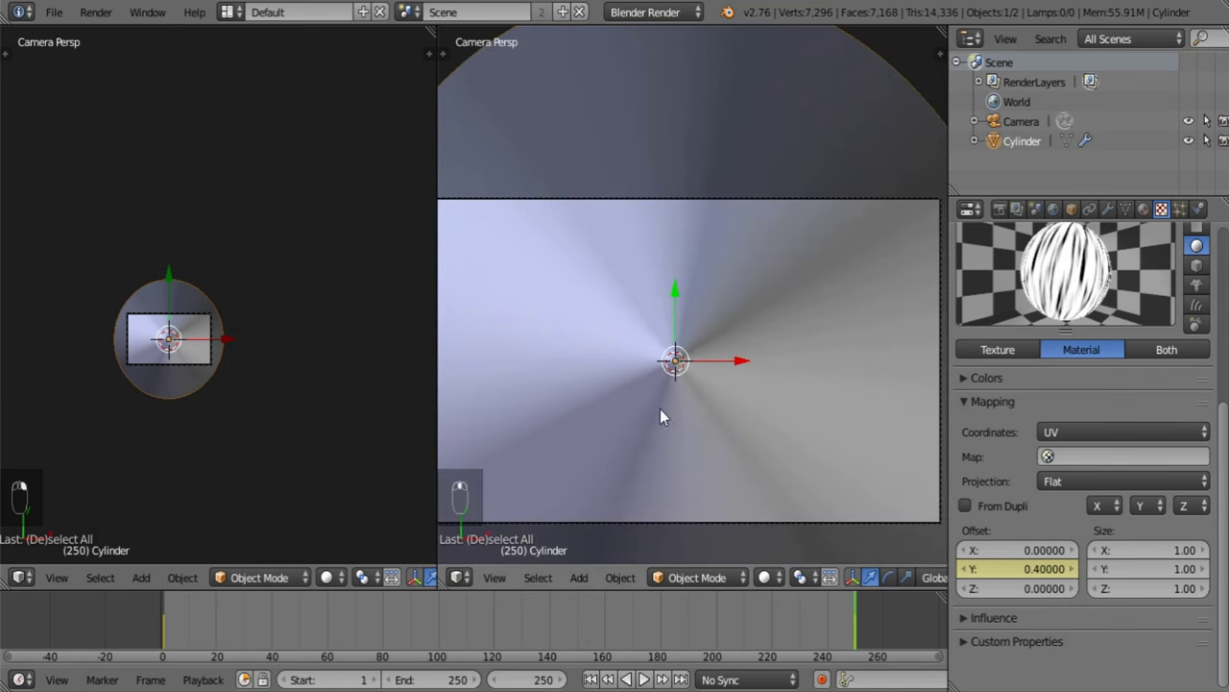
click(769, 580)
click(801, 442)
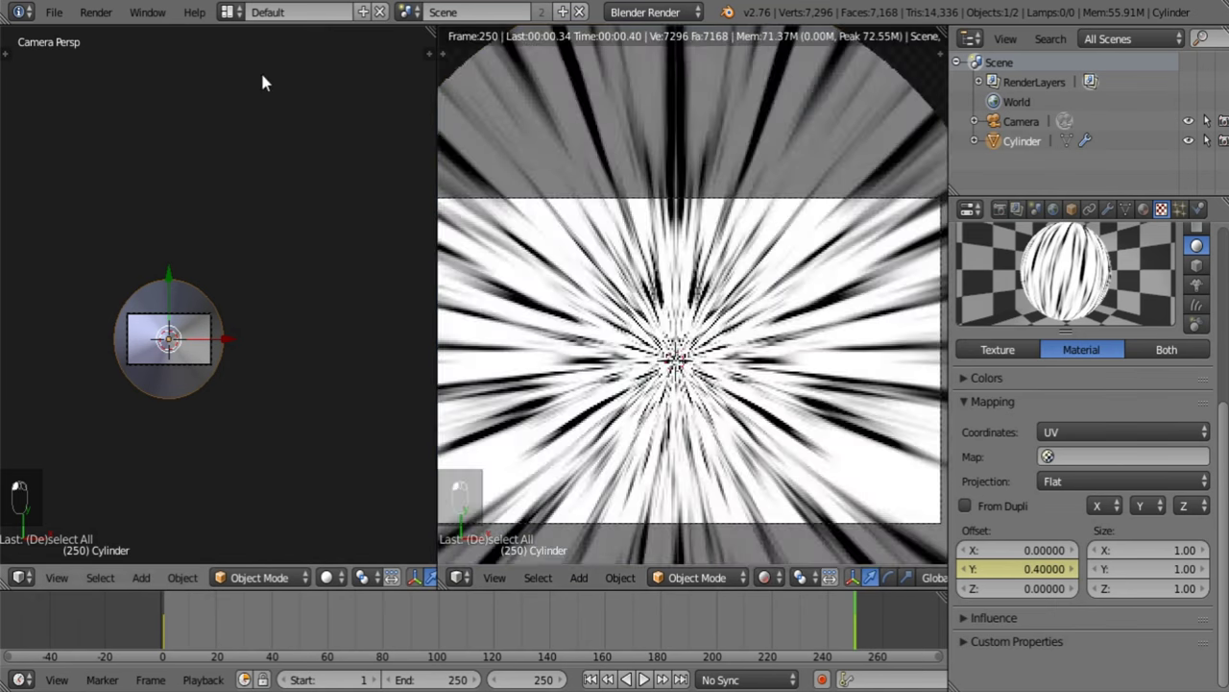
Set a render border around the camera frame in the rendered viewport and save the file.
click(60, 10)
scroll(702, 331, down, 2)
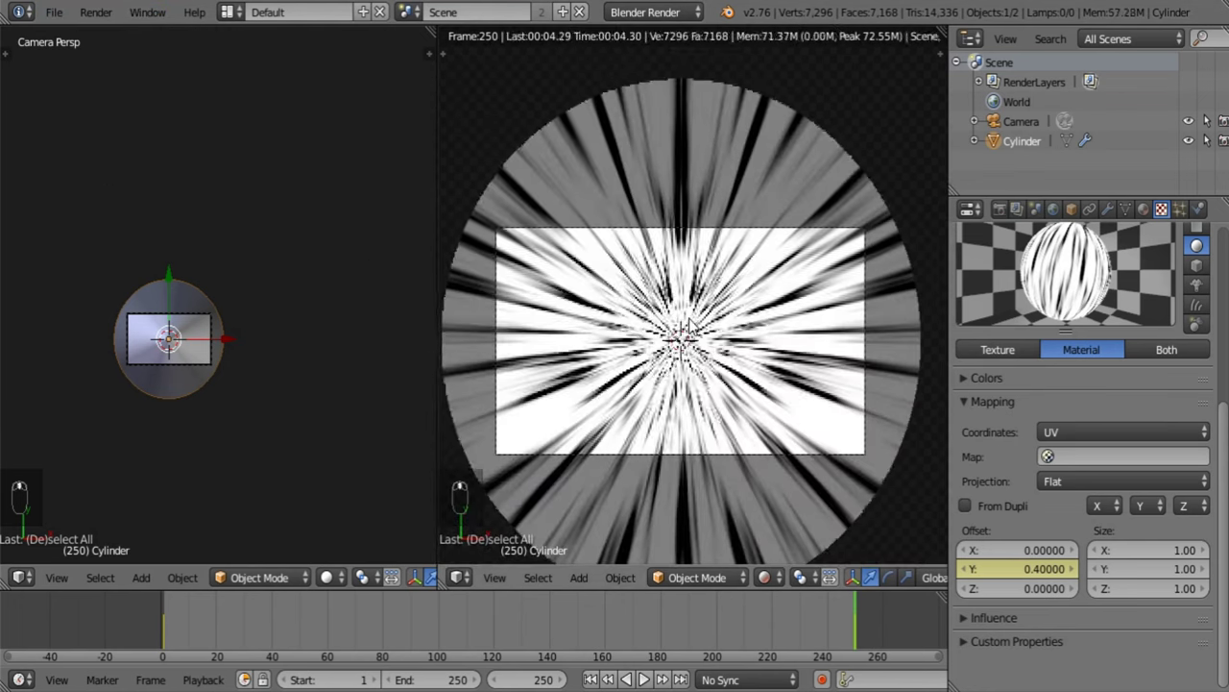
key(ctrl+b)
mouse_move(499, 231)
mouse_down()
mouse_move(803, 431)
mouse_move(862, 449)
mouse_up()
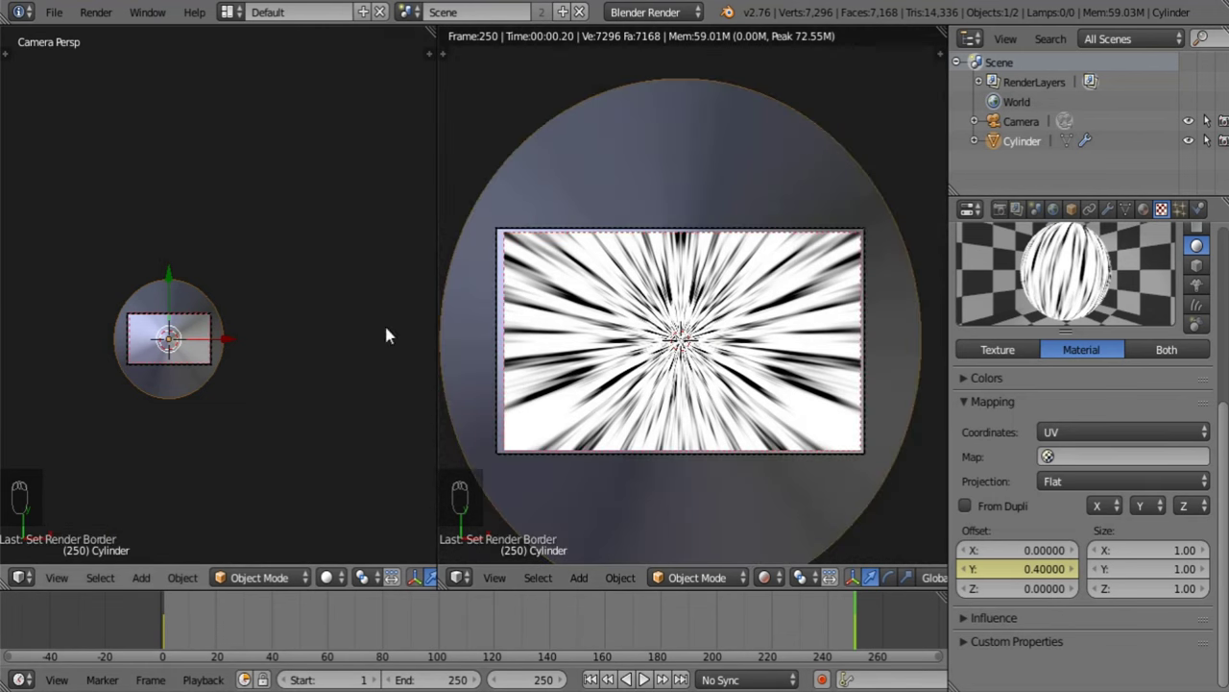
click(54, 12)
click(77, 159)
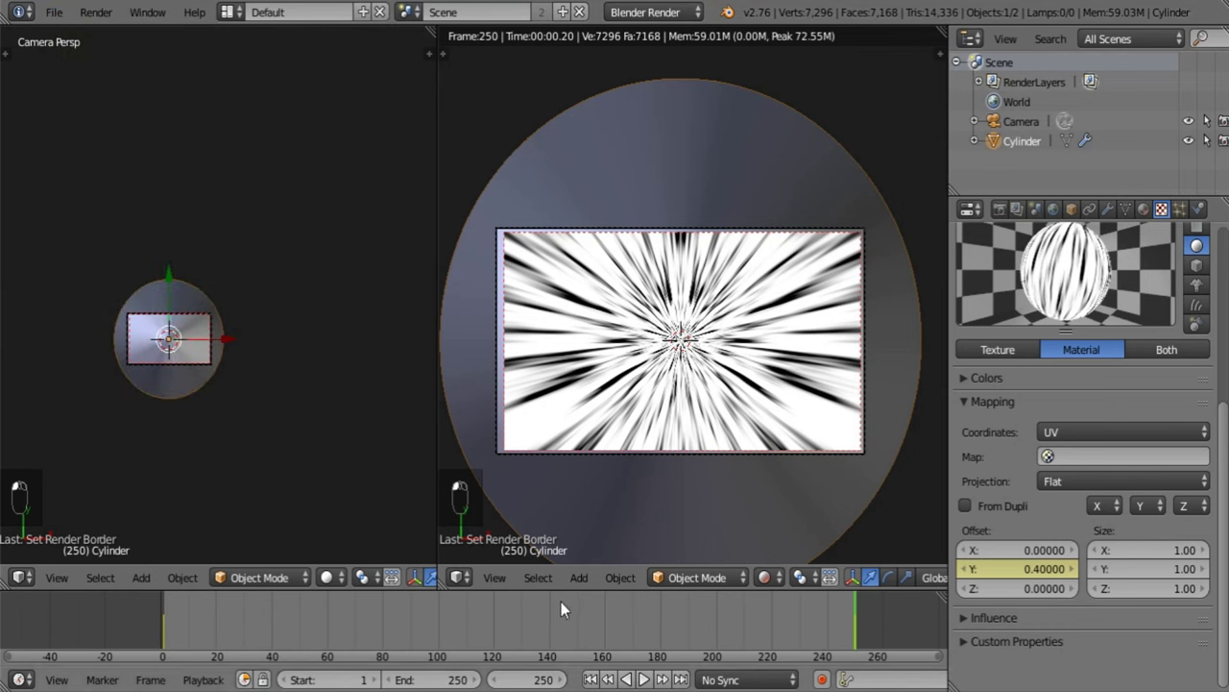
Scrub the animation to frame 215 and back to 250, and return the larger viewport to Solid shading.
drag(563, 602, 757, 617)
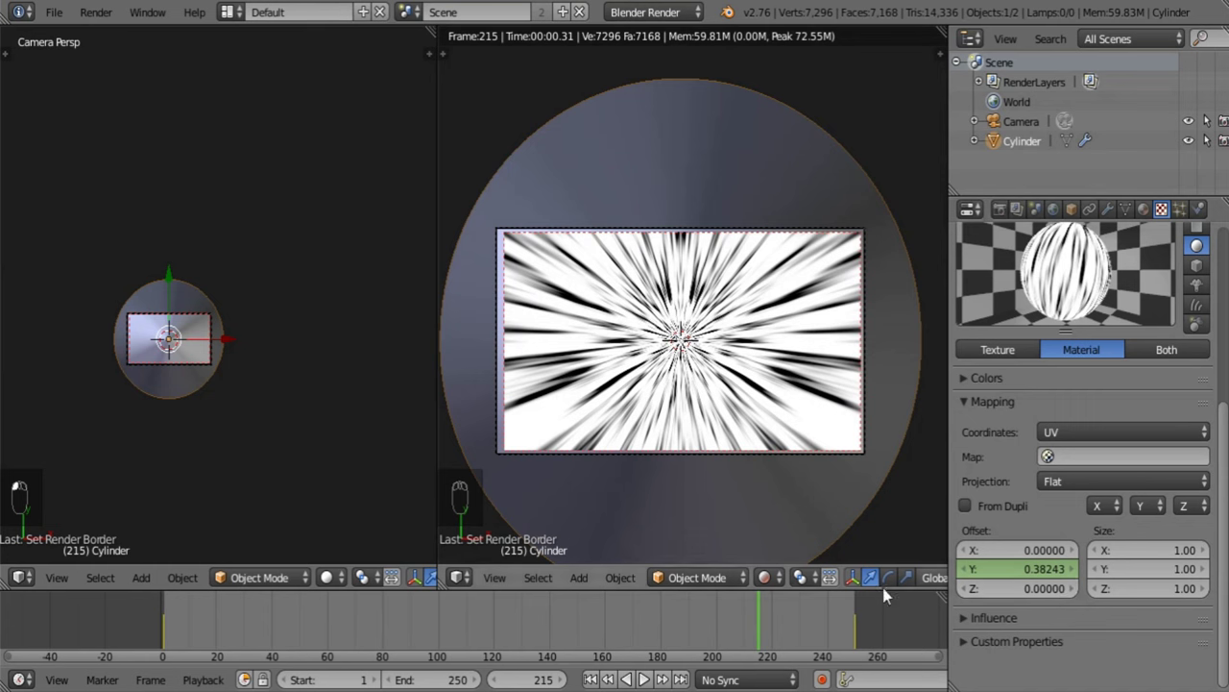
click(854, 606)
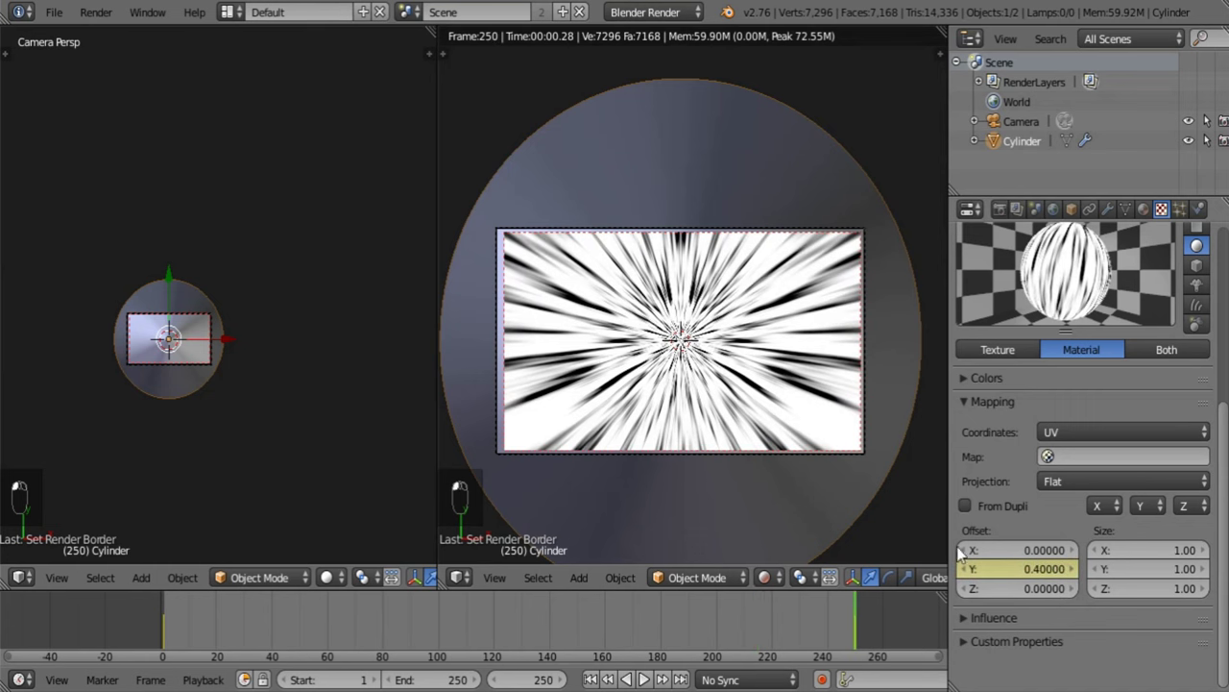
click(780, 581)
click(790, 510)
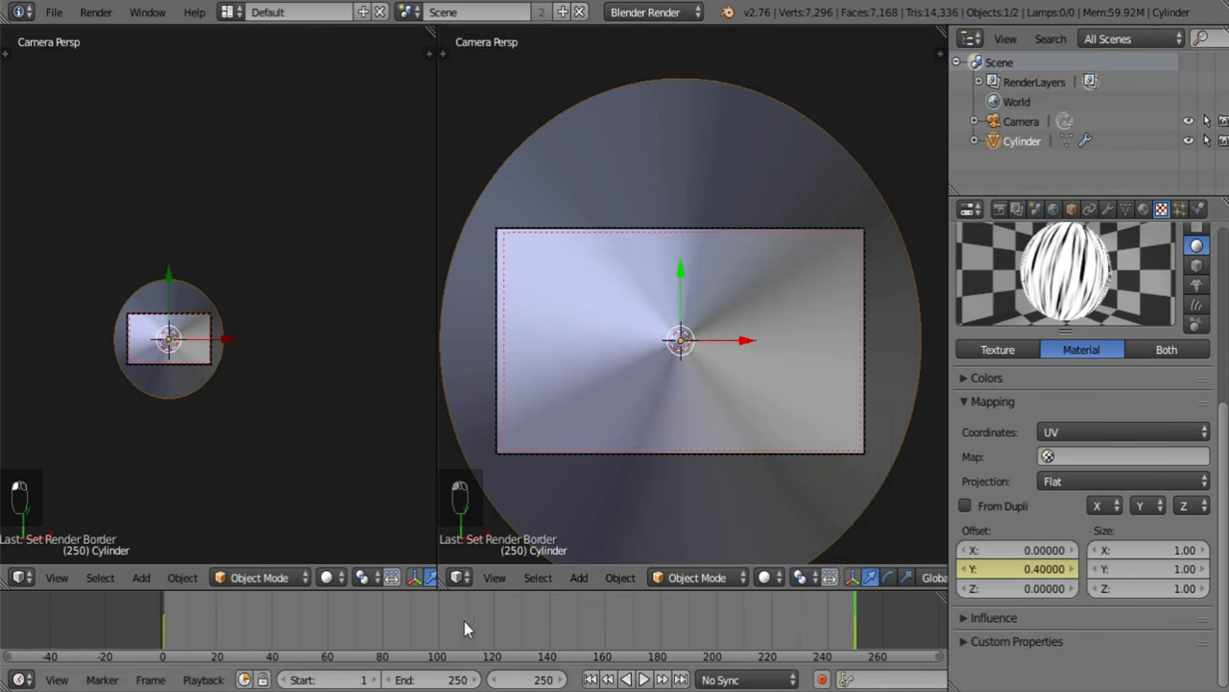
Turn the larger viewport into a Graph Editor and expand the Tunnel mat channel to list its Y Offset curve.
click(461, 576)
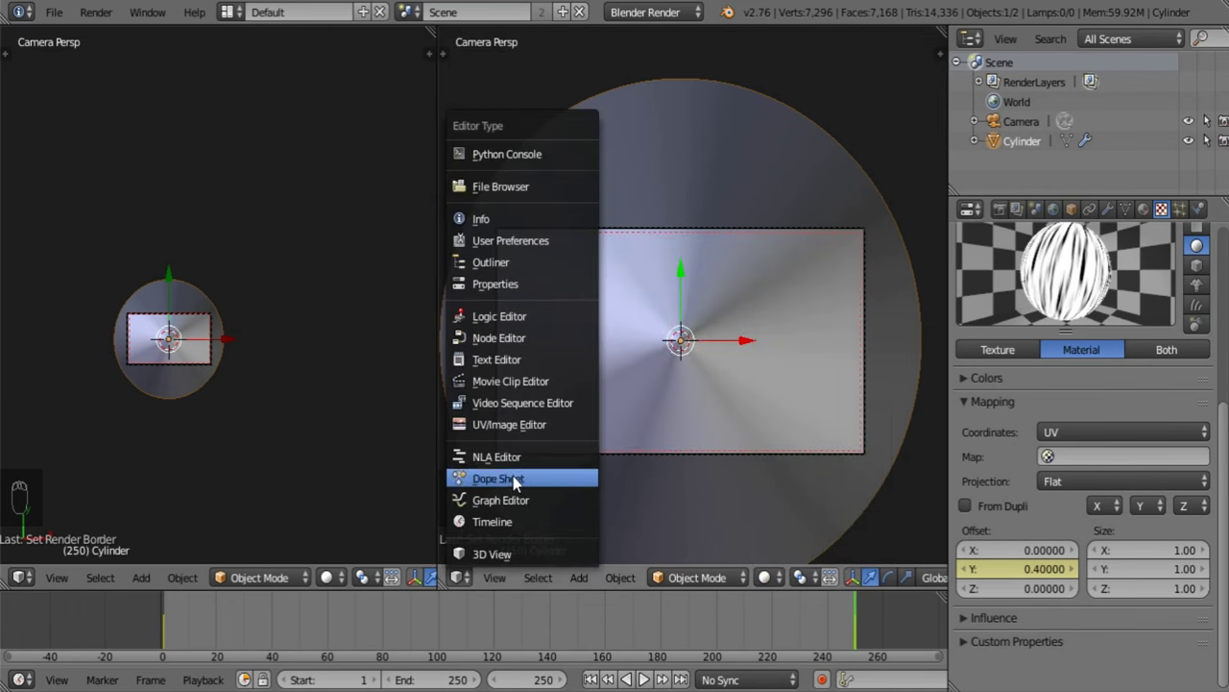
click(514, 507)
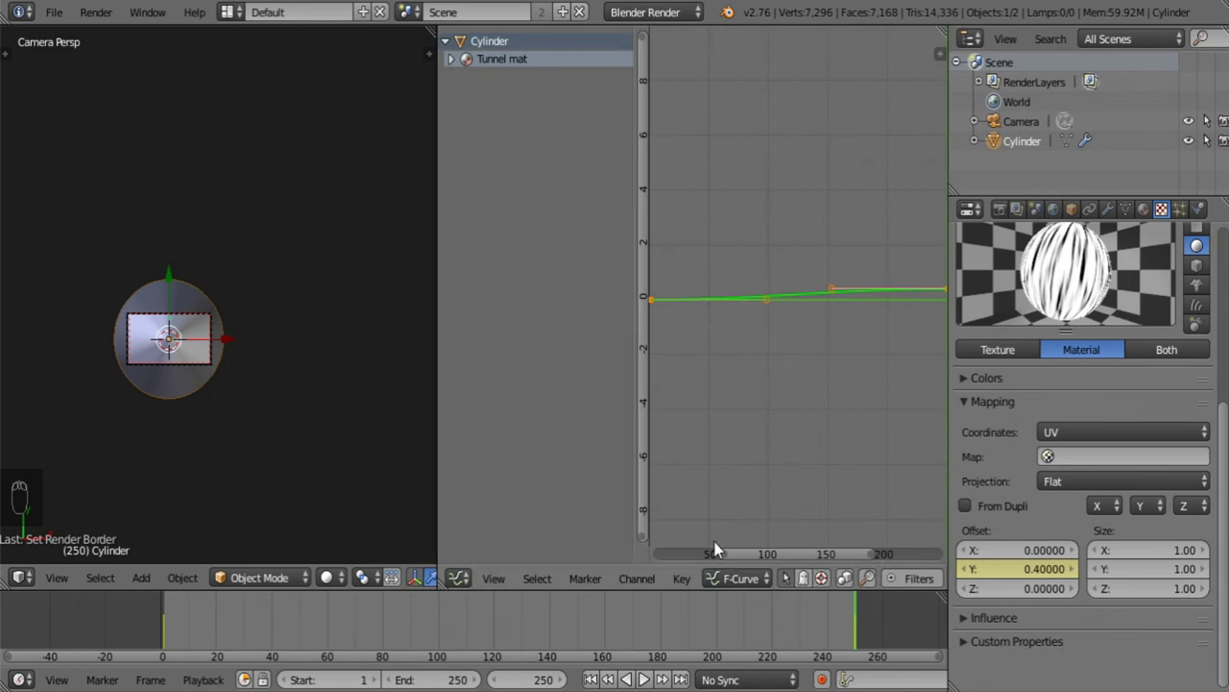
click(450, 59)
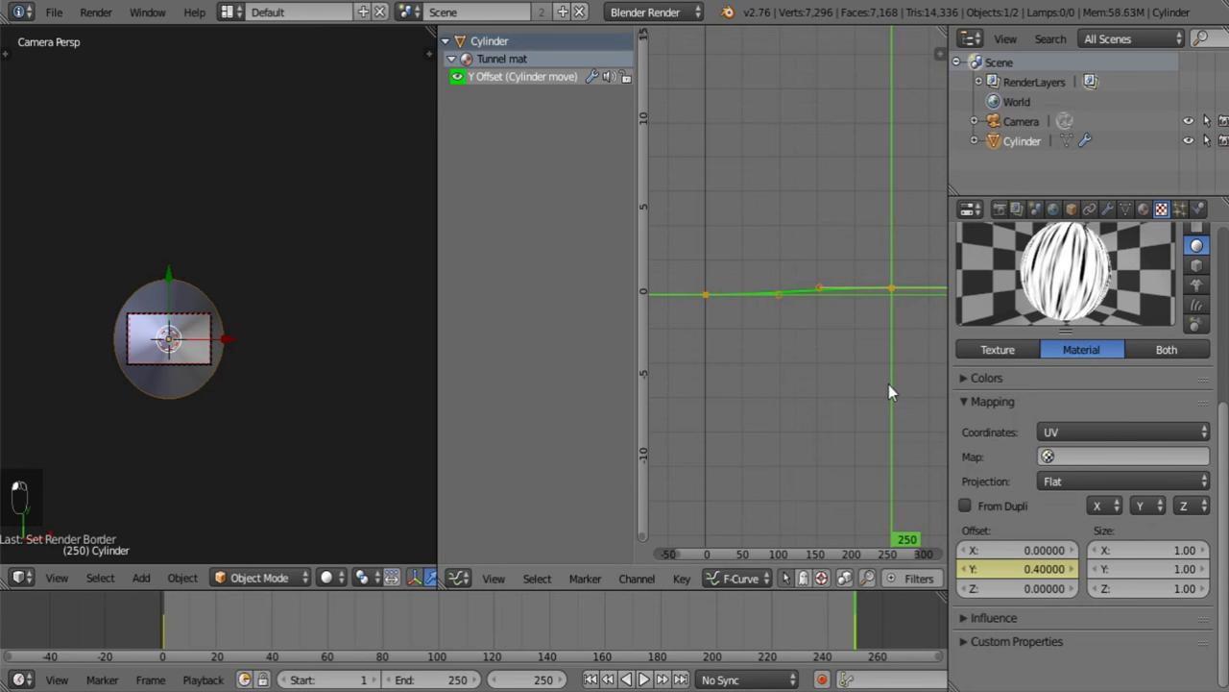
Select all keyframes of the Y Offset curve and scale them by -1 along Y.
key(a)
key(a)
key(a)
key(s)
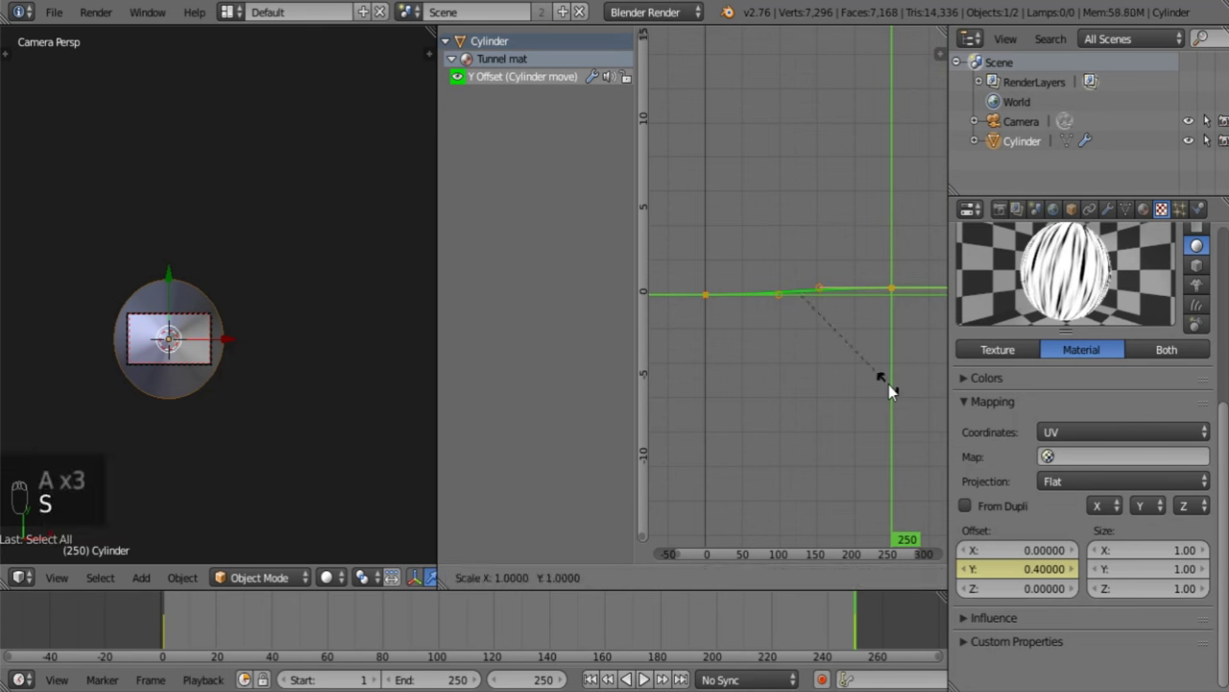
text(y-1)
key(Return)
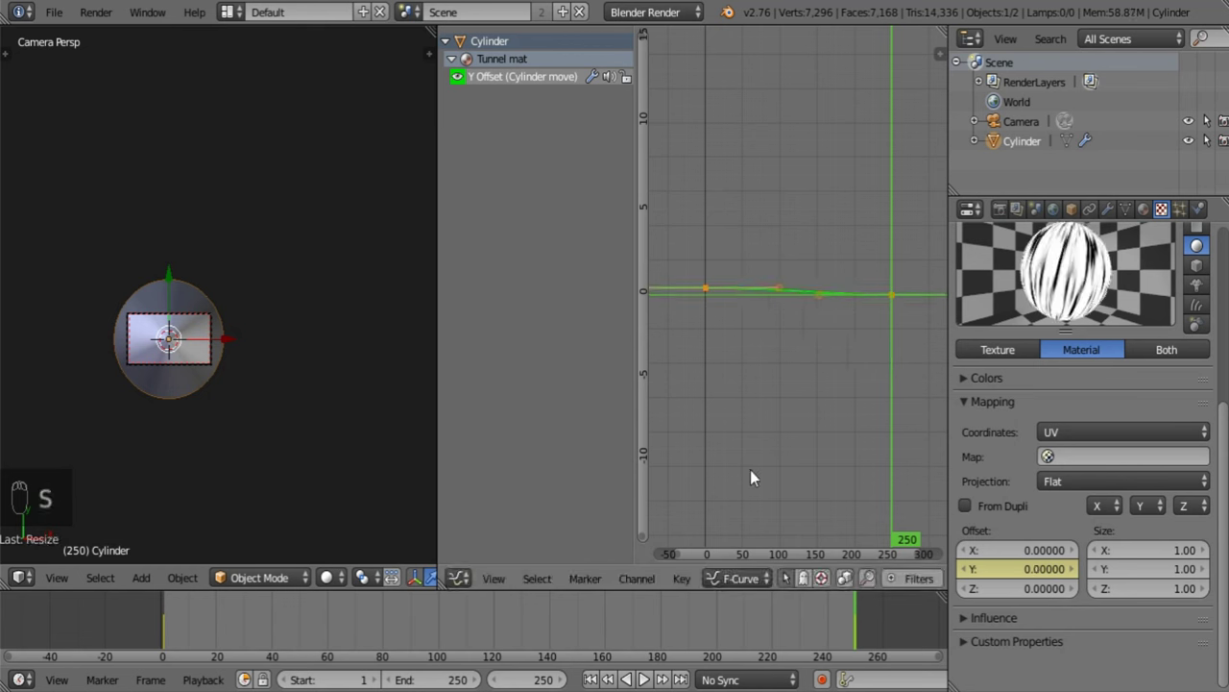
Widen the Graph Editor and set the Y Offset curve's extrapolation mode to Linear Extrapolation.
key(Home)
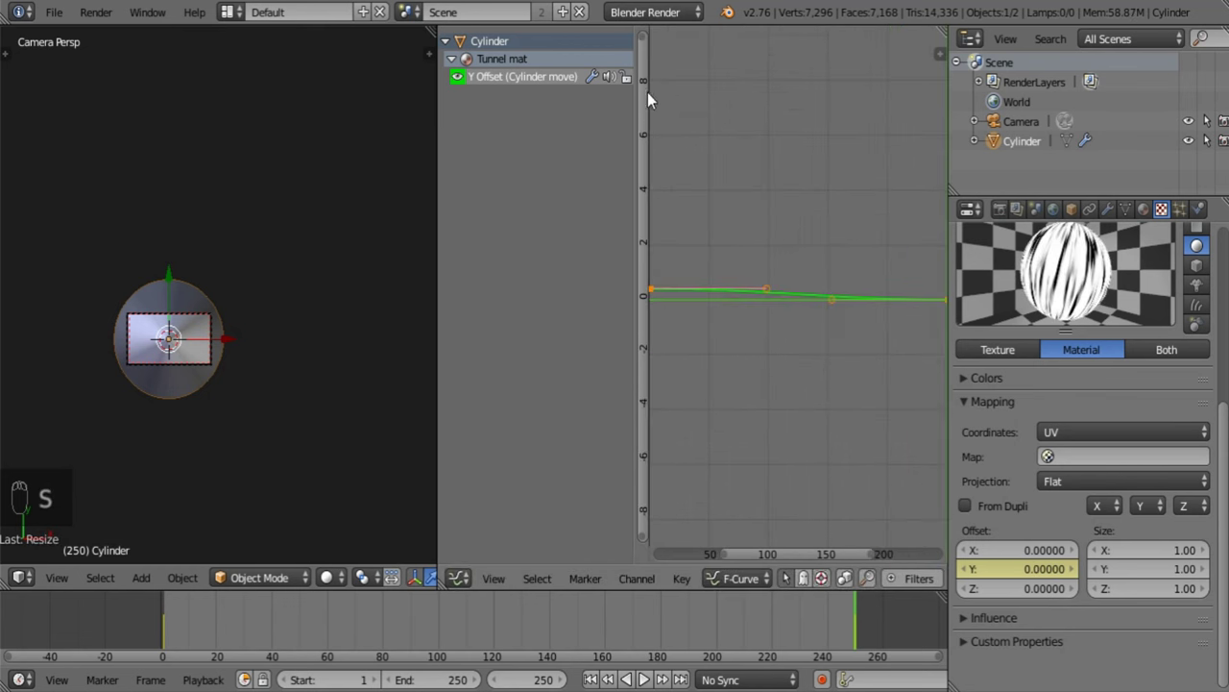
drag(643, 38, 628, 321)
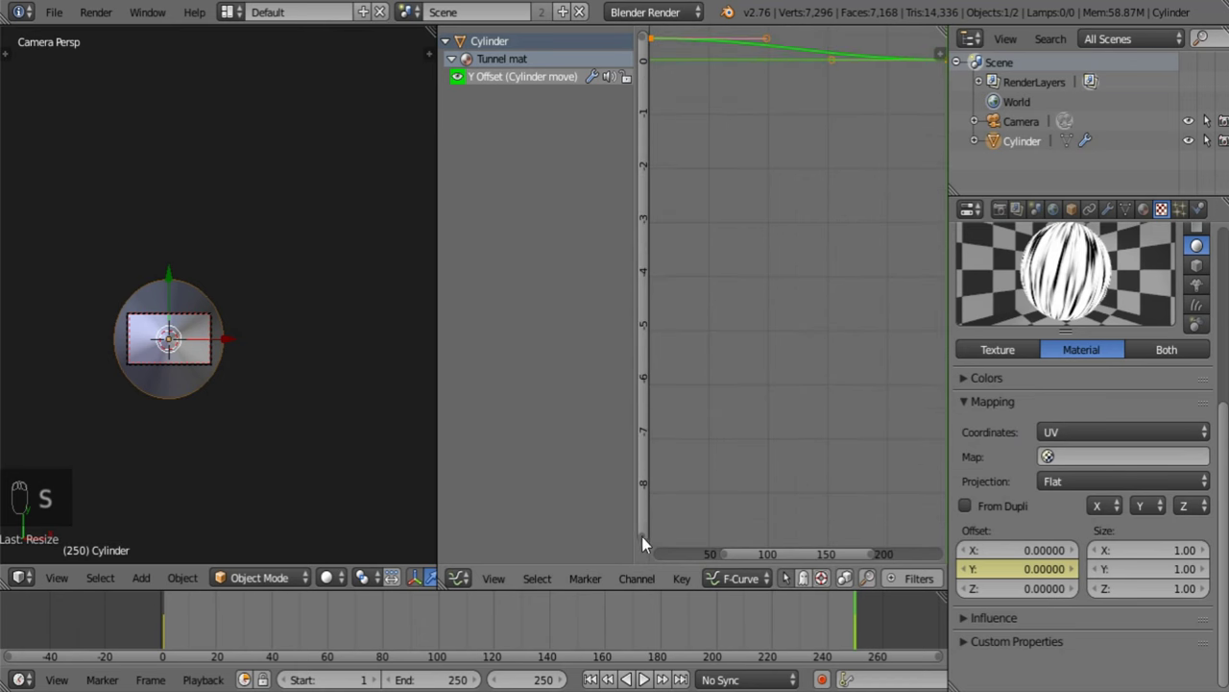
drag(641, 536, 661, 61)
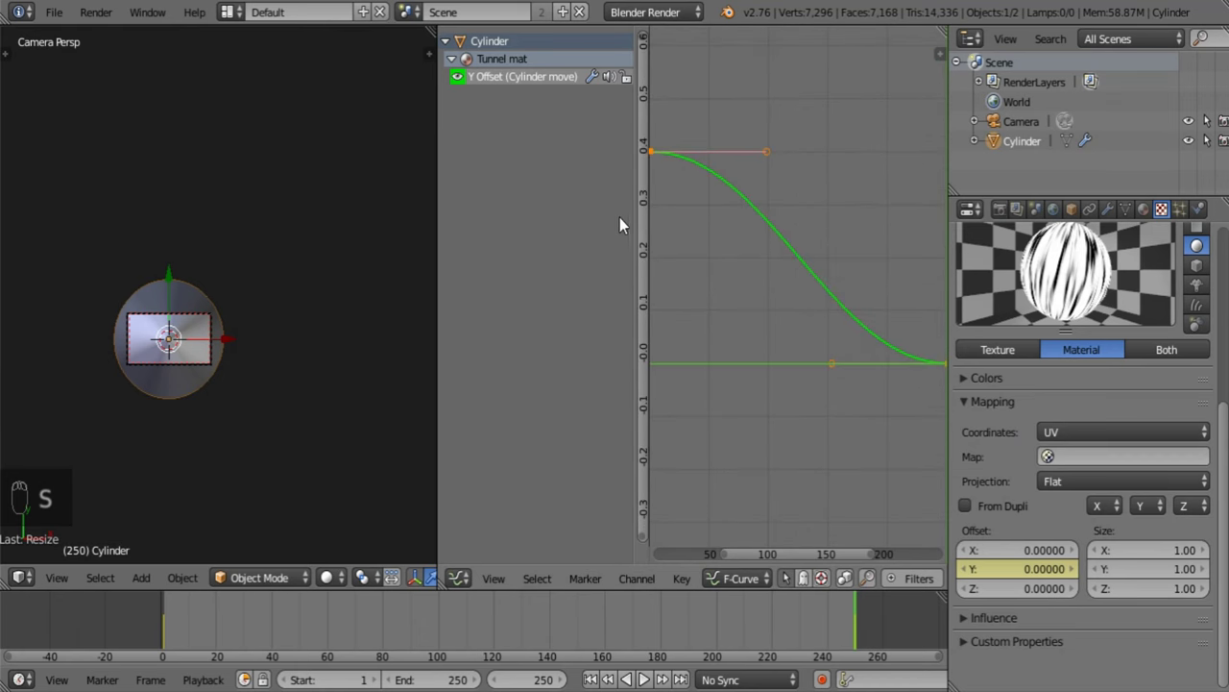
drag(439, 227, 321, 230)
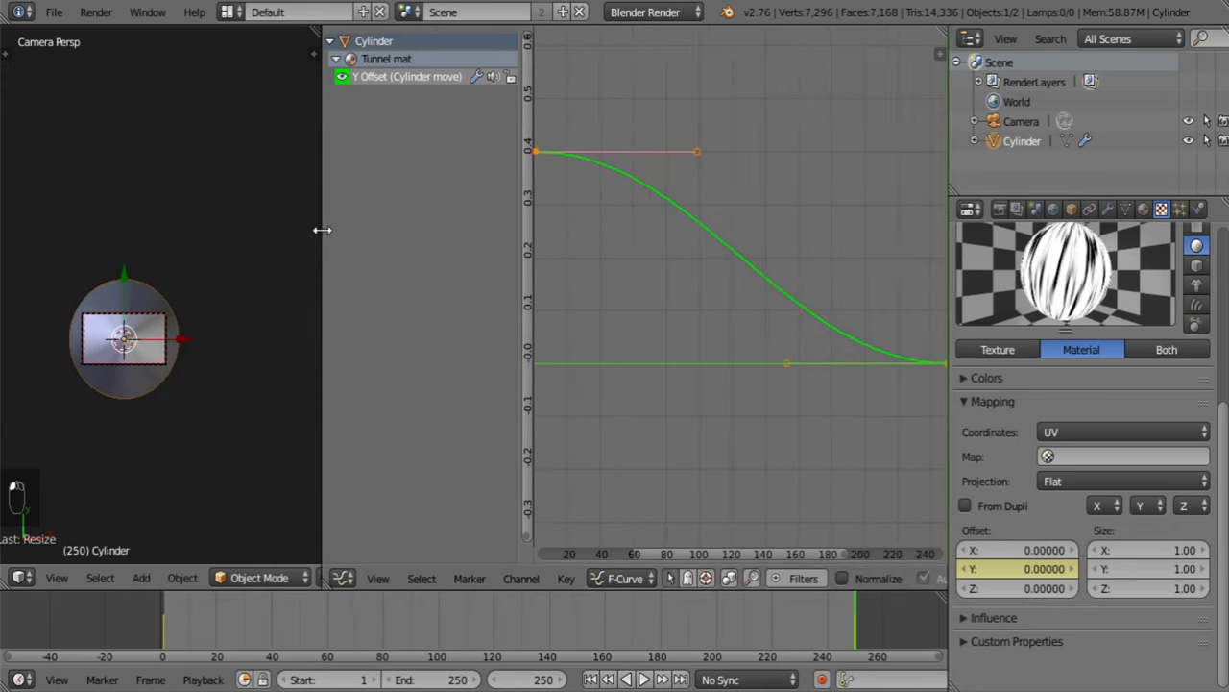
key(Home)
scroll(651, 259, down, 1)
middle_drag(776, 297, 758, 305)
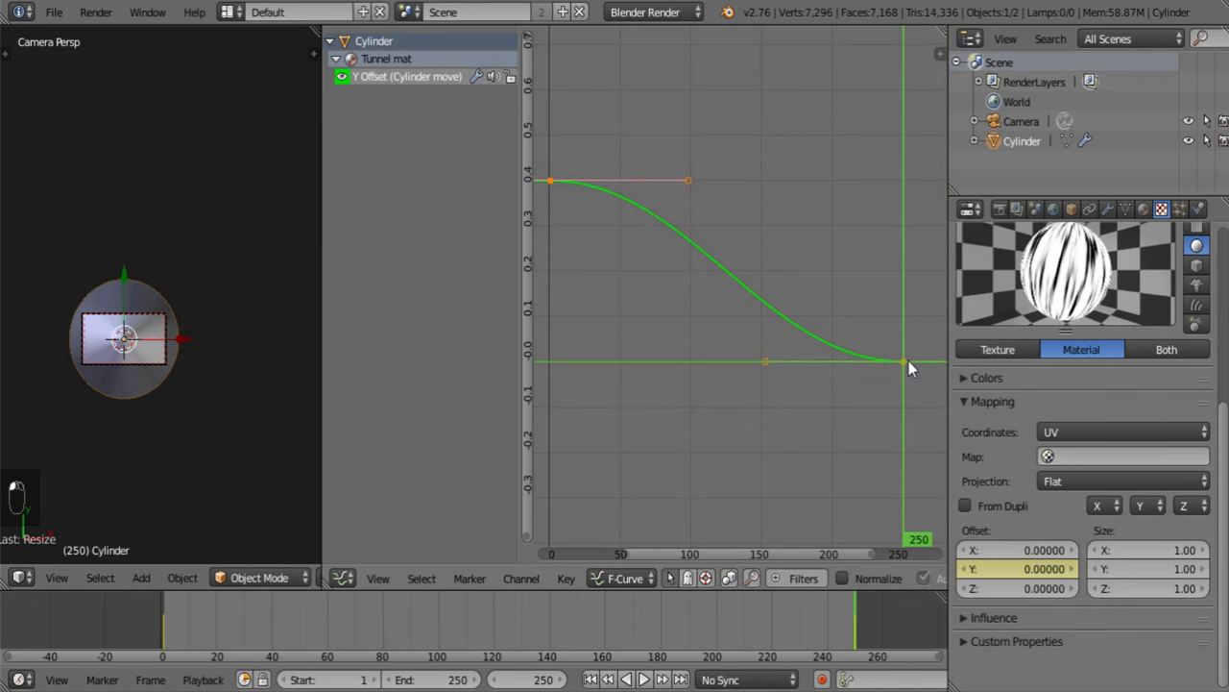
click(538, 579)
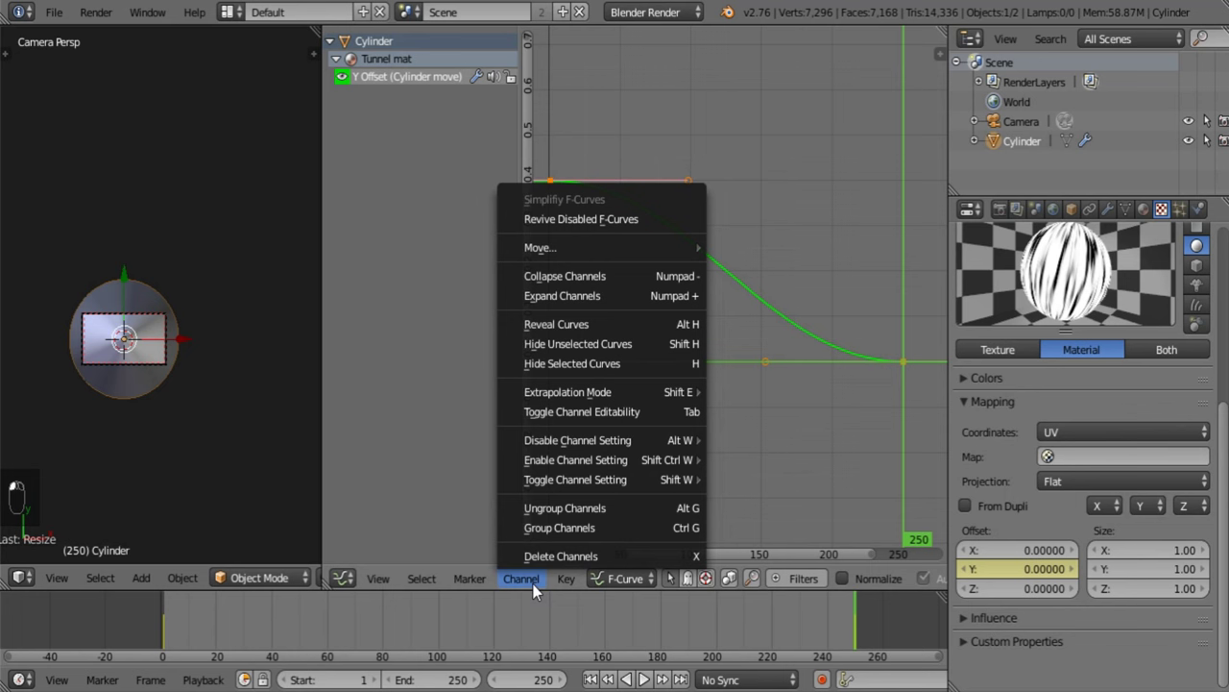
mouse_move(557, 399)
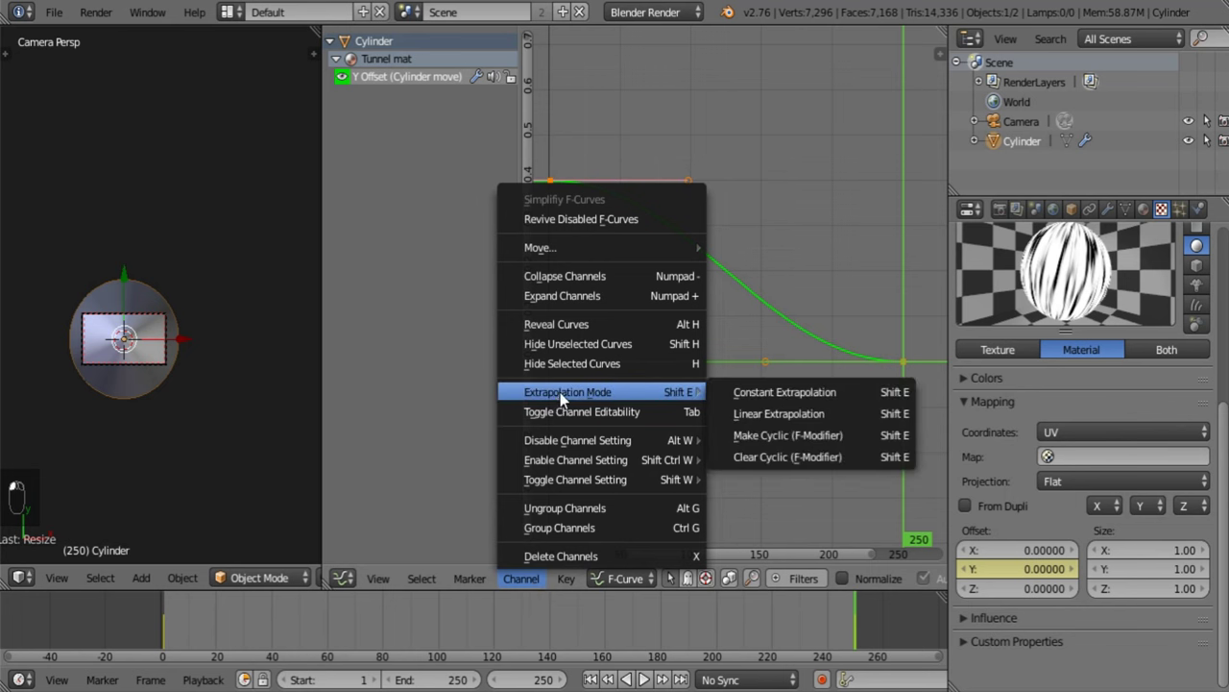
click(768, 414)
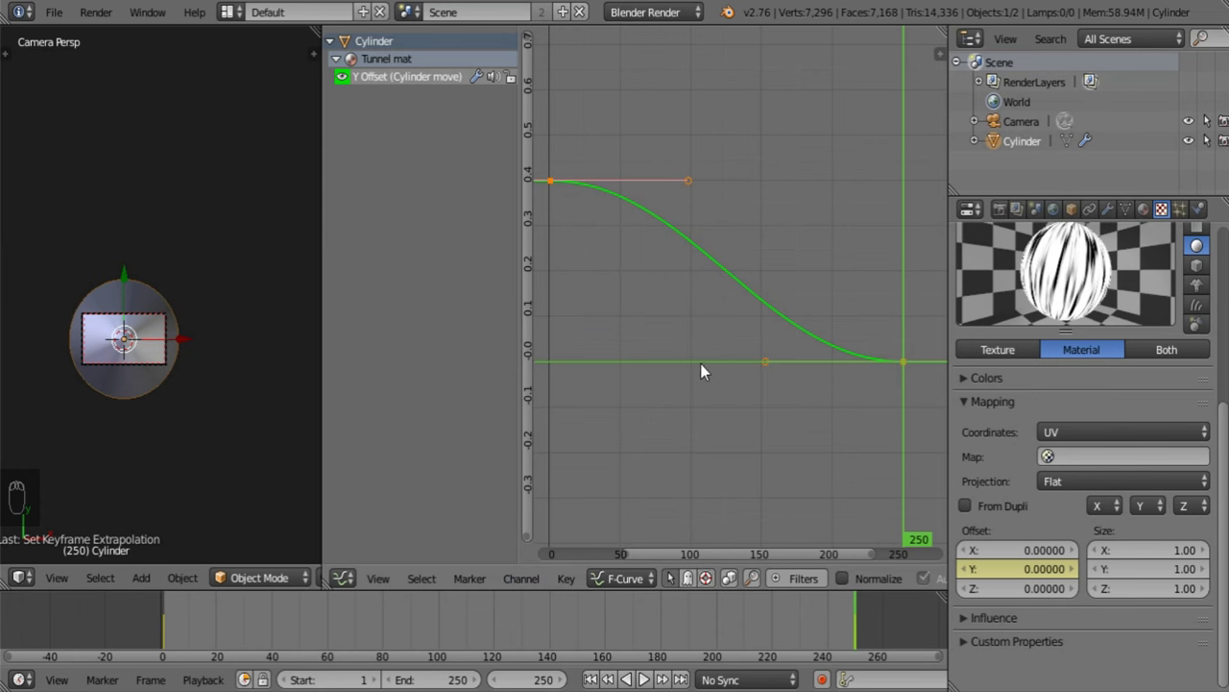
Set the handle type of all Y Offset keyframes to Vector and look along the curve beyond both keyframes.
scroll(715, 341, down, 1)
key(a)
key(a)
key(a)
key(v)
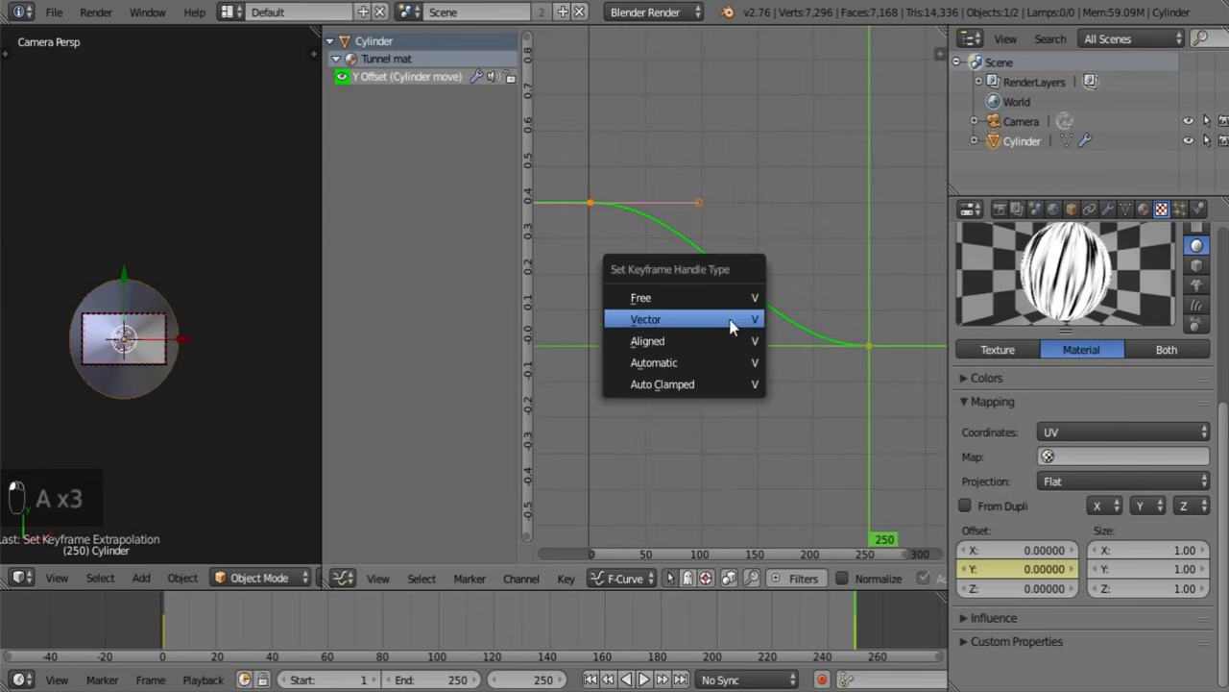
click(730, 320)
scroll(732, 322, down, 6)
middle_drag(821, 358, 892, 480)
key(Home)
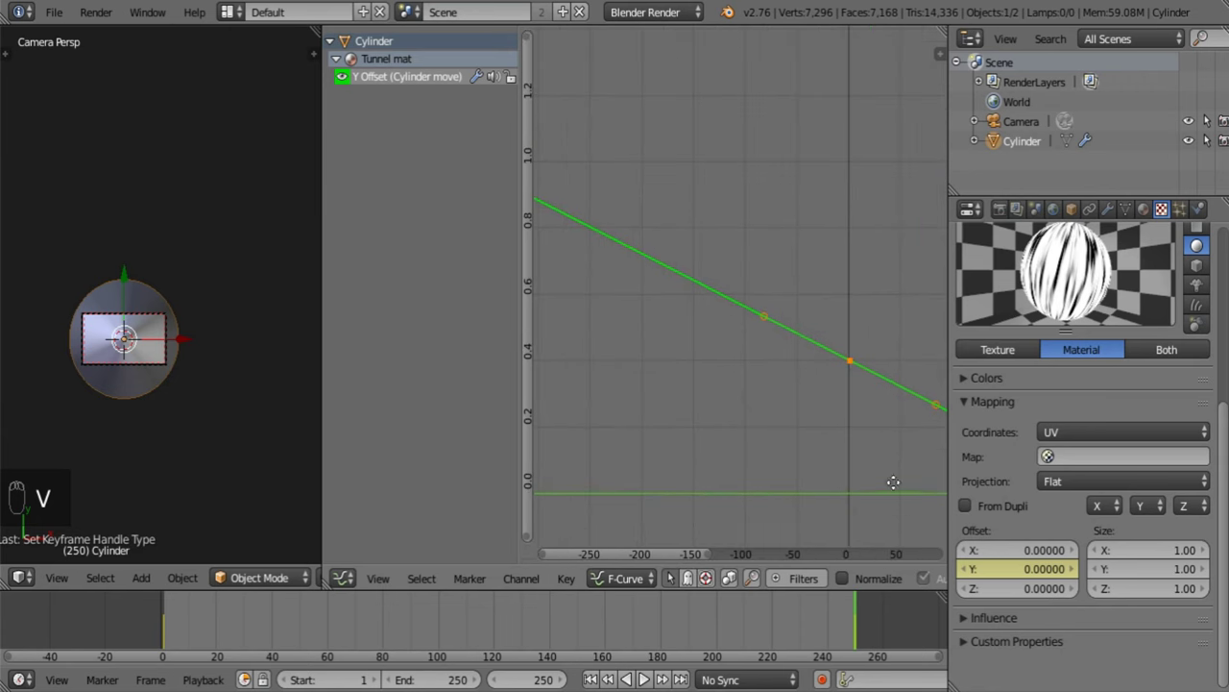
middle_drag(836, 447, 442, 208)
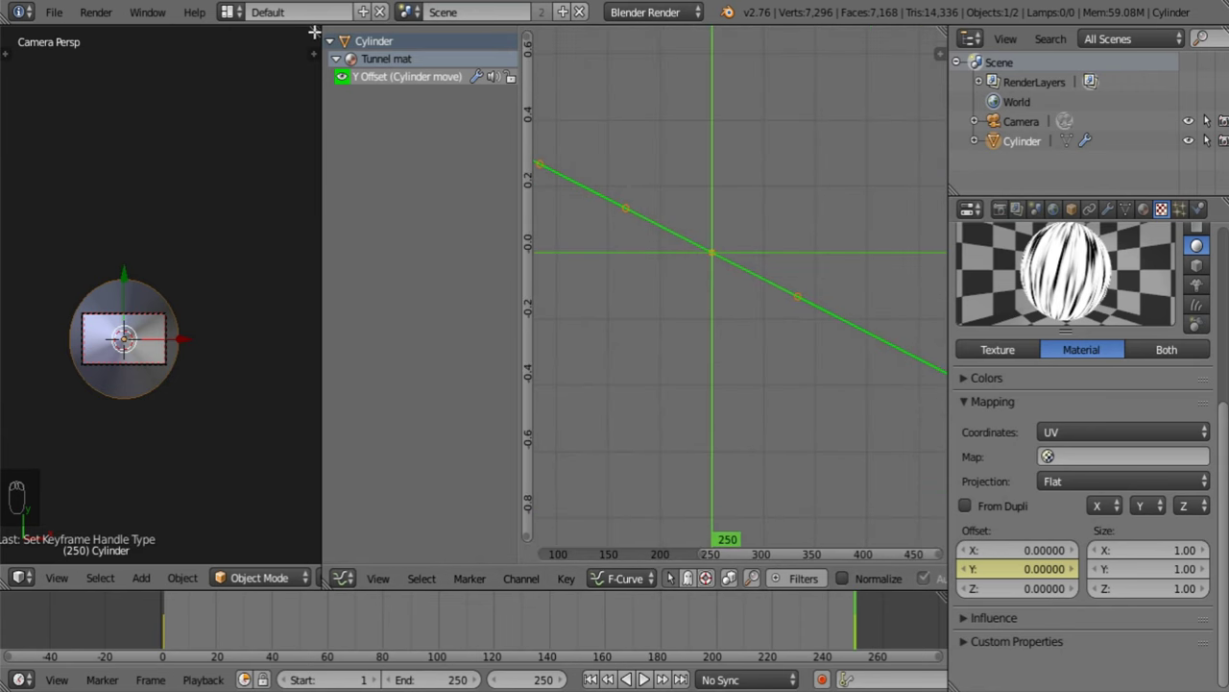
Merge the Graph Editor area back into the 3D viewport and save the file.
drag(314, 33, 437, 141)
click(54, 12)
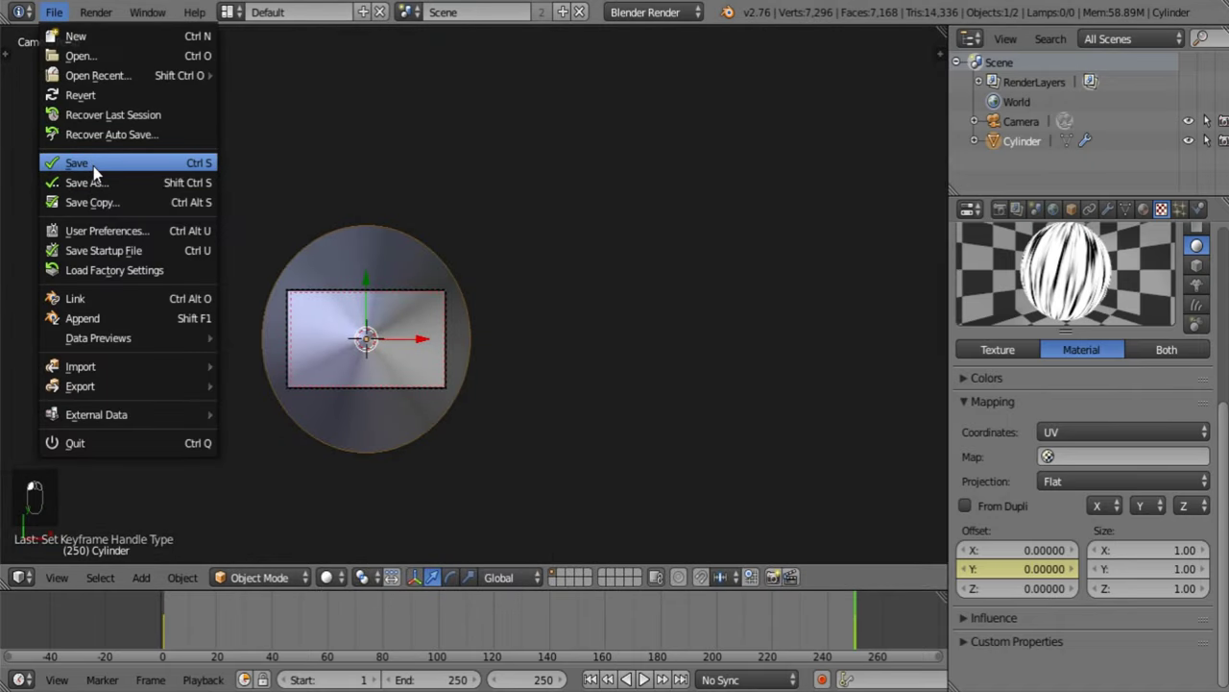
click(93, 161)
Clear the render border by redrawing it beyond the whole camera frame, and save the file.
scroll(500, 305, up, 4)
shift+middle_drag(303, 294, 499, 215)
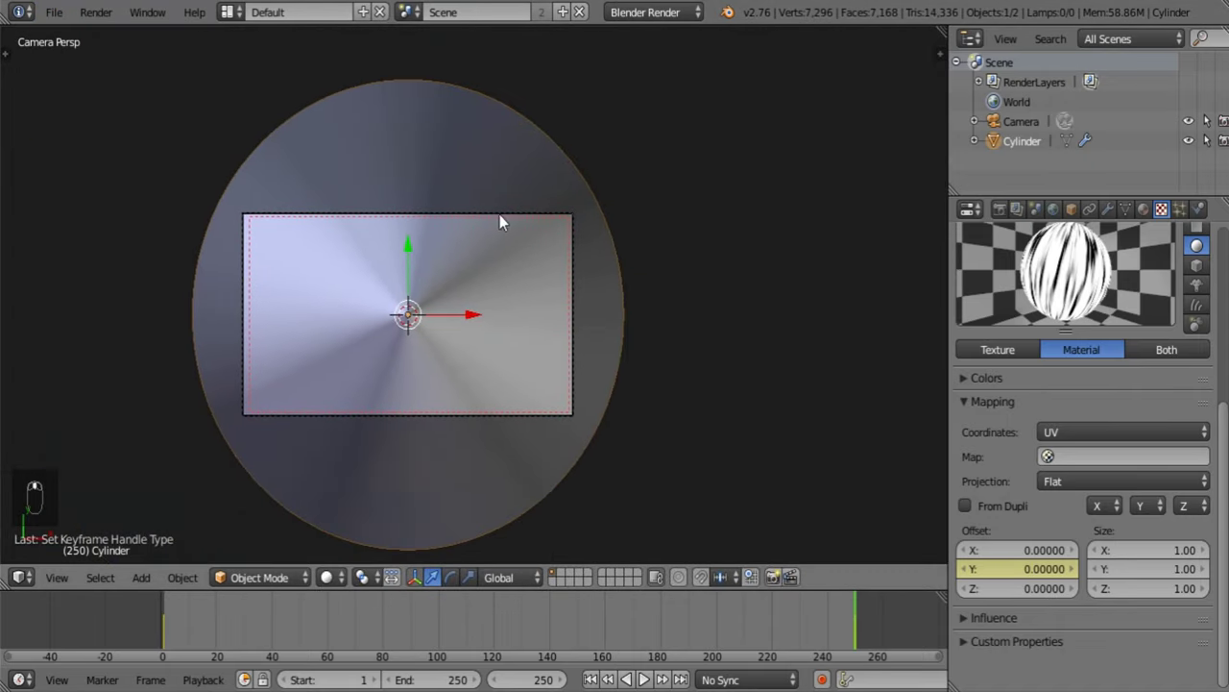
scroll(408, 261, up, 1)
key(ctrl+b)
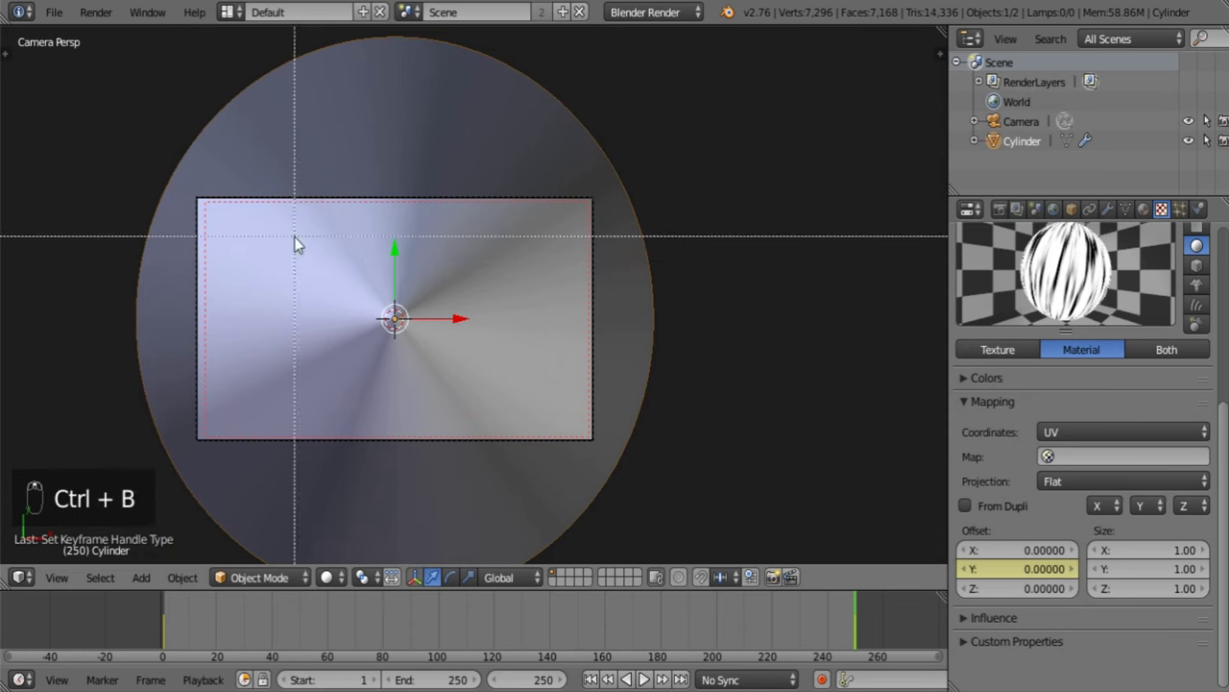
drag(163, 163, 887, 603)
click(52, 9)
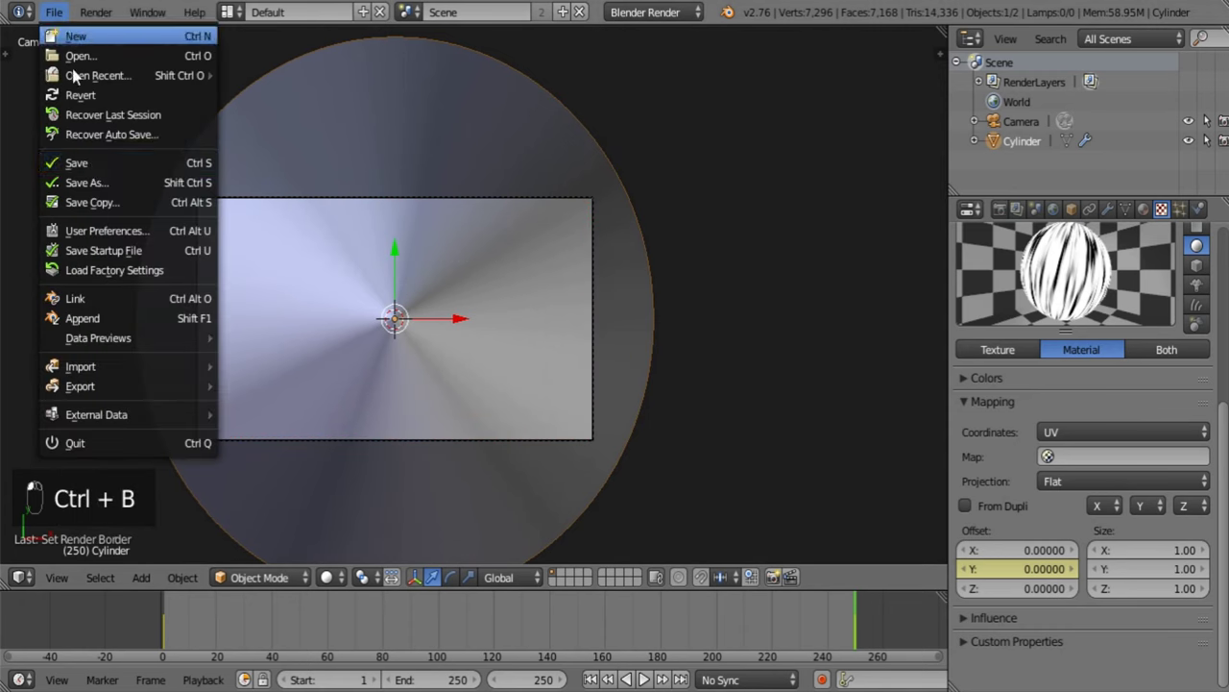
click(93, 160)
shift+middle_drag(594, 335, 738, 358)
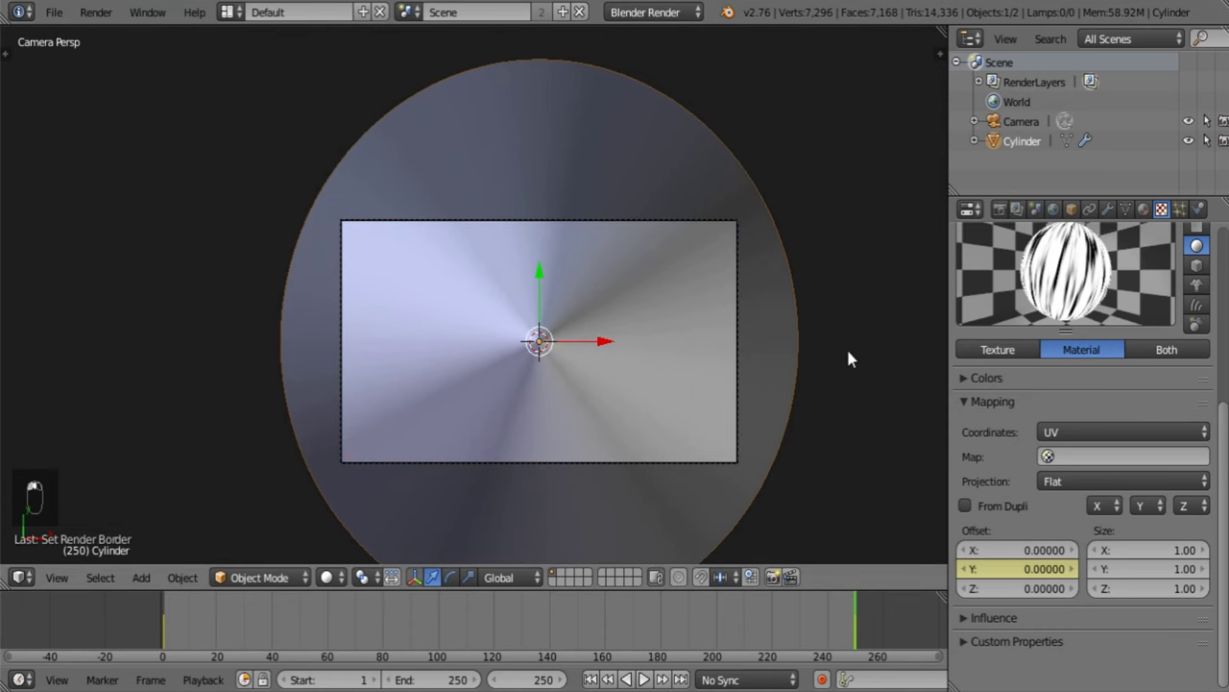
Set the render output path to //speed test.ogv and the file format to Ogg Theora.
click(1000, 208)
scroll(1163, 482, down, 2)
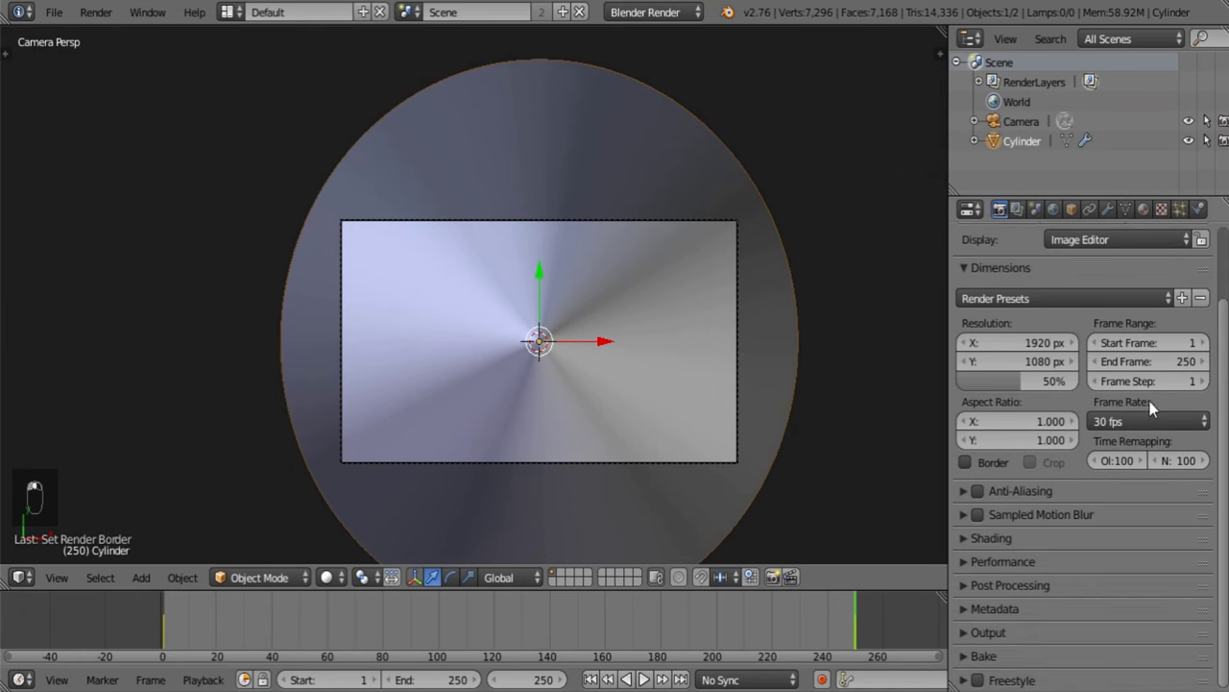
click(995, 630)
scroll(1133, 474, down, 3)
click(1054, 510)
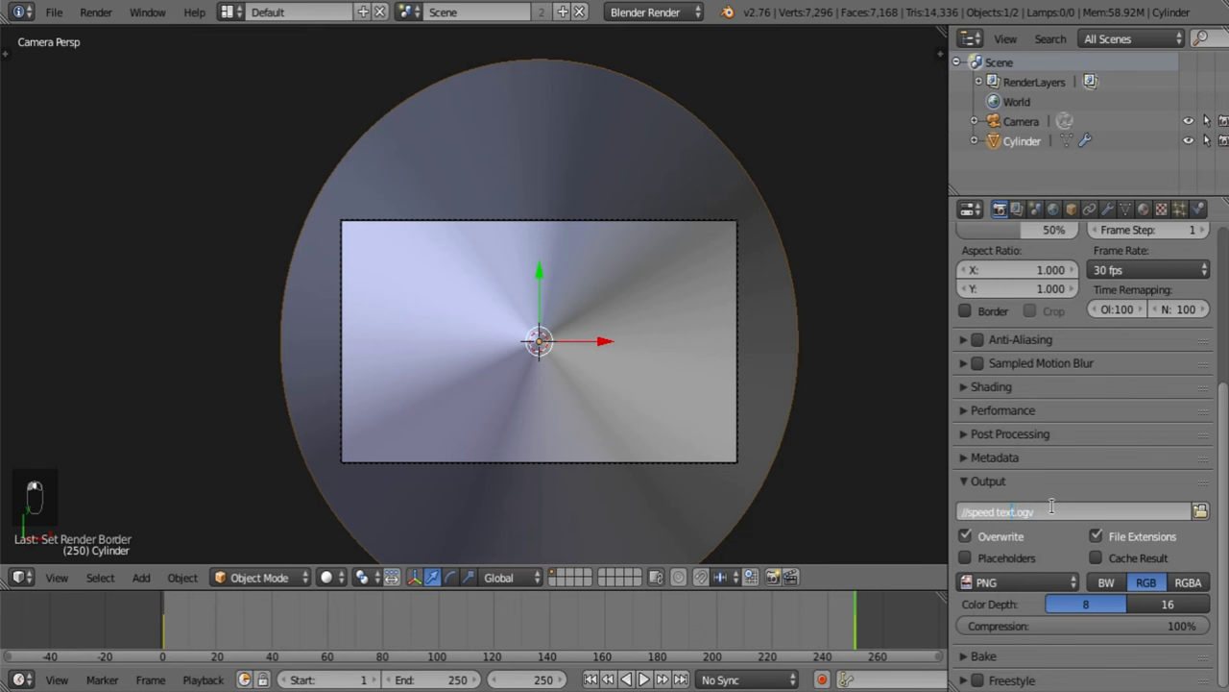
key(Left)
key(Left)
key(Left)
click(989, 582)
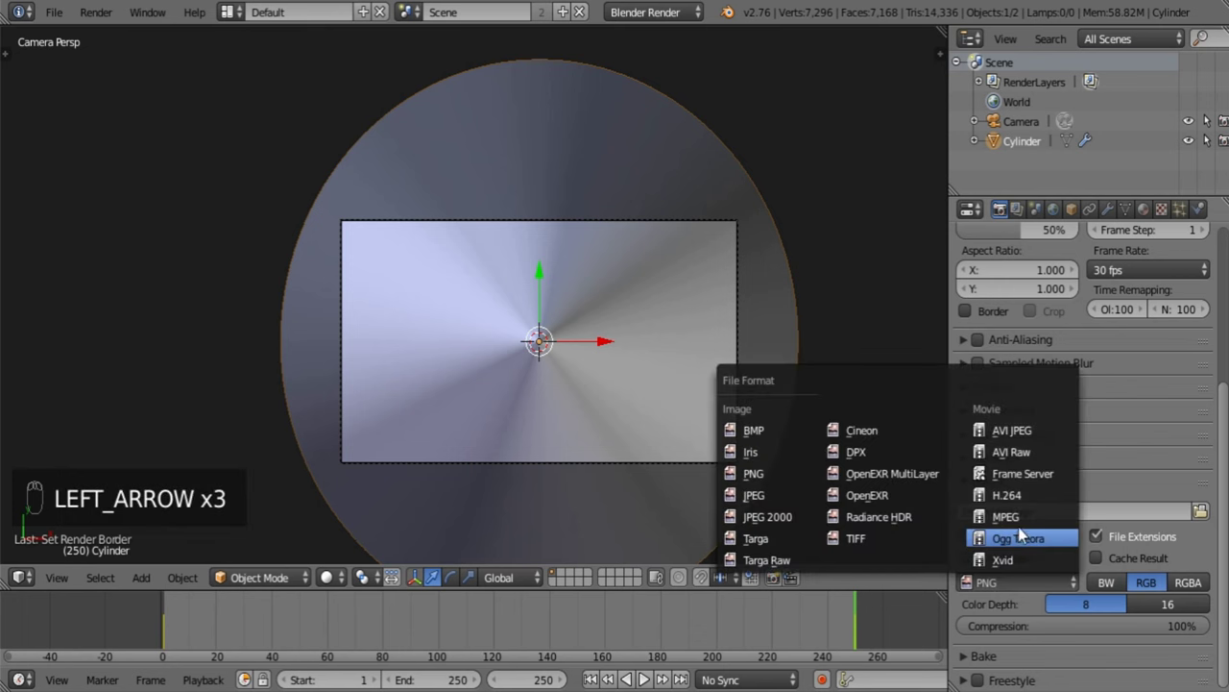
click(1018, 527)
Set the render resolution percentage to 20%.
scroll(946, 614, down, 2)
scroll(1004, 534, up, 3)
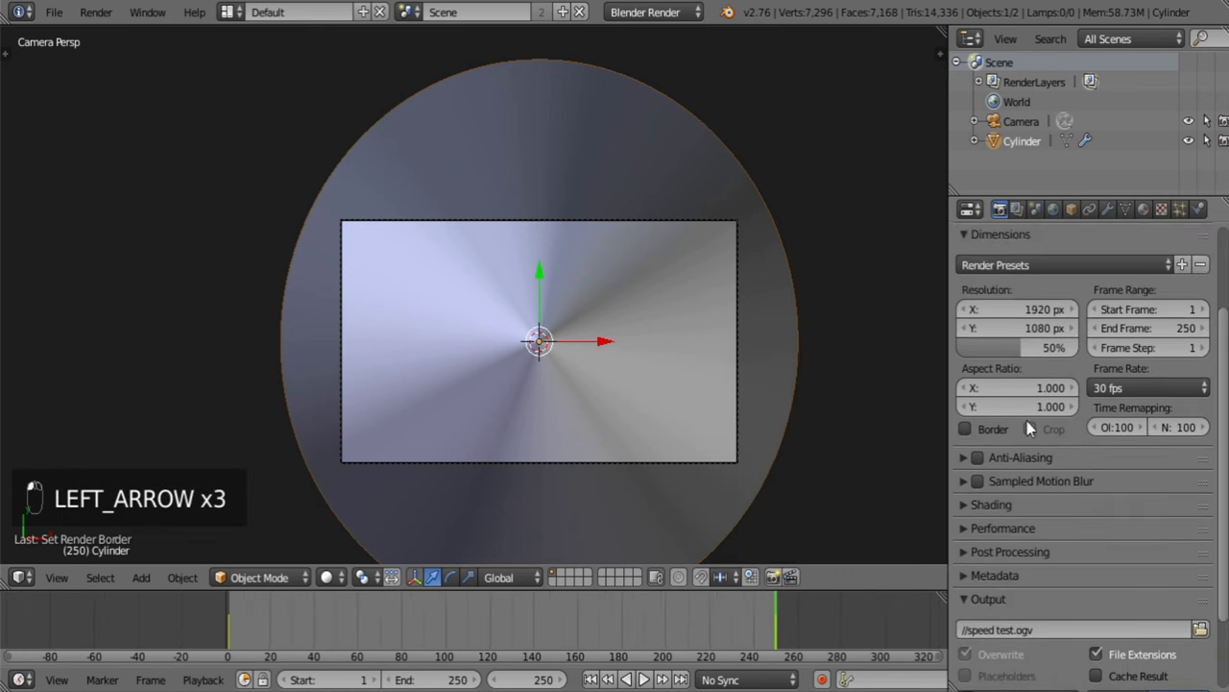
click(1016, 346)
text(20)
key(Return)
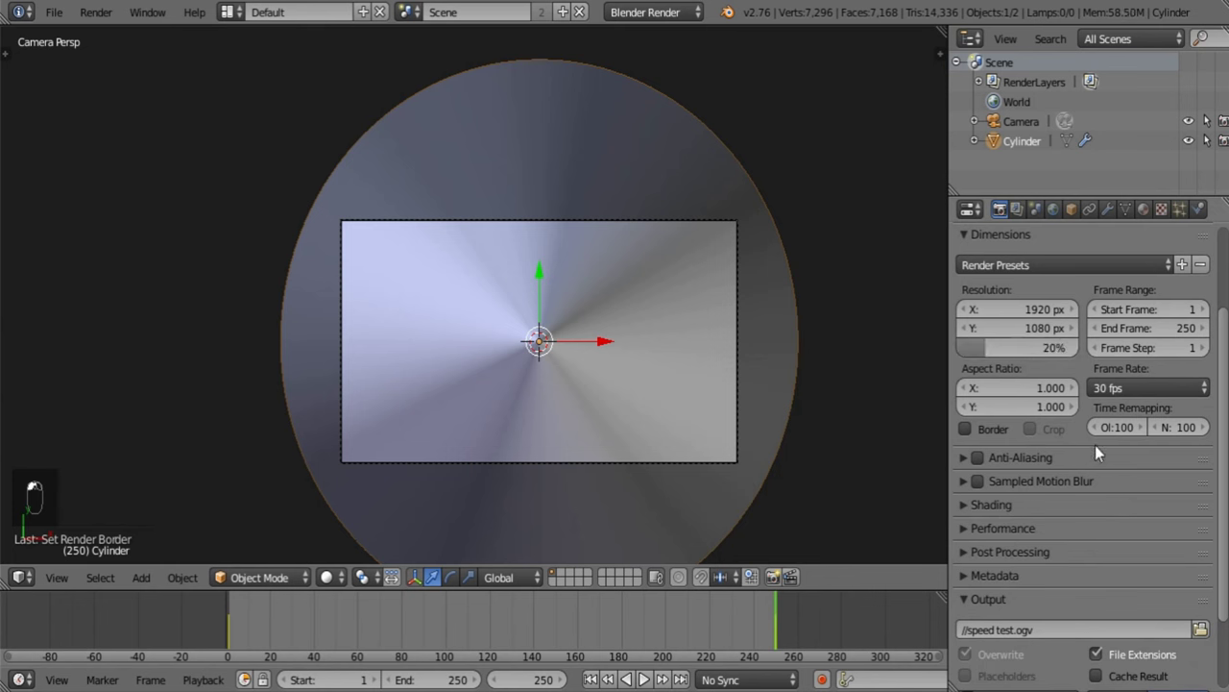
Set the video encoding bitrate of the Ogg Theora output to 1000, and collapse the encoding settings.
scroll(1088, 516, down, 3)
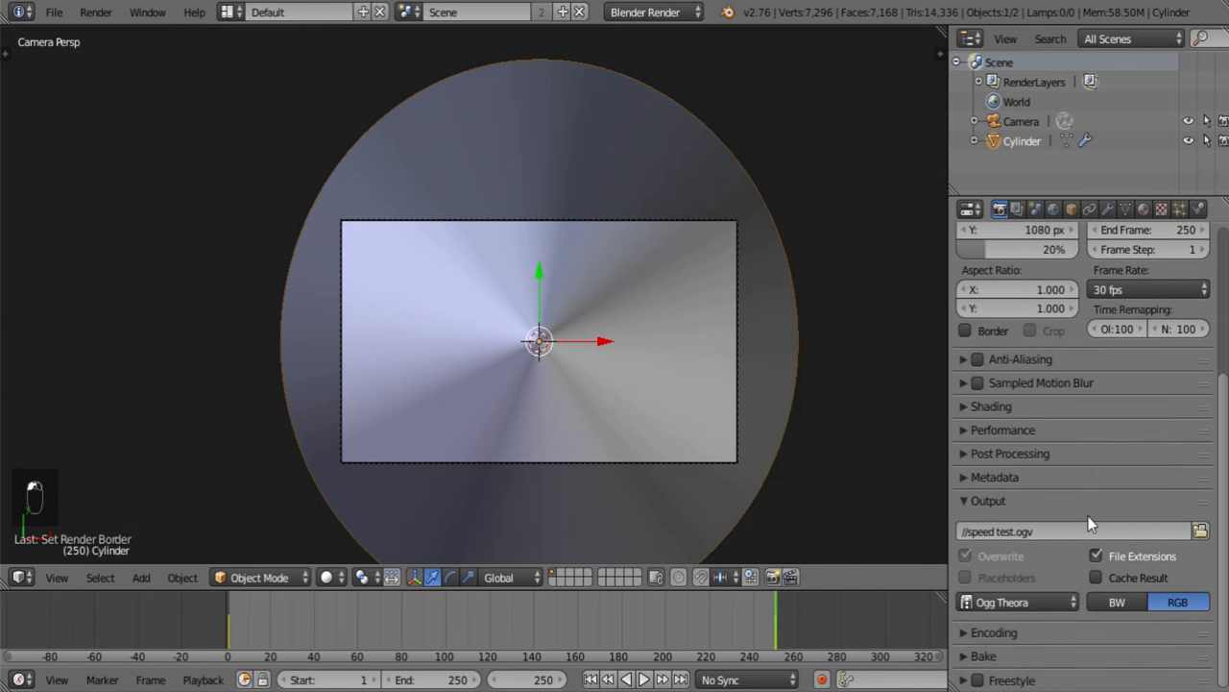
click(989, 461)
click(998, 455)
click(992, 500)
click(996, 523)
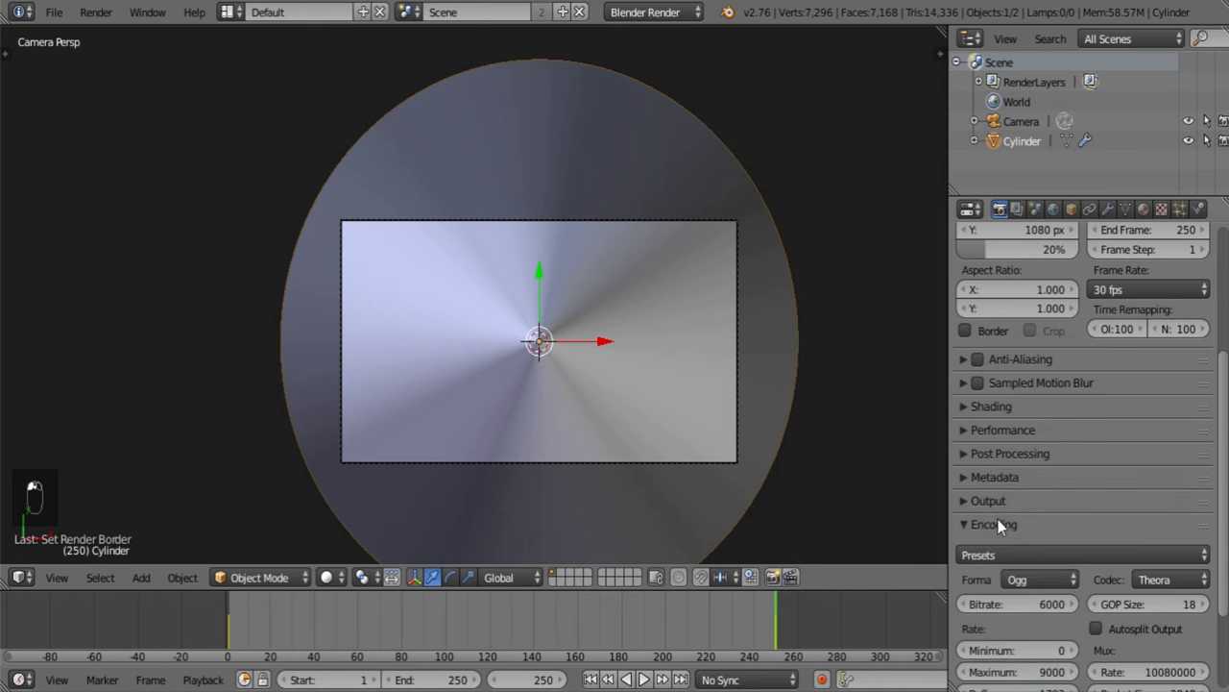
click(1012, 603)
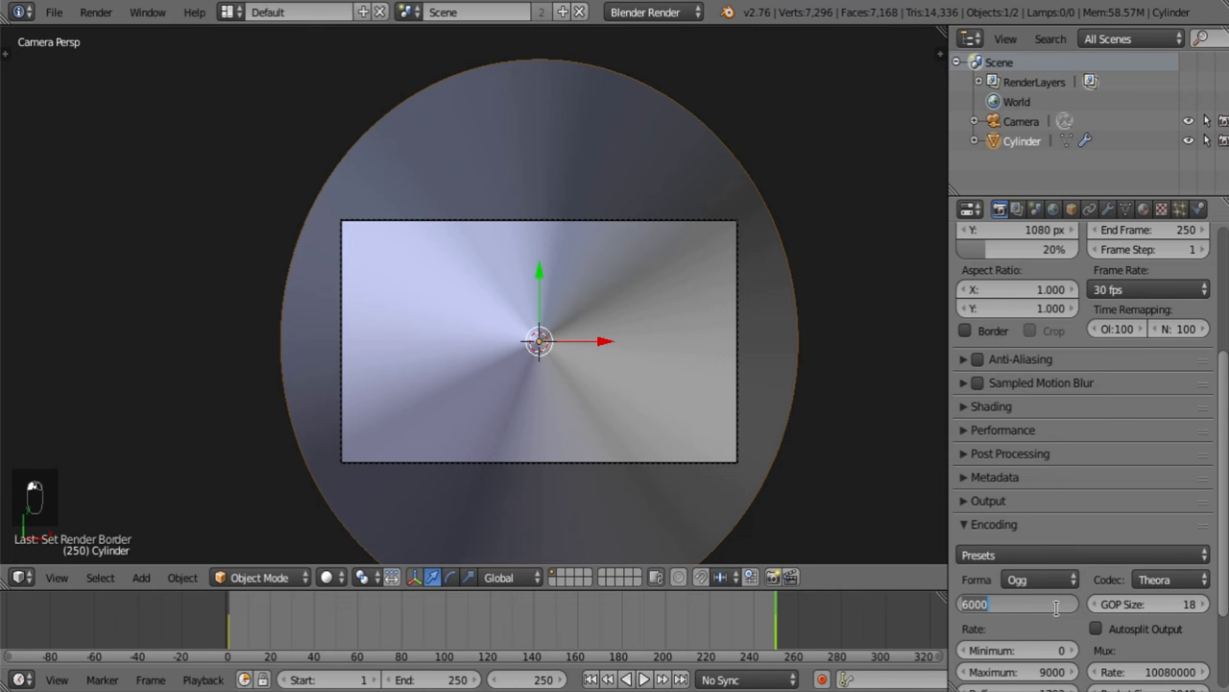
text(1000)
key(Return)
scroll(975, 480, down, 4)
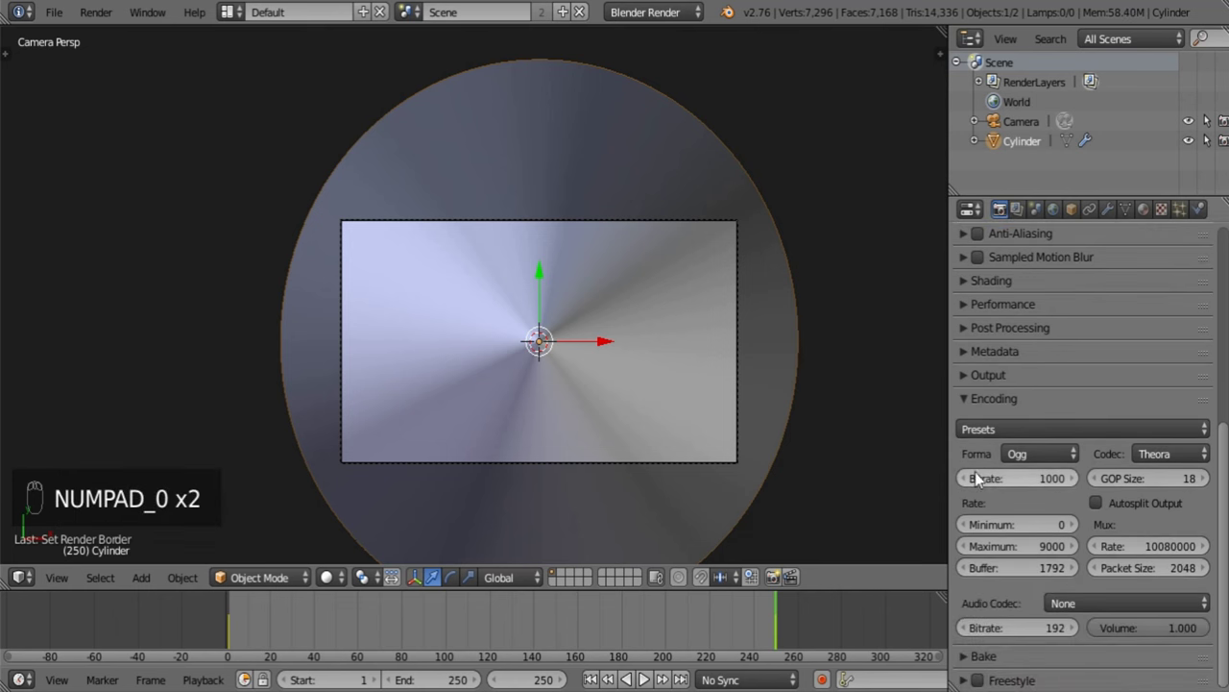
click(974, 399)
click(974, 421)
Save the file and render the full animation.
scroll(1067, 516, up, 9)
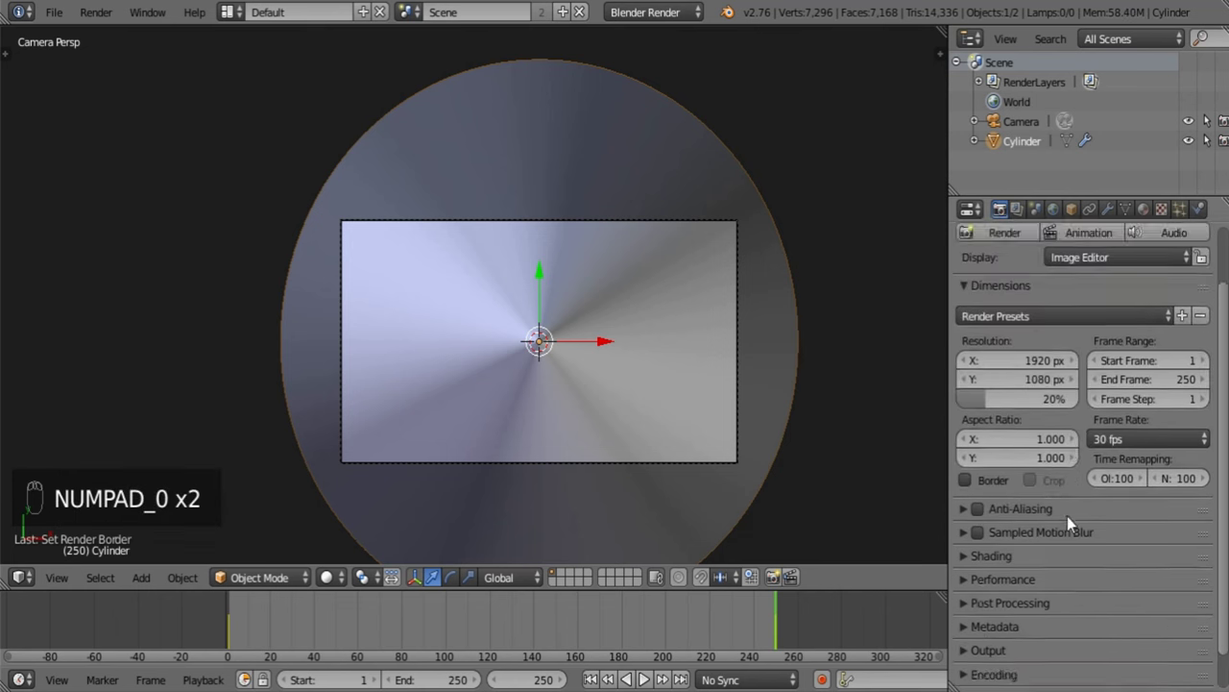
scroll(1067, 516, up, 2)
click(54, 12)
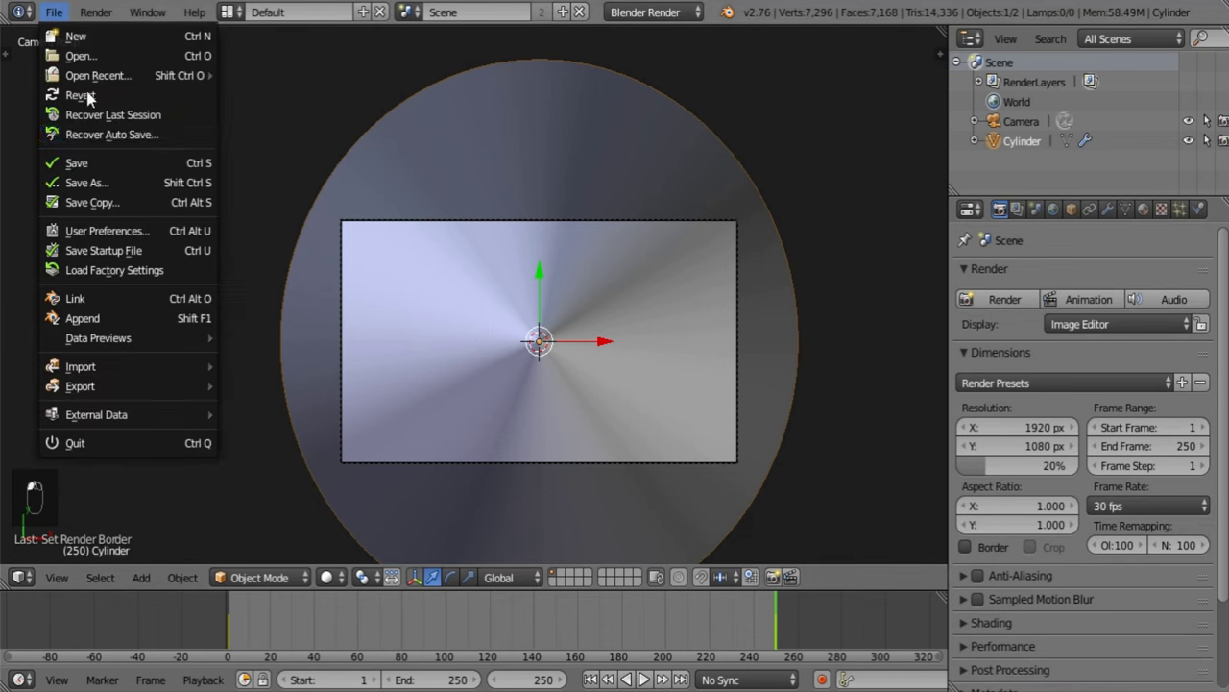
click(1076, 304)
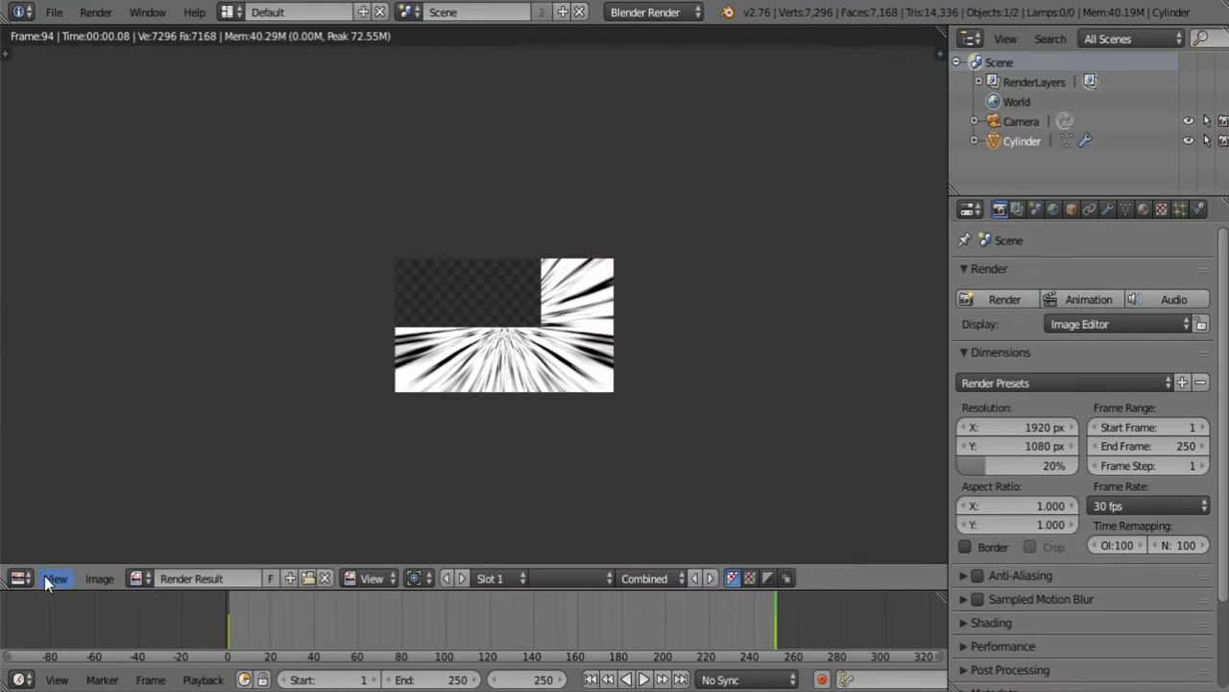
Switch the render result area back to the 3D View.
click(20, 578)
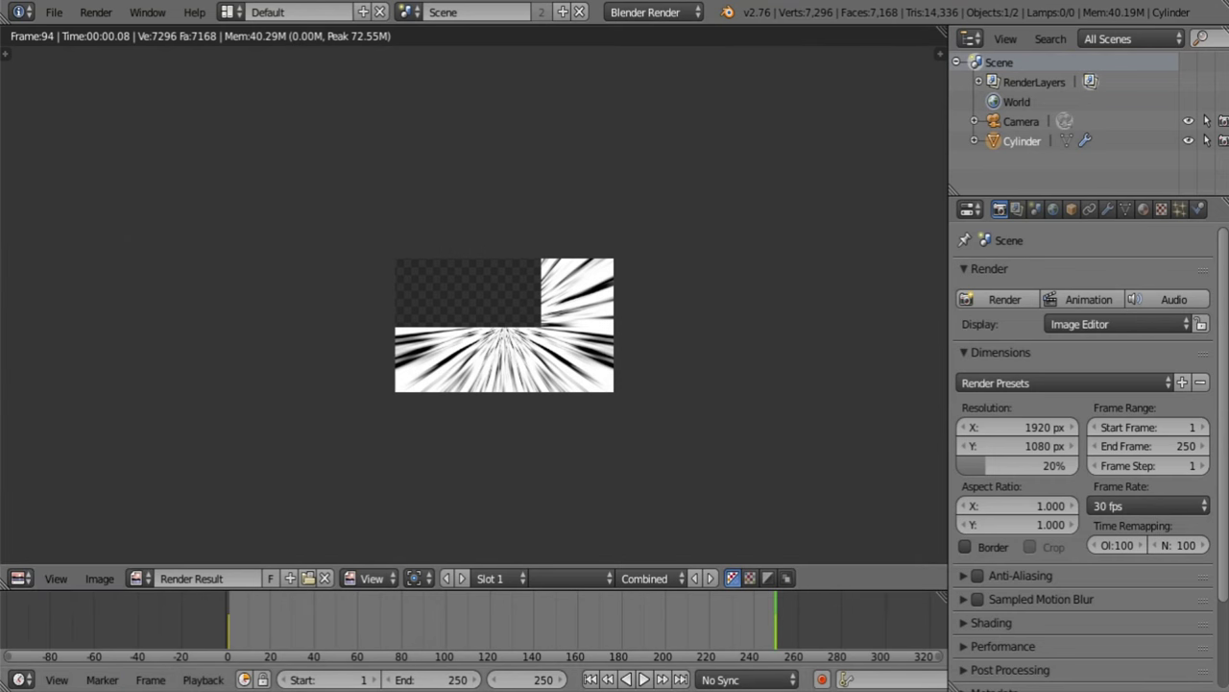
click(20, 577)
click(40, 566)
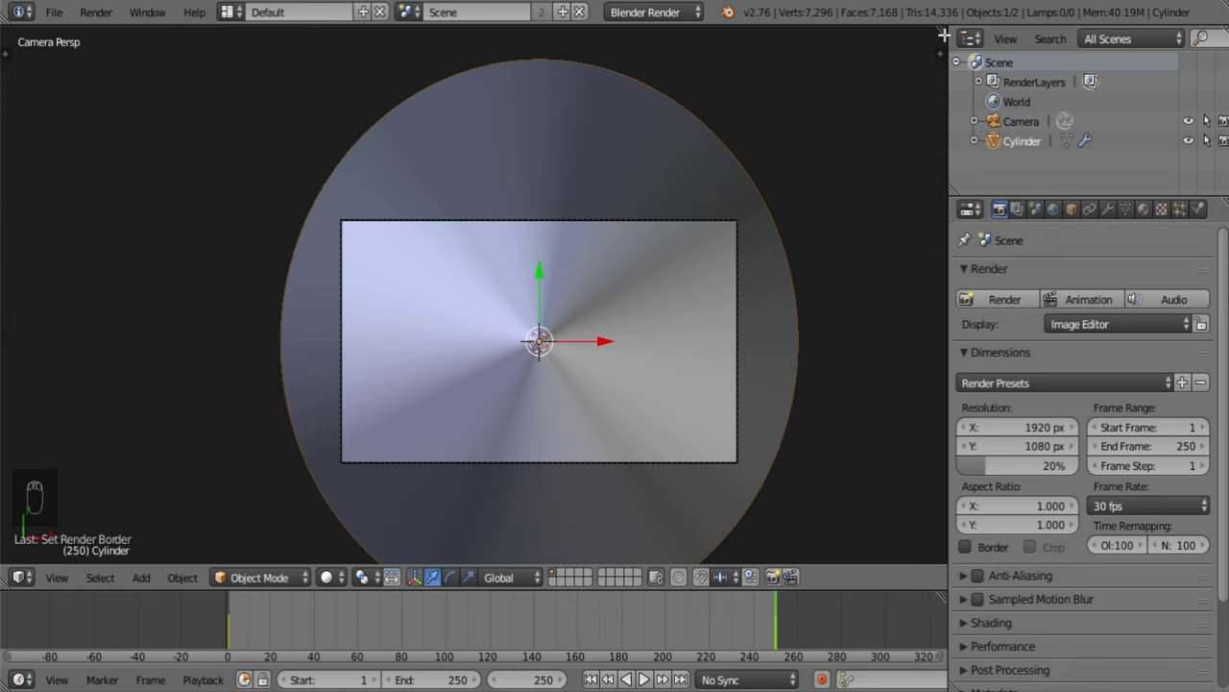
Split the 3D viewport vertically into two areas and change the new area to the Dope Sheet.
drag(941, 33, 503, 311)
click(524, 576)
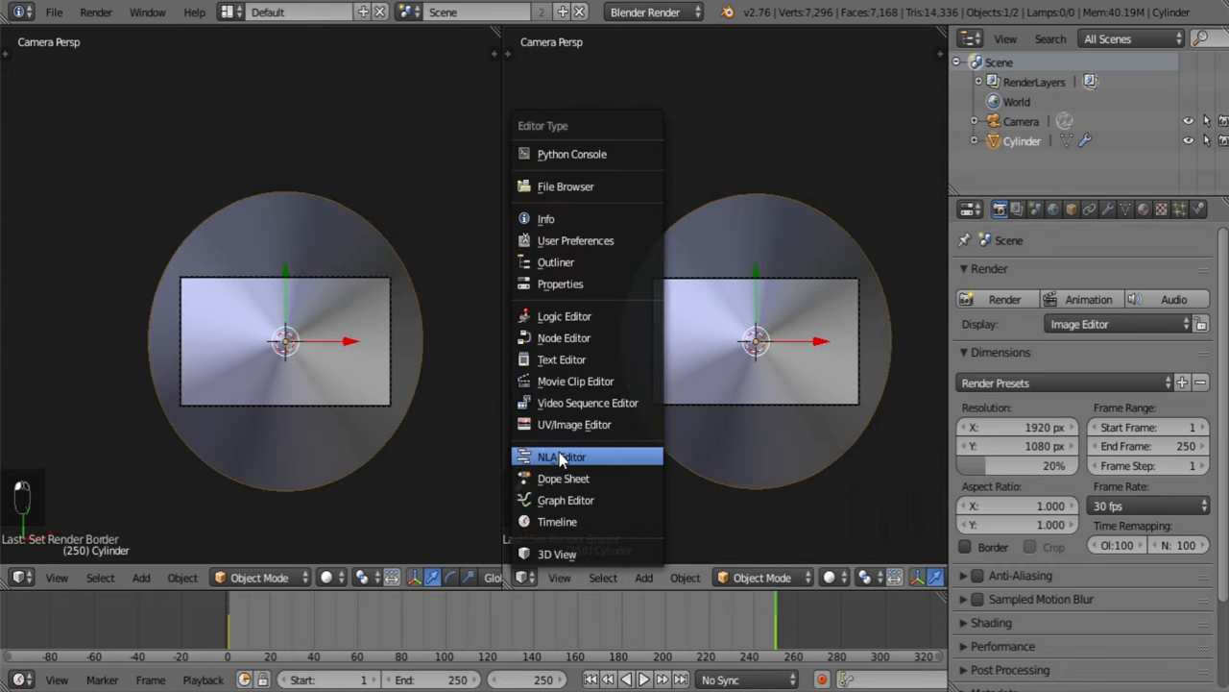
click(562, 477)
Move the cylinder's last Y Offset keyframe to about frame 100 to speed up the texture movement.
middle_drag(824, 179, 845, 74)
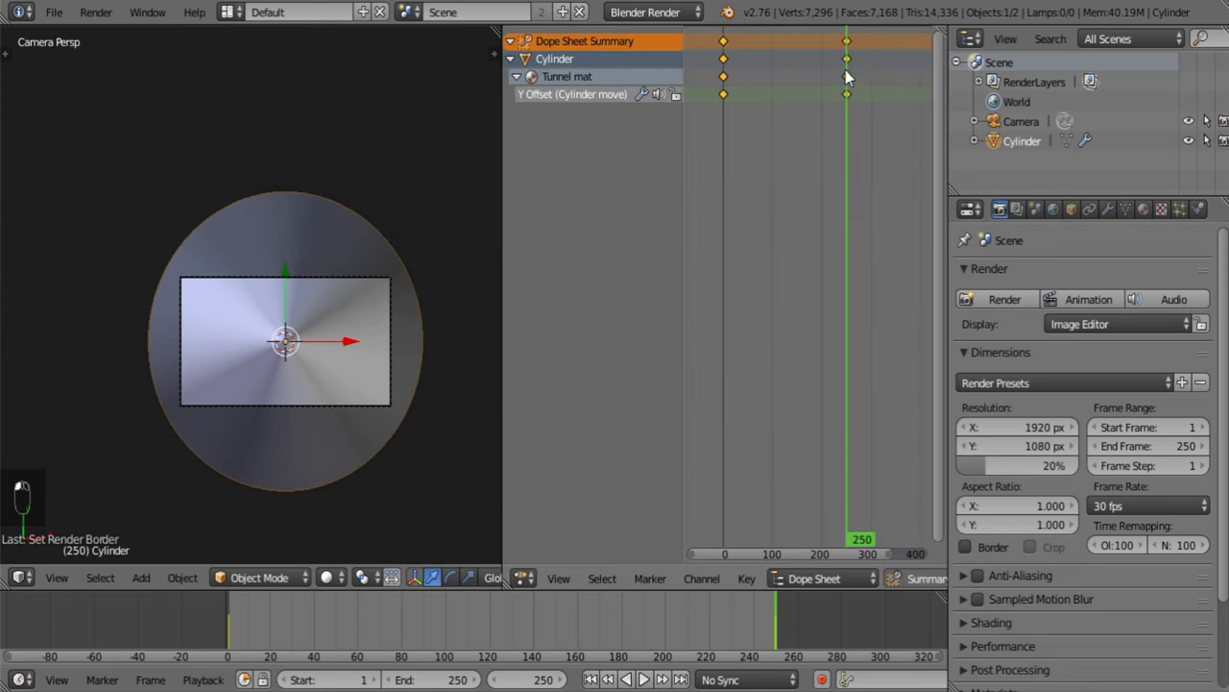
click(847, 42)
key(g)
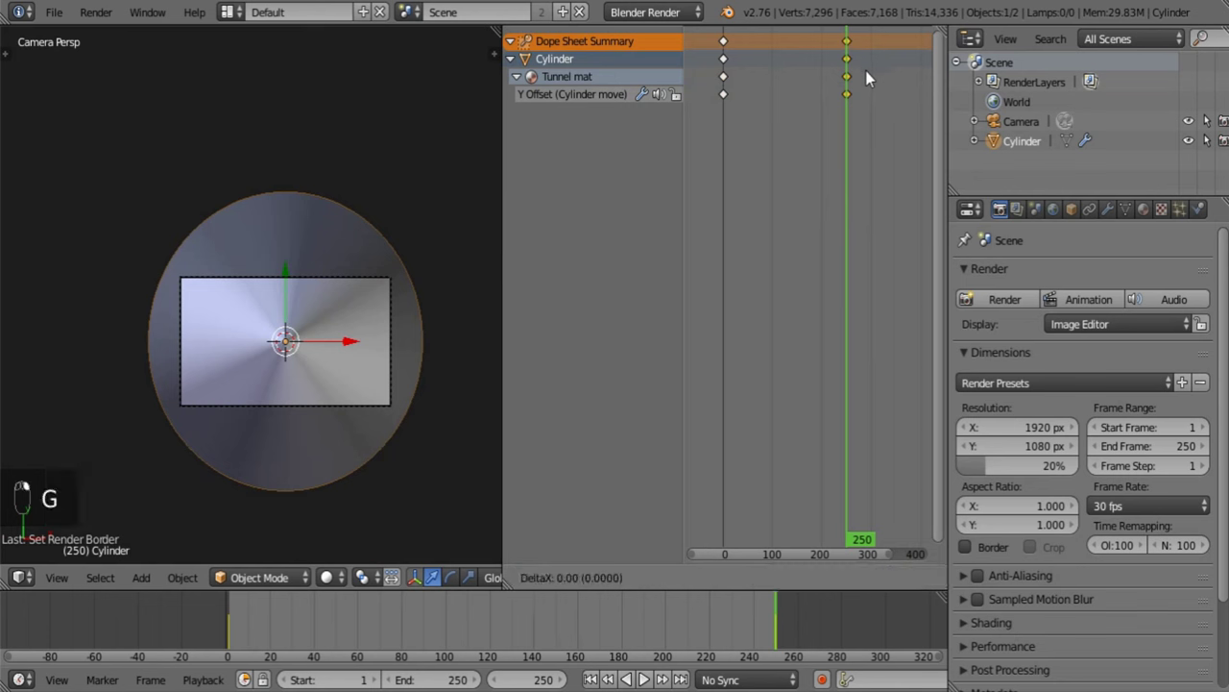
click(791, 89)
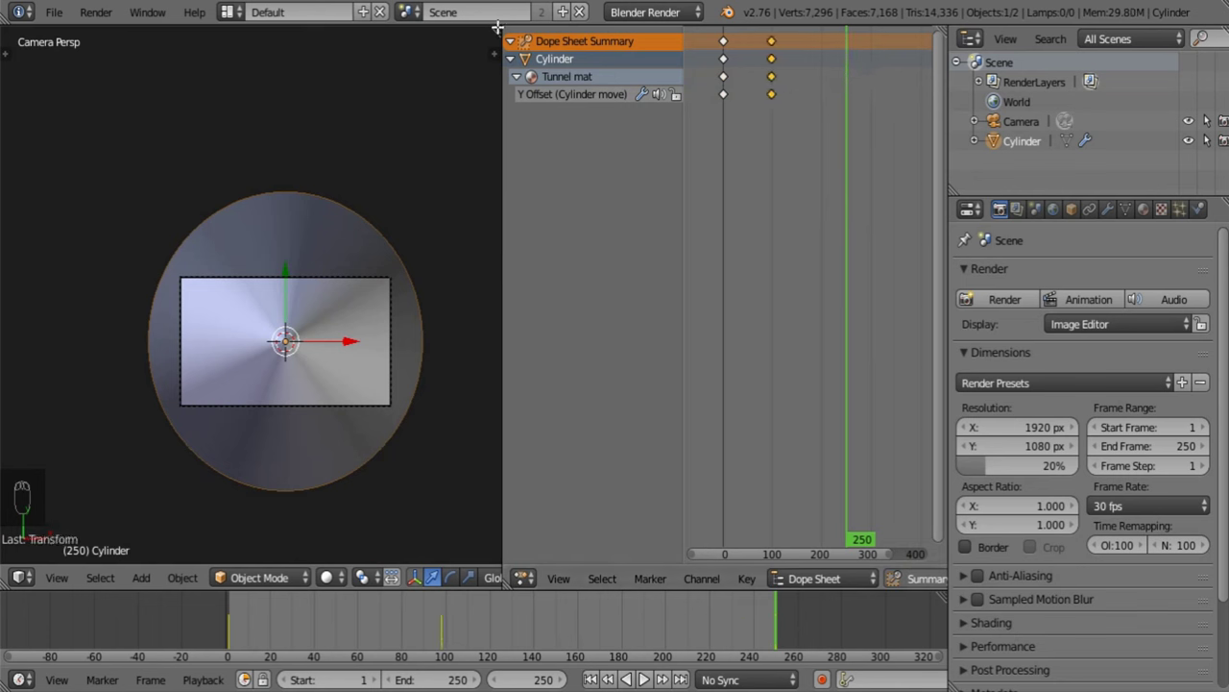
Merge the Dope Sheet area back into the 3D viewport and save the file.
drag(499, 27, 587, 352)
click(54, 11)
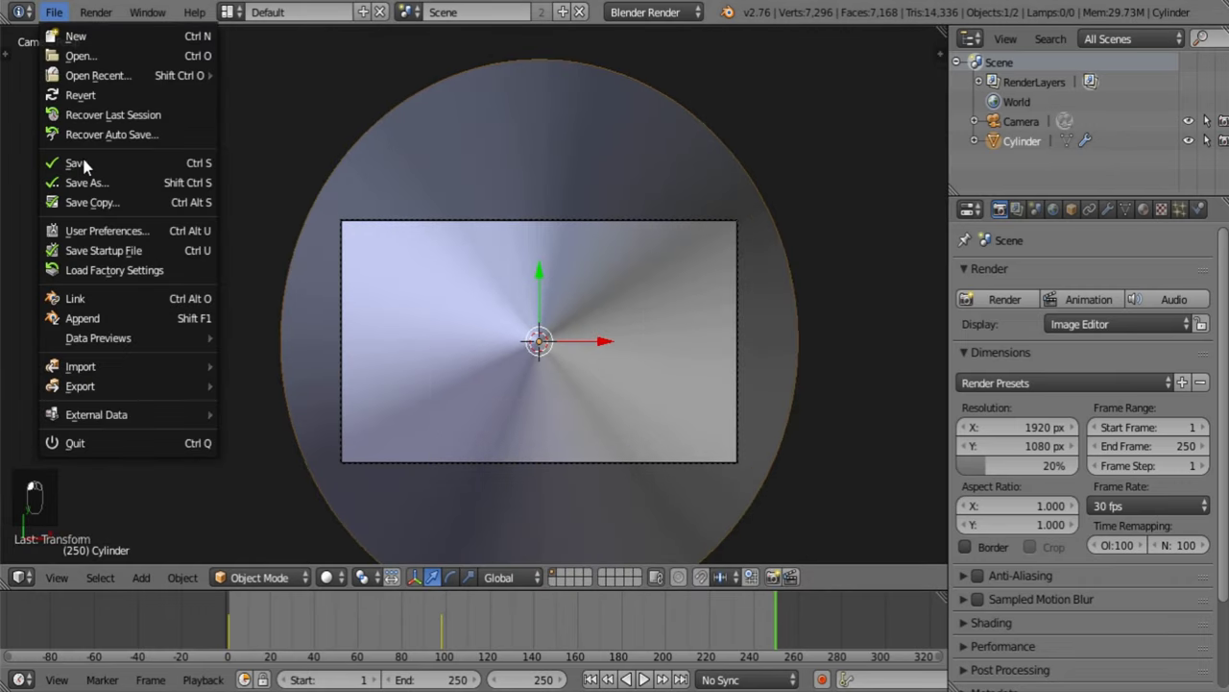
Save the file and start a test render of the animation.
click(83, 162)
click(1084, 297)
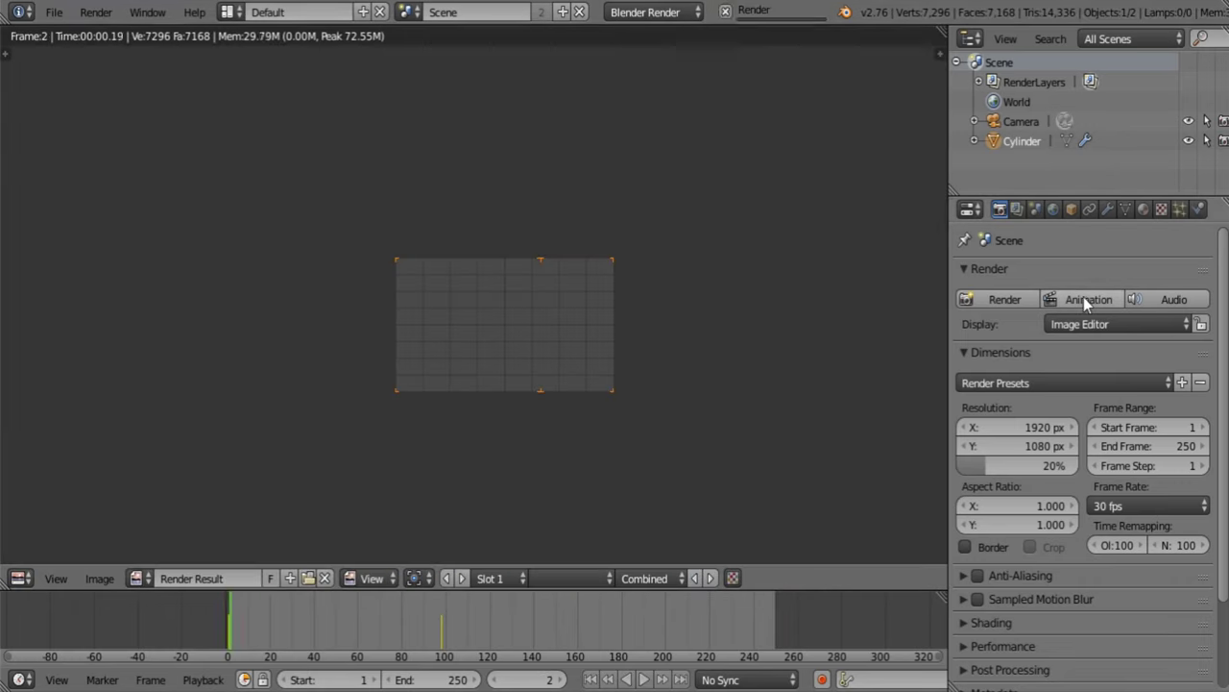
key(Escape)
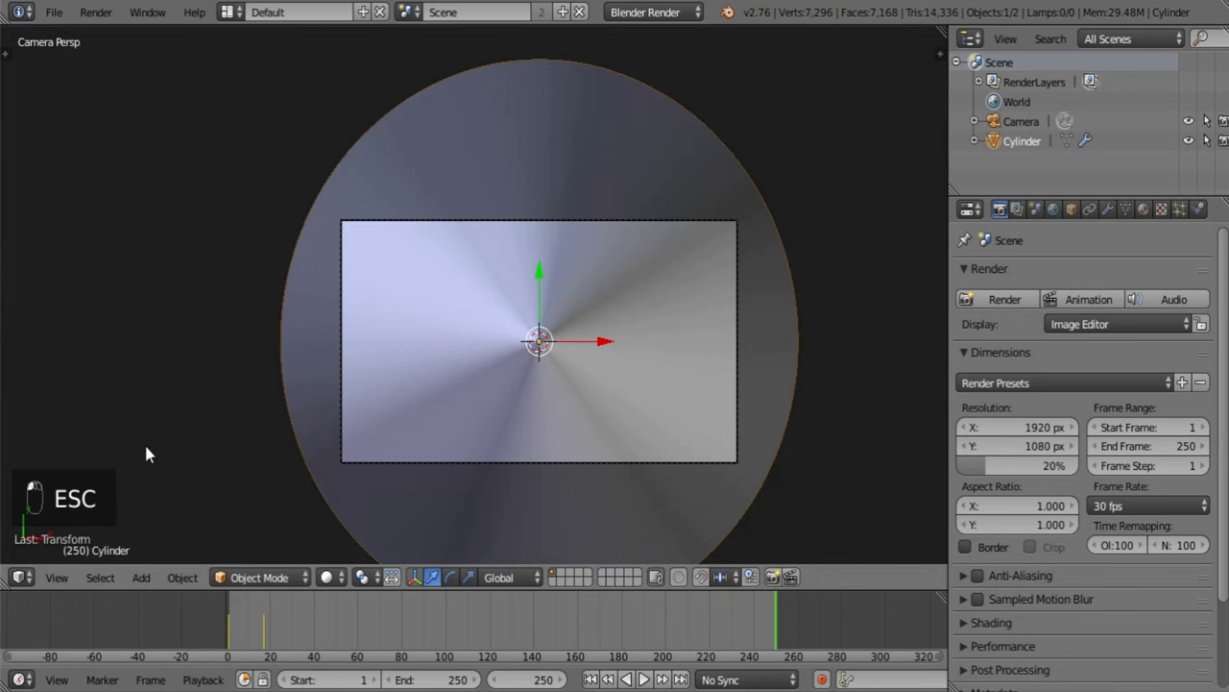
Move the last Y Offset keyframe to about frame 5 in the Dope Sheet and render the animation from the 3D View.
click(21, 576)
click(76, 471)
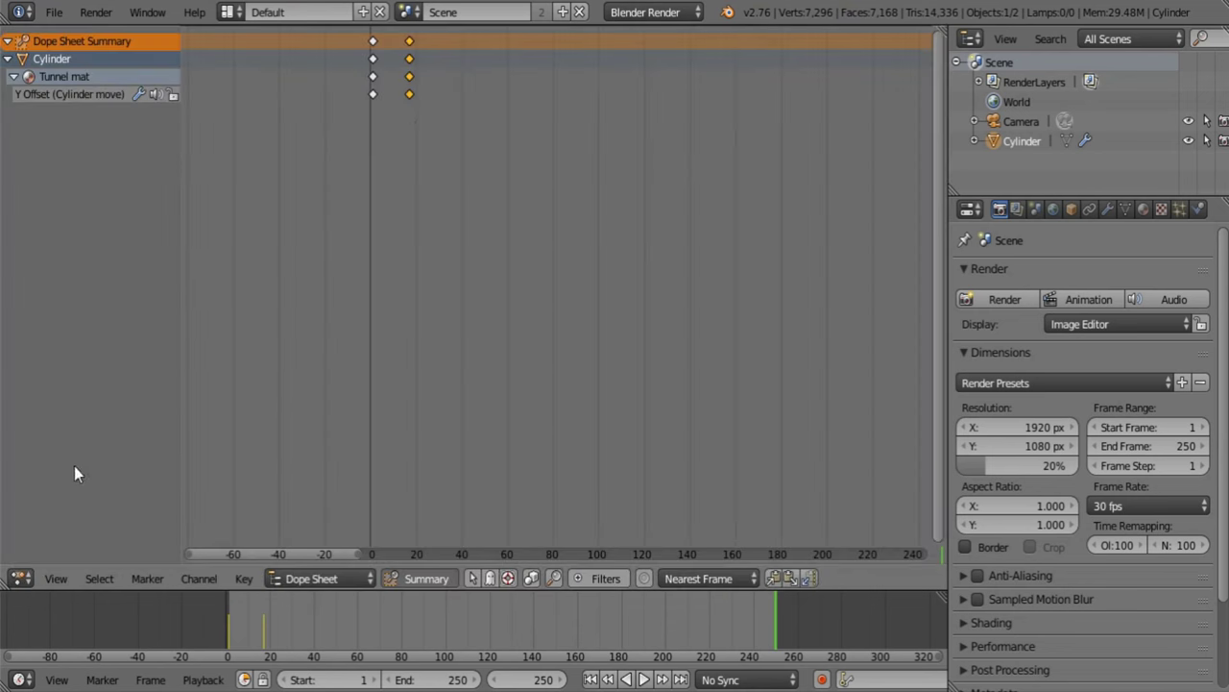
key(g)
click(416, 127)
click(21, 577)
click(38, 559)
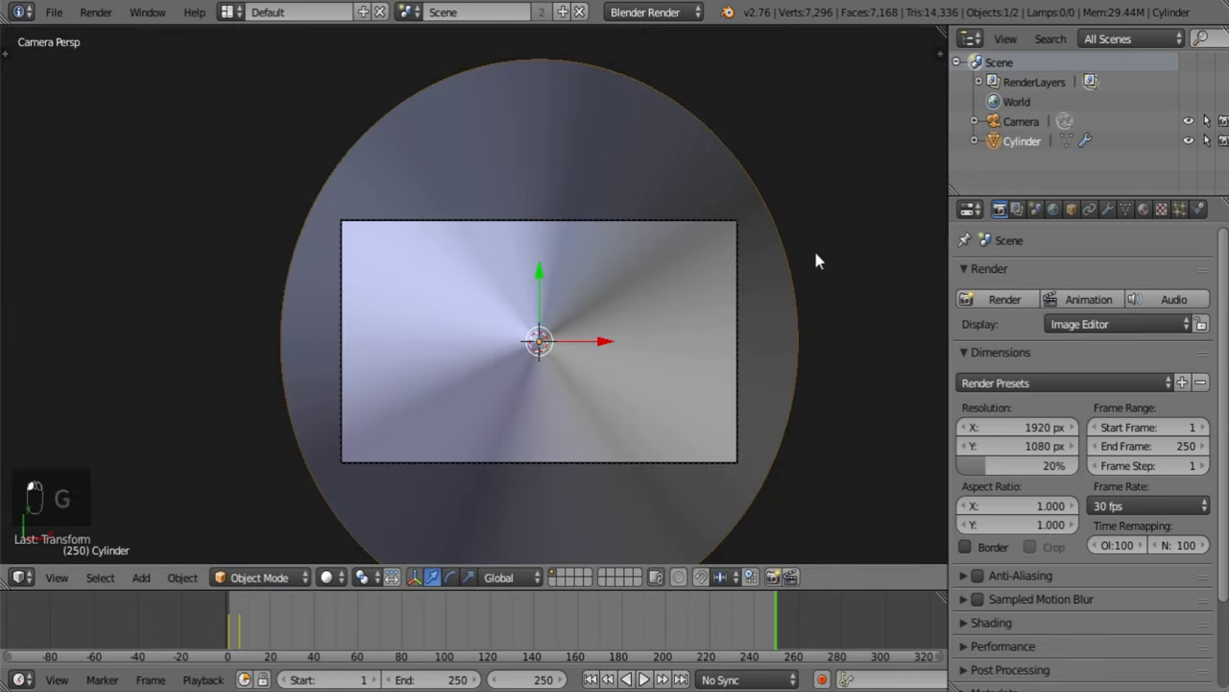
click(1101, 297)
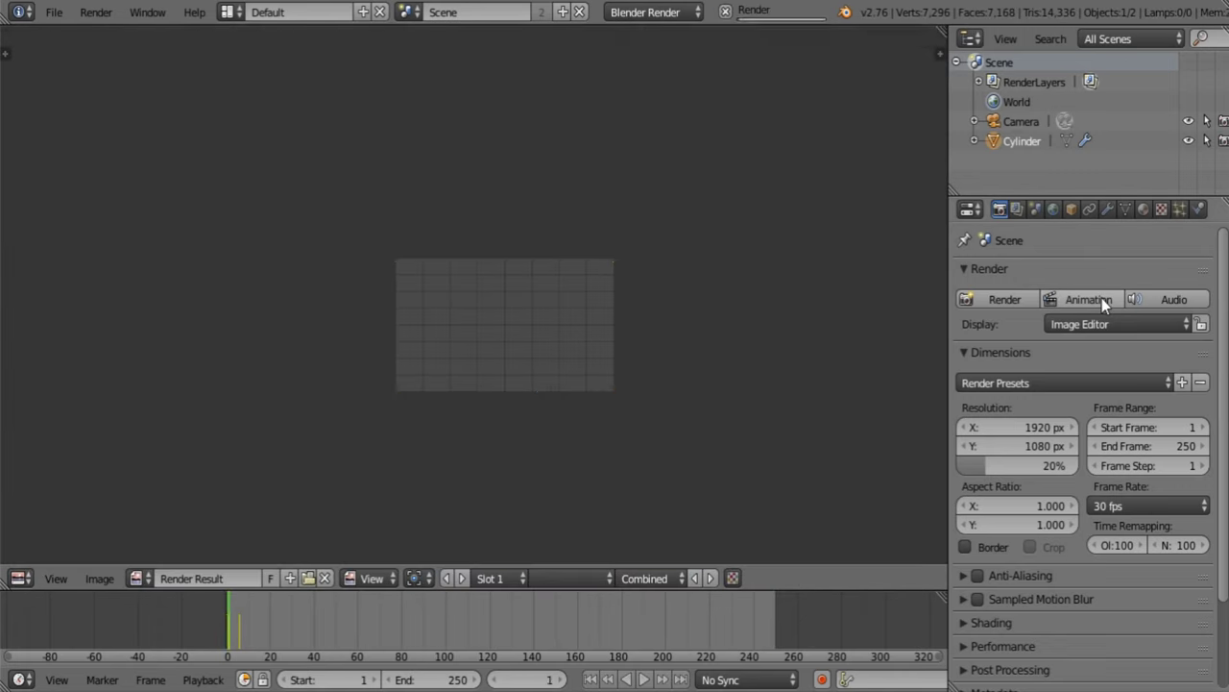
Load speed test.ogv as a movie strip in the Video Sequence Editor and enlarge its preview.
click(21, 577)
click(96, 403)
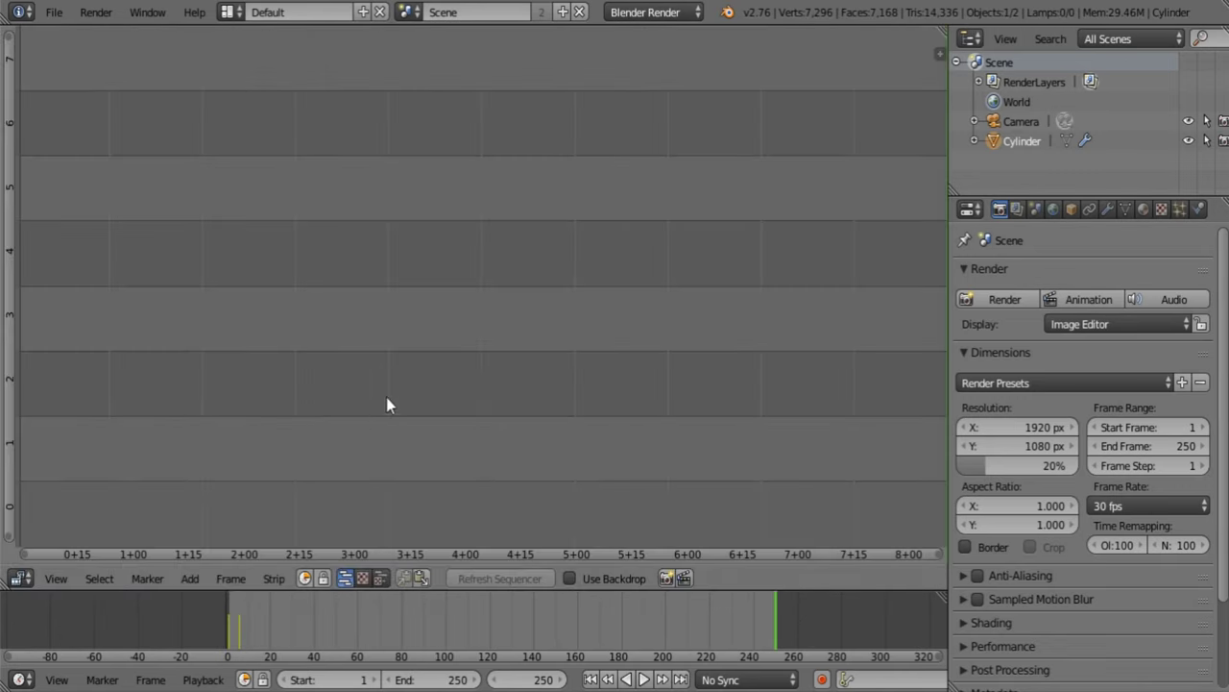
click(189, 577)
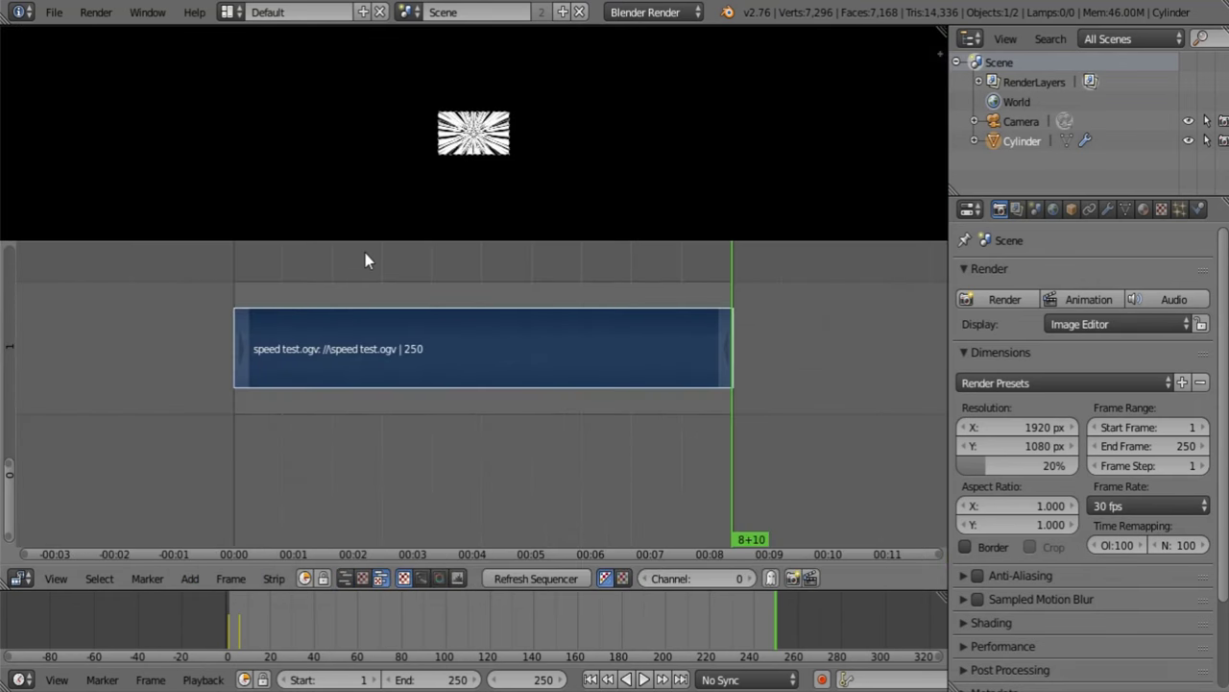
drag(365, 241, 365, 466)
scroll(544, 377, up, 4)
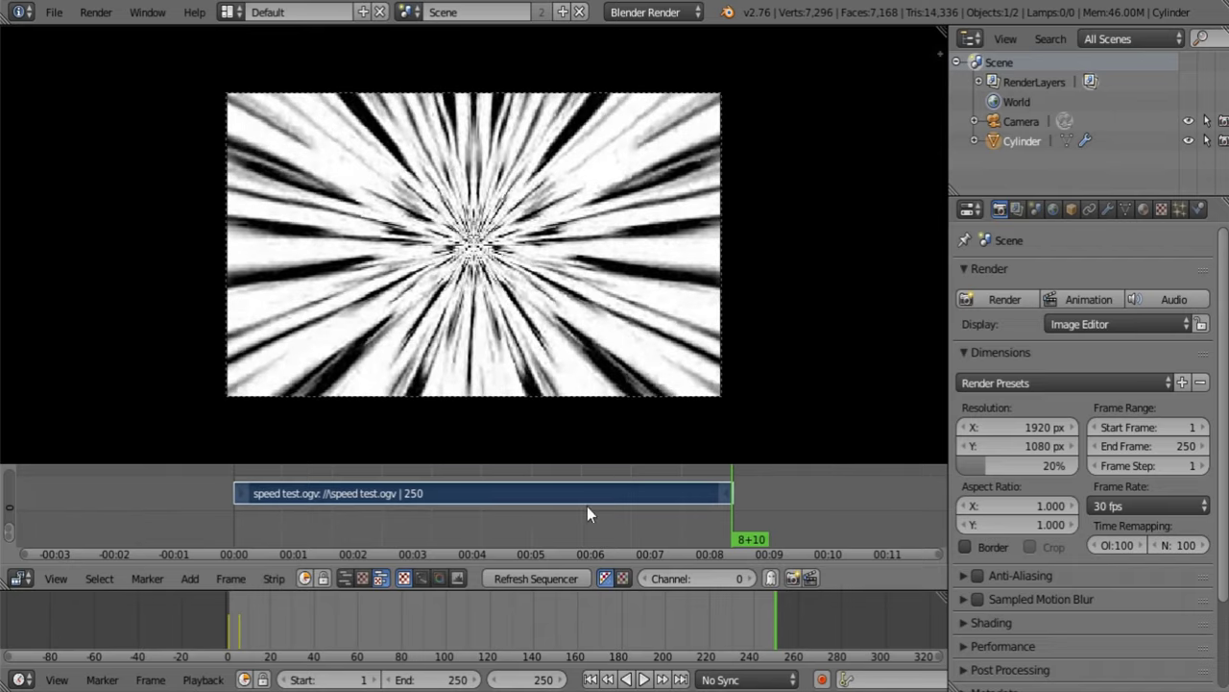
Play the speed test clip from the first frame, with playback sync set to AV-sync.
click(591, 679)
click(641, 679)
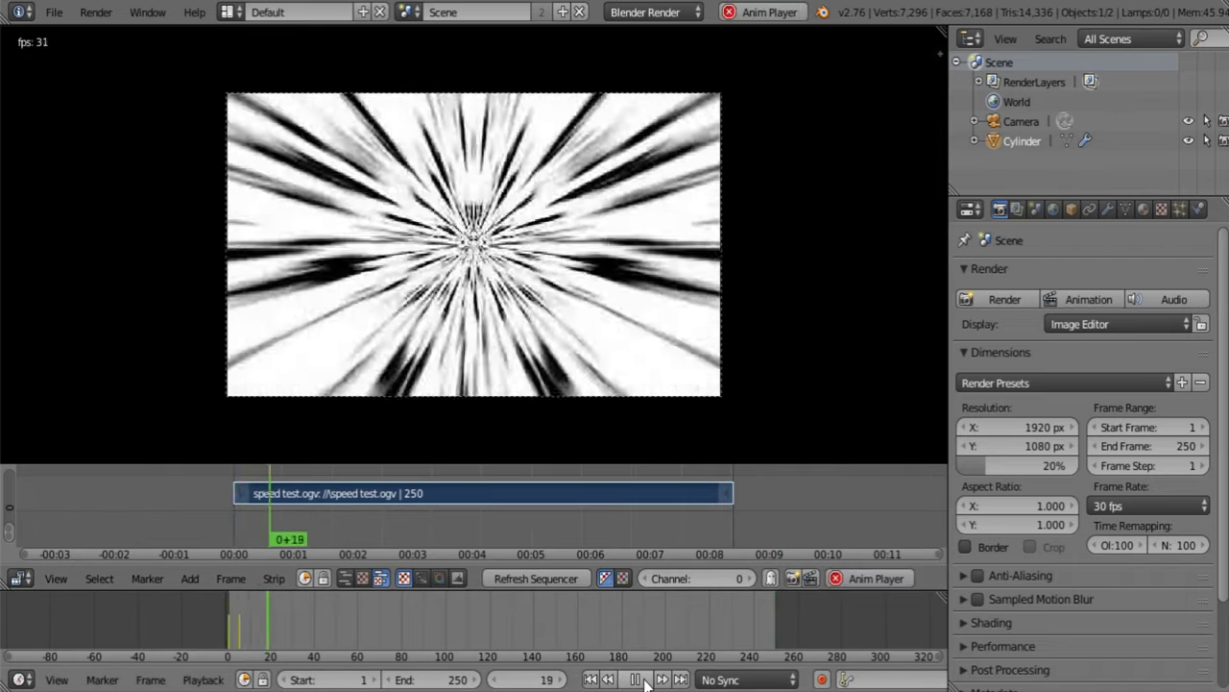
click(642, 679)
click(708, 680)
click(730, 609)
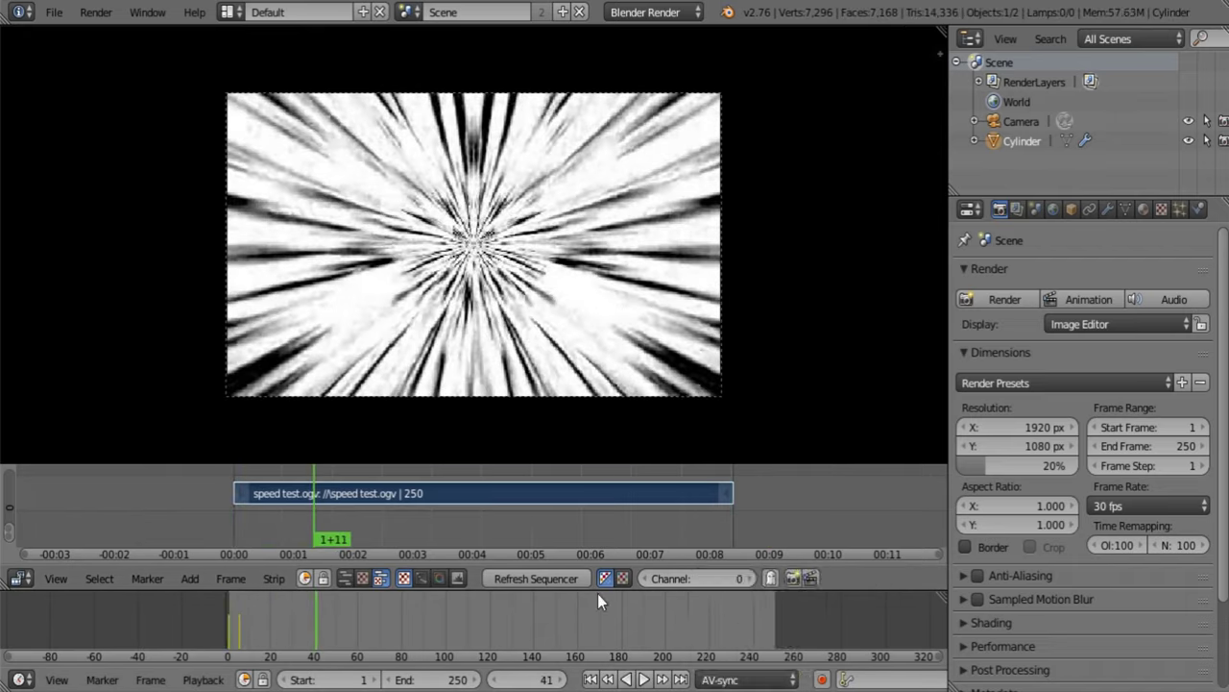
click(591, 679)
click(642, 679)
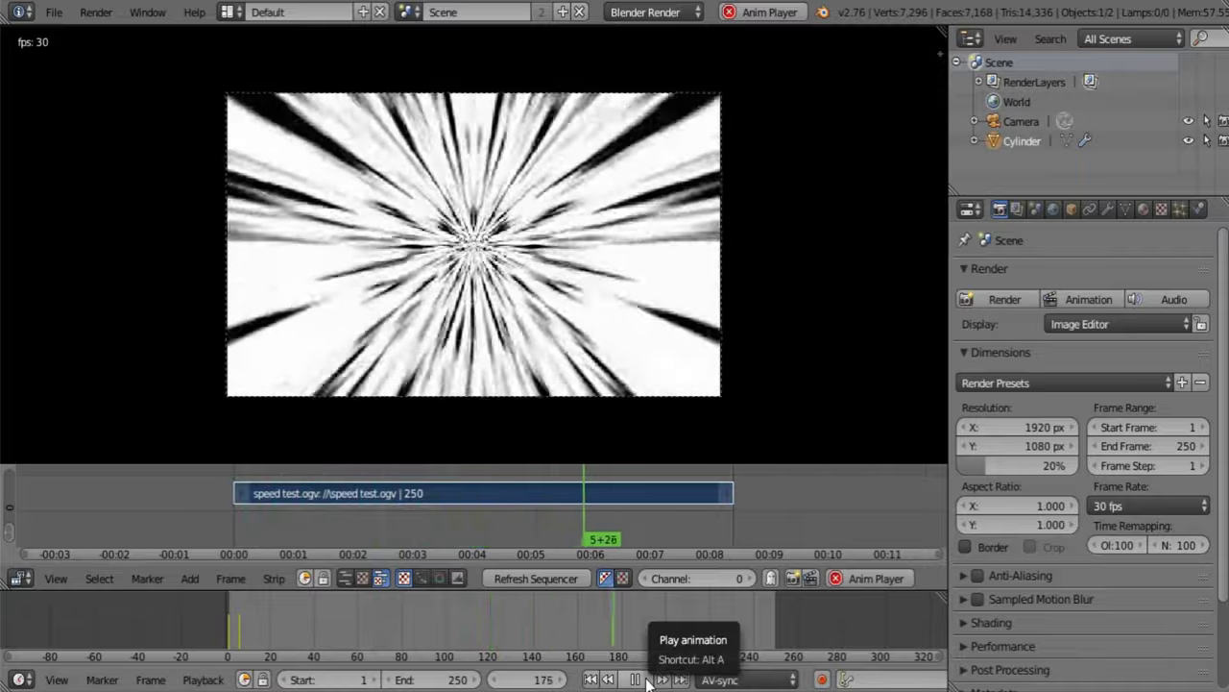
click(642, 680)
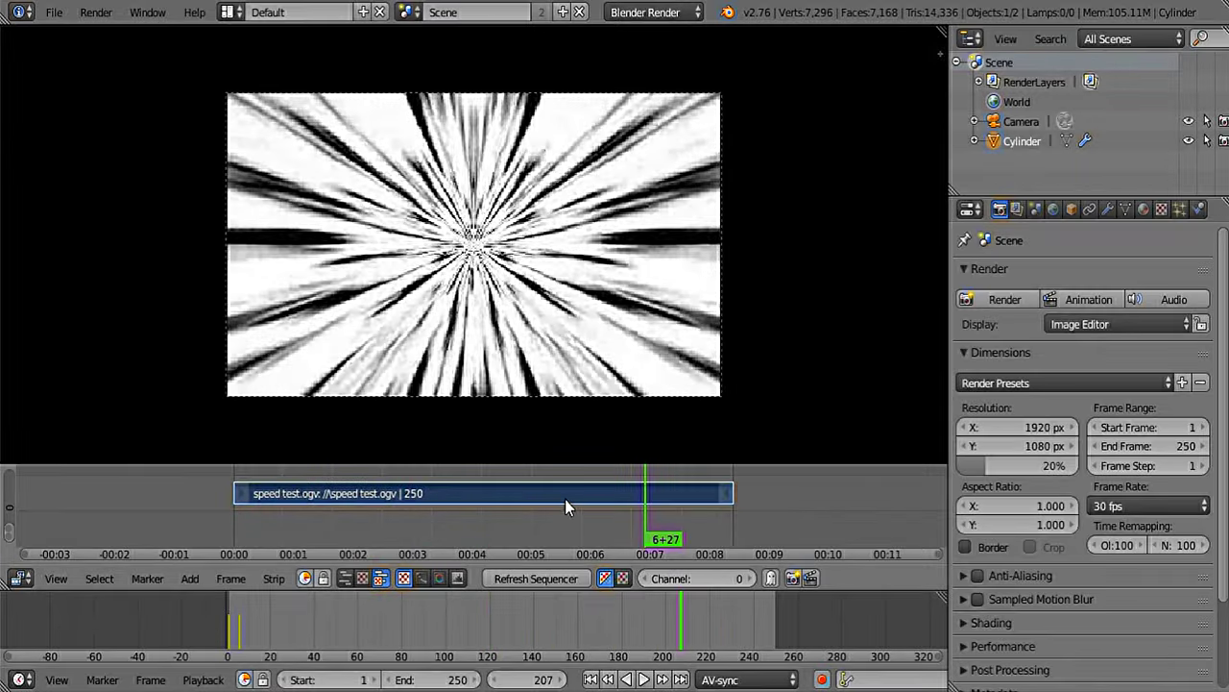
Delete the speed test strip from the sequencer and return to the 3D View.
key(Delete)
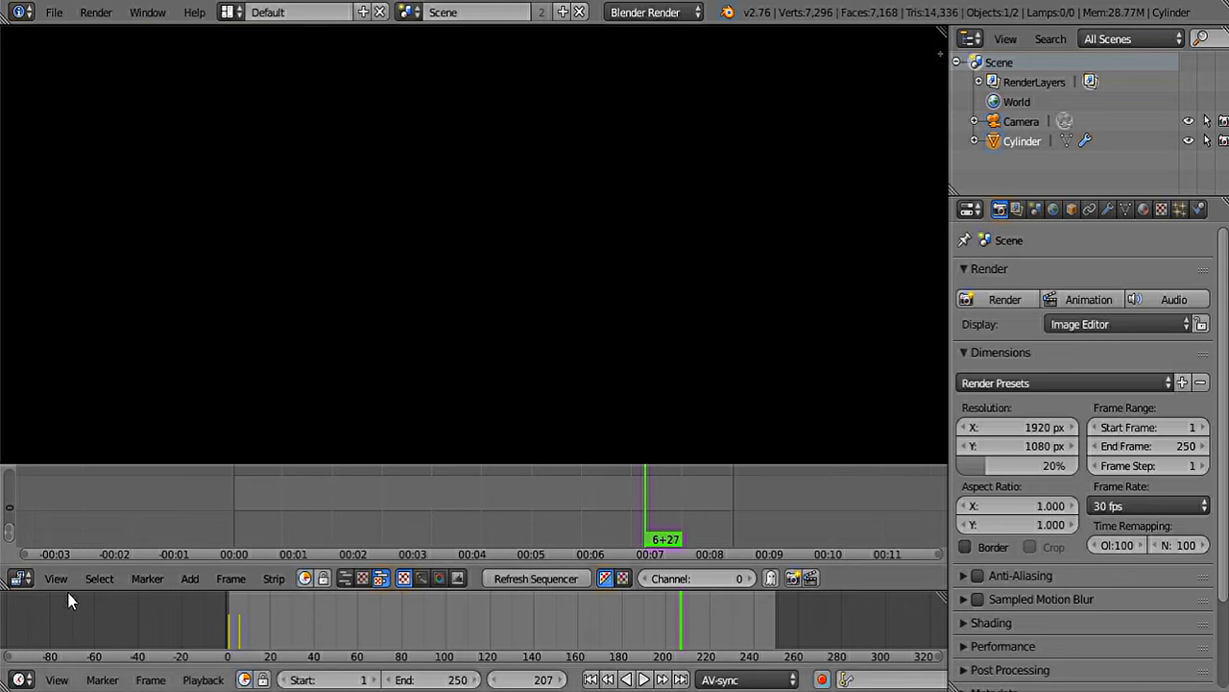
click(21, 578)
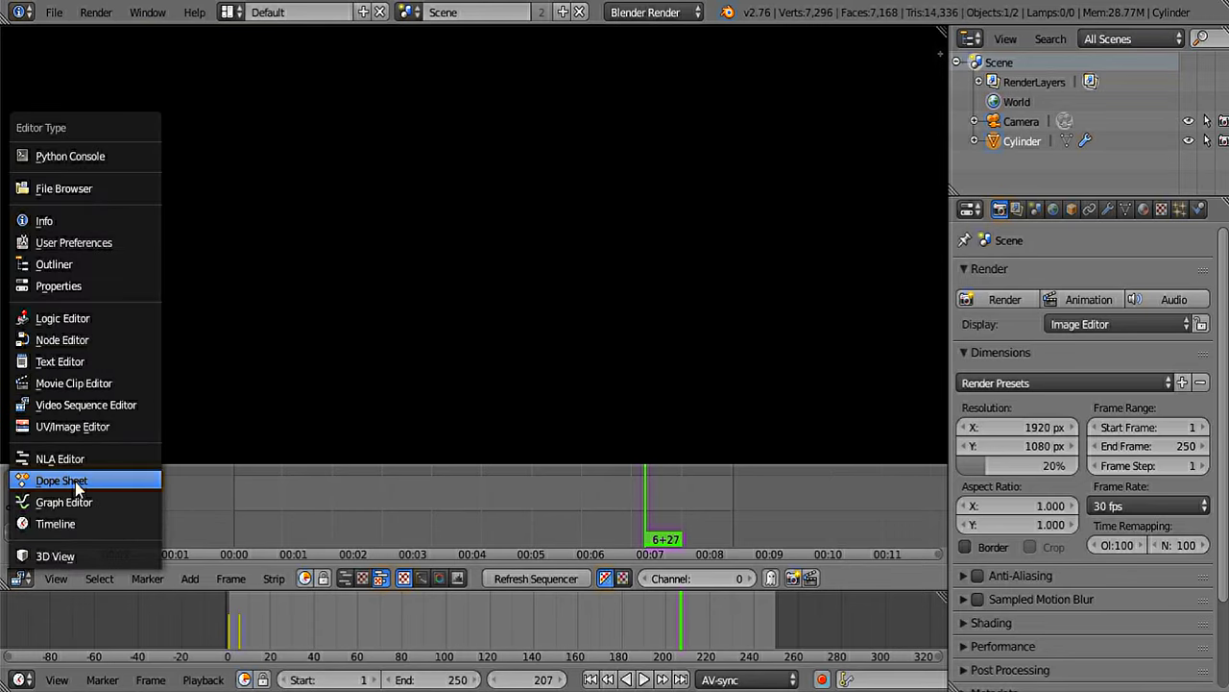
key(ctrl+z)
click(643, 680)
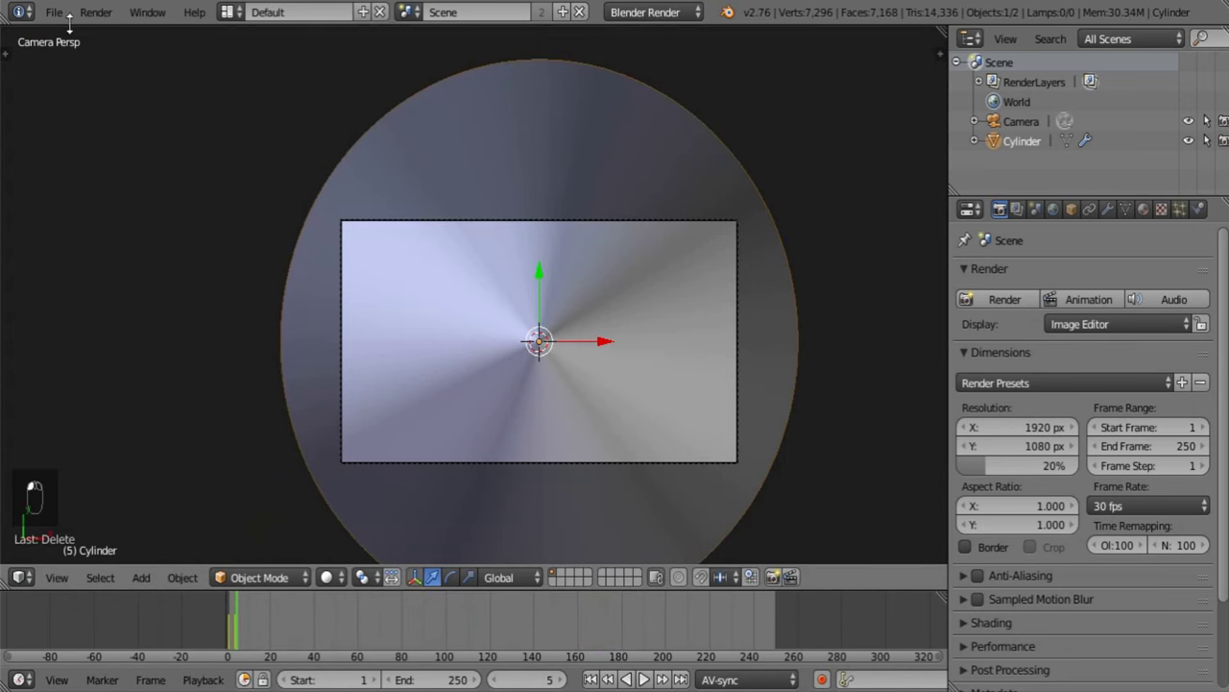
Render the frame 5 image and inspect the speed lines.
click(58, 11)
shift+middle_drag(645, 285, 516, 260)
key(F12)
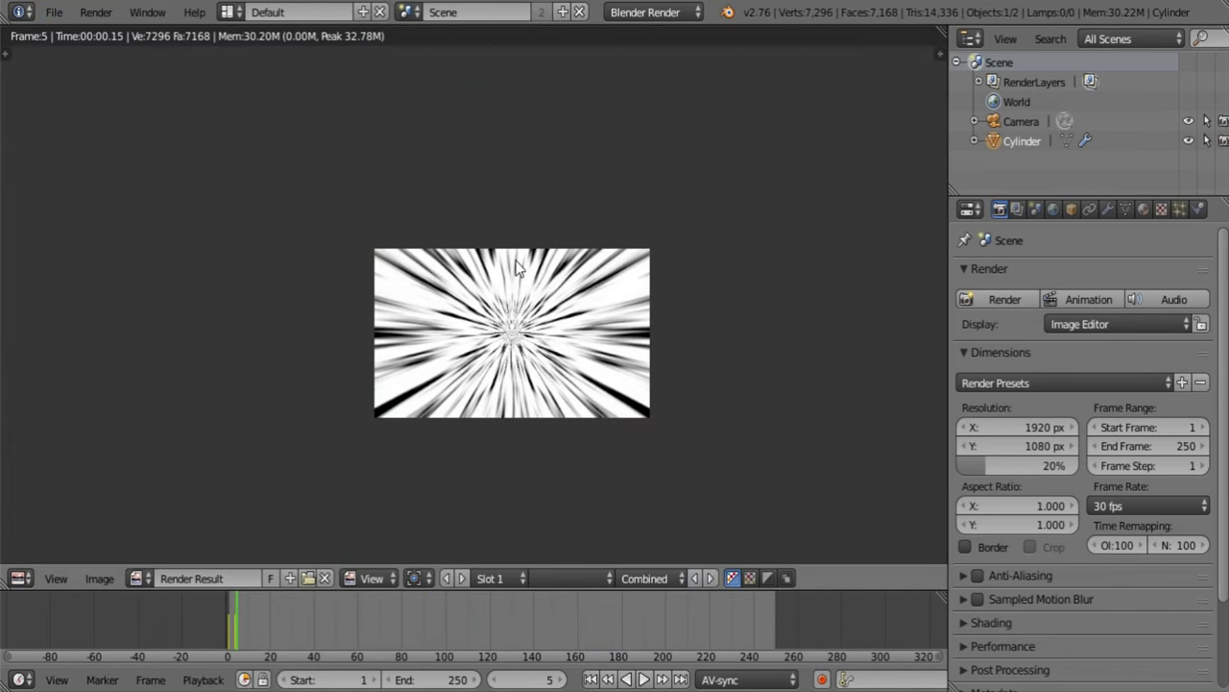
scroll(720, 297, up, 5)
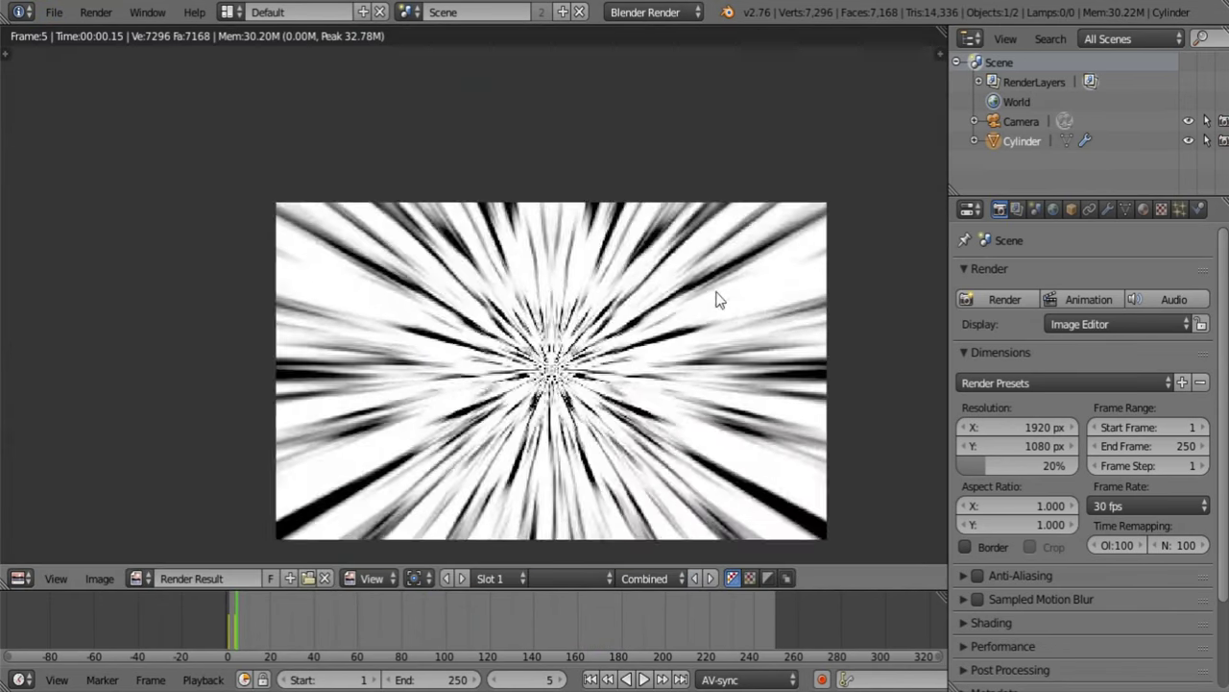
scroll(628, 219, down, 1)
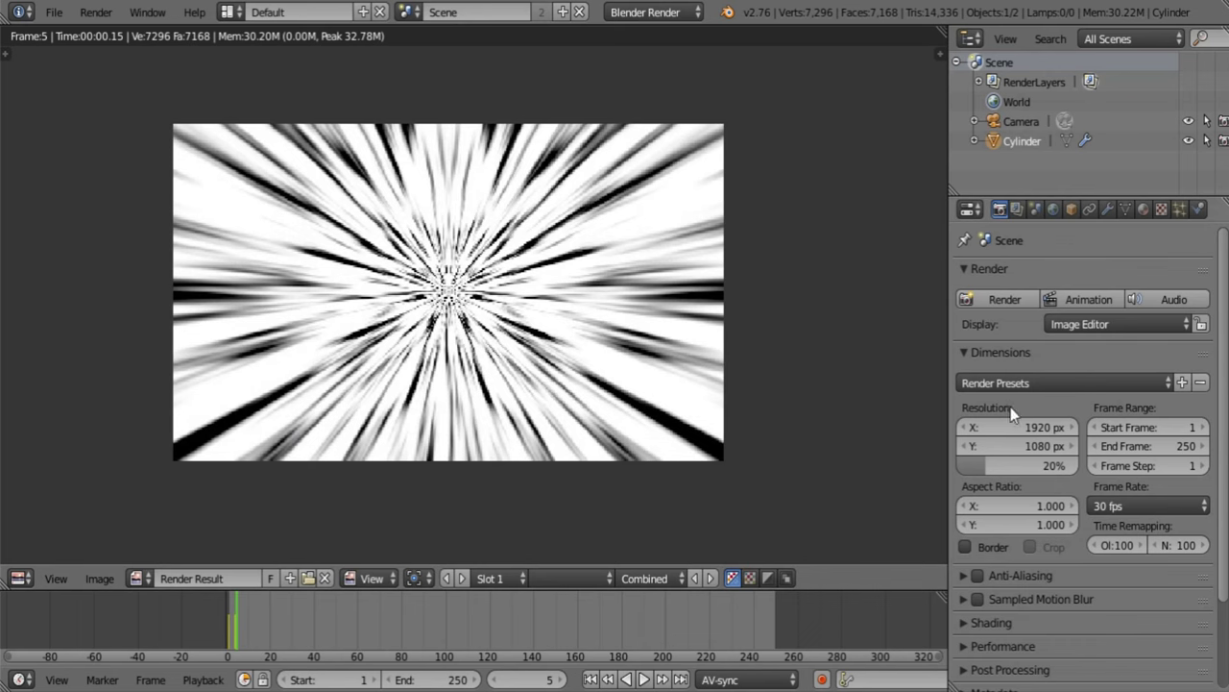
Enable Compositing in the render's post processing settings and render the current frame again.
scroll(981, 595, down, 3)
click(986, 611)
click(985, 611)
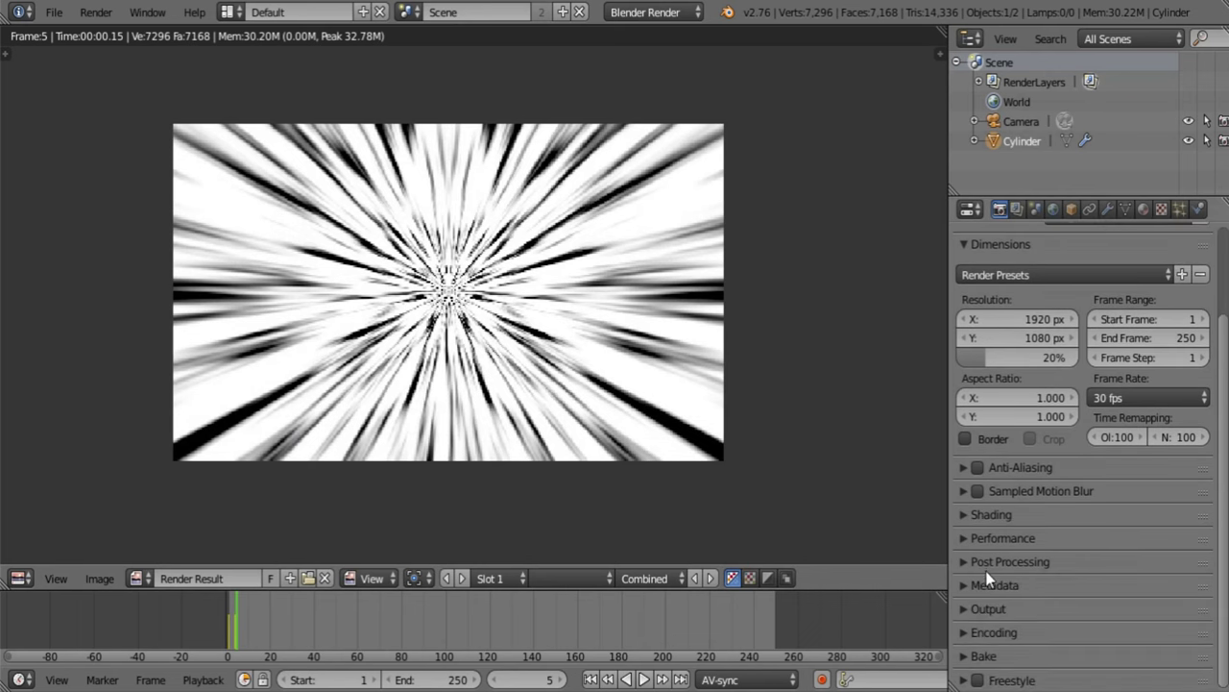
click(986, 563)
click(986, 563)
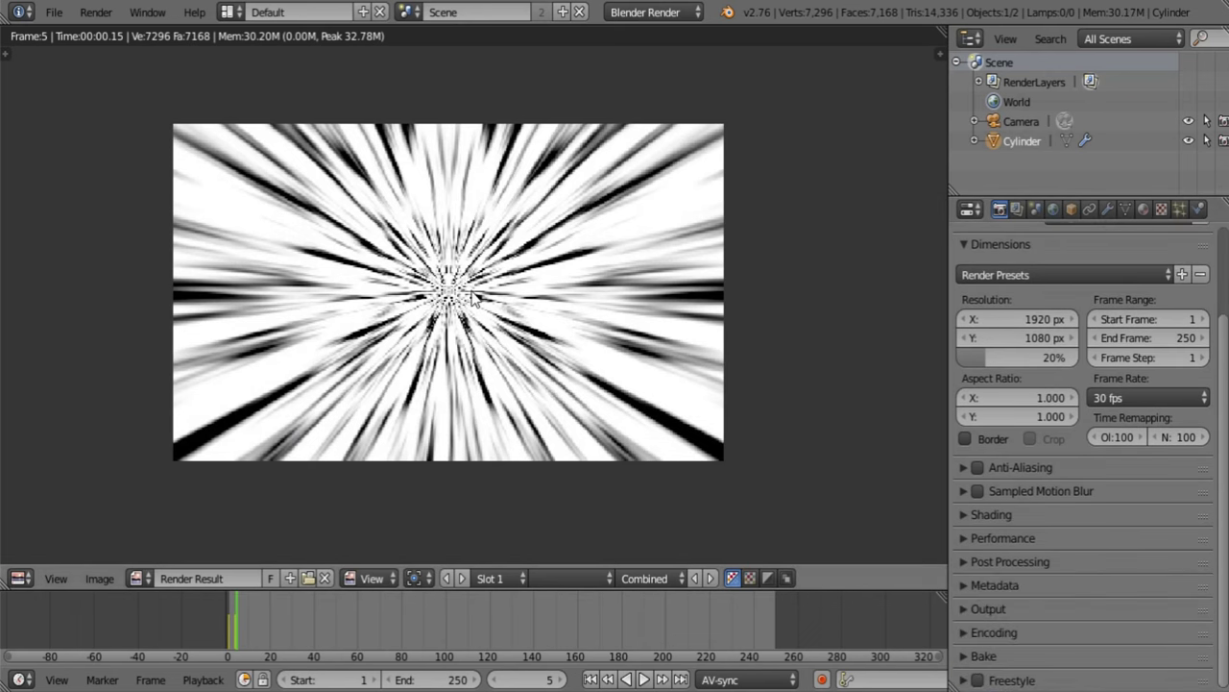
key(F12)
scroll(575, 296, up, 1)
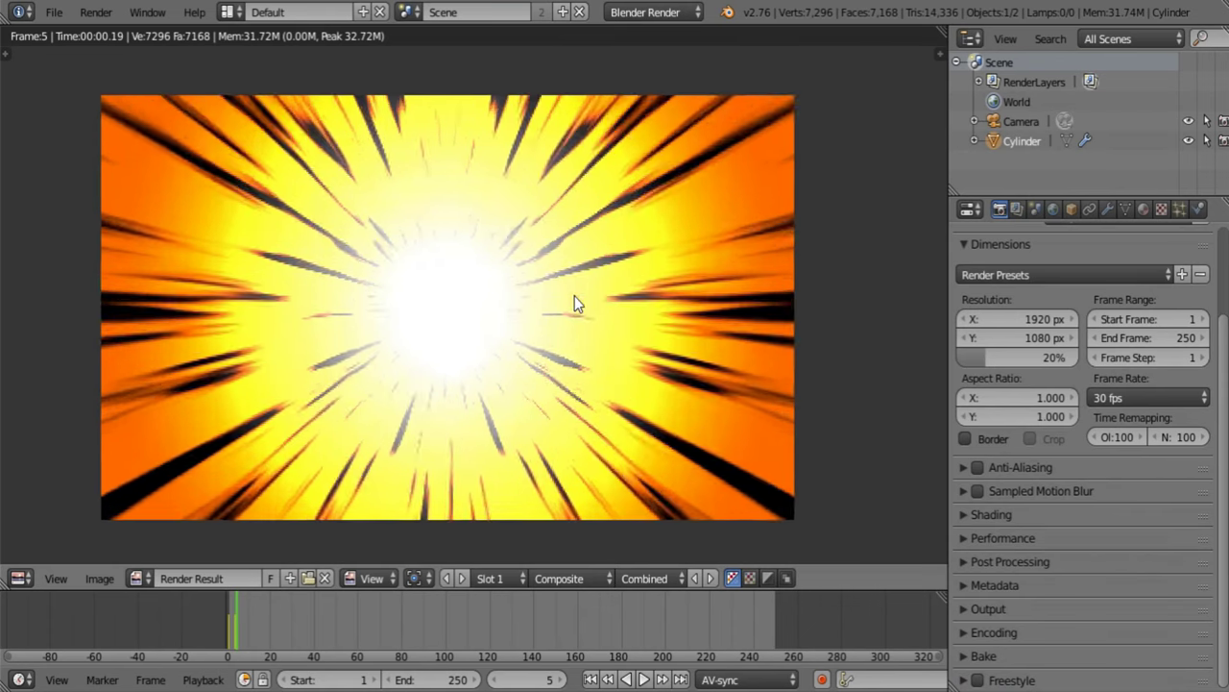
Set the render resolution percentage to 50% and save the file.
scroll(574, 296, down, 2)
click(1012, 357)
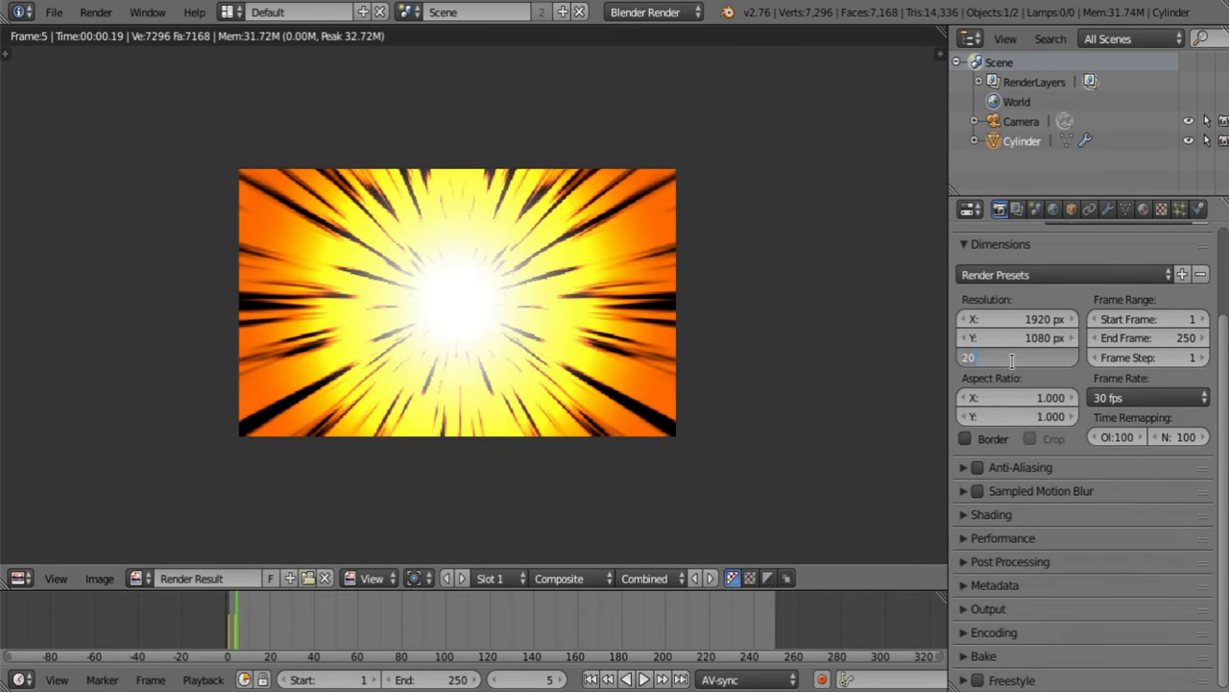
text(50)
key(Return)
middle_drag(737, 327, 686, 335)
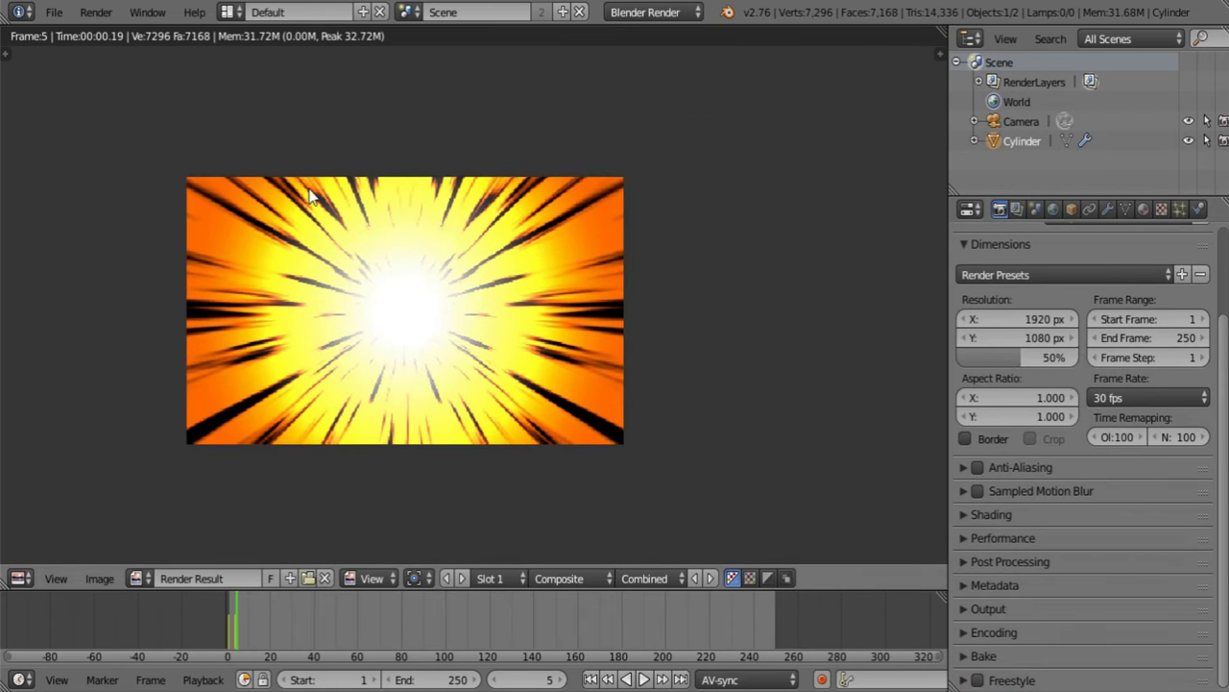
click(68, 13)
click(83, 159)
middle_drag(483, 279, 523, 293)
scroll(506, 286, up, 1)
scroll(507, 293, down, 2)
scroll(523, 293, up, 1)
scroll(523, 286, up, 1)
scroll(413, 341, down, 1)
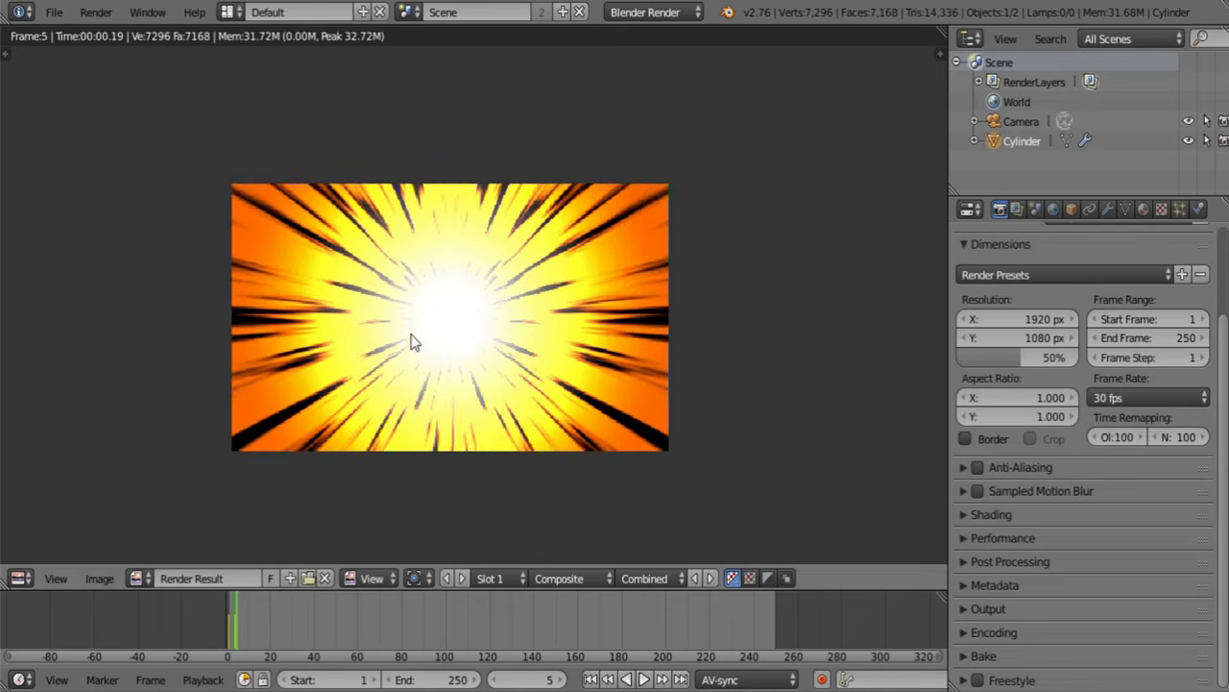
scroll(304, 372, down, 1)
middle_drag(303, 372, 367, 417)
Return to the 3D View and select the vertex at the narrow tip of the tunnel cylinder in Edit Mode.
click(28, 578)
click(48, 557)
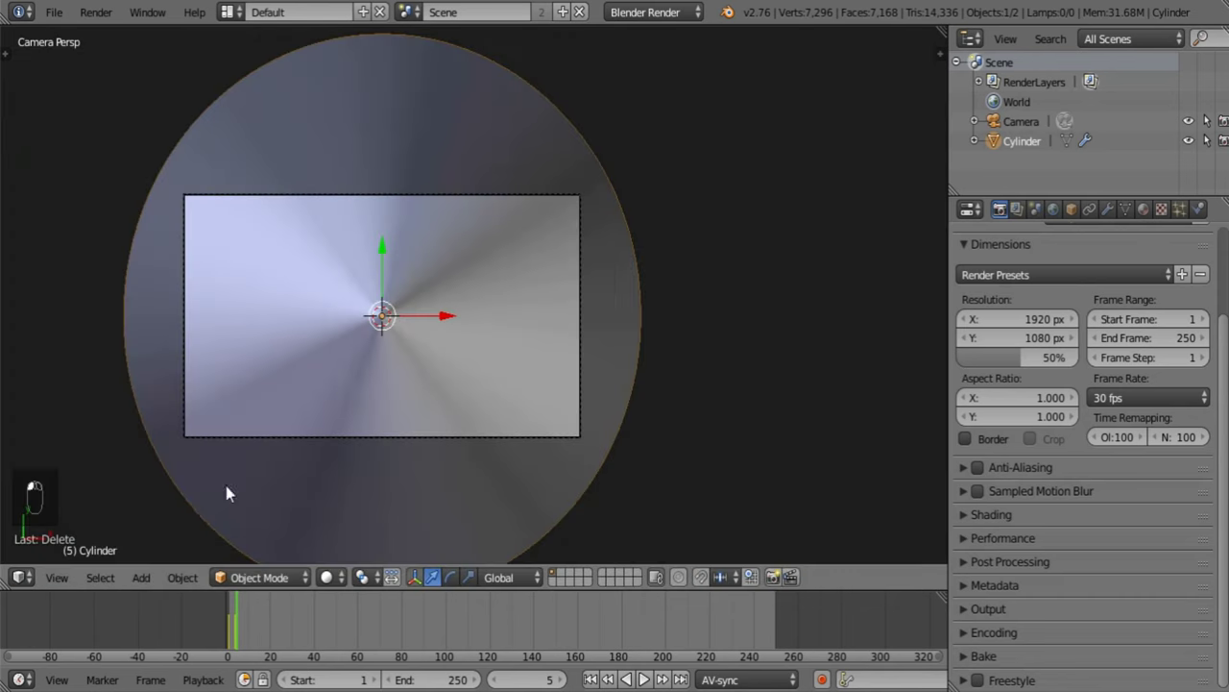
key(Tab)
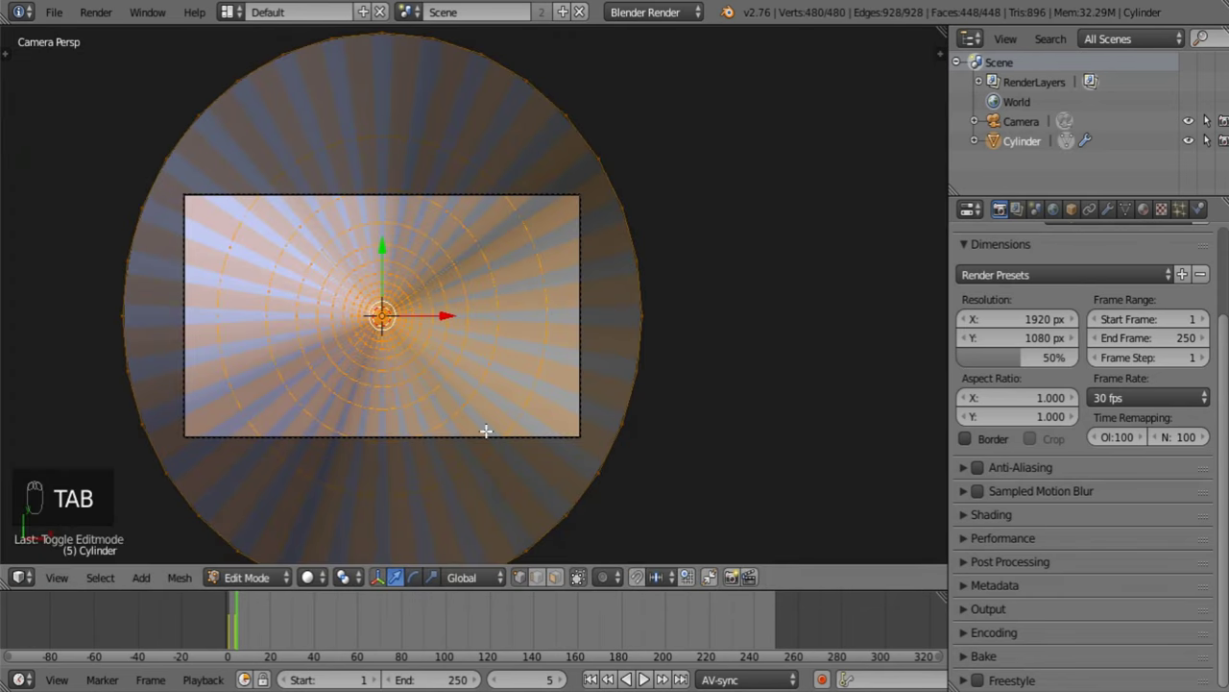
scroll(486, 431, down, 2)
middle_drag(488, 417, 513, 301)
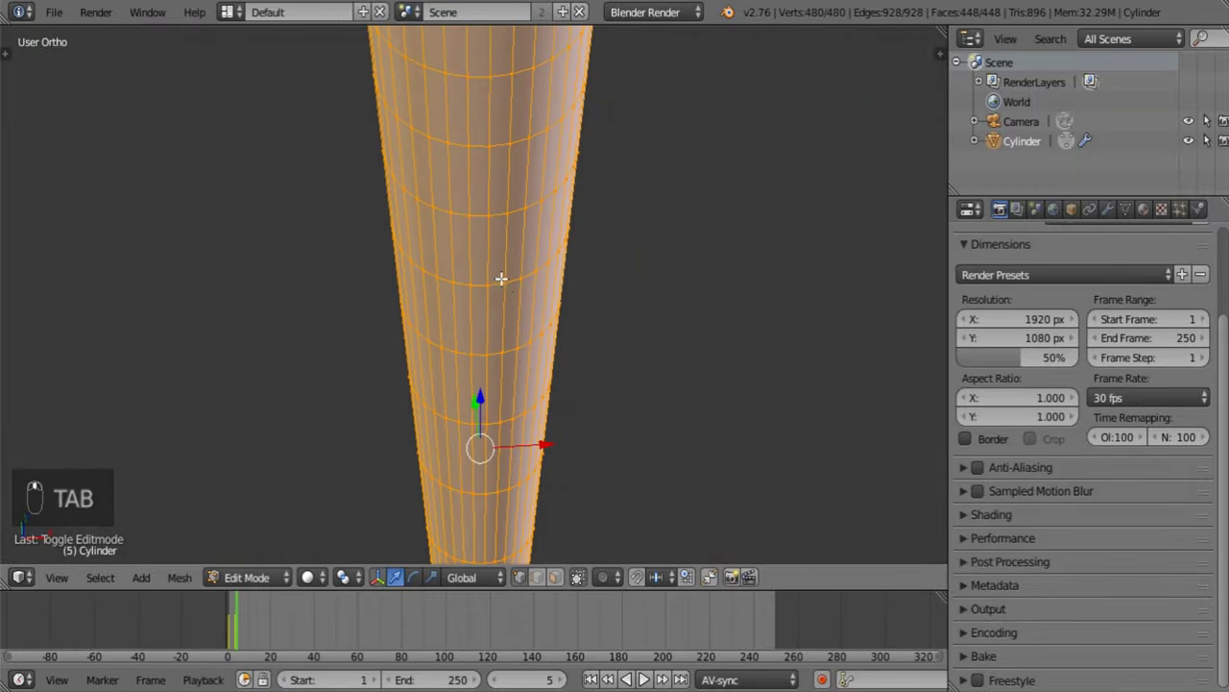
middle_drag(517, 354, 496, 385)
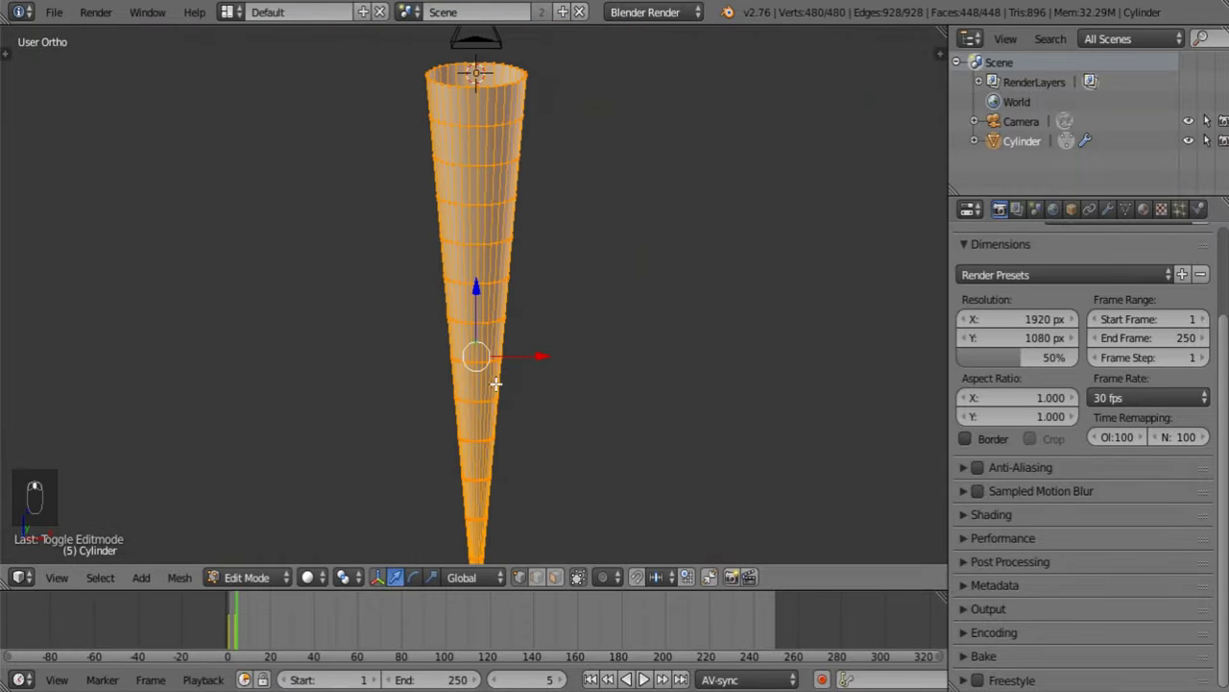
middle_drag(499, 518, 491, 438)
right_click(483, 486)
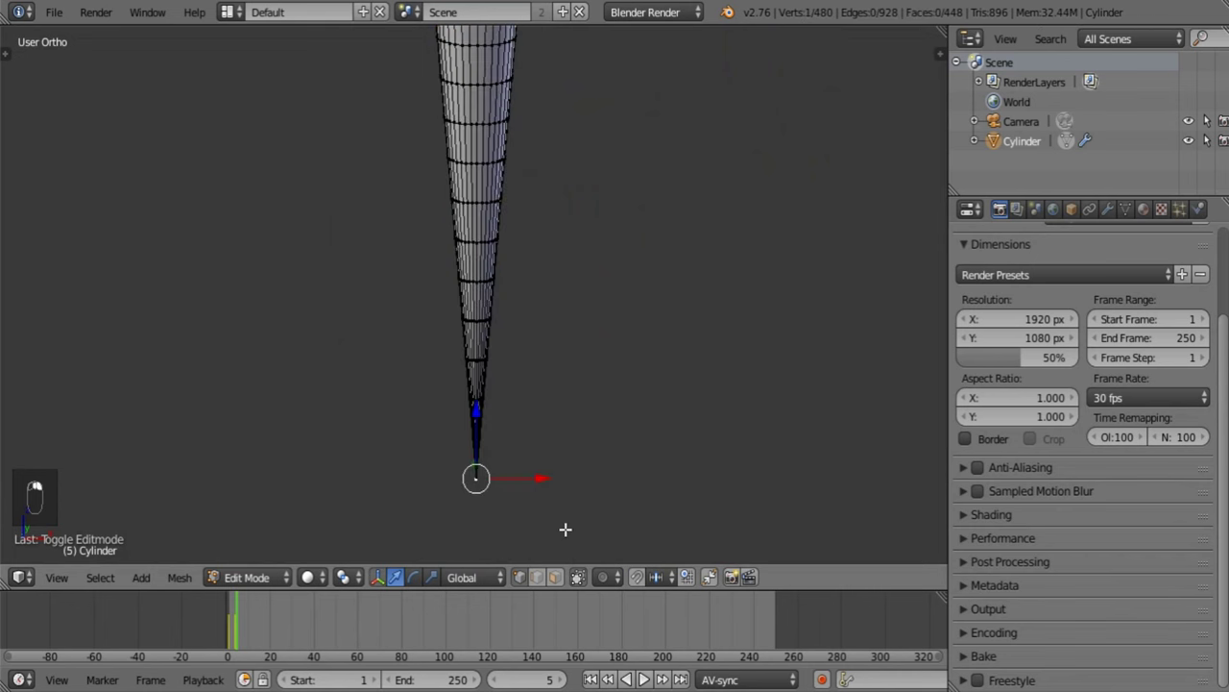
Enable proportional editing with Linear falloff.
click(606, 578)
click(631, 531)
middle_drag(631, 516, 562, 425)
click(634, 577)
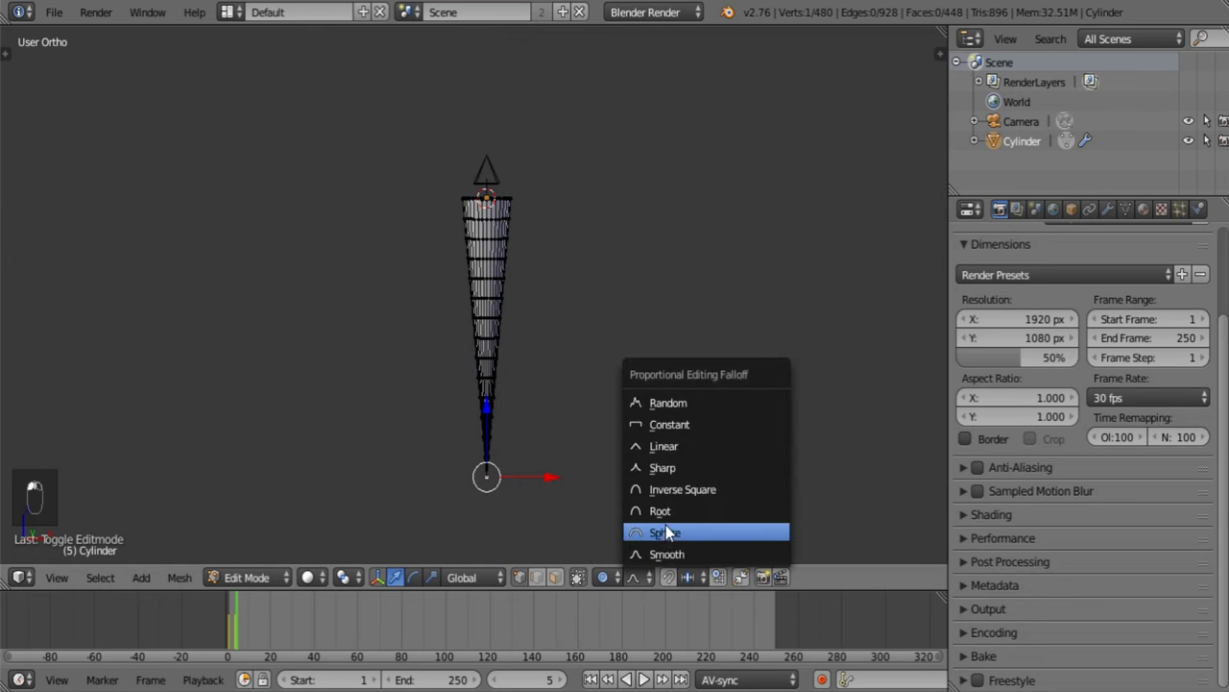
click(683, 446)
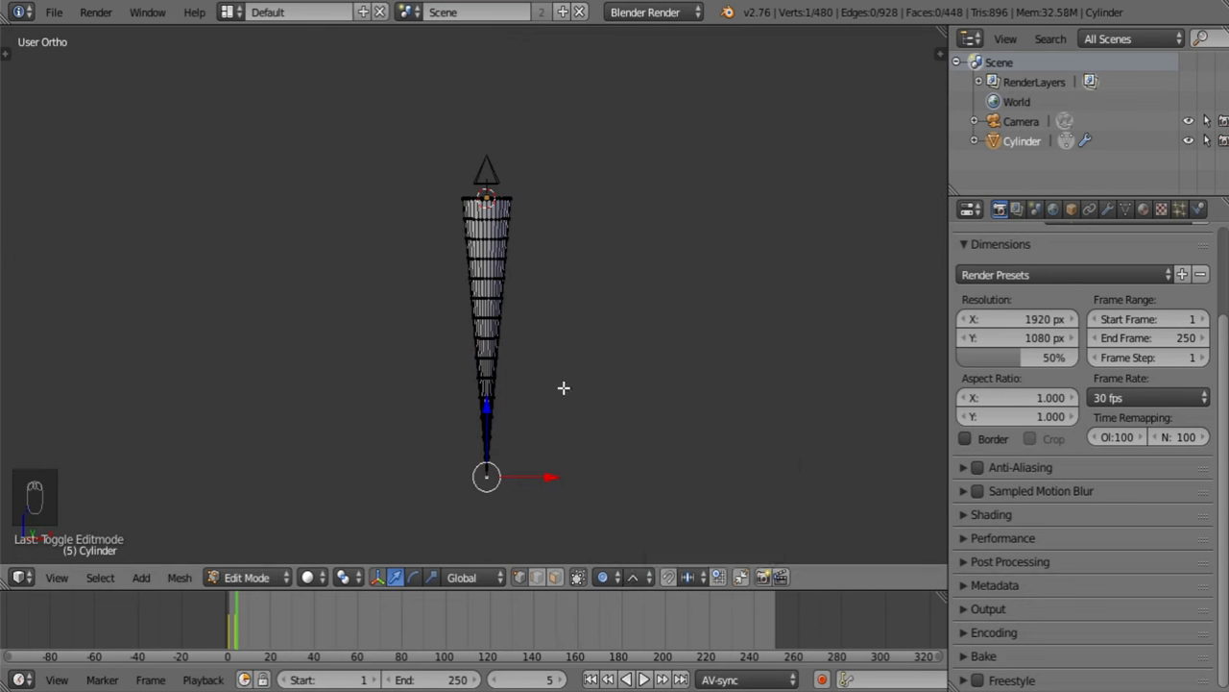
Try to bend the tunnel by moving its tip vertex about 0.62 units along negative X, with a proportional size of about 10.83.
key(g)
key(x)
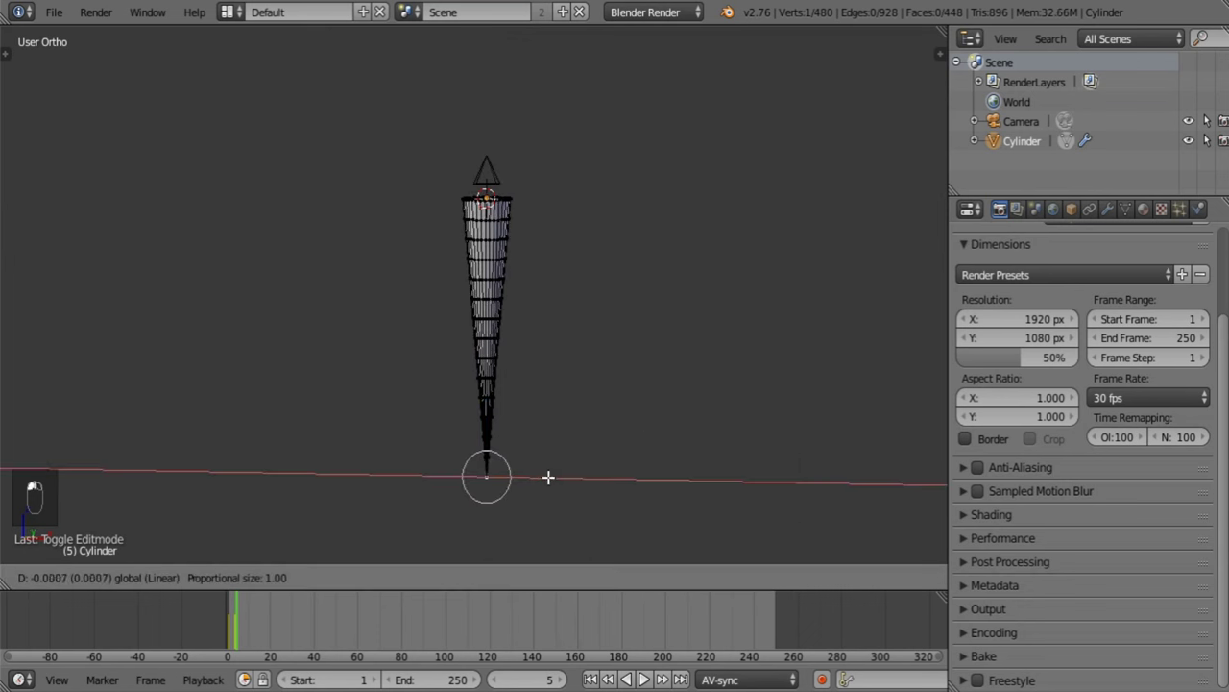
scroll(547, 478, down, 10)
scroll(546, 477, down, 15)
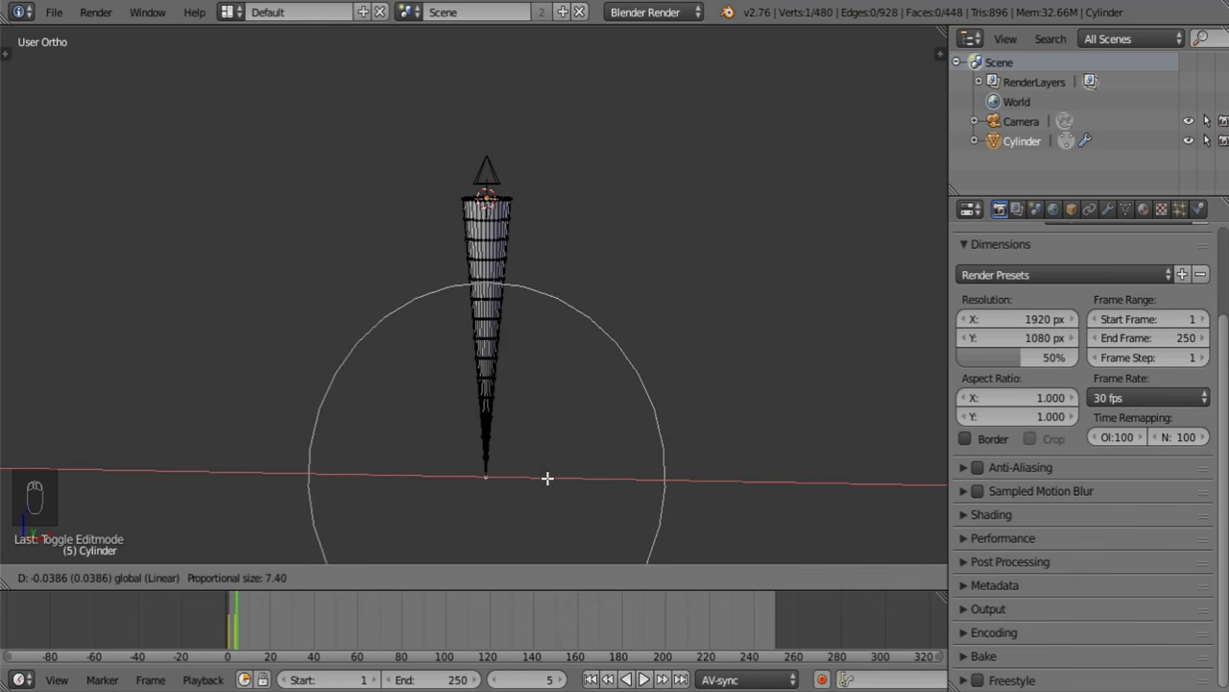
scroll(546, 477, up, 1)
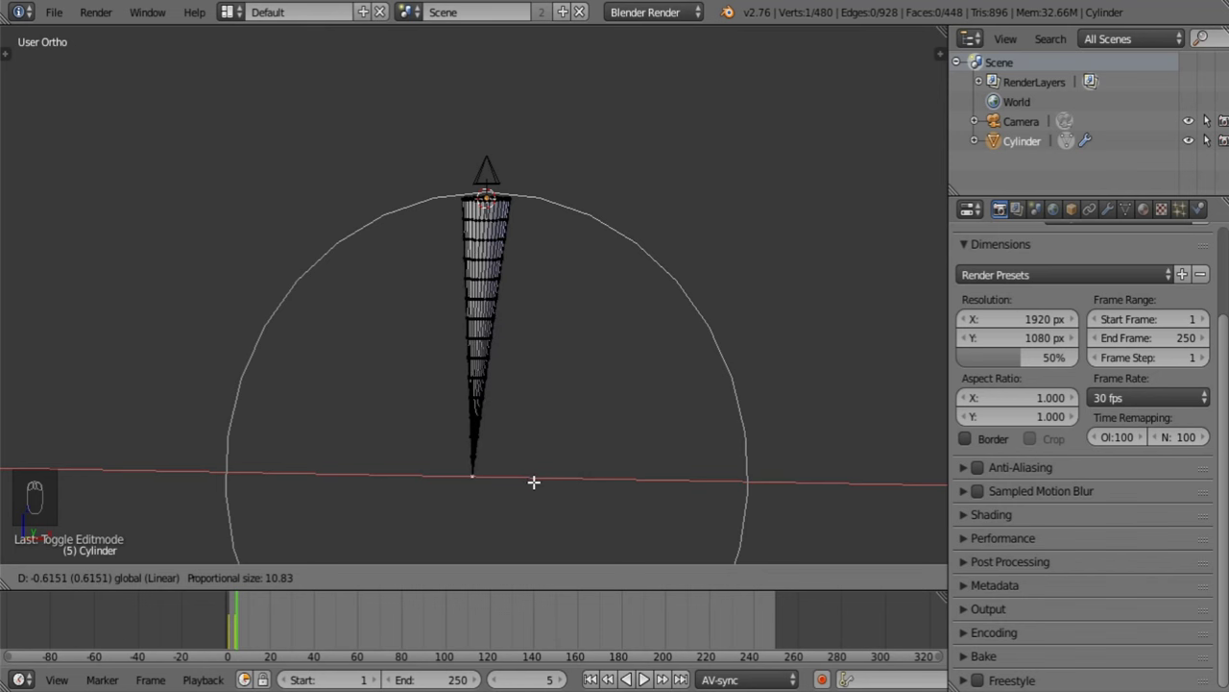
key(ctrl+z)
Split the 3D View into two side-by-side views and show the camera view in the second one.
drag(941, 33, 456, 115)
key(KP_0)
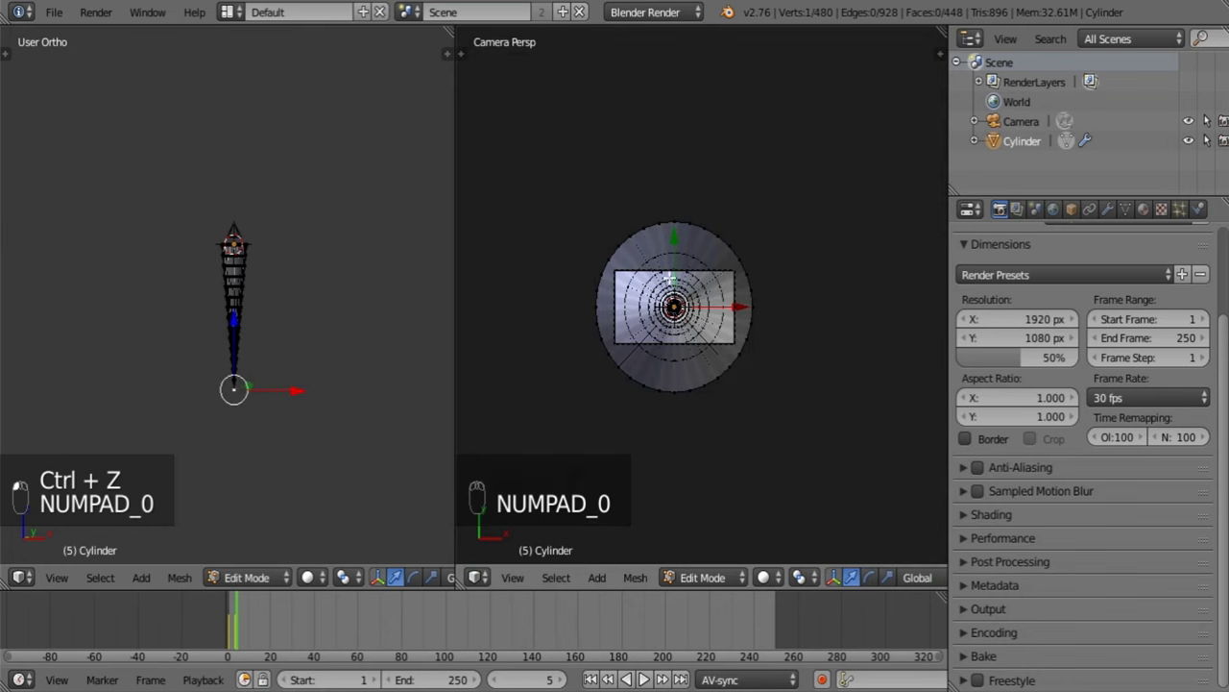
Enlarge the camera view and undo the last trial changes to the tunnel's tip vertex.
scroll(680, 272, up, 3)
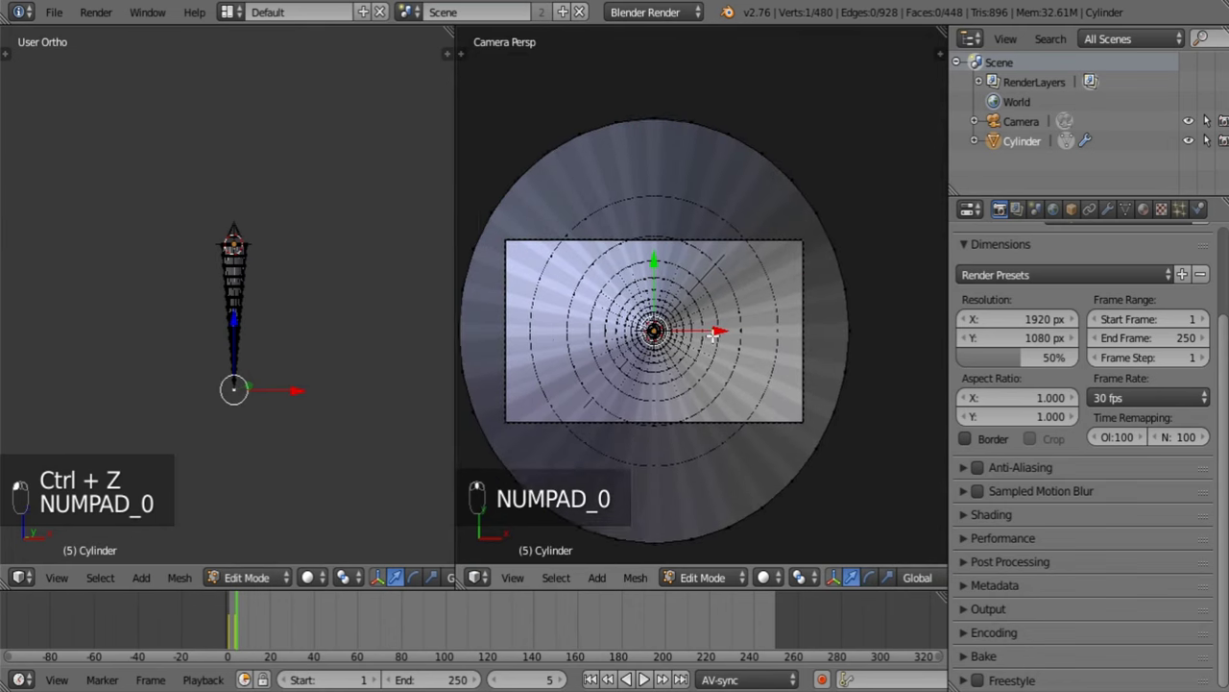
shift+middle_drag(713, 334, 769, 353)
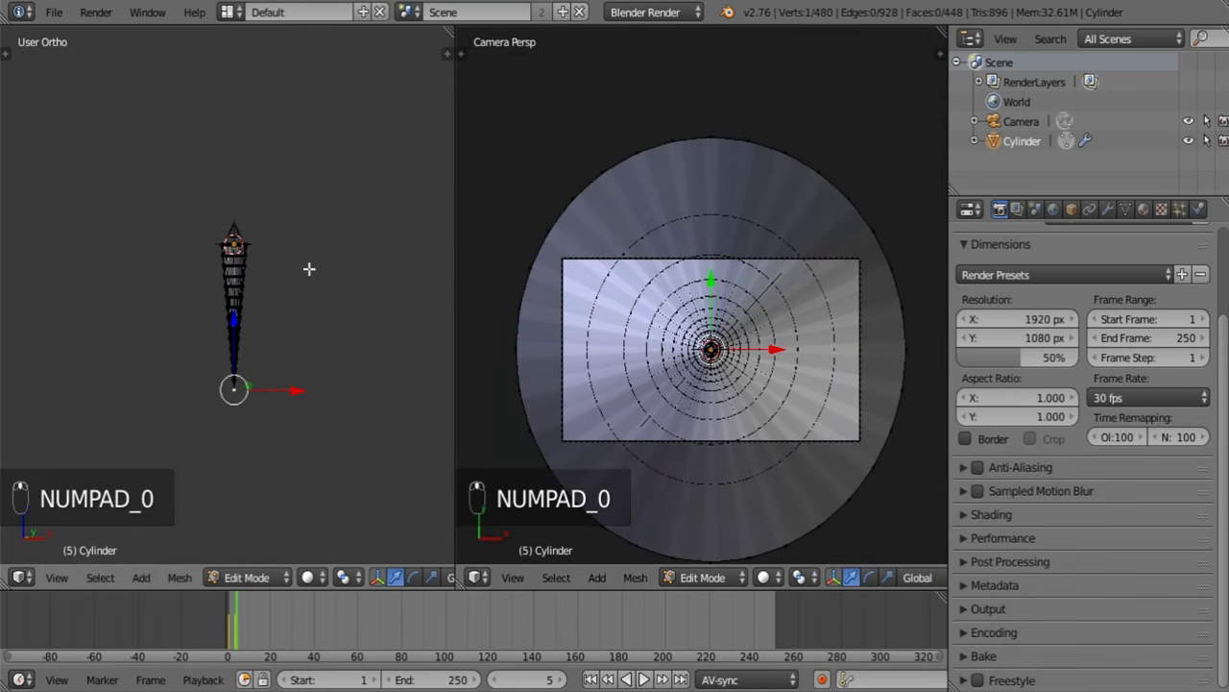
key(ctrl+z)
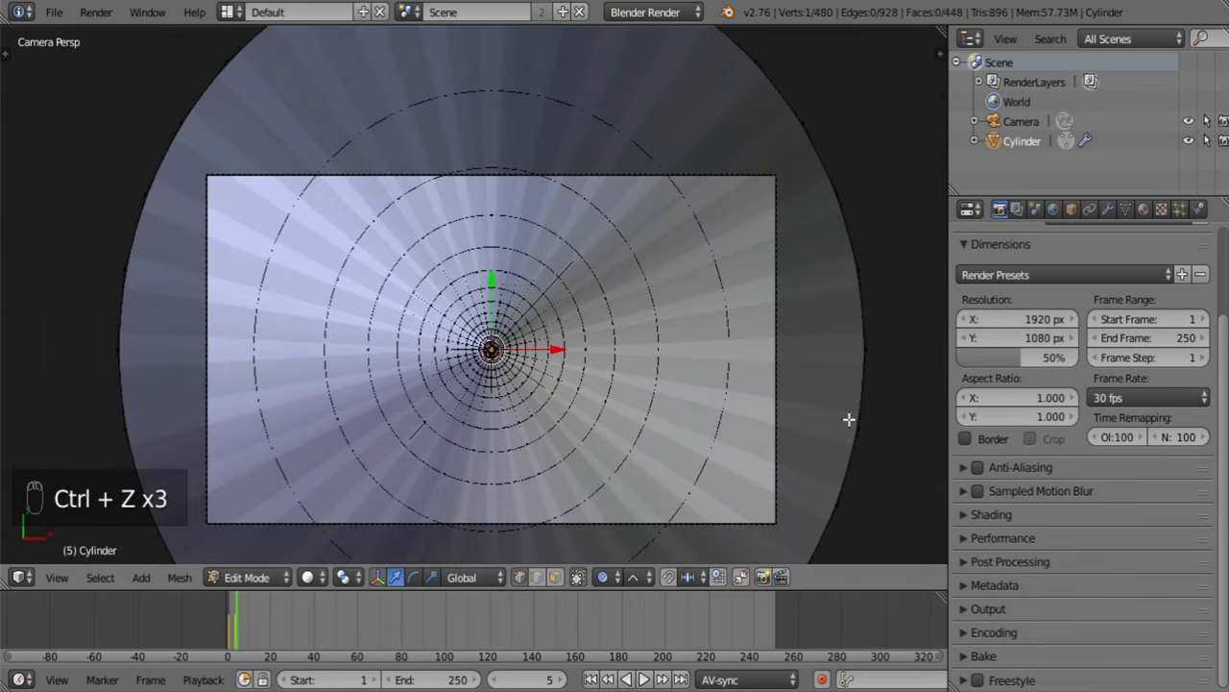
Leave Edit Mode and add a Basis shape key plus a second shape key named Top to the tunnel cylinder.
click(1127, 209)
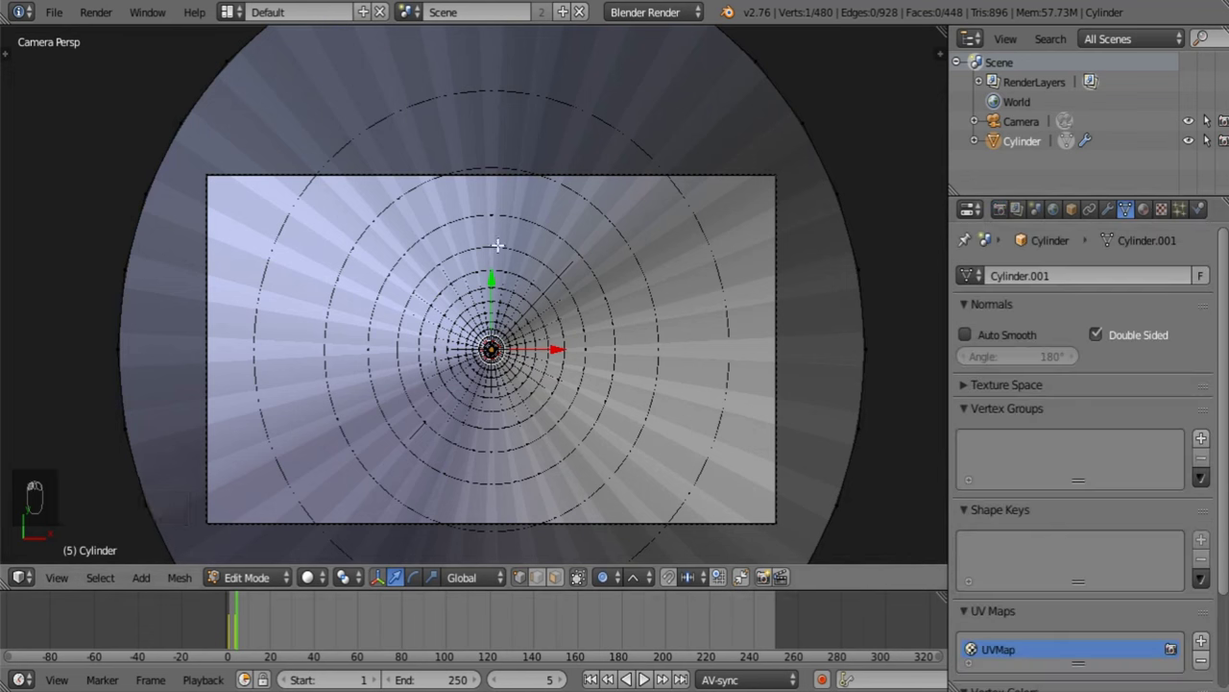
scroll(1191, 451, down, 3)
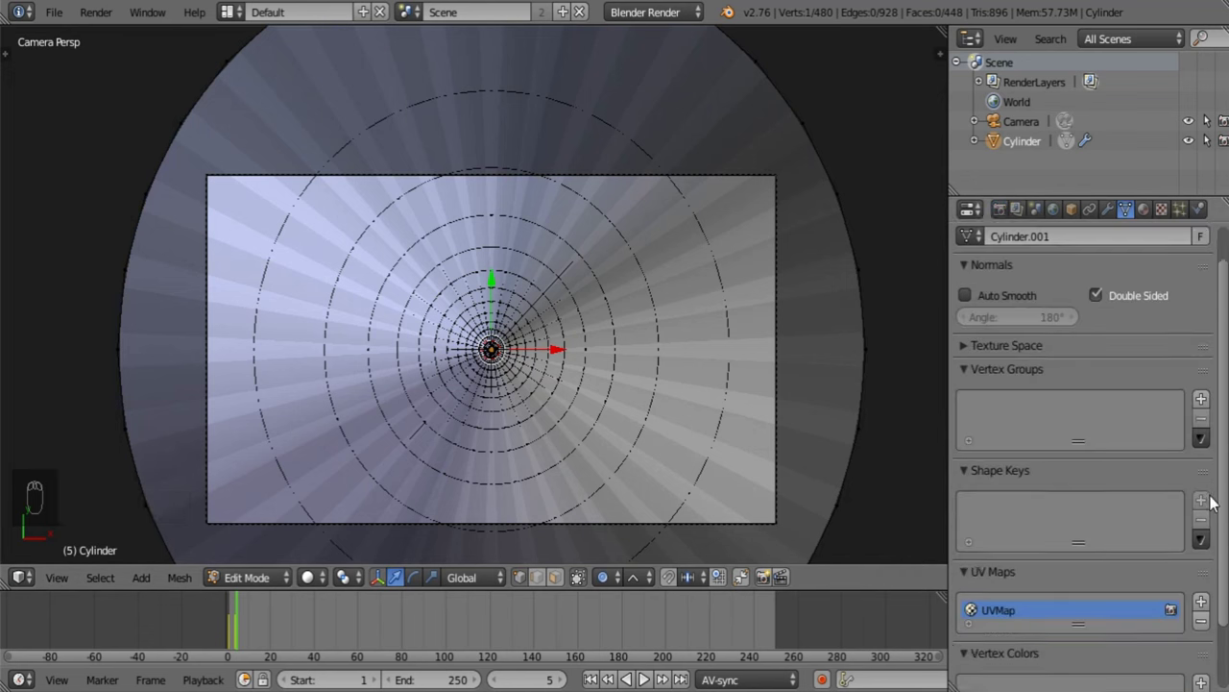
key(Tab)
click(1201, 421)
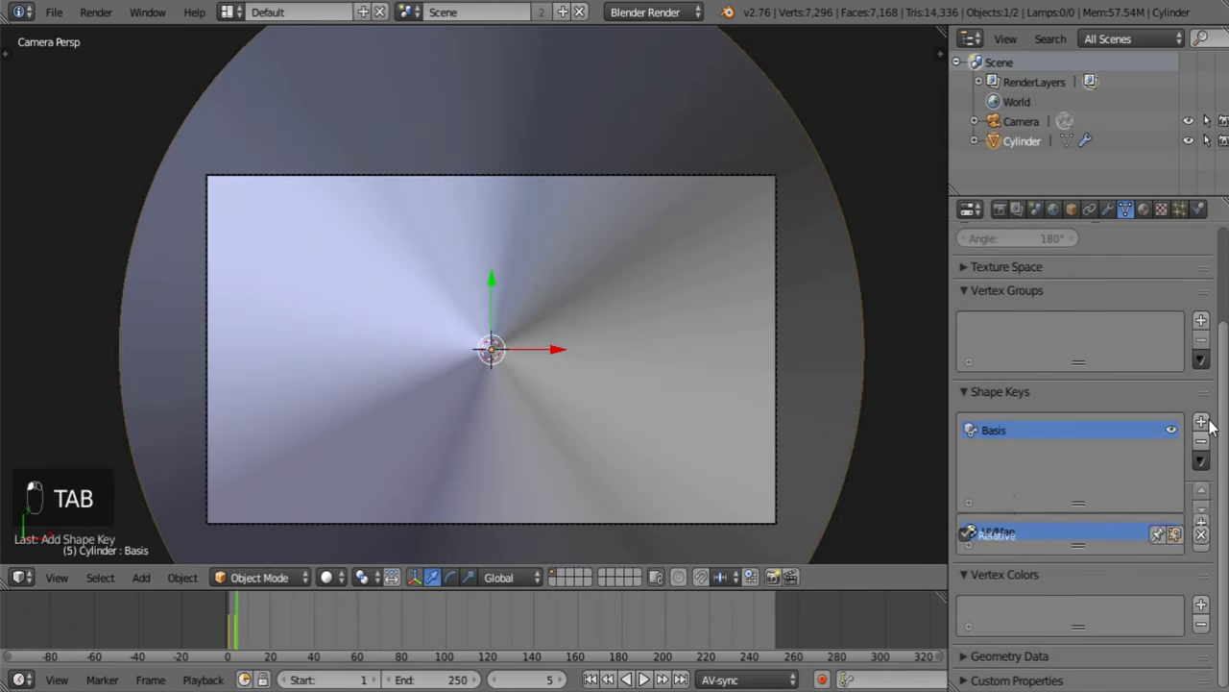
click(1202, 422)
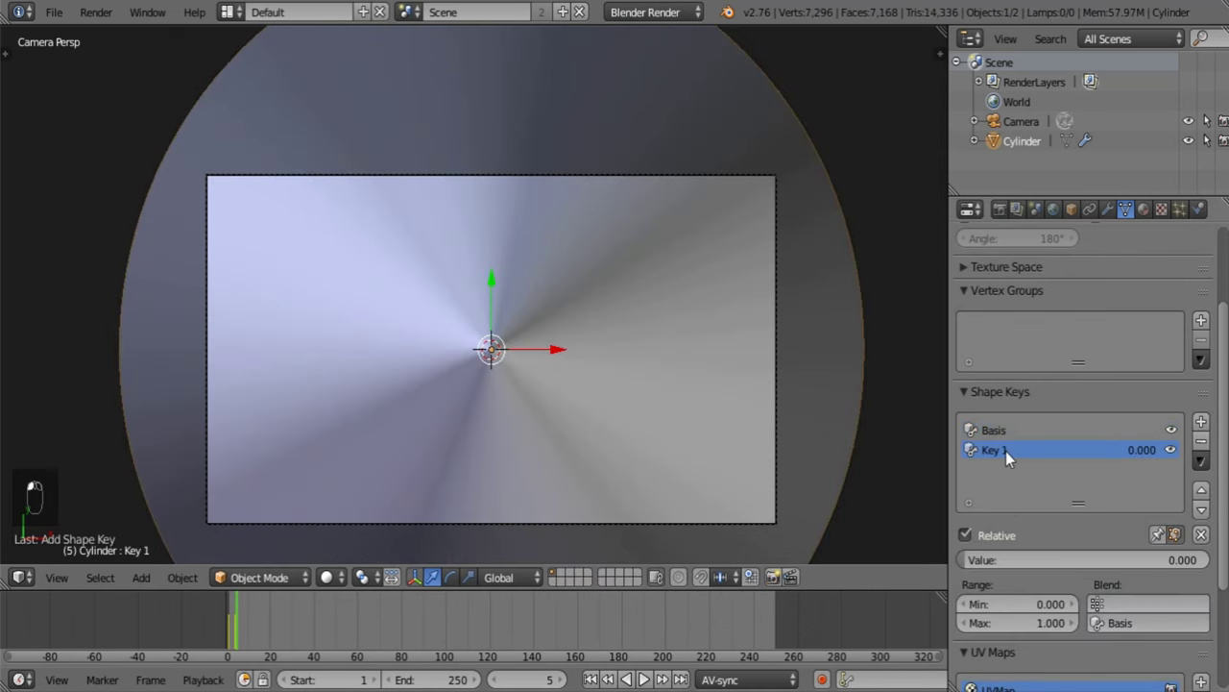
text(Top)
key(Return)
With Top set to 1.000, move the tip vertex up in Y toward the camera frame's upper edge in Edit Mode, and reset Top to 0.000.
drag(989, 560, 1201, 560)
key(Tab)
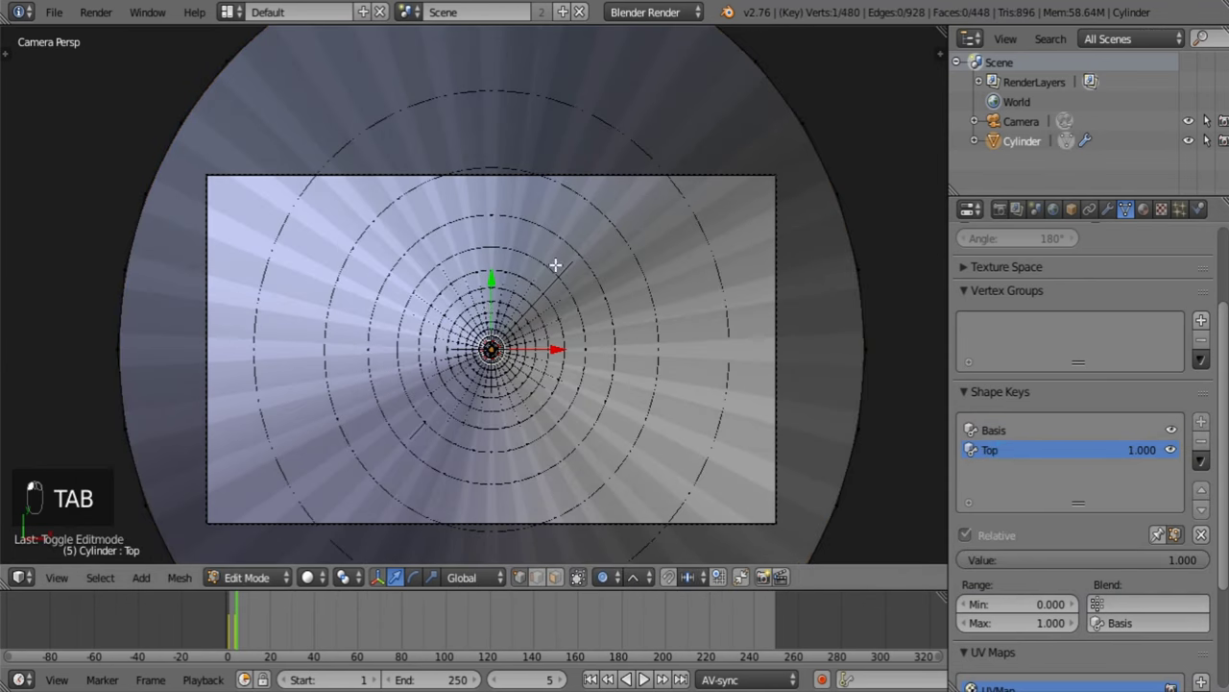
drag(490, 279, 498, 160)
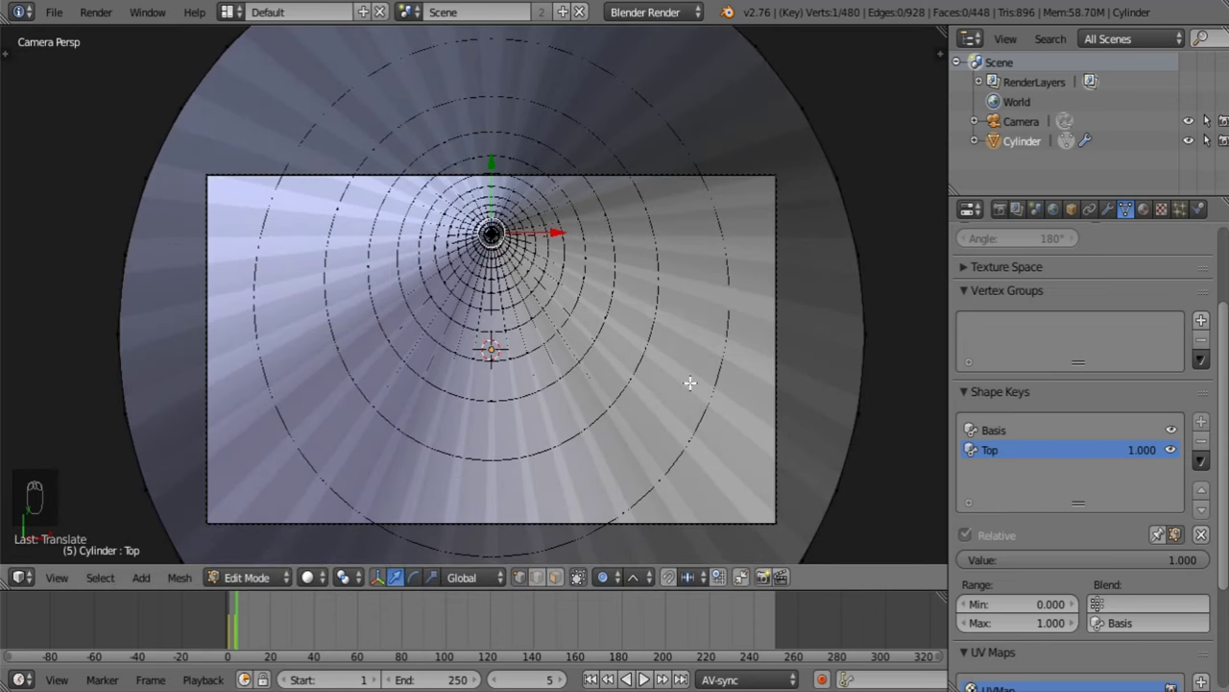
drag(1191, 560, 964, 560)
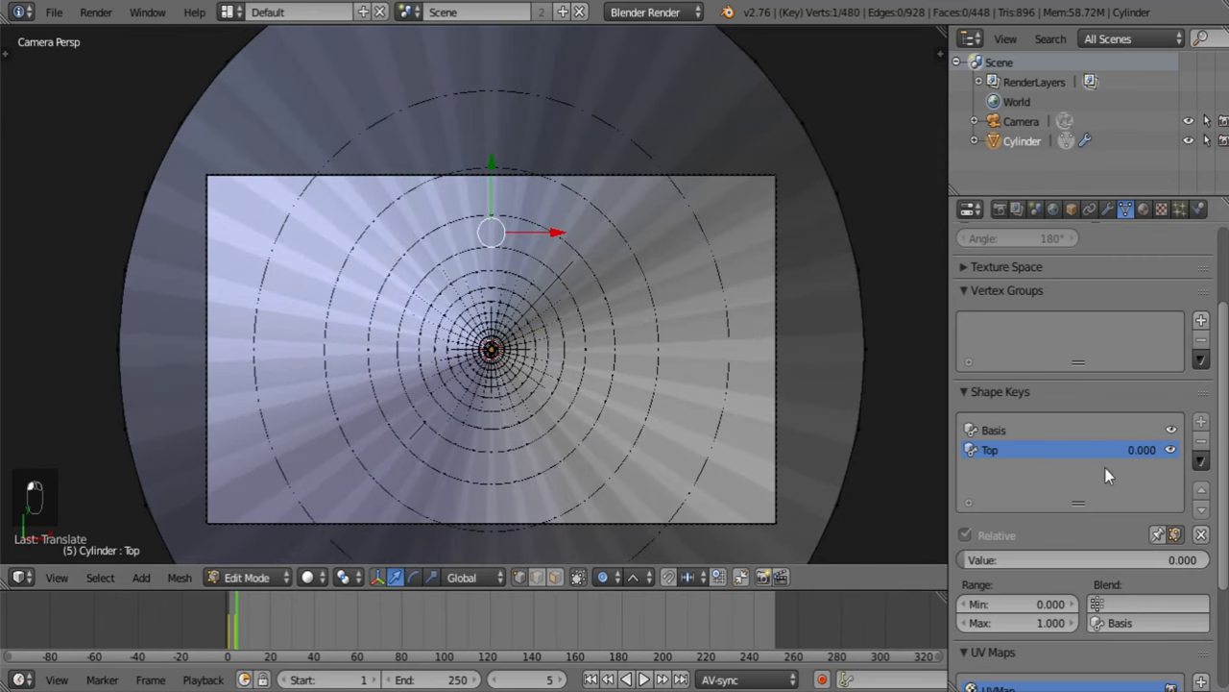
Return to Object Mode and add three more shape keys named Bottom, Left and Right.
key(Tab)
click(1201, 420)
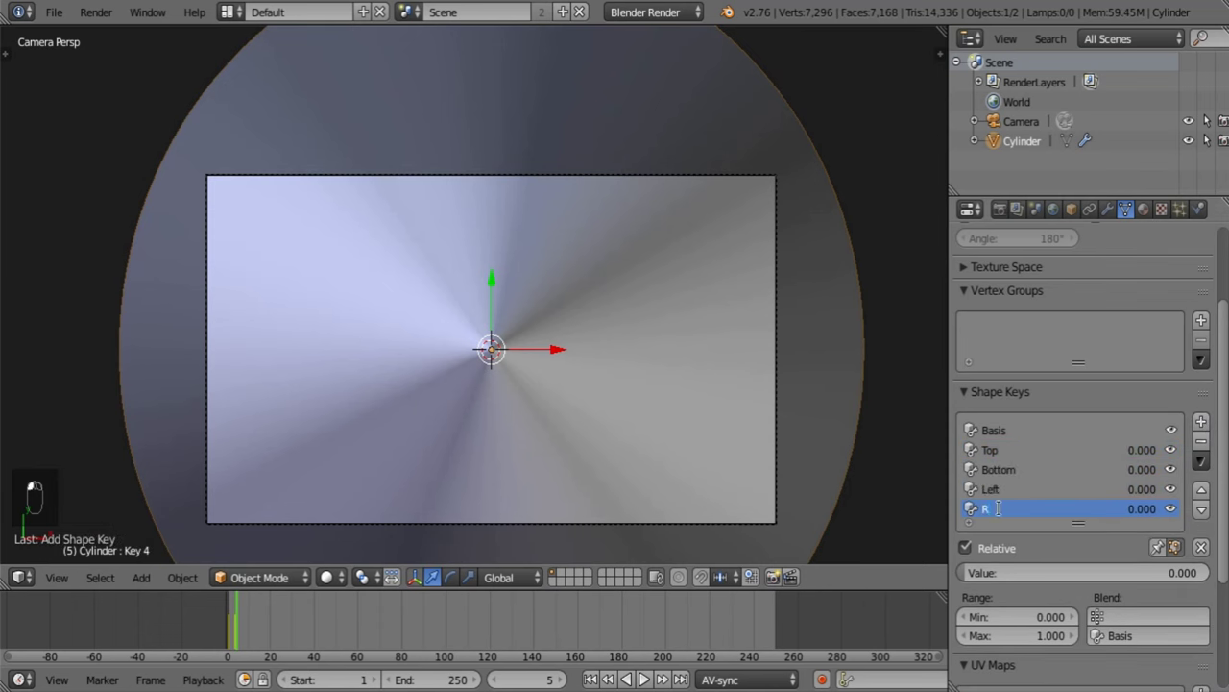
key(Return)
Shape the Right key at value 1.000 by moving the tip vertex about 5.05 units along X with proportional size 10.83.
drag(989, 568, 1209, 569)
key(Tab)
drag(556, 351, 811, 351)
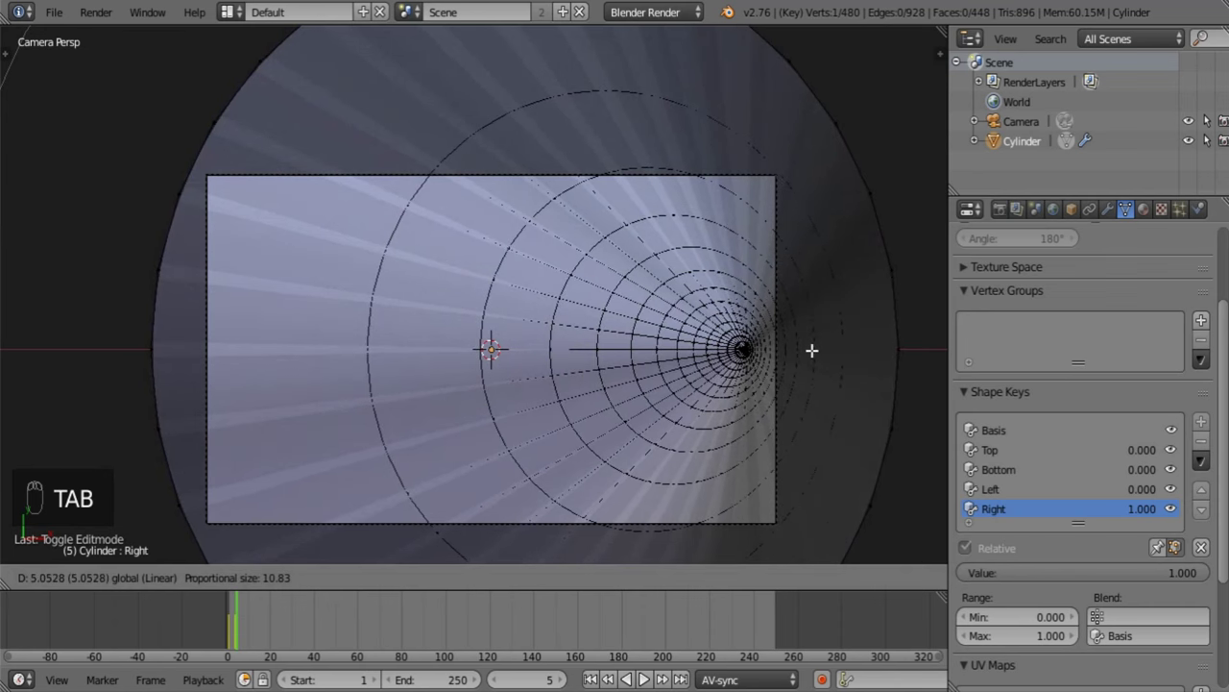
key(Tab)
Blend the shape keys by setting Top to 0.838 and Right to 0.798.
drag(1132, 568, 1177, 572)
click(991, 448)
click(1004, 508)
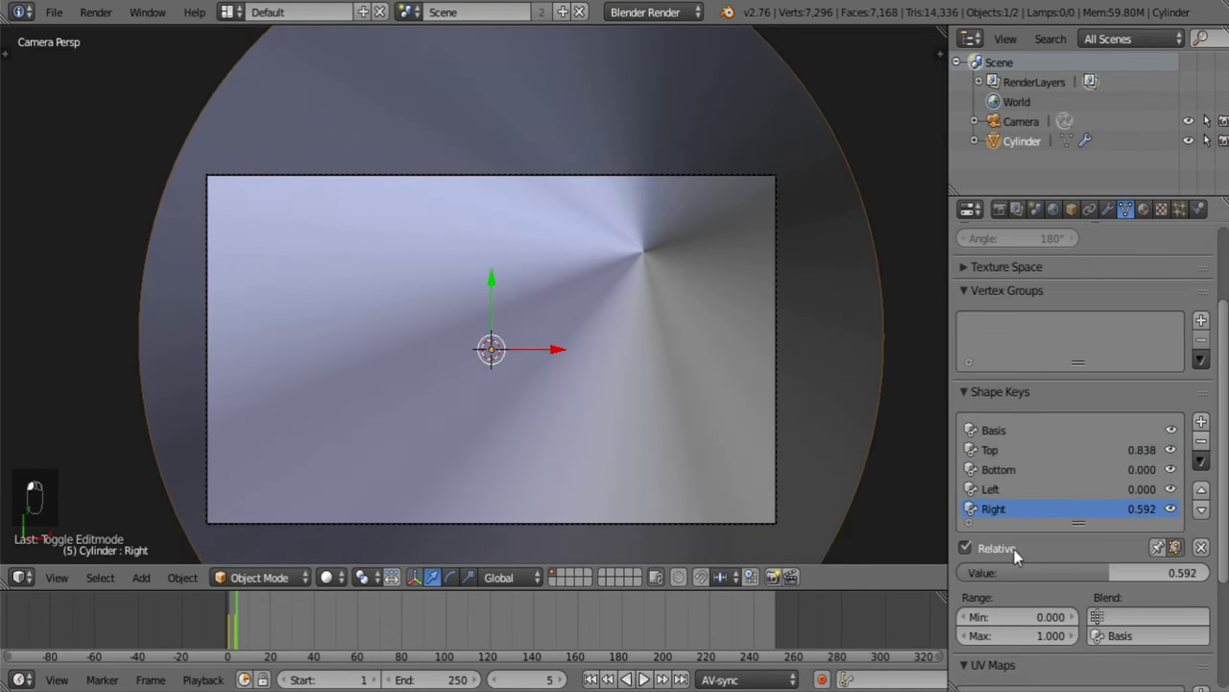
drag(1014, 573, 1095, 572)
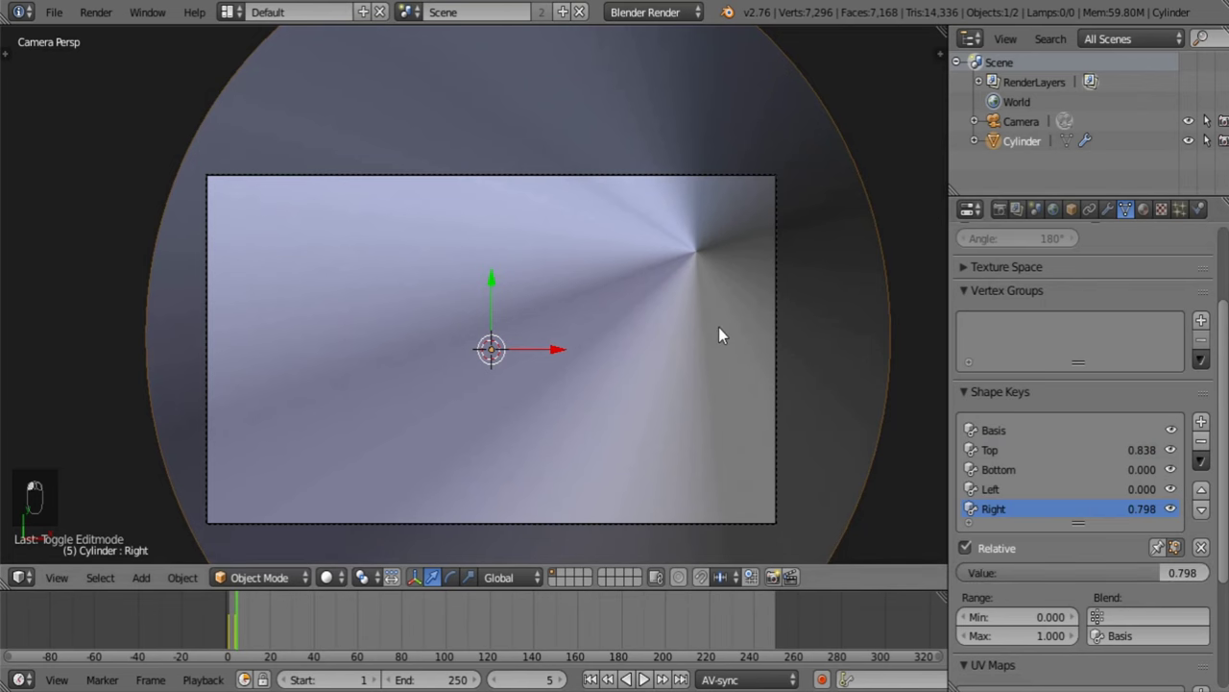
Render the current frame to check the bent tunnel and return to the 3D View.
key(F12)
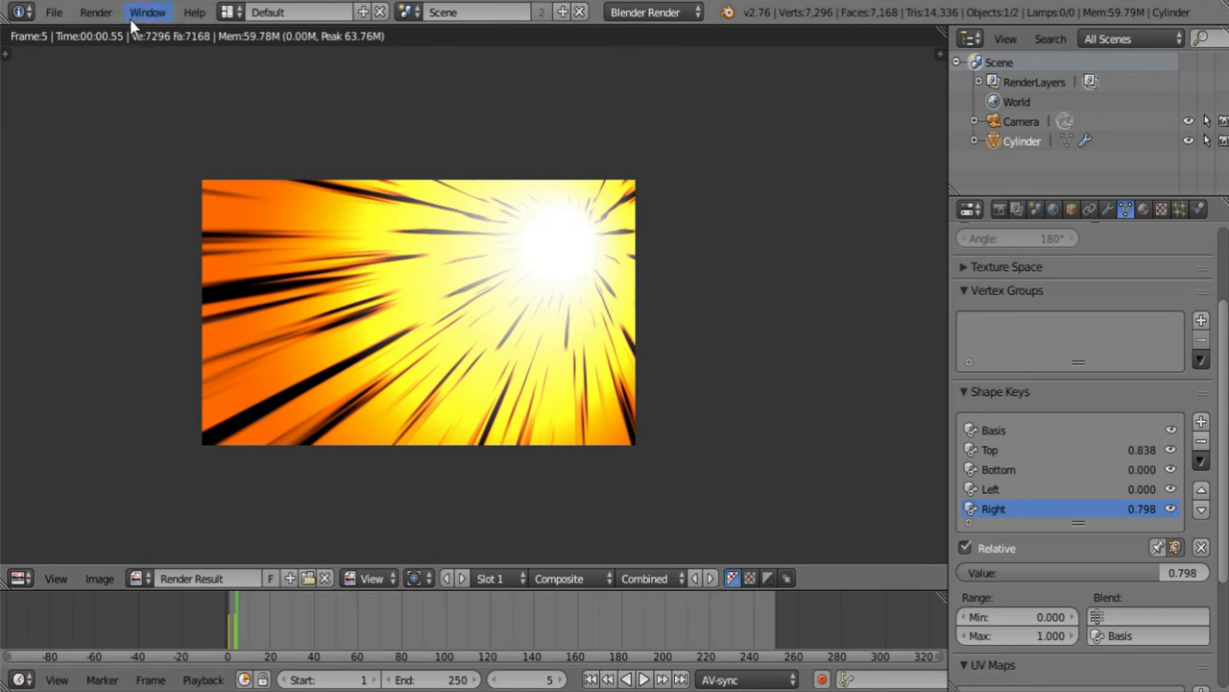
click(50, 12)
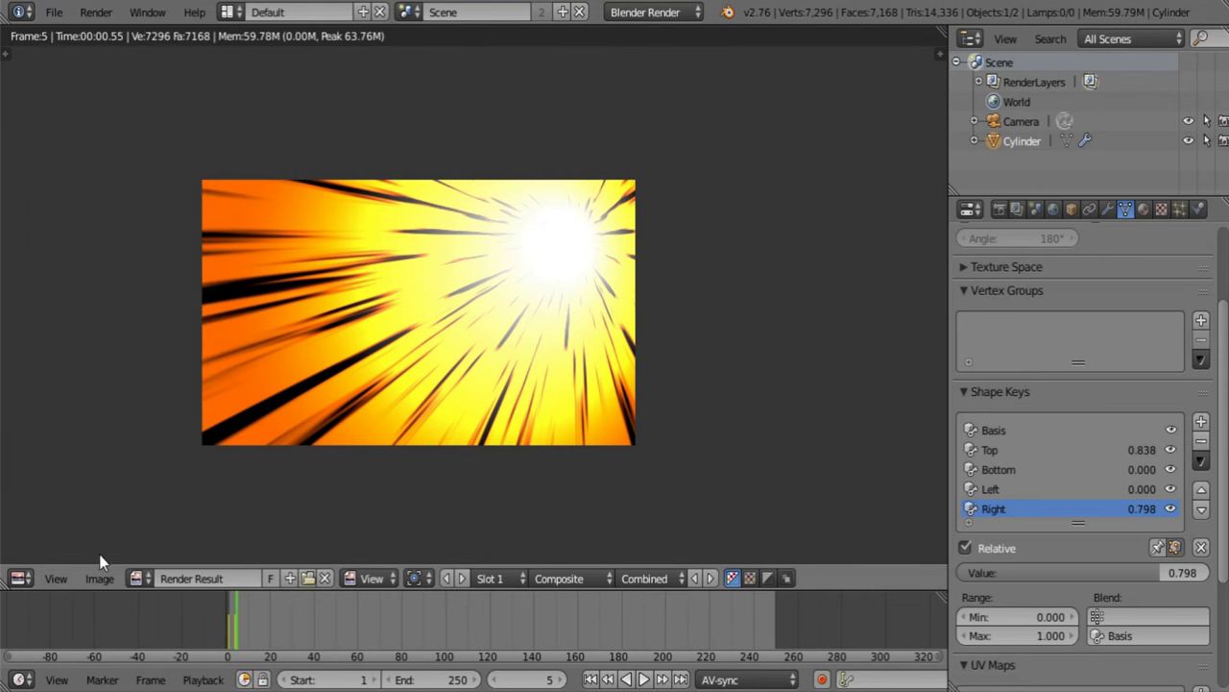
click(18, 577)
click(55, 563)
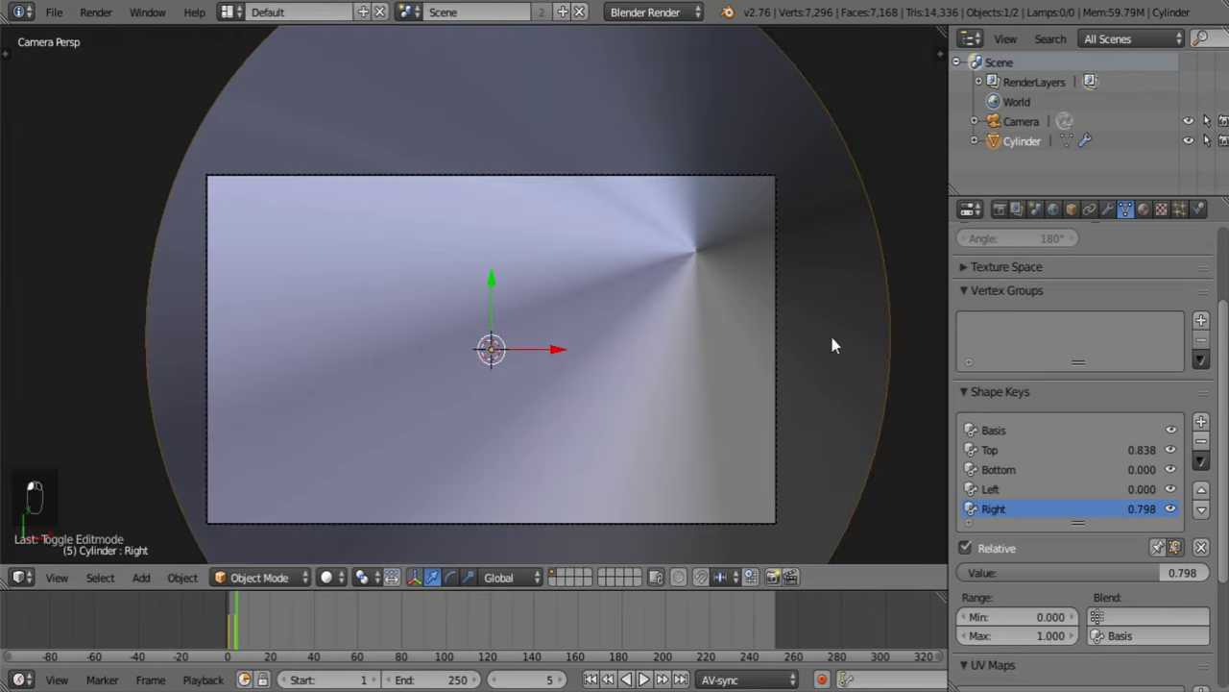
Reset the Right and Top shape keys to 0.000.
mouse_move(1167, 573)
mouse_down()
mouse_move(1225, 572)
mouse_move(957, 573)
mouse_up()
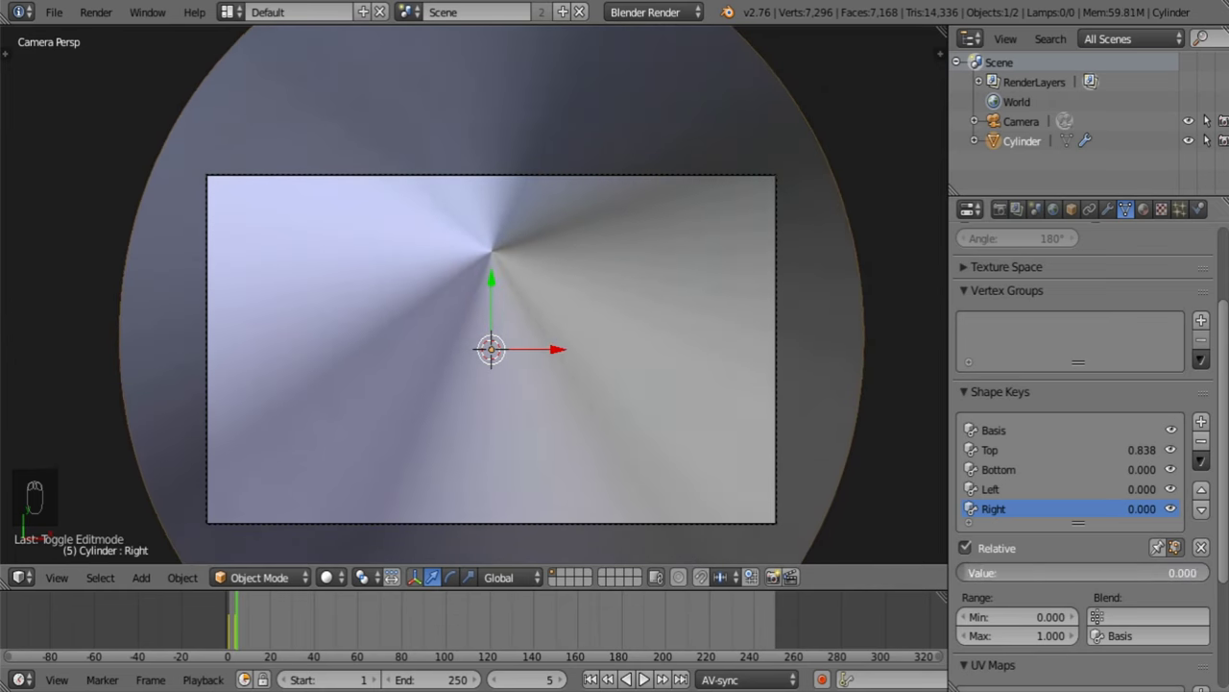
click(1076, 448)
drag(1148, 573, 965, 572)
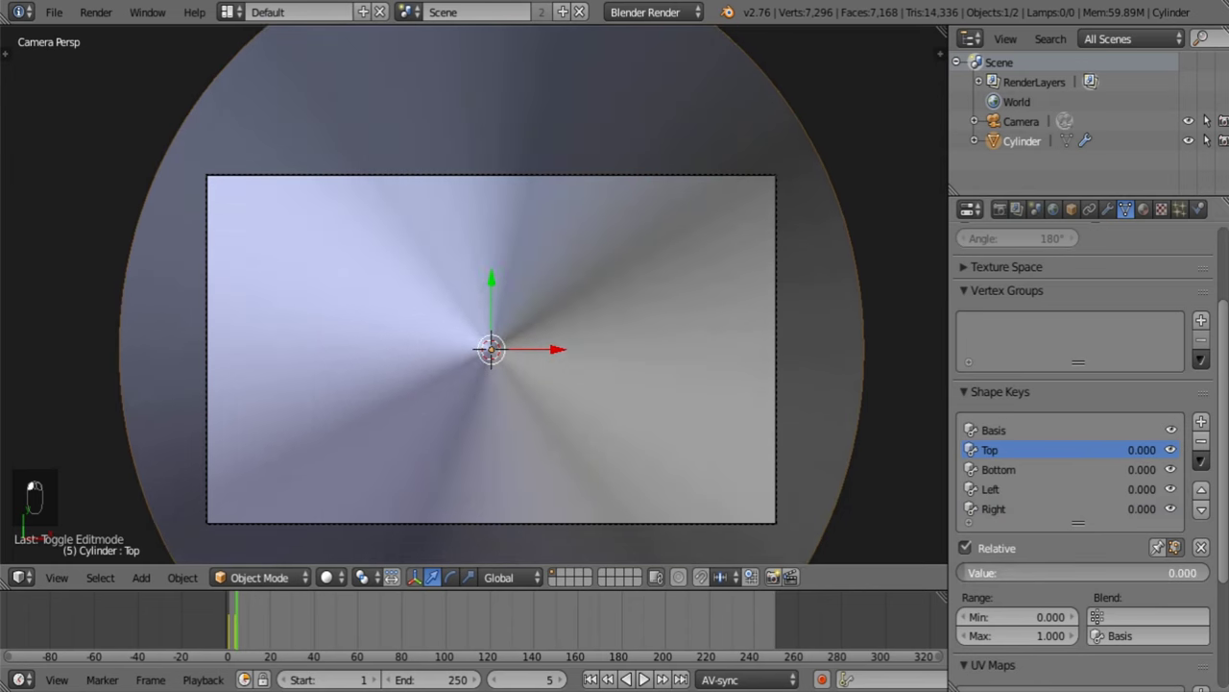
Save the project file.
click(48, 12)
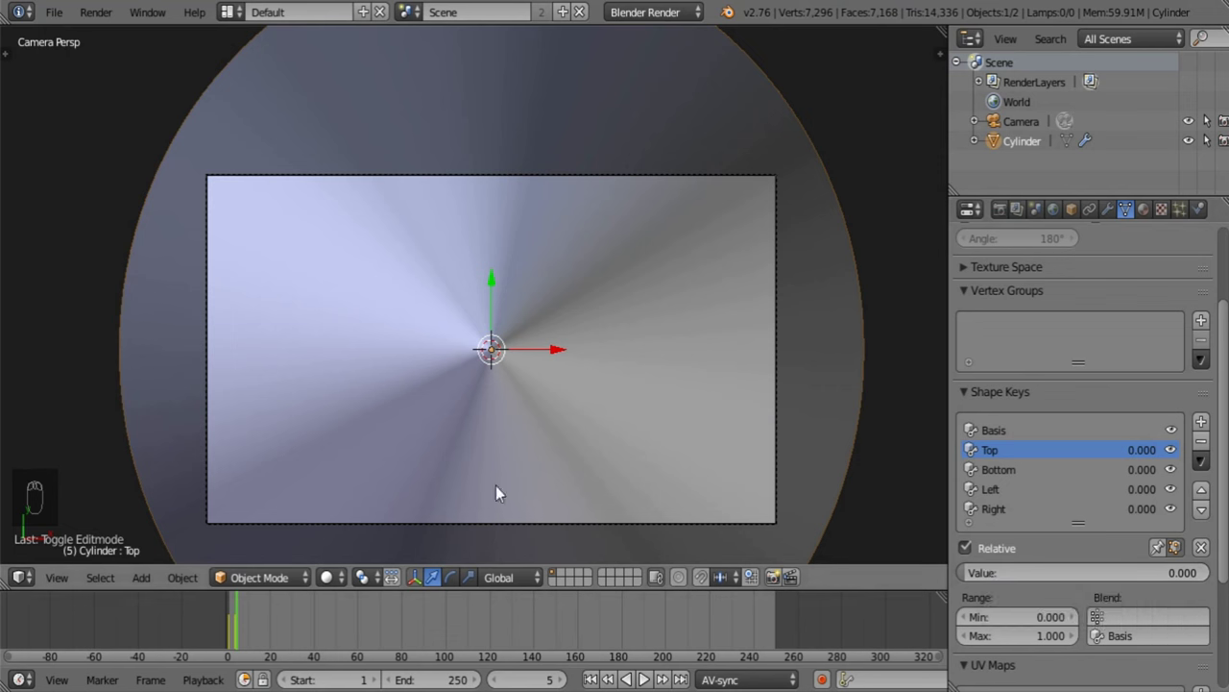
click(54, 13)
click(104, 164)
click(53, 13)
click(104, 163)
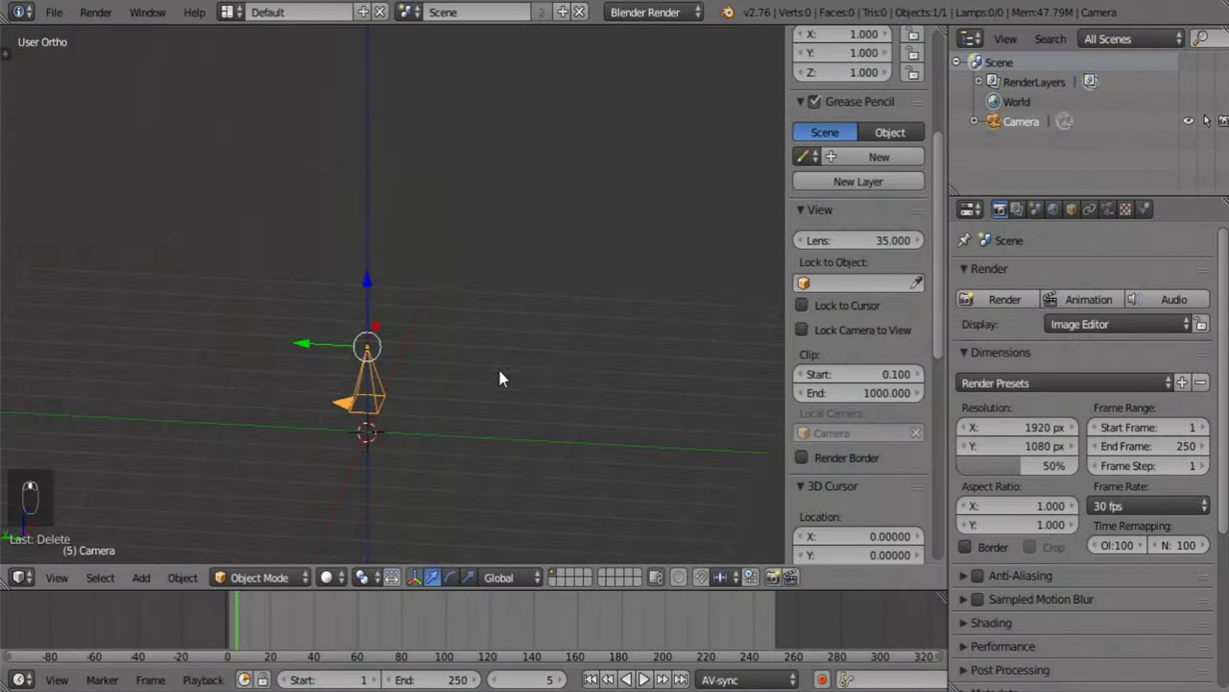
Add a new mesh cylinder at the scene origin.
middle_drag(499, 378, 382, 411)
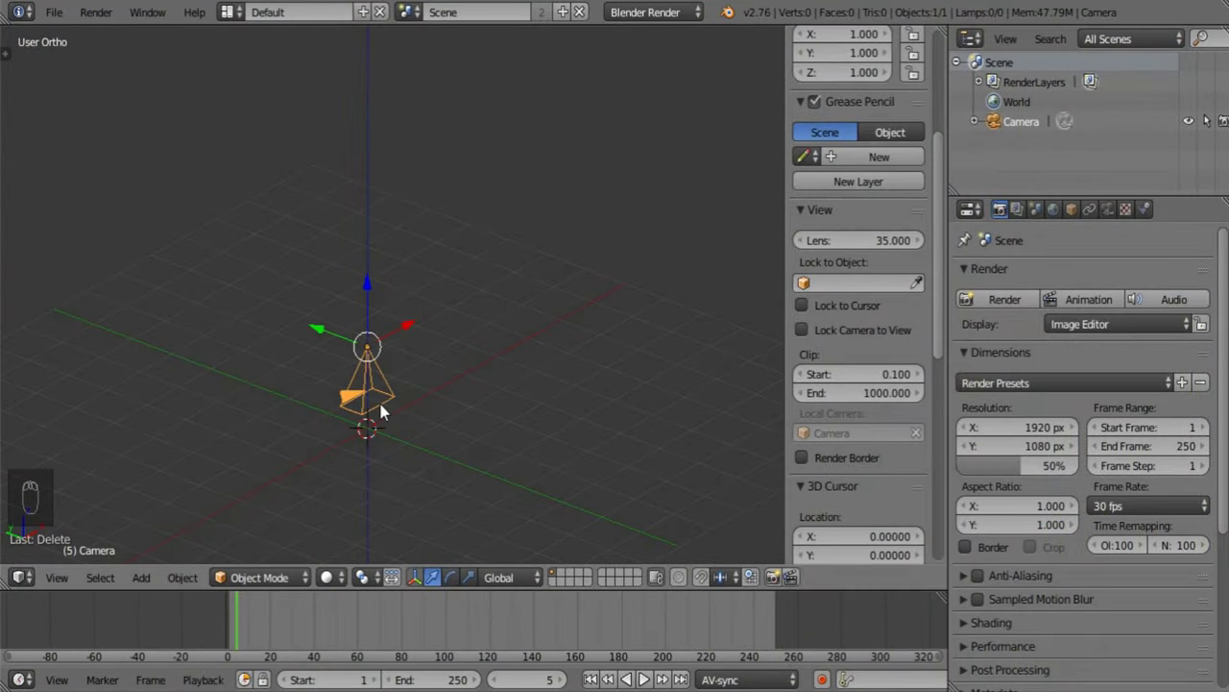
middle_drag(411, 431, 518, 363)
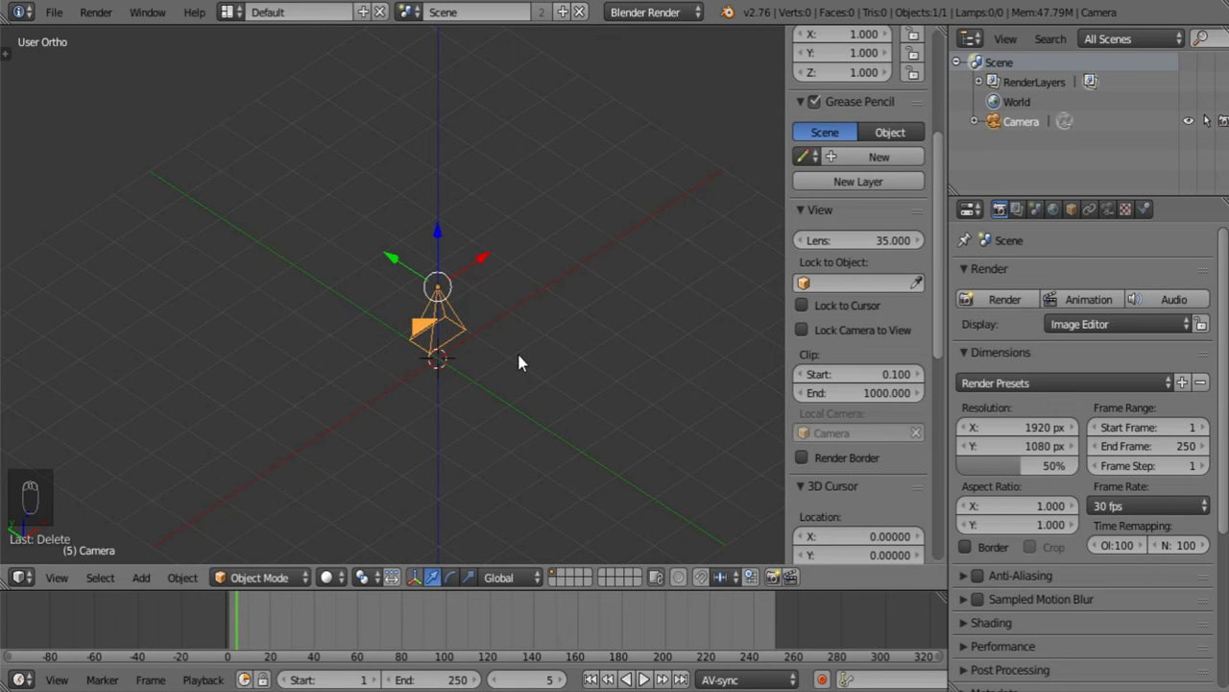
key(shift+a)
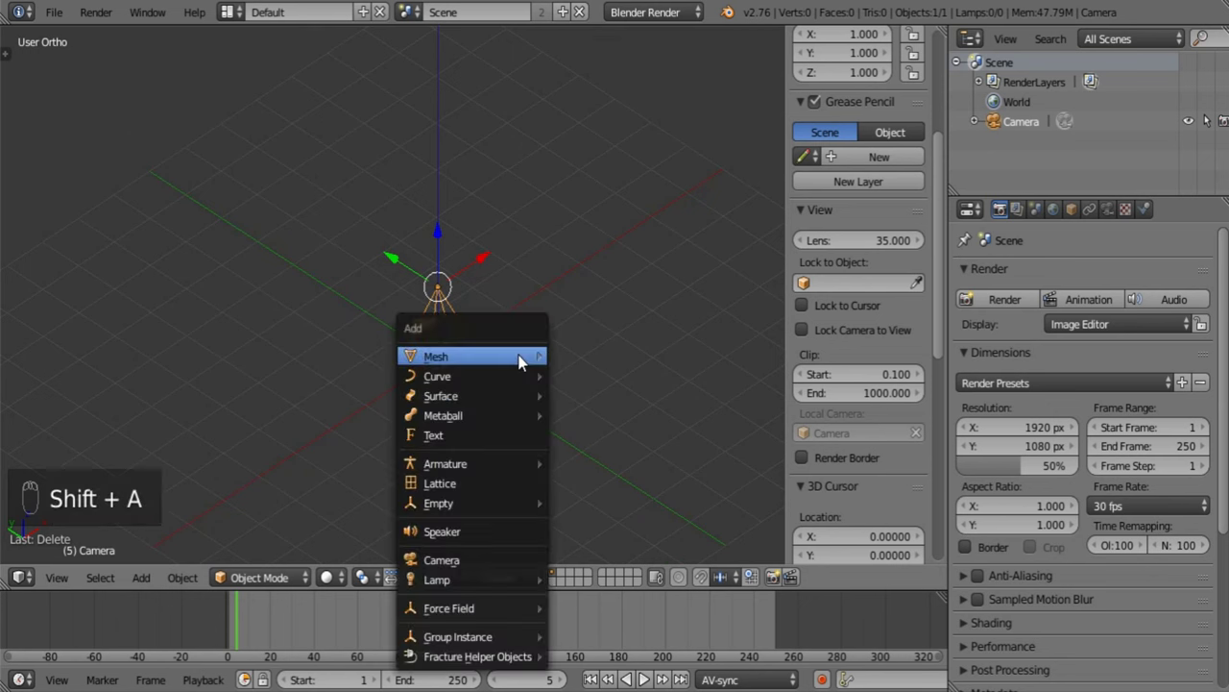
mouse_move(519, 357)
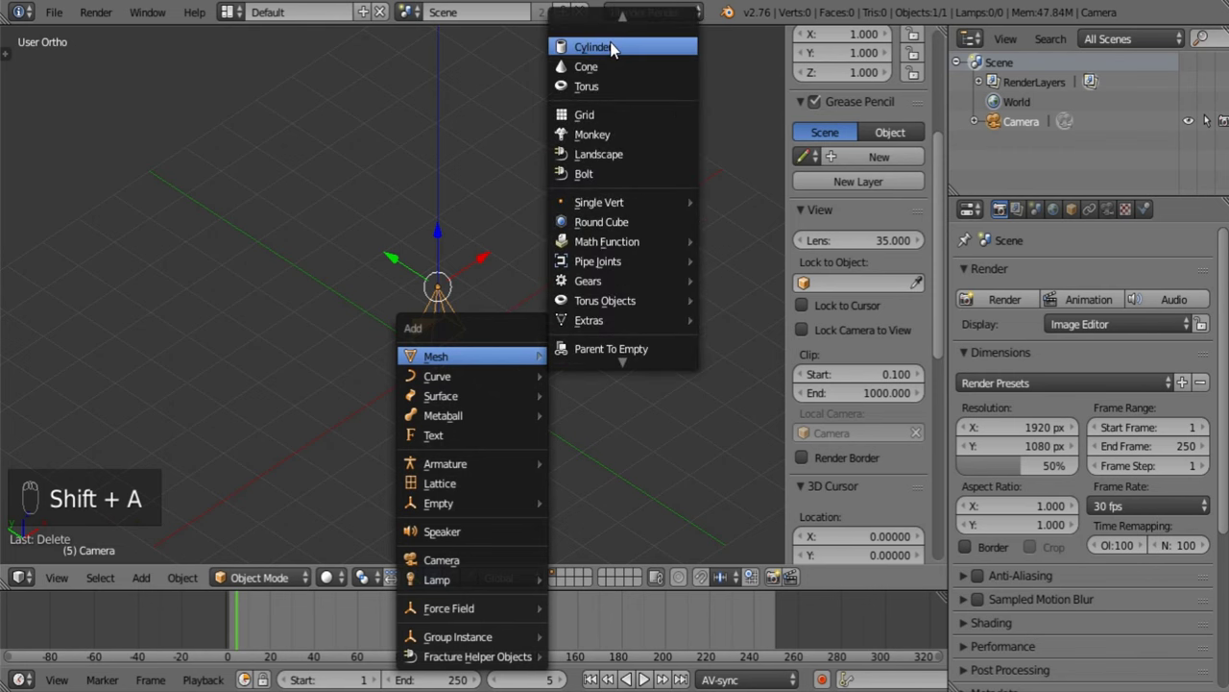
click(593, 47)
Delete the two end-cap faces of the new cylinder in Edit Mode.
key(Tab)
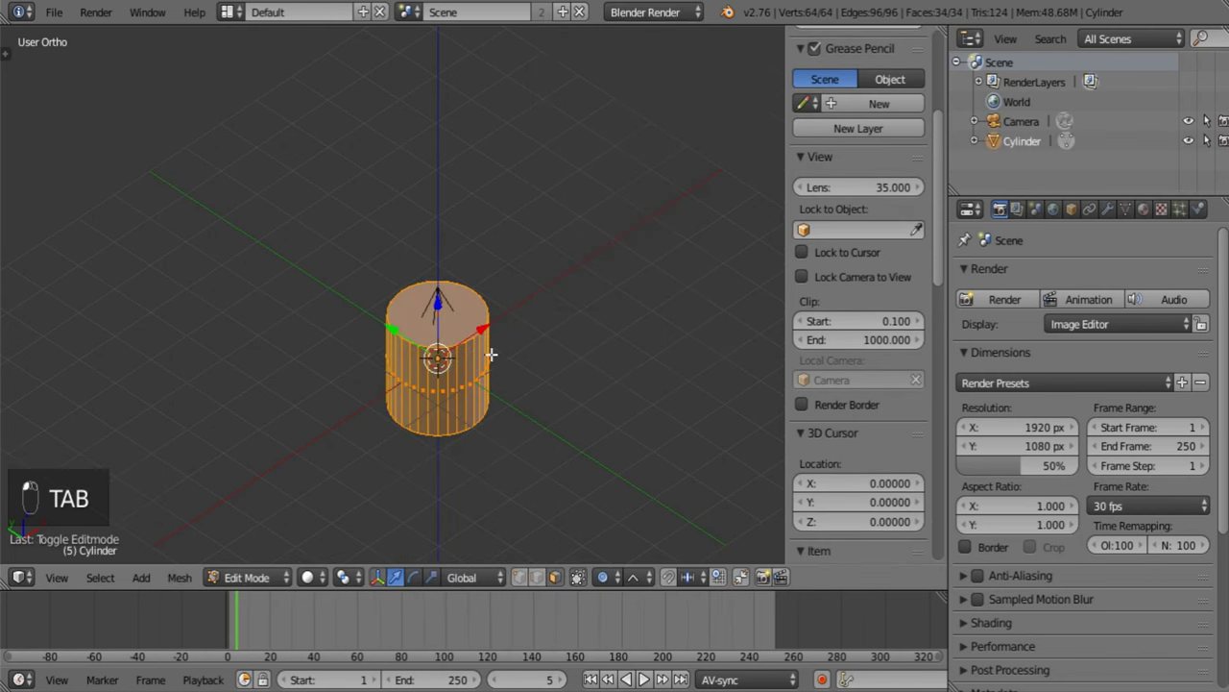
right_click(450, 309)
middle_drag(458, 456, 426, 386)
shift+right_click(429, 389)
key(x)
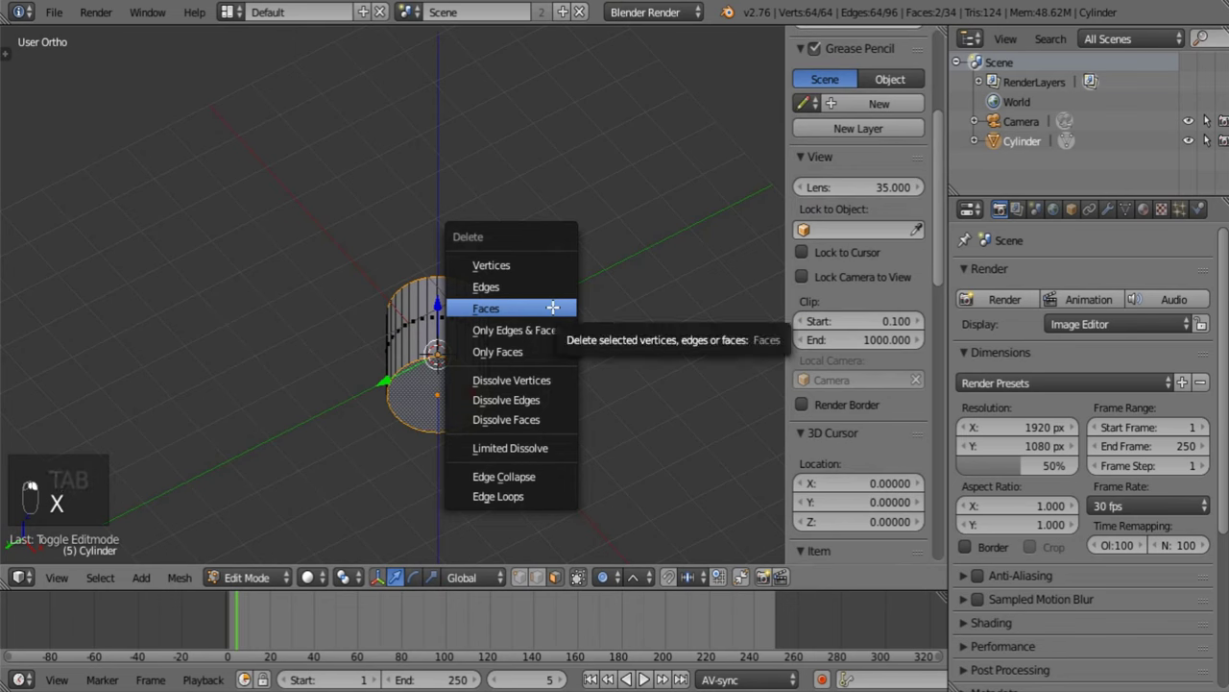
click(553, 307)
Select all of the cylinder's faces and UV-map them with Cylinder Projection from the front view.
middle_drag(545, 283, 552, 332)
key(KP_1)
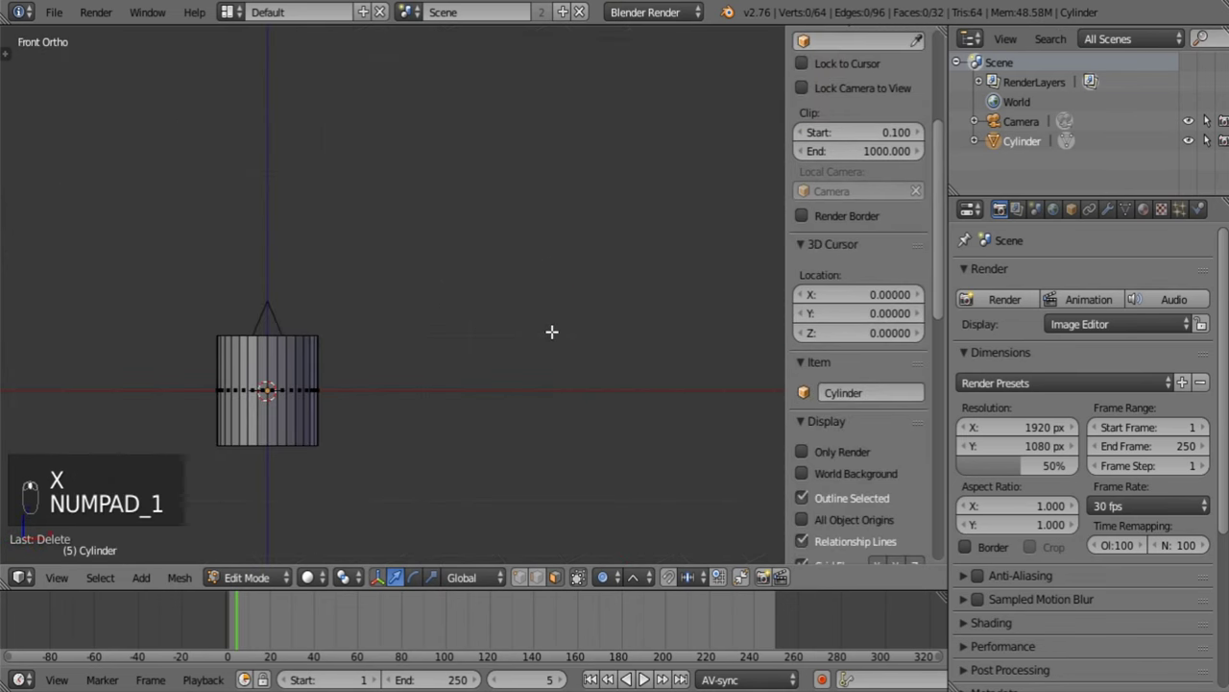
shift+middle_drag(384, 369, 572, 317)
scroll(563, 319, up, 3)
key(u)
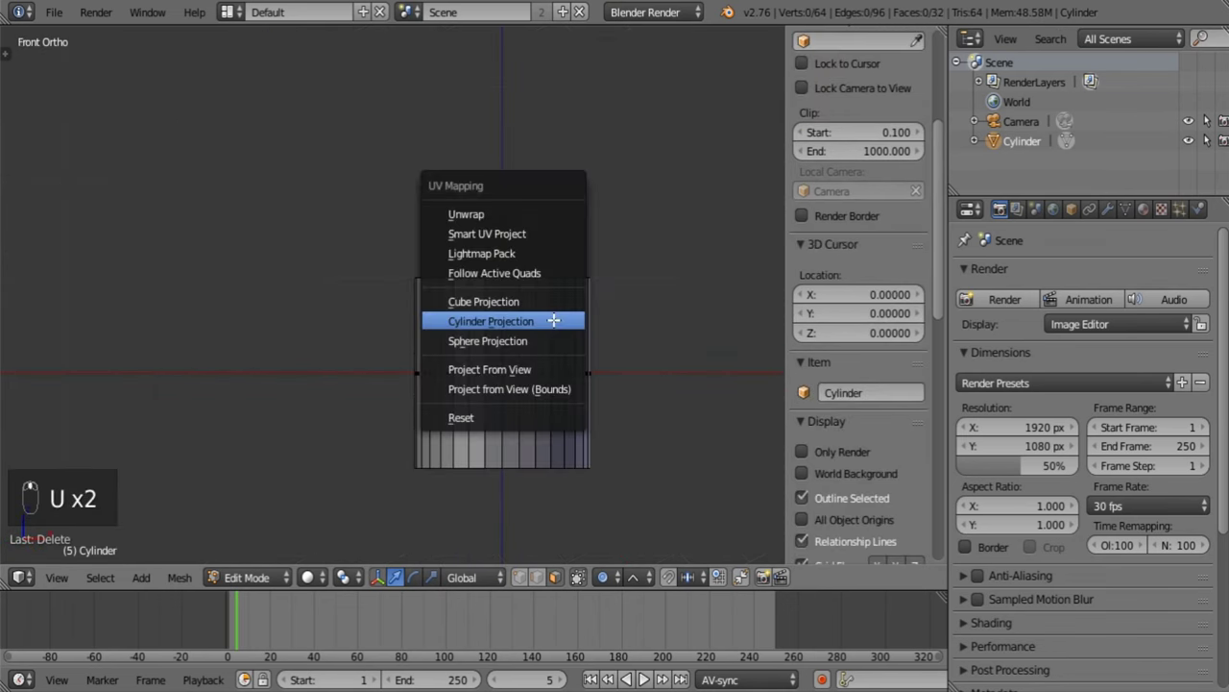
key(a)
key(u)
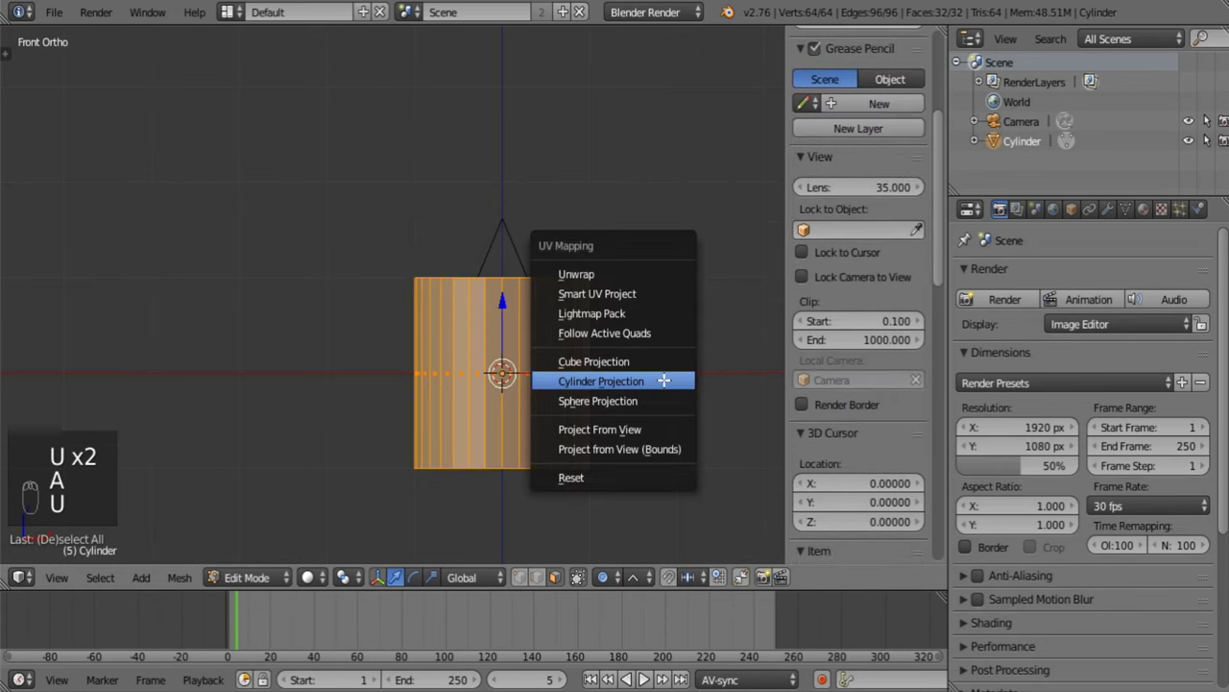
click(664, 379)
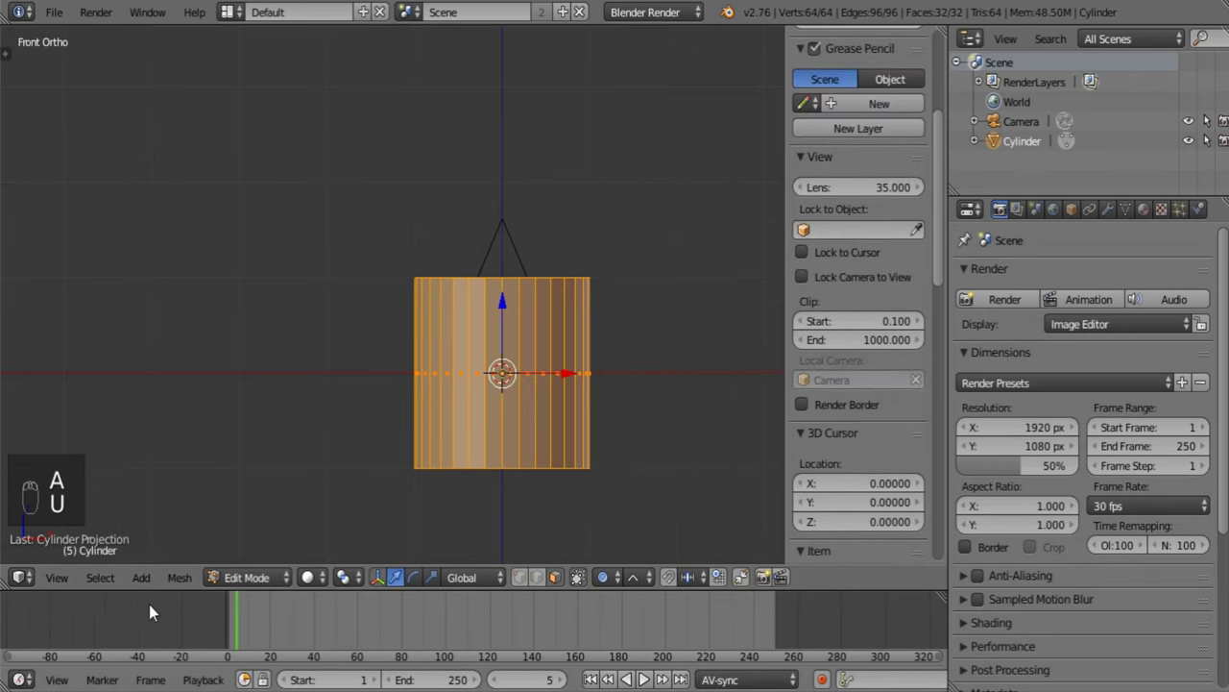
Examine the cylinder's UV layout in the UV/Image Editor without an image, and return to Object Mode in the 3D View.
click(19, 576)
click(95, 429)
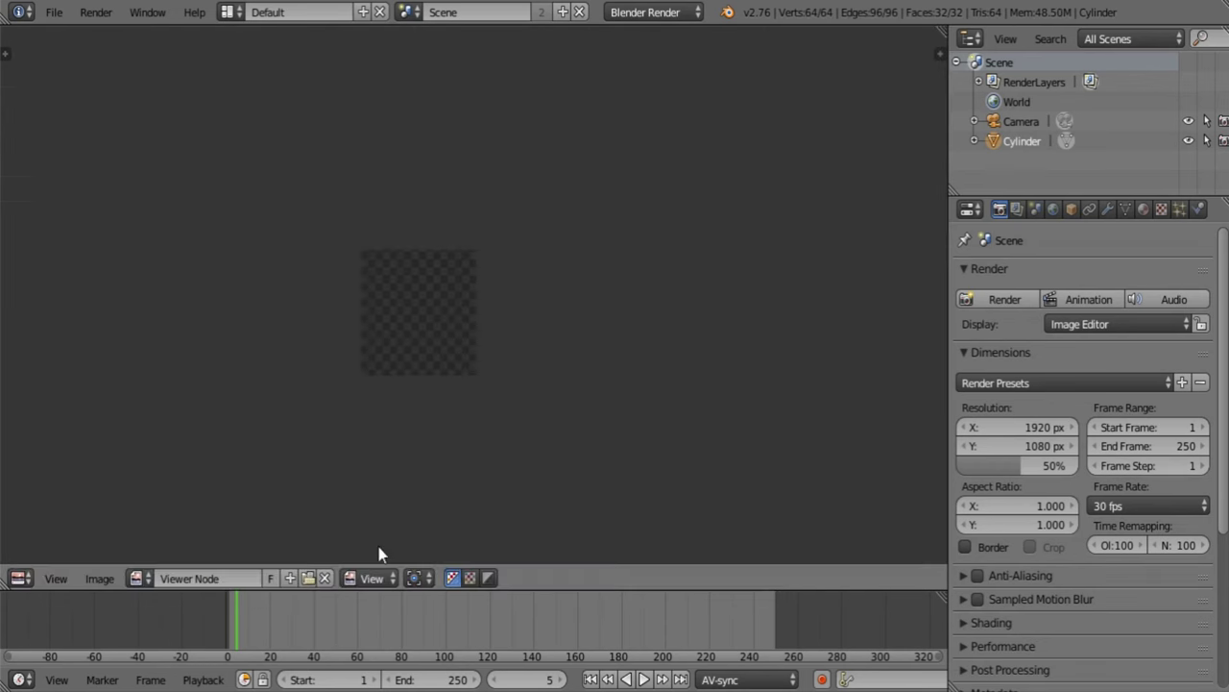
click(325, 577)
scroll(463, 403, up, 5)
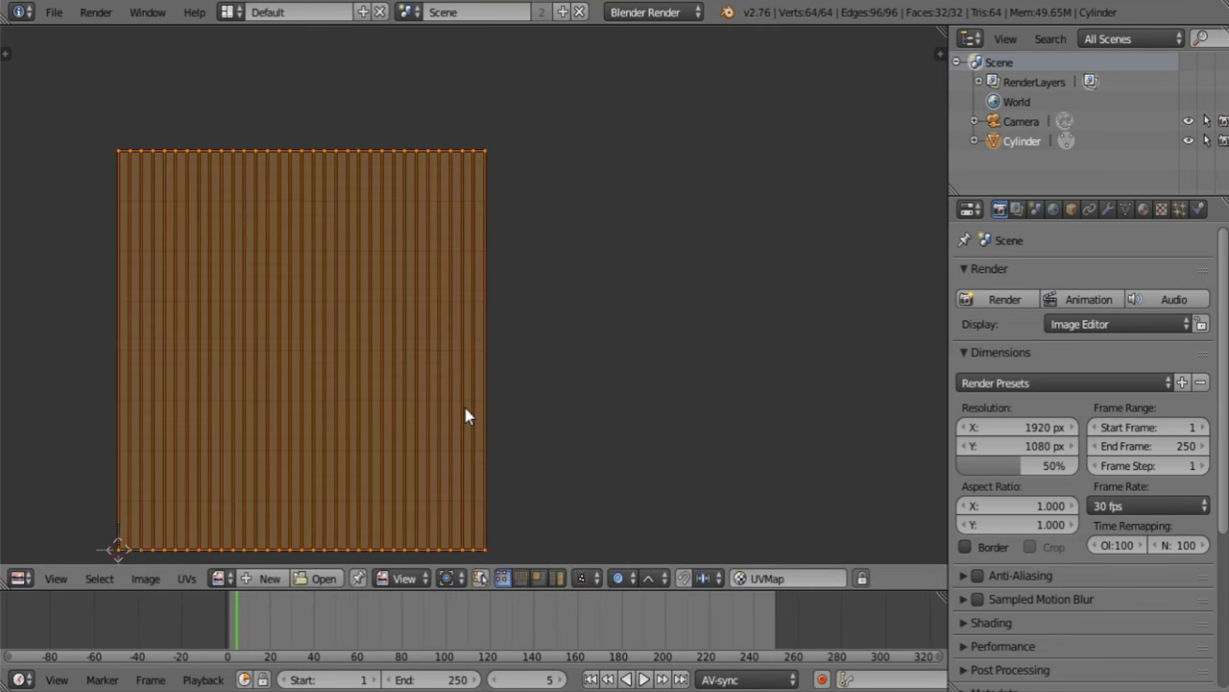
click(20, 577)
click(47, 549)
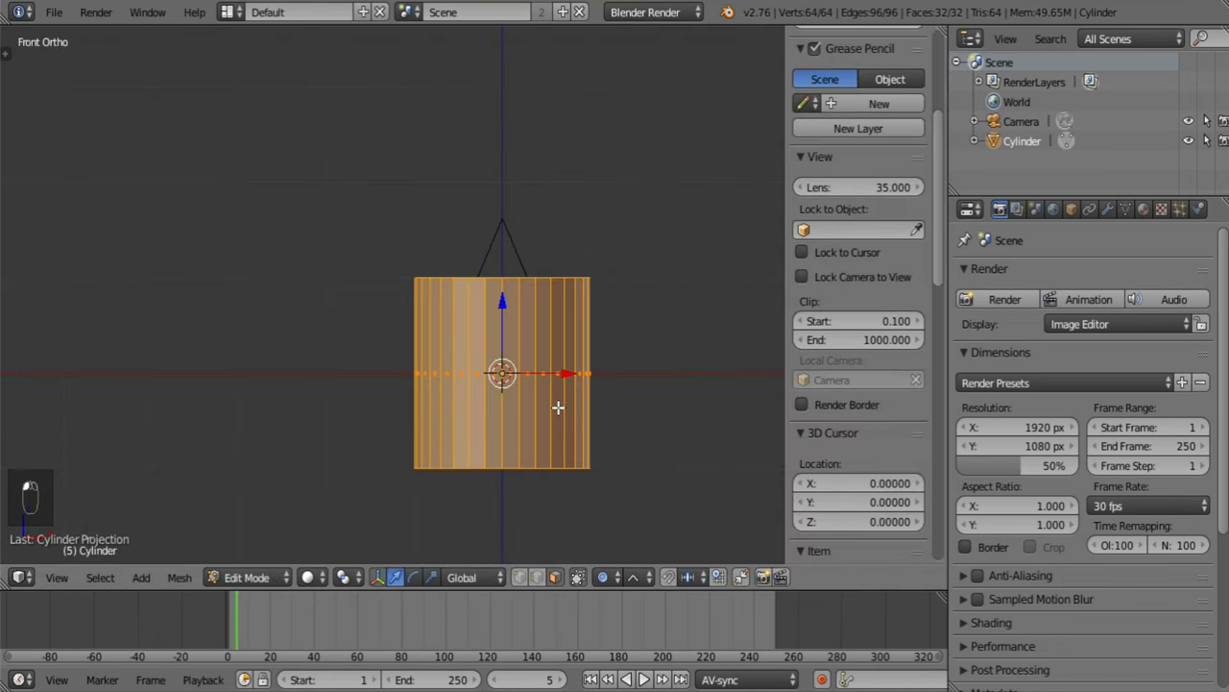
key(Tab)
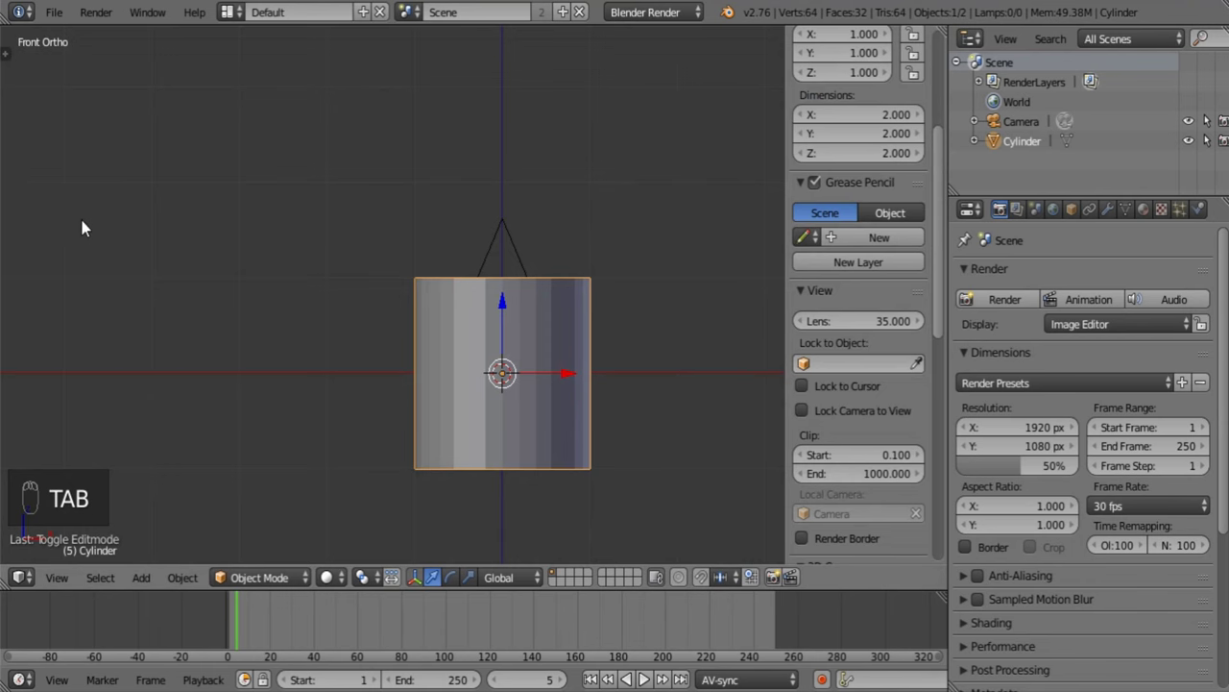
Apply smooth shading to the open cylinder.
key(t)
scroll(88, 255, up, 8)
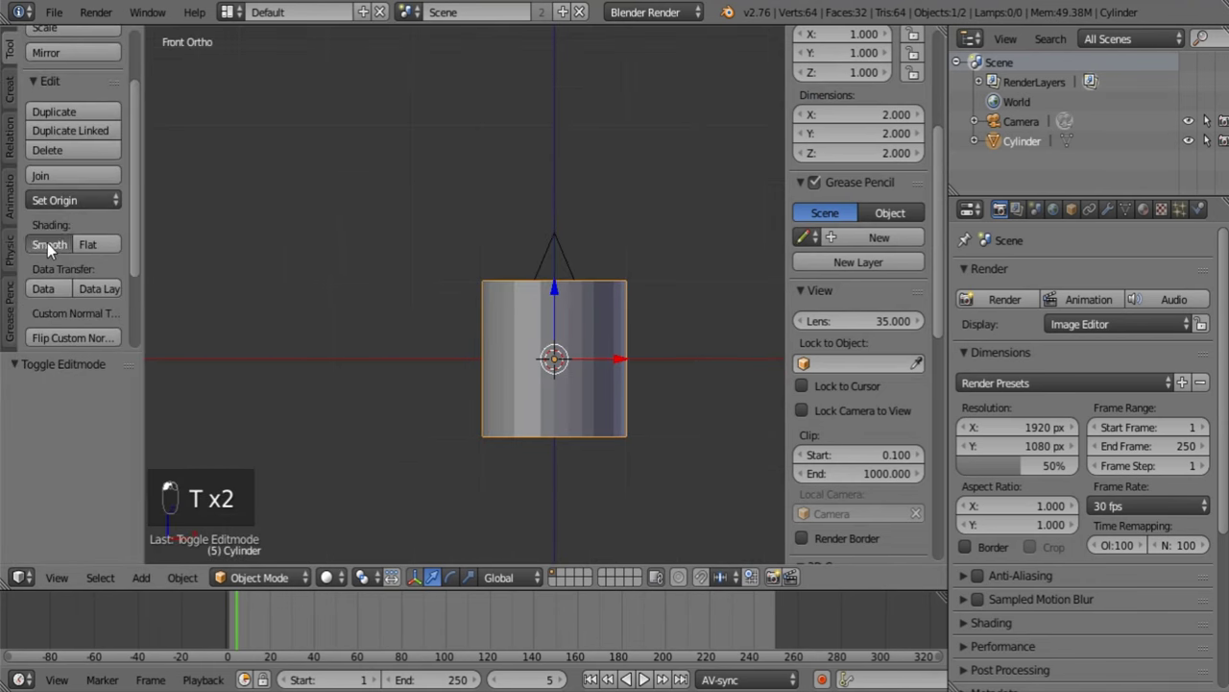
click(48, 244)
key(t)
middle_drag(635, 268, 516, 349)
scroll(468, 358, up, 3)
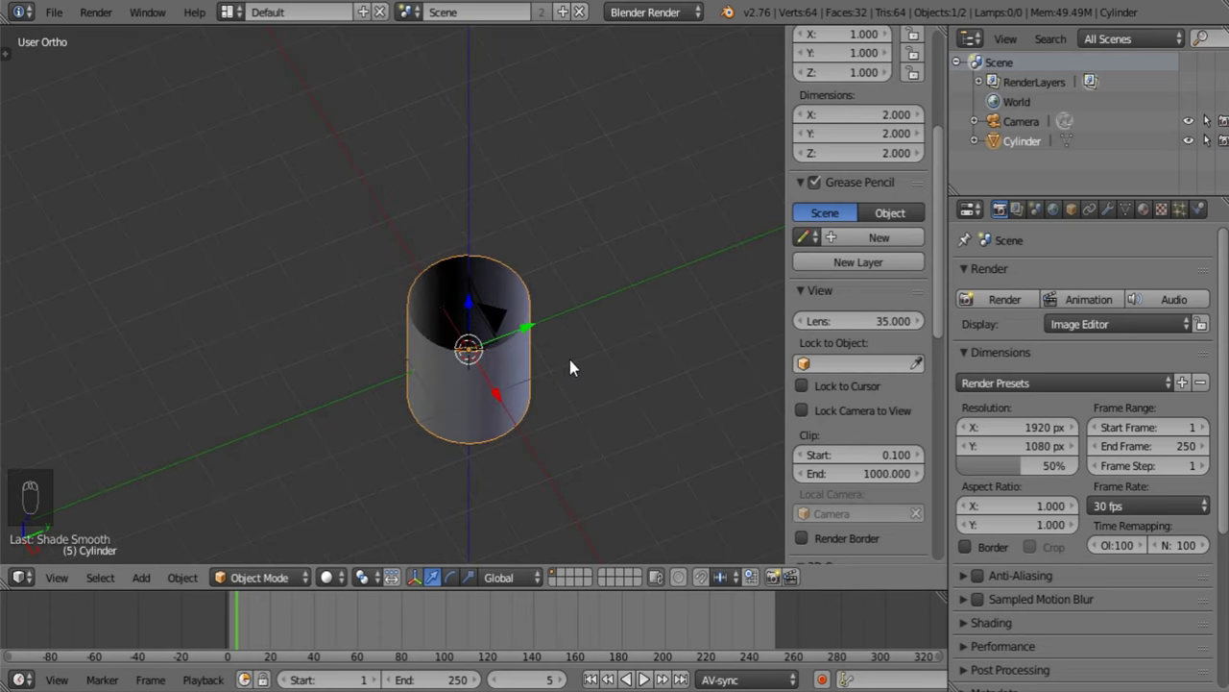
key(s)
key(y)
key(0)
key(Return)
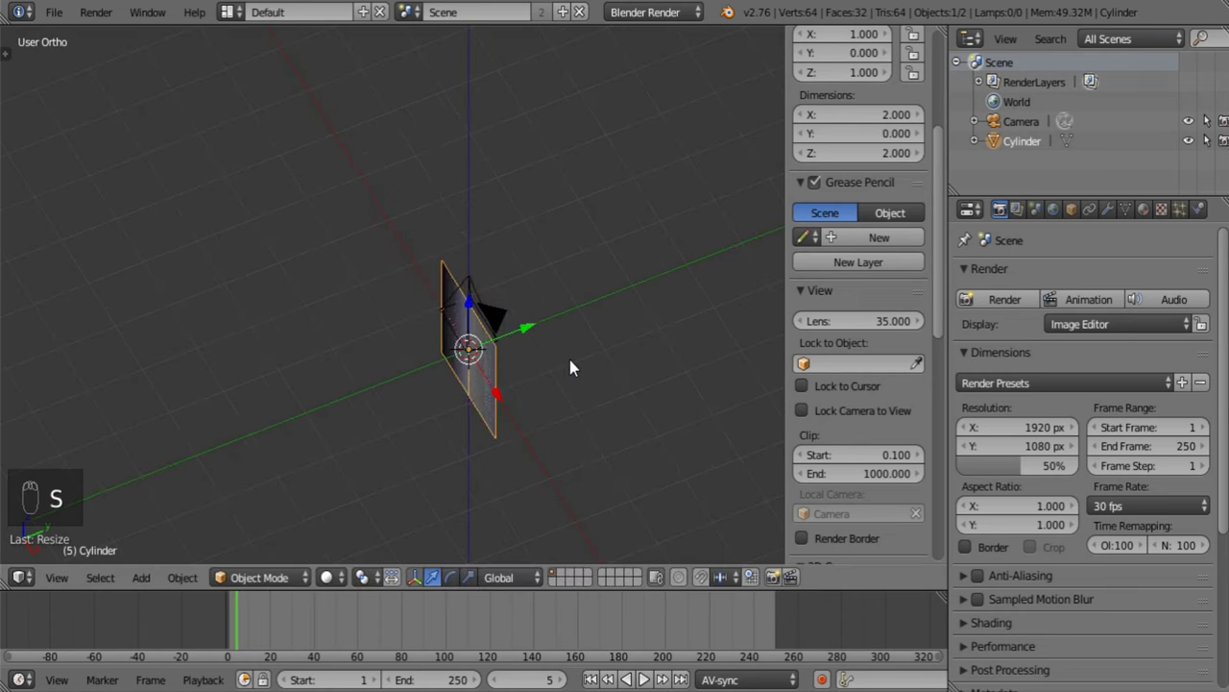
key(ctrl+z)
Rotate the cylinder 90° about the global Y axis so it lies on its side.
key(r)
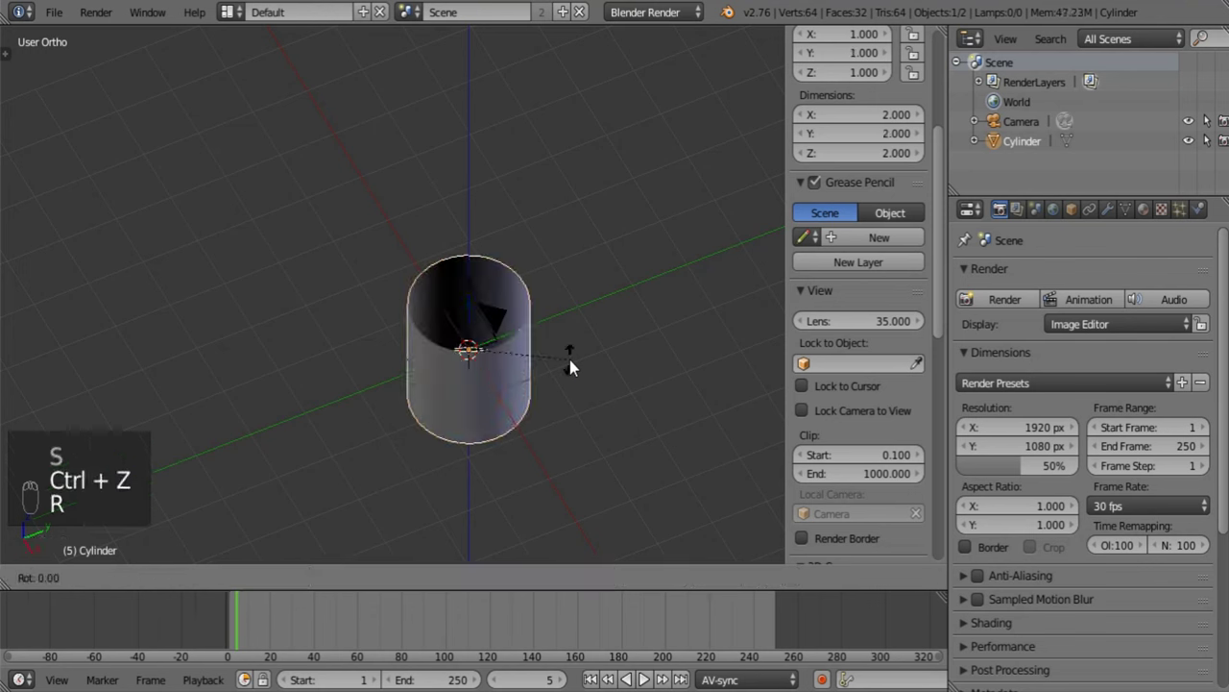
click(570, 359)
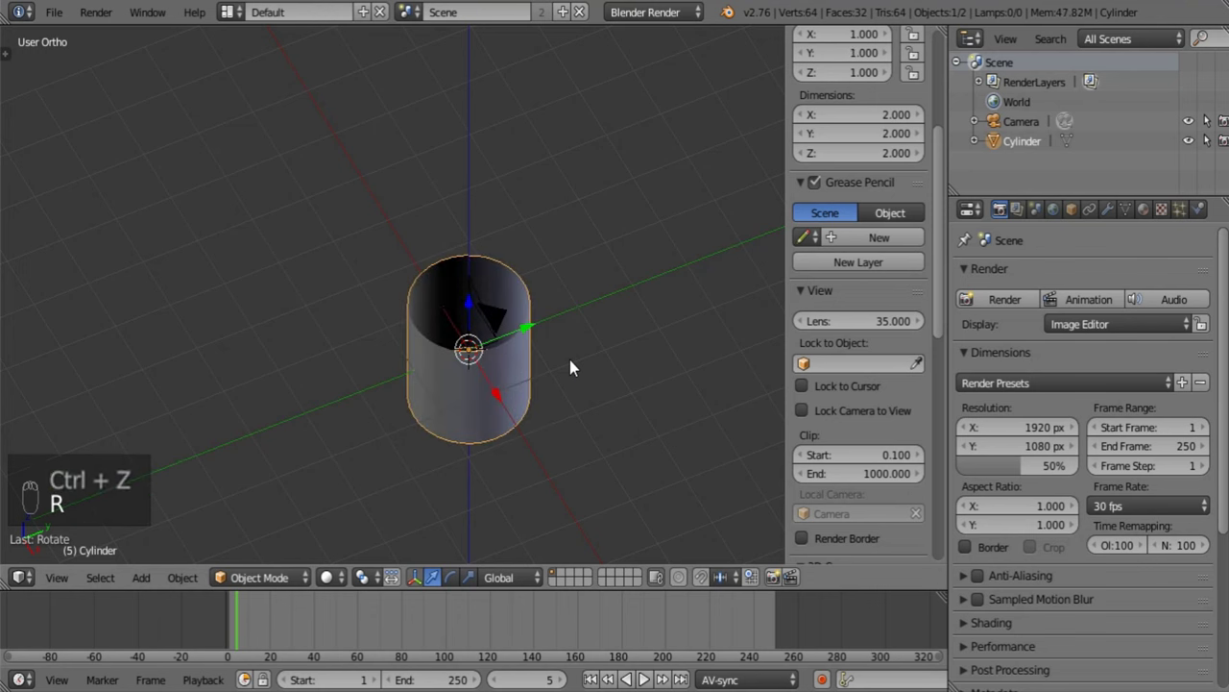
key(r)
text(y)
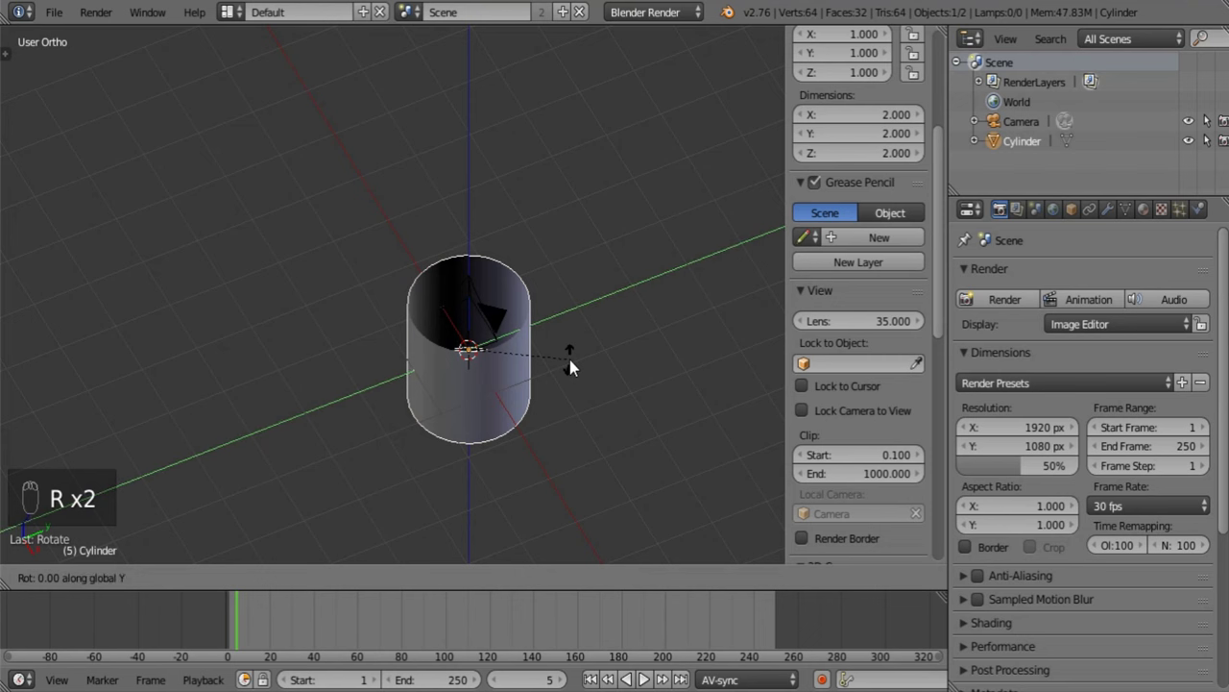
text(90)
key(Return)
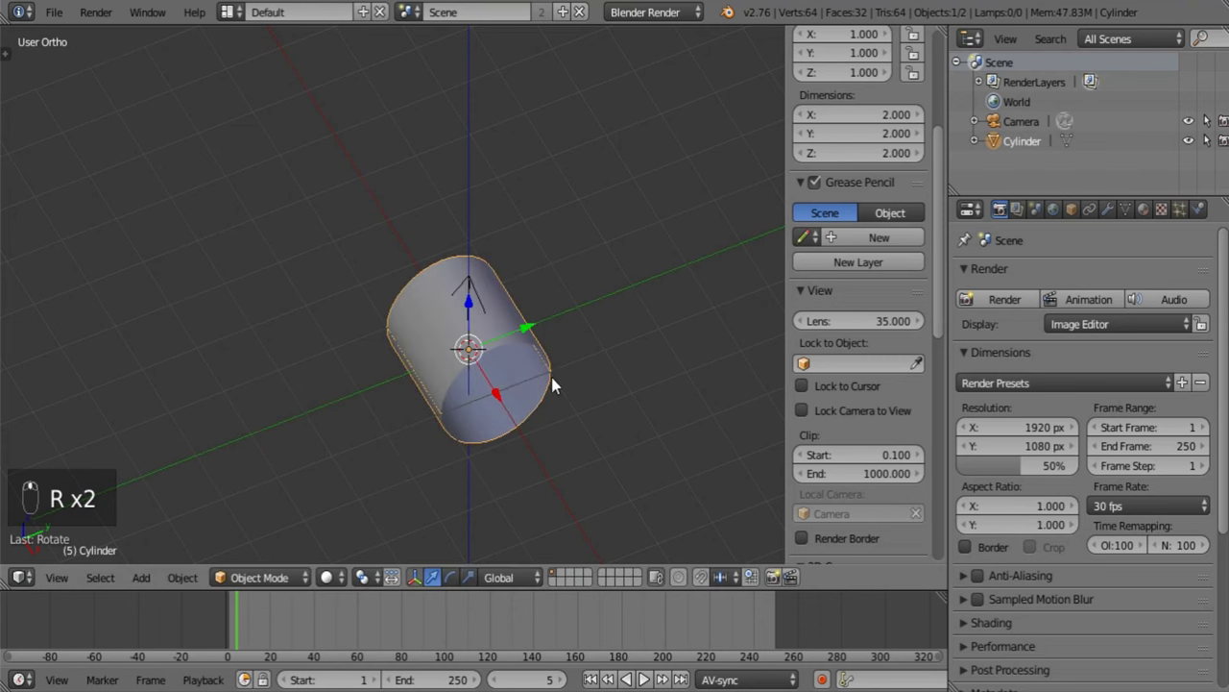
Move the cylinder down along the Z axis, away from the camera.
middle_drag(551, 377, 549, 302)
drag(470, 286, 477, 341)
middle_drag(618, 261, 576, 360)
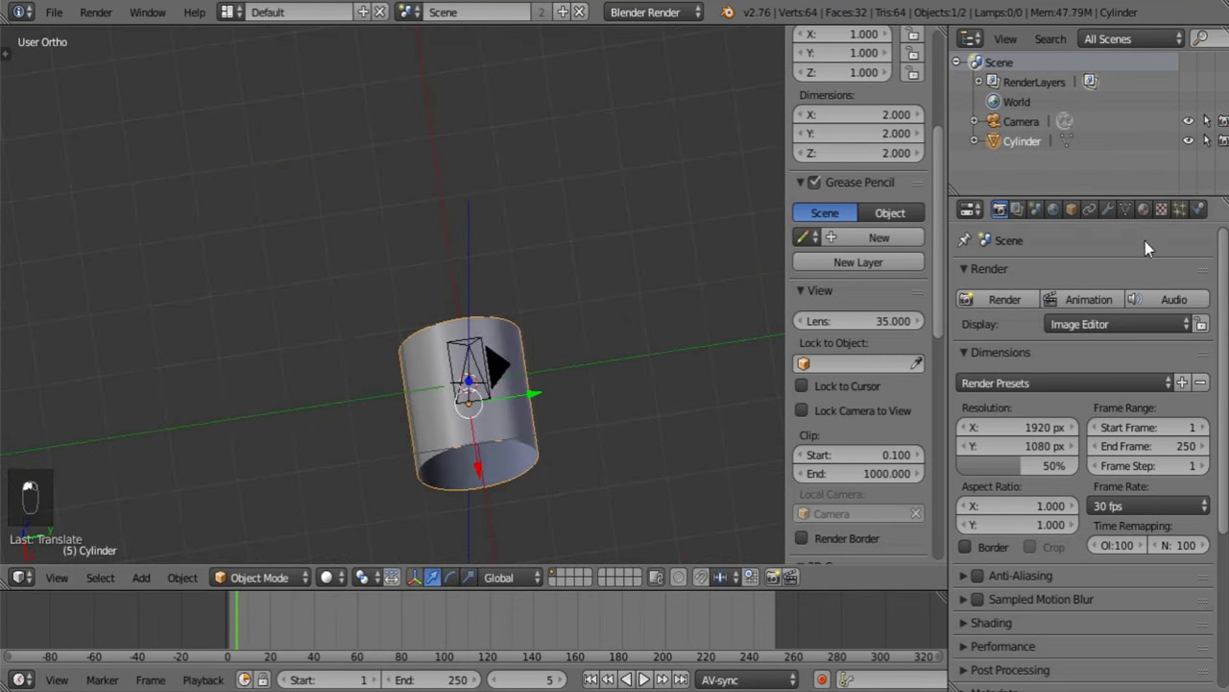
Assign the existing Tunnel mat material to the cylinder.
click(1143, 210)
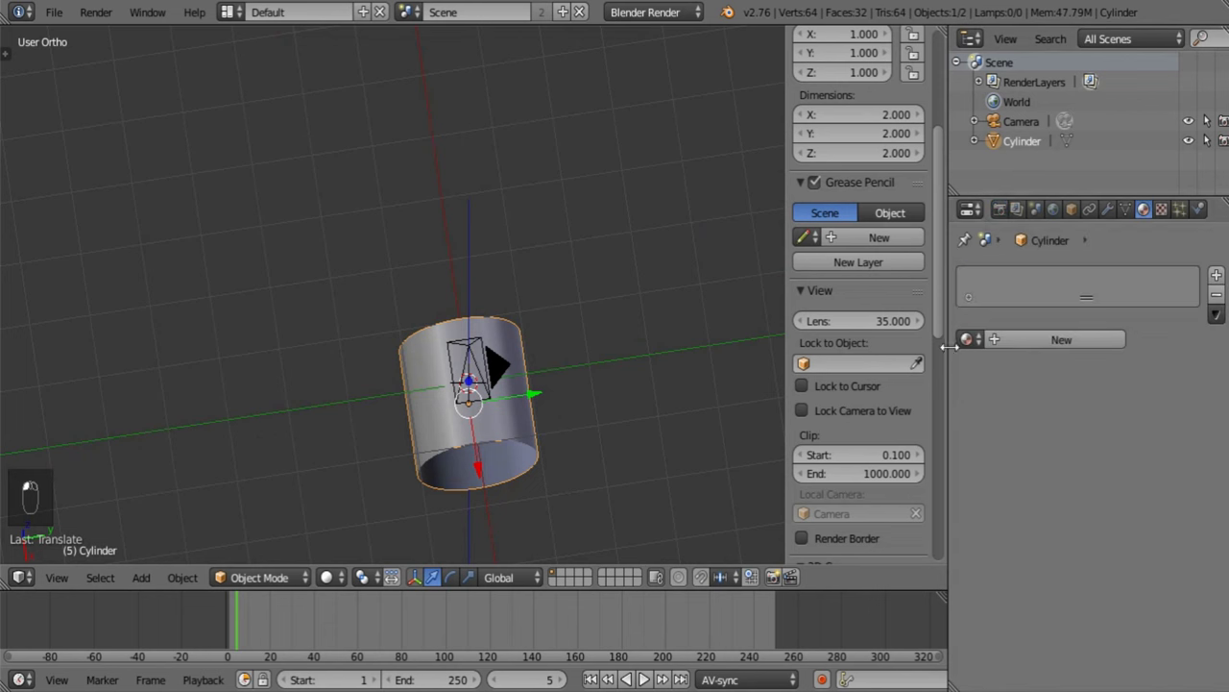
click(968, 339)
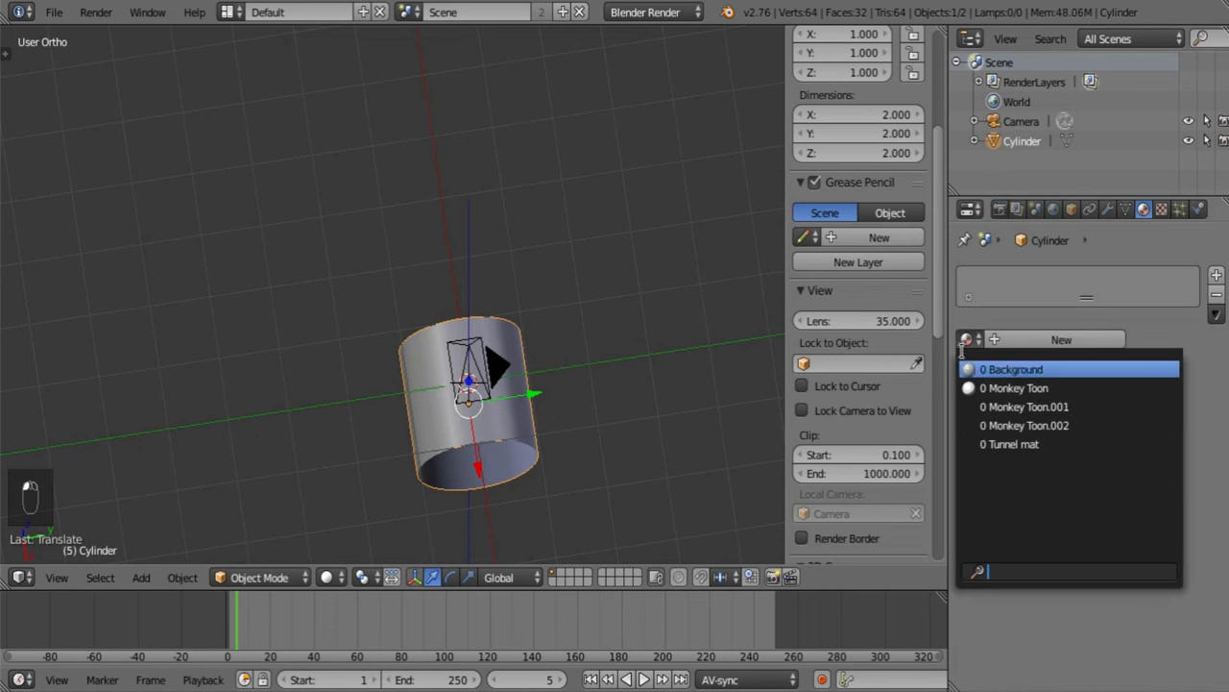
click(1051, 445)
middle_drag(490, 269, 576, 246)
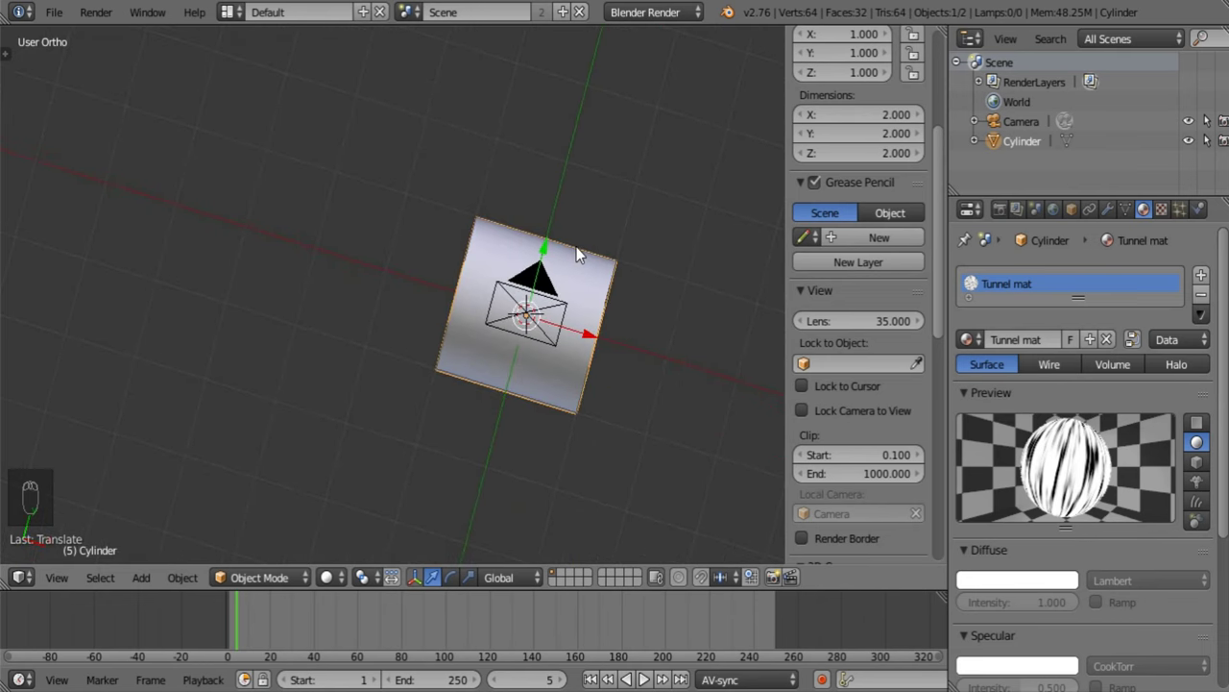
In camera view, stretch the cylinder along the global X axis to about 2.42 units long.
key(KP_0)
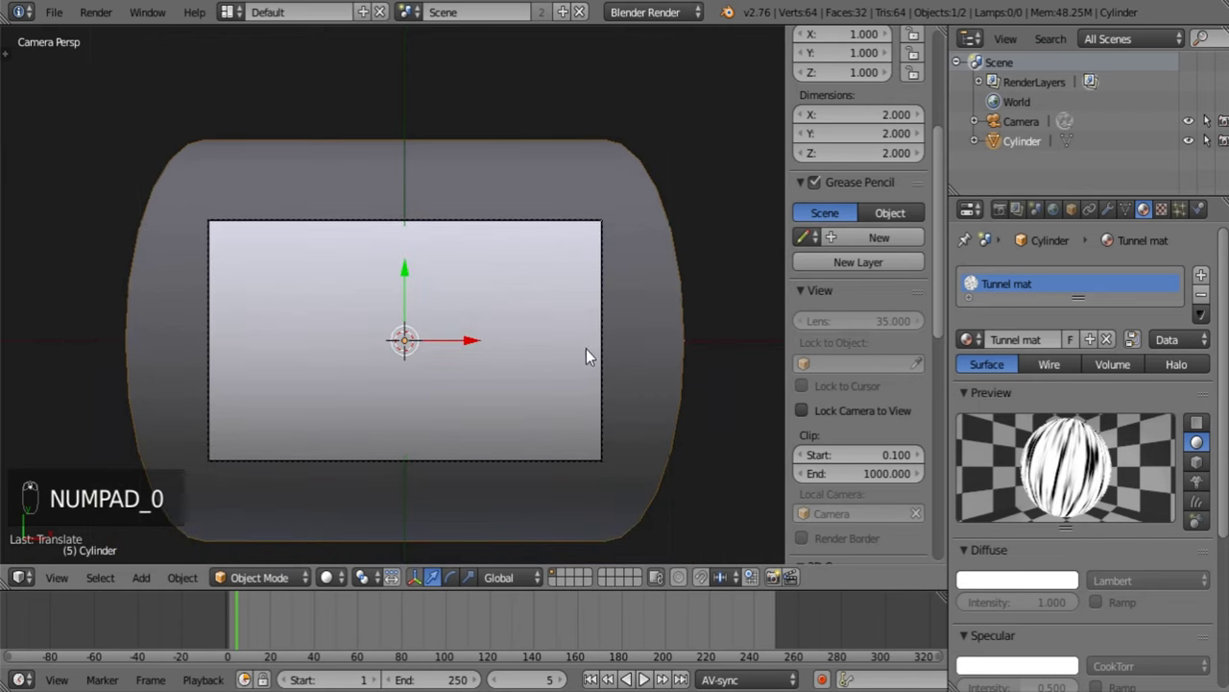
key(s)
key(z)
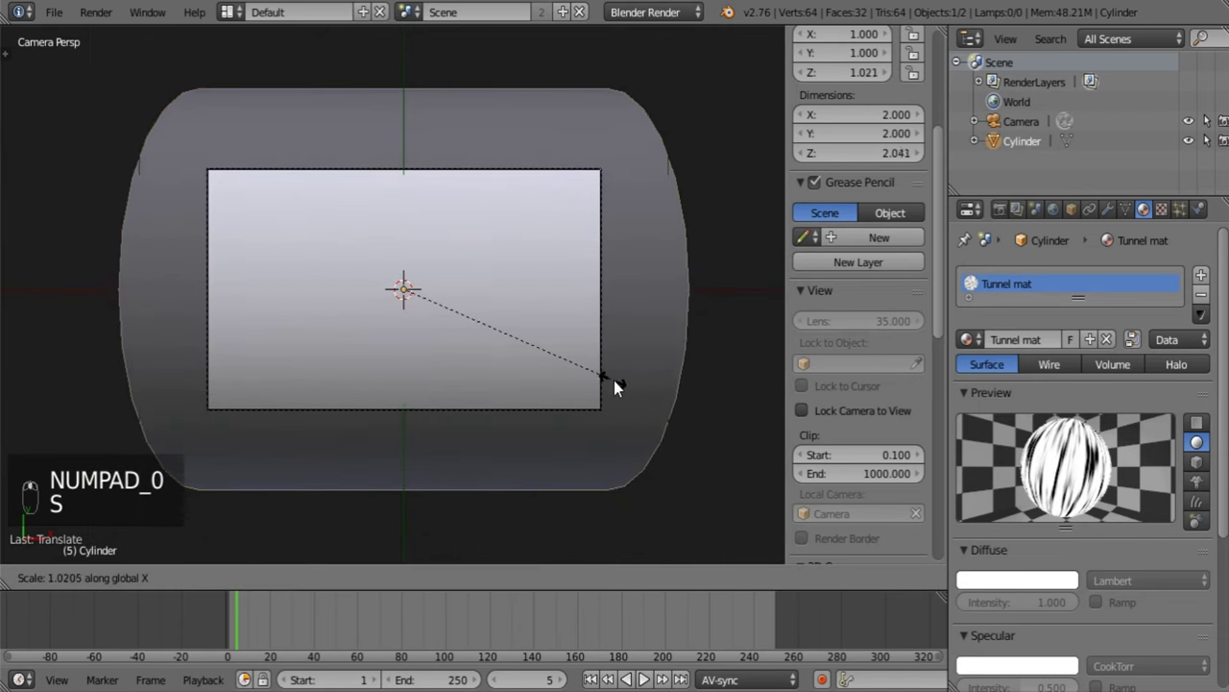
click(652, 387)
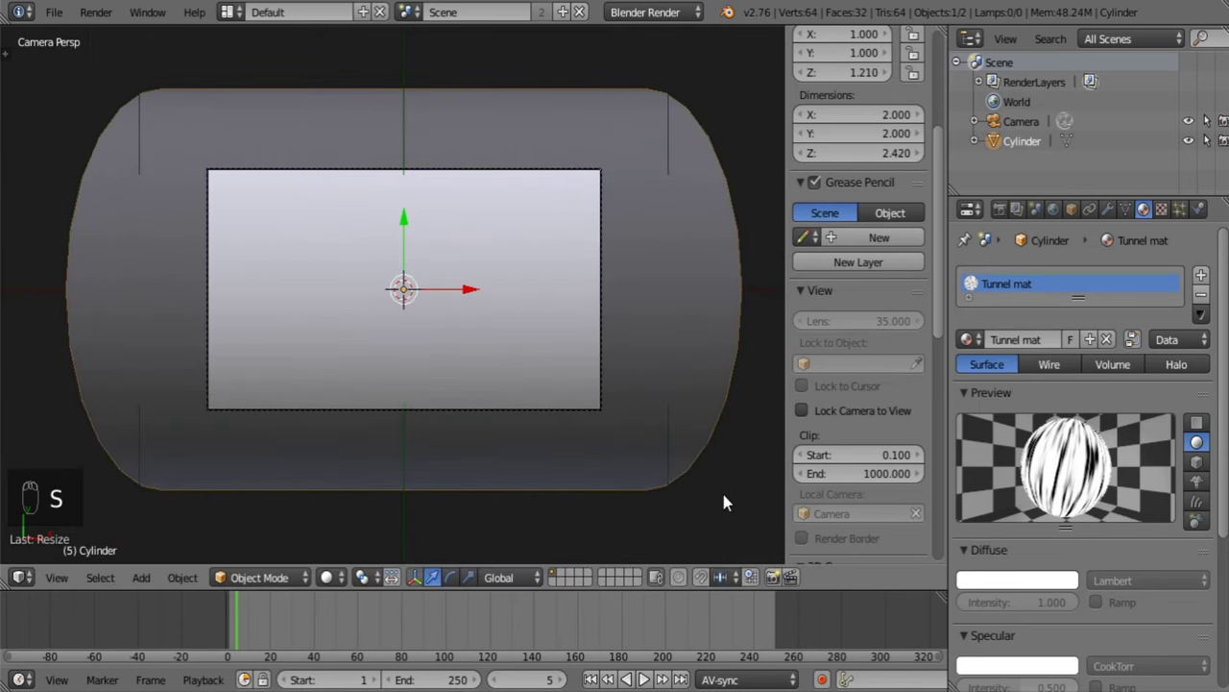
Narrow the cylinder to a scale of about 0.647 on its local X and Y axes, keeping its length, and deselect it.
key(s)
key(shift+z)
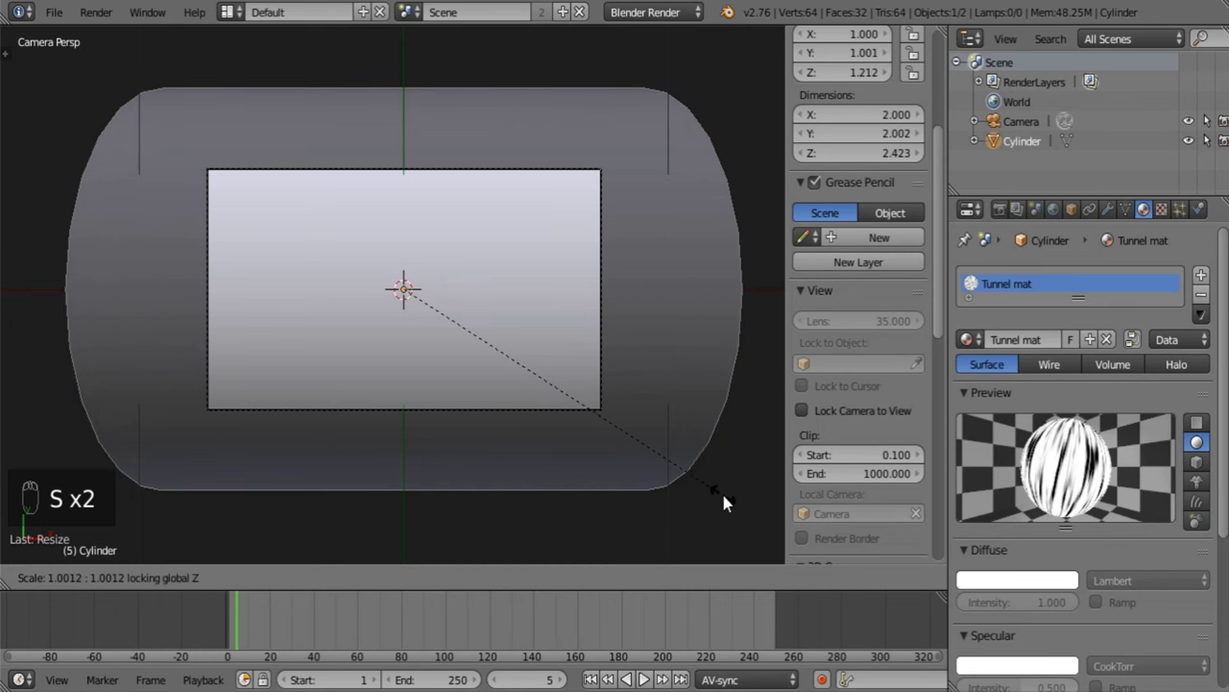
key(shift+z)
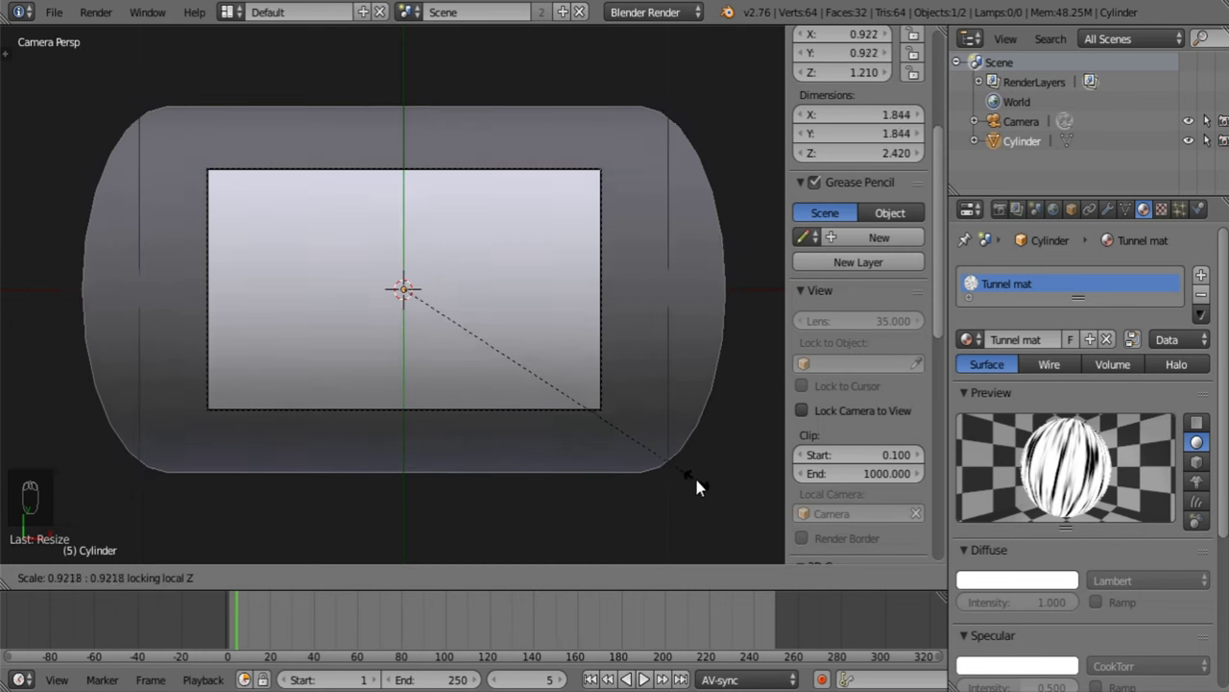
click(617, 409)
key(a)
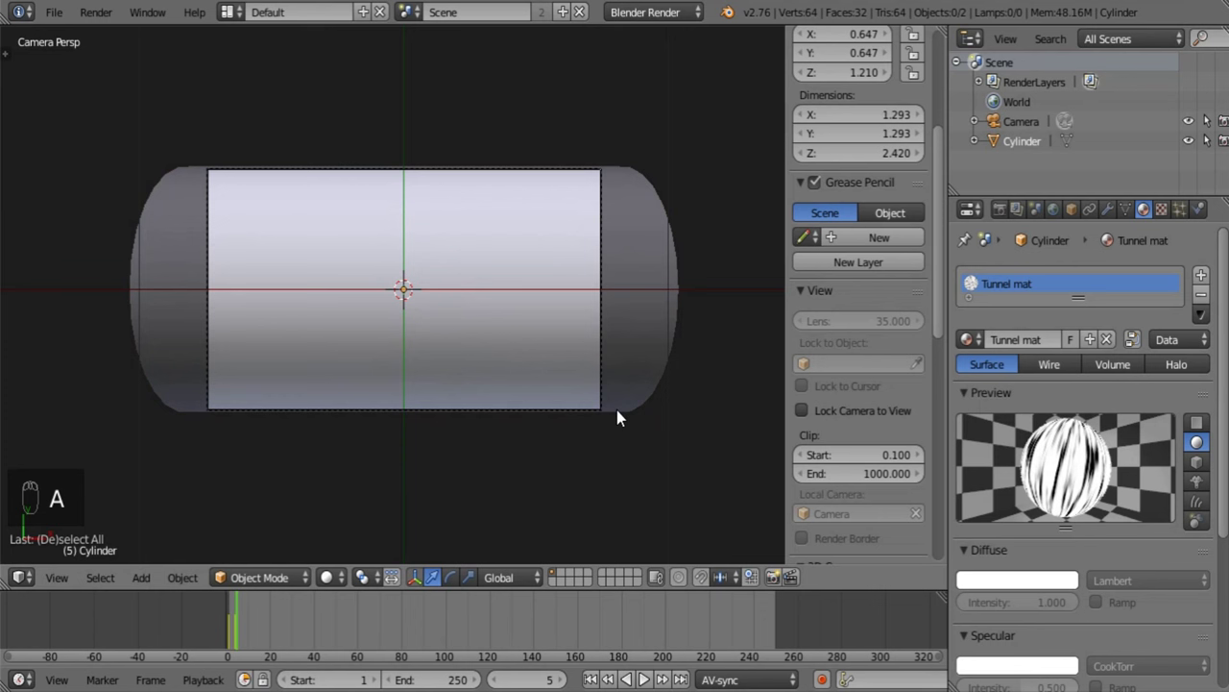
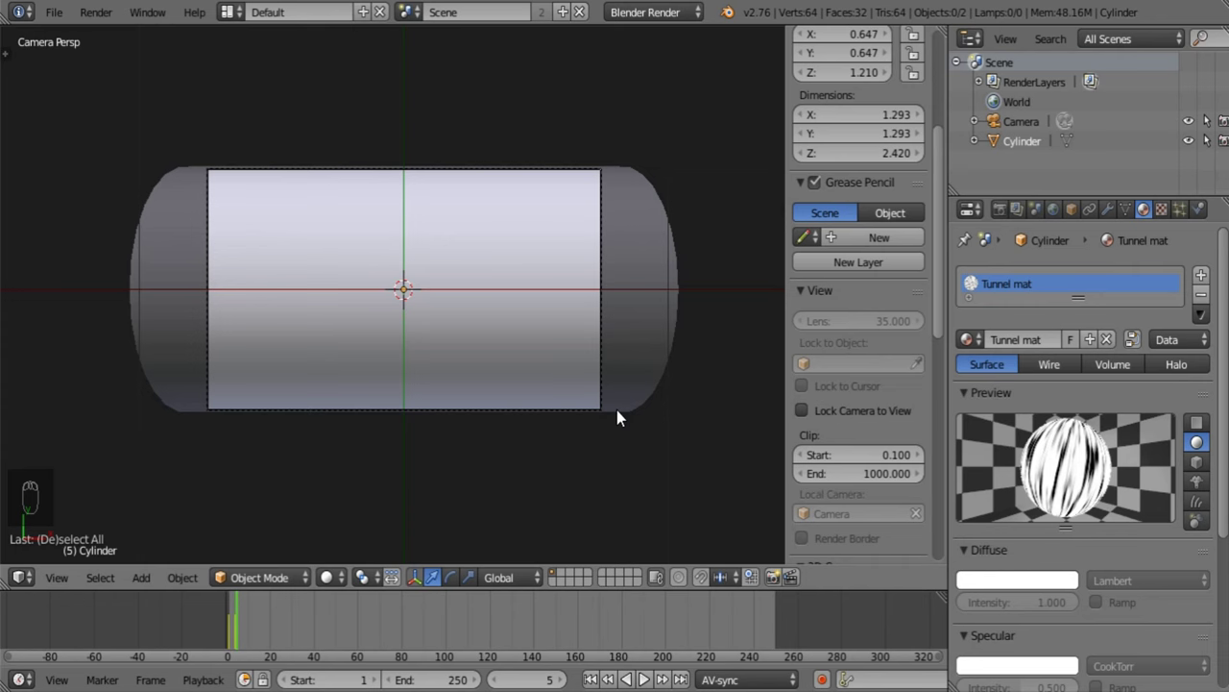
Render the current frame and examine the speed lines in the render result.
key(F12)
scroll(597, 388, down, 2)
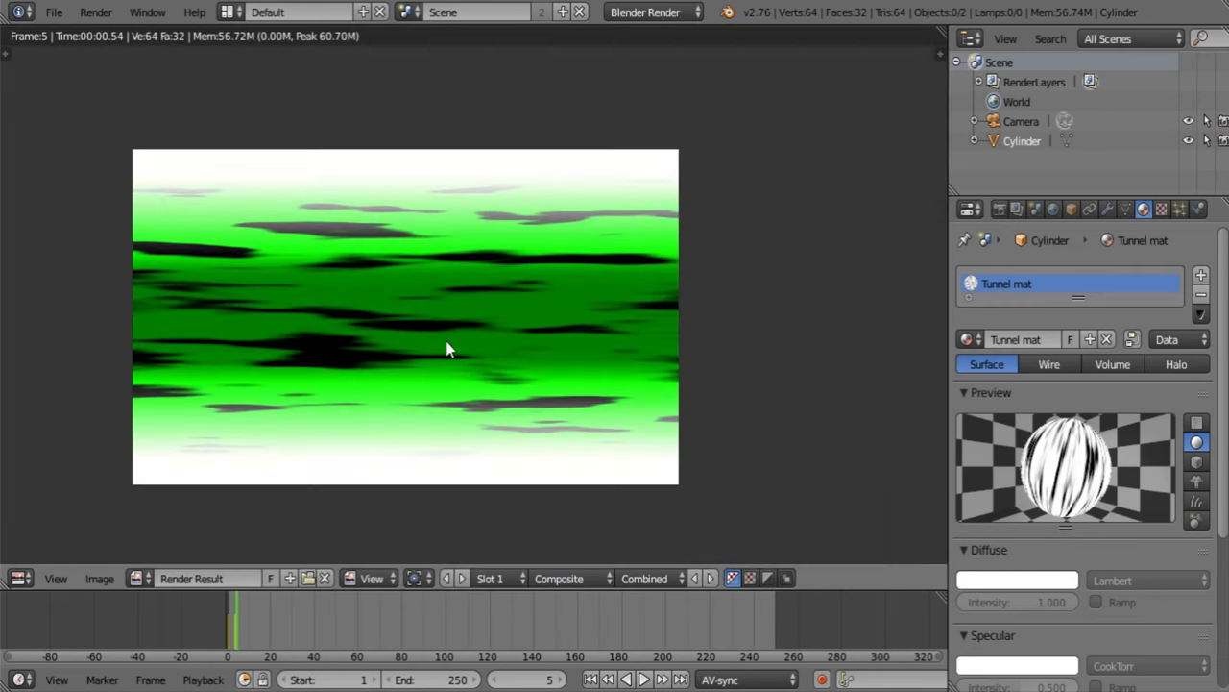
scroll(516, 365, up, 2)
scroll(363, 319, down, 1)
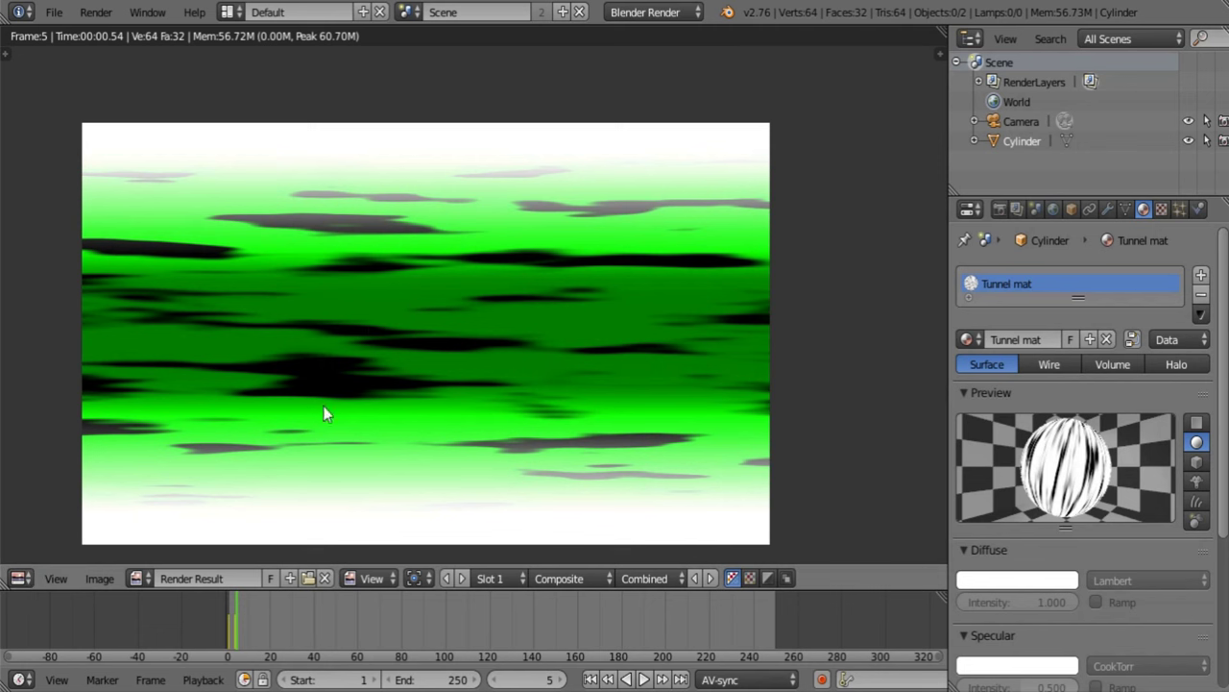
Switch the render view to the Node Editor and bring the Normalize and ColorRamp compositing nodes into view.
click(20, 579)
click(21, 578)
click(20, 579)
click(88, 344)
middle_drag(131, 307, 454, 401)
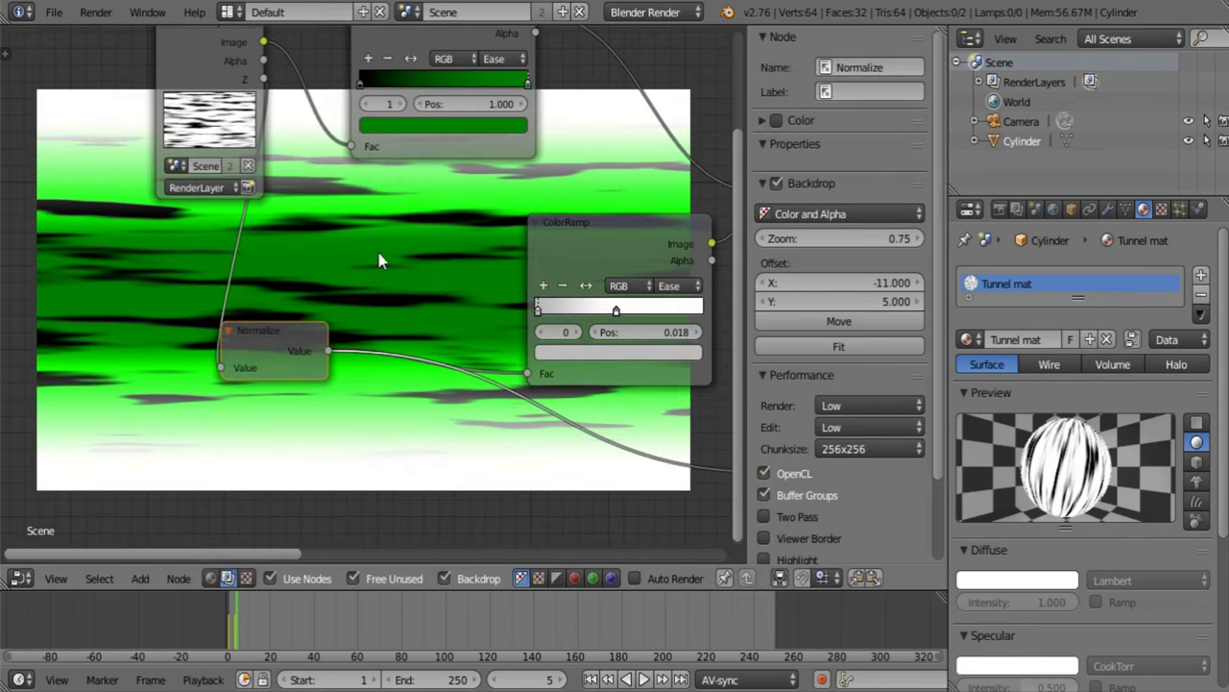
Insert an Invert color node between the Normalize node and both ColorRamp nodes, and space the nodes out.
key(shift+a)
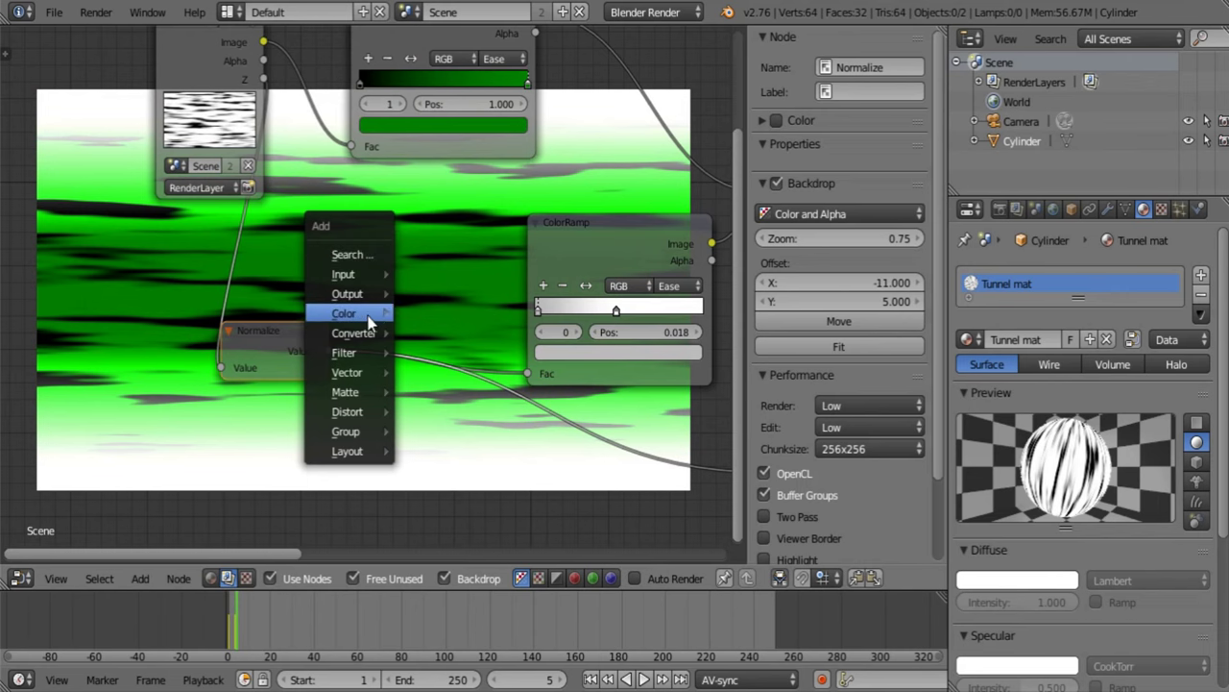
mouse_move(370, 315)
click(444, 360)
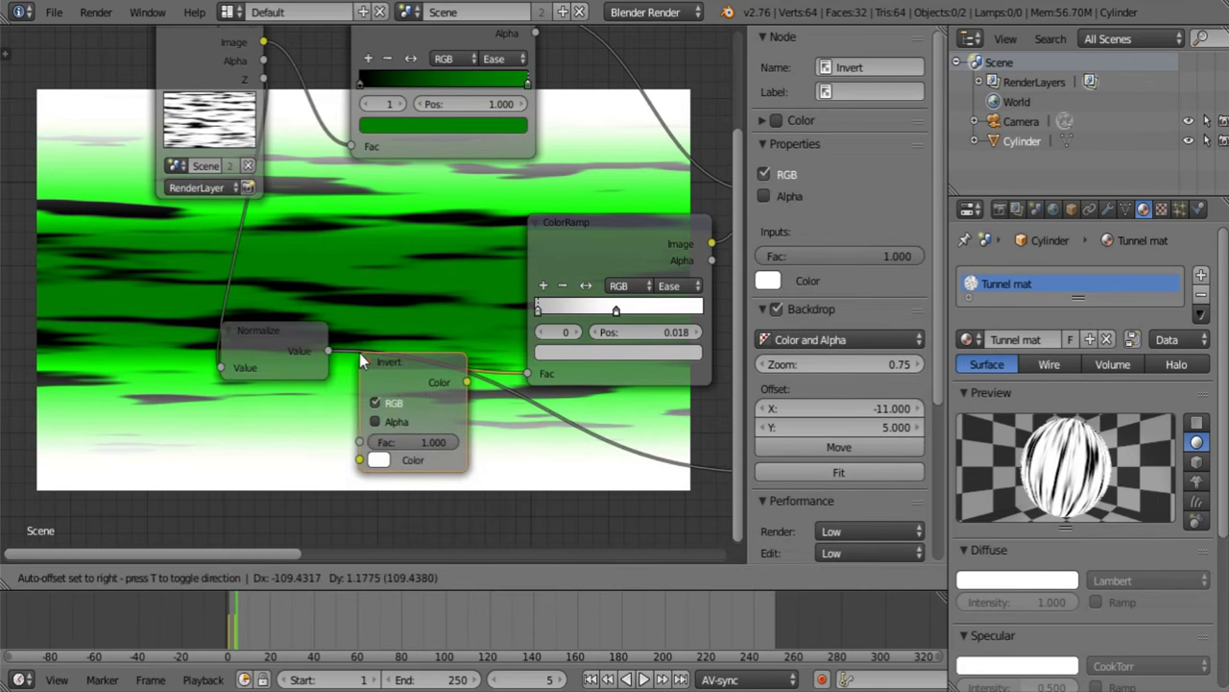
click(418, 376)
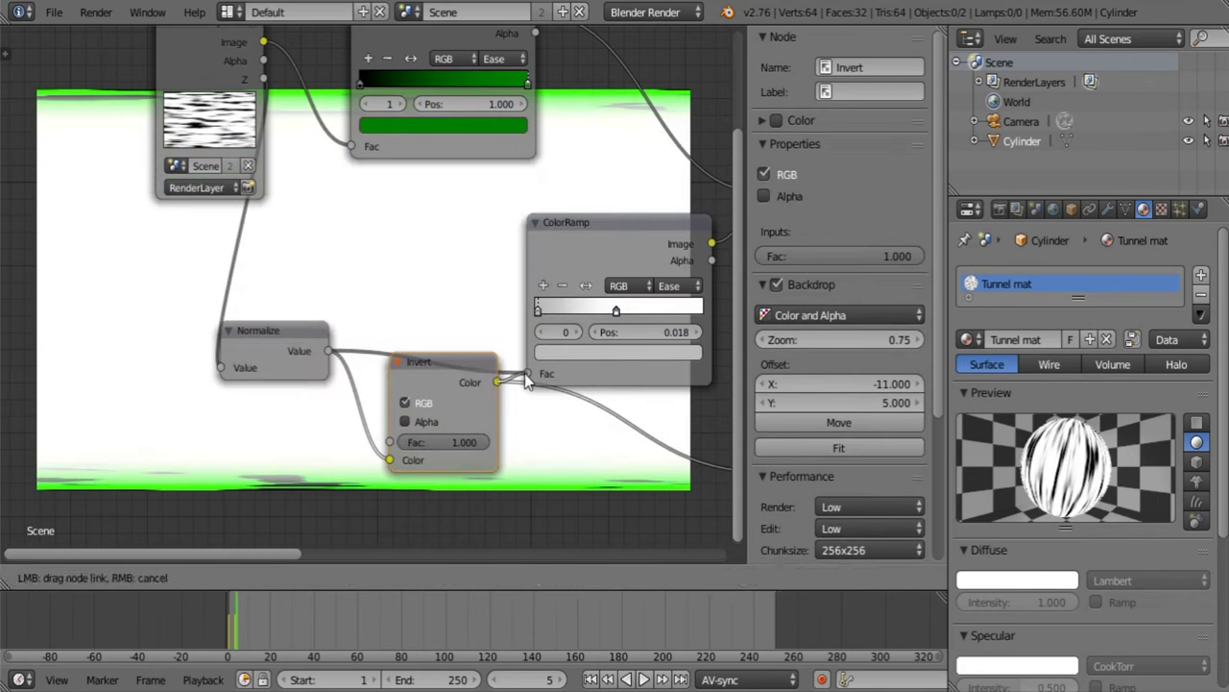
drag(461, 377, 442, 294)
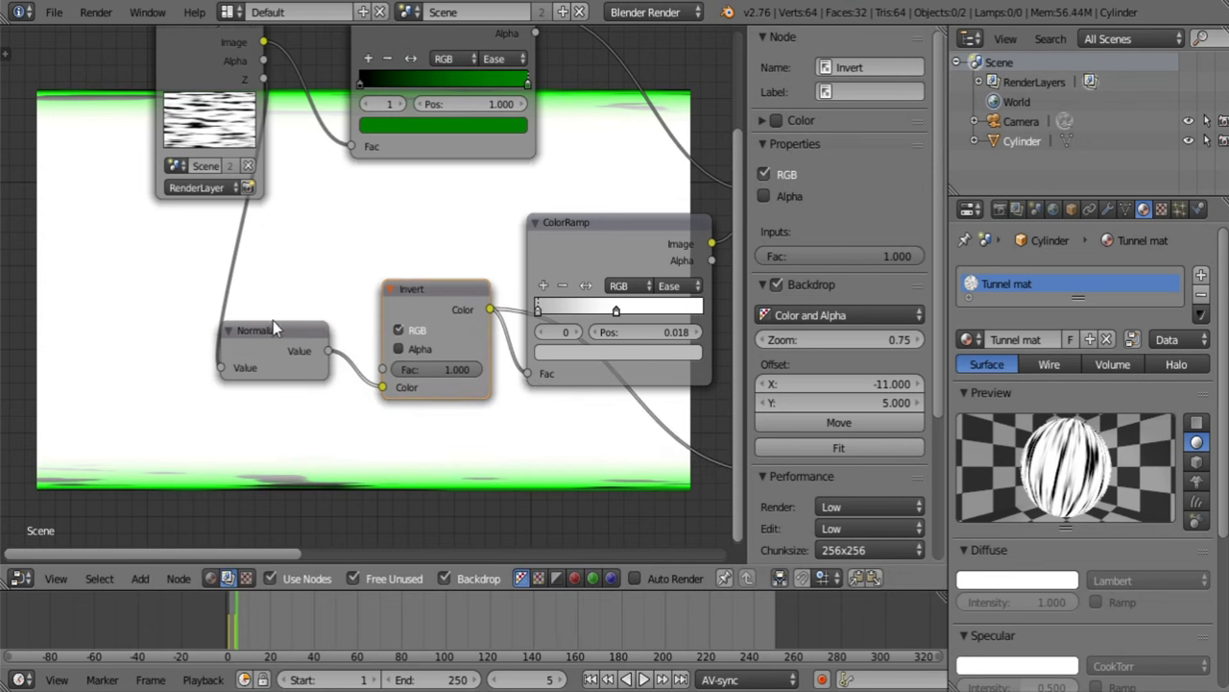
drag(273, 327, 307, 327)
Shift the grey stop of the ColorRamp feeding the Overlay node and move its white stop to position 0.364.
middle_drag(634, 317, 294, 350)
scroll(405, 367, up, 2)
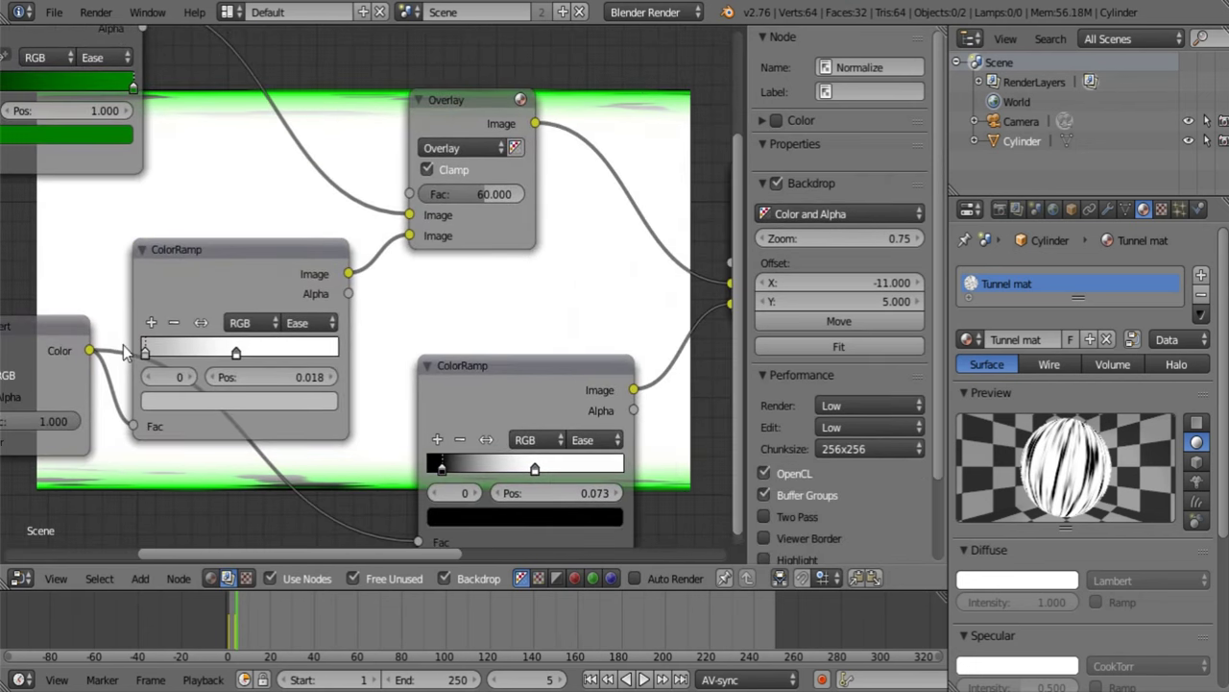
drag(145, 351, 212, 351)
Set the Overlay node's factor to 1 and lower the Add node's factor.
click(468, 194)
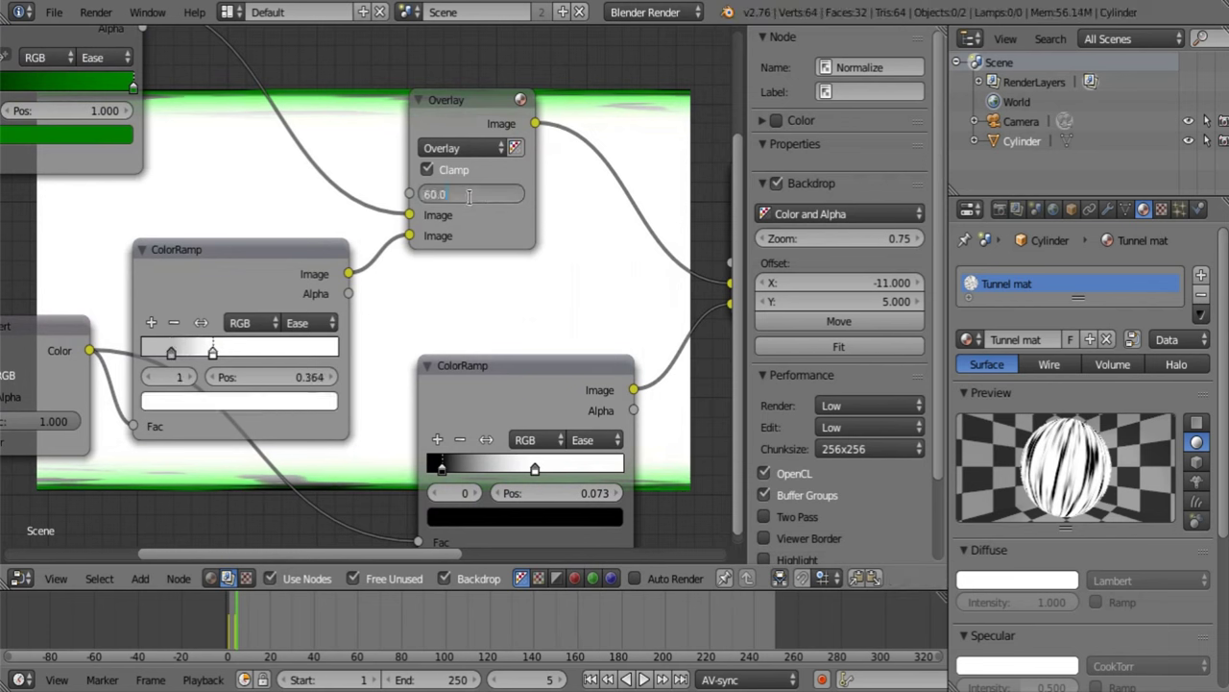
key(Return)
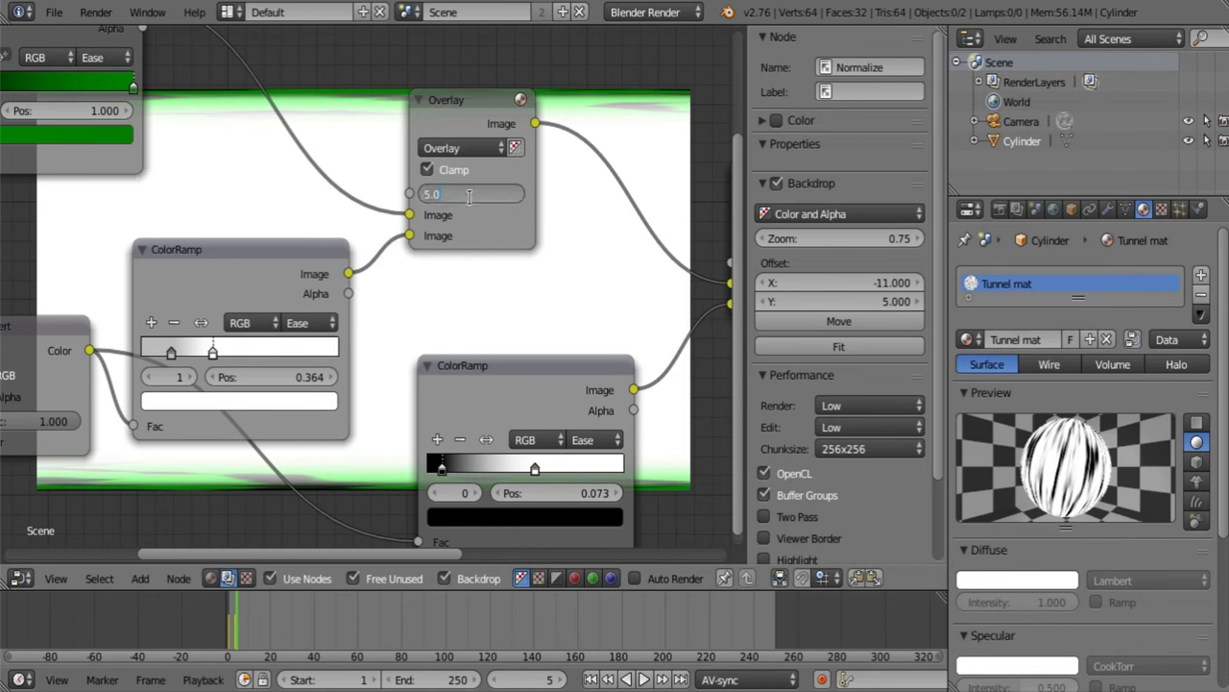
key(Home)
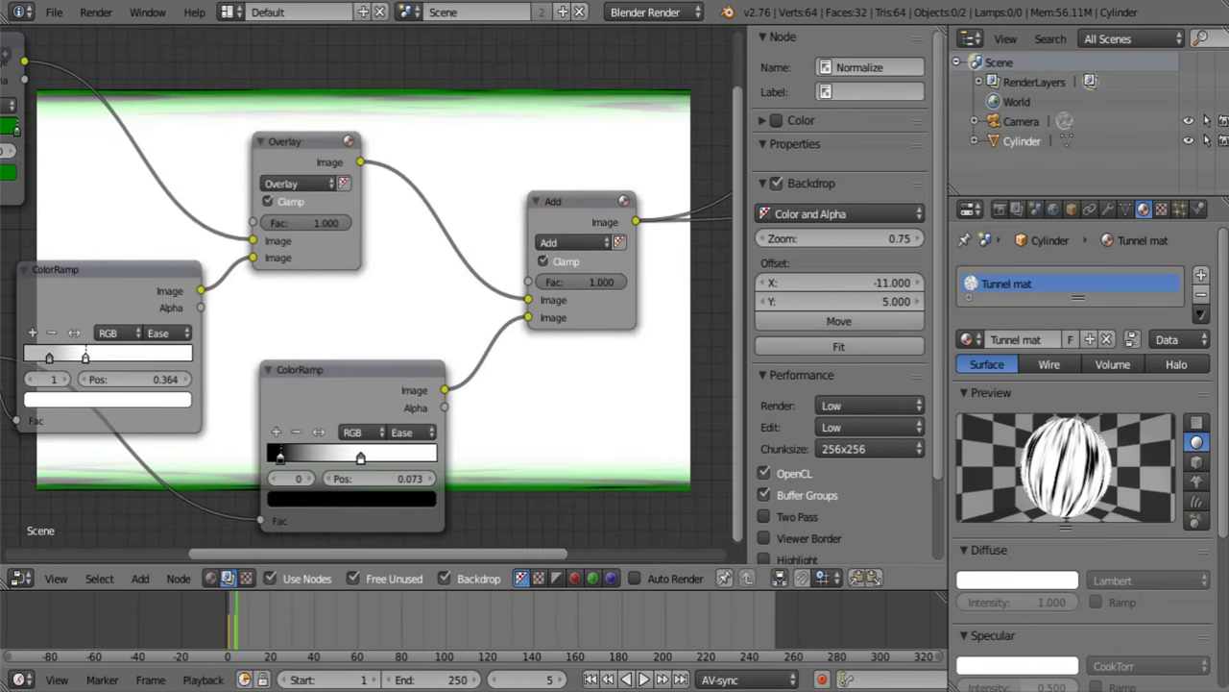
drag(603, 282, 544, 284)
On the ColorRamp feeding the Overlay node, move the white stop to 0.927 and the grey stop to 0.464.
middle_drag(170, 288, 403, 292)
scroll(404, 293, up, 3)
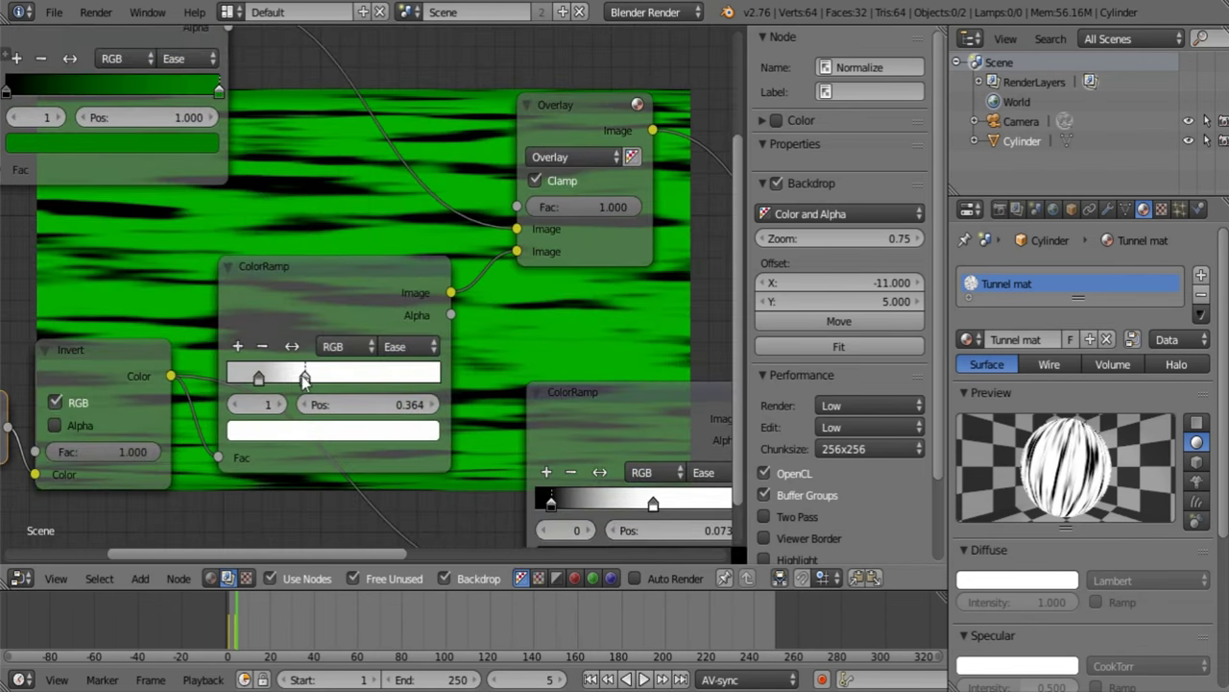
drag(305, 377, 444, 377)
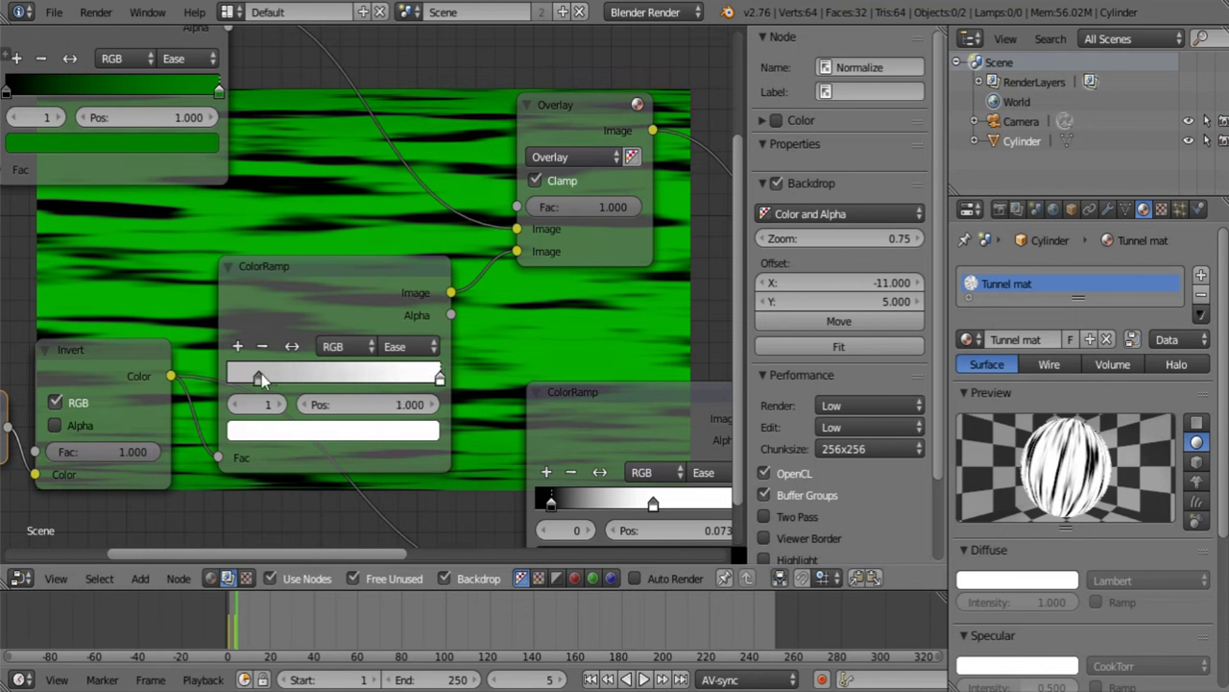
drag(262, 373, 308, 377)
drag(439, 377, 424, 379)
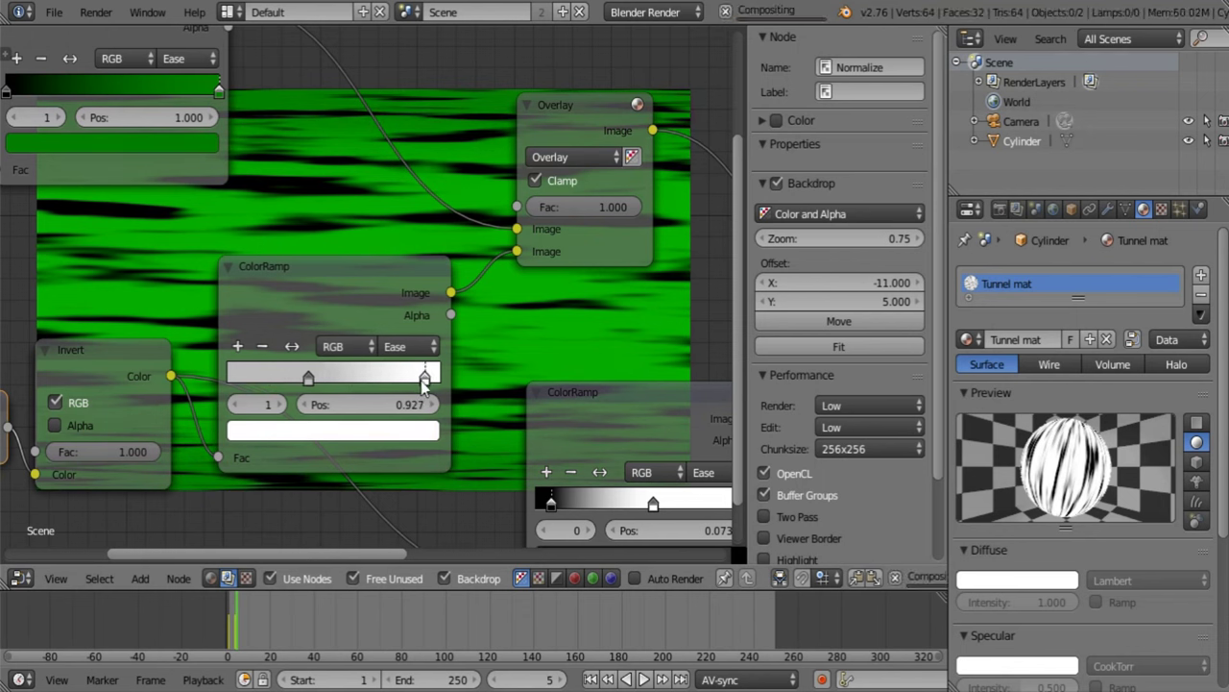
drag(309, 378, 327, 378)
Set the Overlay node's factor to 5 and move the grey stop of its ColorRamp to 0.614.
click(587, 212)
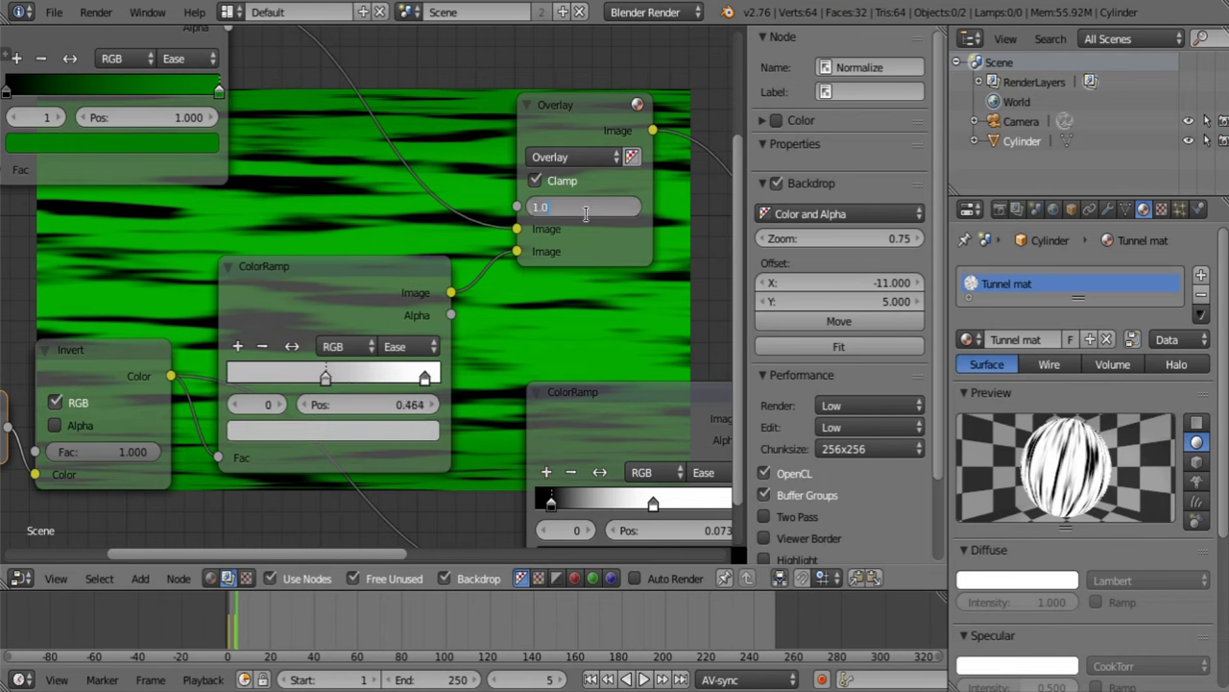
text(5)
key(Return)
click(310, 389)
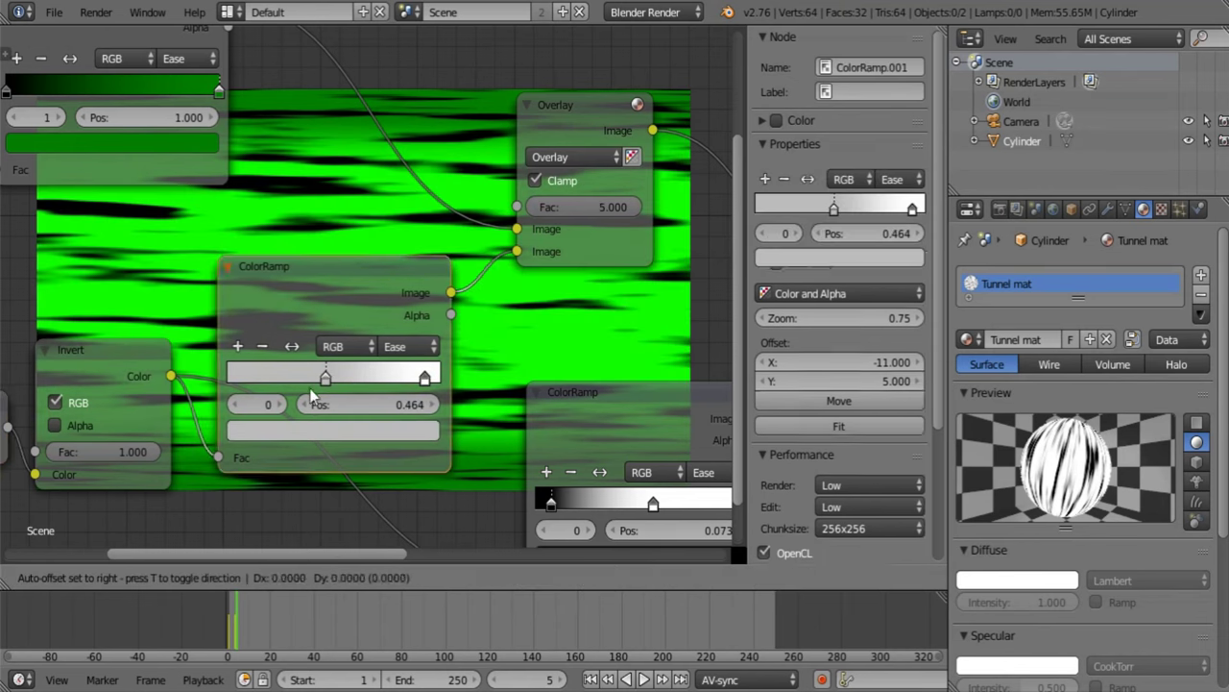
drag(310, 389, 352, 370)
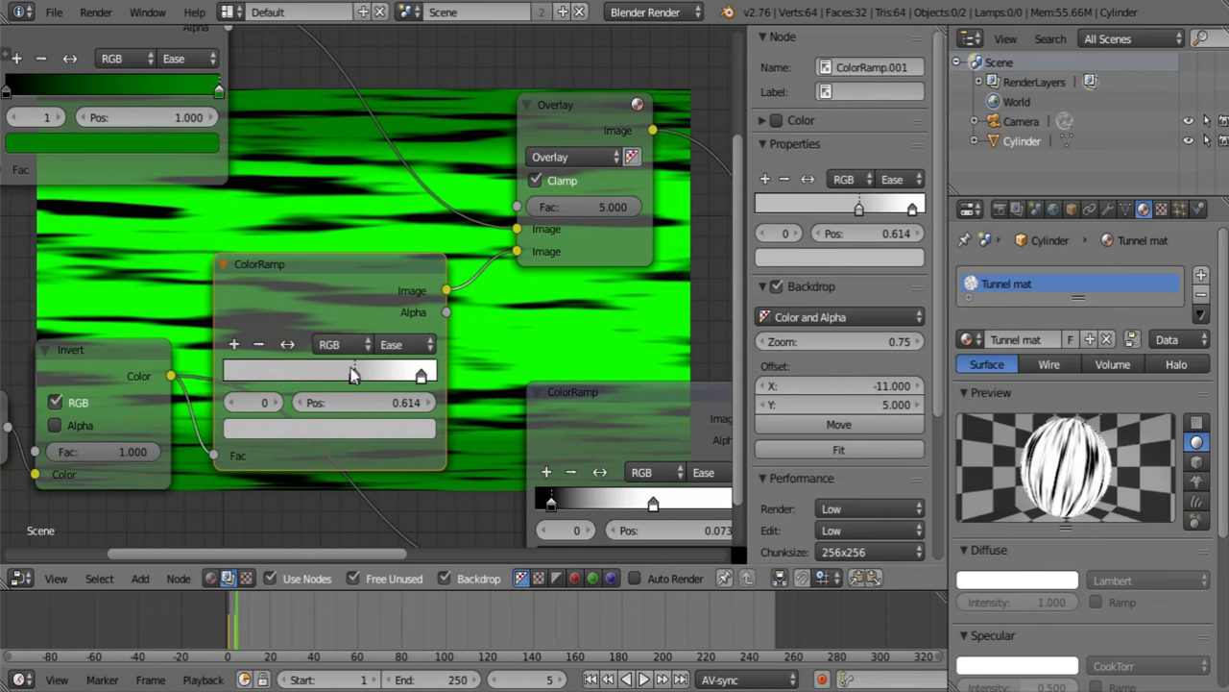
Move the white stop of the ColorRamp feeding the Overlay node to position 1.000 and set the Add node's factor to 1.
click(422, 376)
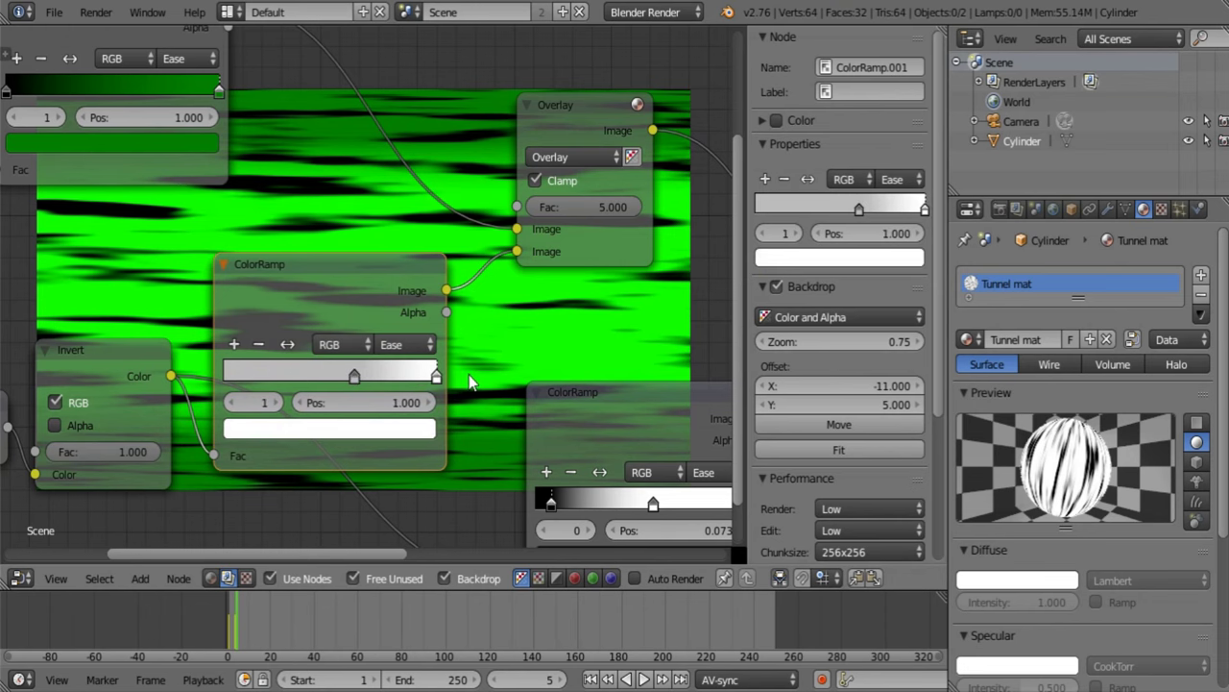
middle_drag(470, 329, 186, 269)
middle_drag(323, 304, 294, 228)
scroll(317, 216, down, 3)
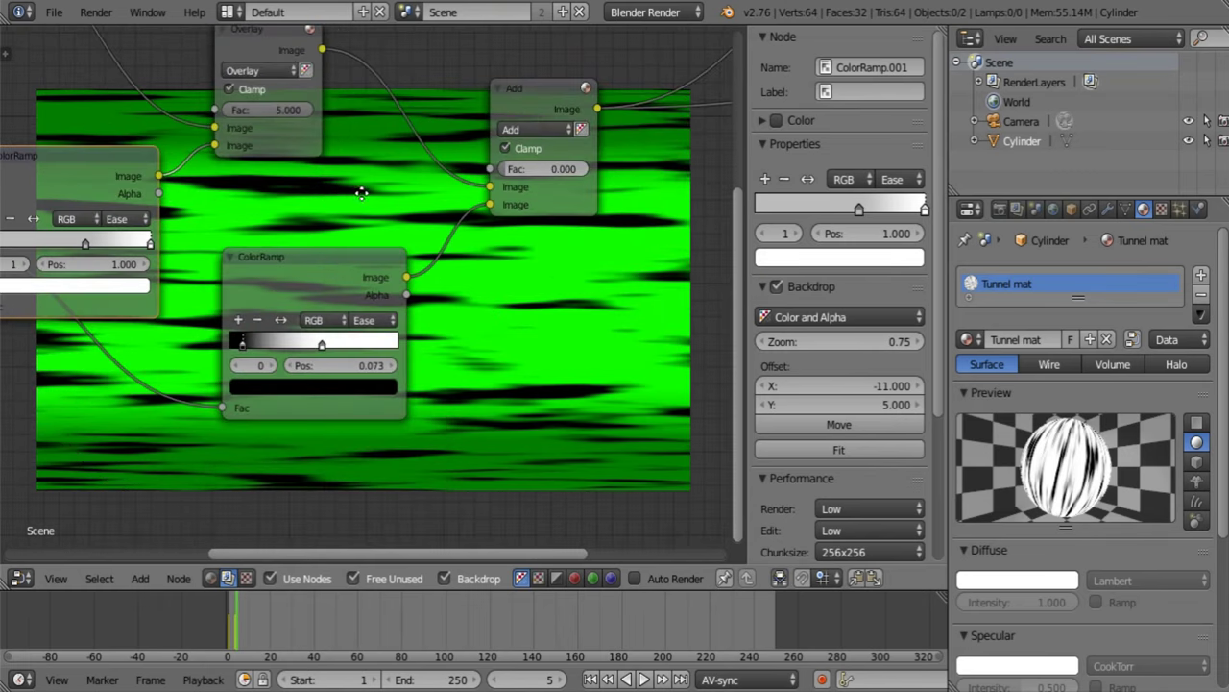
middle_drag(363, 184, 370, 317)
click(548, 300)
text(1)
key(Return)
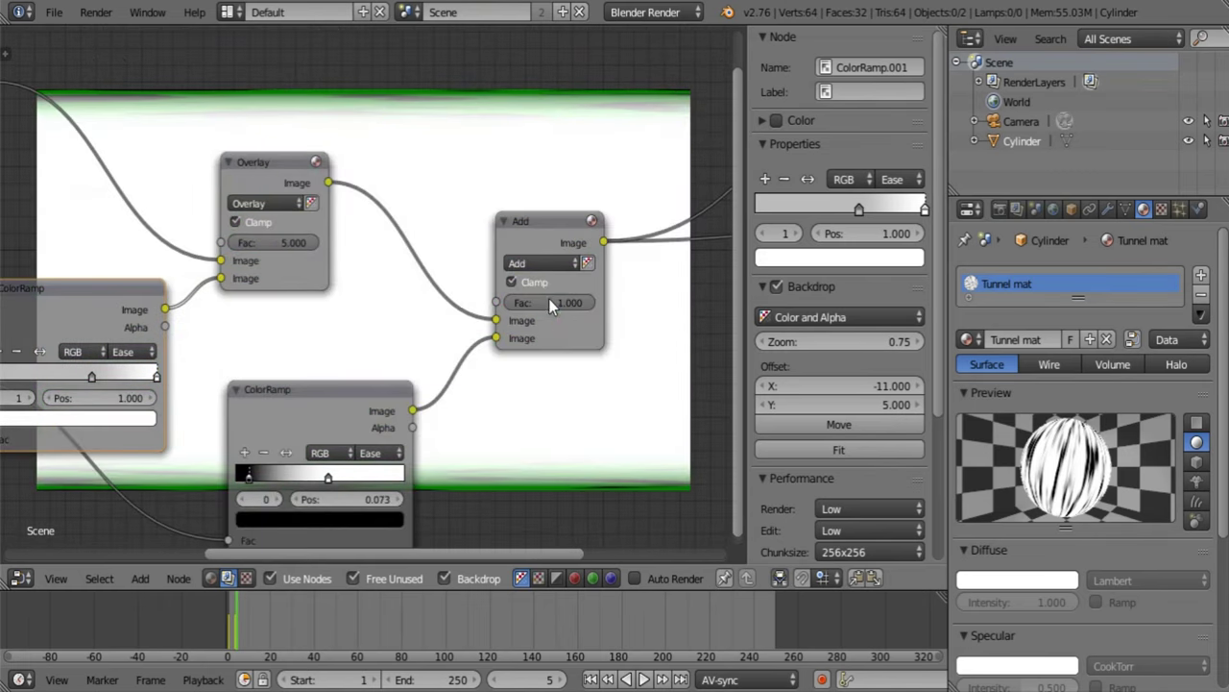
On the ColorRamp feeding the Add node, move the white stop to position 1.000 and the dark stop to 0.936.
middle_drag(340, 455, 349, 398)
drag(336, 418, 415, 419)
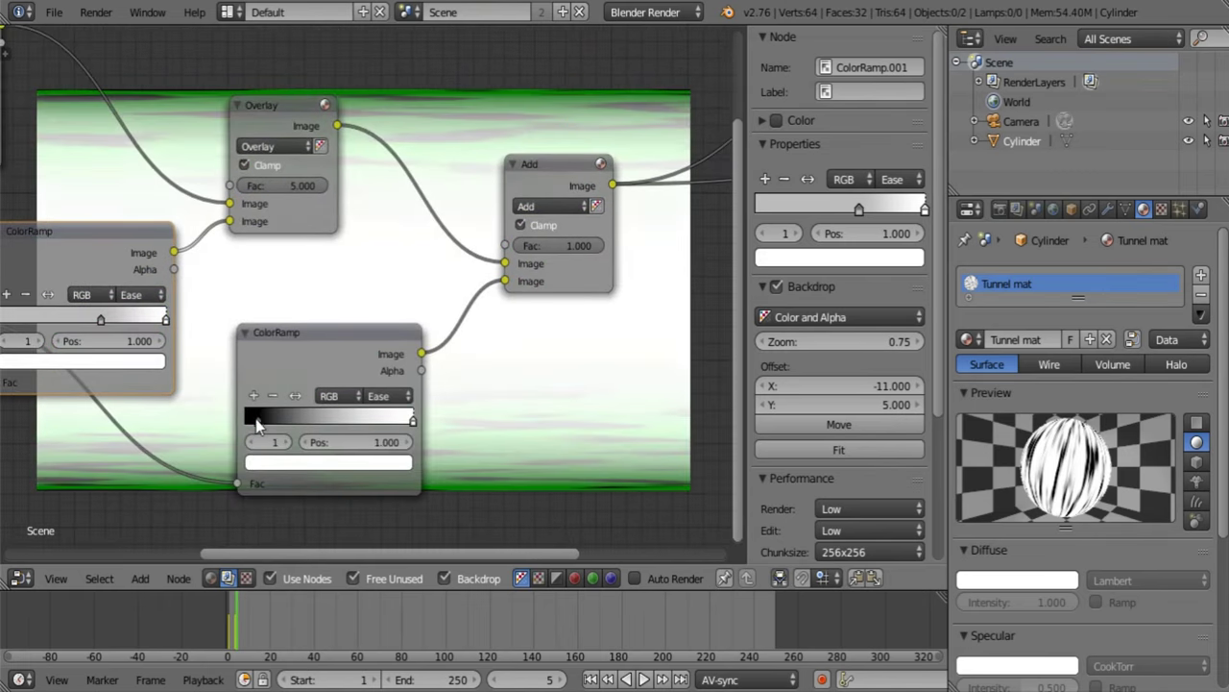
drag(257, 419, 408, 421)
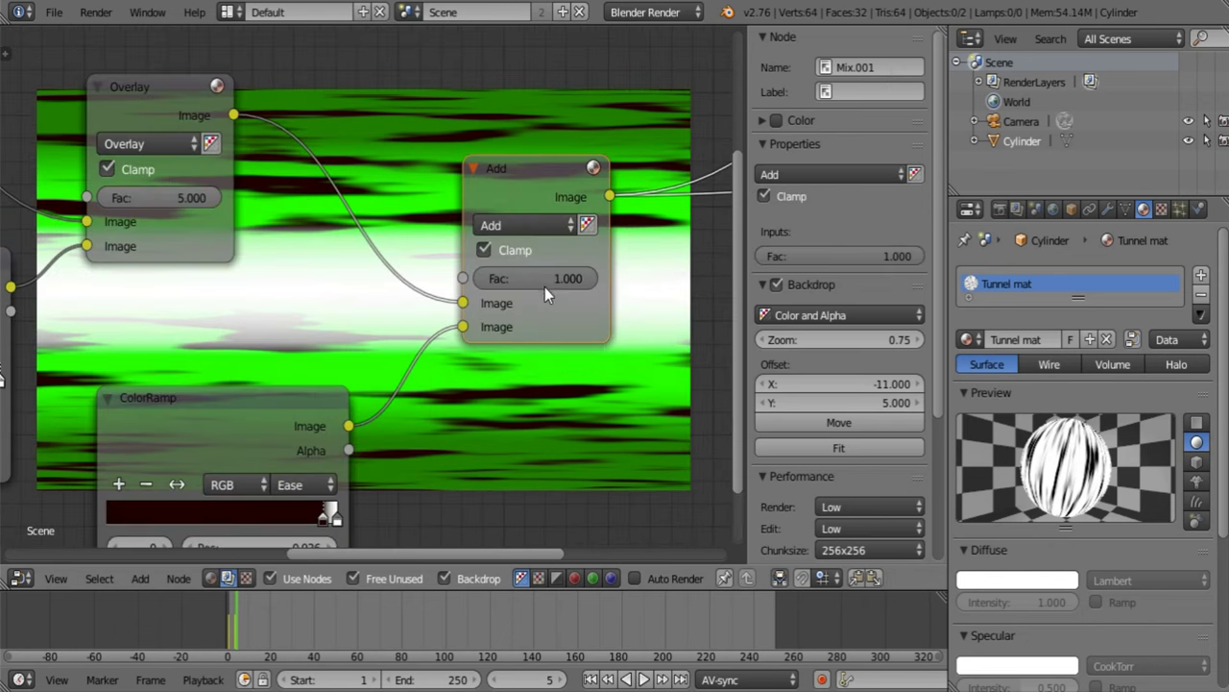
drag(548, 281, 600, 285)
Shift the dark stop of the ColorRamp feeding the Add node to position 0.964.
middle_drag(359, 362, 437, 228)
click(396, 355)
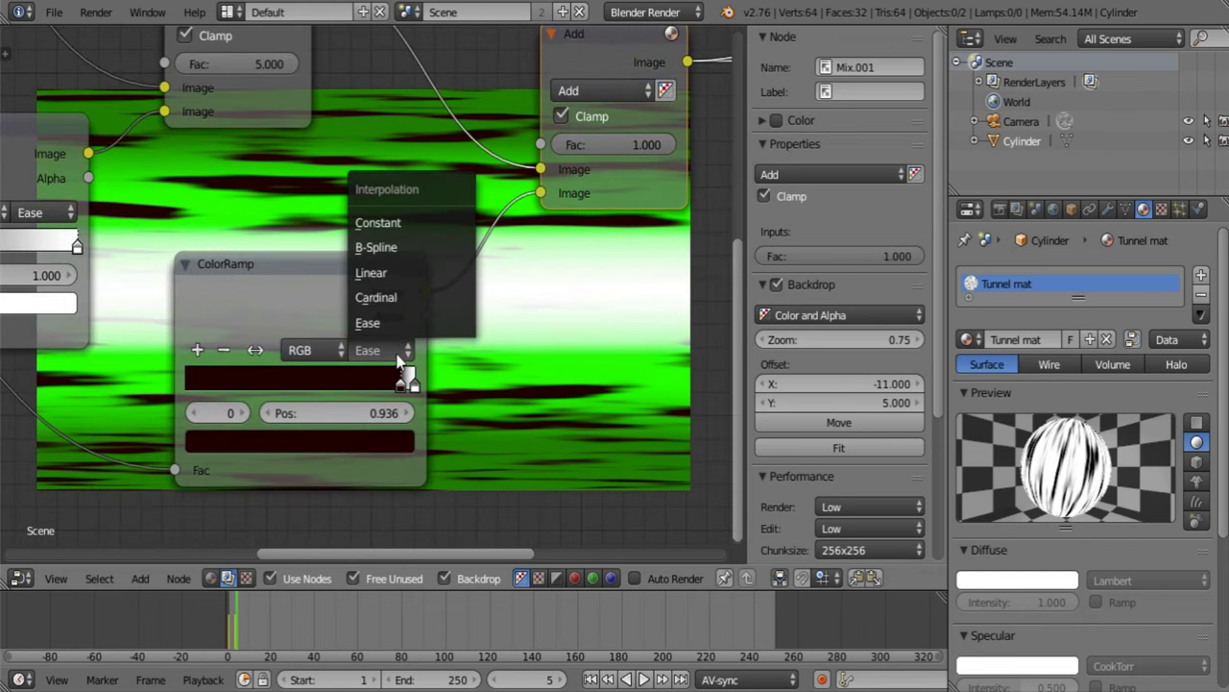
click(399, 385)
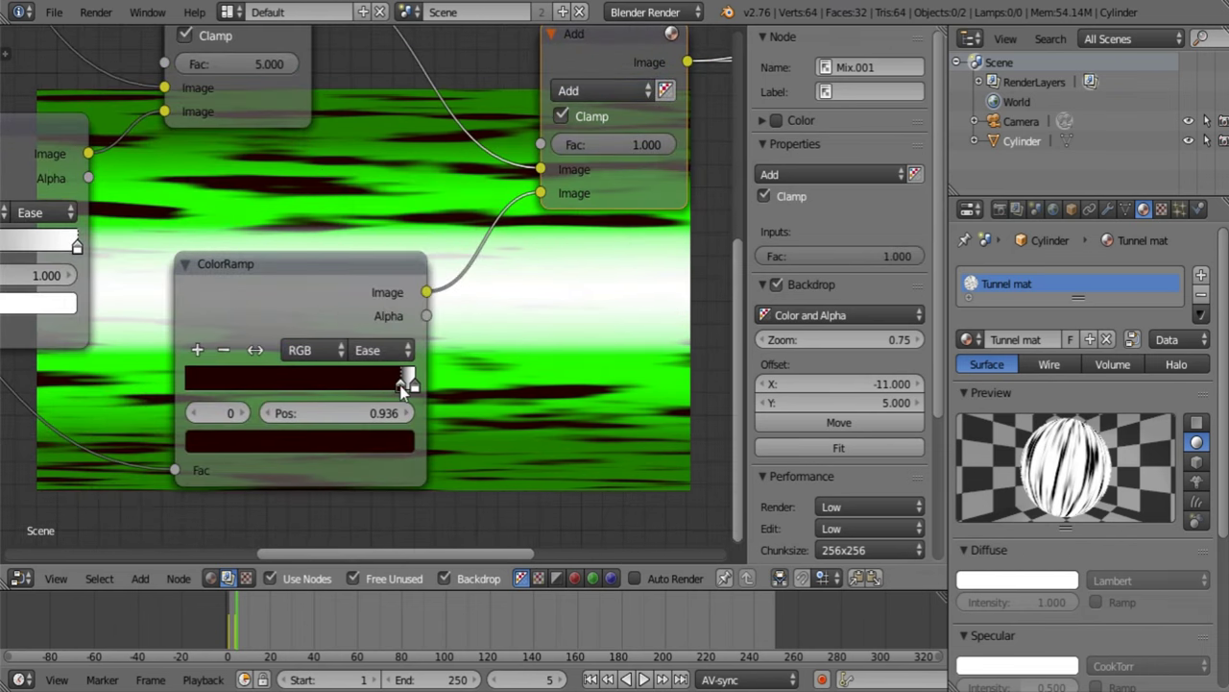
drag(401, 384, 406, 384)
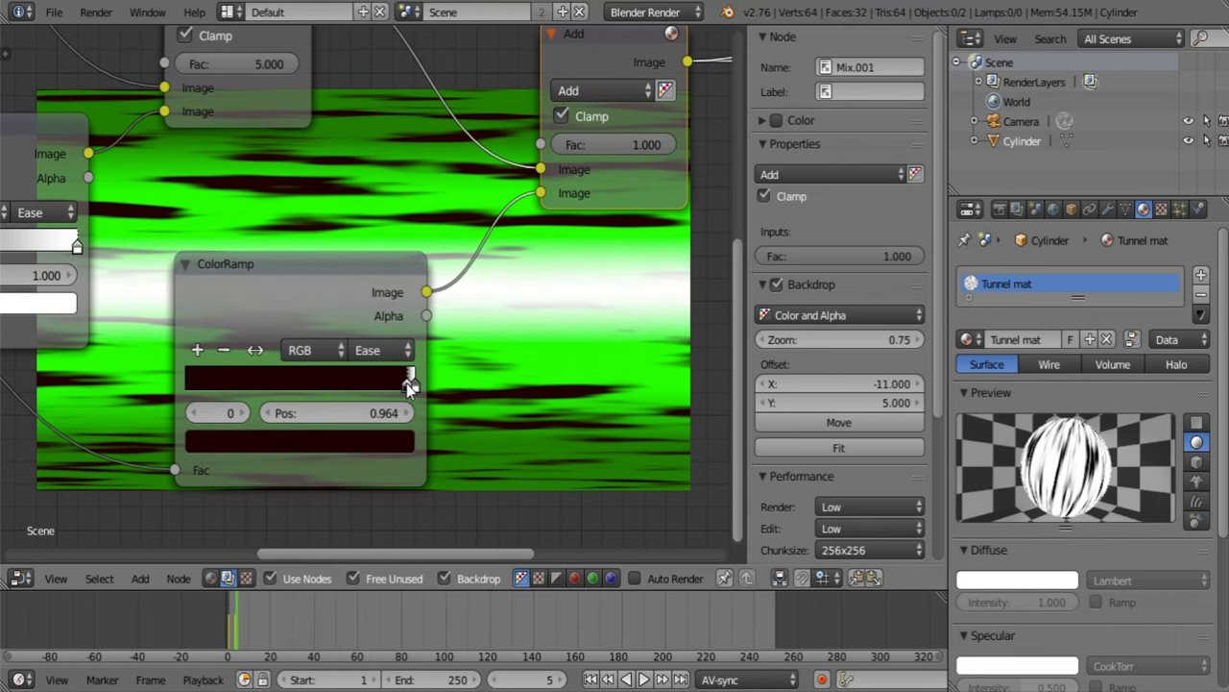
middle_drag(484, 368, 323, 524)
key(a)
middle_drag(323, 340, 291, 492)
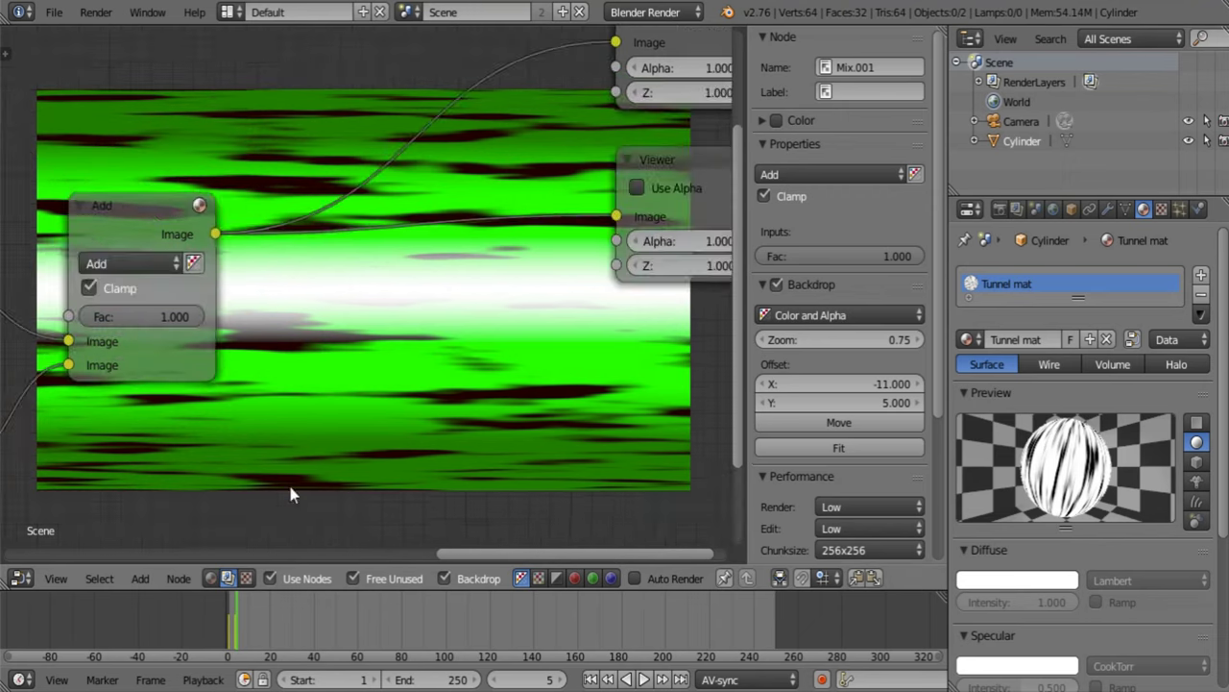
scroll(293, 429, down, 5)
middle_drag(326, 263, 398, 332)
middle_drag(423, 506, 326, 177)
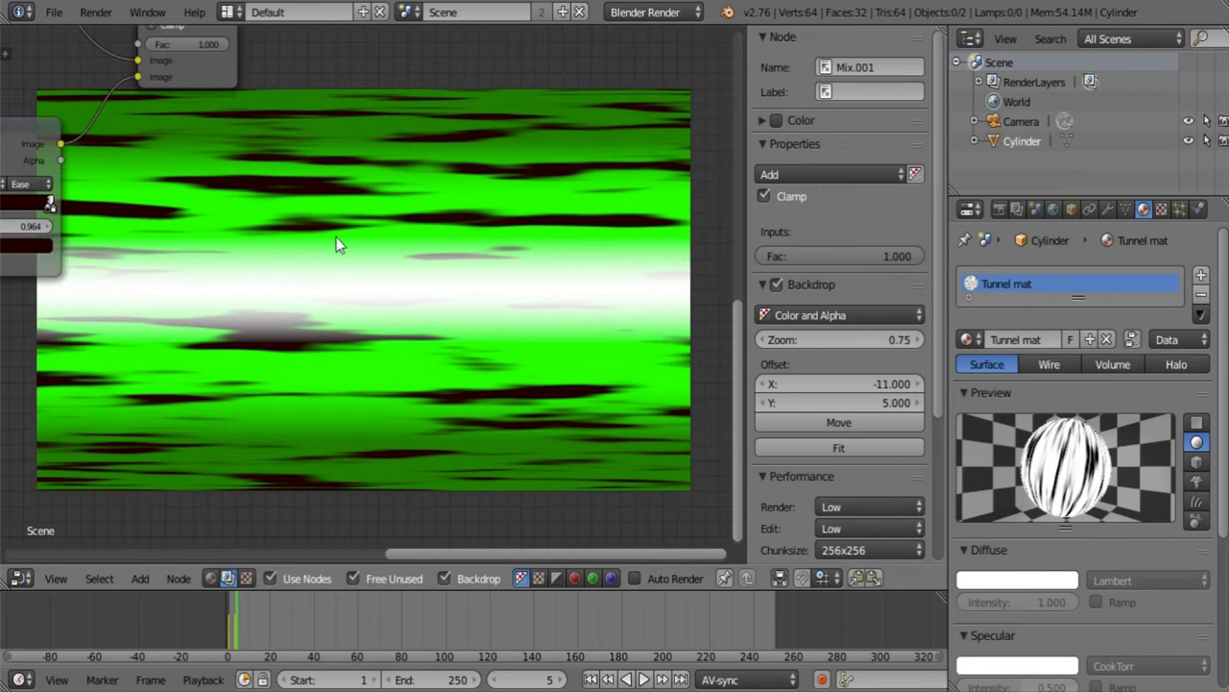
middle_drag(333, 253, 352, 306)
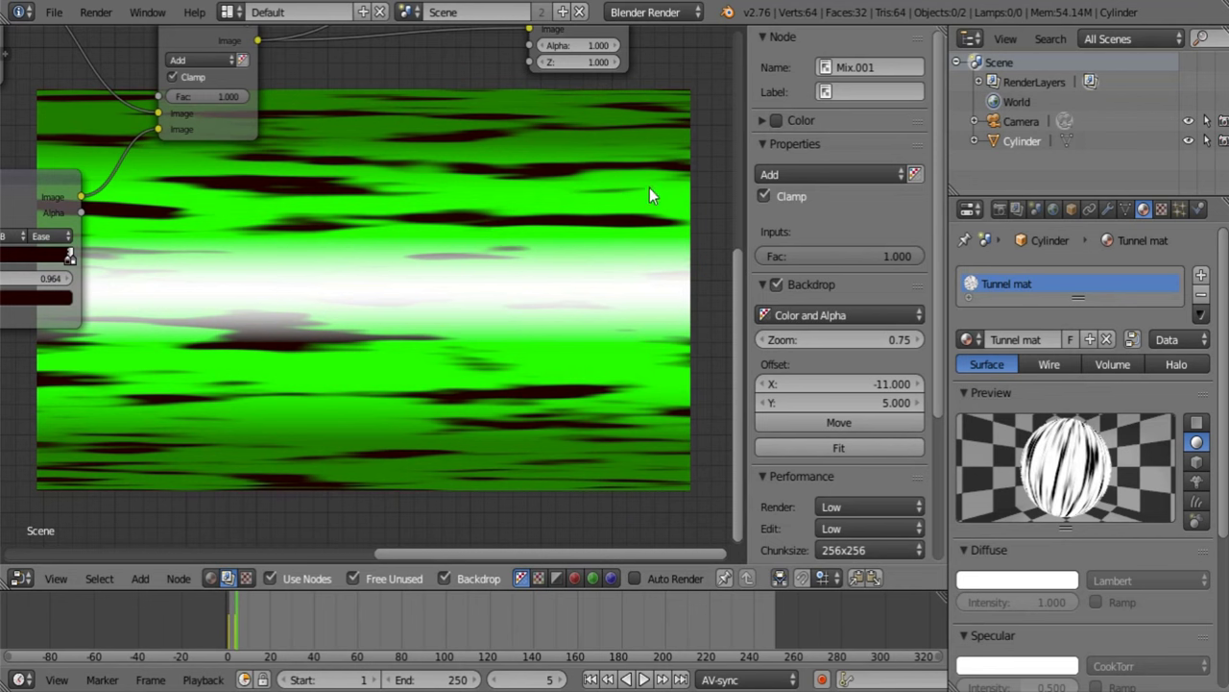
In the Cylinder move texture nodes, move the ColorRamp's white stop to position 0.400 and render the frame.
click(19, 577)
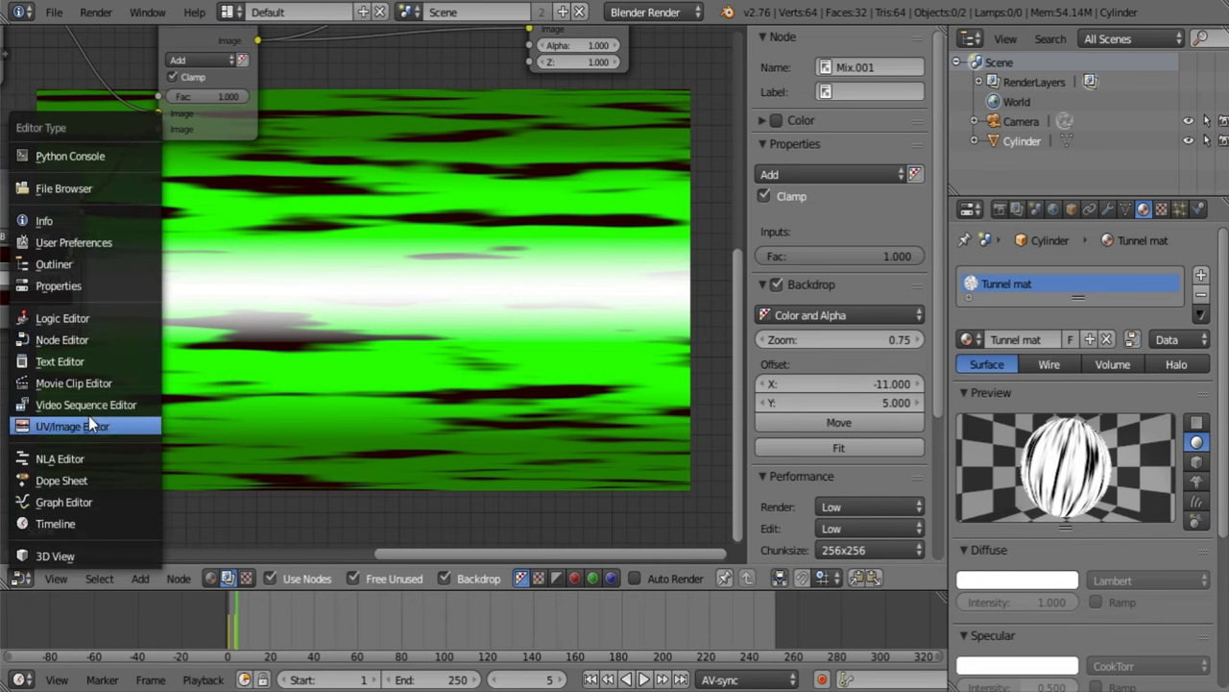
click(94, 339)
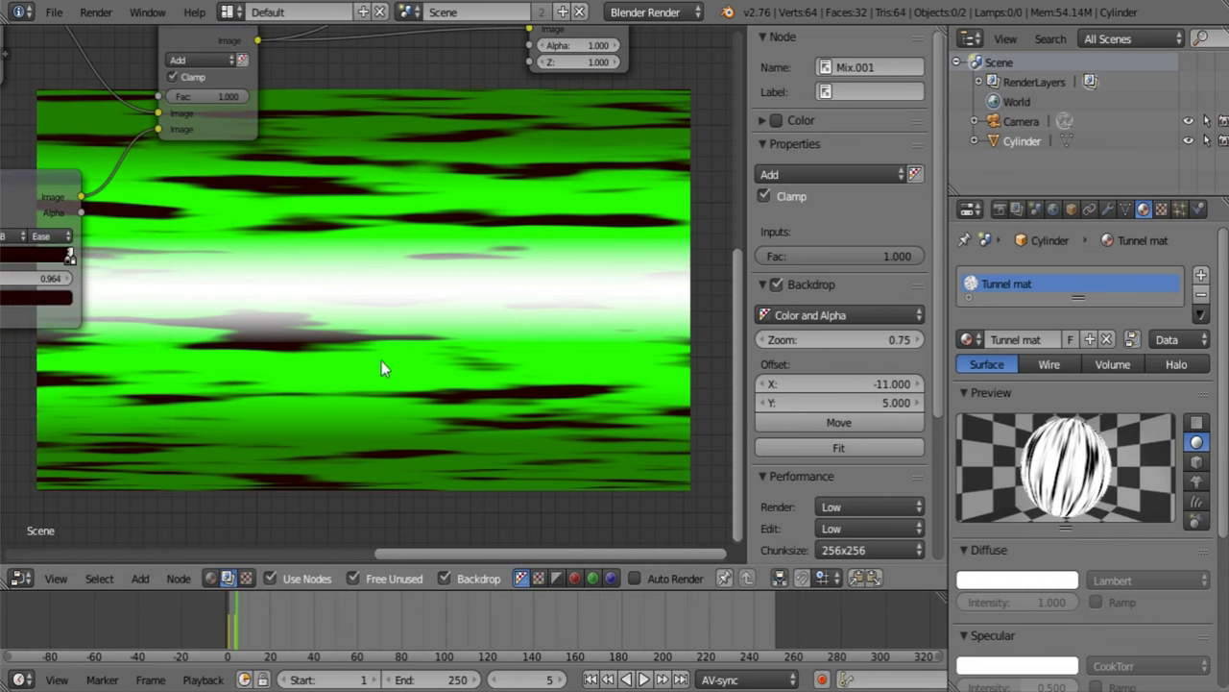
click(21, 578)
click(252, 578)
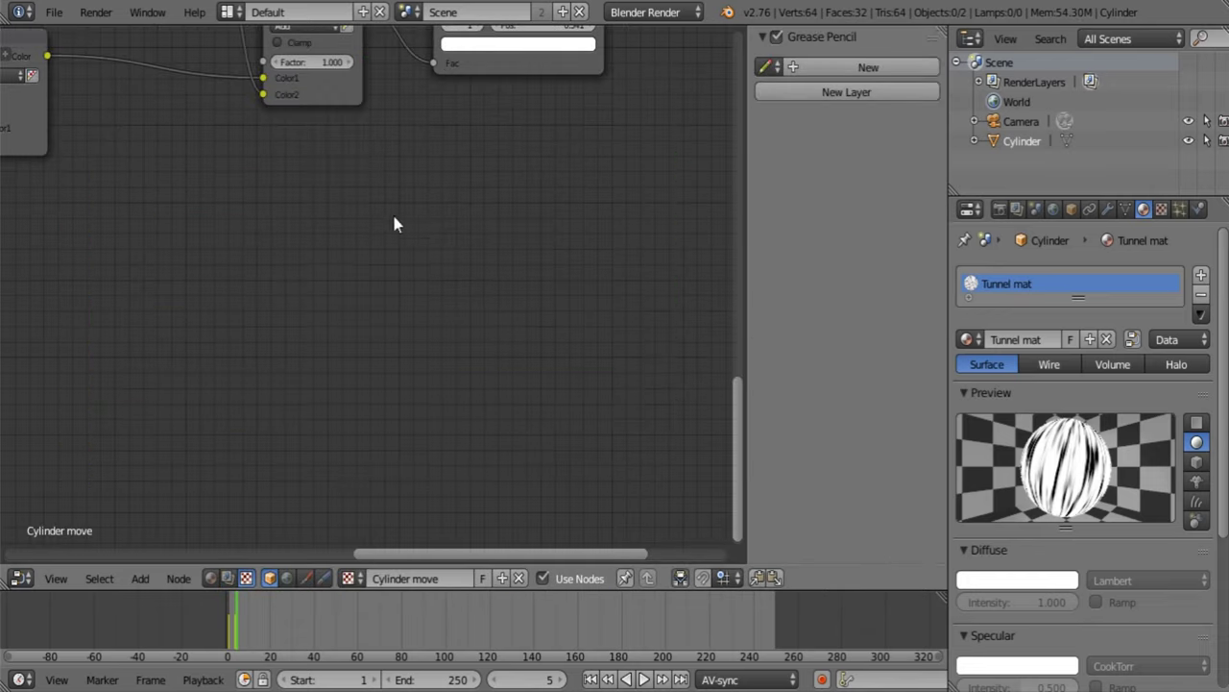
middle_drag(342, 29, 359, 252)
middle_drag(573, 269, 255, 395)
scroll(257, 404, up, 1)
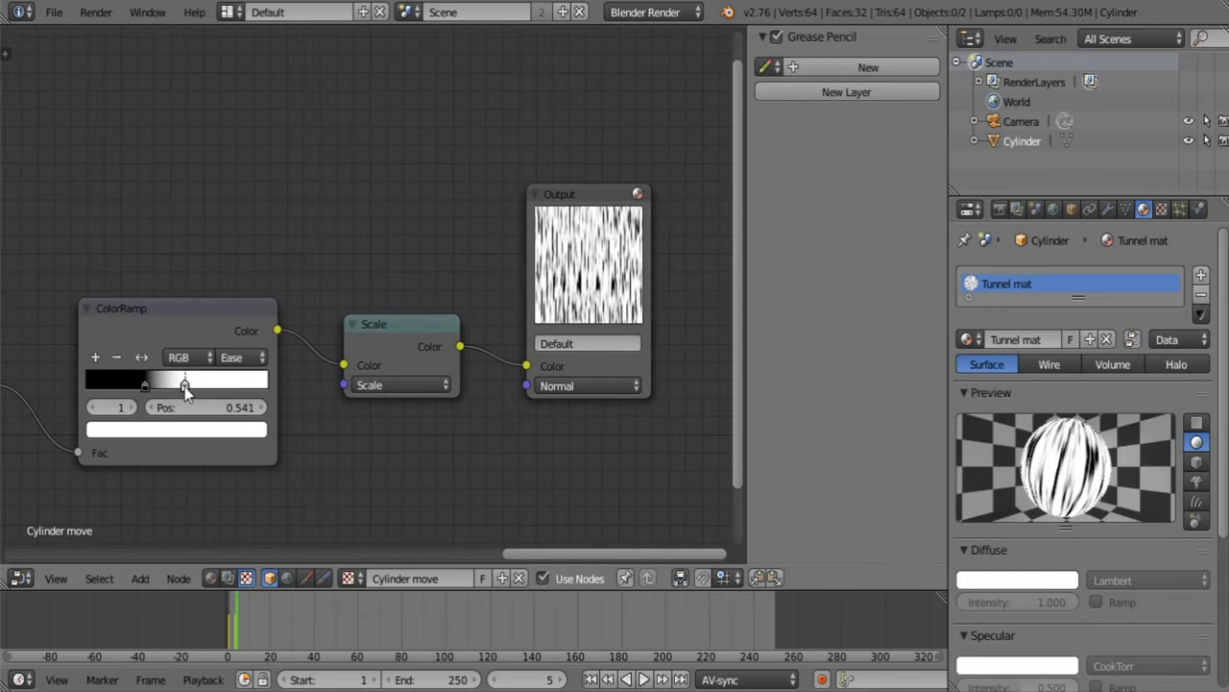
drag(184, 385, 160, 385)
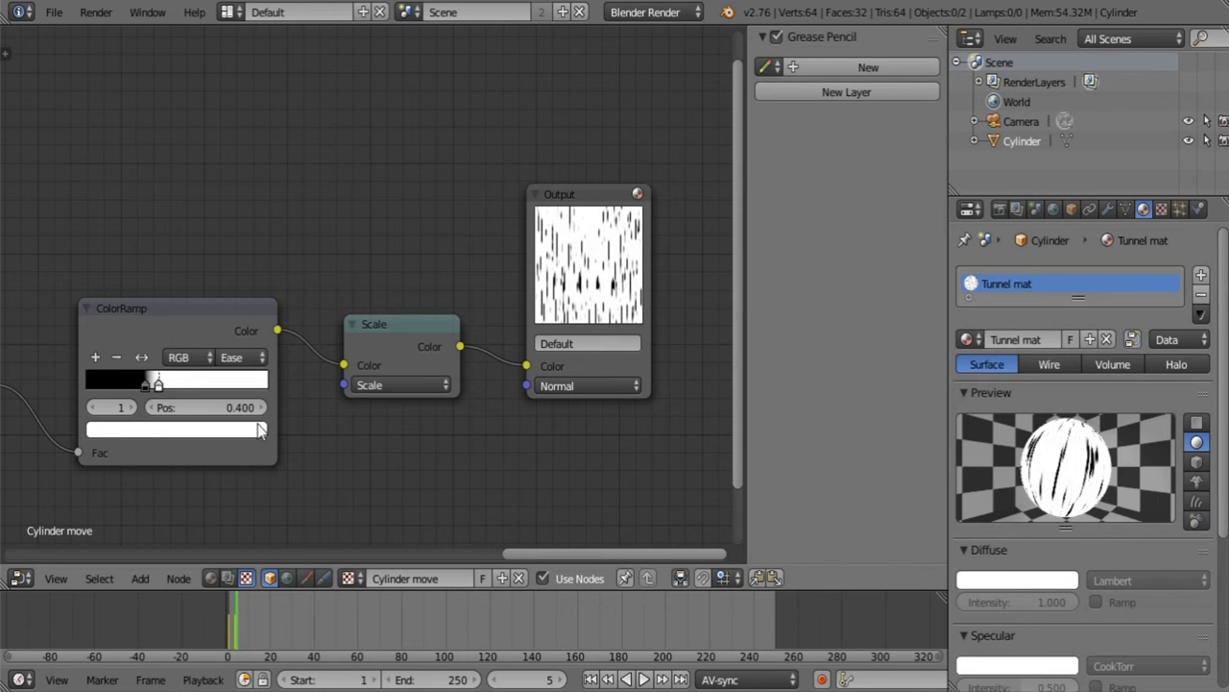
key(F12)
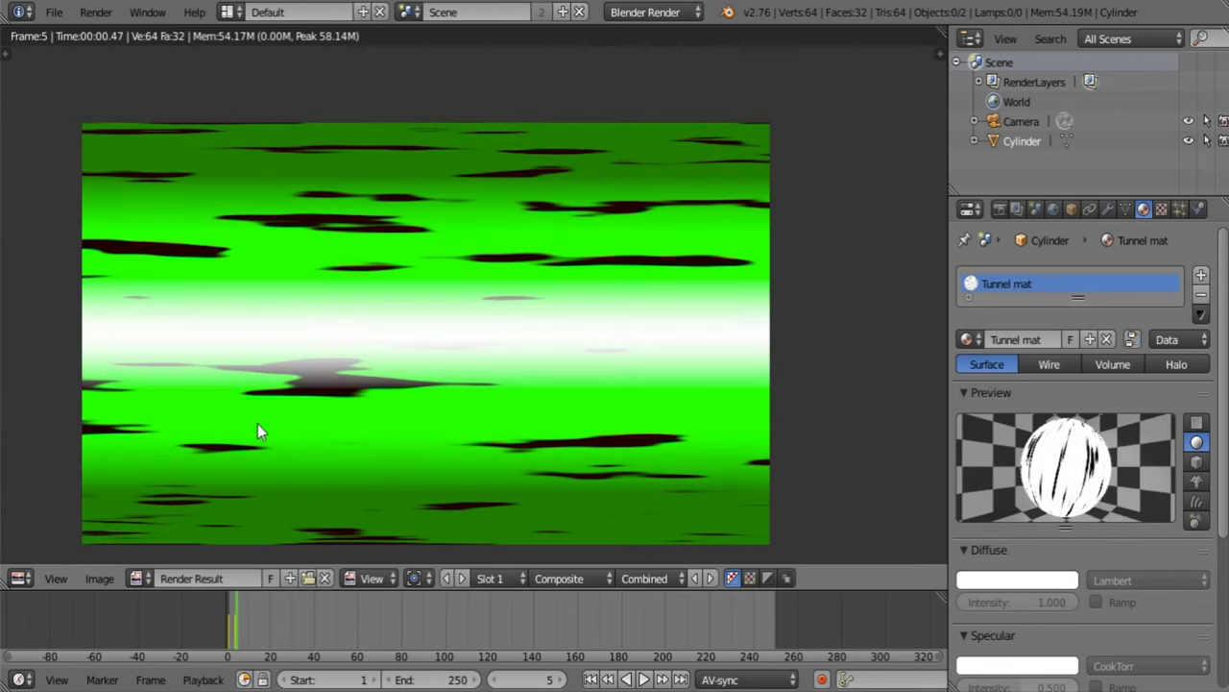
key(Escape)
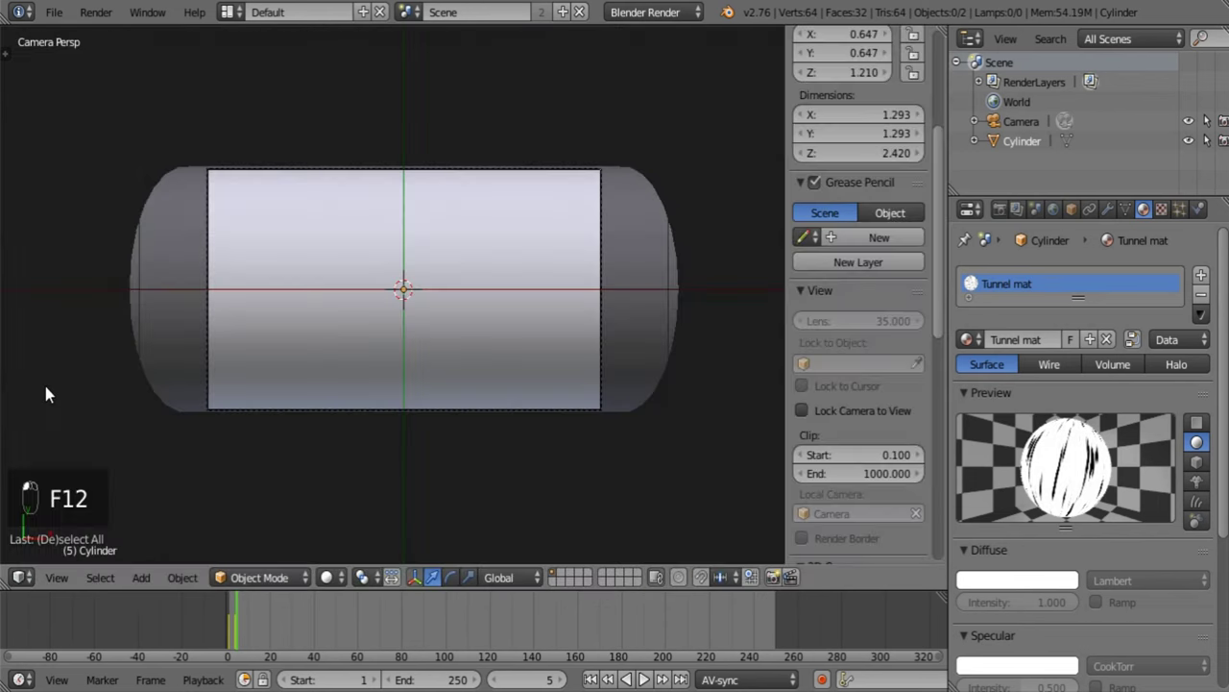
With the cylinder selected, increase the X value of the texture's Scale node and render the frame again.
right_click(425, 292)
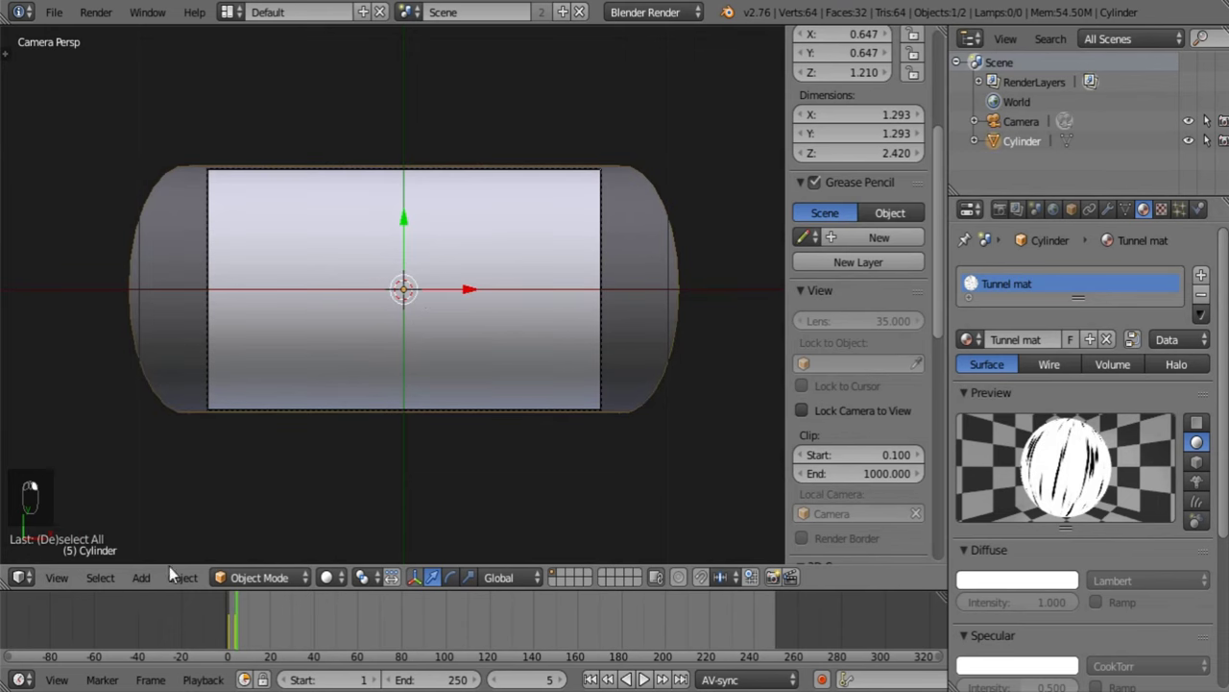
click(21, 576)
click(67, 340)
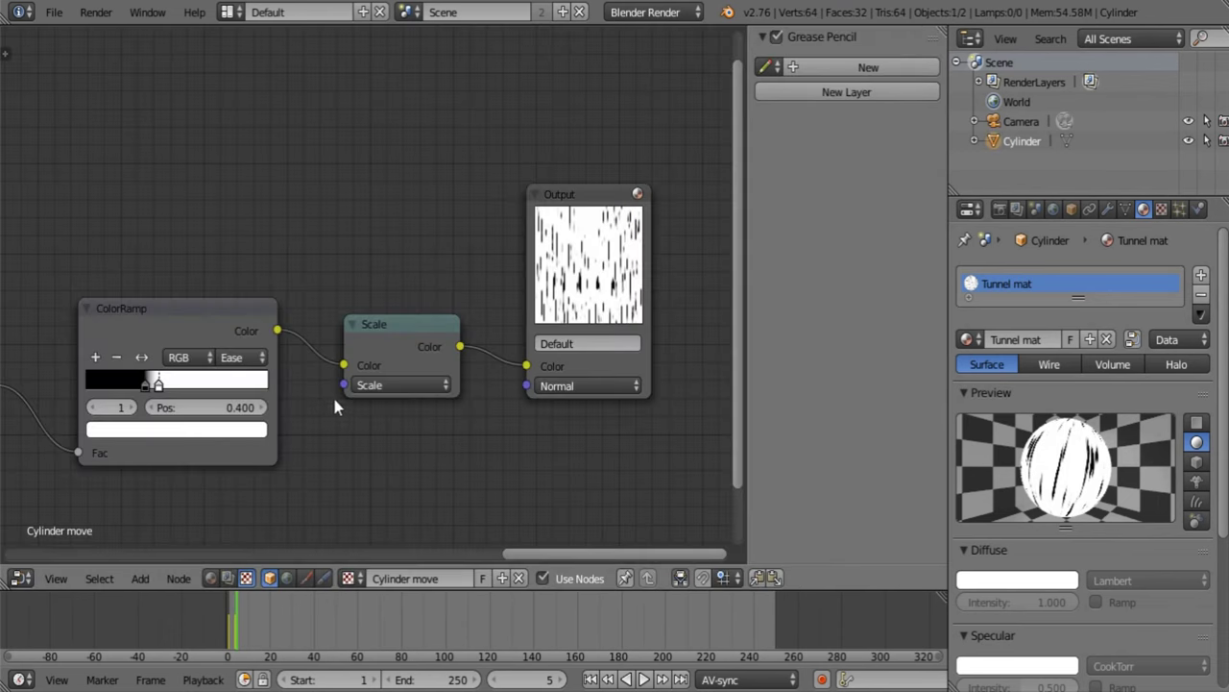
click(396, 385)
click(404, 409)
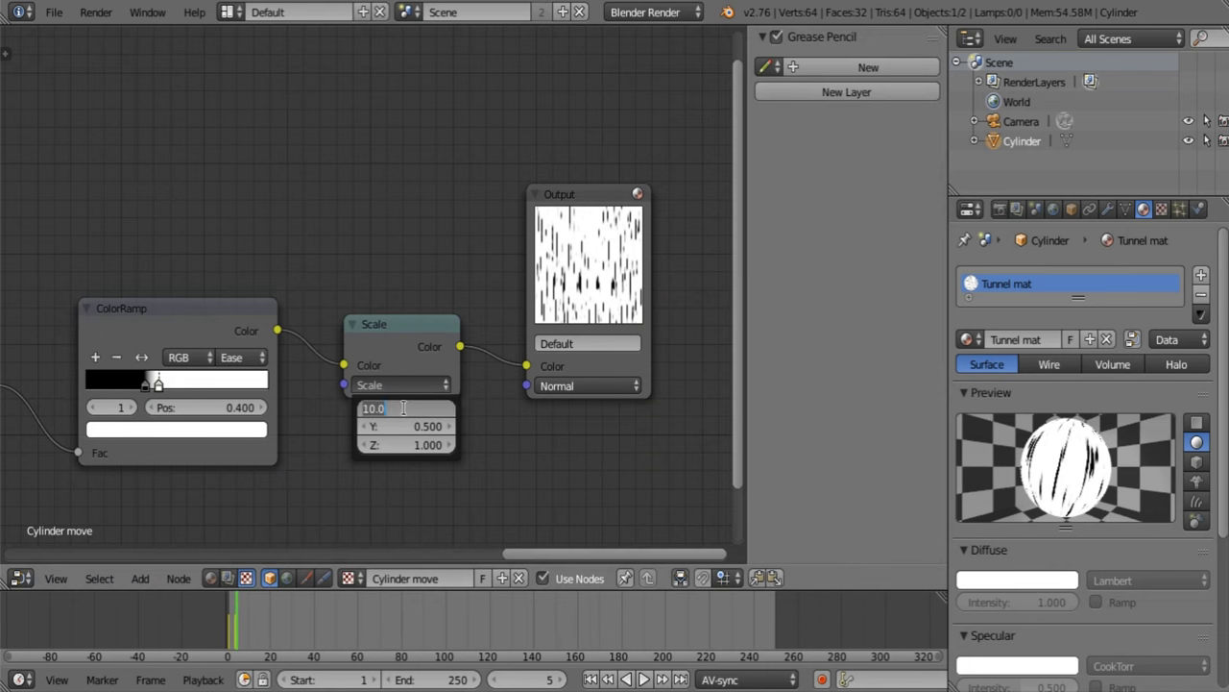
text(120)
key(Return)
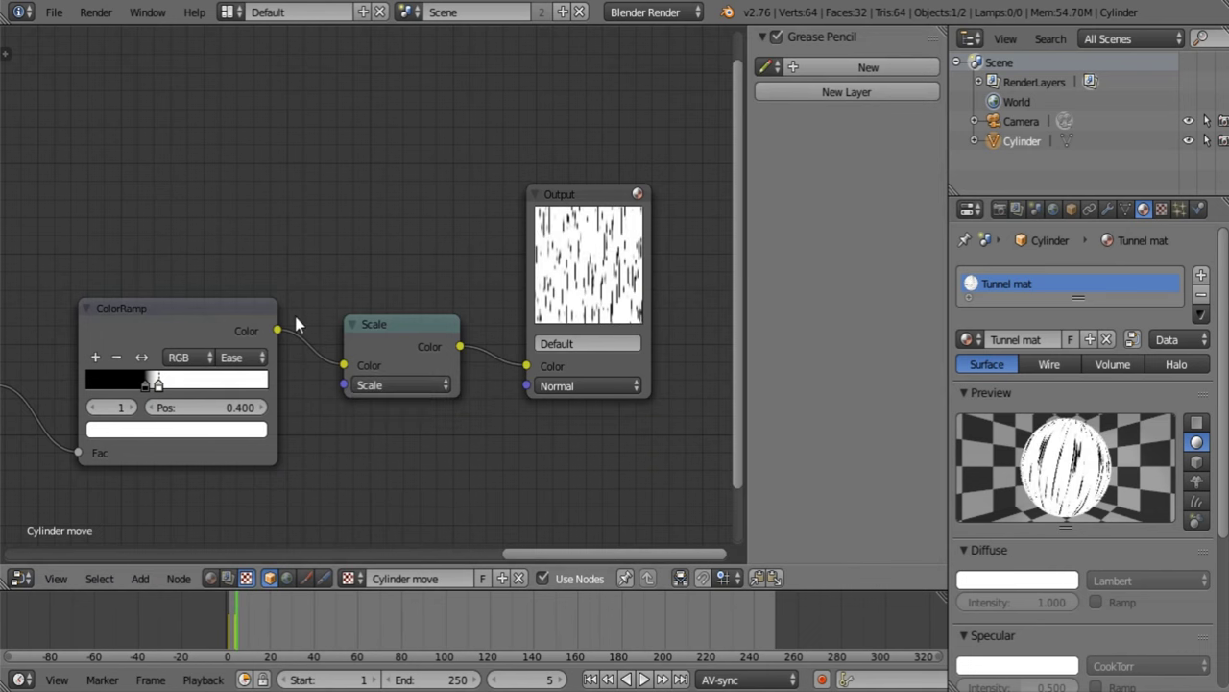
key(F12)
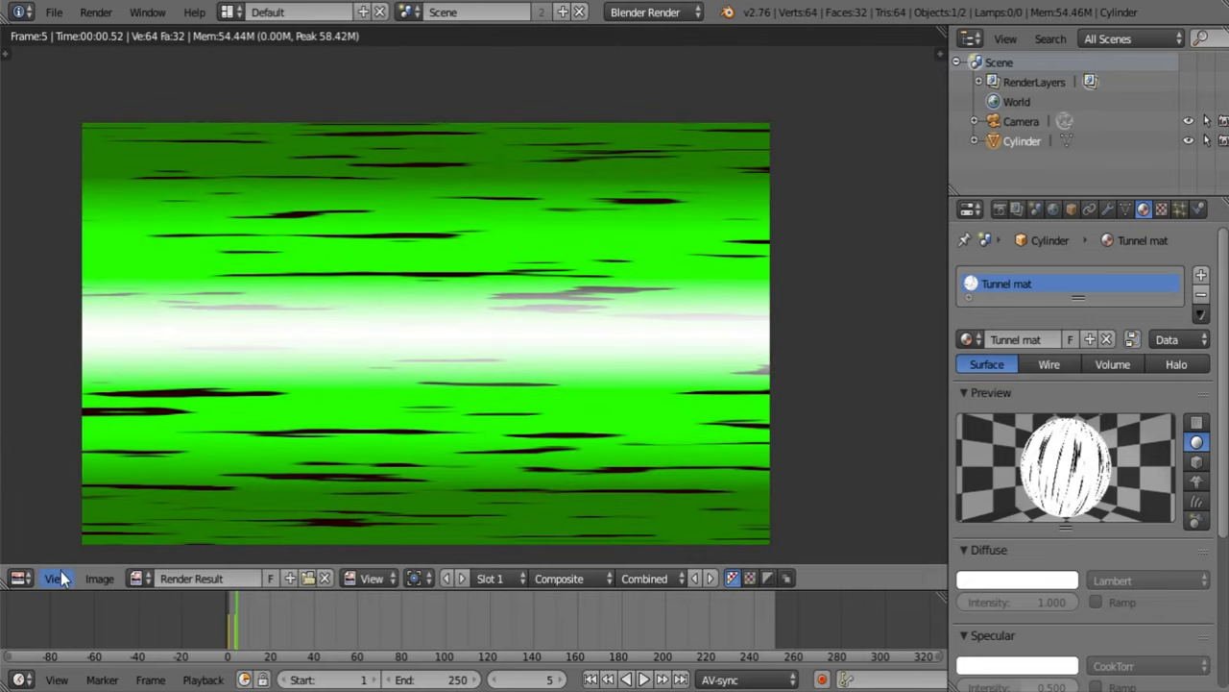
Return to the compositing nodes and move the grey stop of the ColorRamp feeding the Overlay node to position 0.523.
click(27, 578)
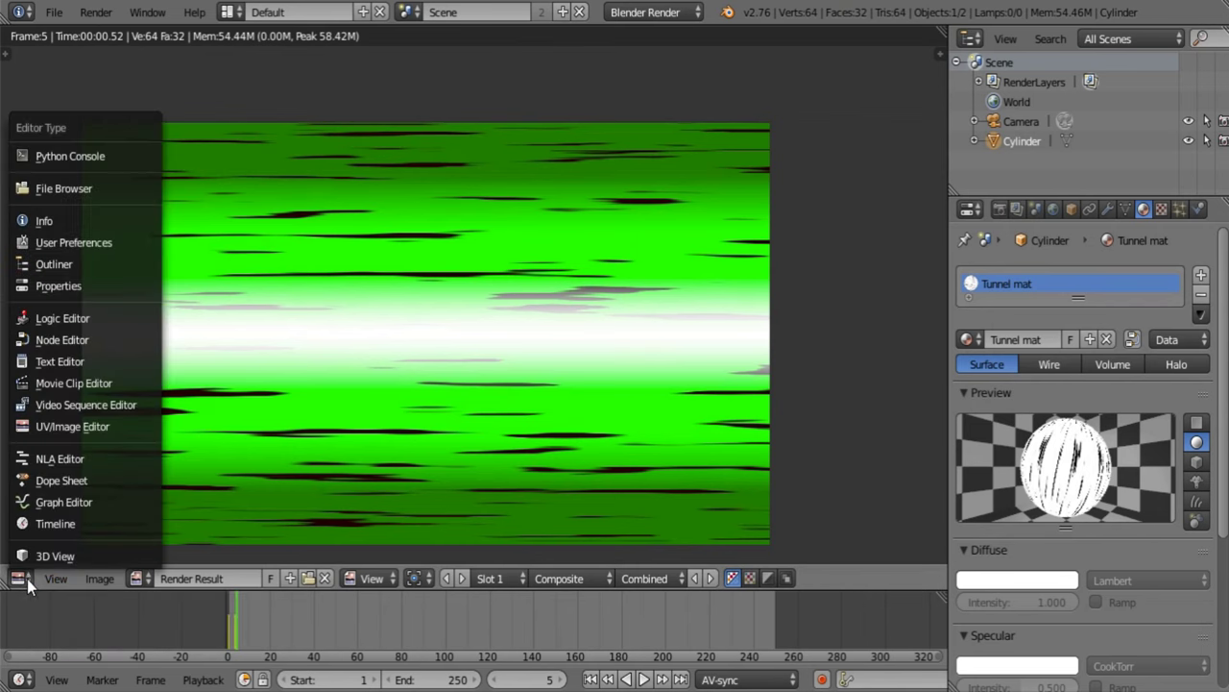
click(63, 340)
click(226, 578)
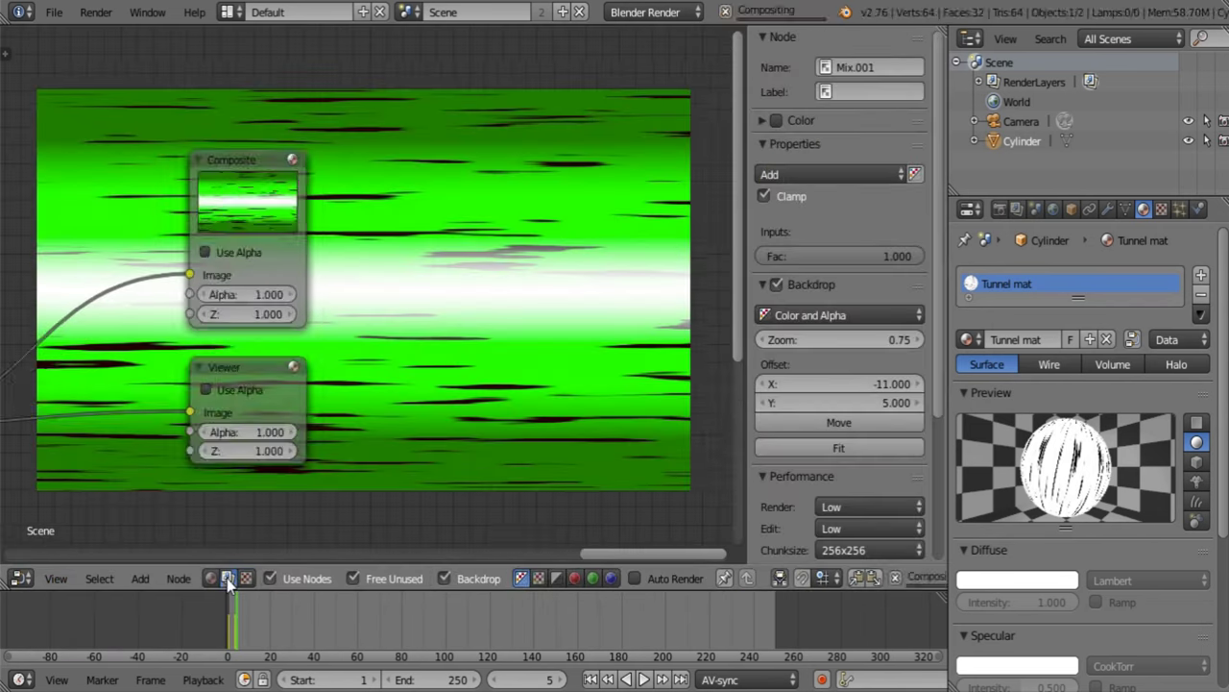
middle_drag(444, 313, 658, 291)
middle_drag(249, 323, 579, 320)
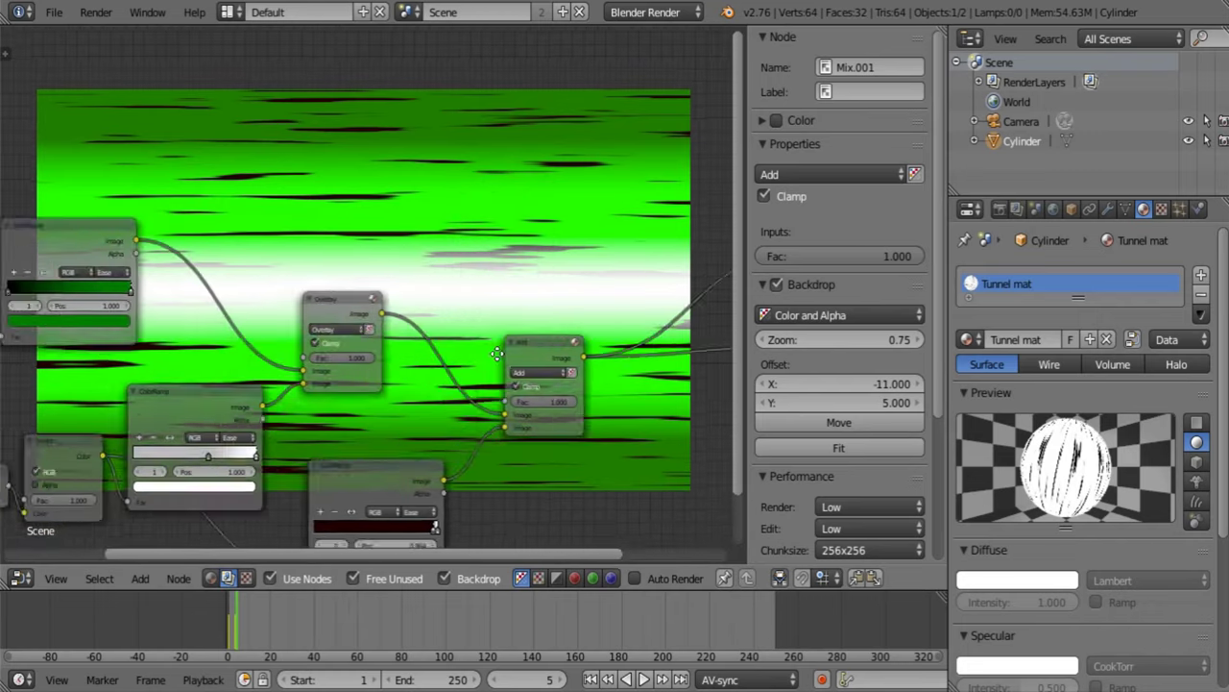
middle_drag(193, 344, 467, 389)
ctrl+scroll(466, 388, right, 5)
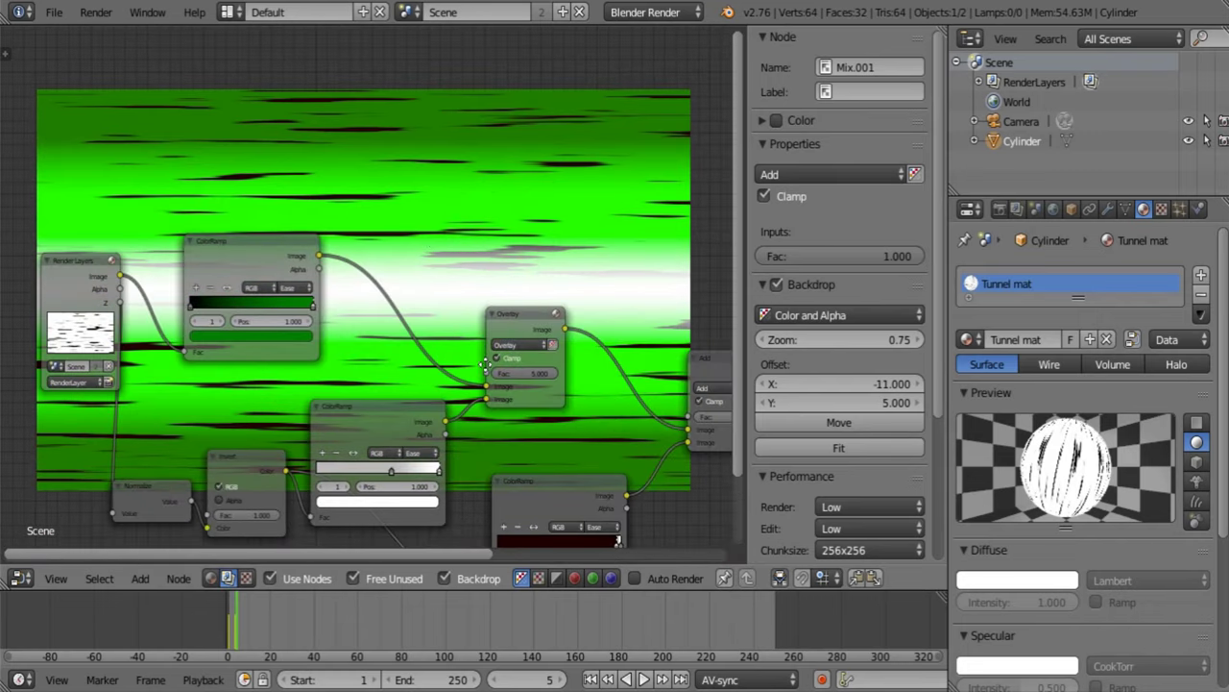
scroll(485, 365, up, 2)
click(417, 465)
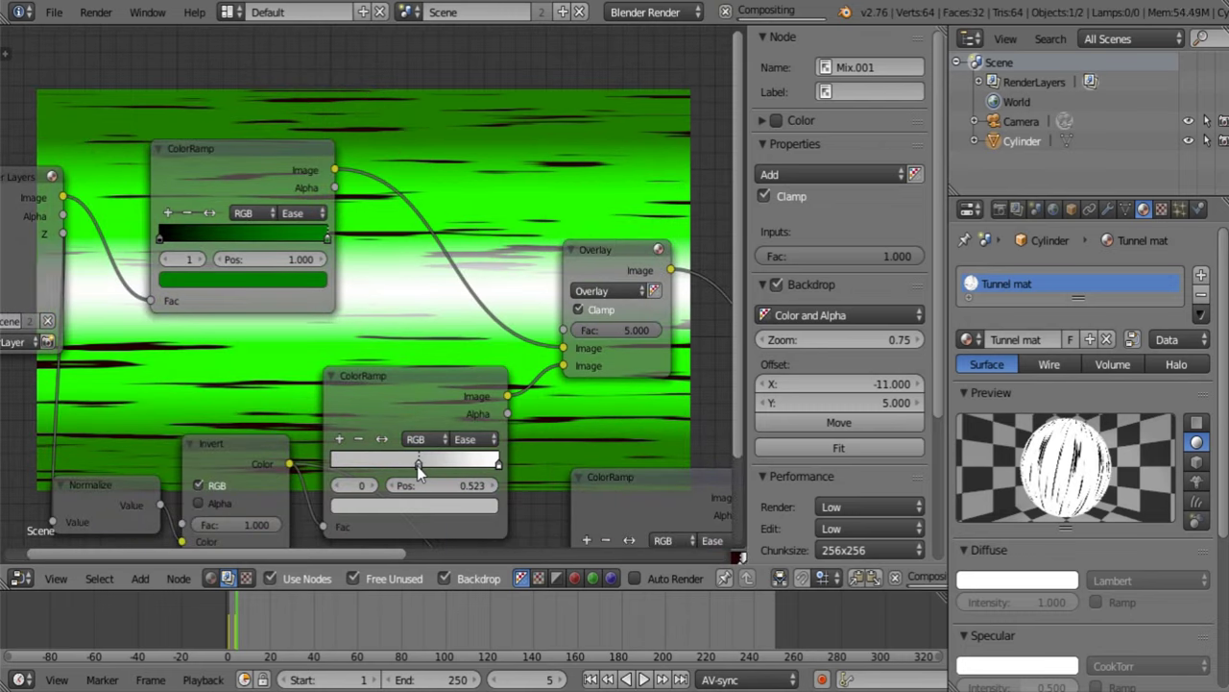
Set the Overlay node's factor to 2 and move the white stop of its ColorRamp to position 0.941.
click(623, 330)
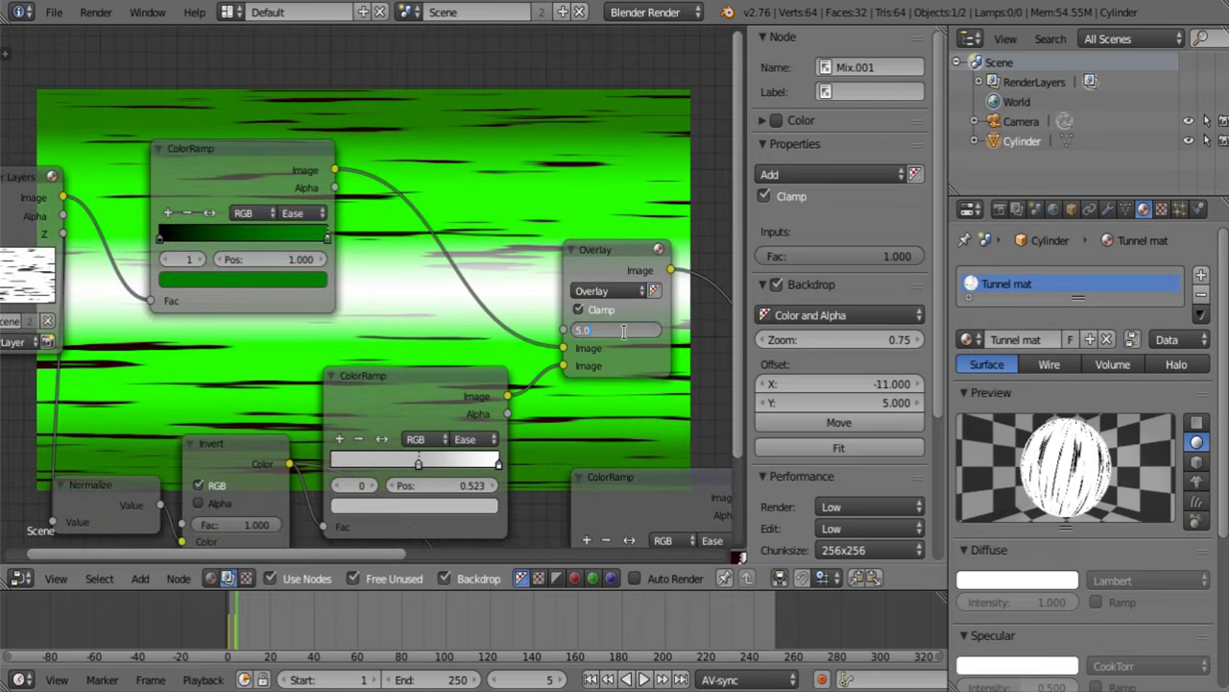
text(2)
key(Return)
click(497, 464)
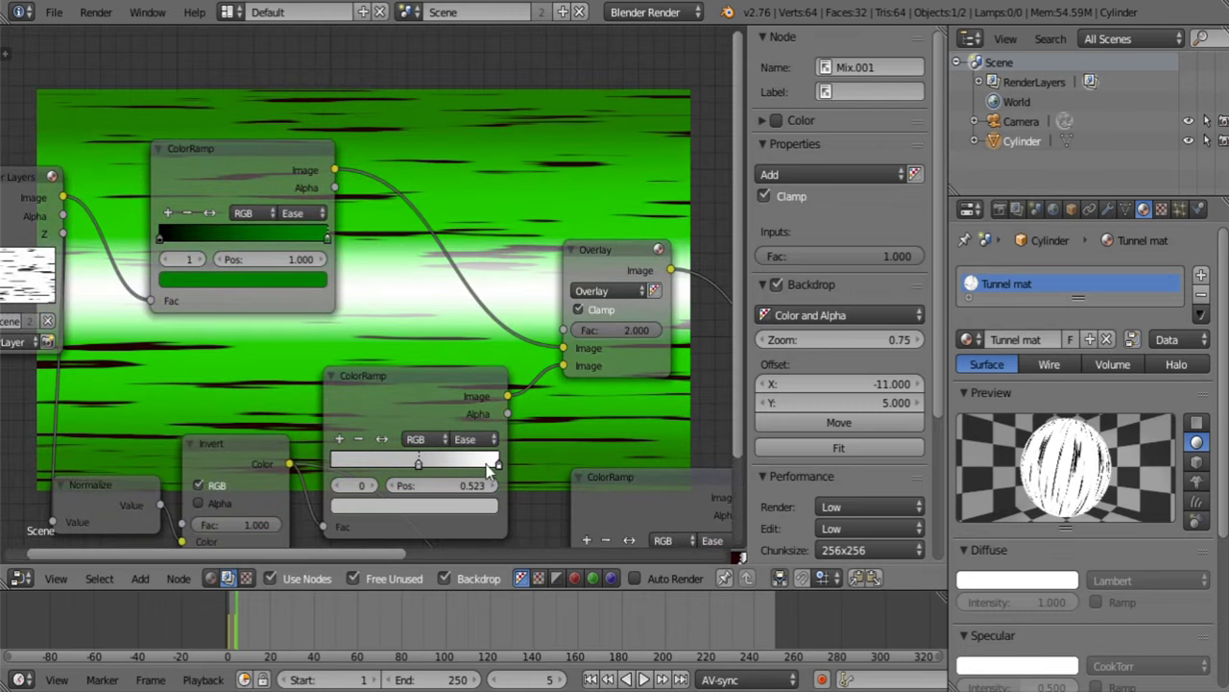
mouse_move(486, 464)
mouse_down()
mouse_move(466, 466)
mouse_move(483, 463)
mouse_up()
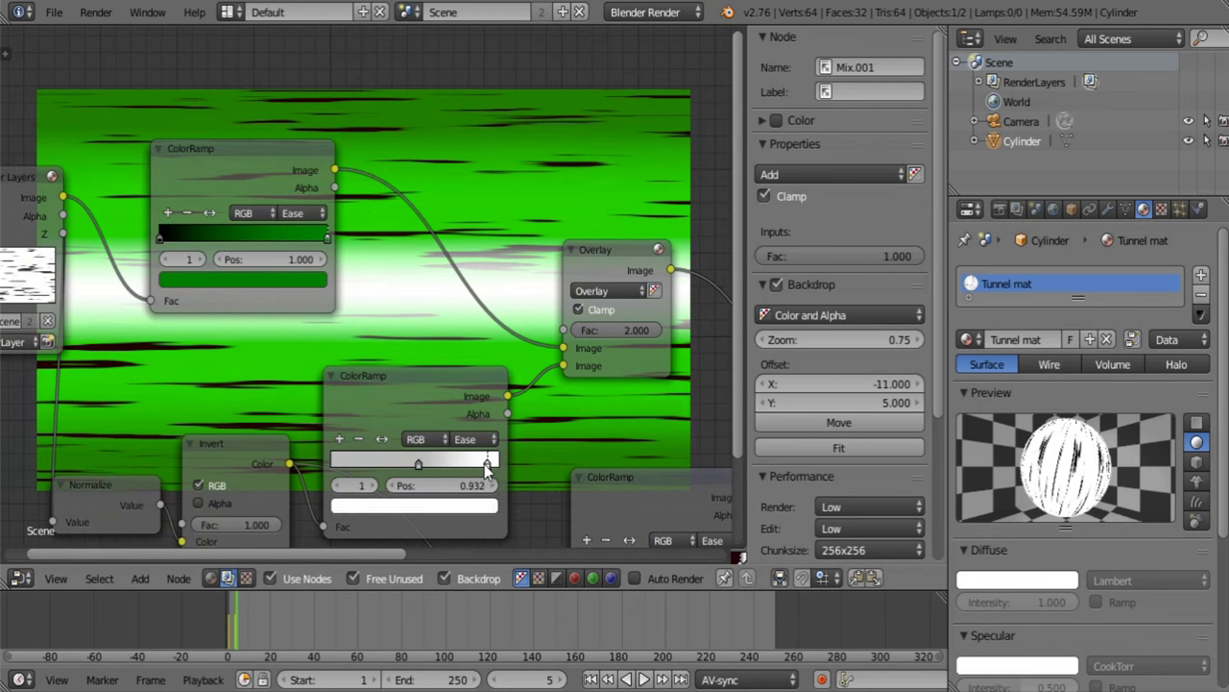
Set the Overlay node's factor to 3, then shift its ColorRamp's grey stop toward white and the white stop to 1.000.
click(606, 329)
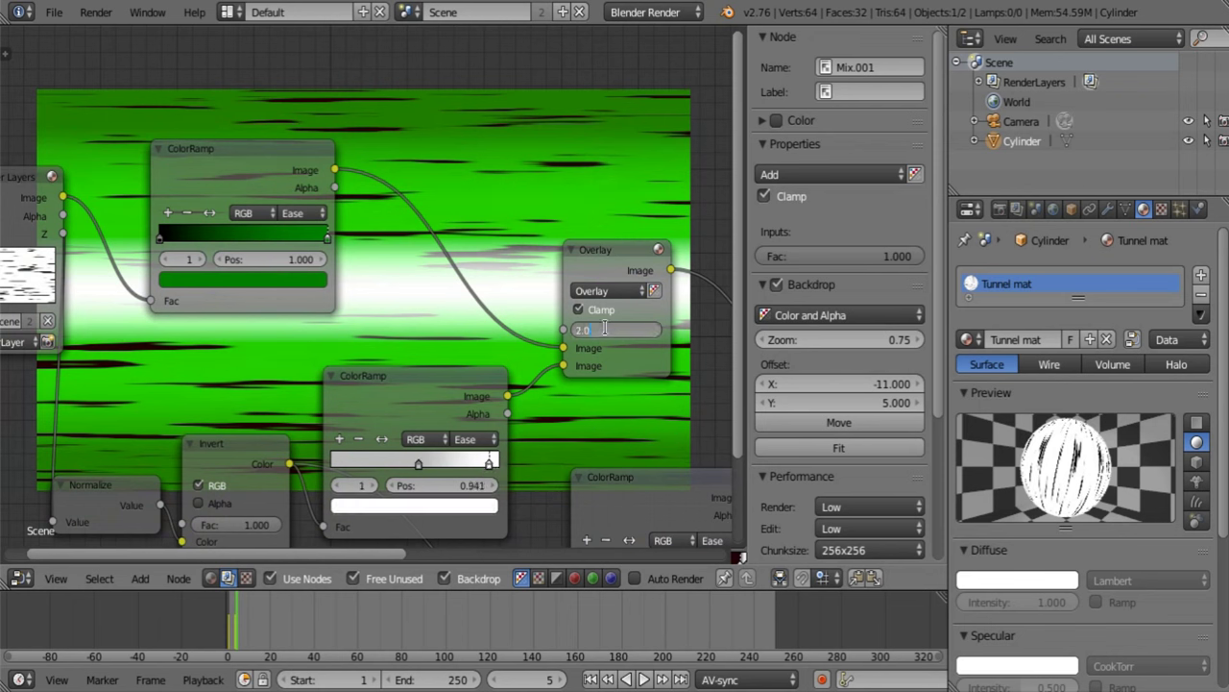
text(3)
key(Return)
drag(417, 464, 535, 470)
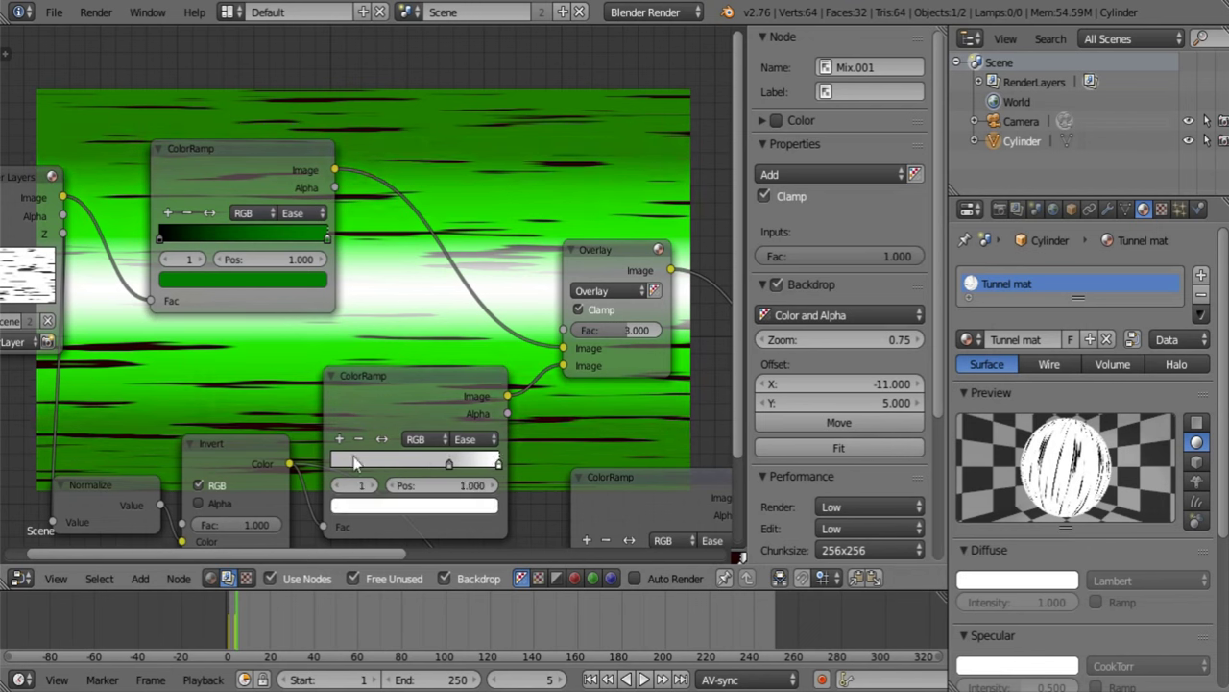
Change the interpolation of the ColorRamp feeding the Add node to B-Spline.
middle_drag(560, 411, 296, 402)
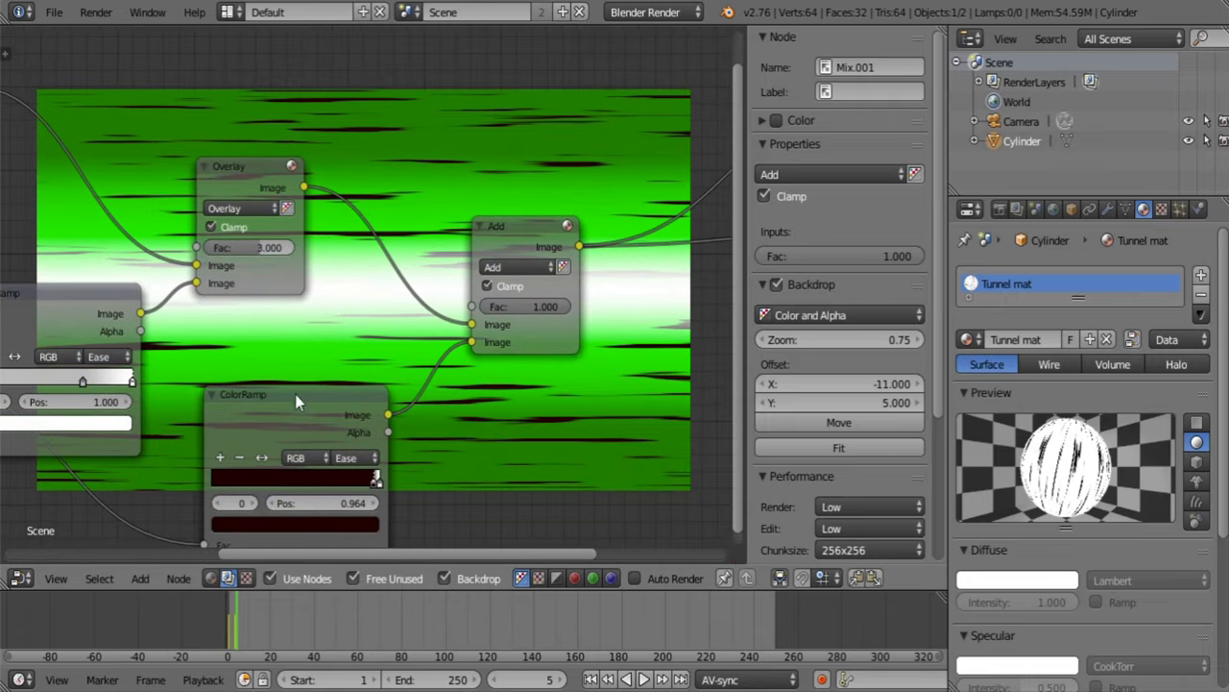
click(351, 458)
click(350, 384)
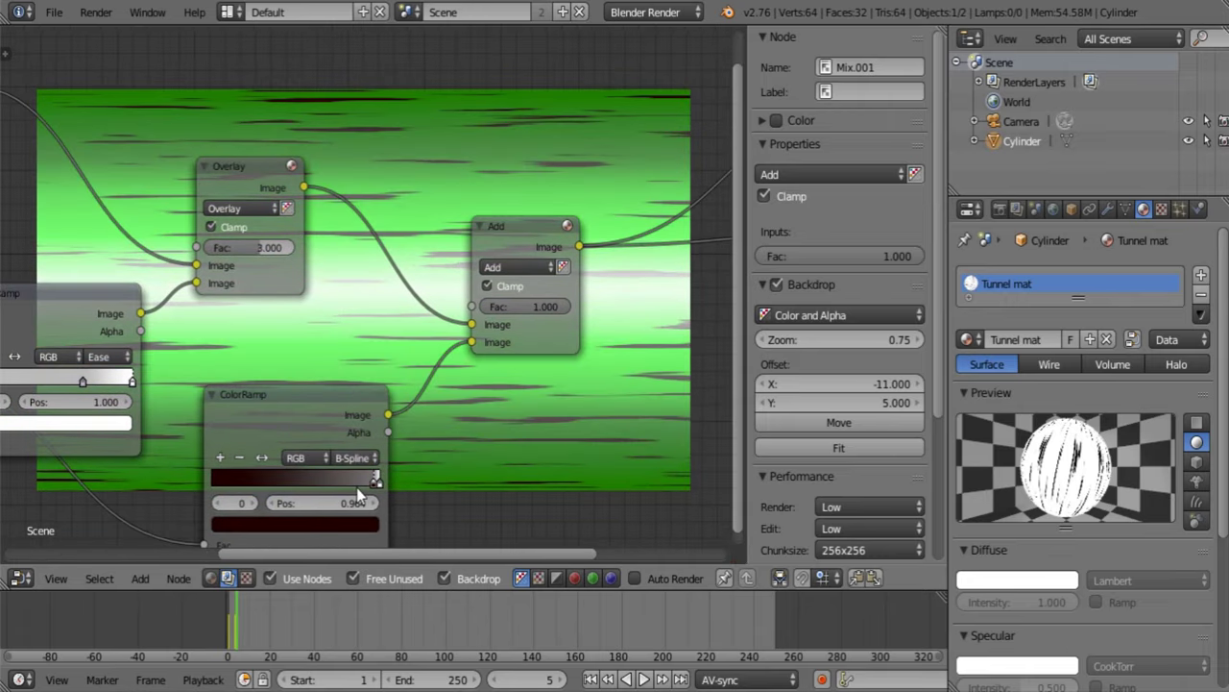
In the ColorRamp feeding the Add node, set the dark red stop to black and move it to position 0.785.
drag(365, 482, 361, 490)
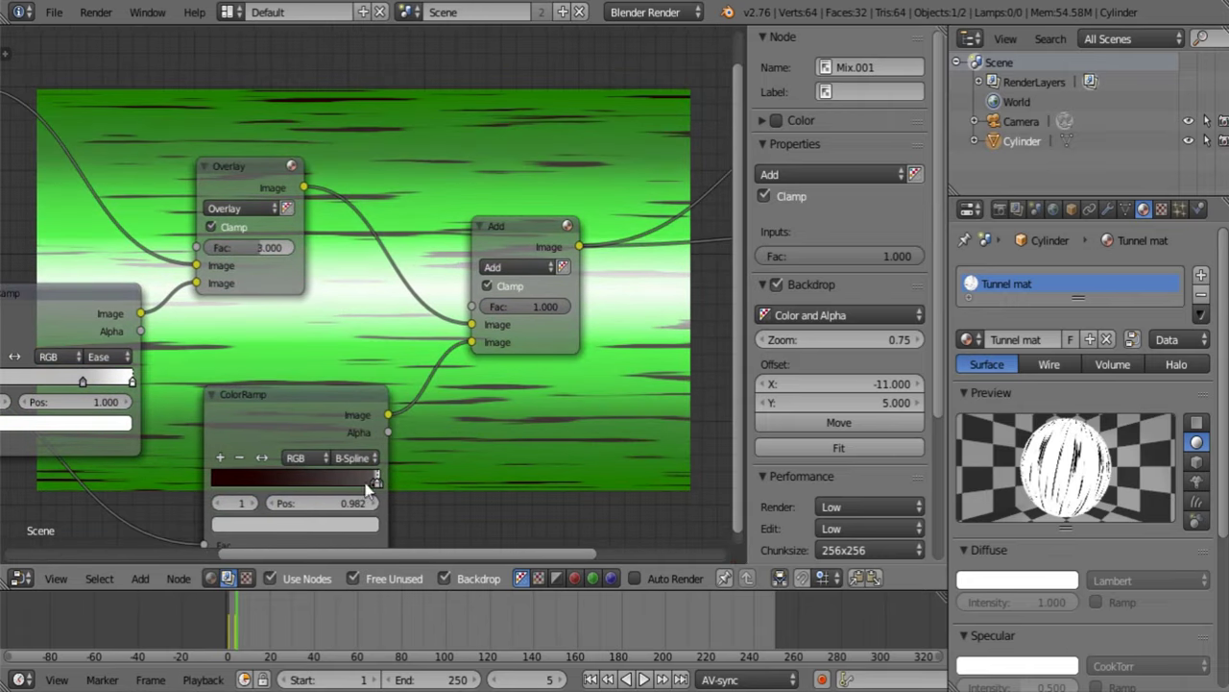
click(317, 523)
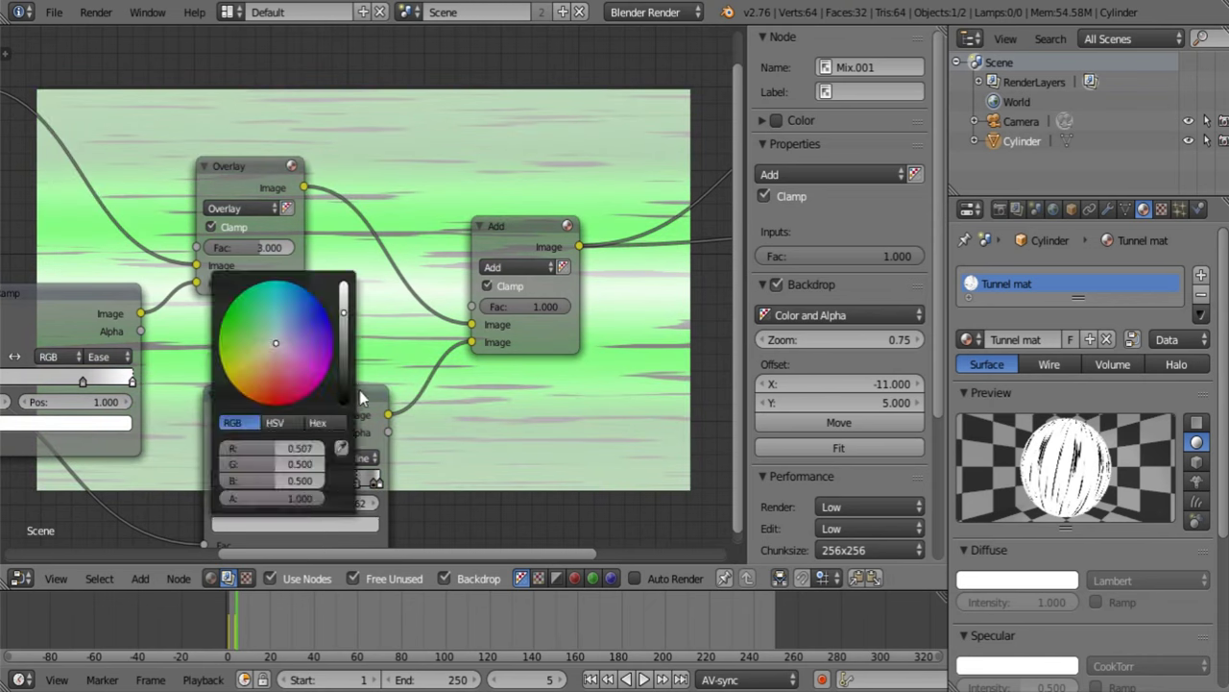
drag(346, 363, 343, 403)
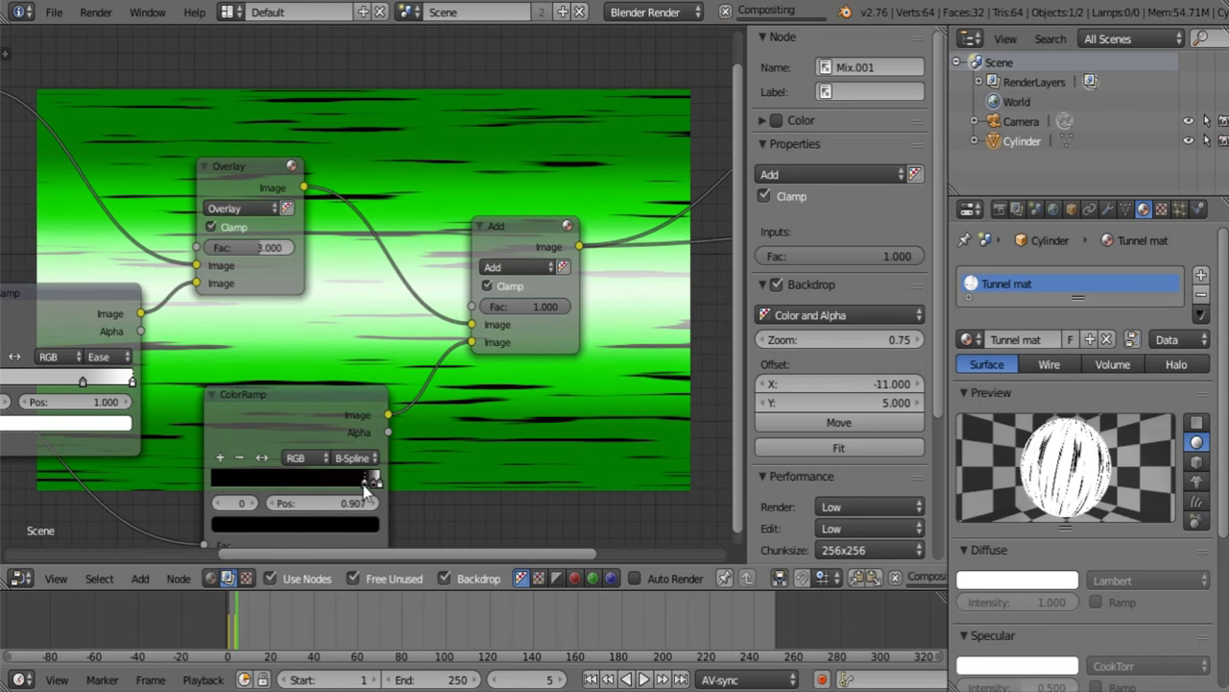
drag(356, 483, 343, 487)
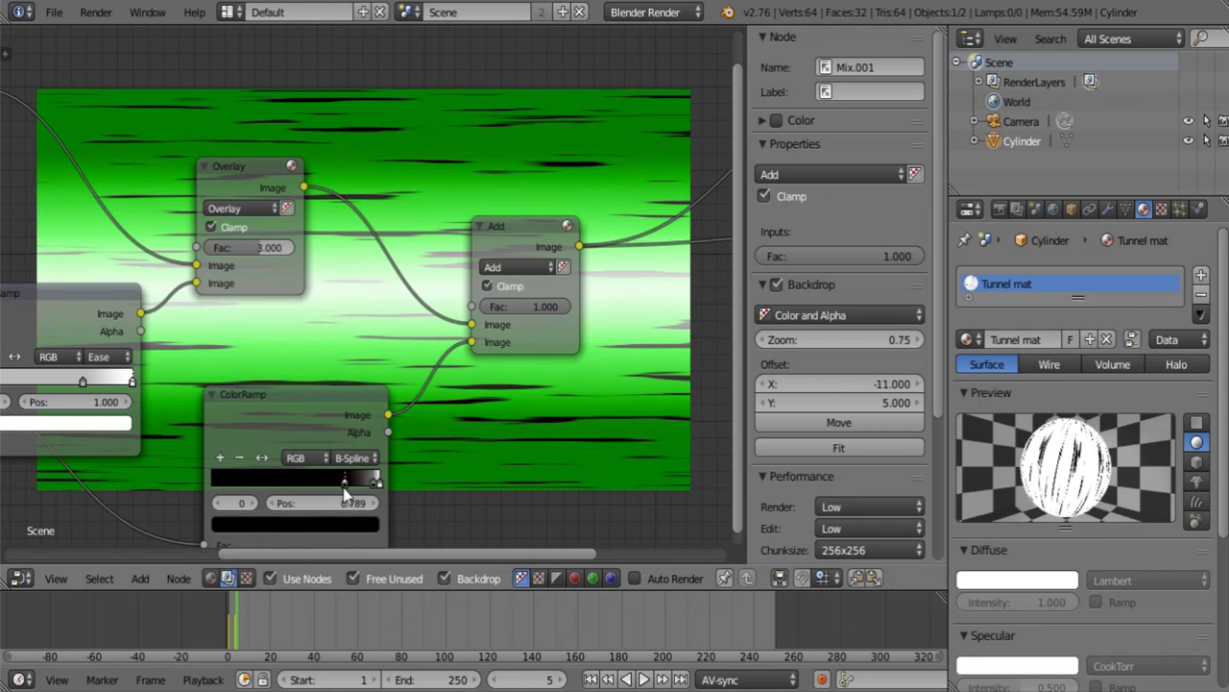
middle_drag(561, 364, 219, 388)
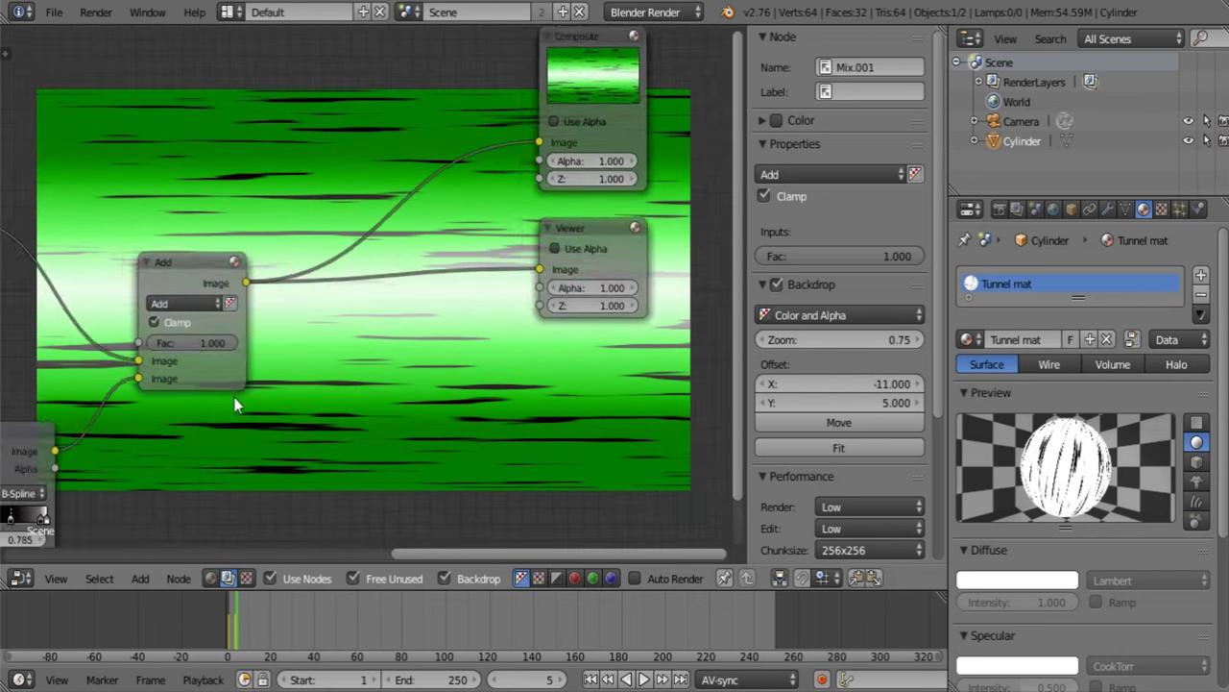
scroll(236, 403, down, 2)
middle_drag(445, 310, 414, 363)
middle_drag(298, 336, 277, 175)
middle_drag(315, 298, 280, 213)
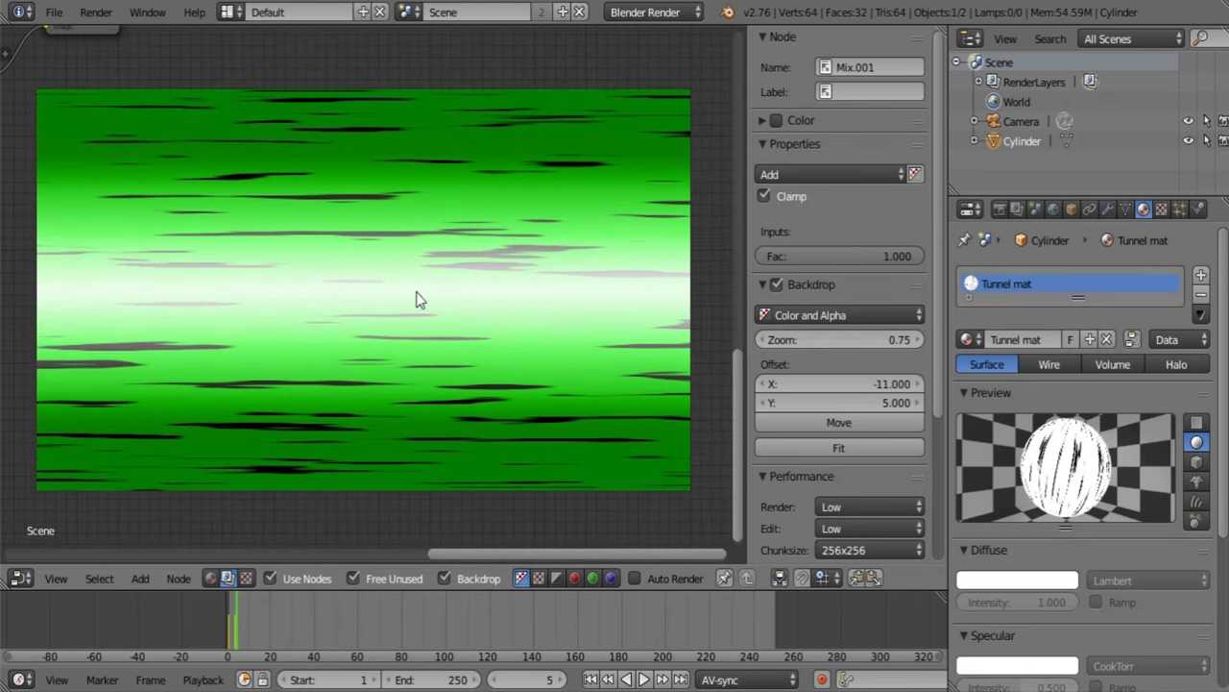
Return to the 3D view and draw a render border just inside the camera frame.
click(19, 577)
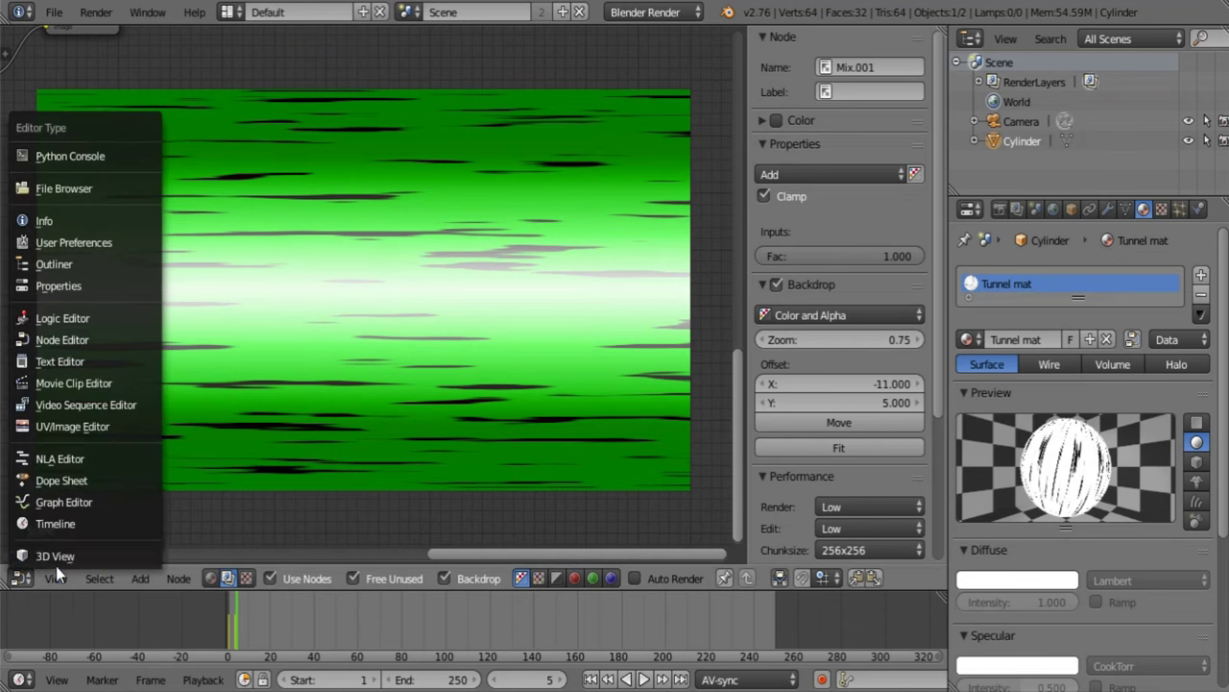
click(56, 555)
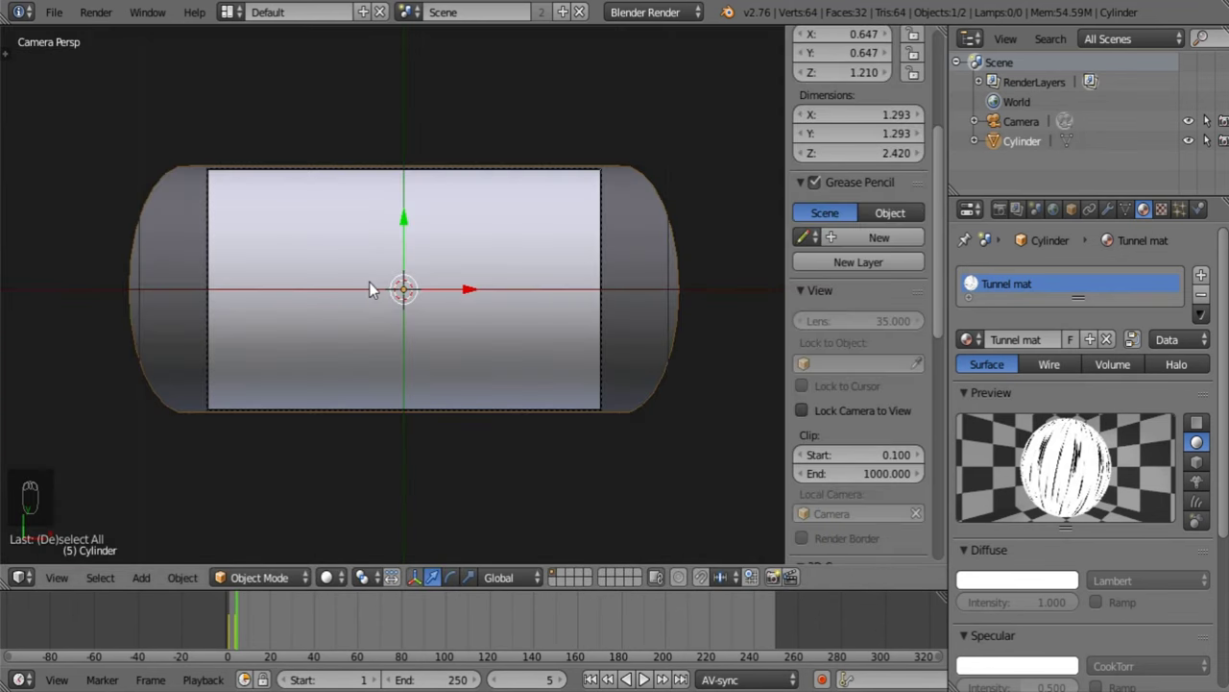
key(ctrl+b)
drag(232, 186, 591, 409)
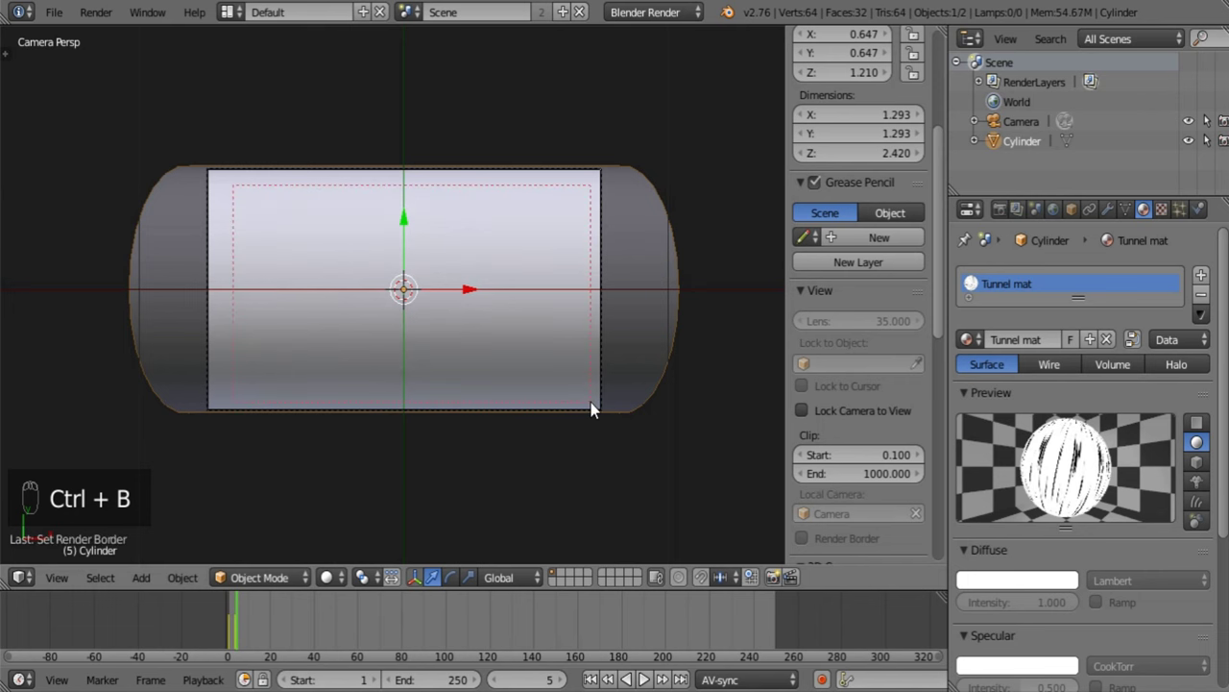
Switch the viewport shading to Rendered.
click(326, 577)
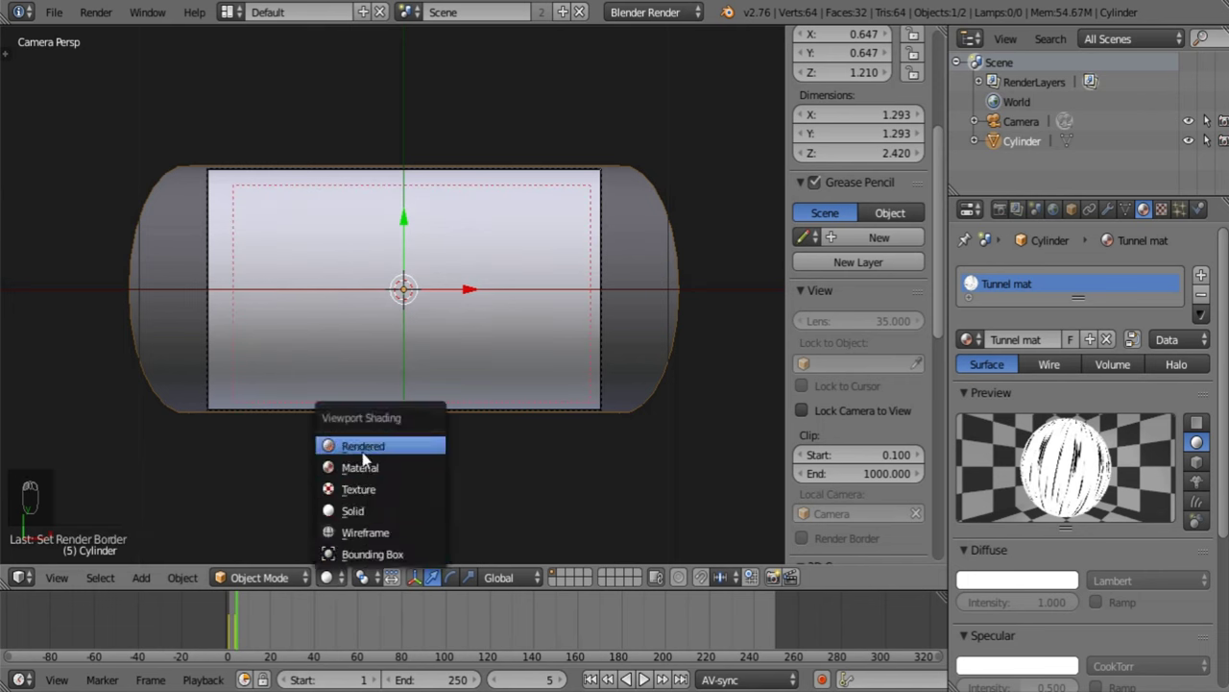
click(54, 12)
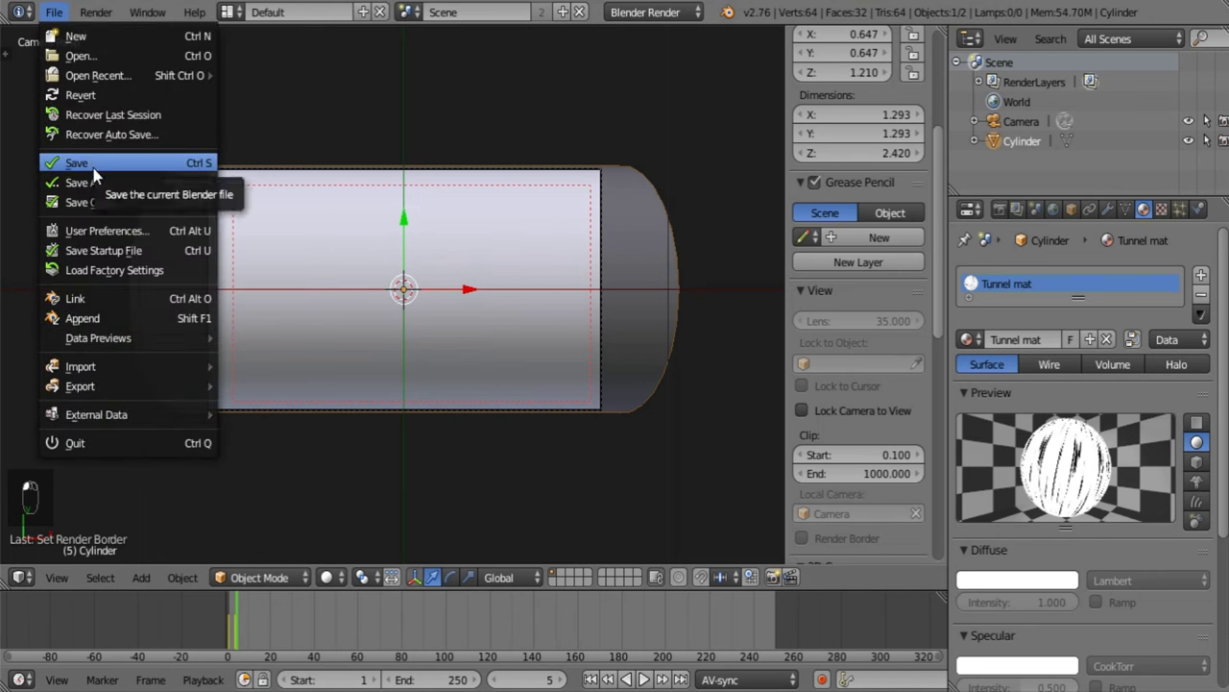
click(327, 577)
click(366, 440)
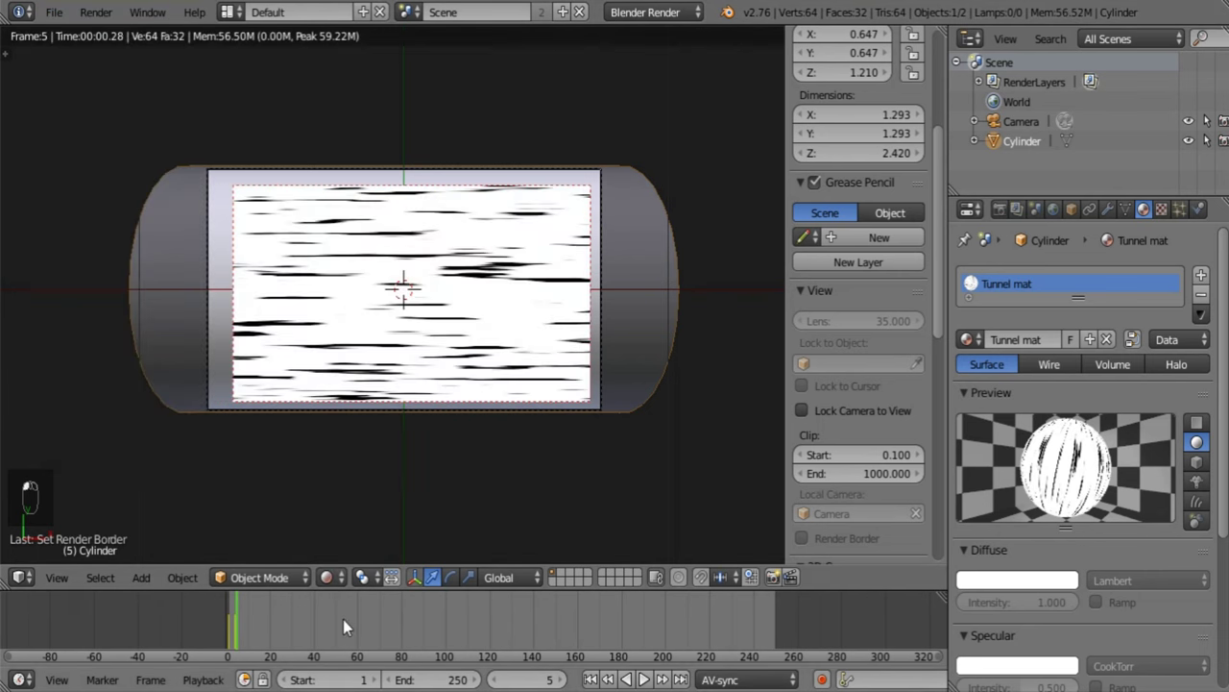
Jump to frame 131, step forward frame by frame to 139 to check the streak motion, and return to frame 1.
drag(342, 619, 513, 633)
key(Right)
key(Right)
key(Right)
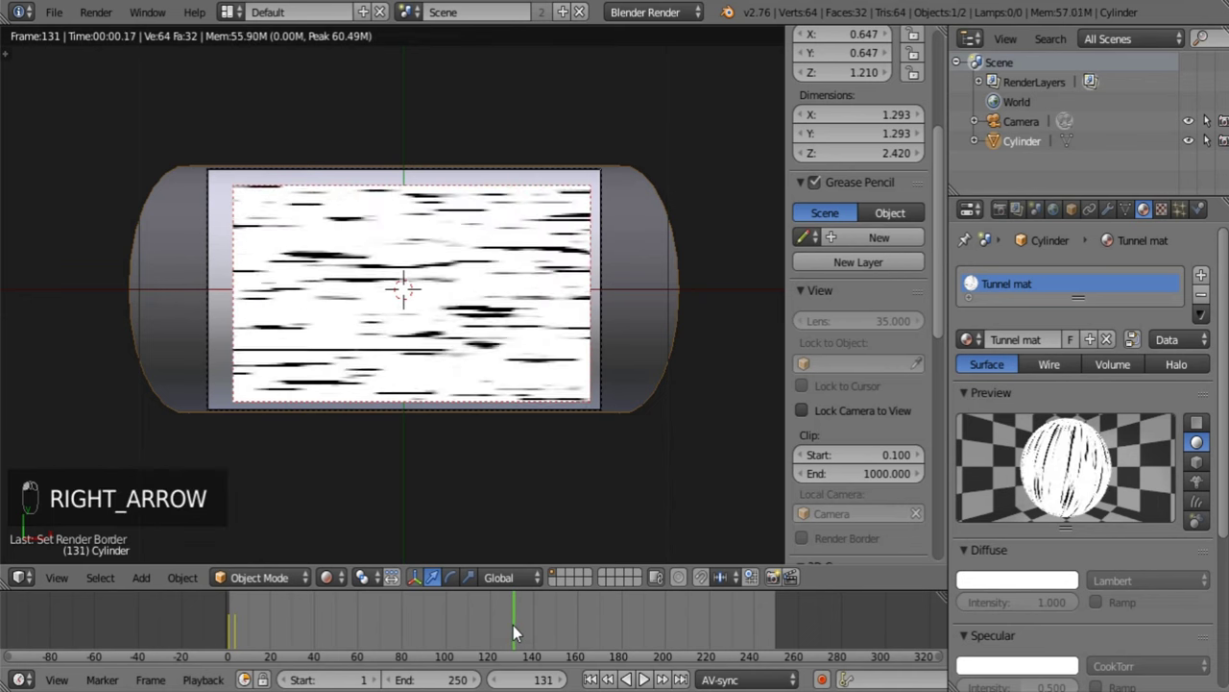
key(Right)
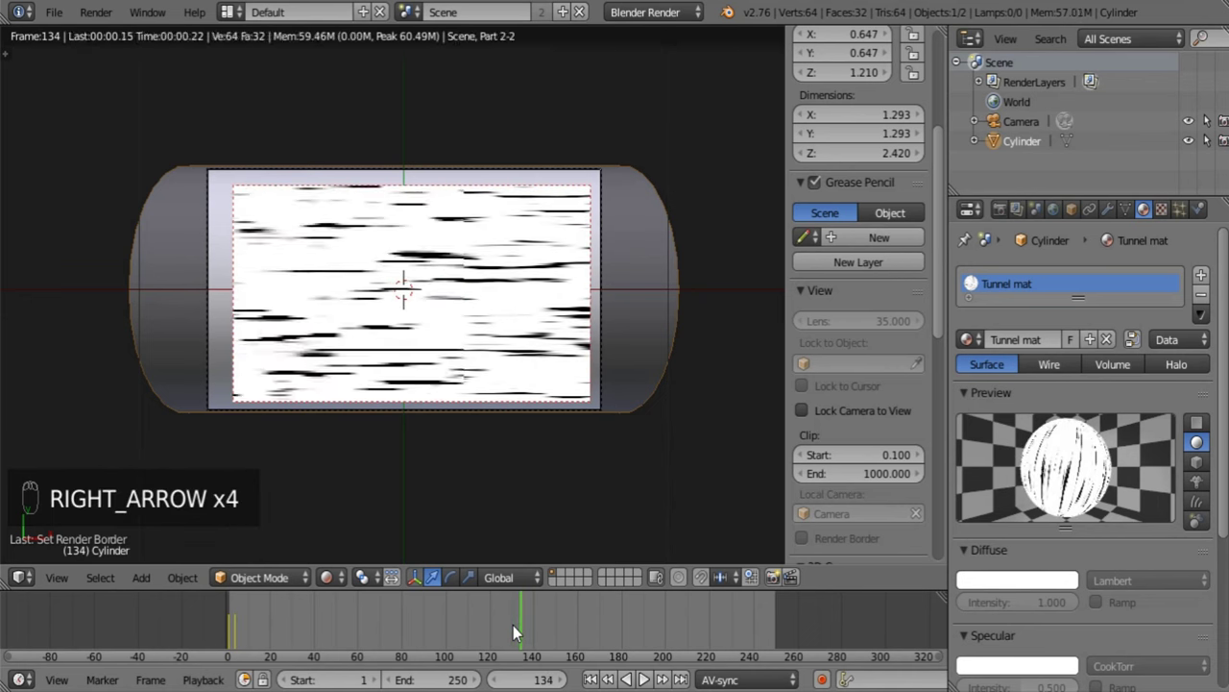
key(Right)
key(Right)
key(Right)
key(Right)
key(Right)
key(Right)
key(Right)
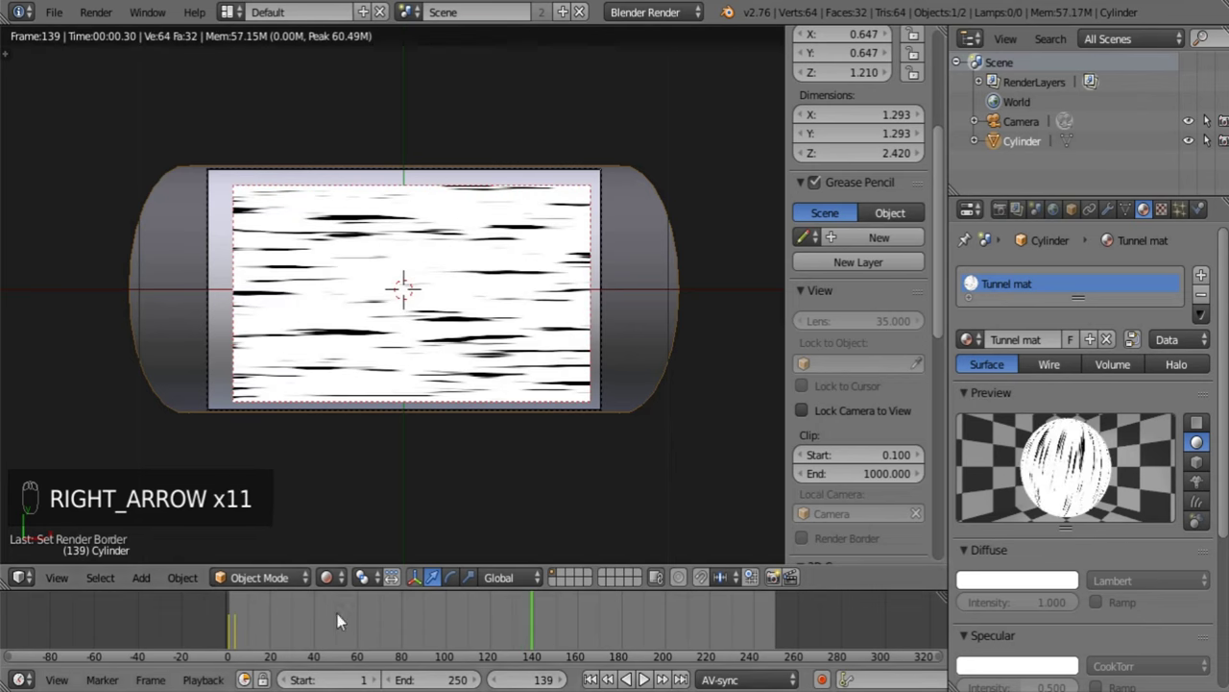
click(227, 607)
key(Right)
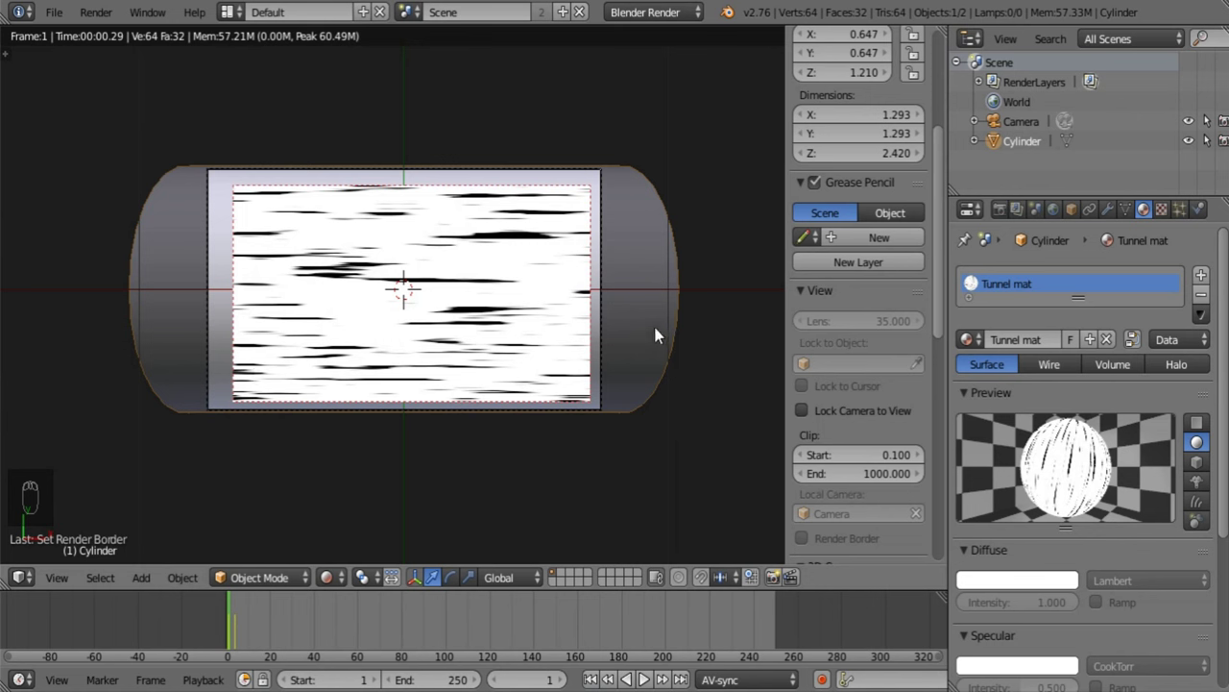
Rotate the cylinder about 27° around the view axis and scale it by about 1.6 on its local X and Y only.
key(r)
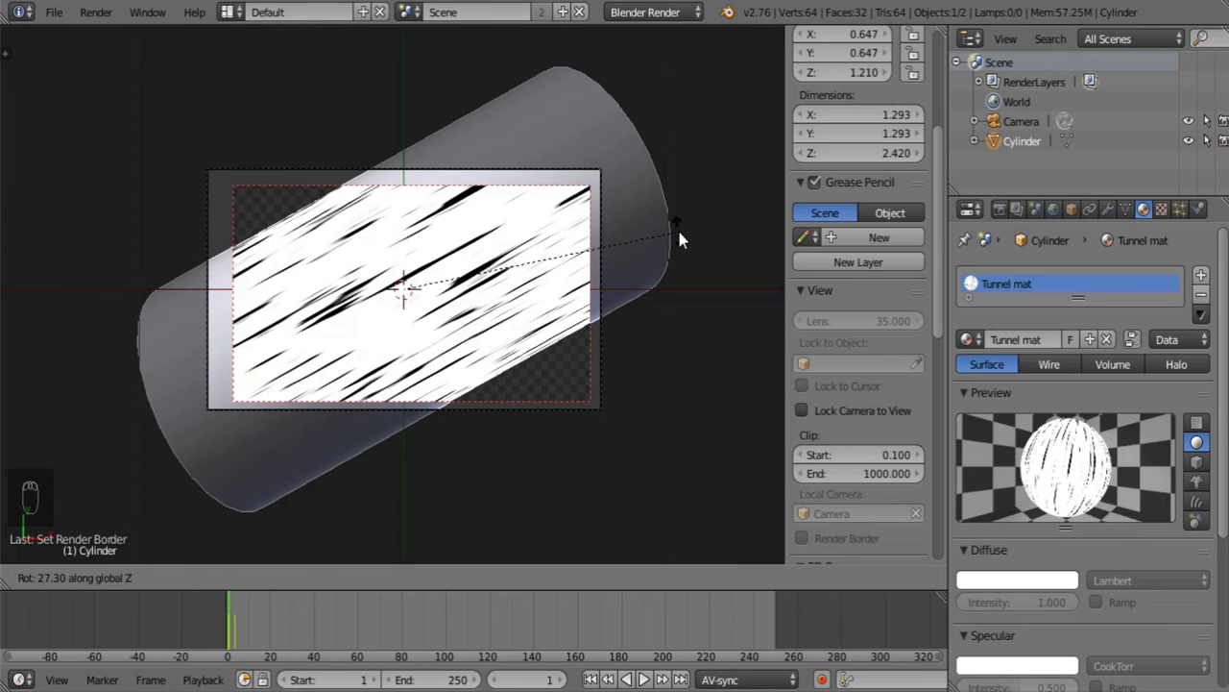
click(678, 227)
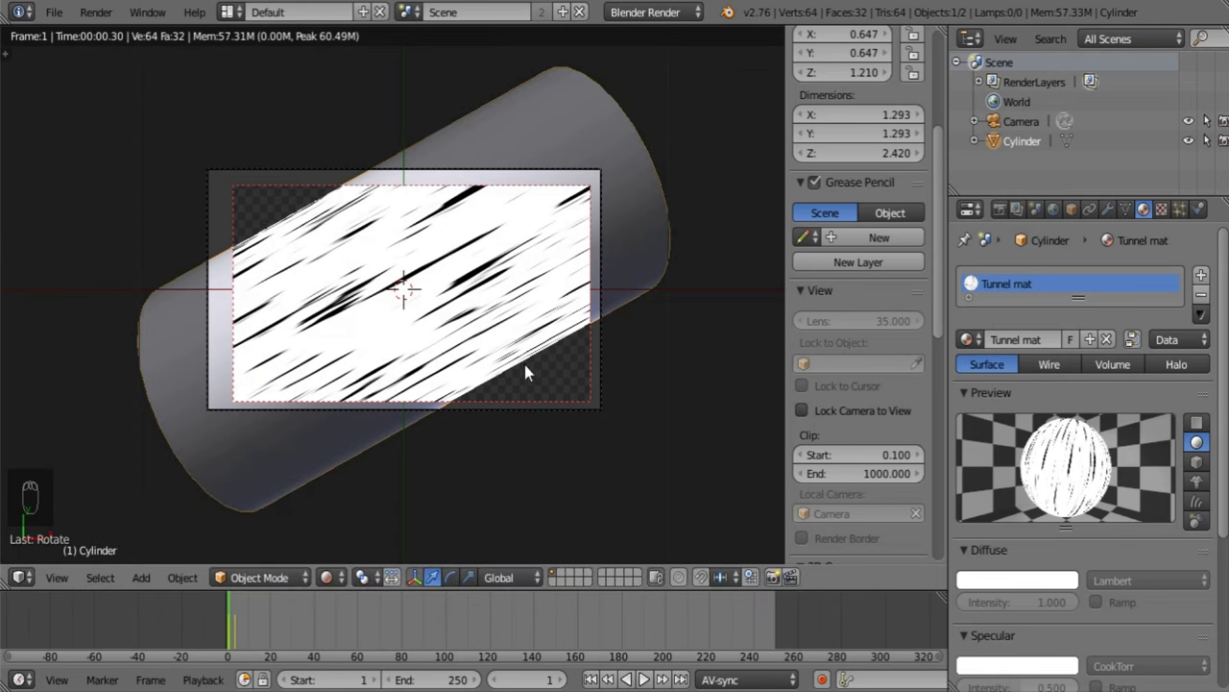
key(s)
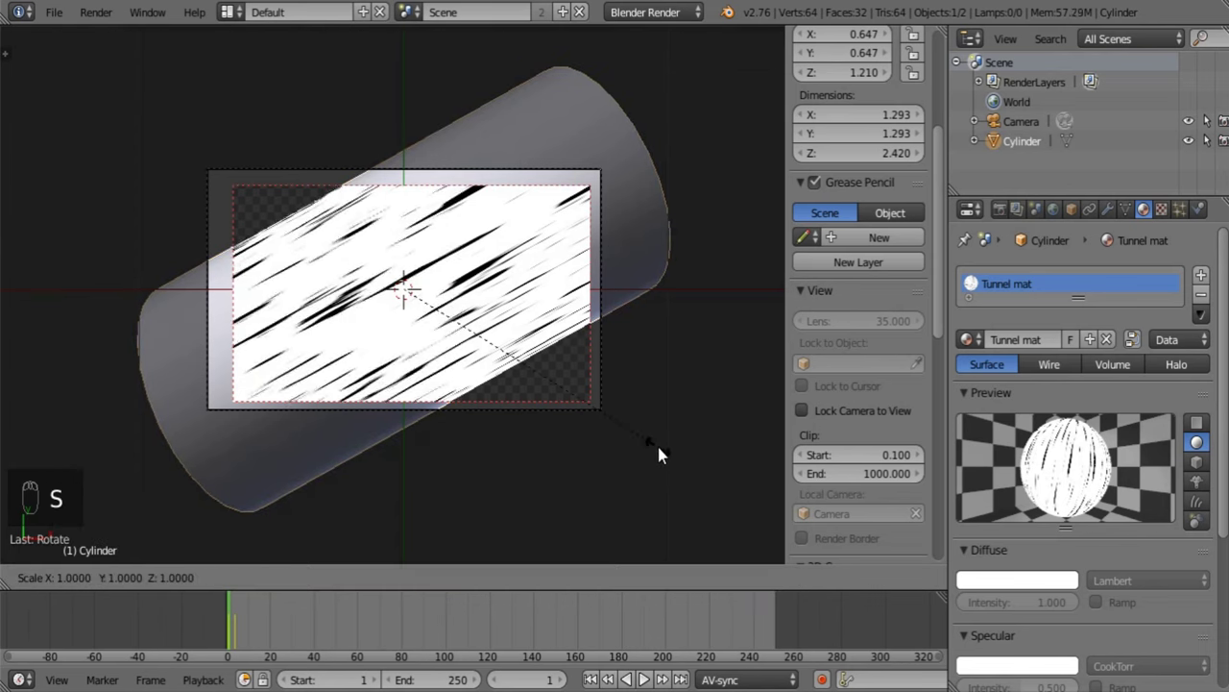
key(shift+z)
key(shift+z)
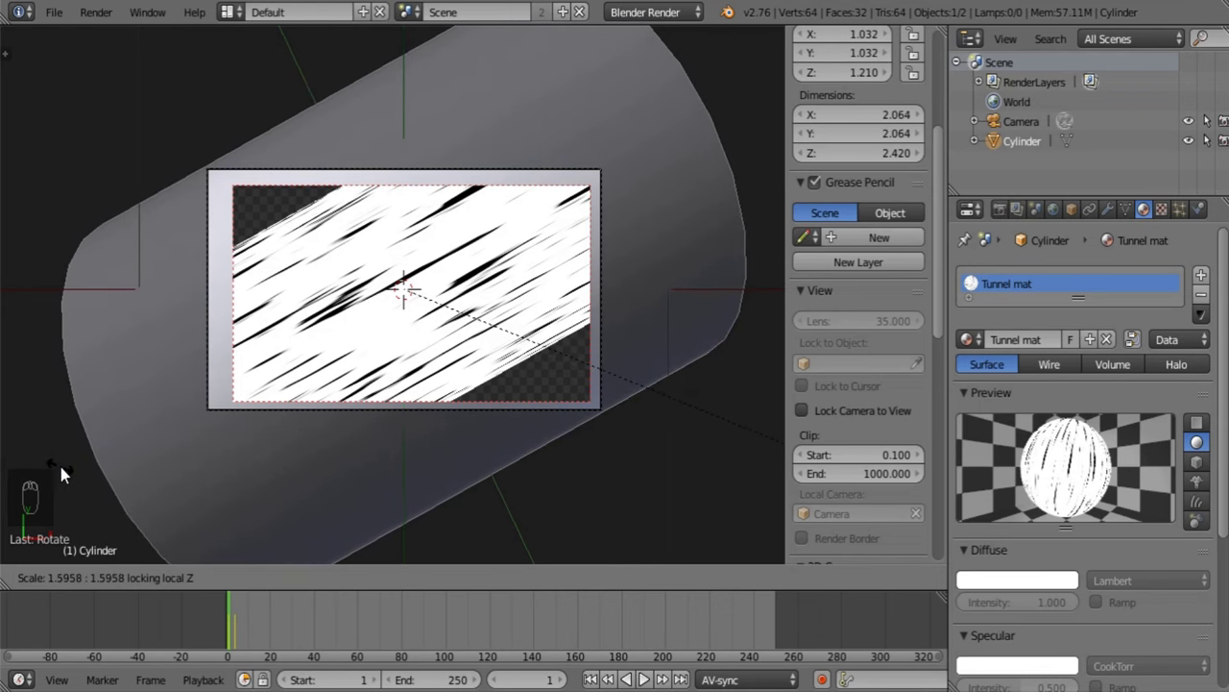
click(62, 462)
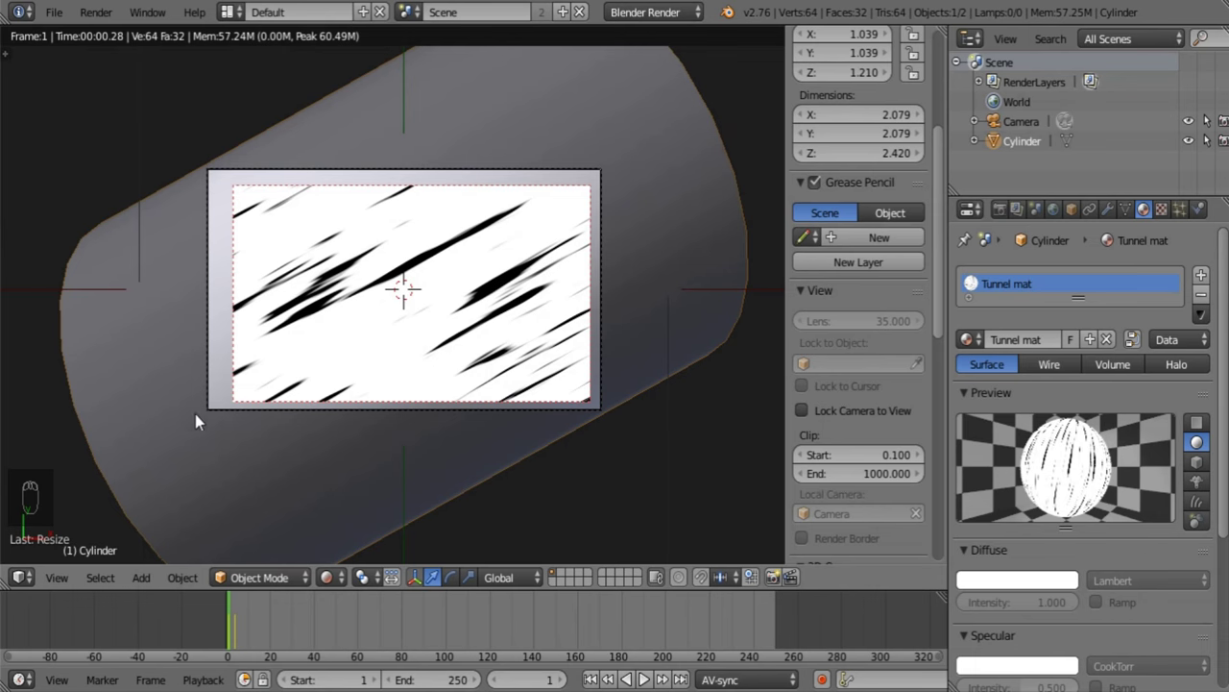
Switch back to the compositing nodes and render frame 1 with the tilted cylinder.
click(20, 576)
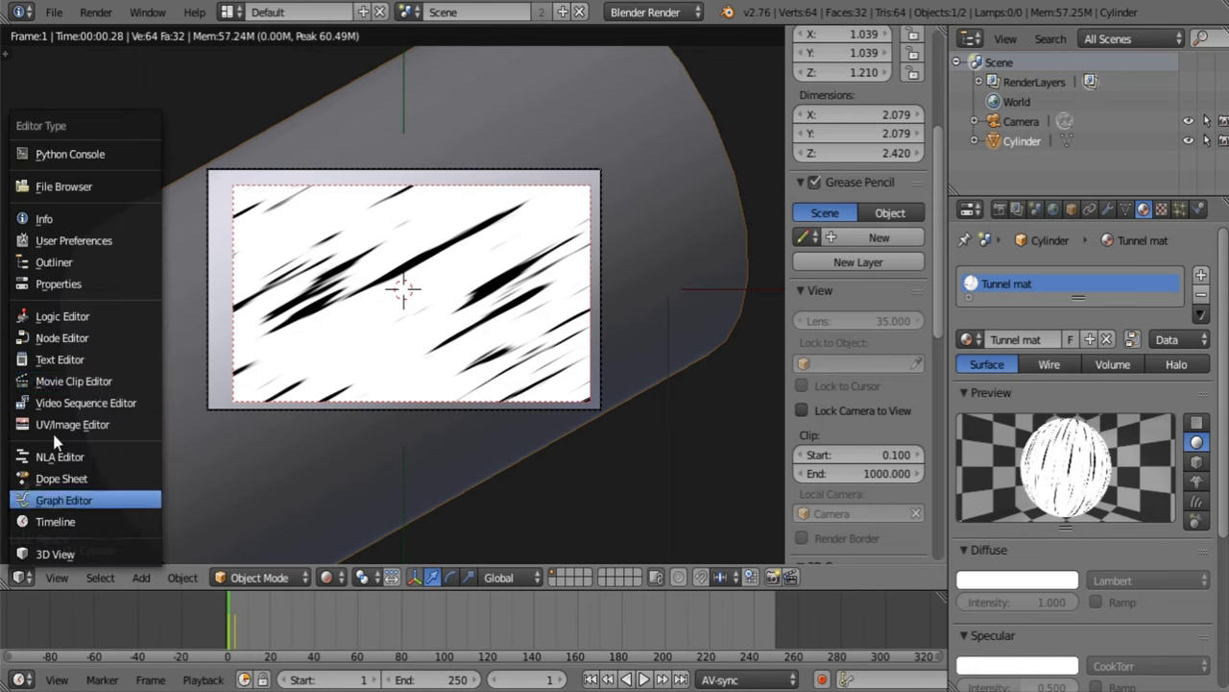
click(75, 334)
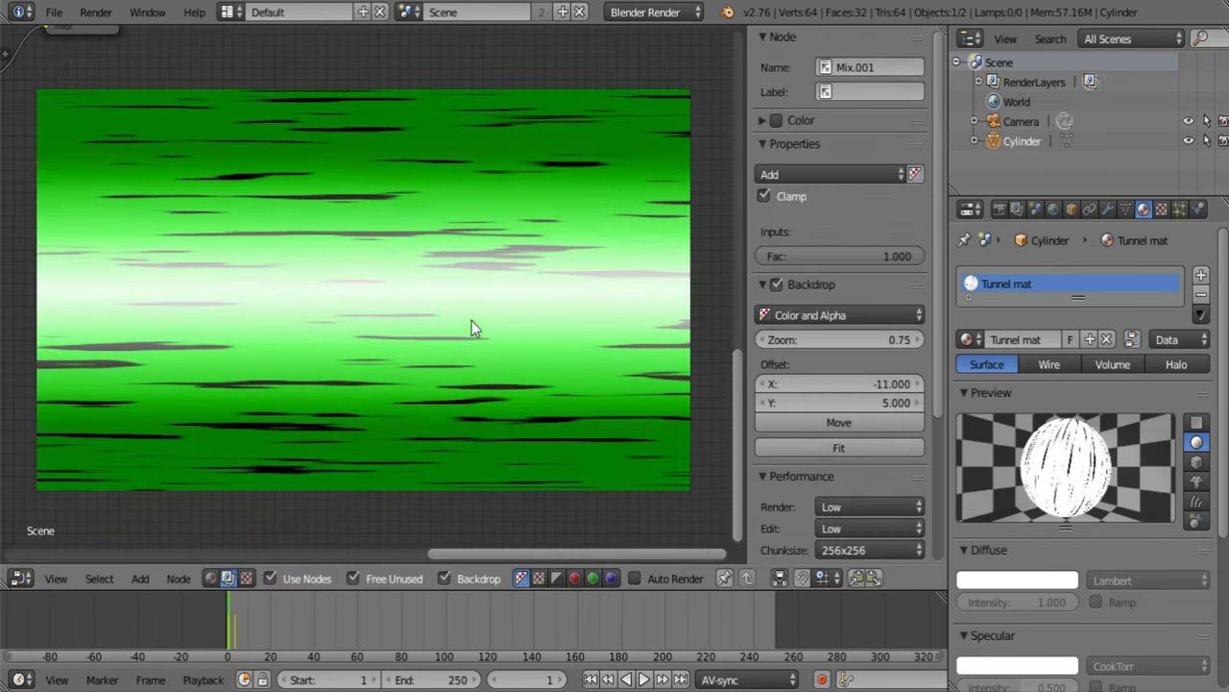
key(F12)
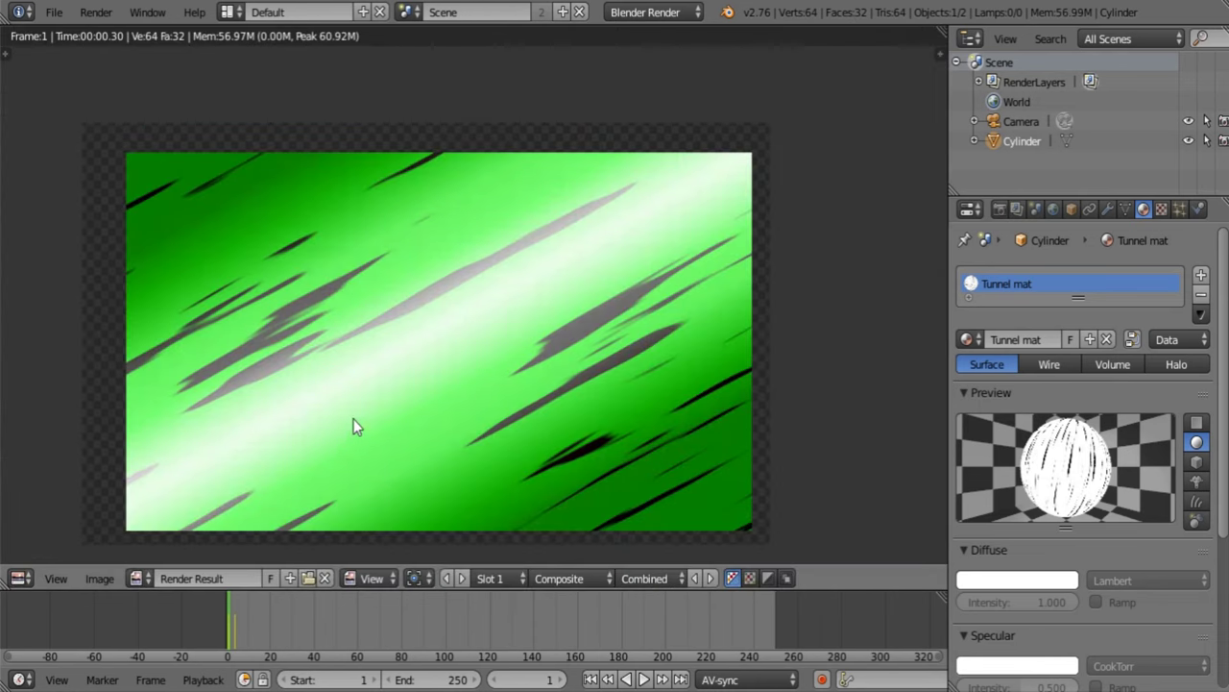
middle_drag(354, 425, 330, 345)
Return to the node editor and show the Cylinder move texture nodes.
click(21, 578)
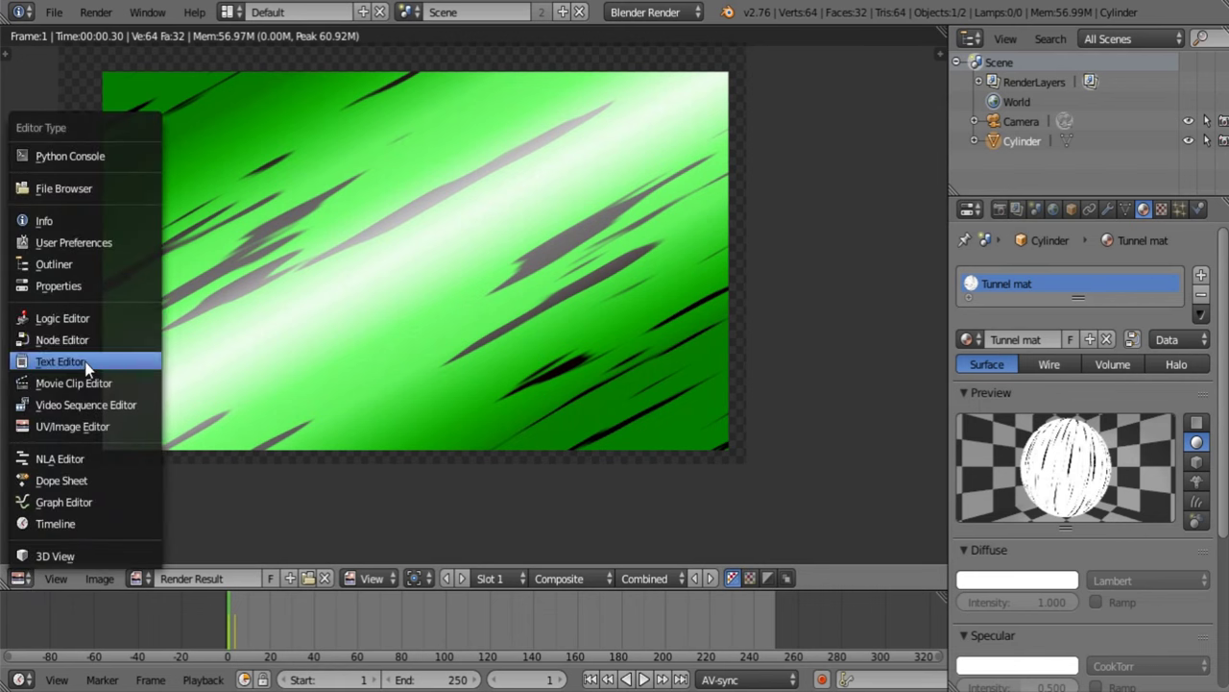
key(Escape)
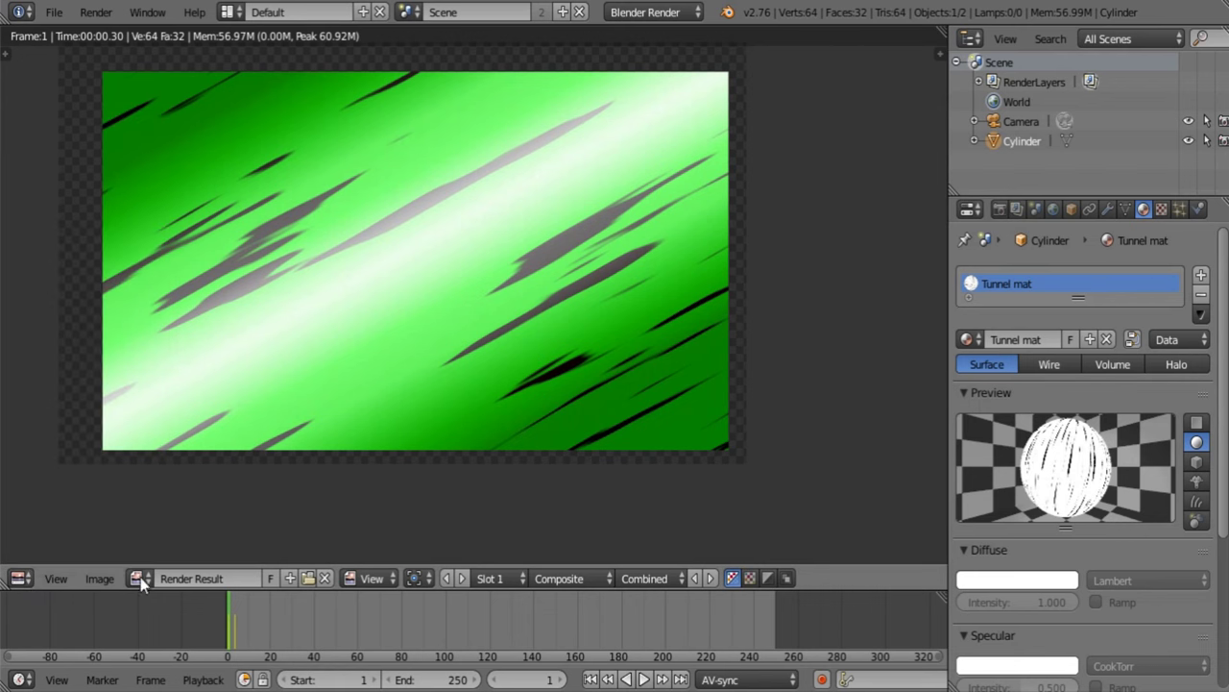
click(22, 578)
click(58, 339)
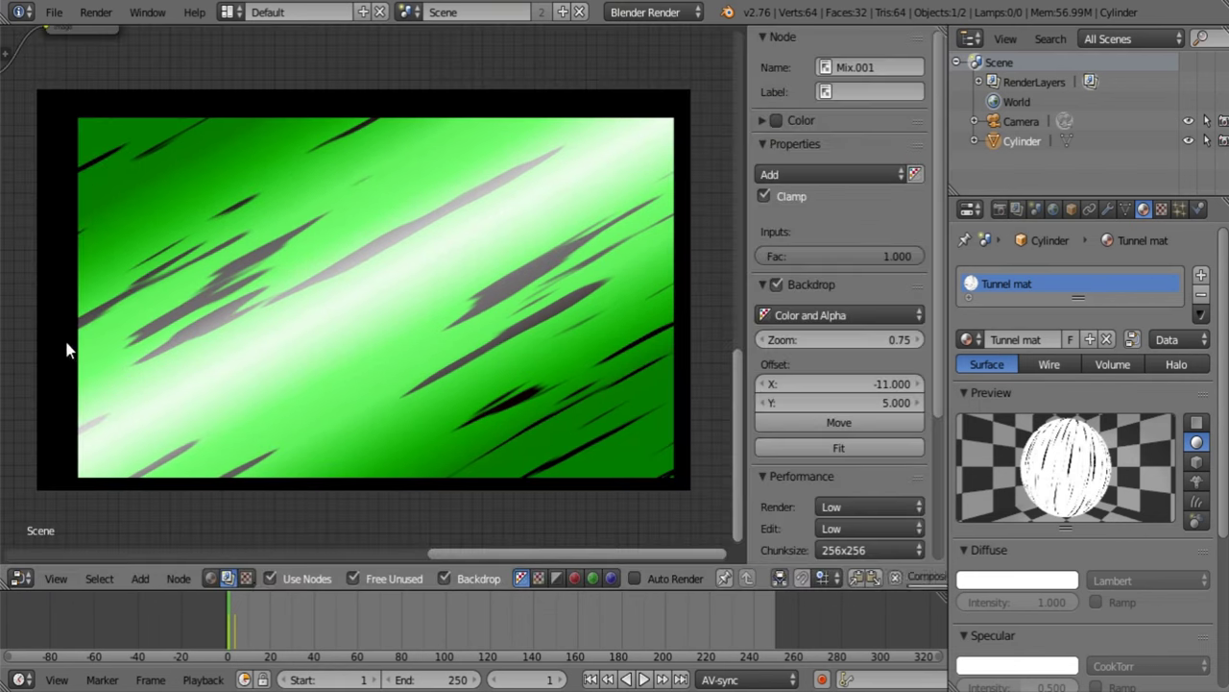
click(246, 578)
Set the Scale node before the texture output to X 40 and Y 0.8, and render the frame again.
middle_drag(343, 275, 478, 419)
scroll(479, 419, down, 5)
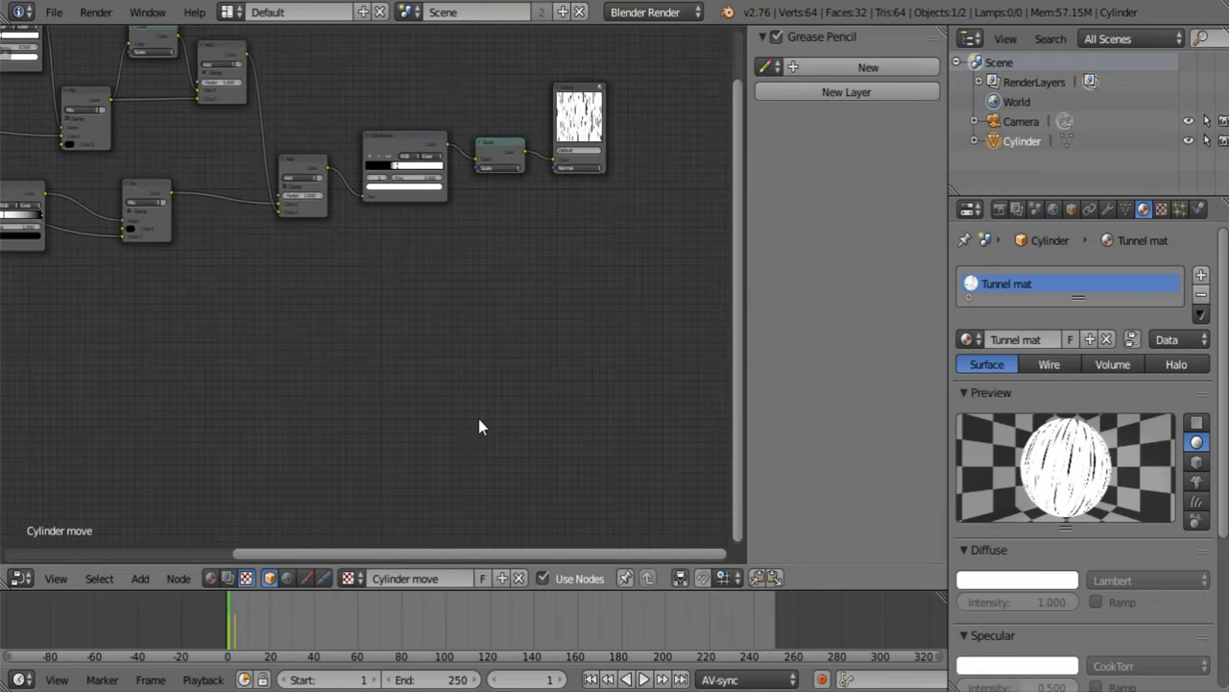
middle_drag(497, 278, 447, 410)
scroll(447, 412, up, 8)
middle_drag(602, 329, 580, 328)
scroll(580, 328, up, 2)
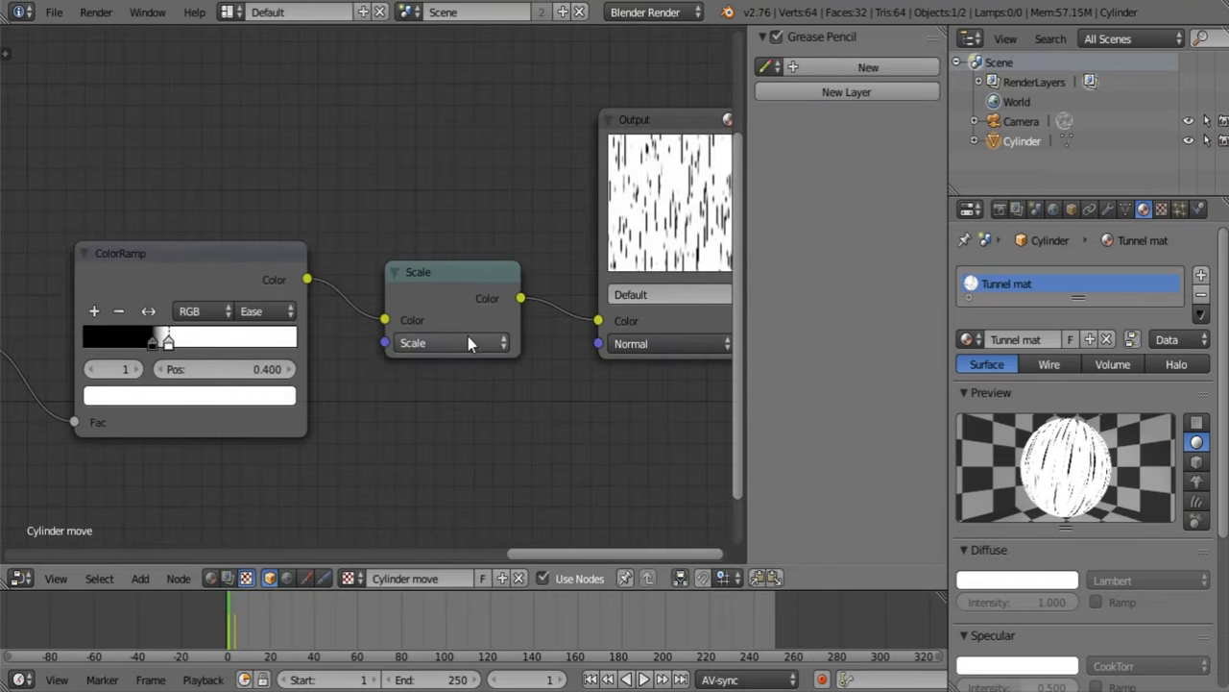
click(467, 343)
click(448, 370)
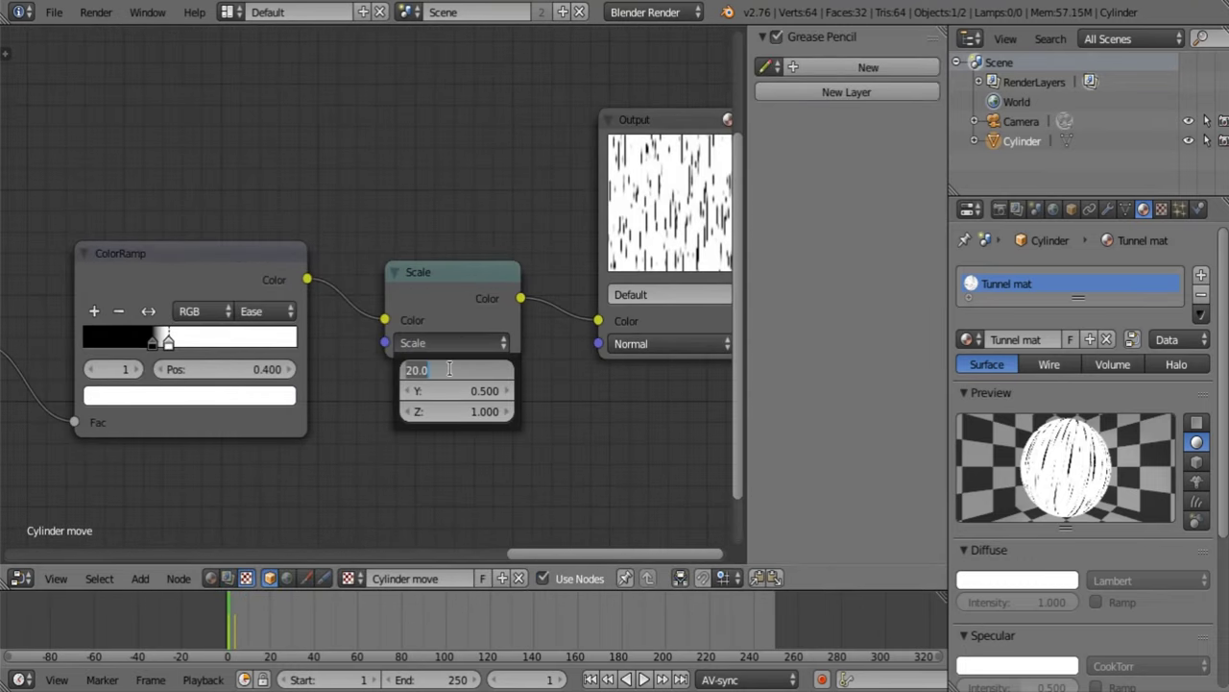
text(40)
key(Return)
click(451, 390)
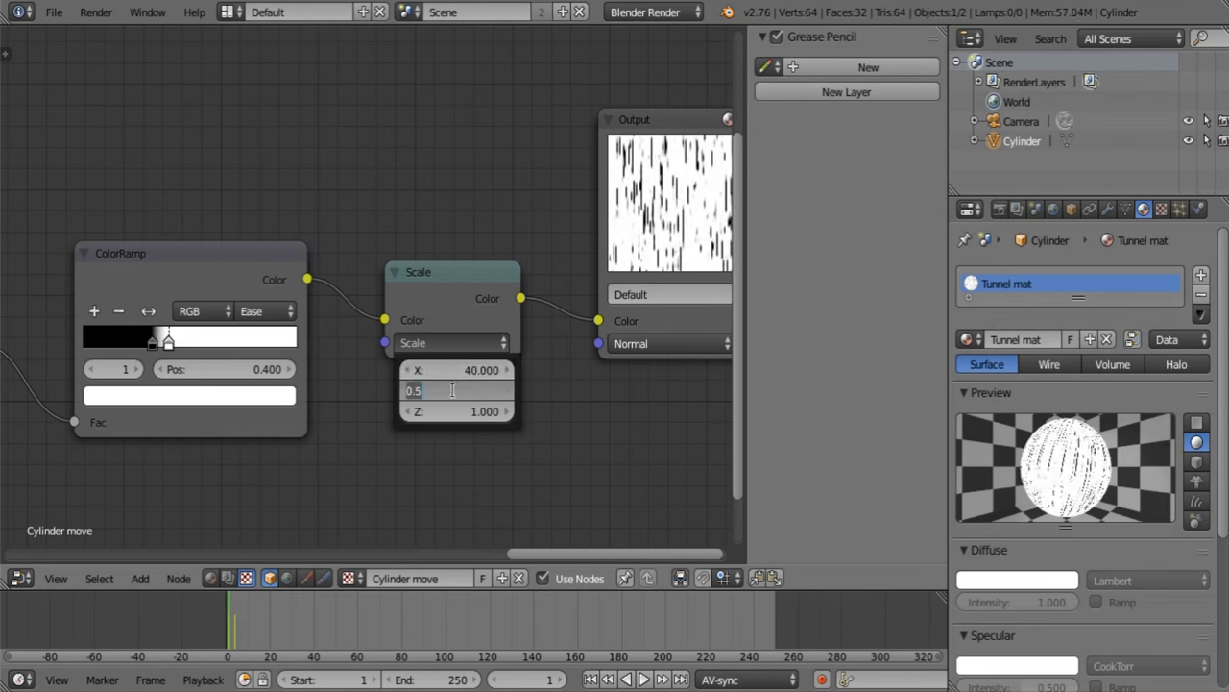
text(.8)
key(Return)
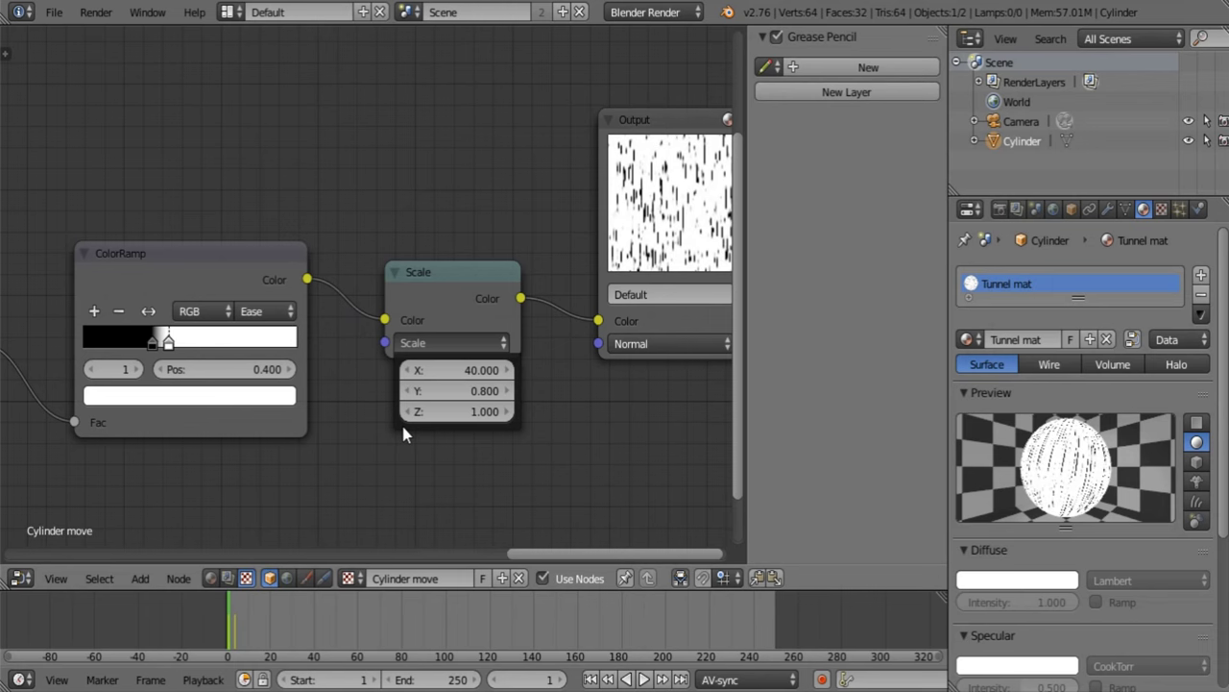
key(F12)
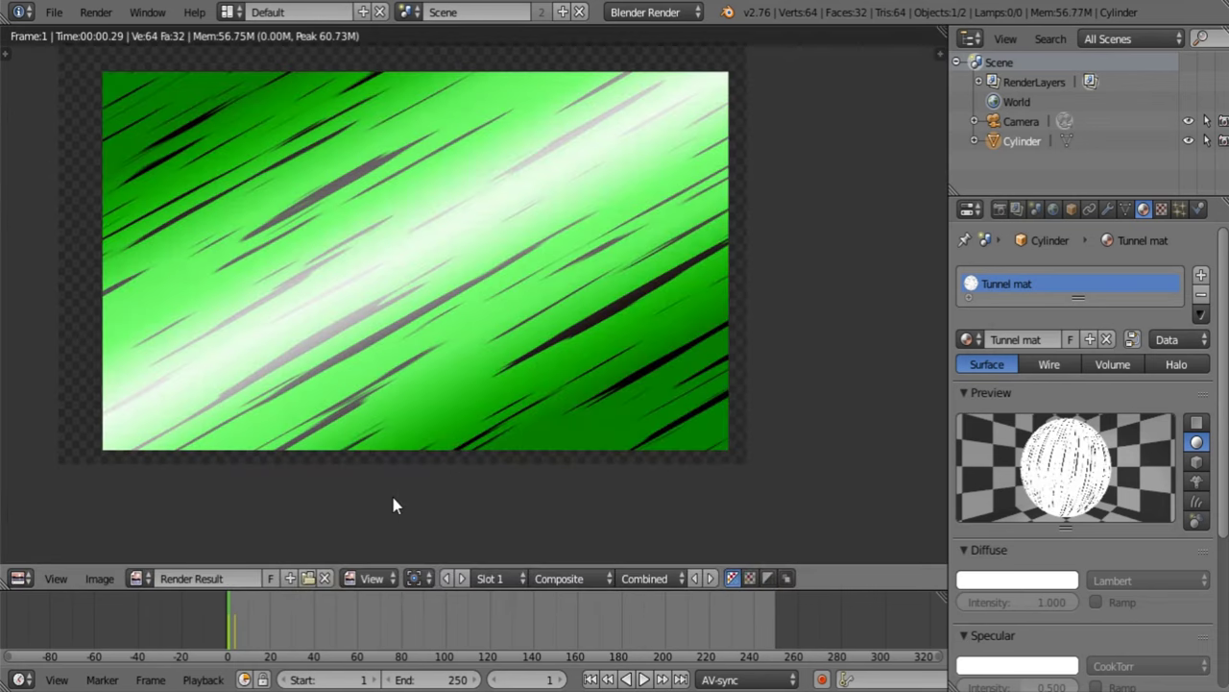
middle_drag(494, 353, 512, 384)
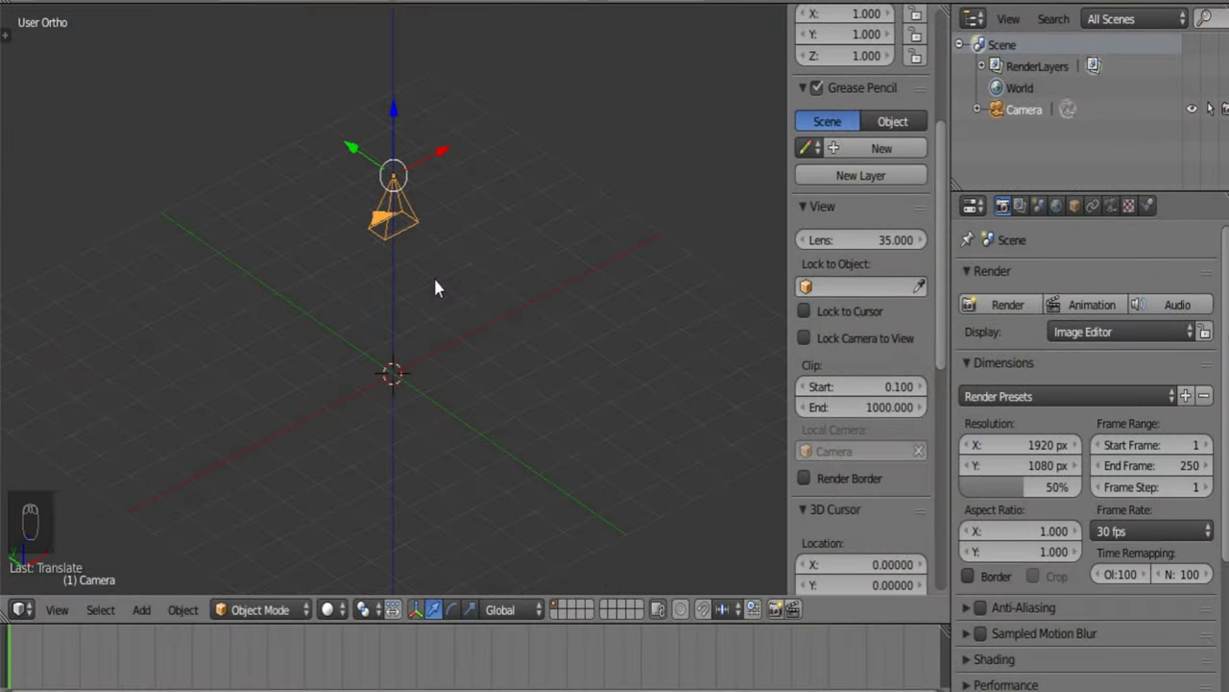
Add a cone at the origin and flip it upside down by scaling it by -1 along Z.
key(shift+a)
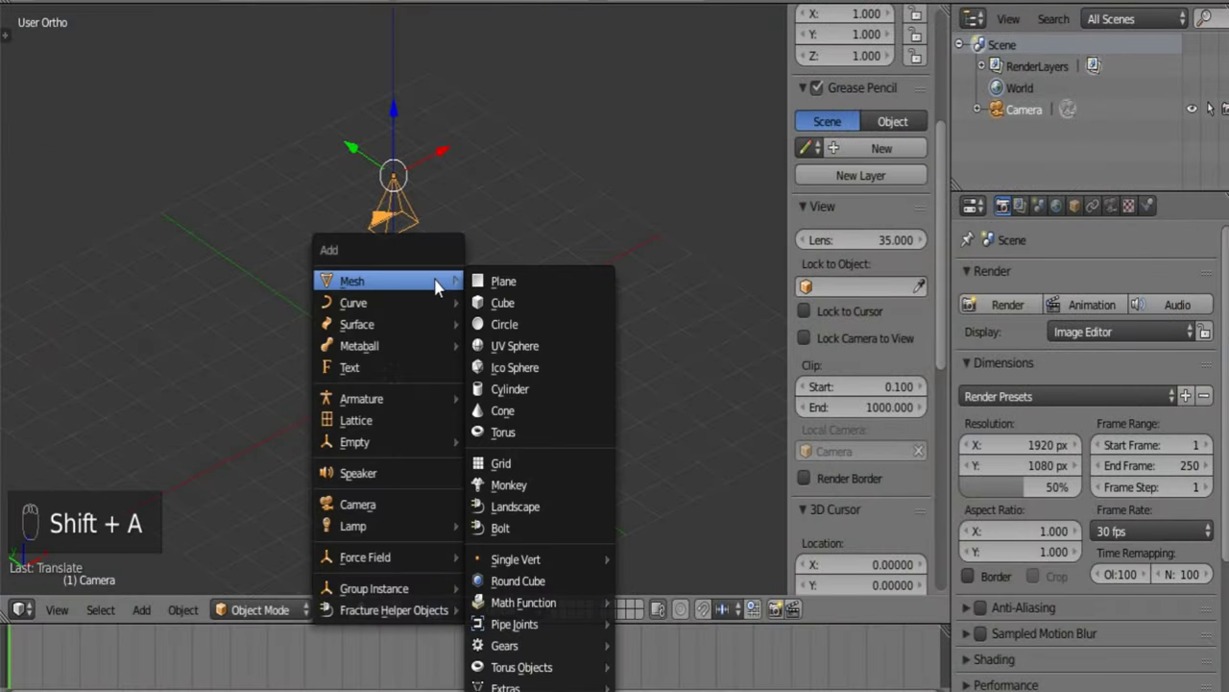
click(509, 411)
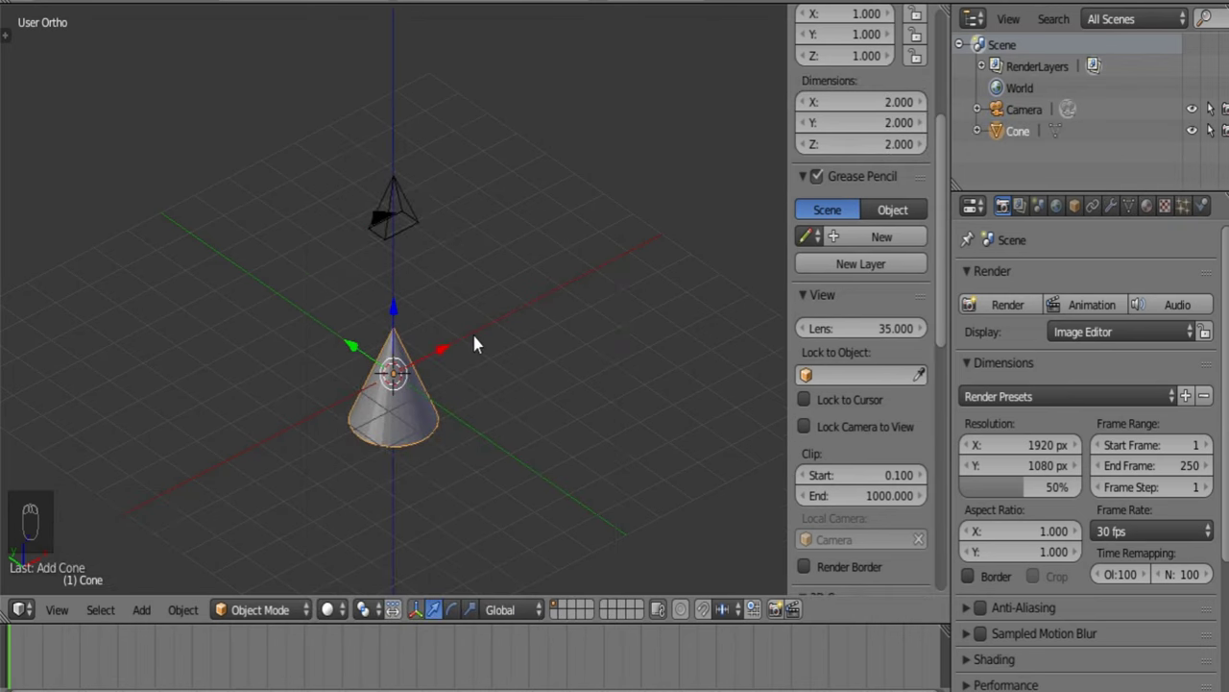
key(s)
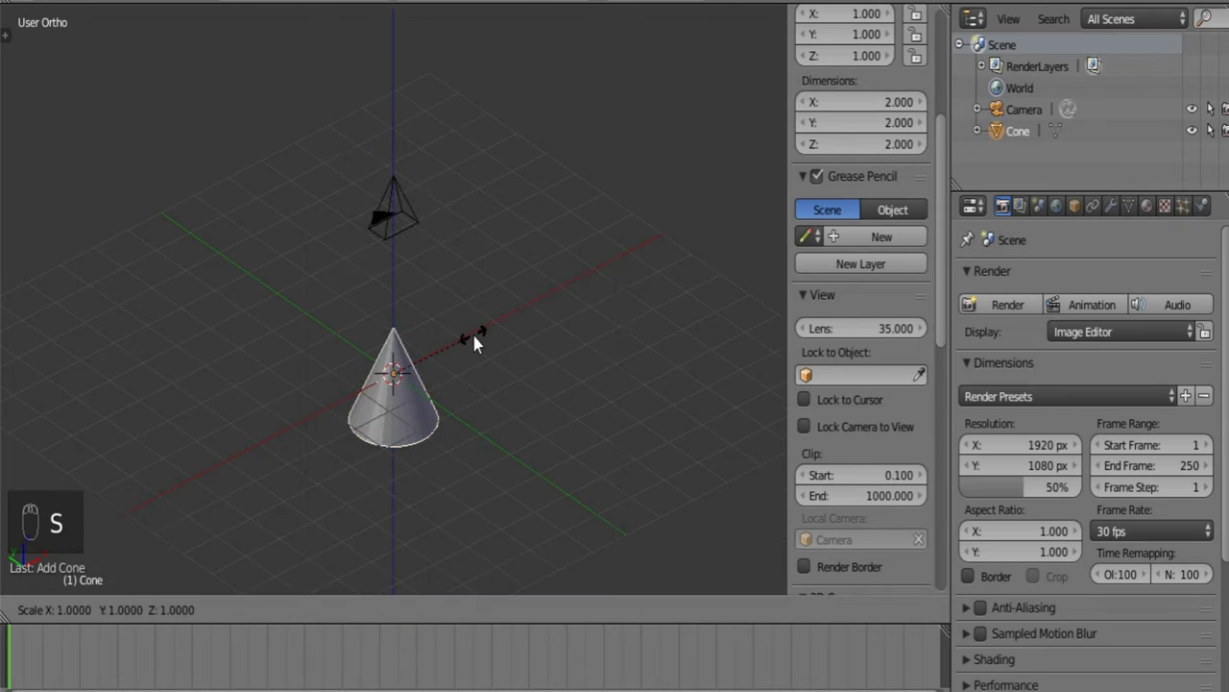
text(z)
text(-1)
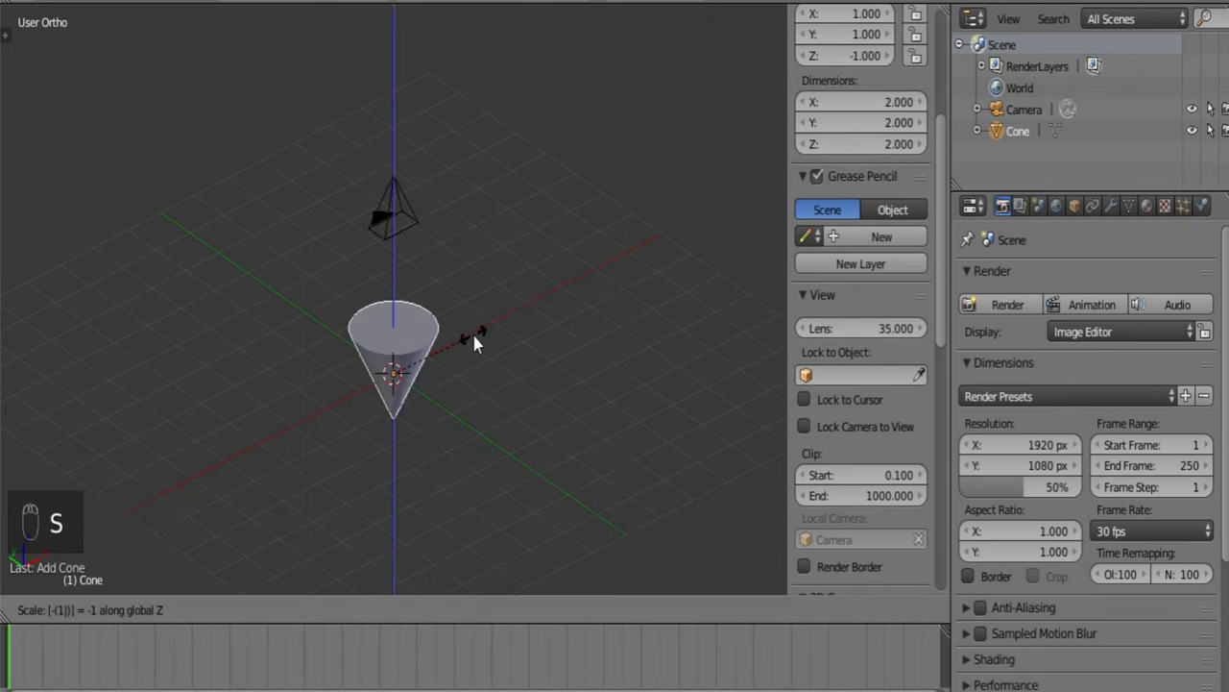
key(Return)
Extrude the inverted cone's flat circular face upward along Z by about 2.5 units.
key(Tab)
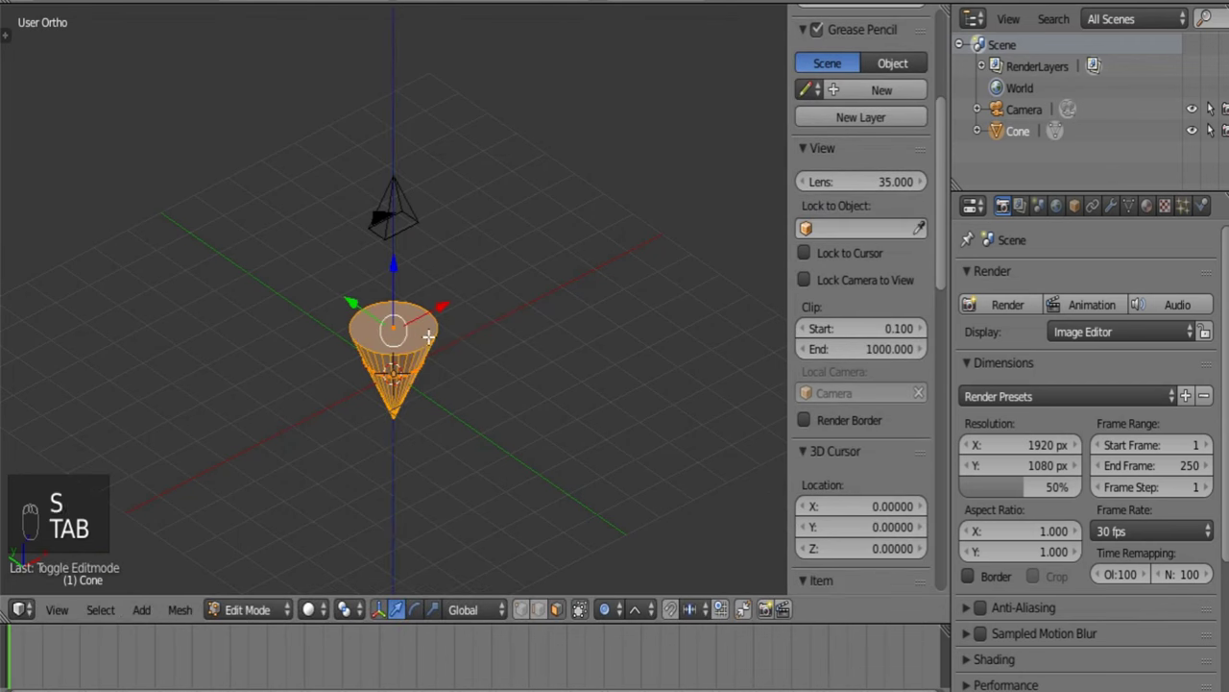
click(556, 609)
right_click(404, 331)
shift+middle_drag(476, 323, 510, 363)
scroll(510, 364, up, 2)
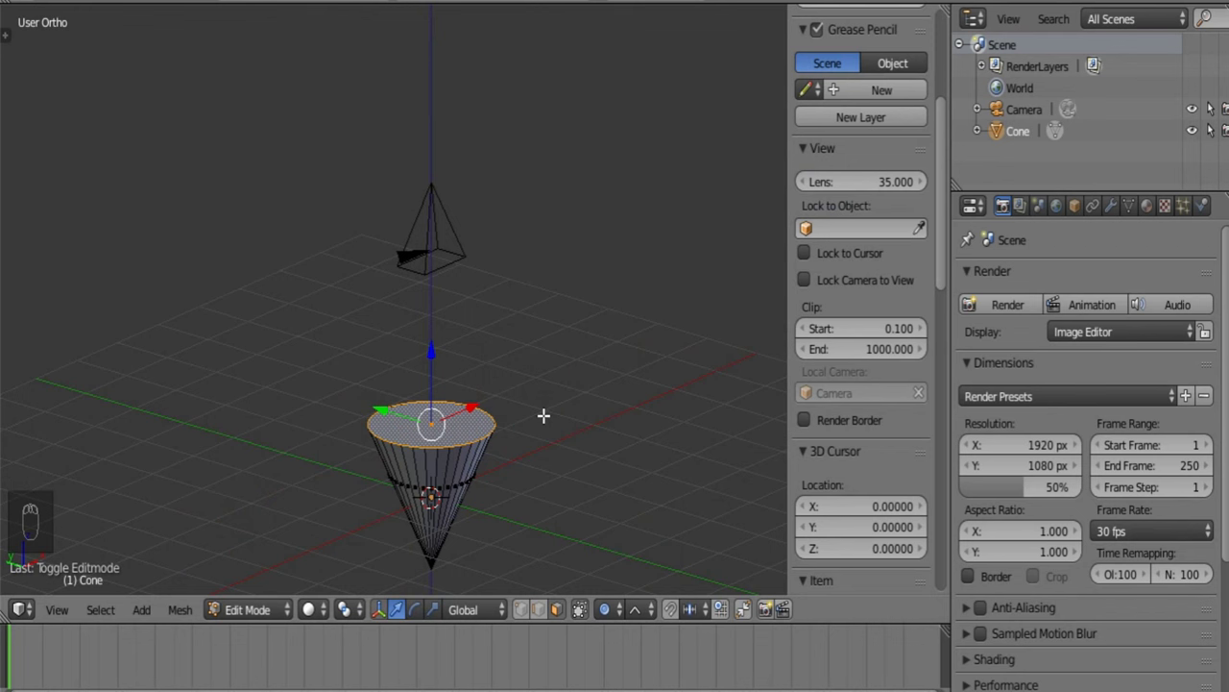
key(e)
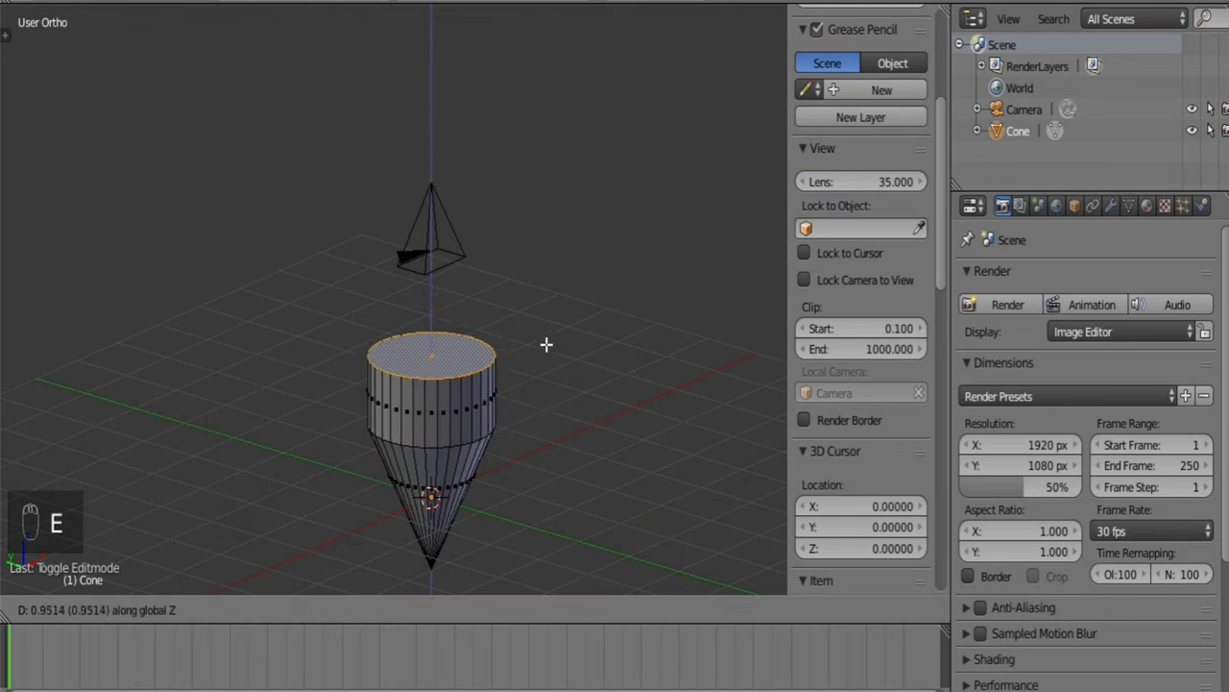
click(542, 232)
middle_drag(496, 467, 536, 369)
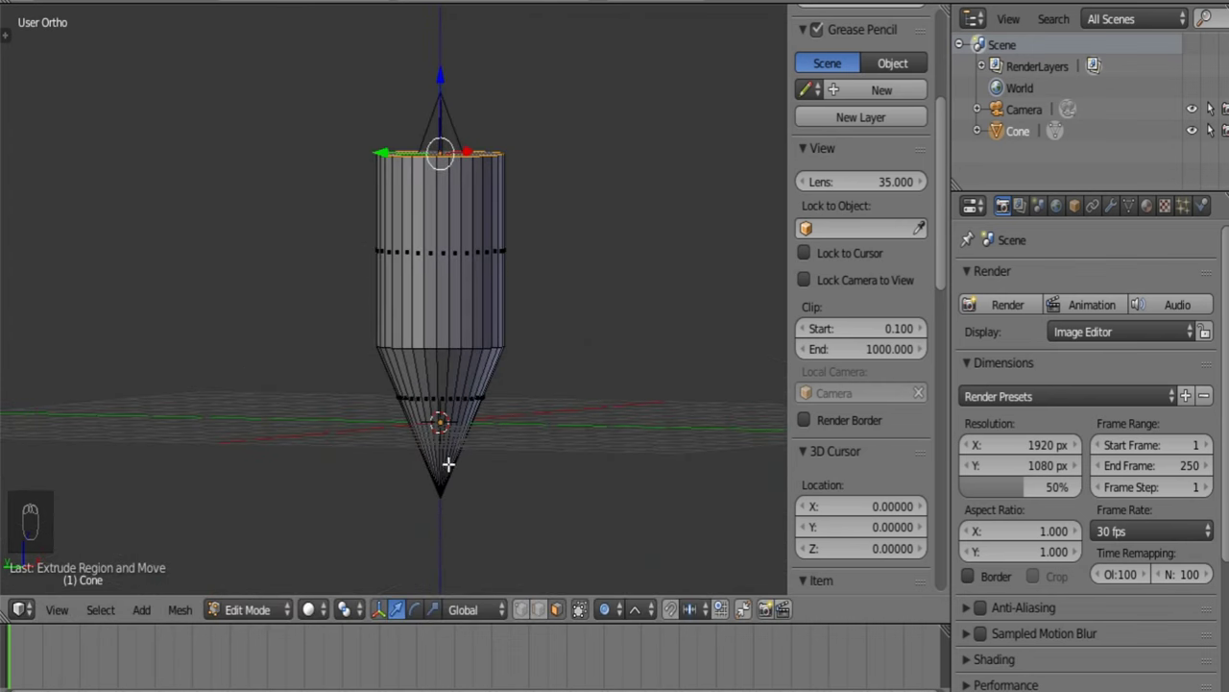
Delete the cone's tip vertex so that only the extruded cylindrical section remains.
click(526, 611)
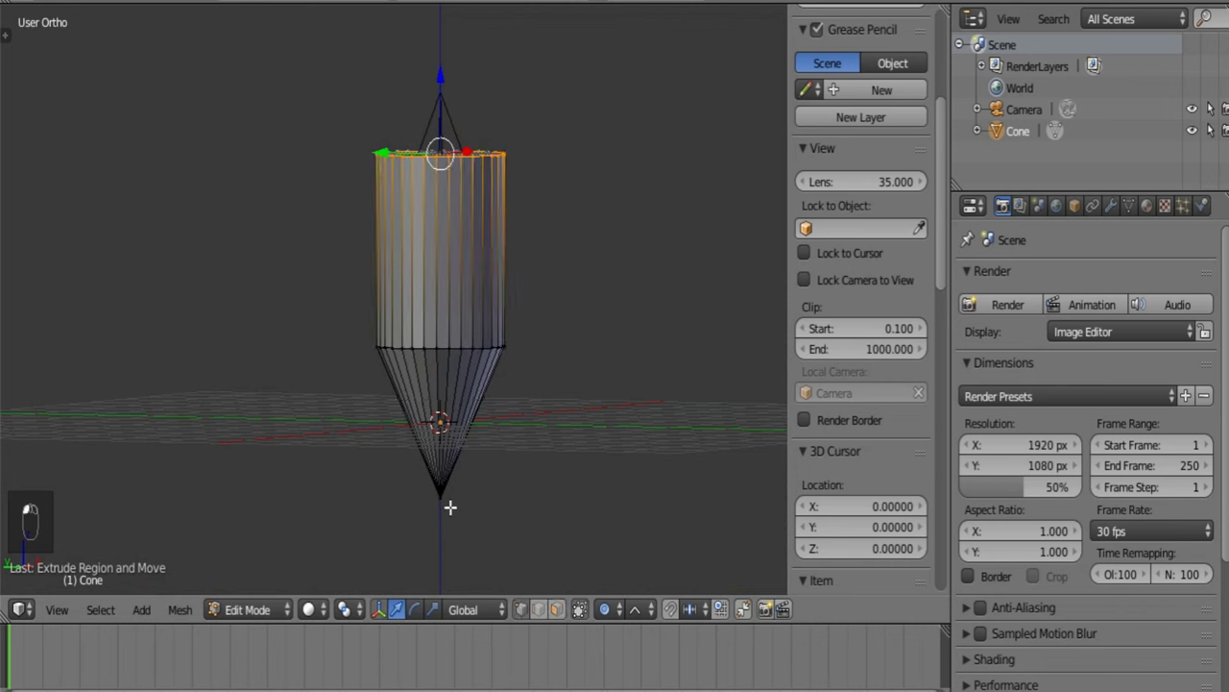
right_click(442, 495)
key(x)
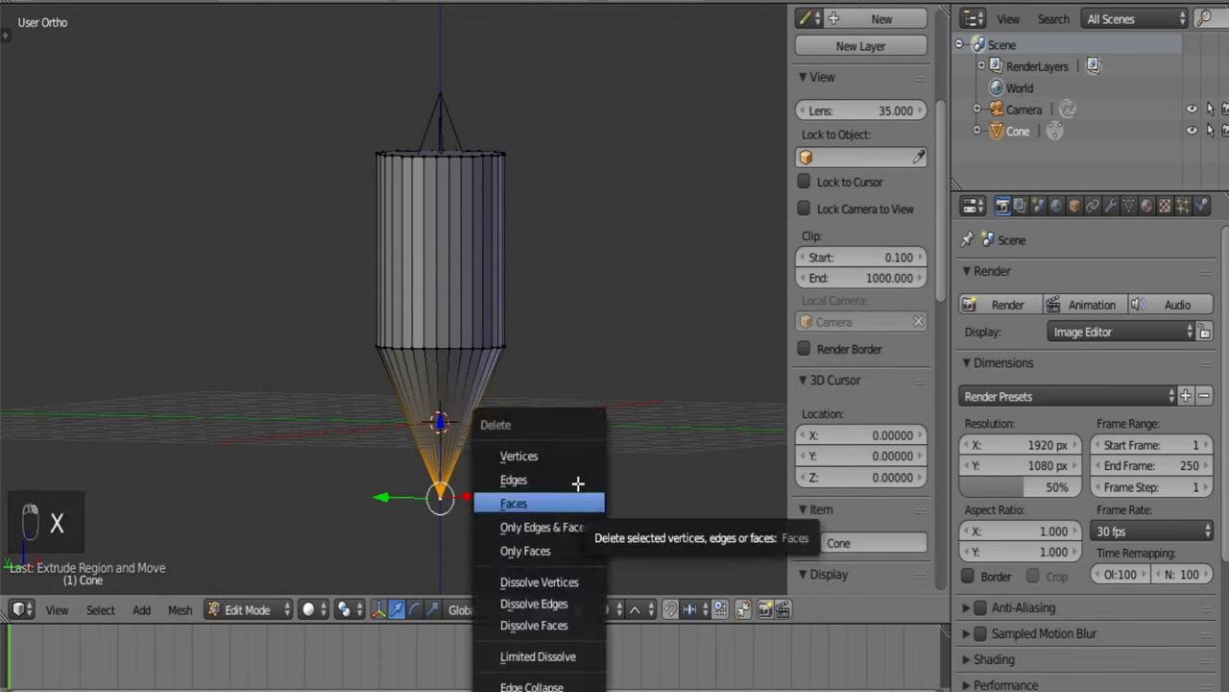
click(570, 452)
shift+middle_drag(467, 324, 474, 439)
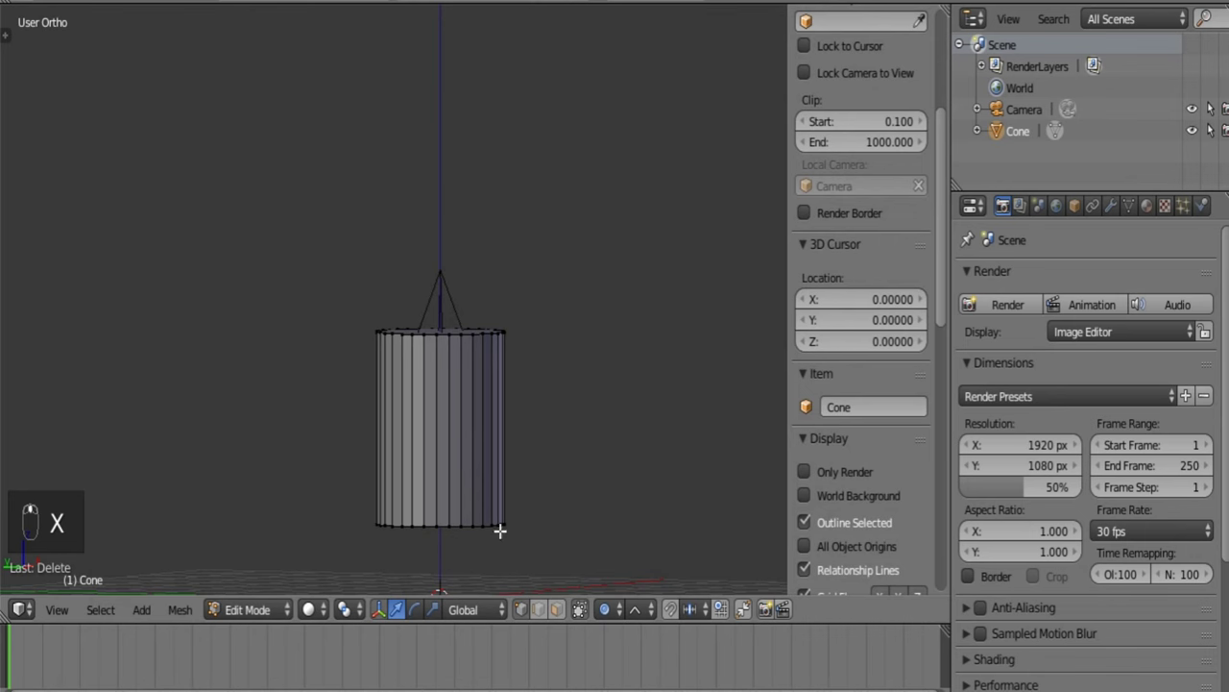
Select the lower edge loop and scale it to about 0.35 with proportional editing turned off.
middle_drag(494, 525, 539, 449)
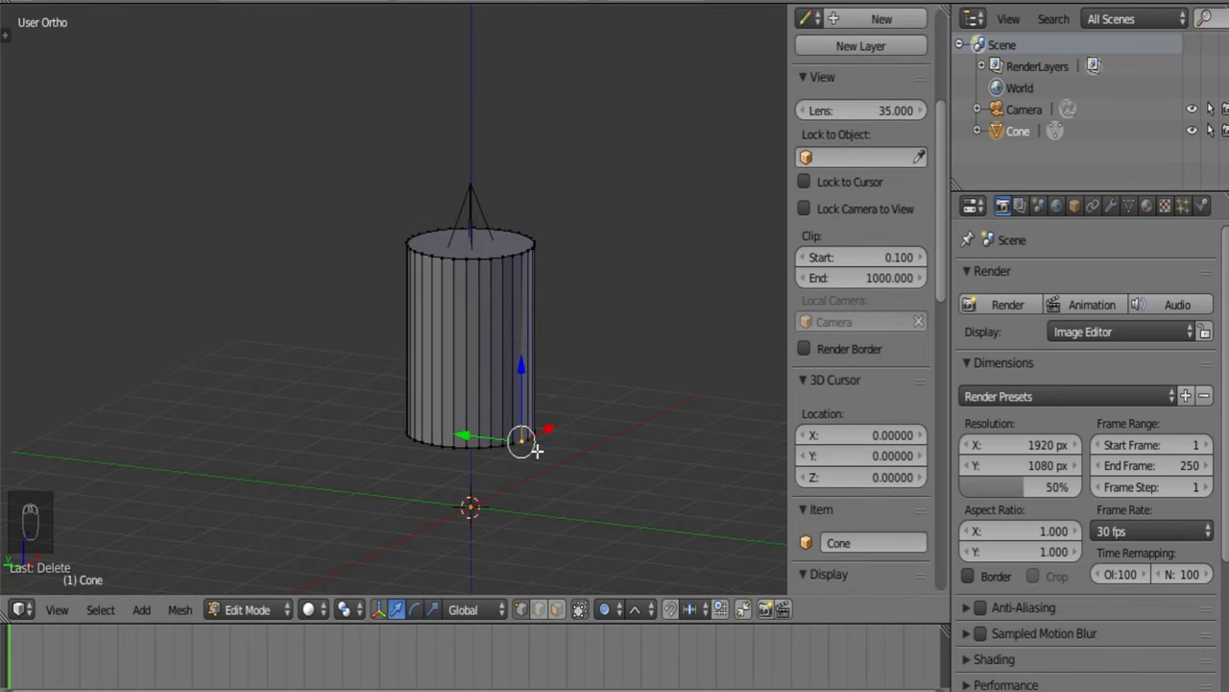
alt+right_click(508, 453)
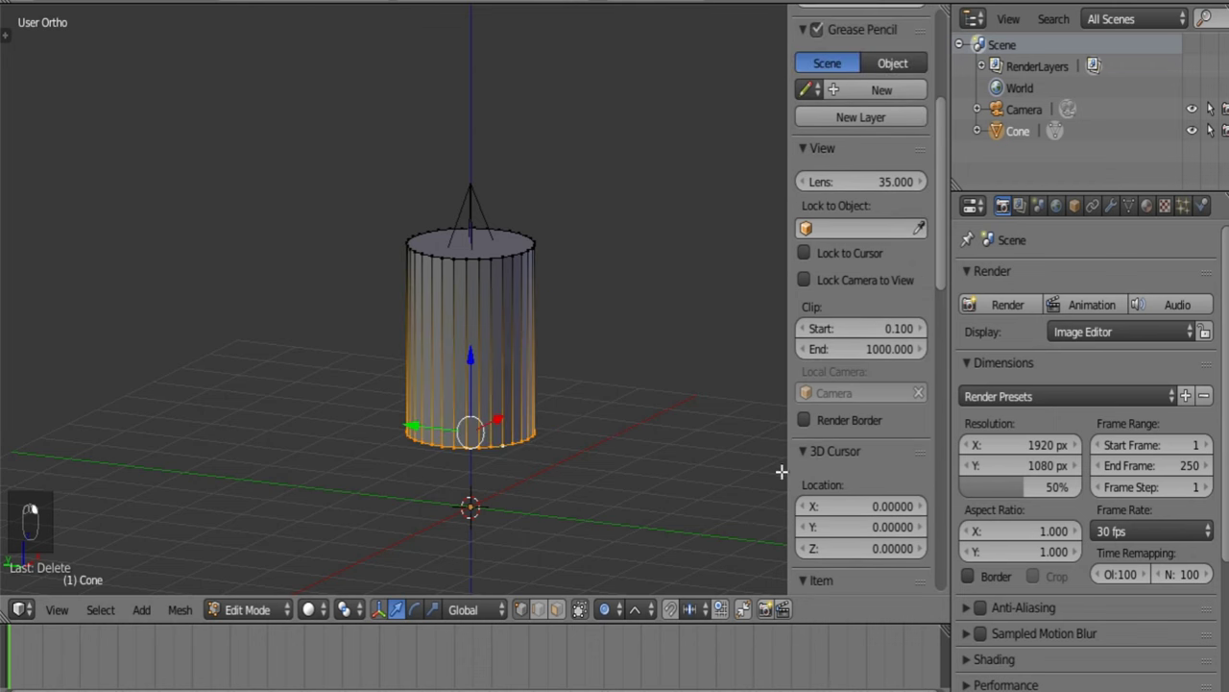
key(s)
click(714, 461)
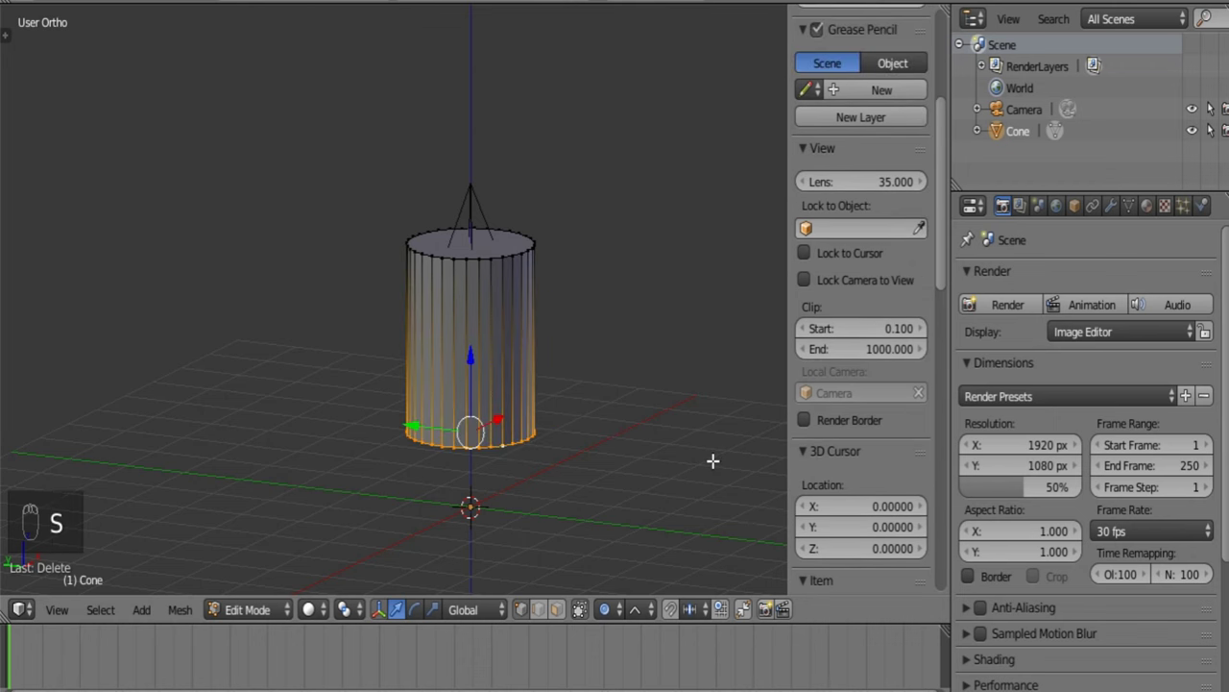
key(o)
key(s)
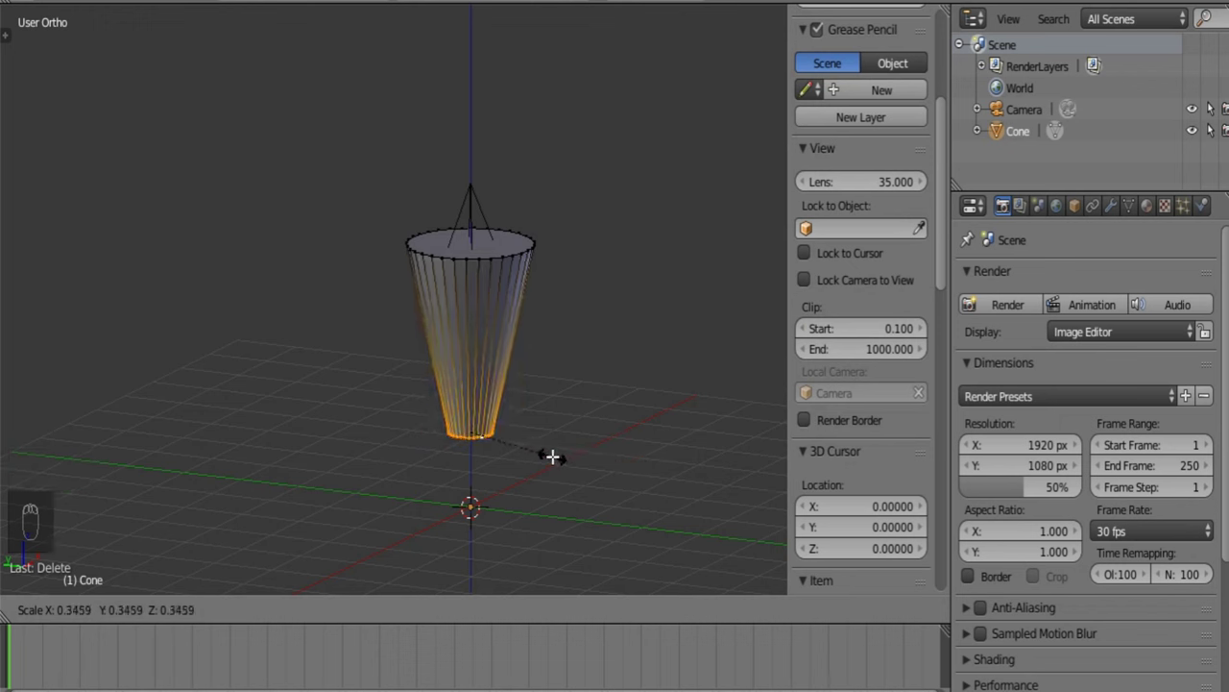
click(553, 455)
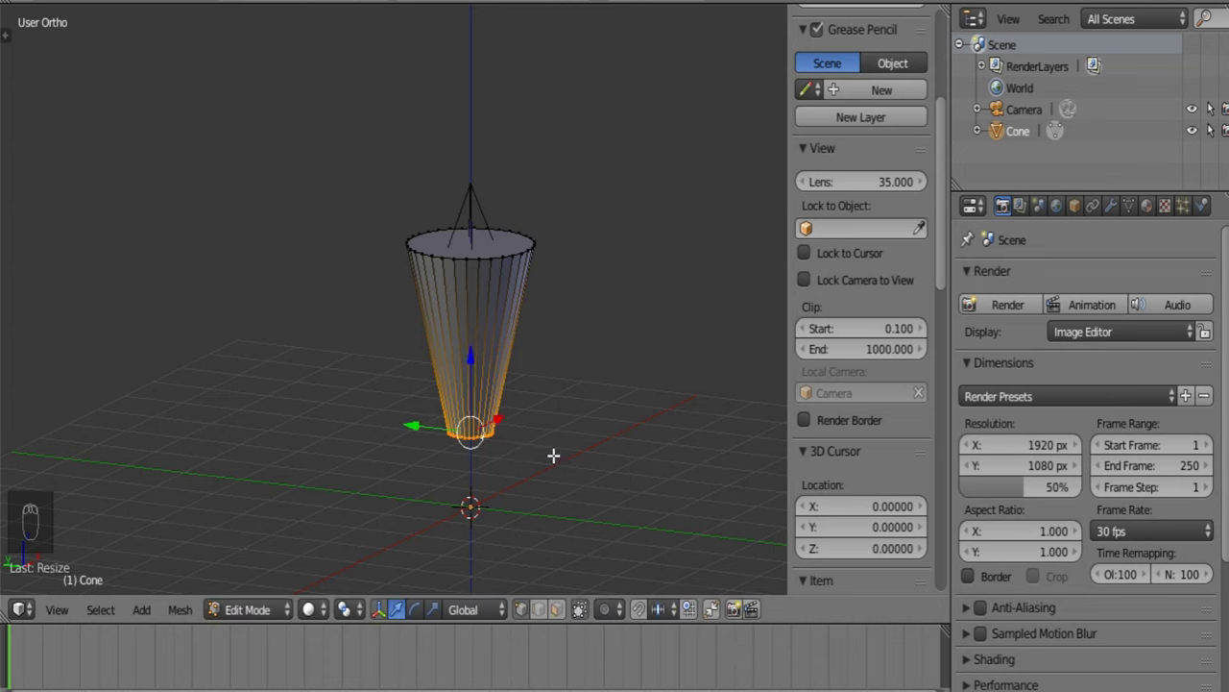
Delete the flat face capping the wide end to leave an open tapered tube.
middle_drag(555, 456, 555, 510)
click(557, 608)
right_click(493, 287)
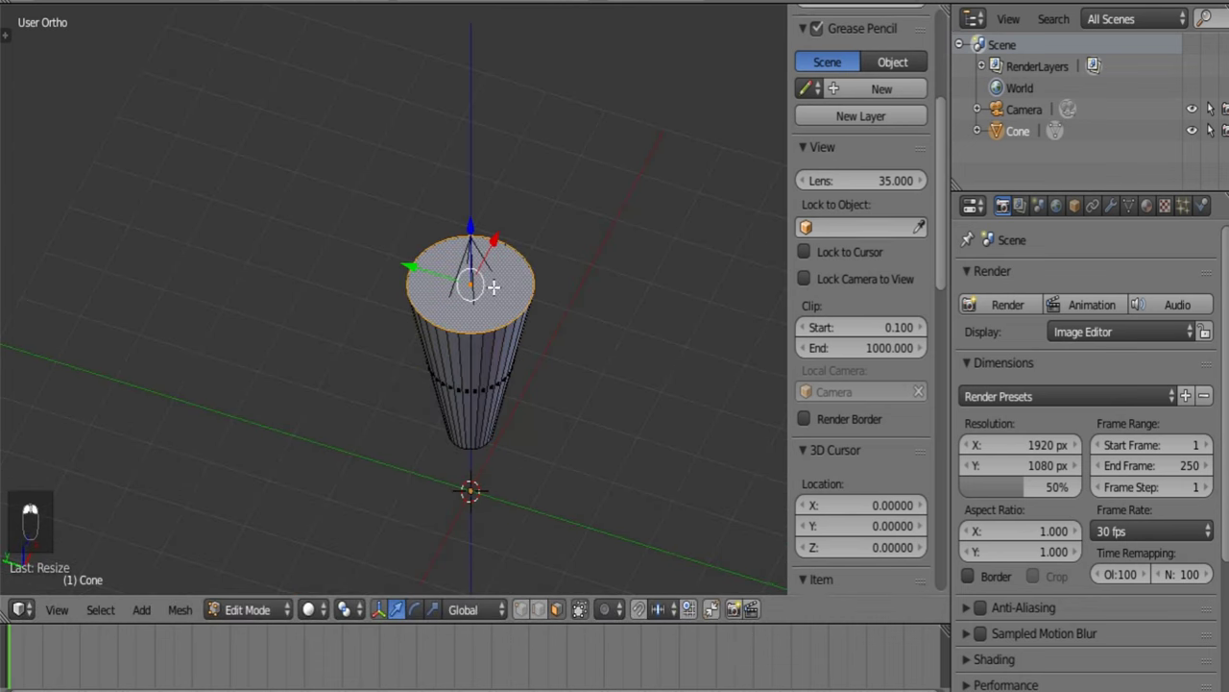
key(x)
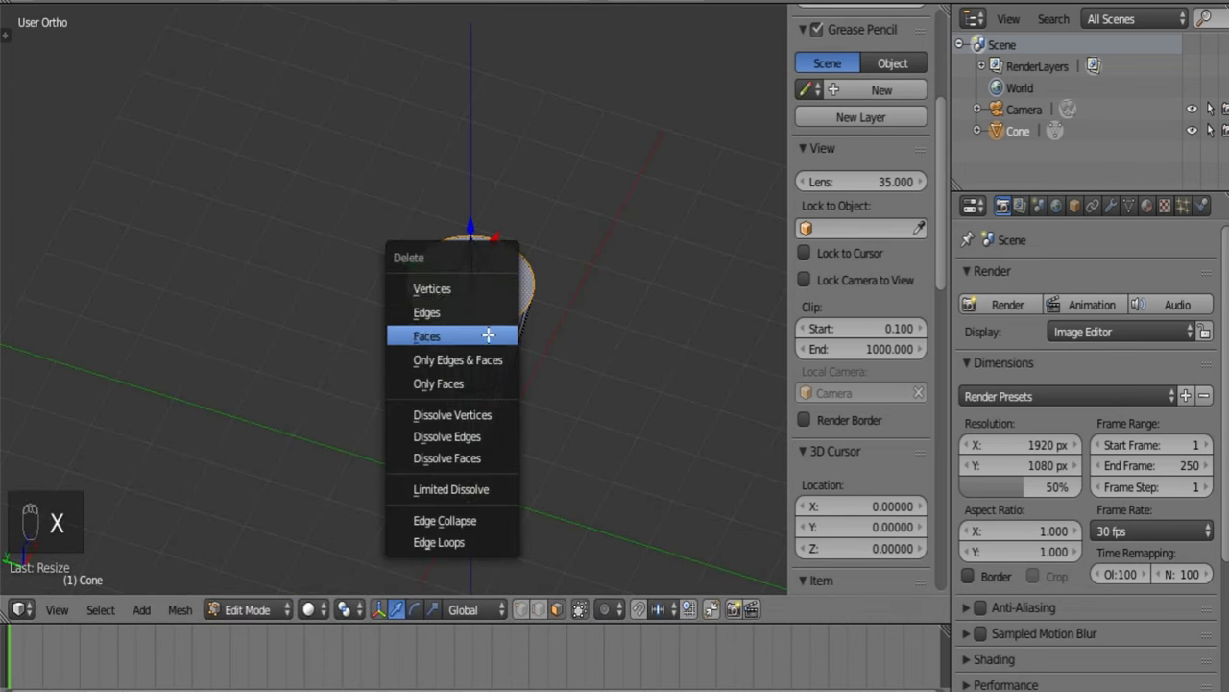
click(499, 335)
middle_drag(522, 417, 492, 369)
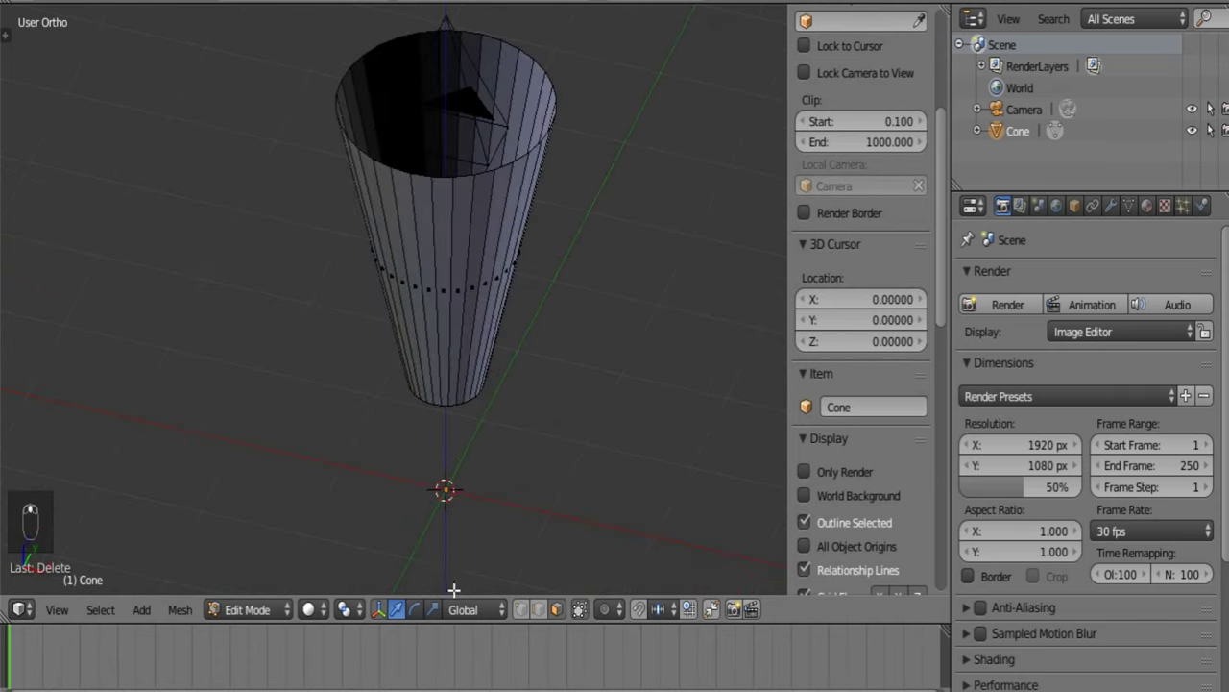
Mark the ring of lengthwise side edges as Freestyle edges and return to Object Mode.
right_click(477, 306)
ctrl+alt+right_click(475, 308)
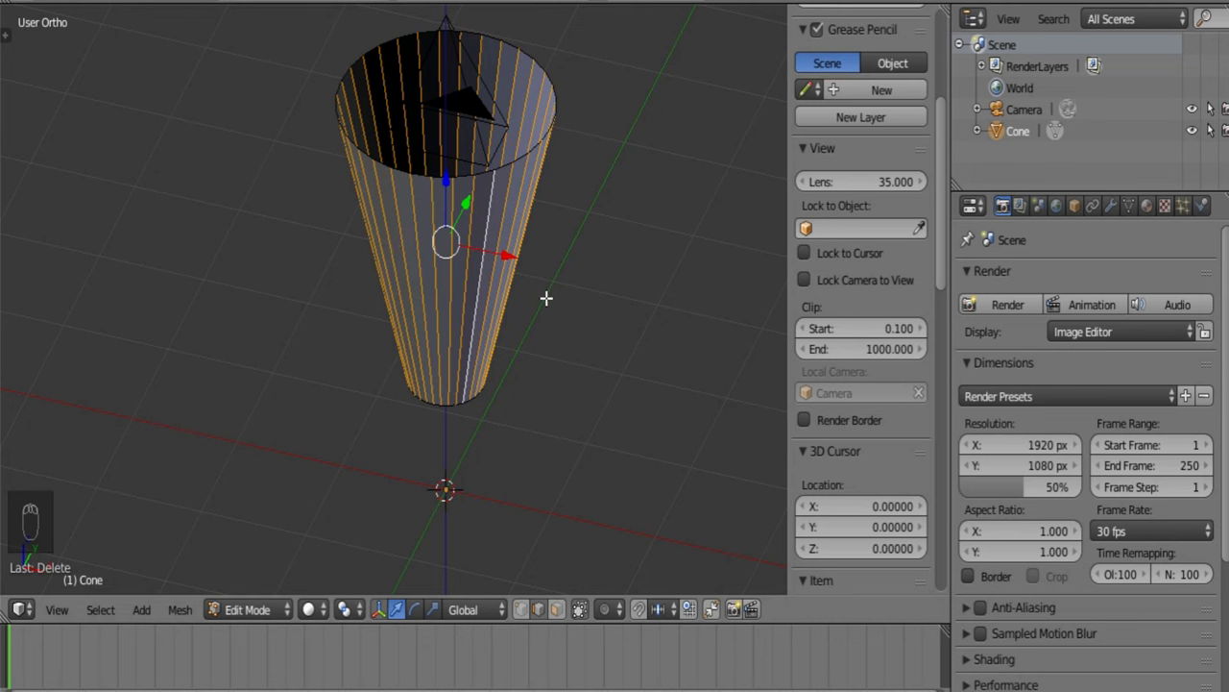
key(ctrl+e)
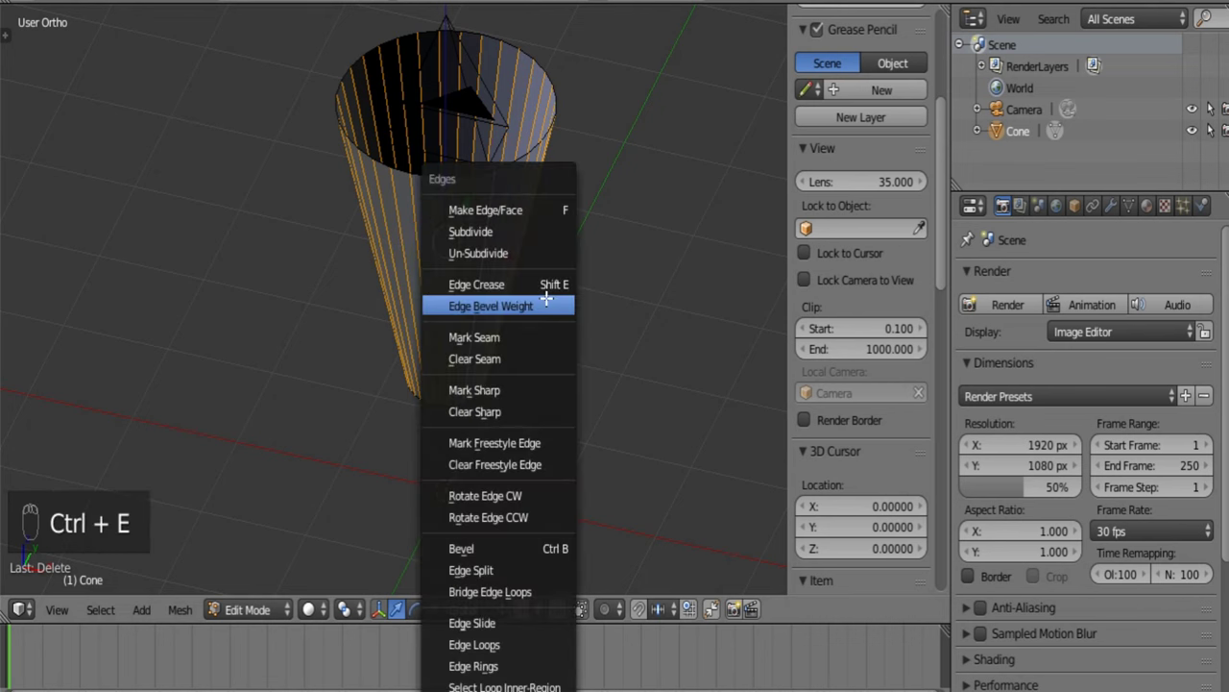
click(548, 443)
key(Tab)
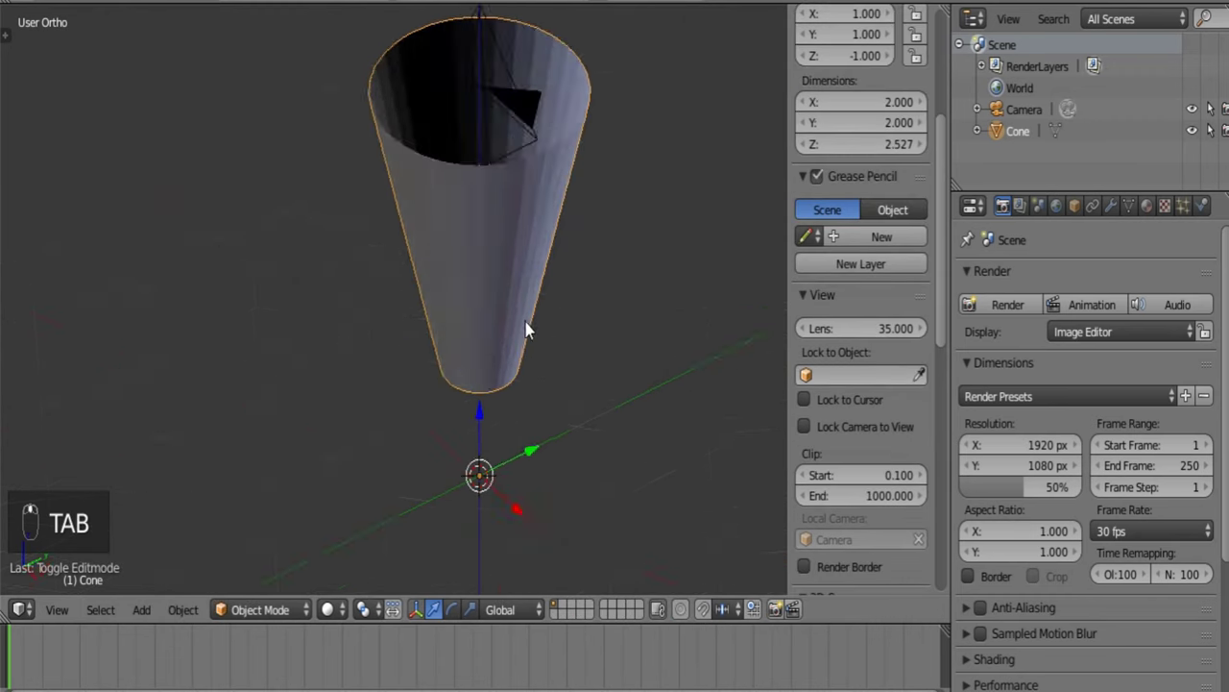
Apply smooth shading to the tapered tube.
middle_drag(527, 329, 323, 356)
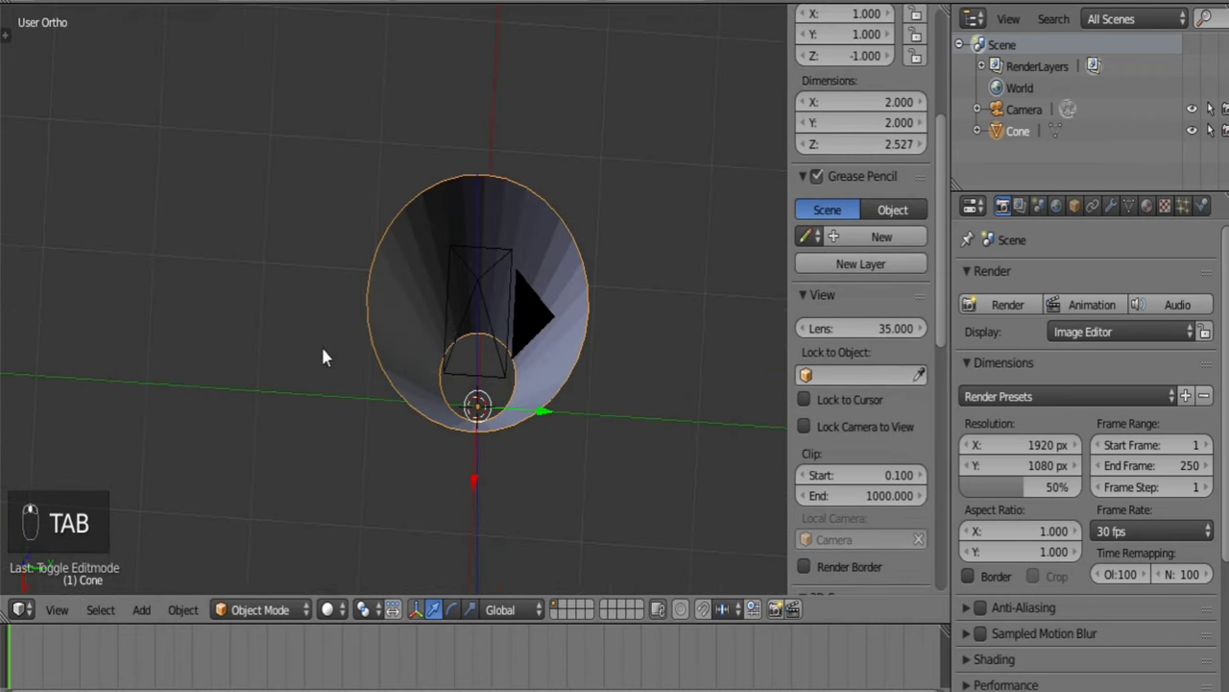
key(t)
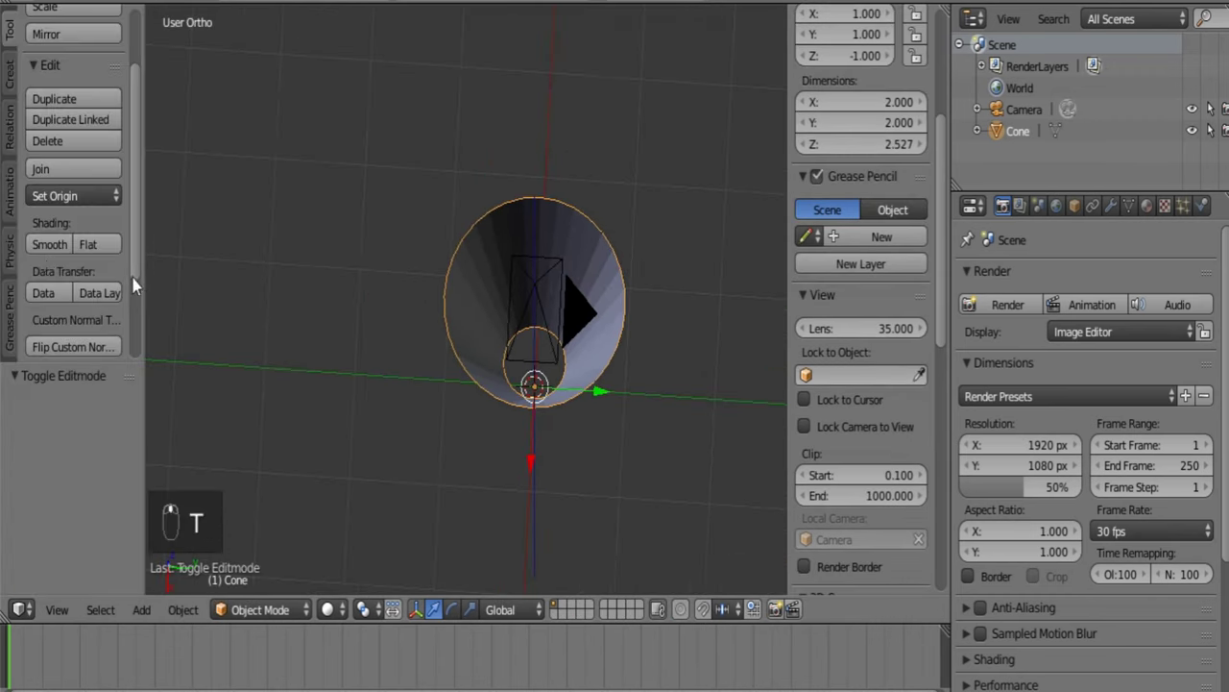
click(50, 243)
key(t)
middle_drag(571, 244, 598, 294)
View the tube through the camera and render frame 1.
key(KP_0)
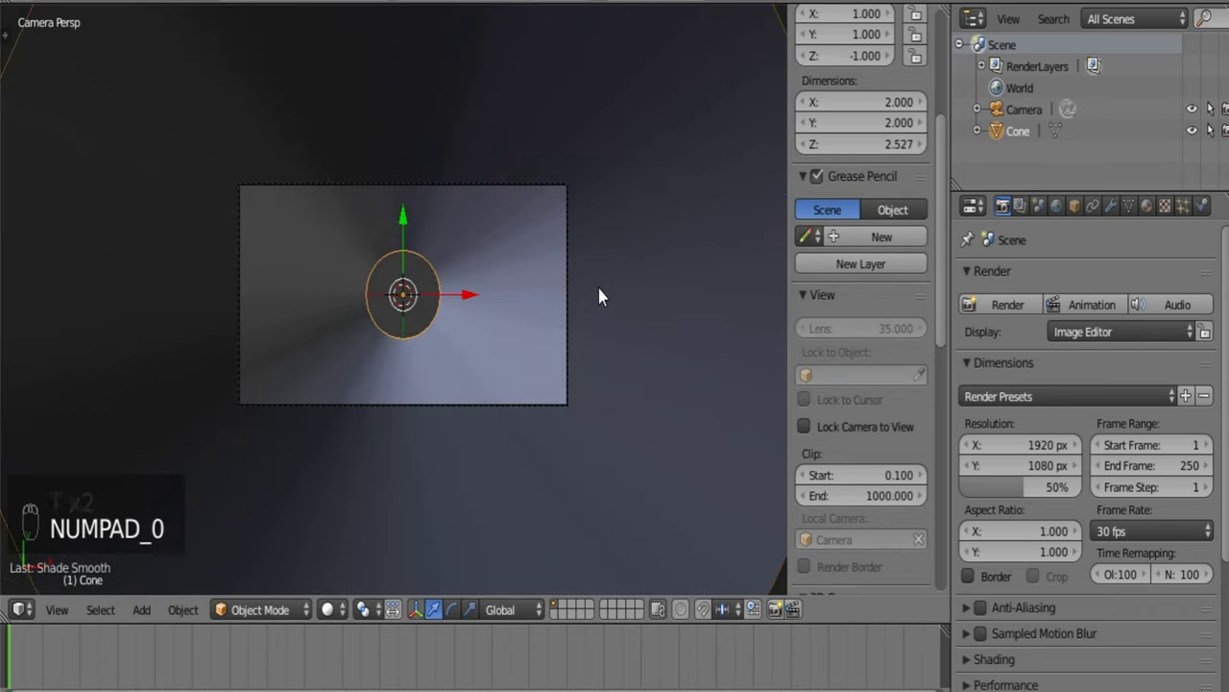
scroll(596, 294, up, 2)
key(F12)
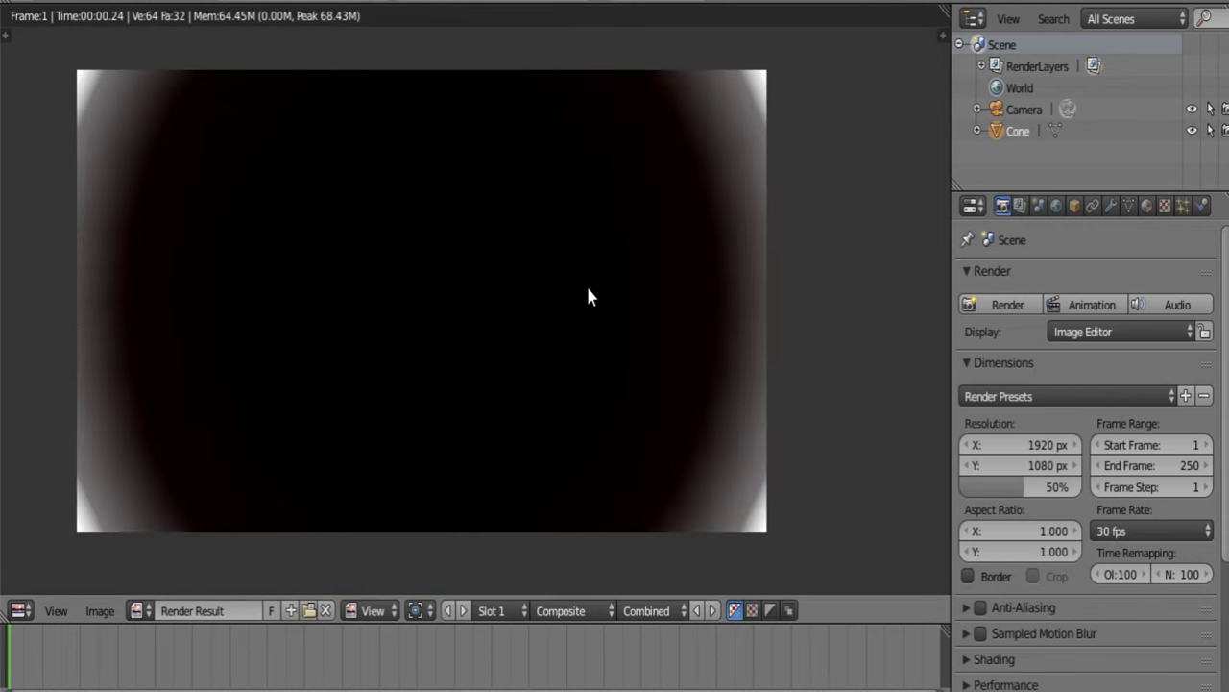
scroll(1038, 384, down, 5)
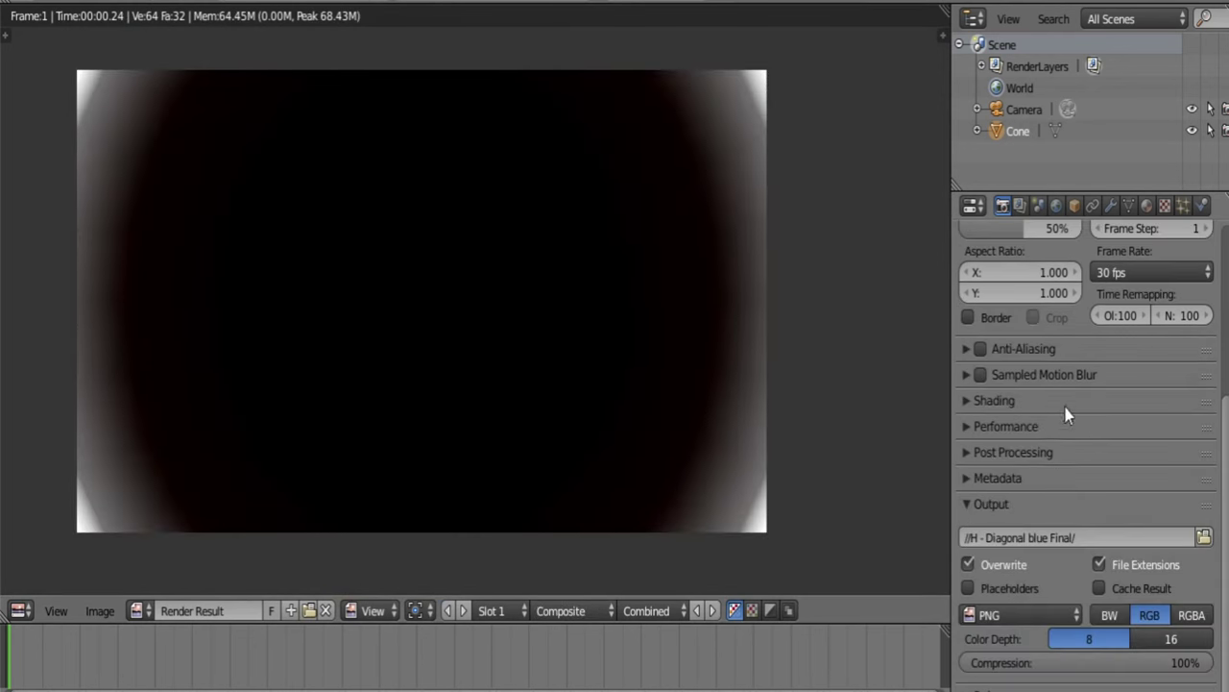
click(982, 455)
click(1010, 452)
scroll(1009, 452, up, 2)
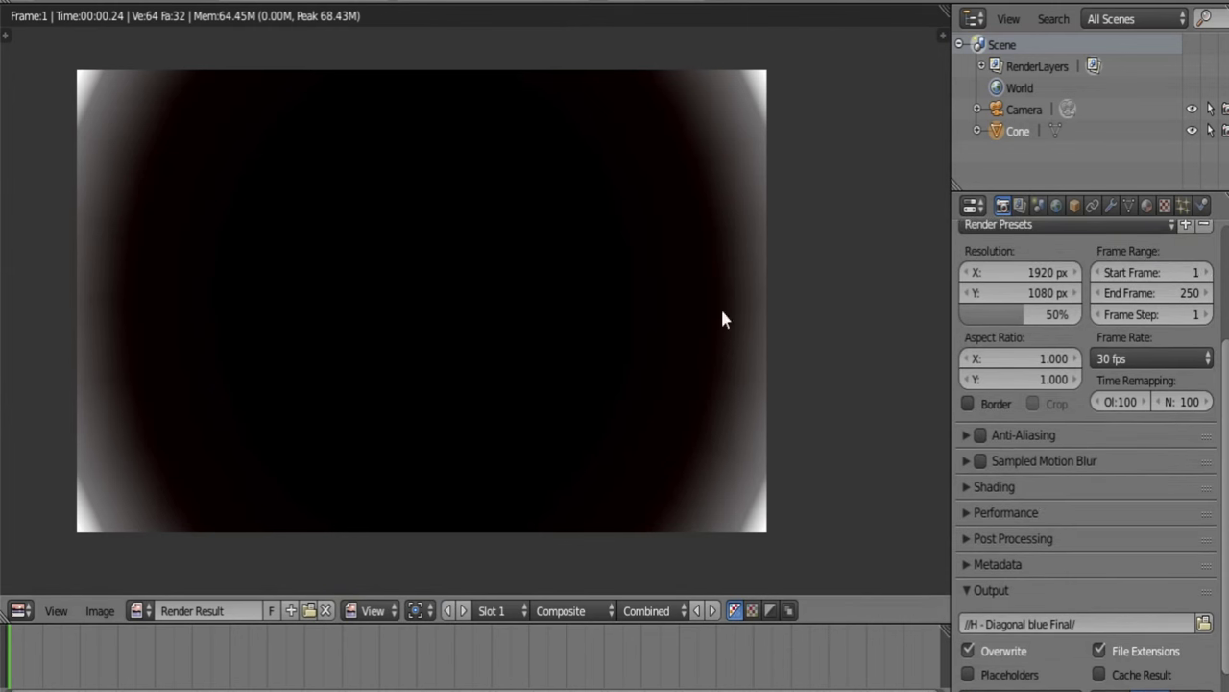
Create a new material for the cone with diffuse and specular intensity both set to 0.
click(1147, 206)
click(1063, 351)
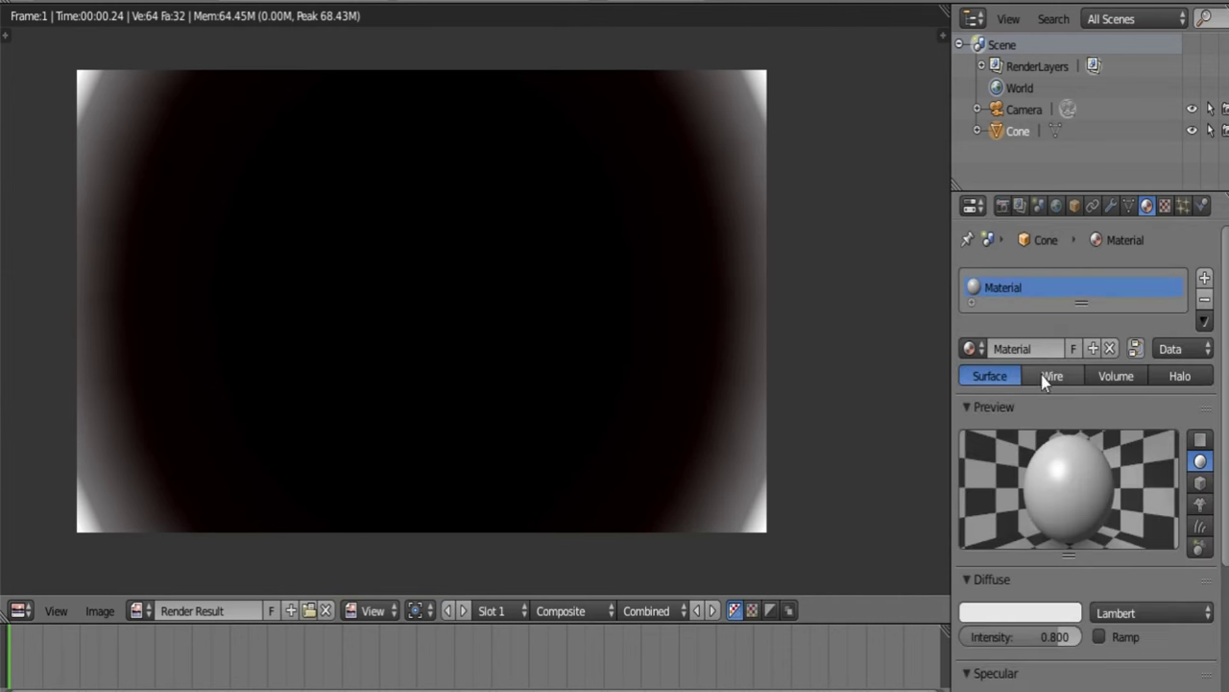
drag(1056, 634, 964, 634)
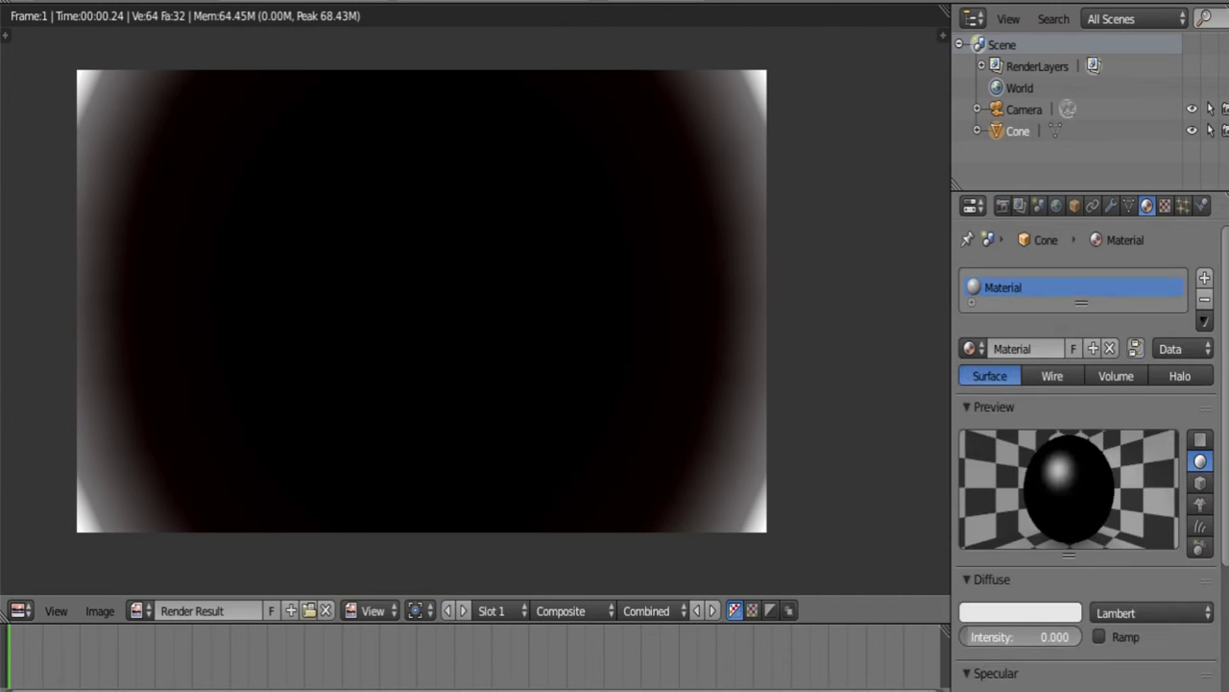
scroll(1117, 590, down, 5)
click(1055, 515)
text(0)
key(Return)
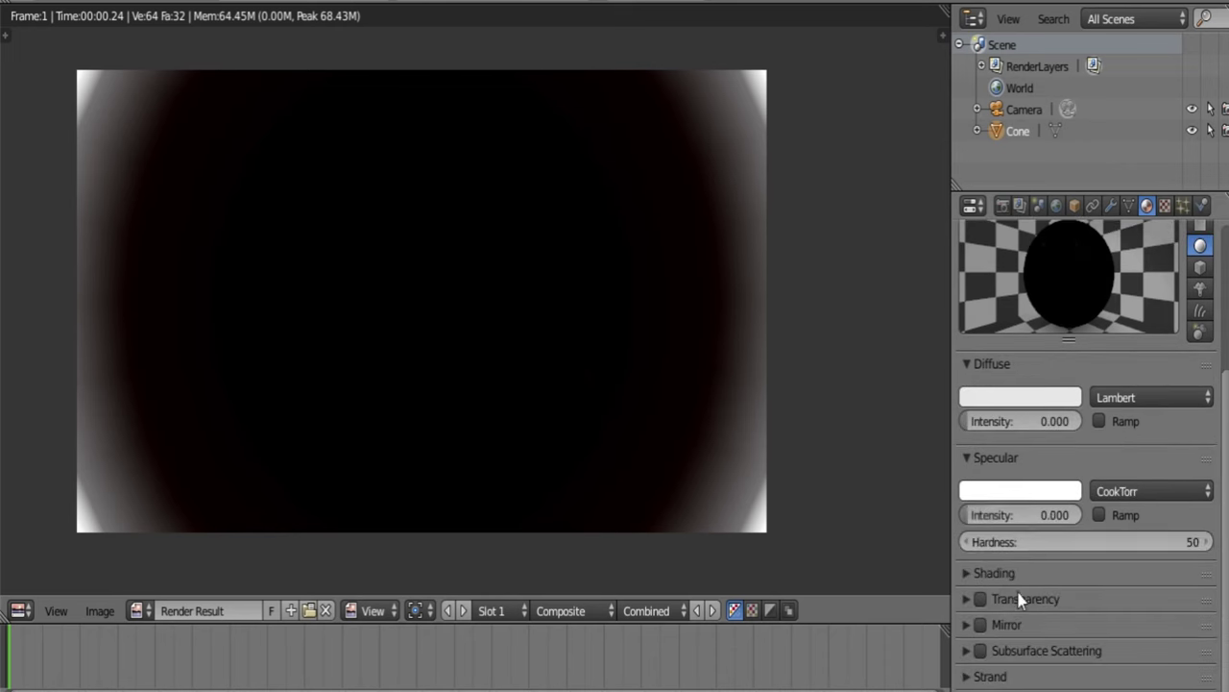
Enable Z Transparency on the cone's material and turn off its shadow receiving and casting options, including Auto Ray Bias.
click(968, 599)
click(980, 598)
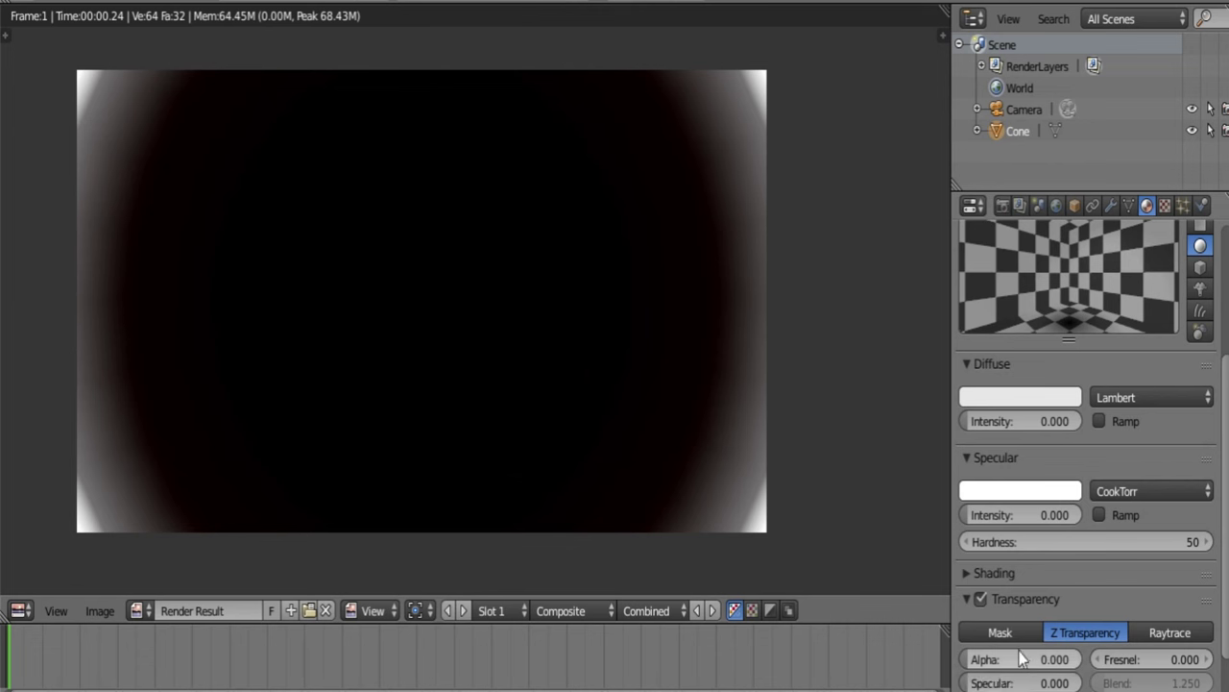
click(965, 599)
scroll(1126, 602, down, 1)
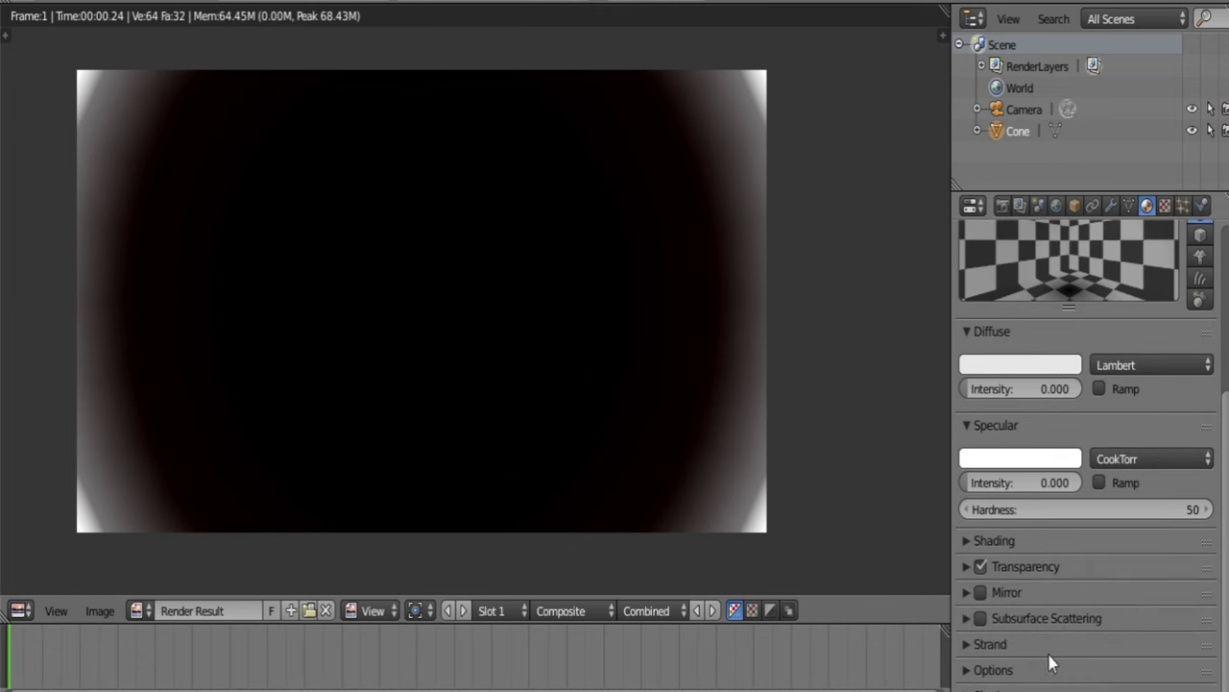
scroll(1053, 629, down, 4)
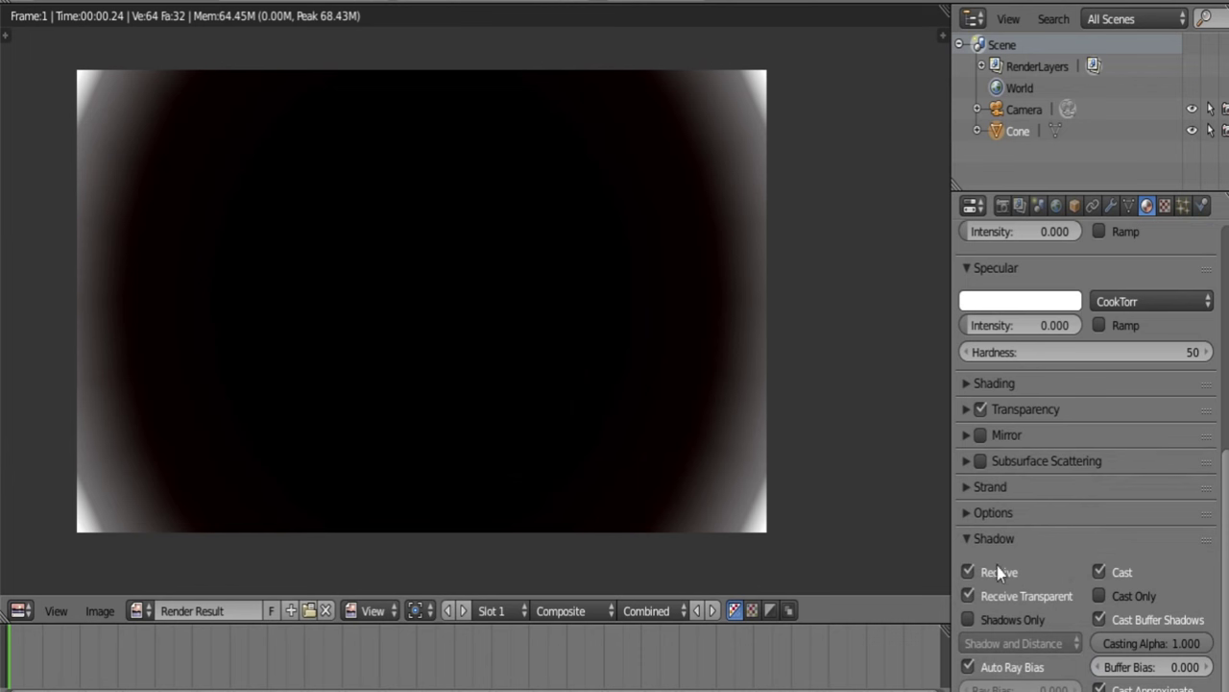
drag(968, 571, 968, 666)
drag(1100, 571, 1100, 688)
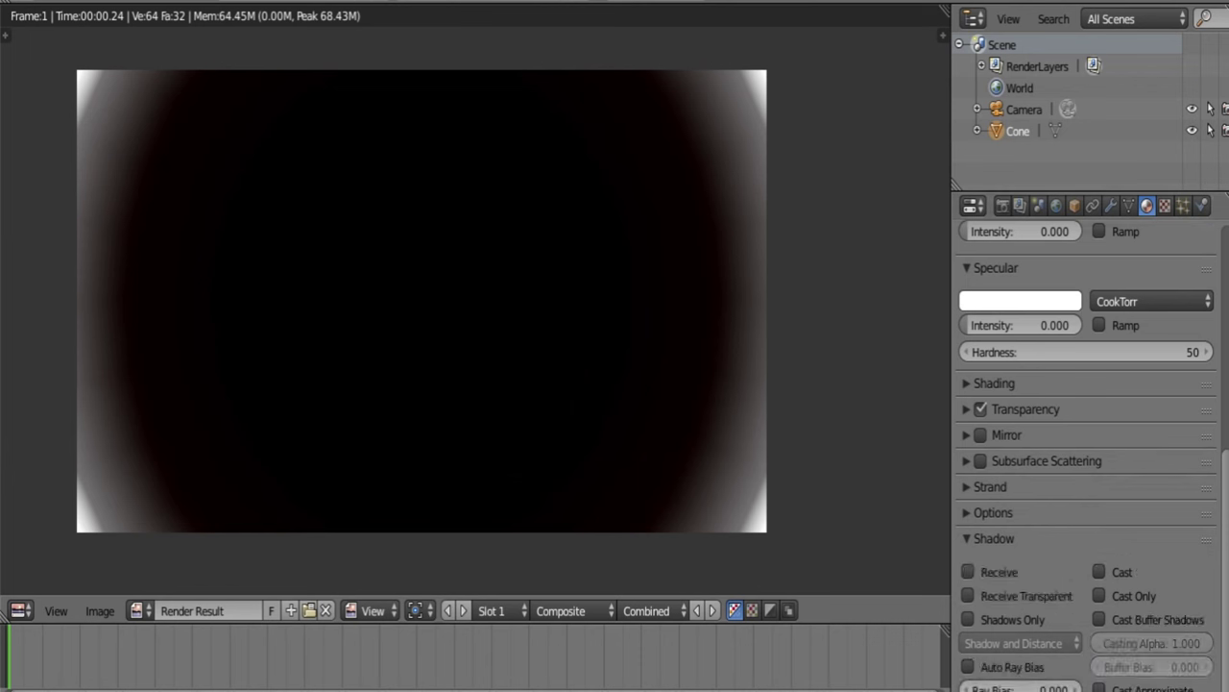
Review the cone material's Options settings, such as Traceable, Full Oversampling and Use Mist.
click(972, 540)
click(975, 567)
click(982, 516)
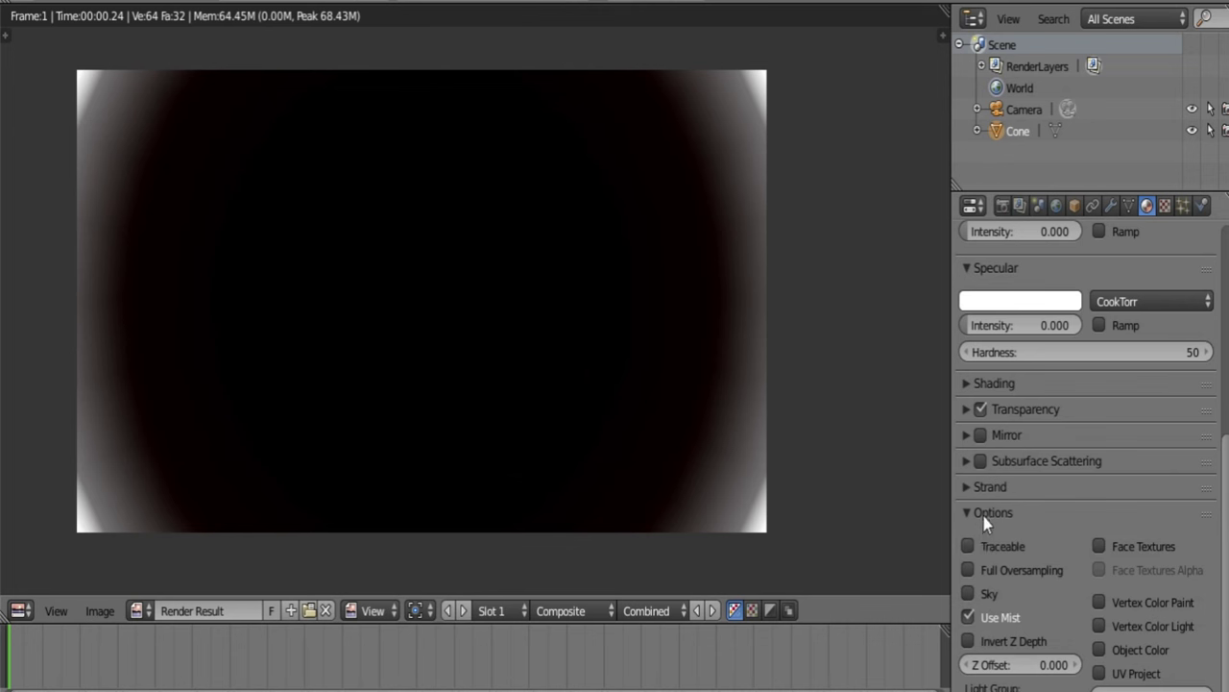
click(984, 518)
click(987, 519)
click(989, 513)
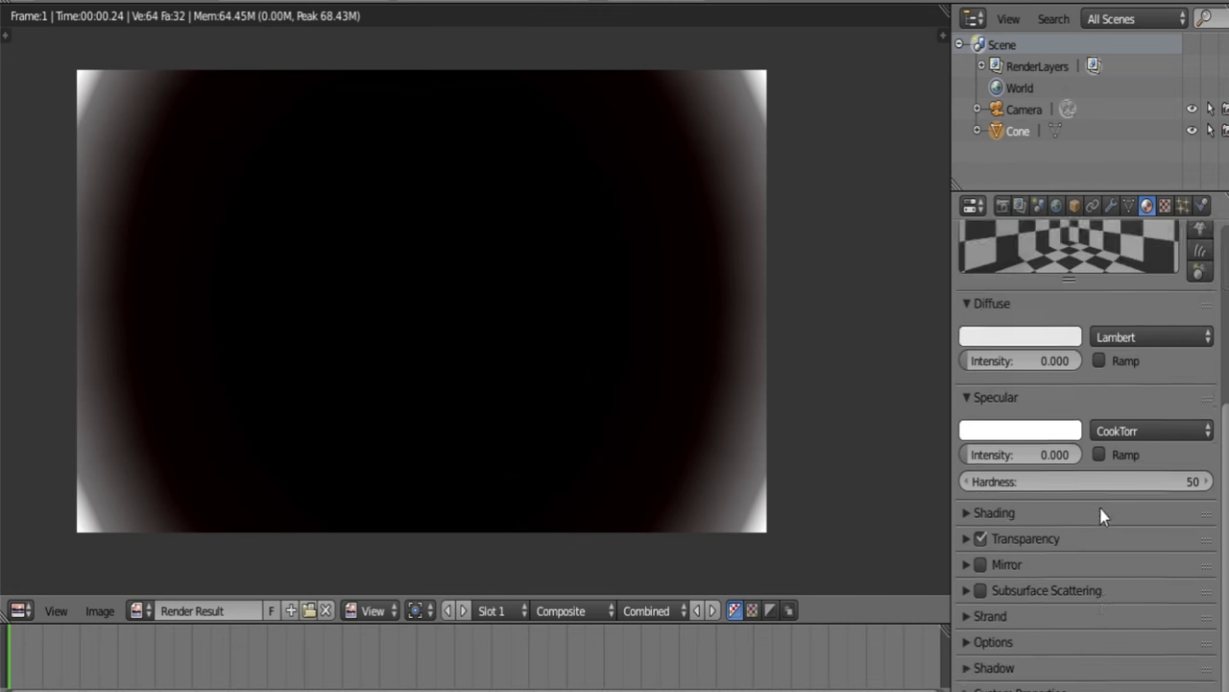
scroll(1101, 516, up, 6)
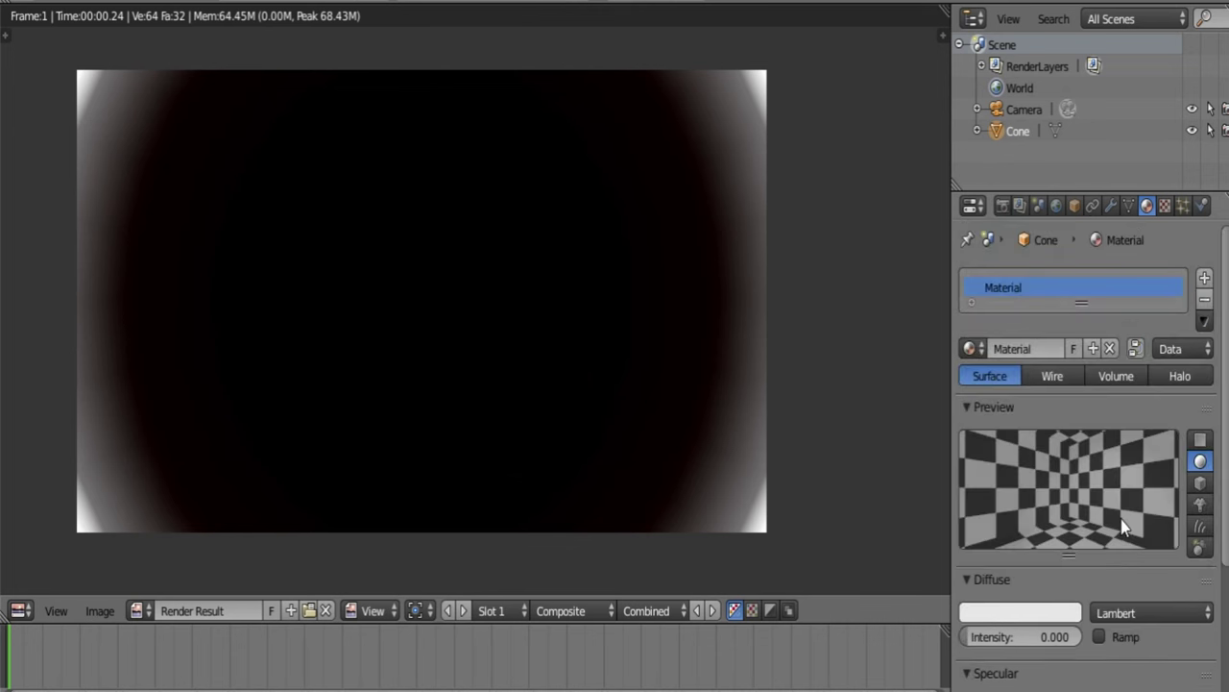
Look over the scene's dimension and output settings and render frame 1 with the transparent cone material.
click(1003, 207)
scroll(1066, 624, down, 3)
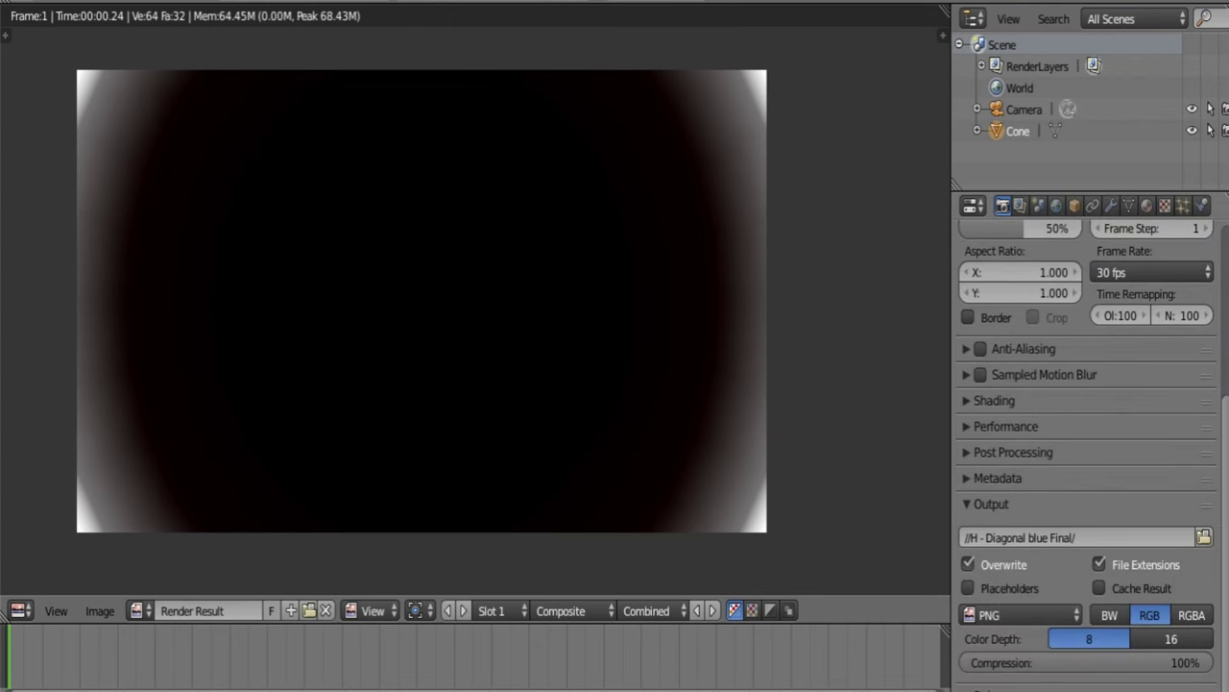
scroll(1138, 482, up, 5)
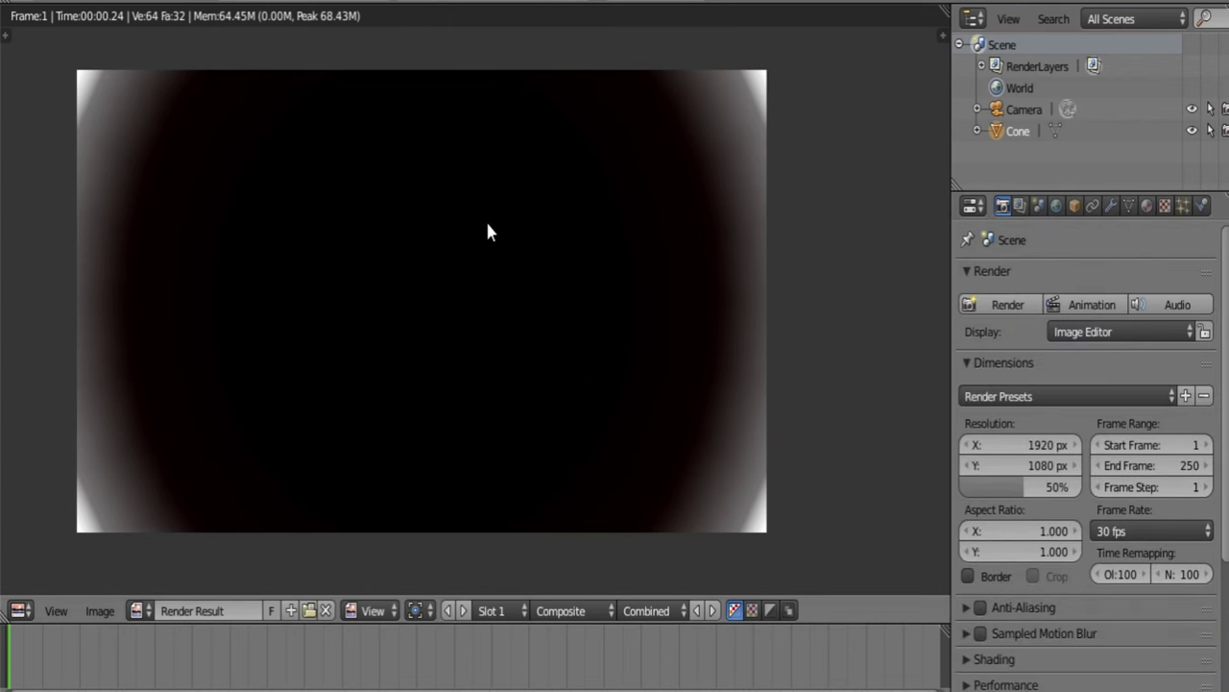
key(F12)
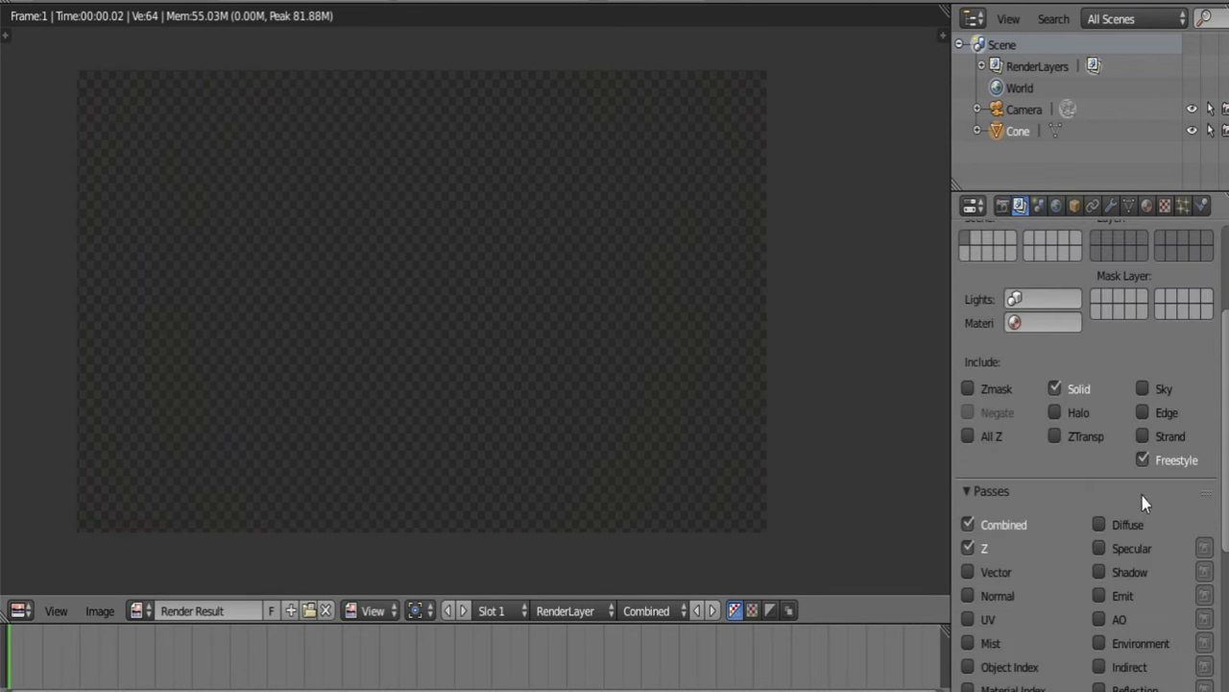
Toggle the combined-pass exclusion of the Specular, Shadow, Emit, AO, Environment, Indirect, Reflection and Refraction passes.
scroll(1181, 528, down, 2)
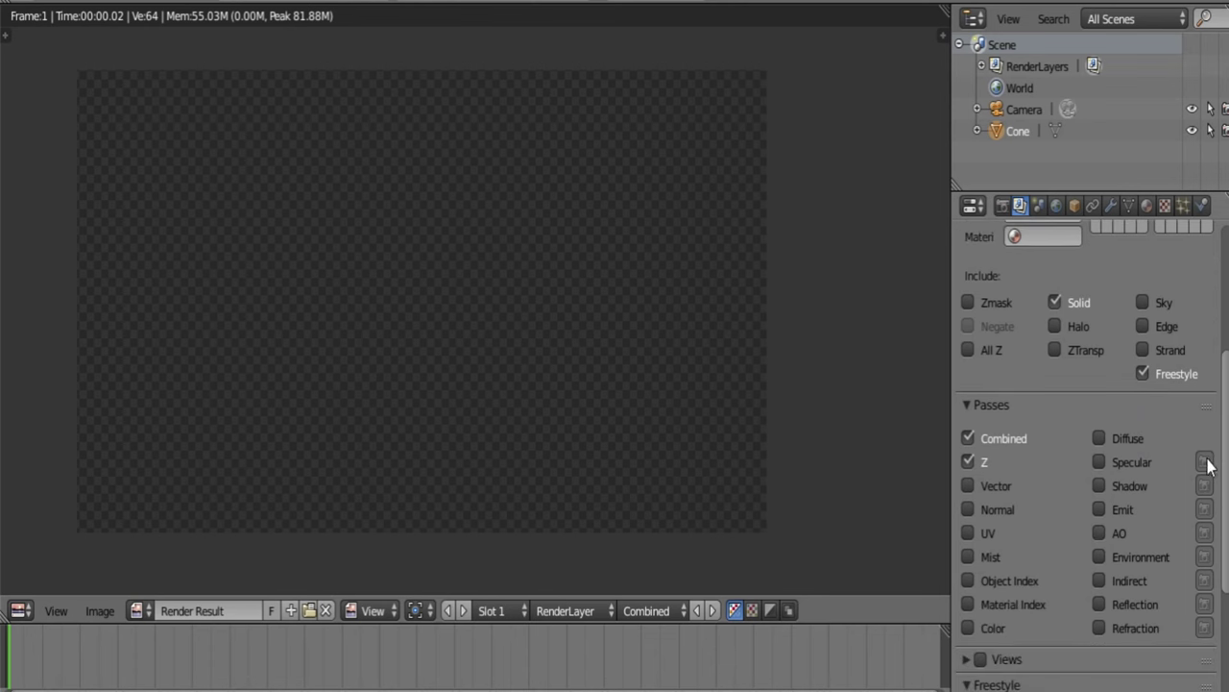
drag(1204, 462, 1205, 580)
drag(1204, 628, 1207, 605)
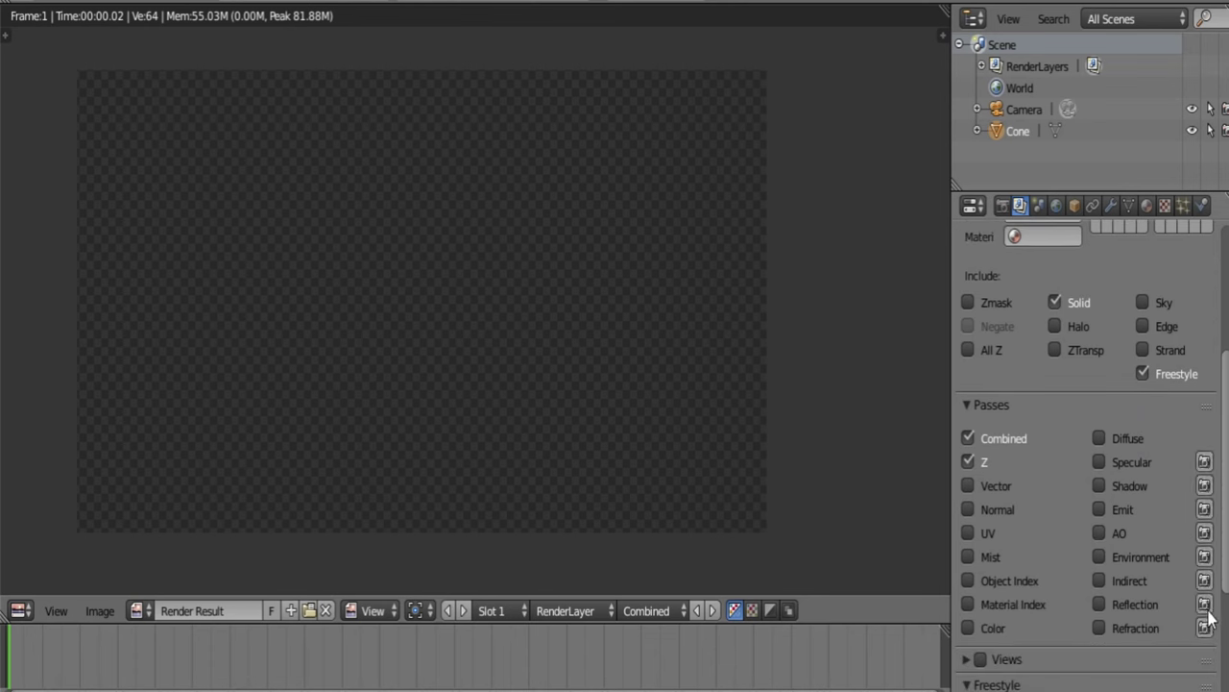
Add a Freestyle line set, assign the existing LineStyle to it and set its base thickness to 1.000.
scroll(1076, 663, down, 7)
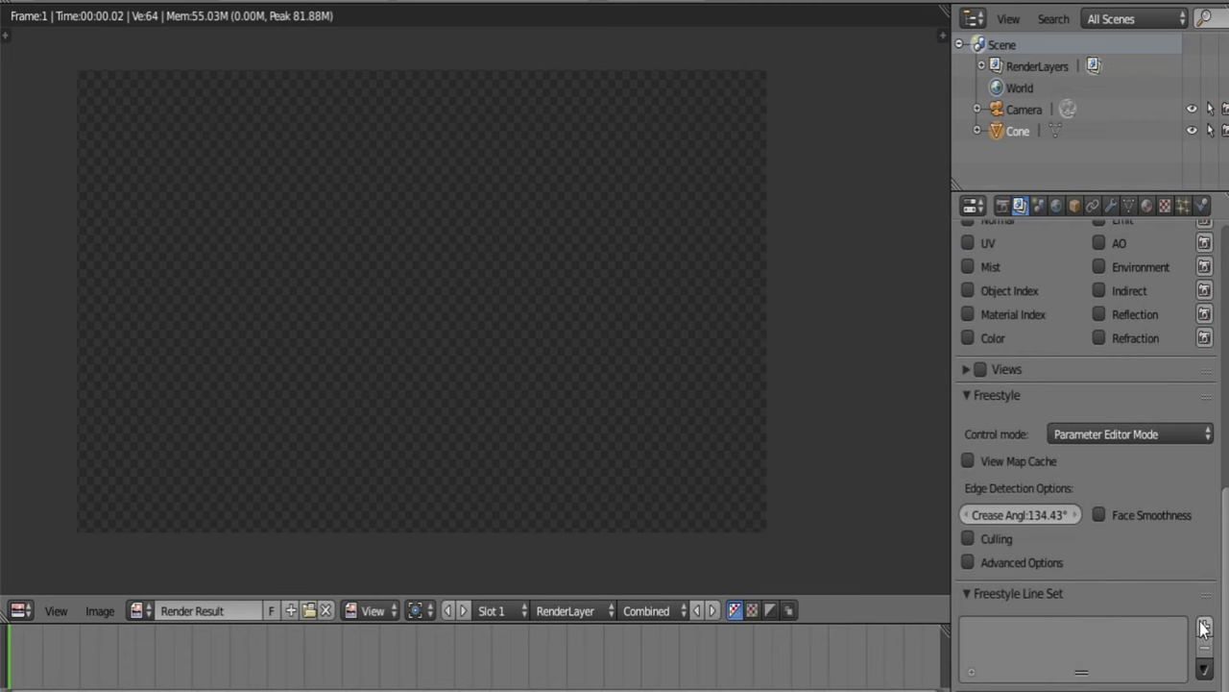
click(1205, 627)
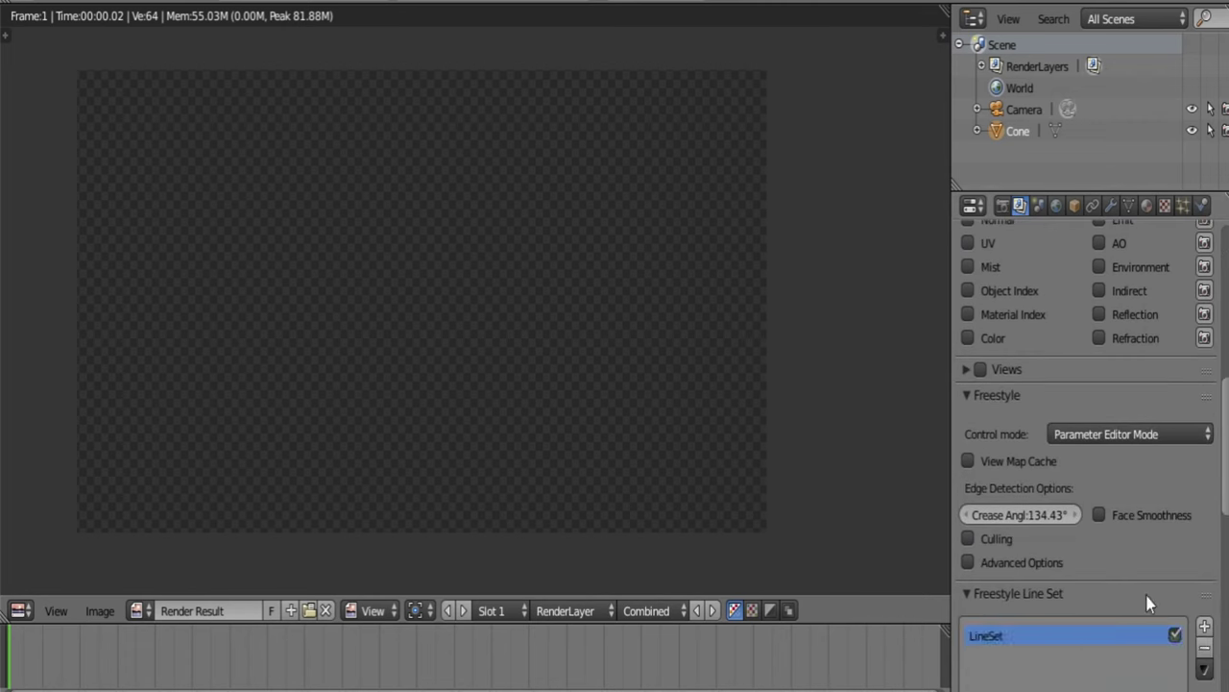
scroll(1124, 554, up, 7)
scroll(1123, 554, down, 15)
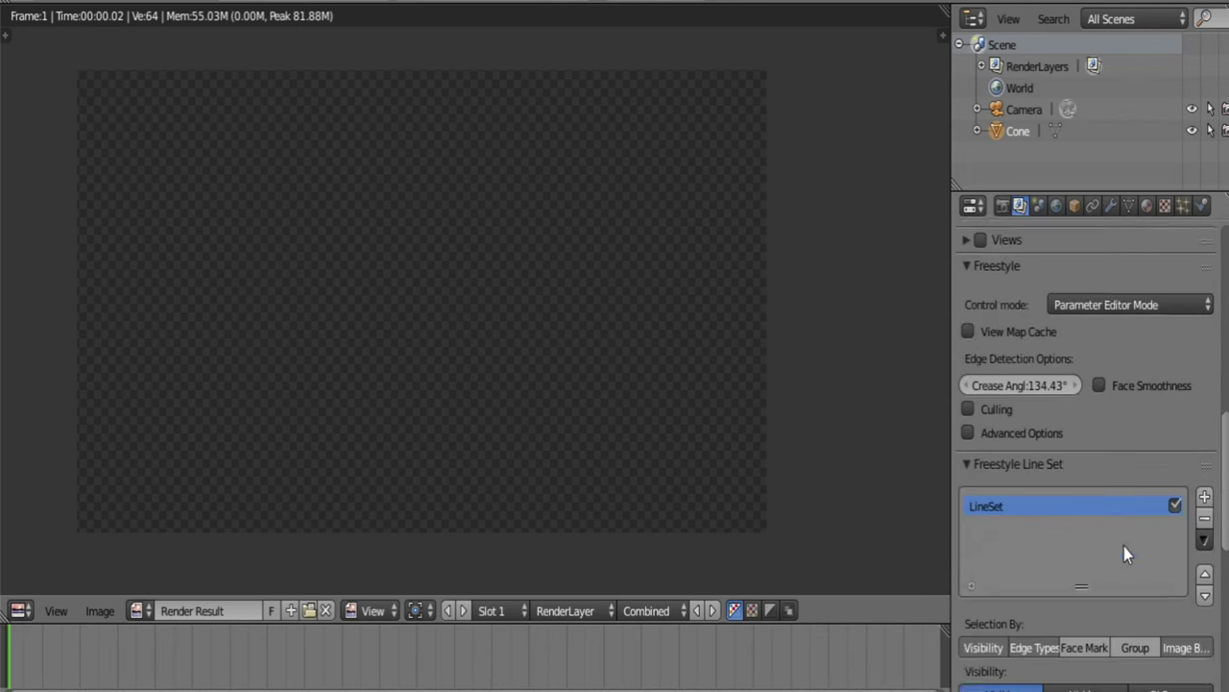
scroll(1021, 595, down, 4)
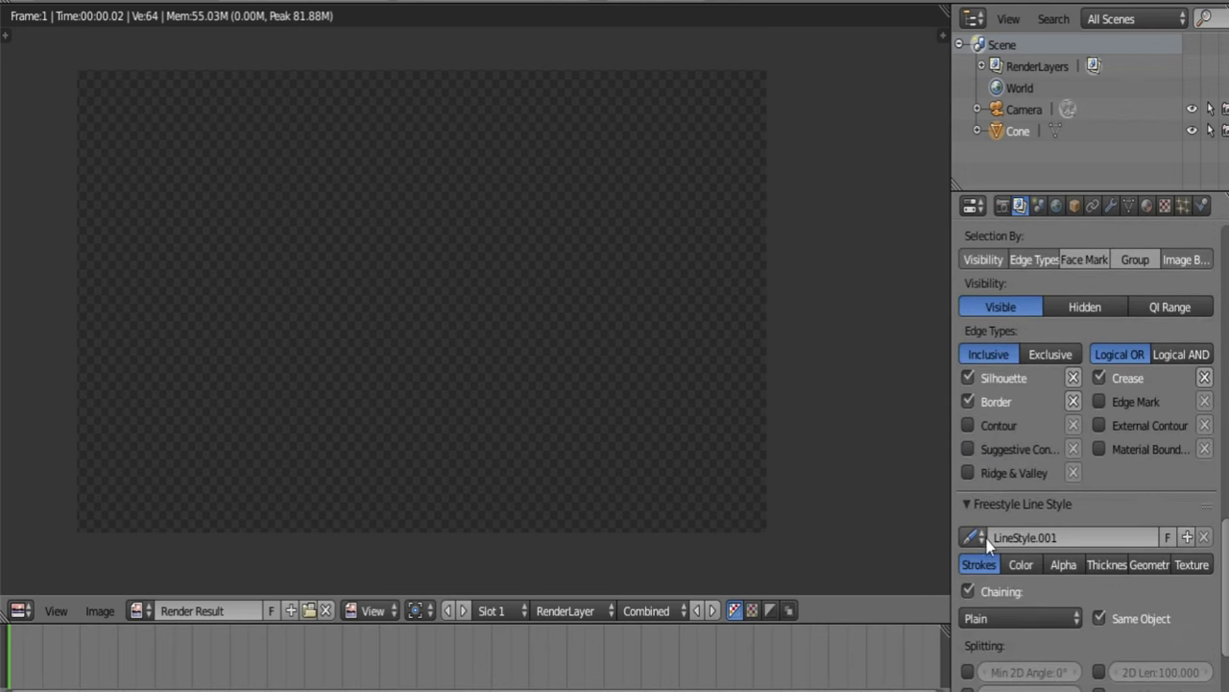
click(973, 538)
click(1003, 321)
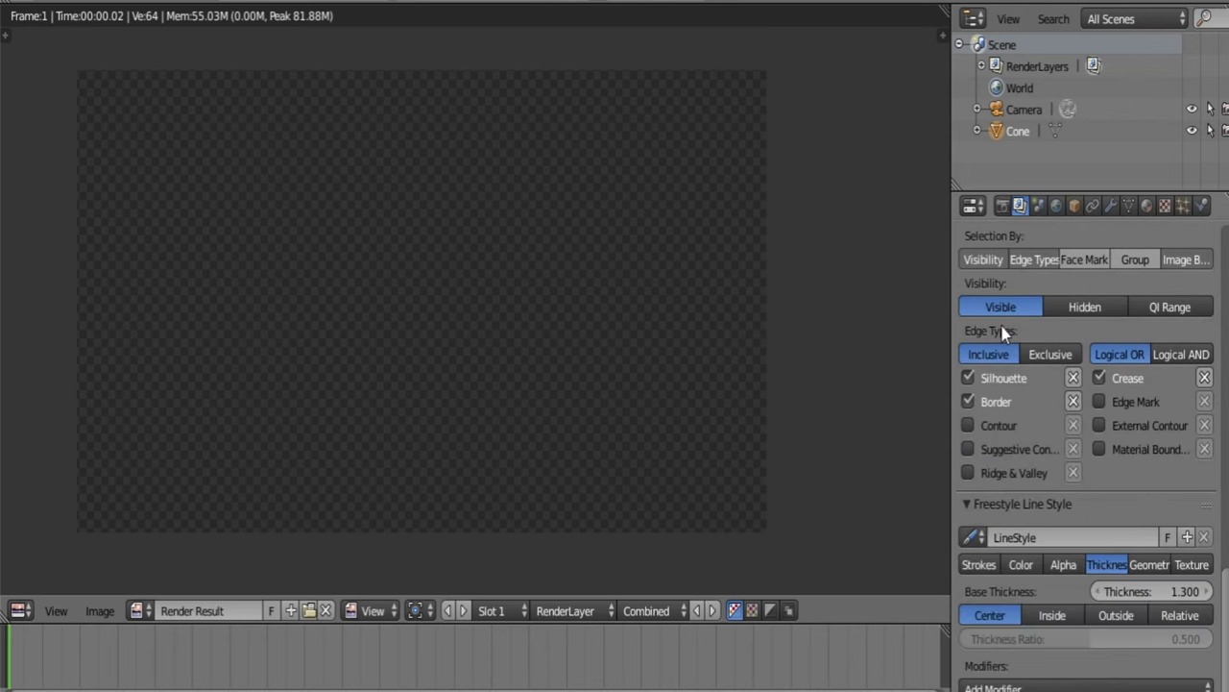
click(1157, 588)
key(Escape)
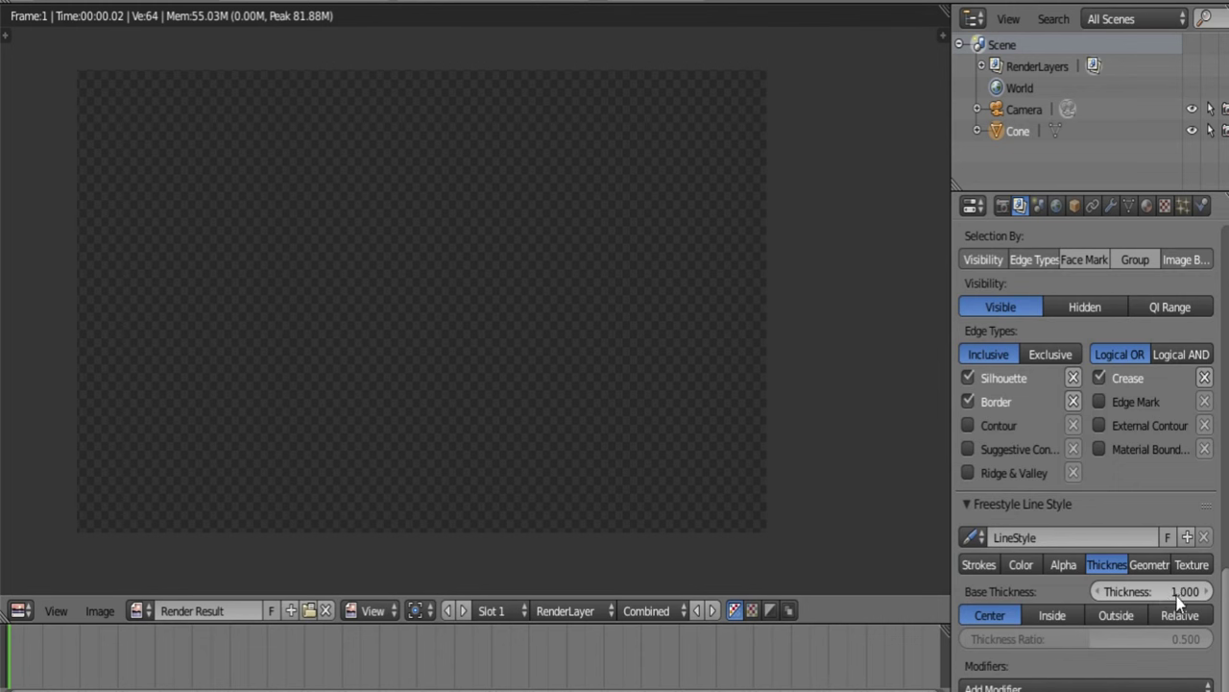
Restore the Specular-to-Refraction pass exclusions and enable the Contour, Edge Mark, External Contour and Material Boundary edge types for the line set.
scroll(1180, 600, up, 15)
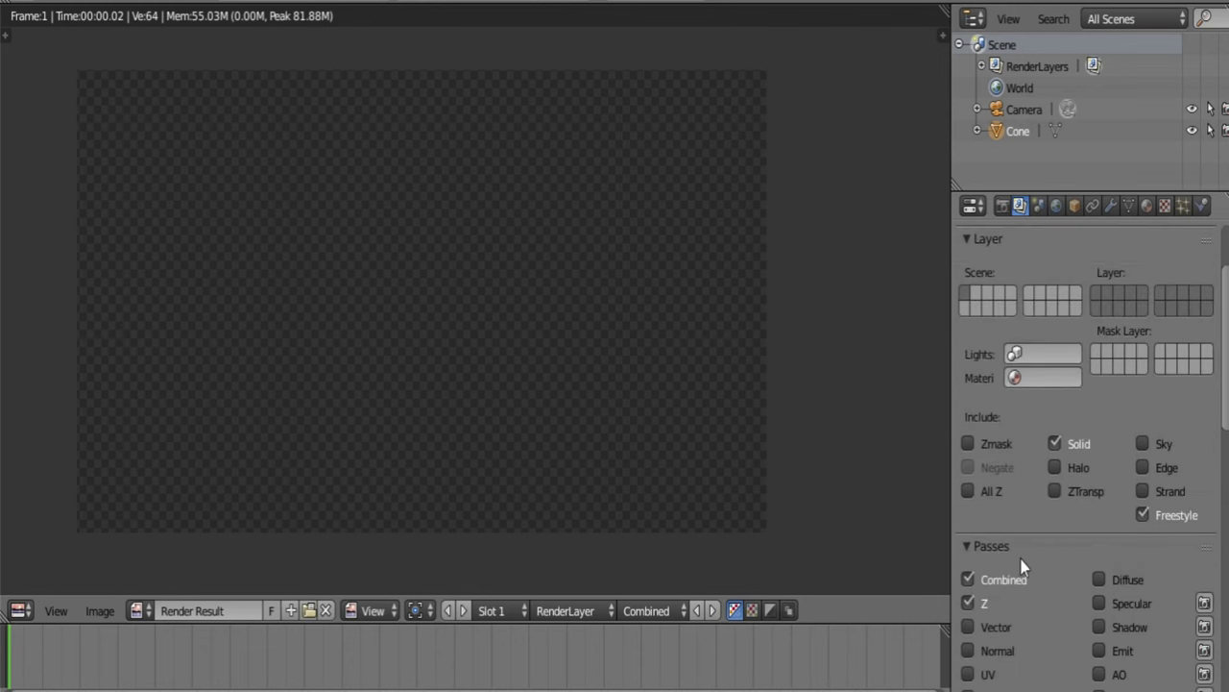
scroll(1021, 566, down, 5)
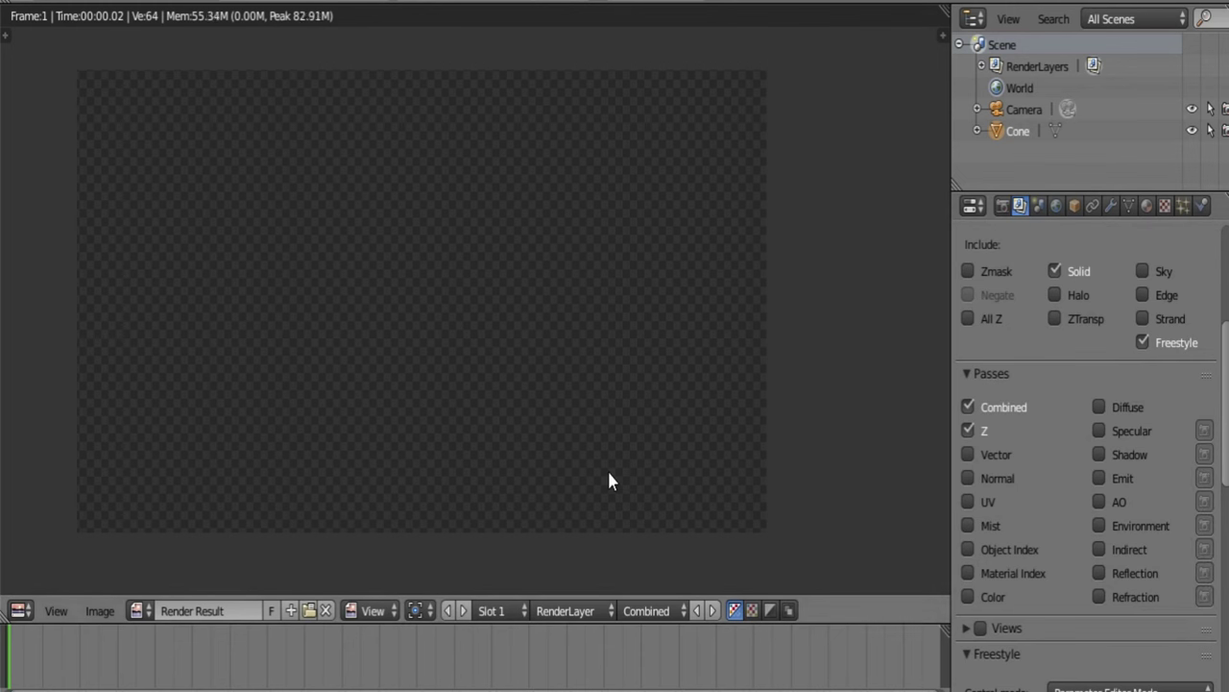
scroll(1120, 415, up, 6)
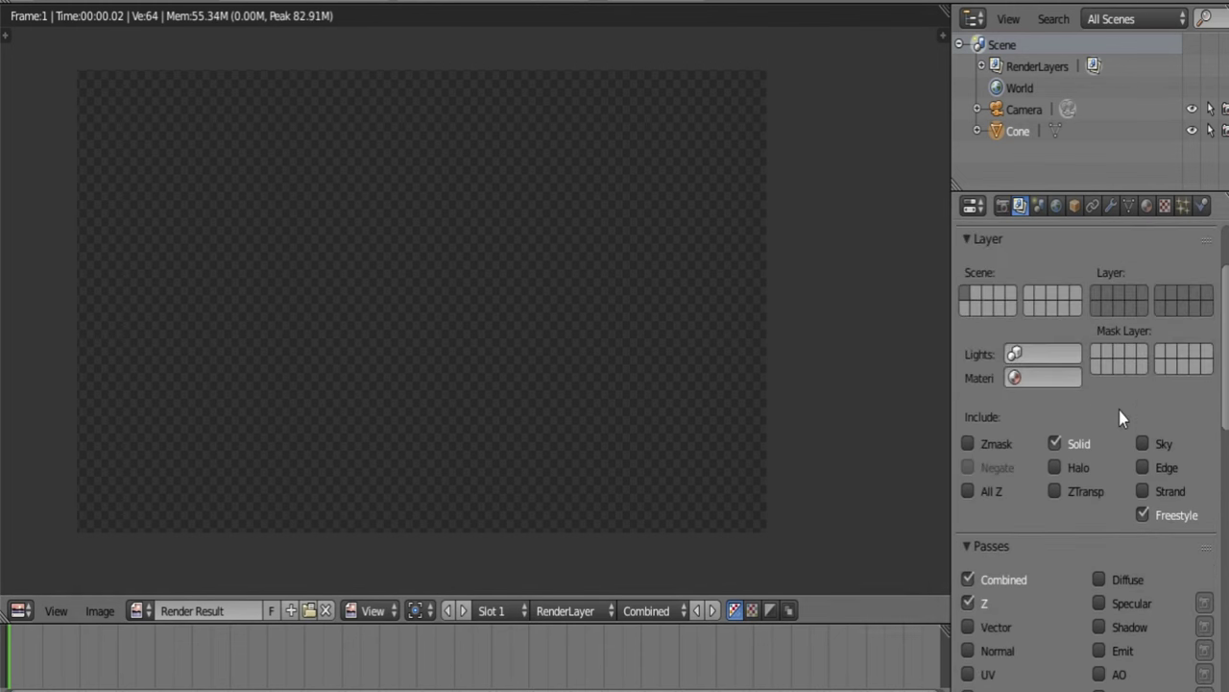
scroll(1119, 410, down, 15)
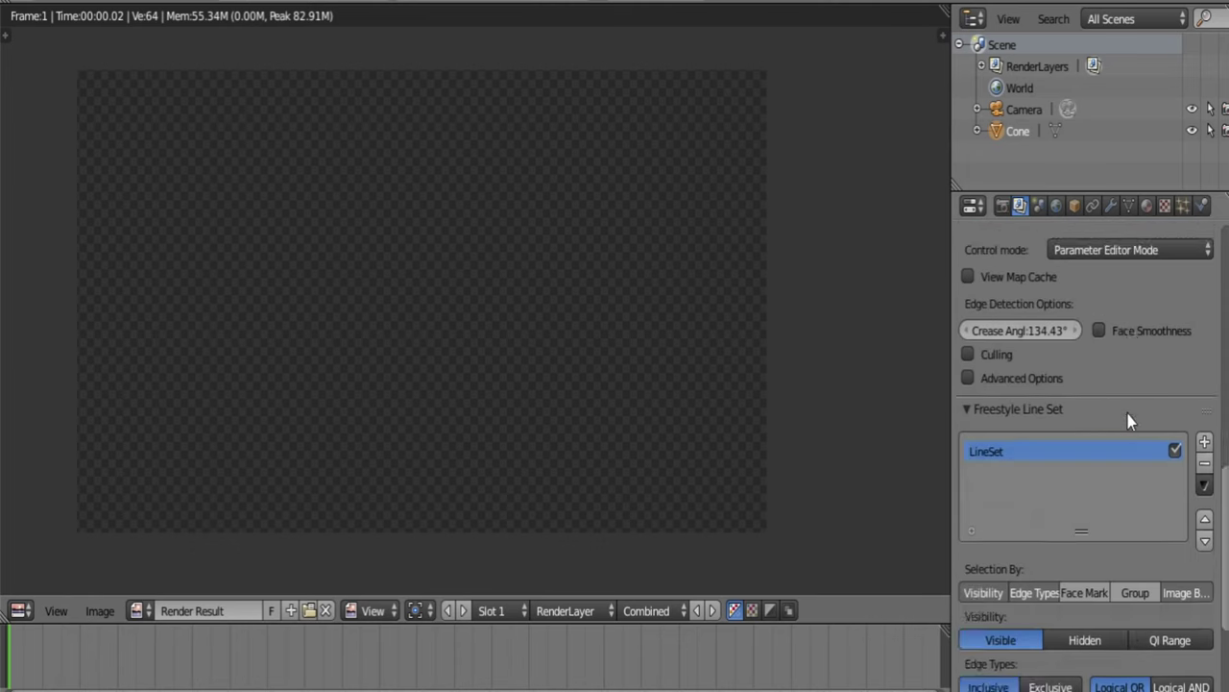
Set the cone material's diffuse intensity to 1.000 and its diffuse colour to black.
click(1147, 206)
scroll(1200, 453, down, 3)
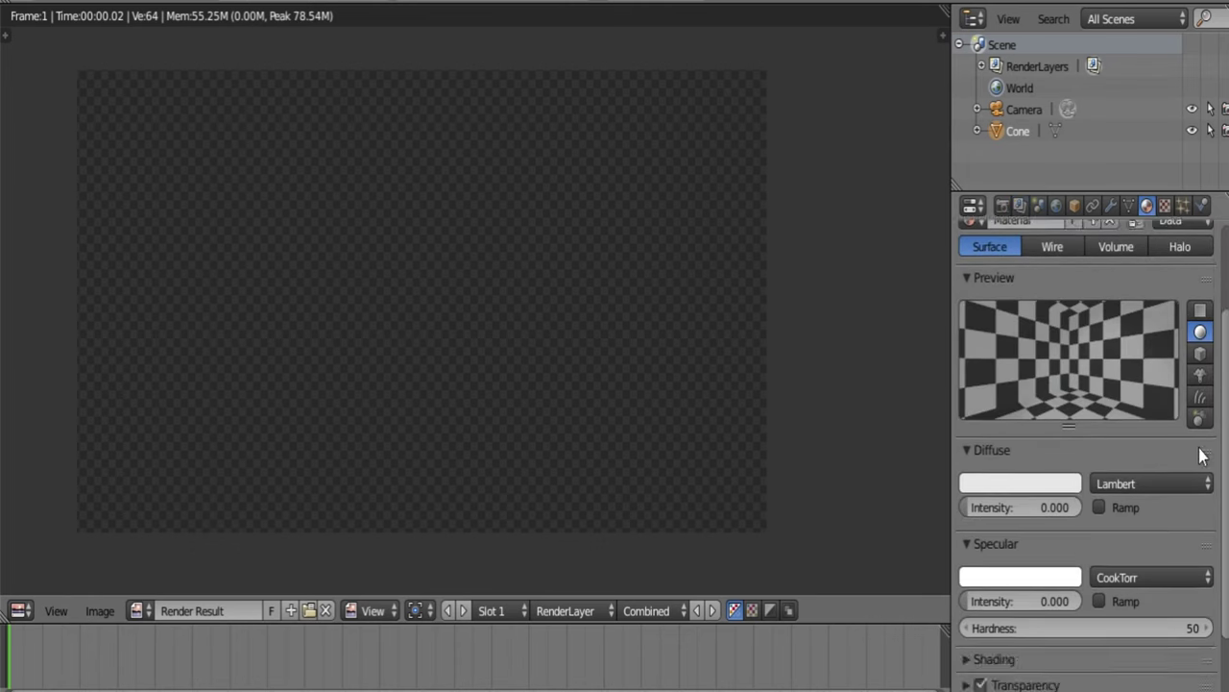
scroll(1201, 457, up, 3)
scroll(1201, 457, down, 5)
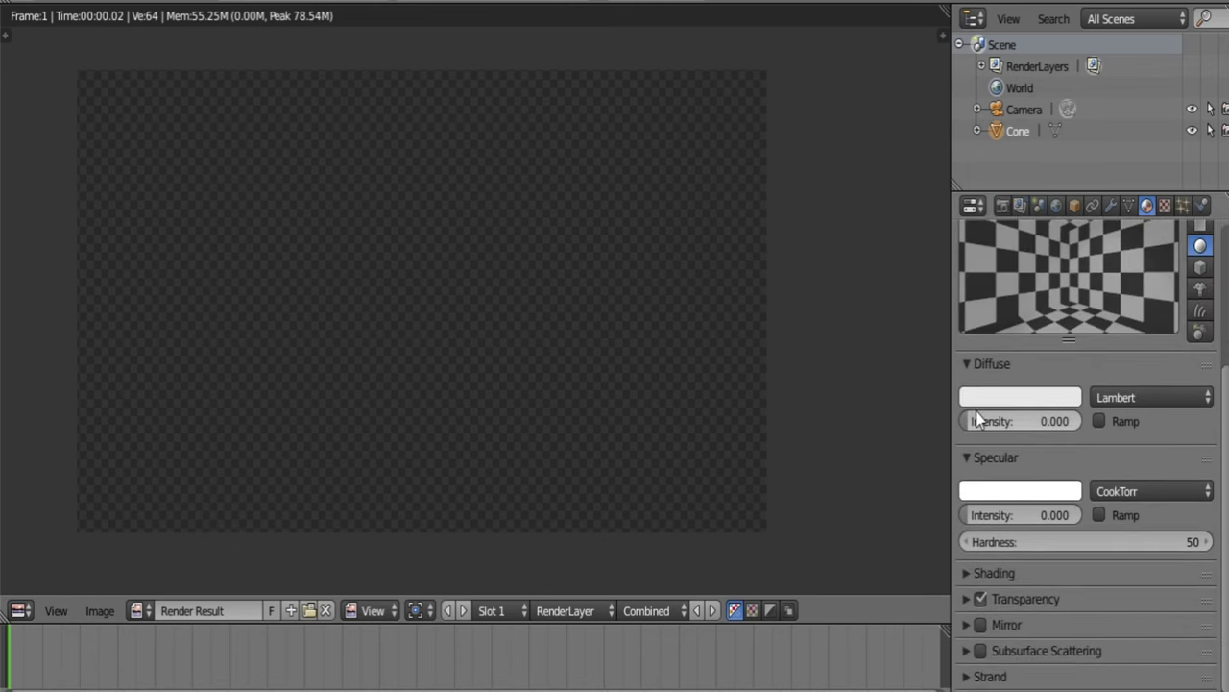
drag(975, 419, 1081, 421)
click(1033, 390)
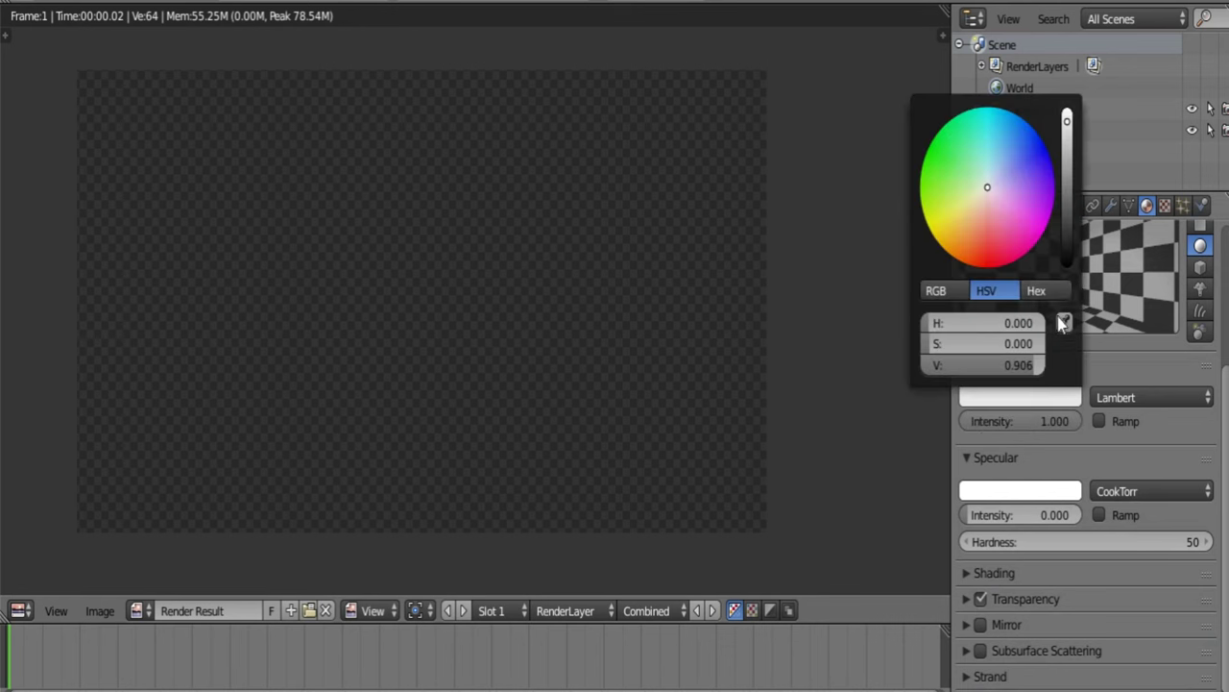
drag(1070, 221, 1067, 210)
Set the cone material's Z Transparency alpha to 0.001 and render frame 1.
scroll(1111, 337, up, 4)
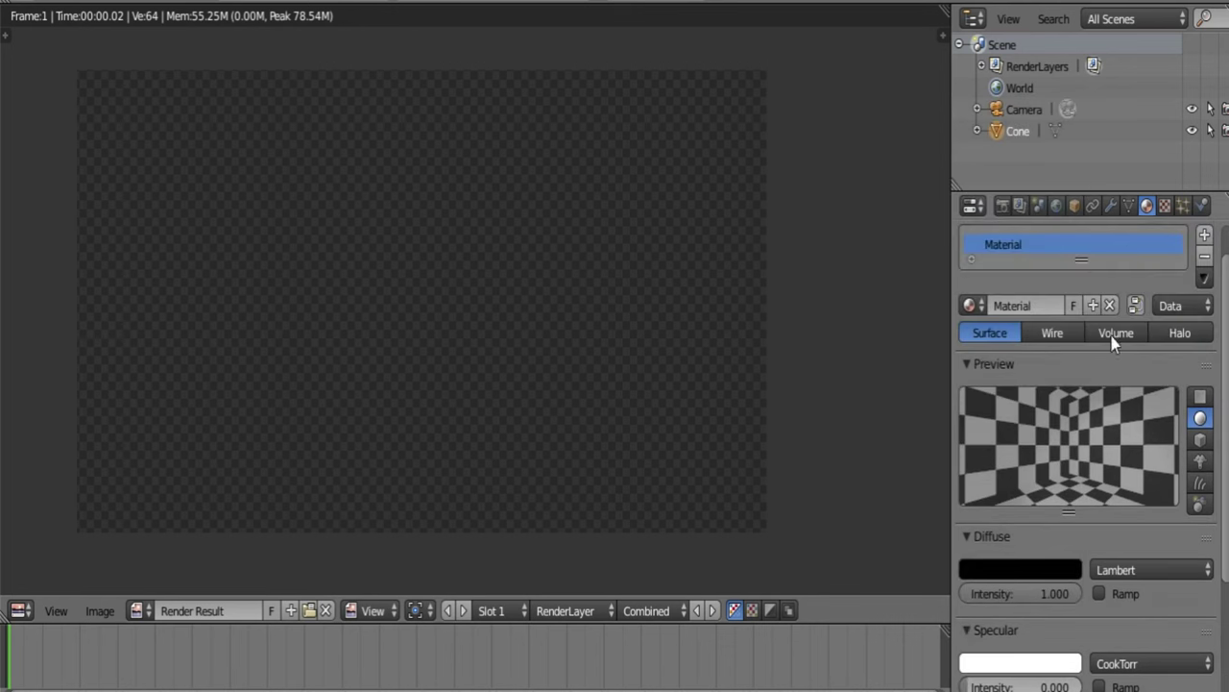
click(1003, 206)
click(1020, 206)
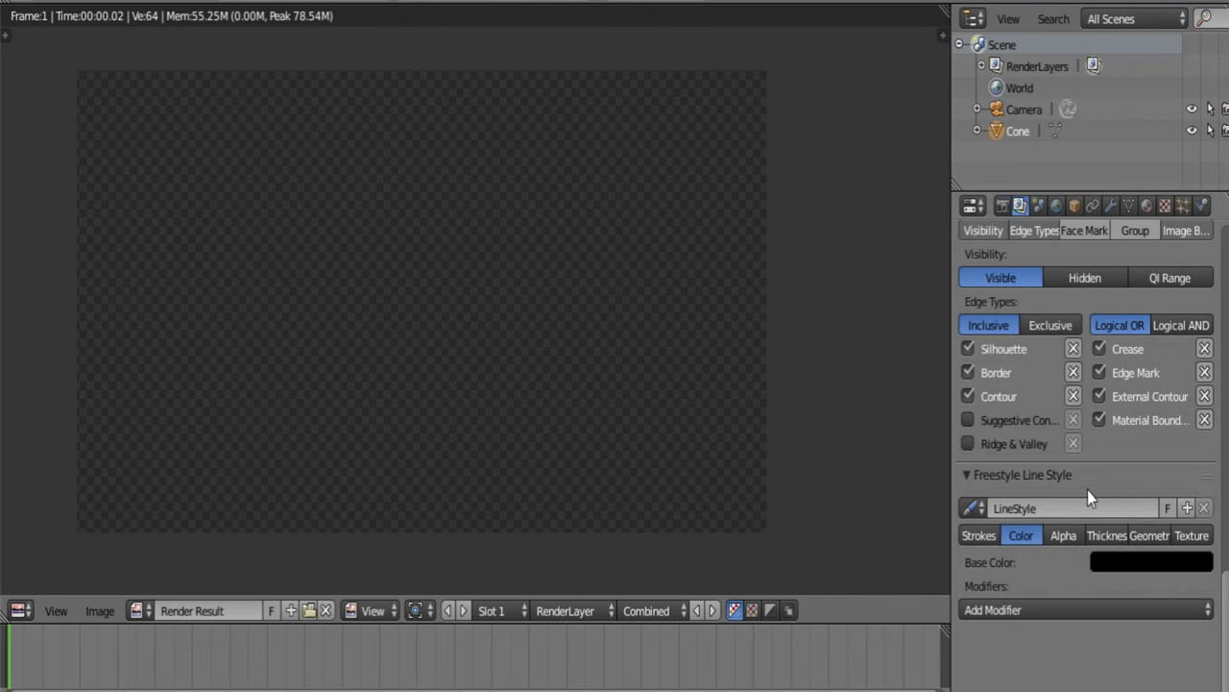
click(1147, 205)
scroll(999, 470, down, 8)
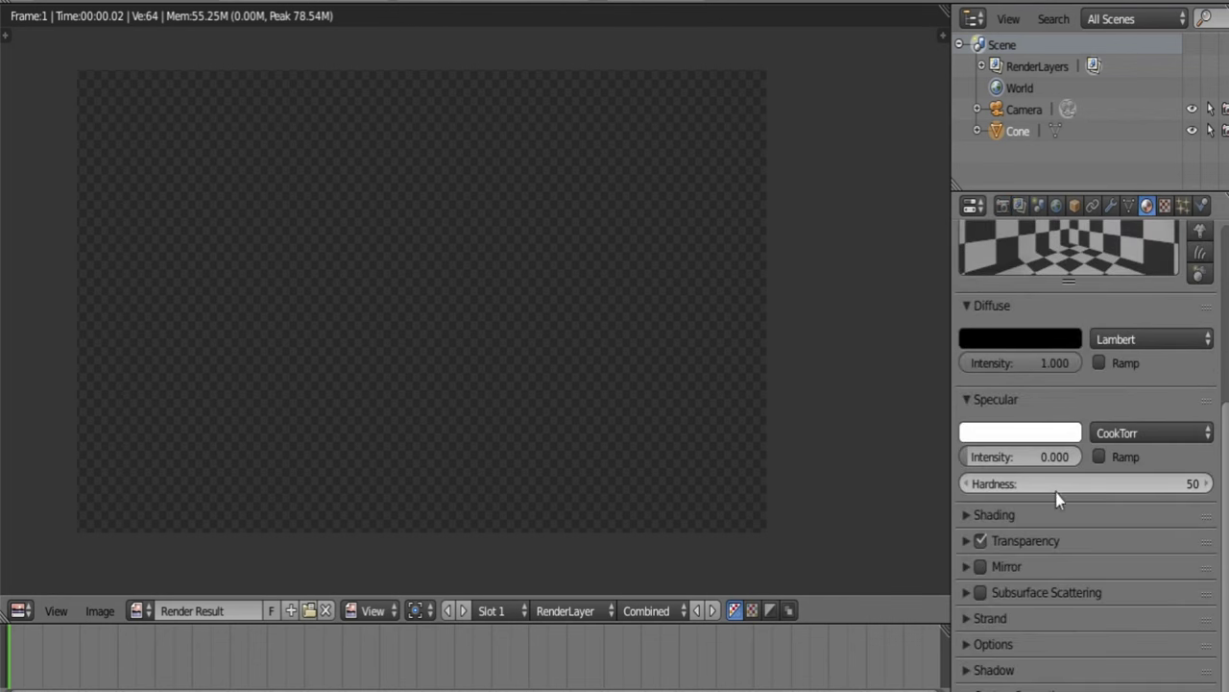
click(980, 541)
click(966, 541)
click(1000, 595)
text(.00)
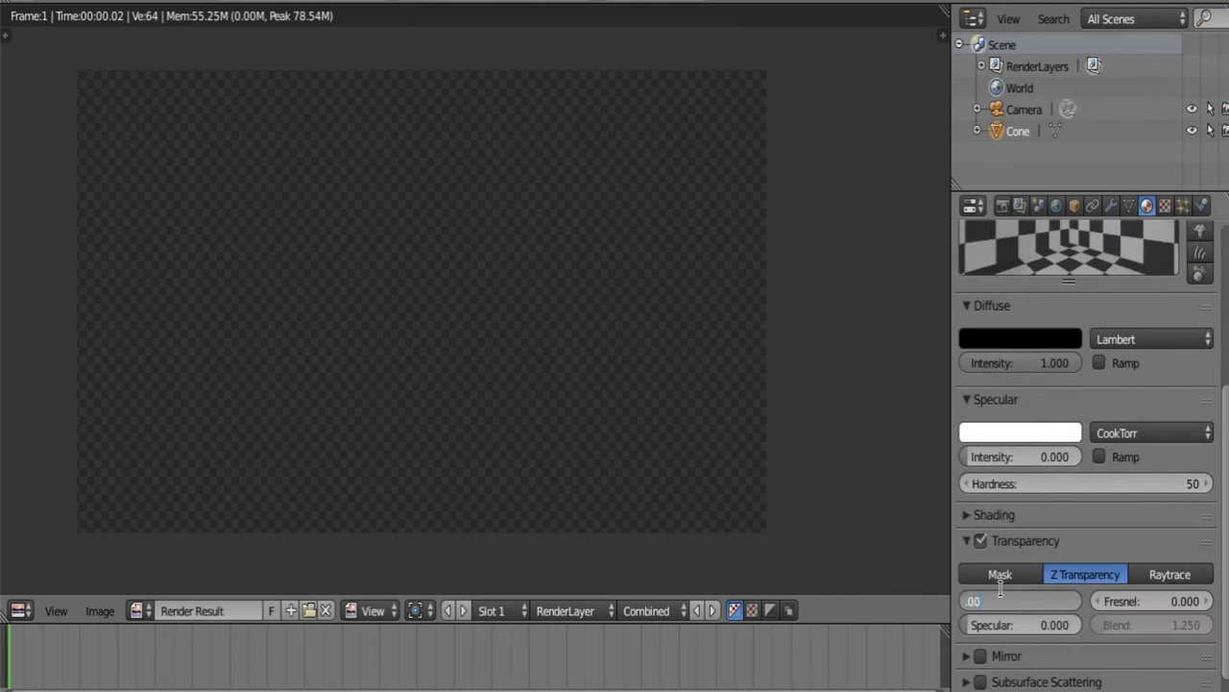
text(1)
key(Return)
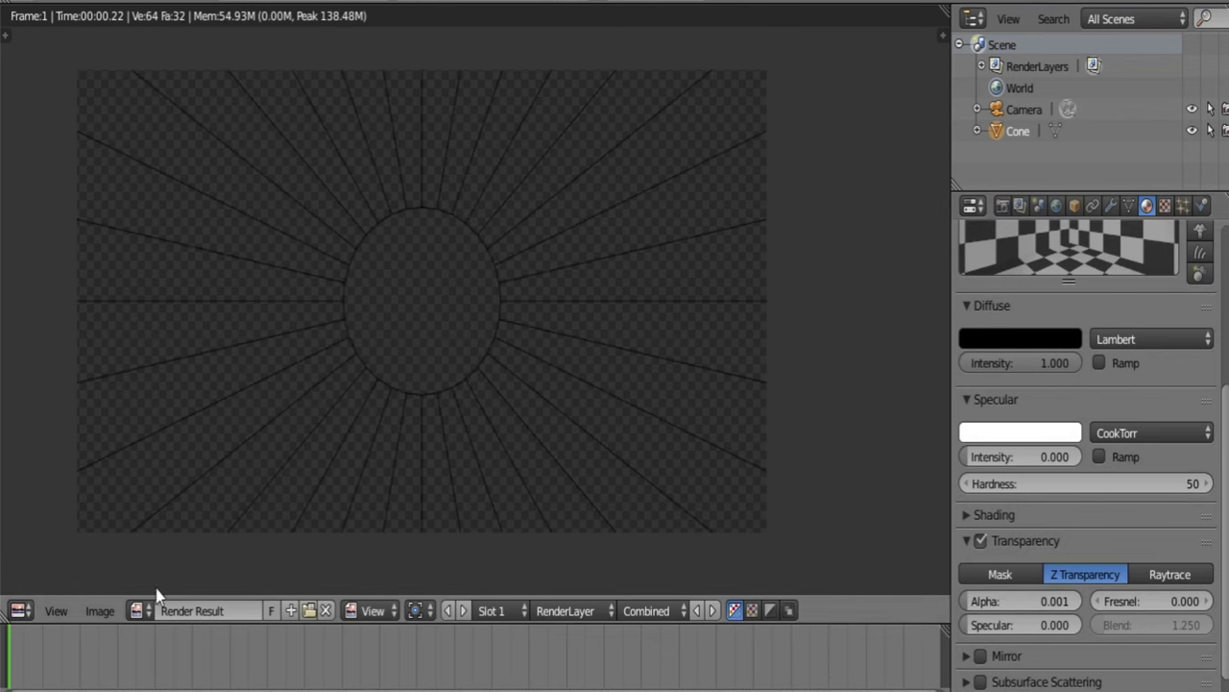
Turn off the Silhouette, Border, Contour, Crease and External Contour edge types in the Freestyle line set.
click(19, 609)
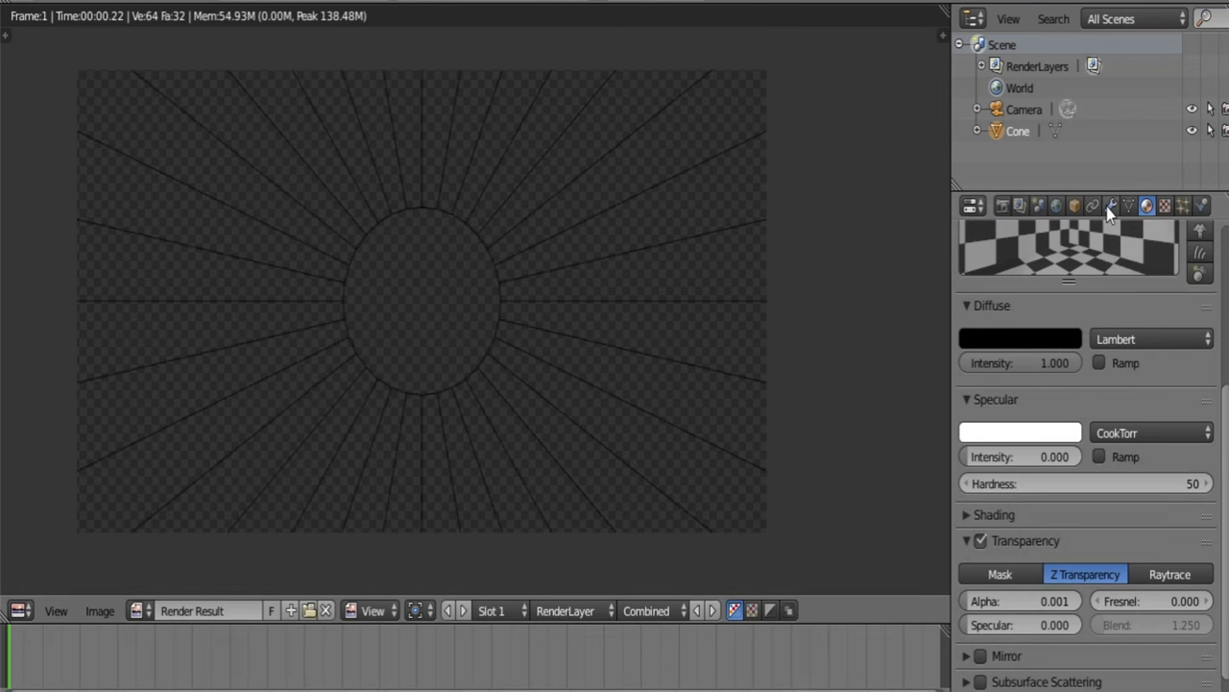
click(1108, 208)
click(1021, 207)
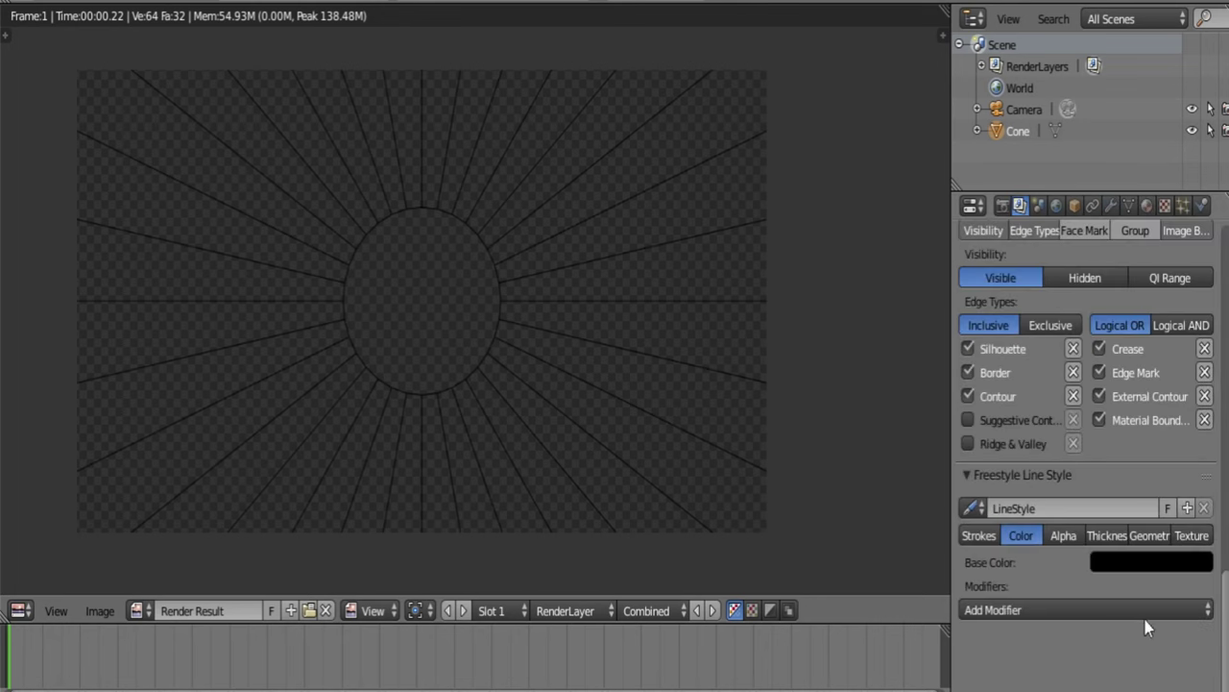
click(979, 397)
click(980, 373)
click(980, 354)
click(1102, 348)
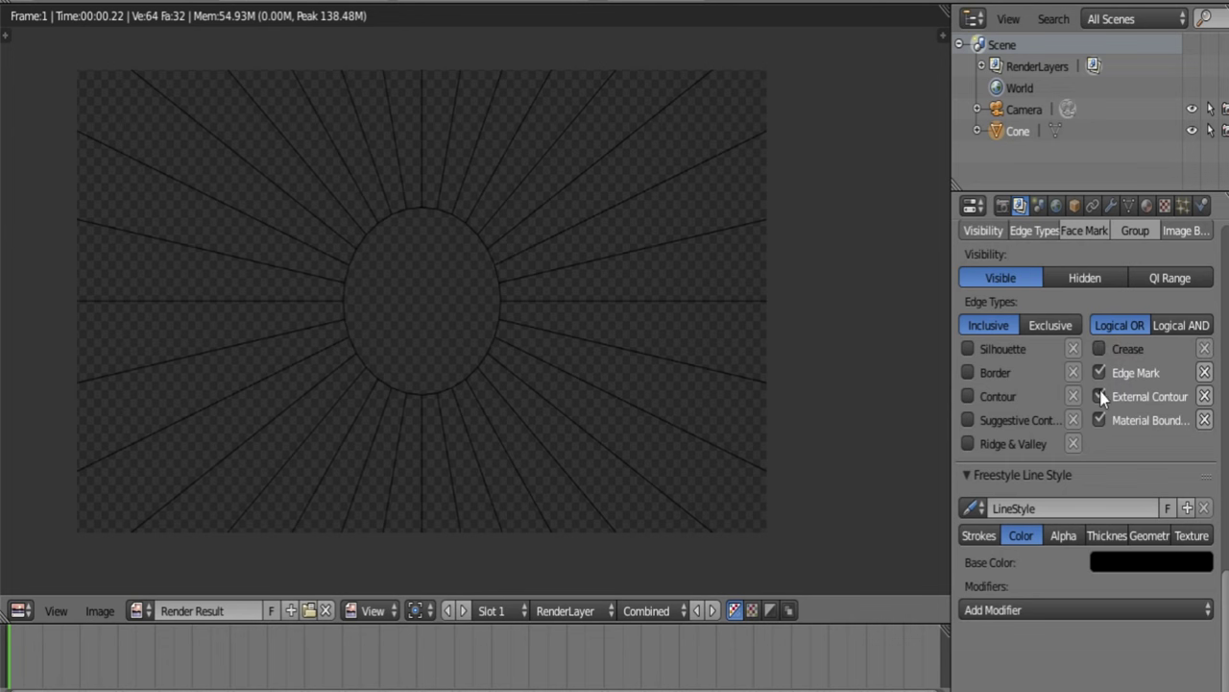
click(1100, 397)
click(1100, 422)
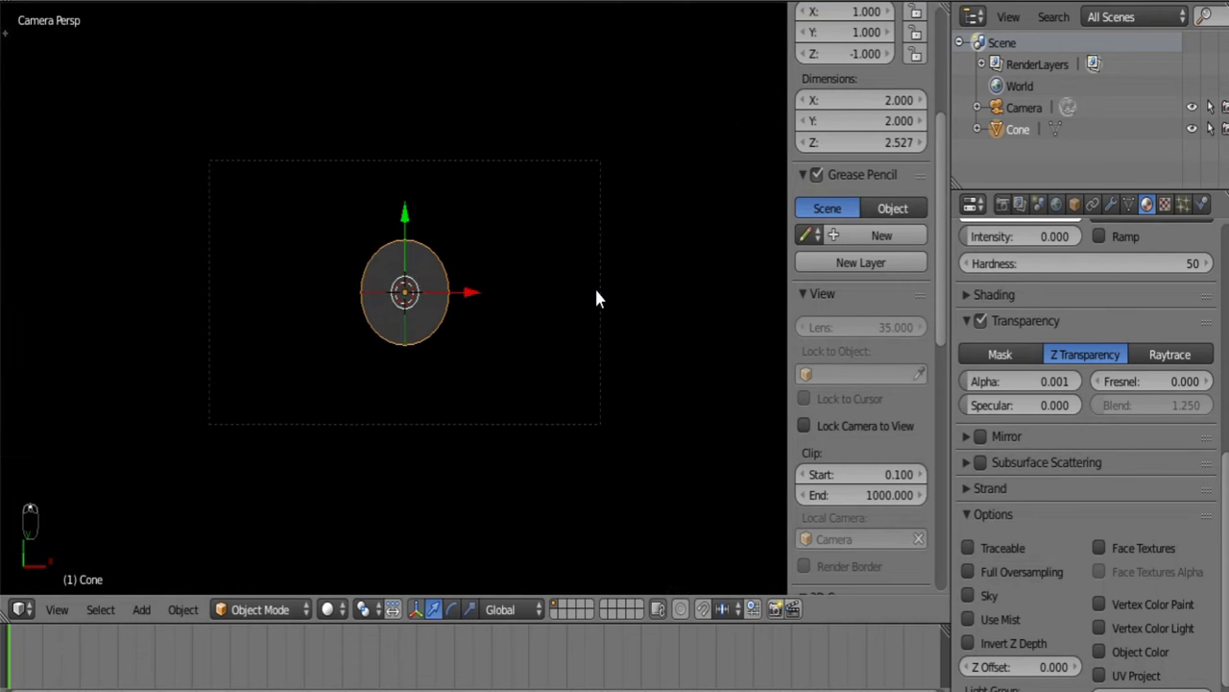
Render frame 1 through the camera and check the line set's selected edge types.
scroll(596, 298, up, 2)
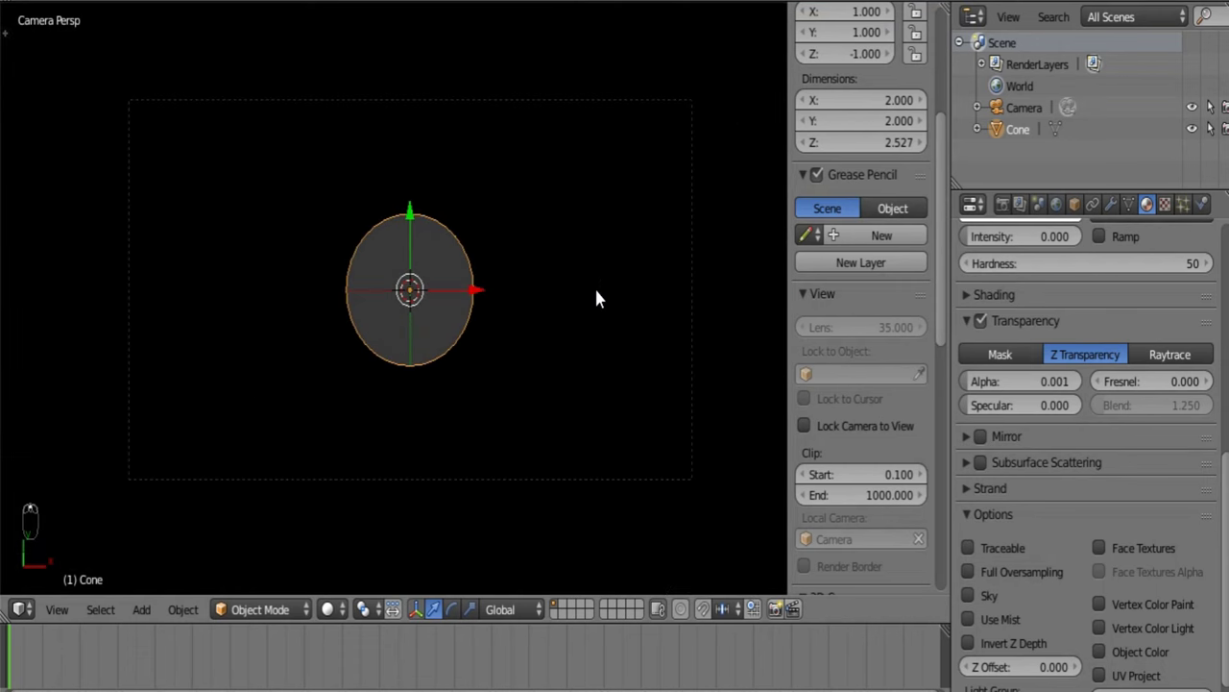
key(F12)
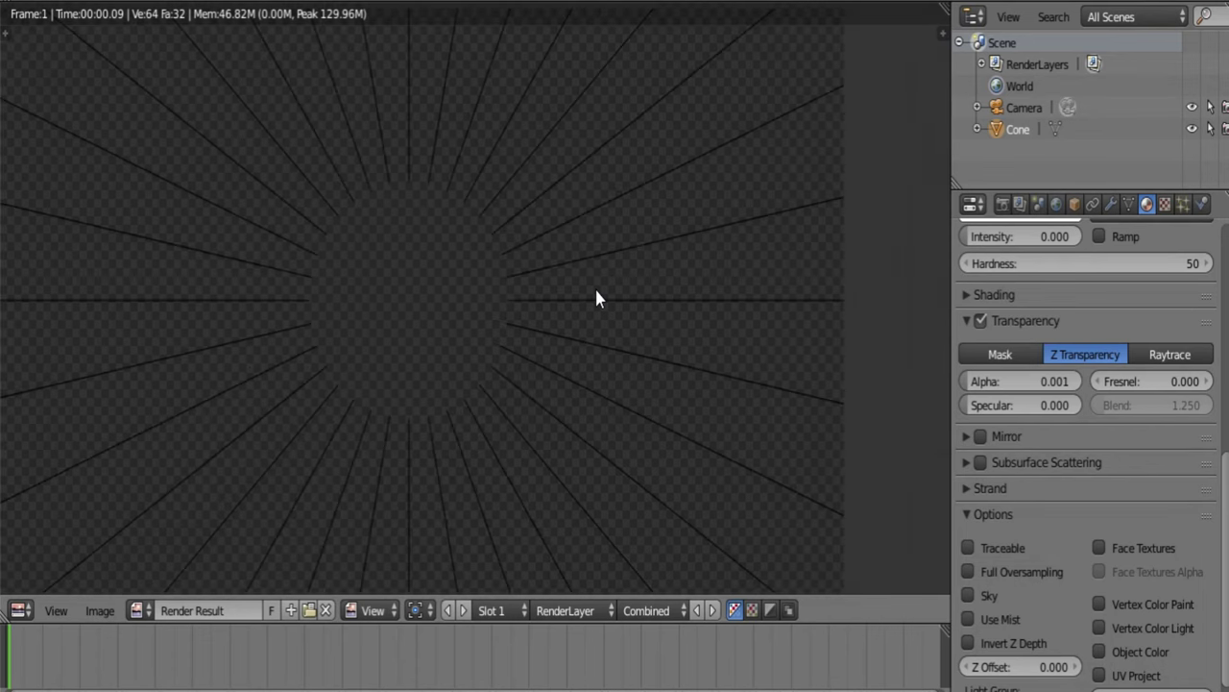
click(1020, 204)
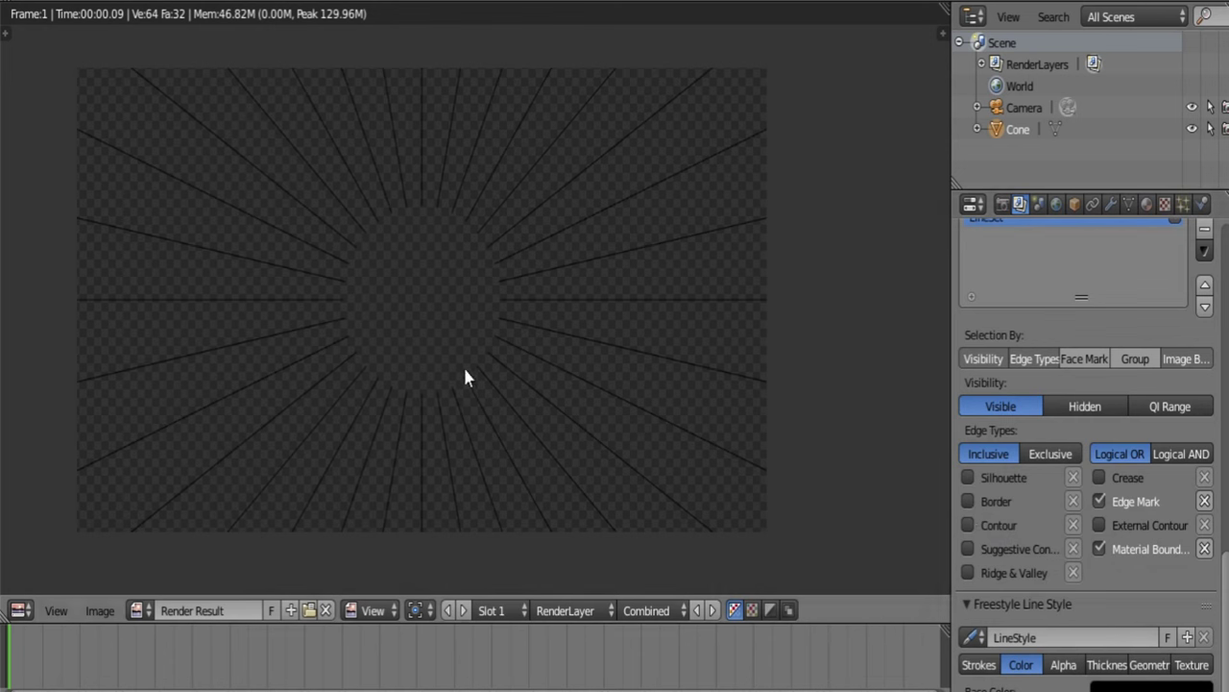
click(1056, 204)
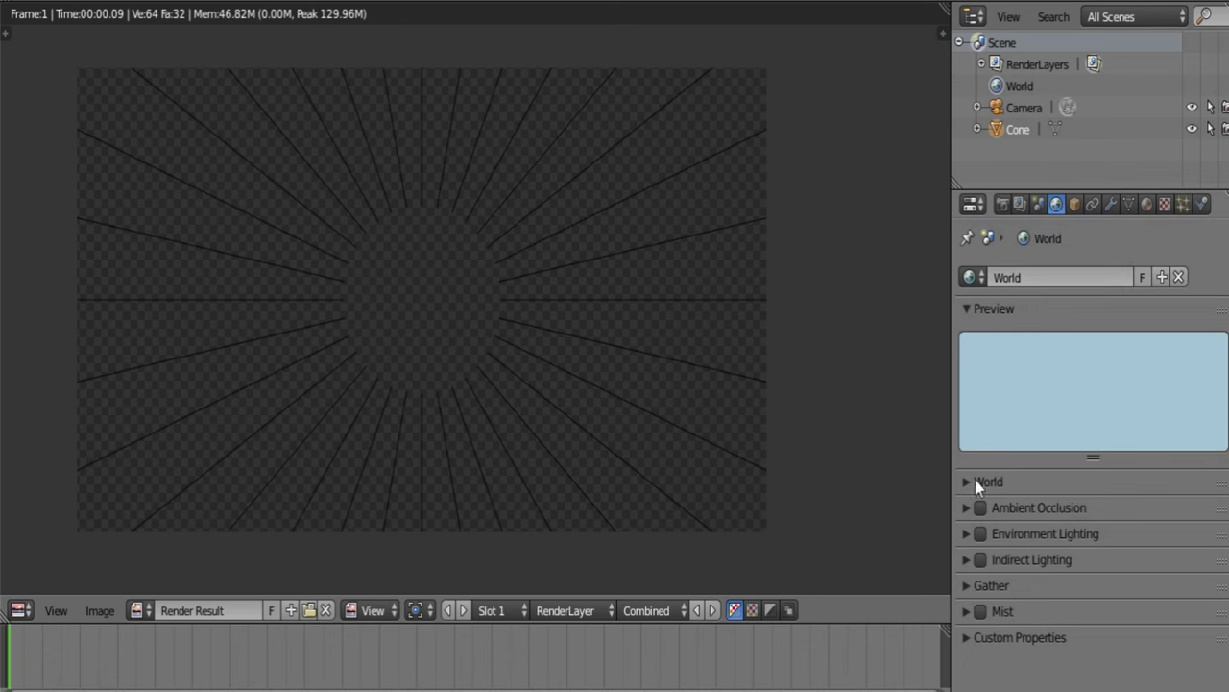
click(1002, 203)
scroll(1044, 375, up, 1)
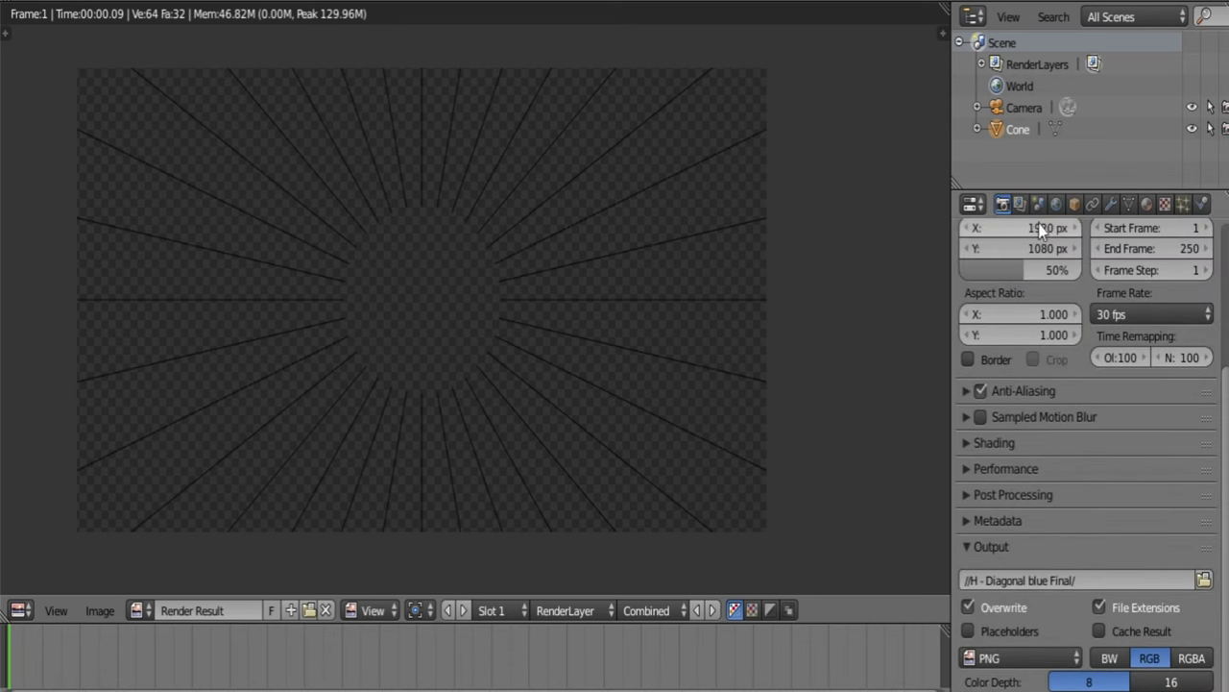
click(1019, 204)
scroll(1105, 403, up, 4)
scroll(1141, 456, up, 10)
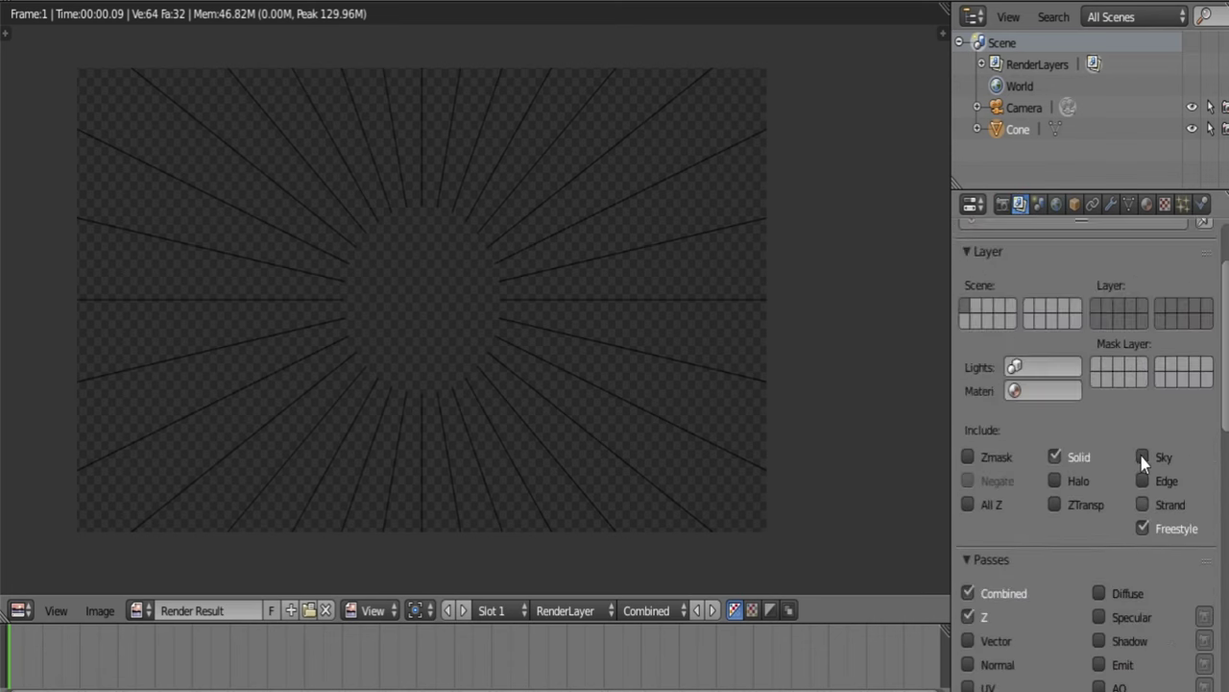
Set the world's zenith and horizon colours to white.
click(1056, 203)
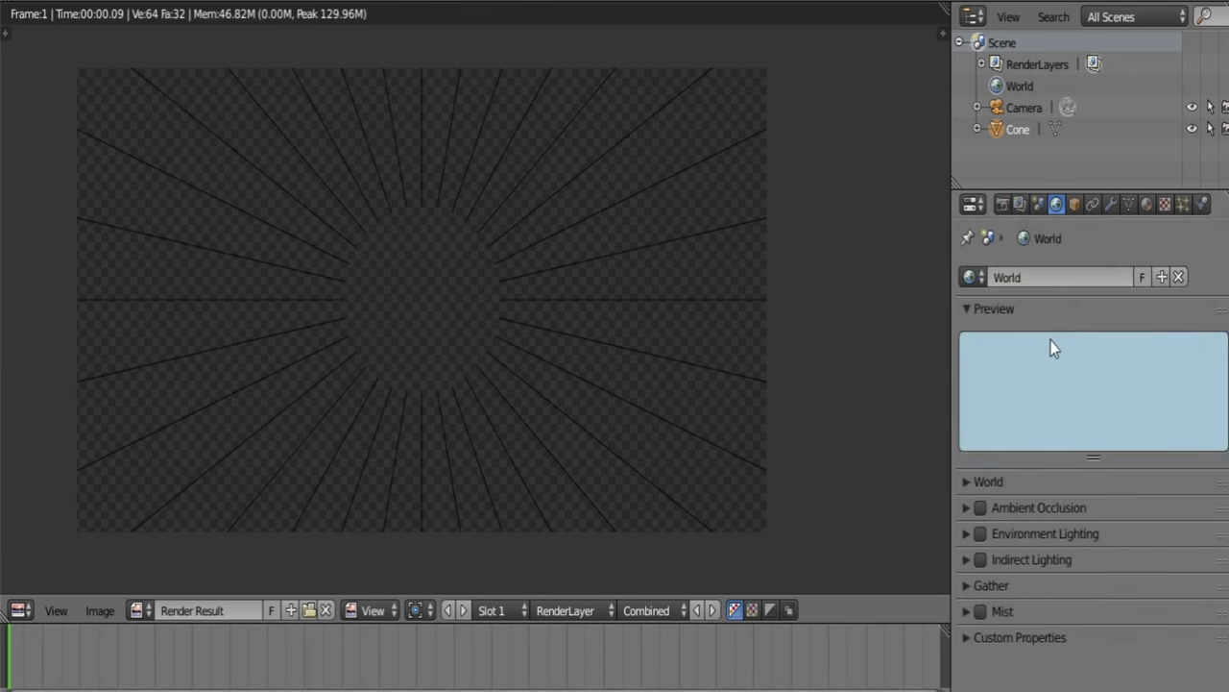
click(980, 481)
click(1084, 564)
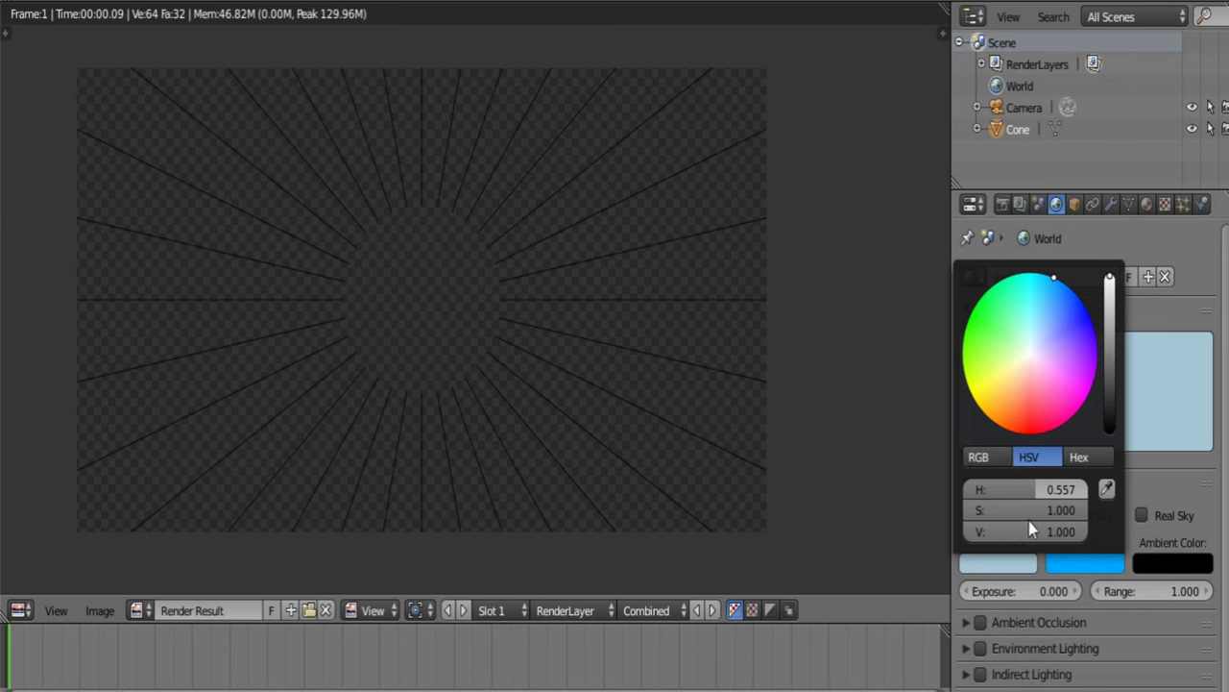
drag(1034, 520, 965, 510)
click(1021, 565)
click(1029, 564)
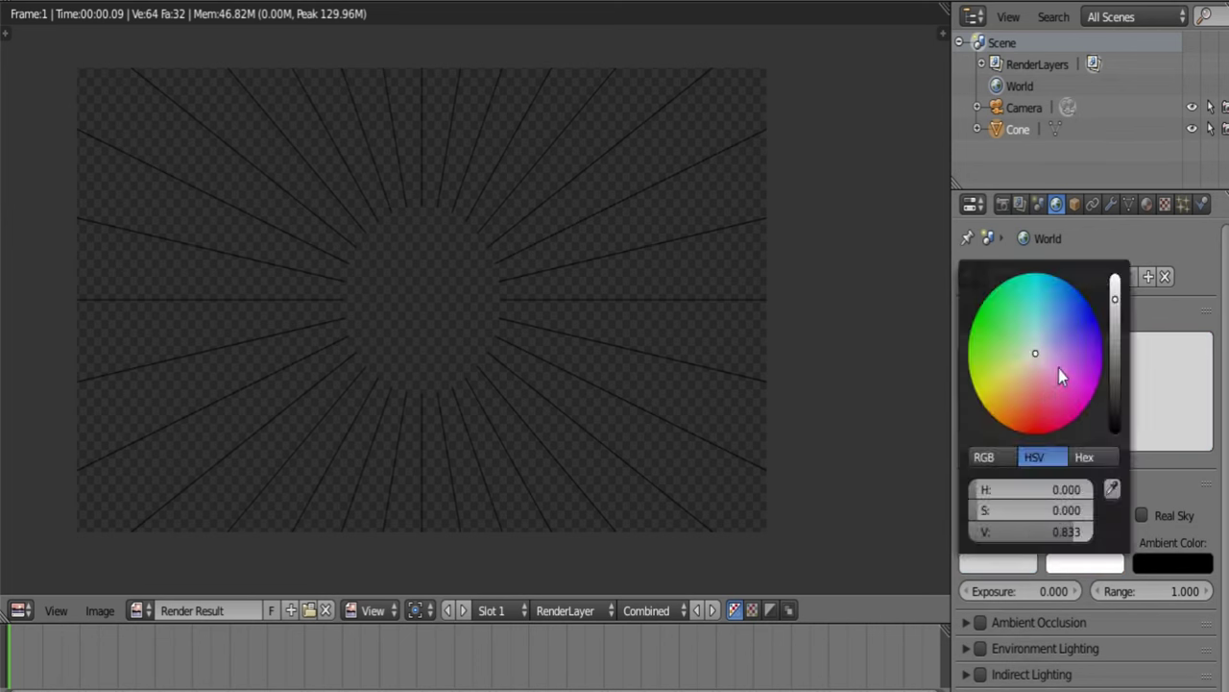
click(1115, 295)
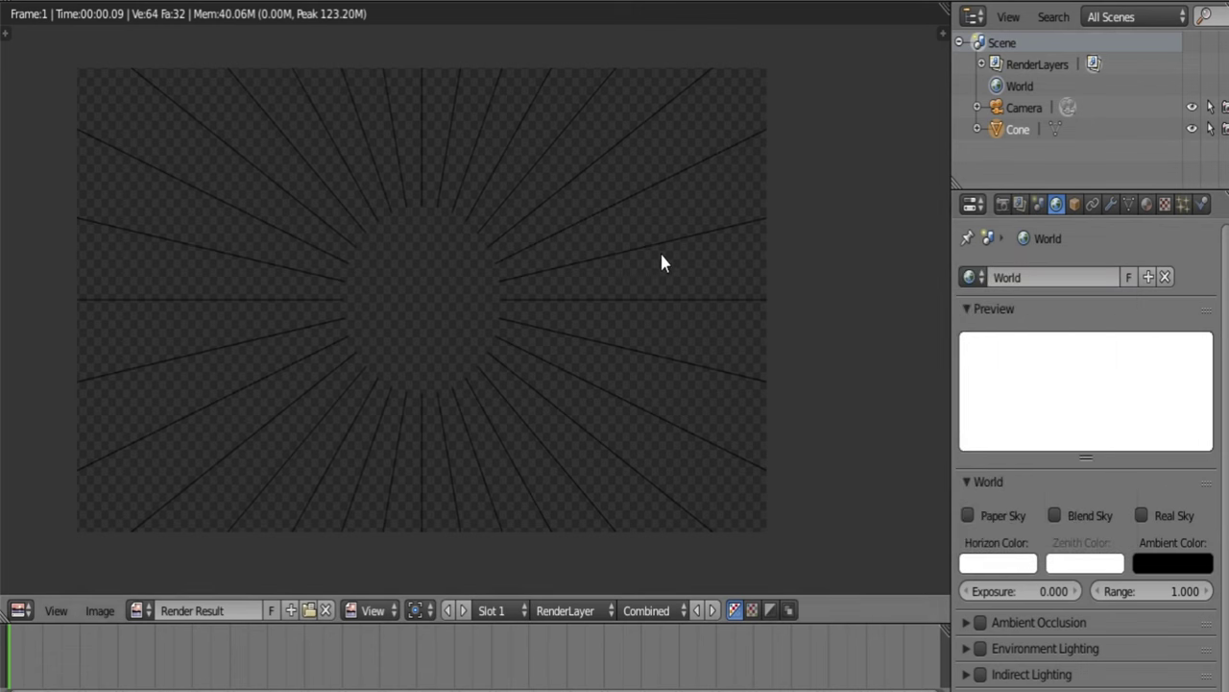
Set the render shading's alpha mode to Sky and render frame 1.
click(1002, 203)
click(1014, 447)
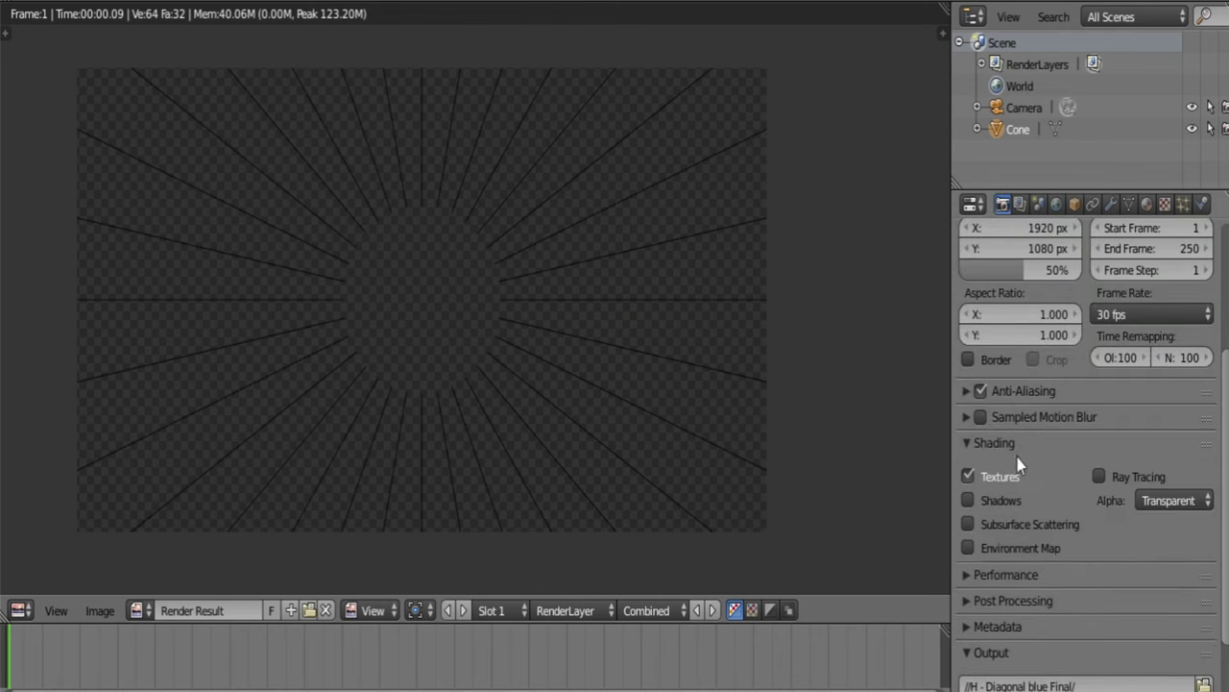
click(1098, 475)
click(1162, 499)
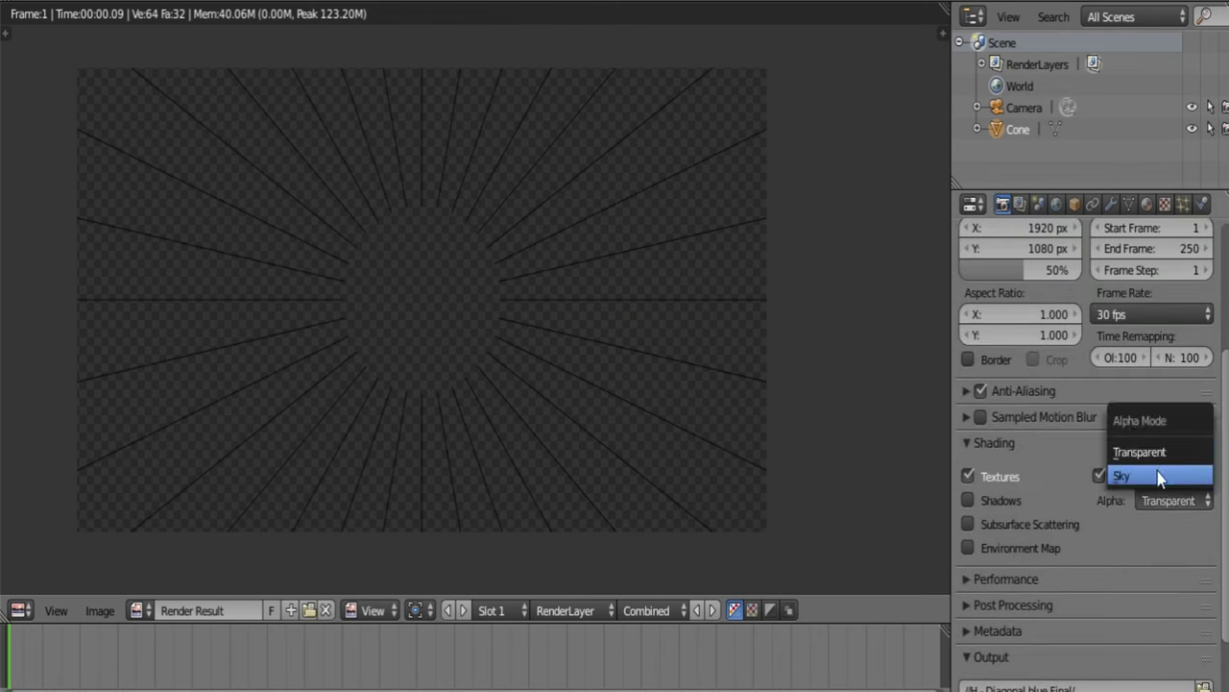
click(1159, 476)
key(F12)
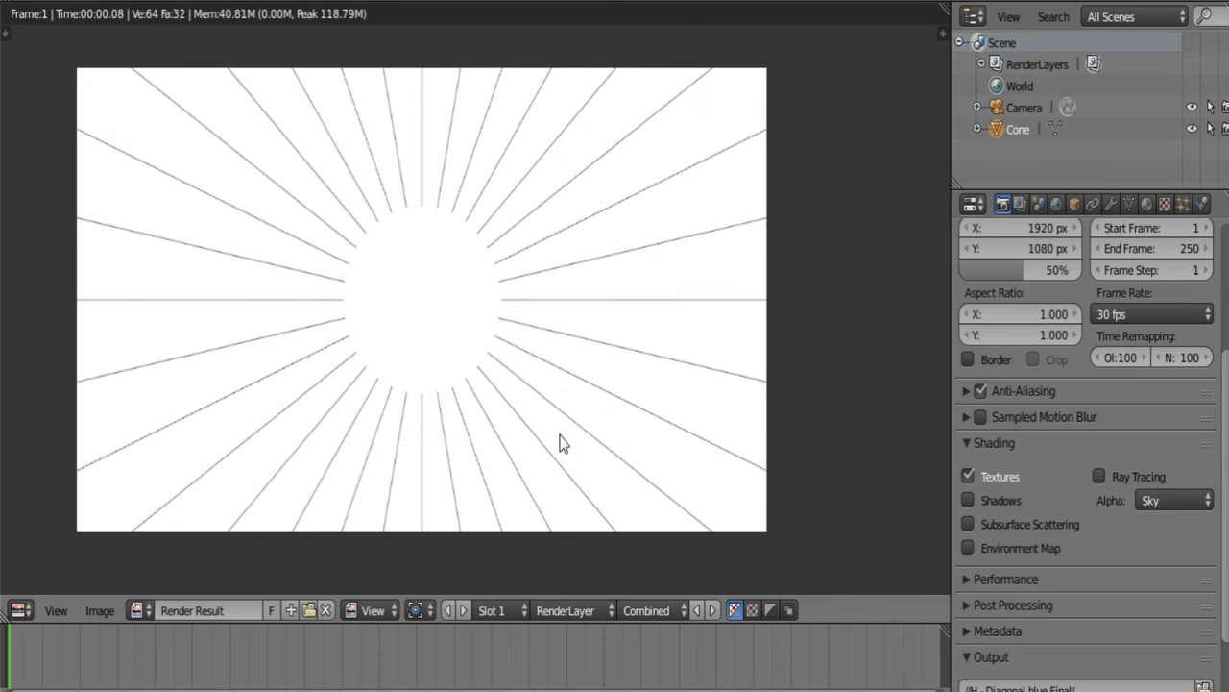
Return from the render result to the 3D view and change the cone material's diffuse colour to white.
click(19, 610)
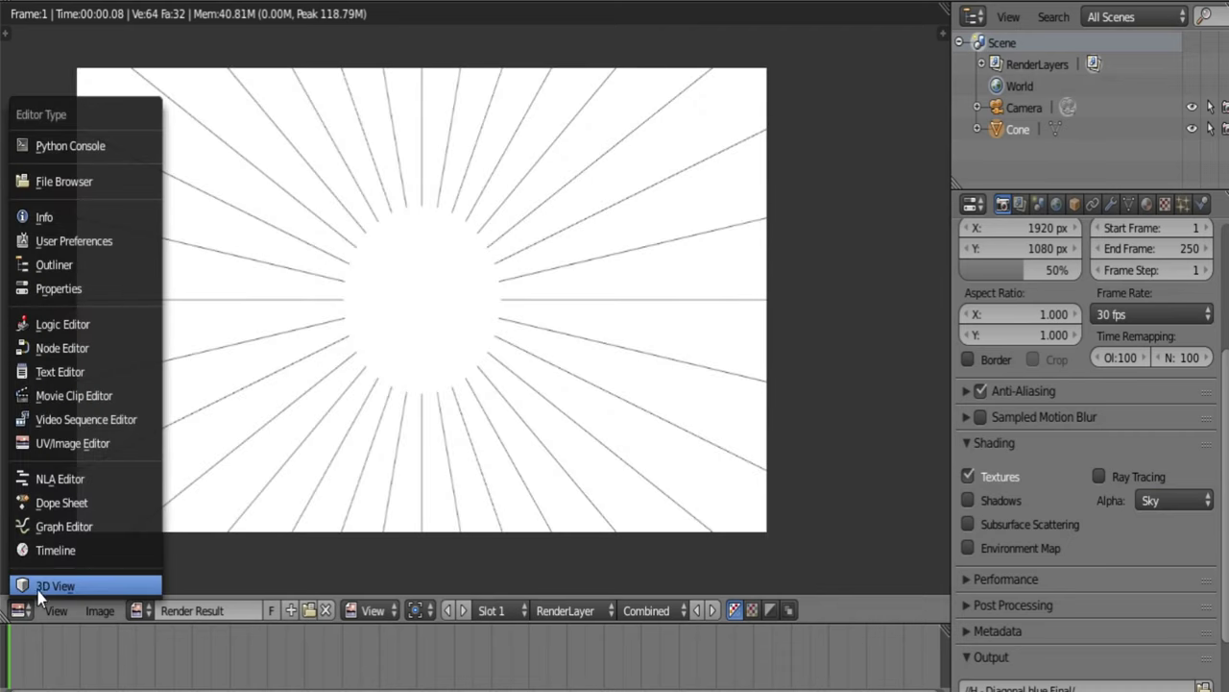
click(58, 582)
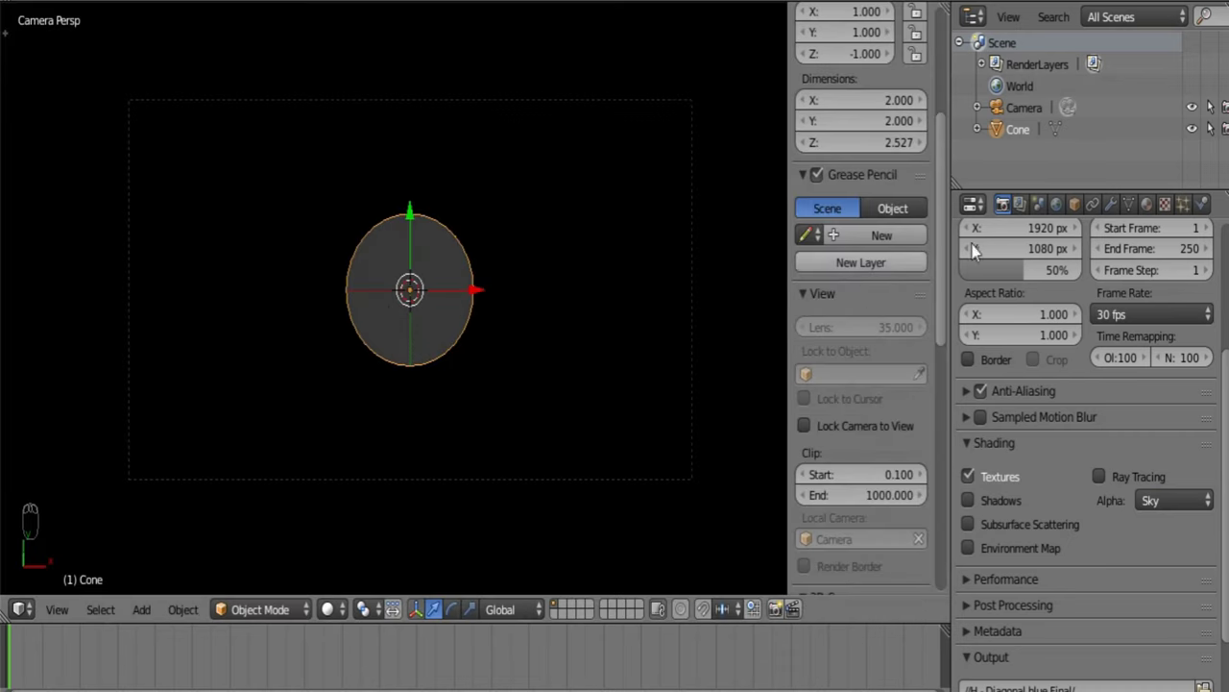
click(1143, 207)
scroll(1018, 480, up, 10)
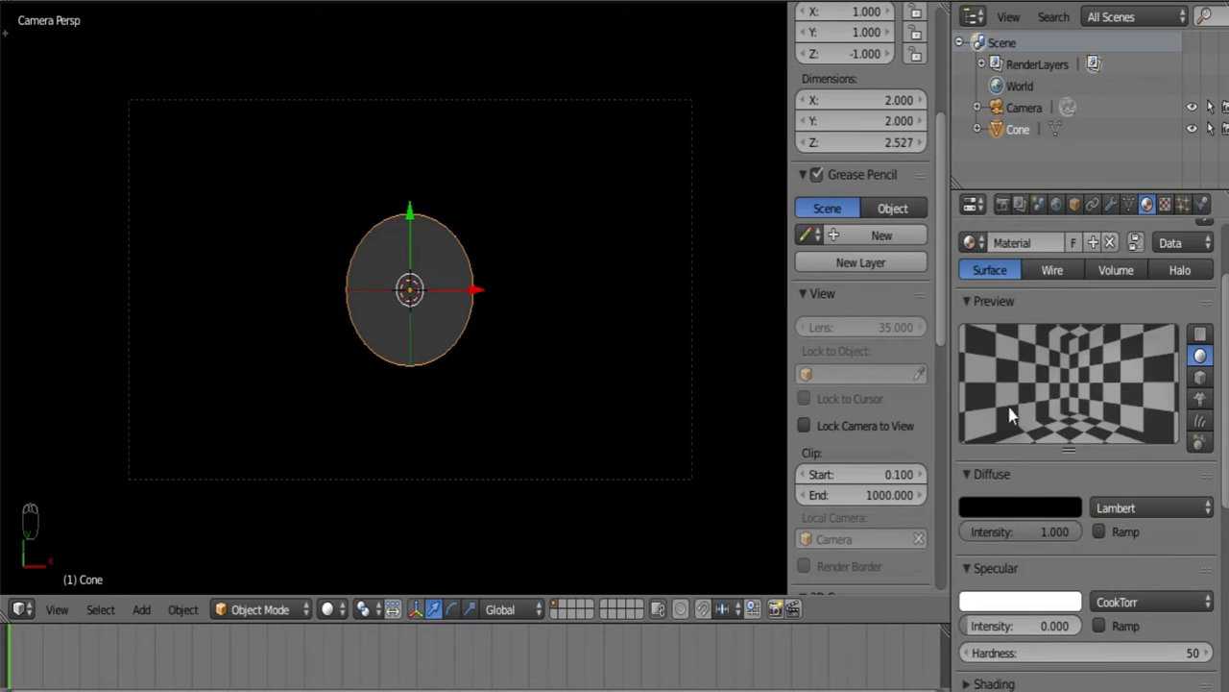
click(1015, 507)
drag(1066, 373, 1067, 219)
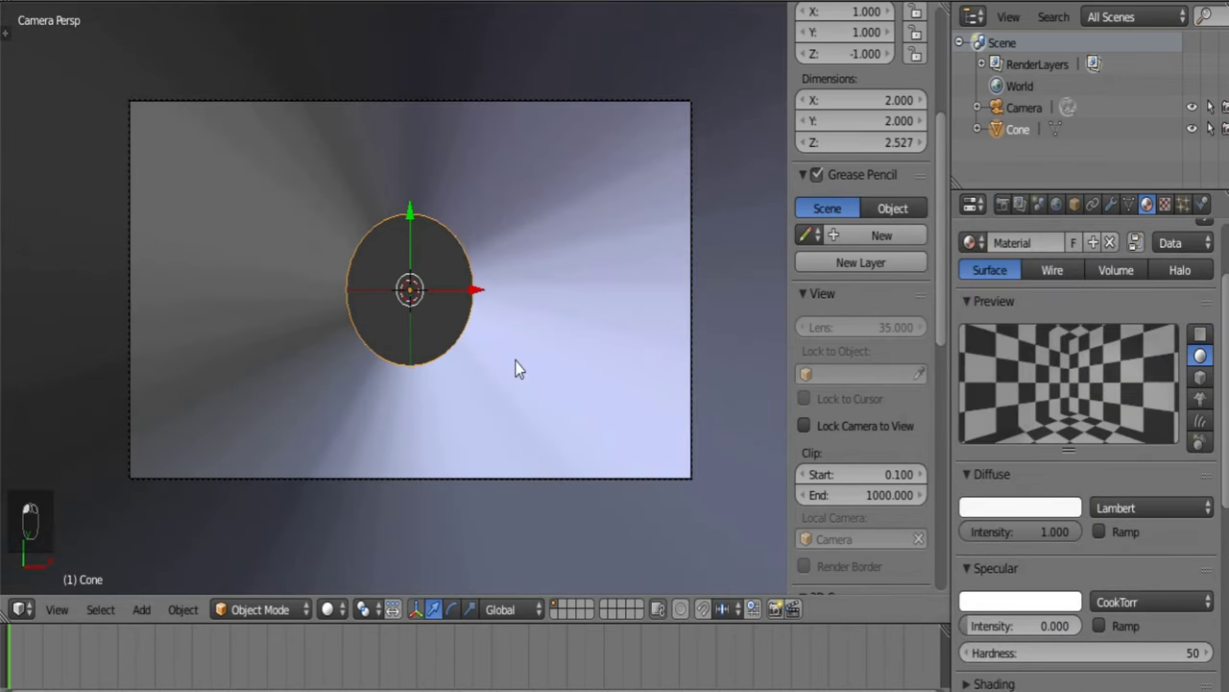
Move the cone's small opening ring off-centre, towards the upper-left part of the camera frame.
key(Tab)
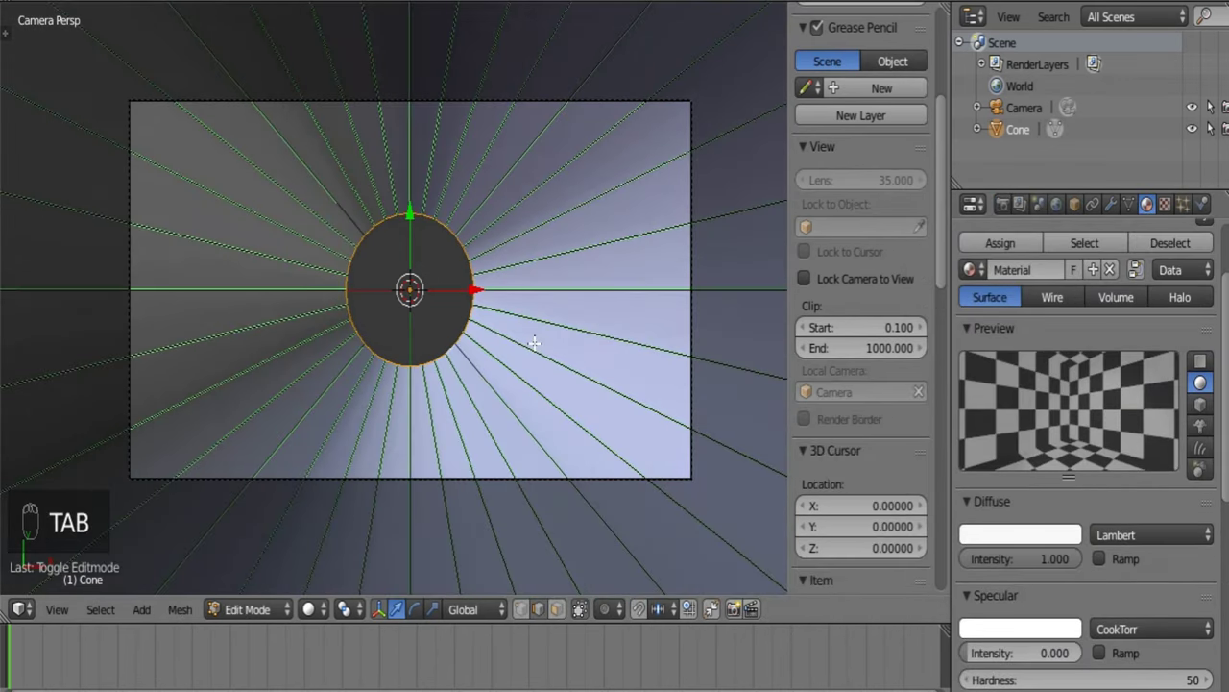
right_click(349, 209)
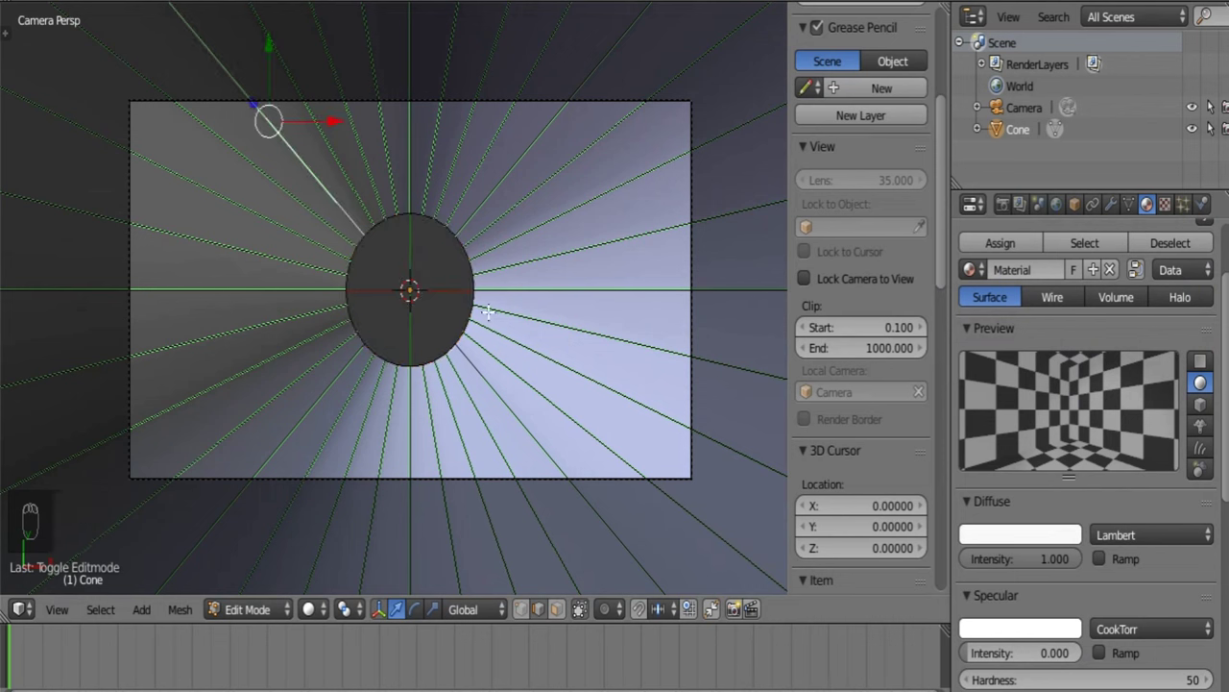
right_click(456, 236)
alt+right_click(454, 235)
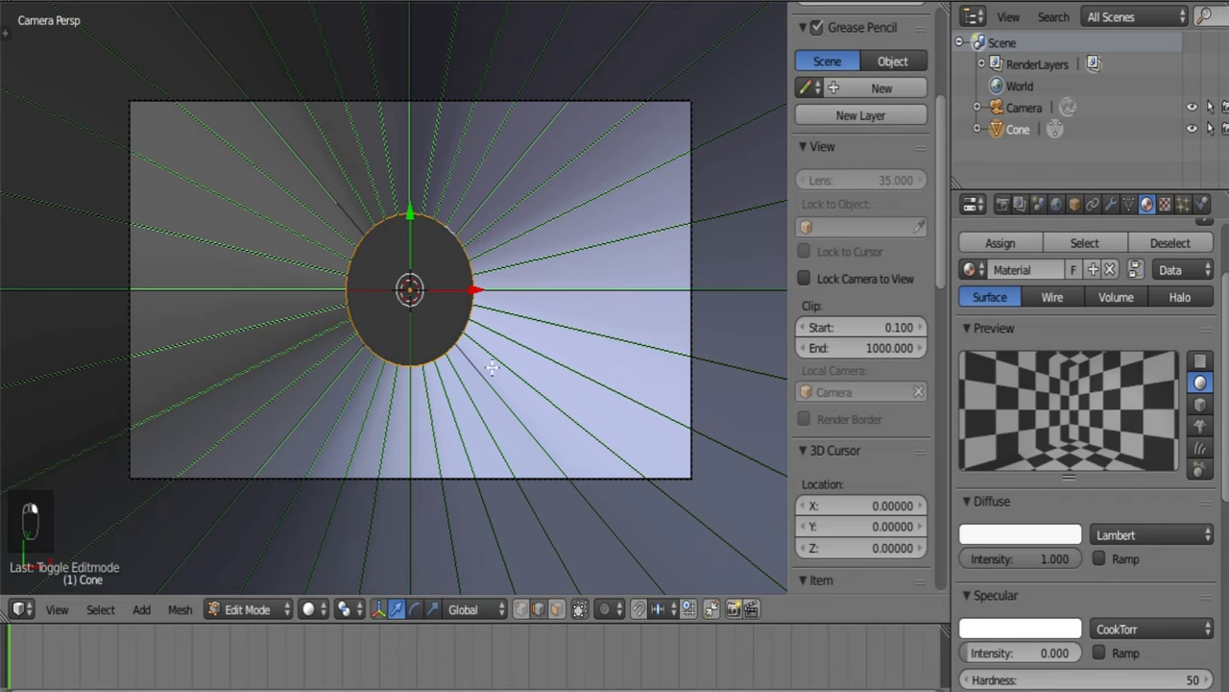
drag(463, 288, 256, 149)
scroll(487, 285, down, 6)
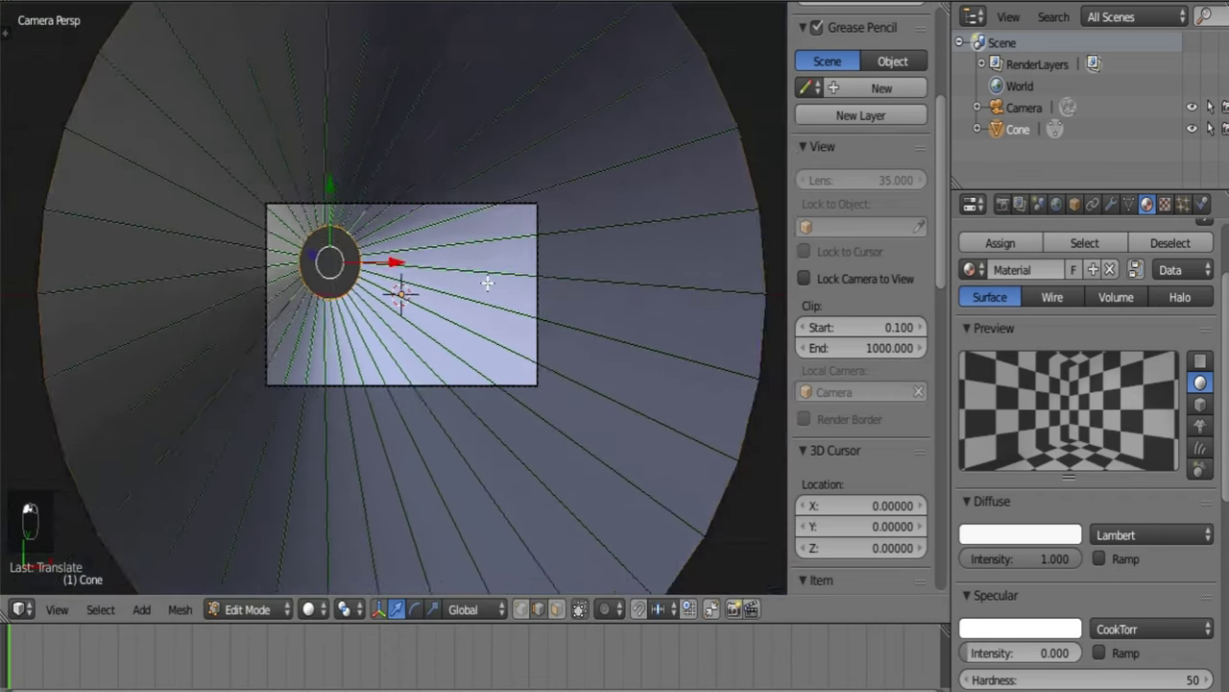
key(Tab)
scroll(489, 319, up, 2)
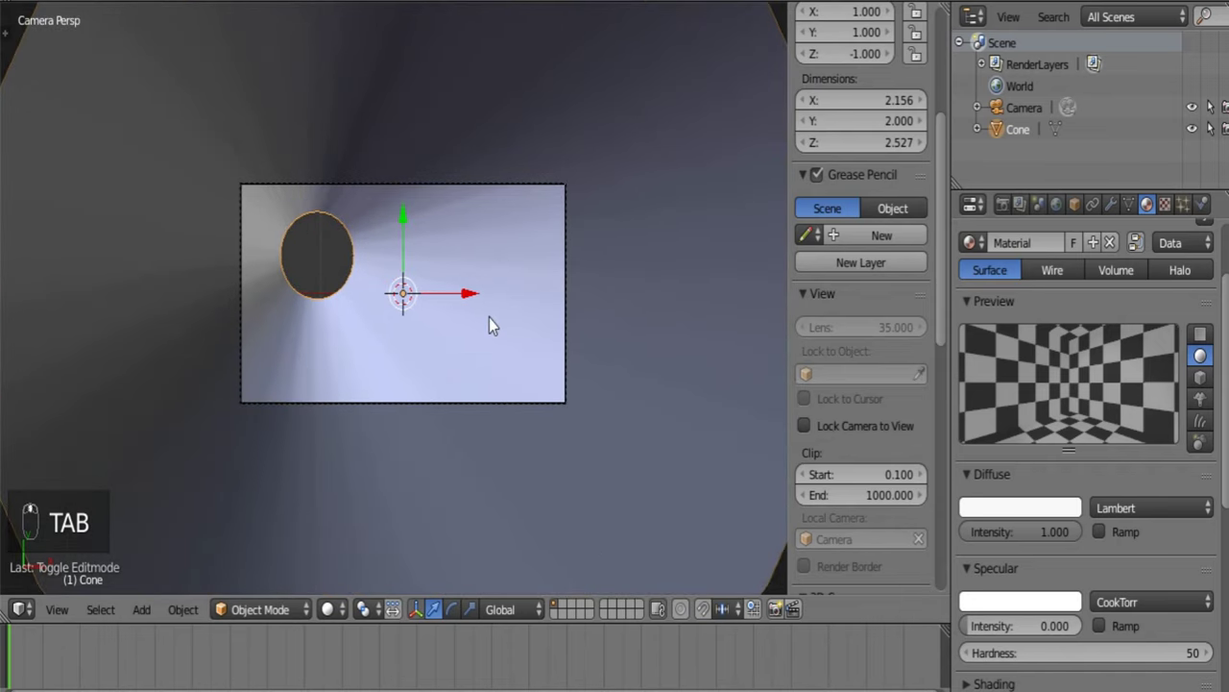
Duplicate the cone in place and open the copy for mesh editing.
key(shift+d)
right_click(488, 318)
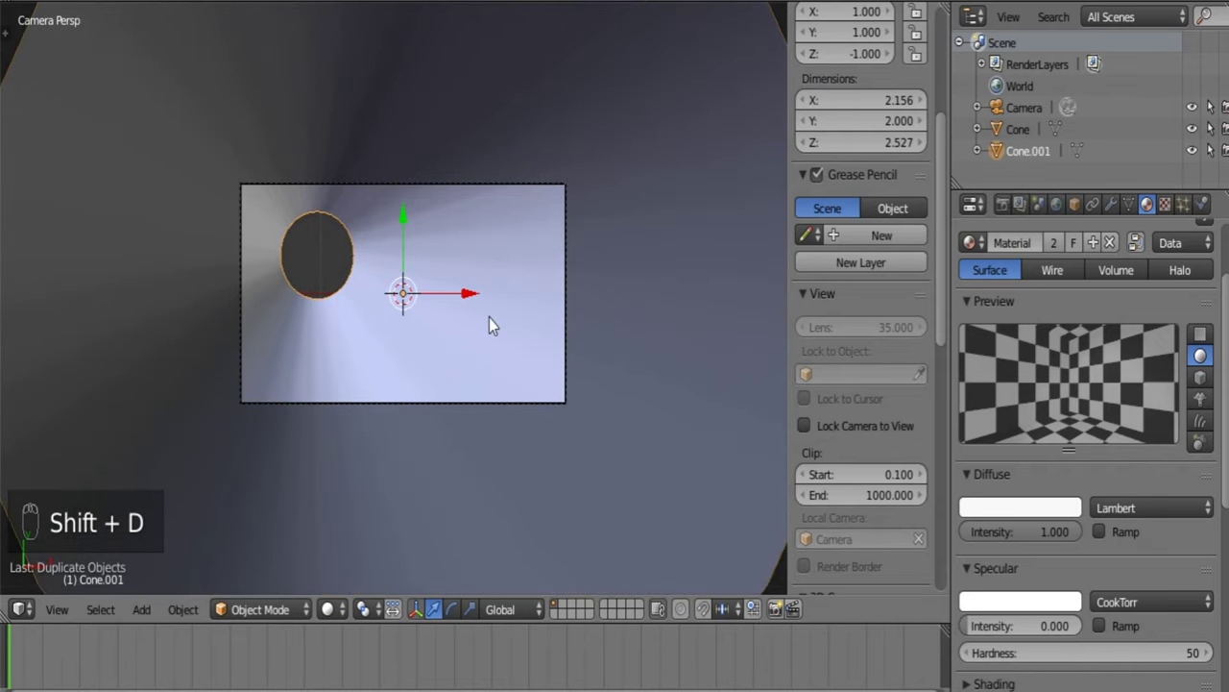
key(Tab)
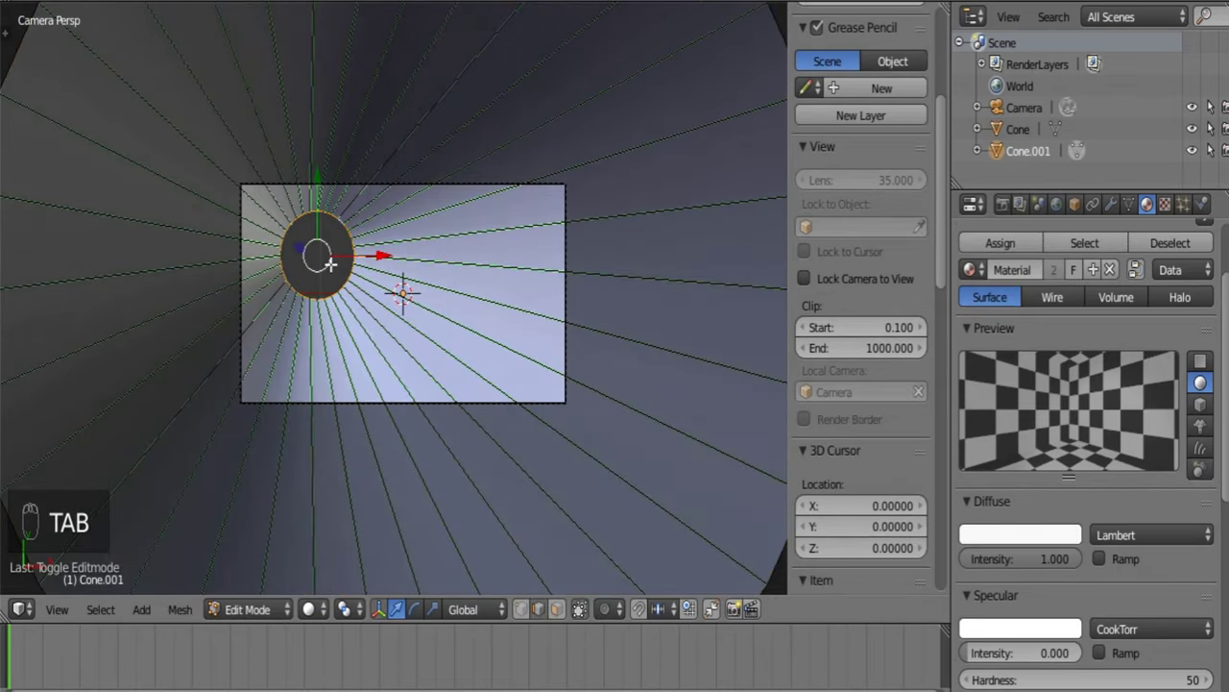
Rotate the duplicate cone's small ring about -1.85° around global Z and scale it up by about 1.07.
mouse_move(489, 318)
shift+middle_down()
mouse_move(585, 397)
mouse_move(560, 368)
shift+middle_up()
scroll(499, 370, up, 5)
key(z)
scroll(542, 370, up, 2)
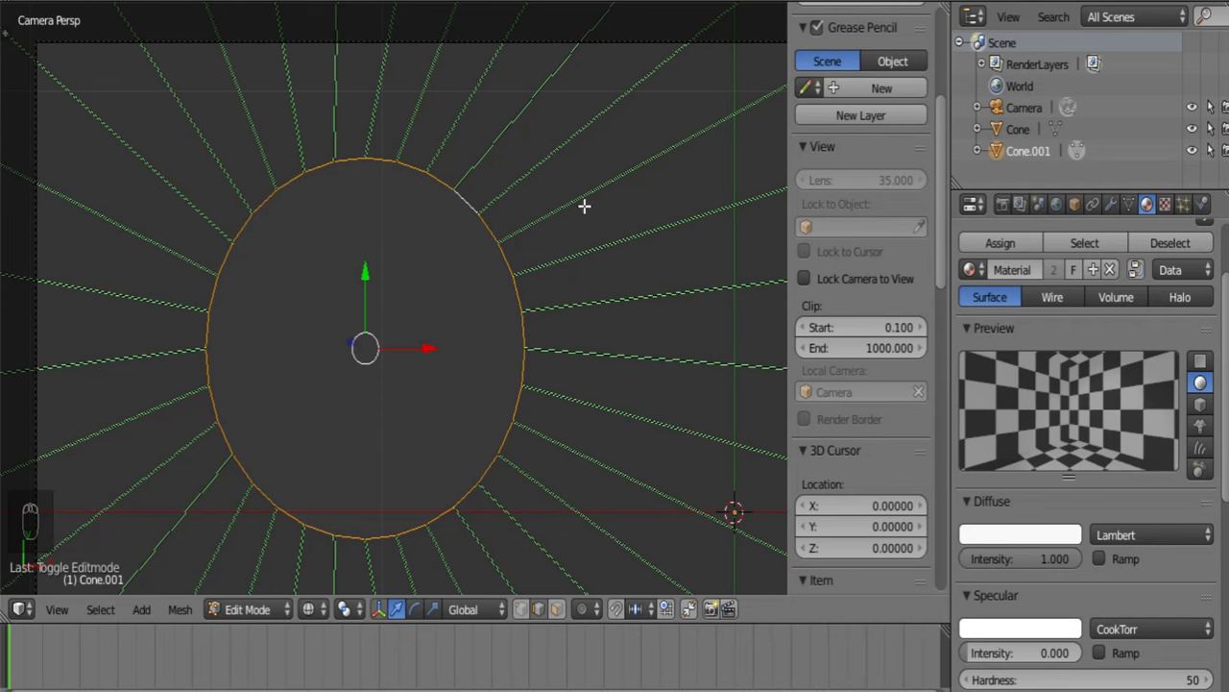
key(r)
key(z)
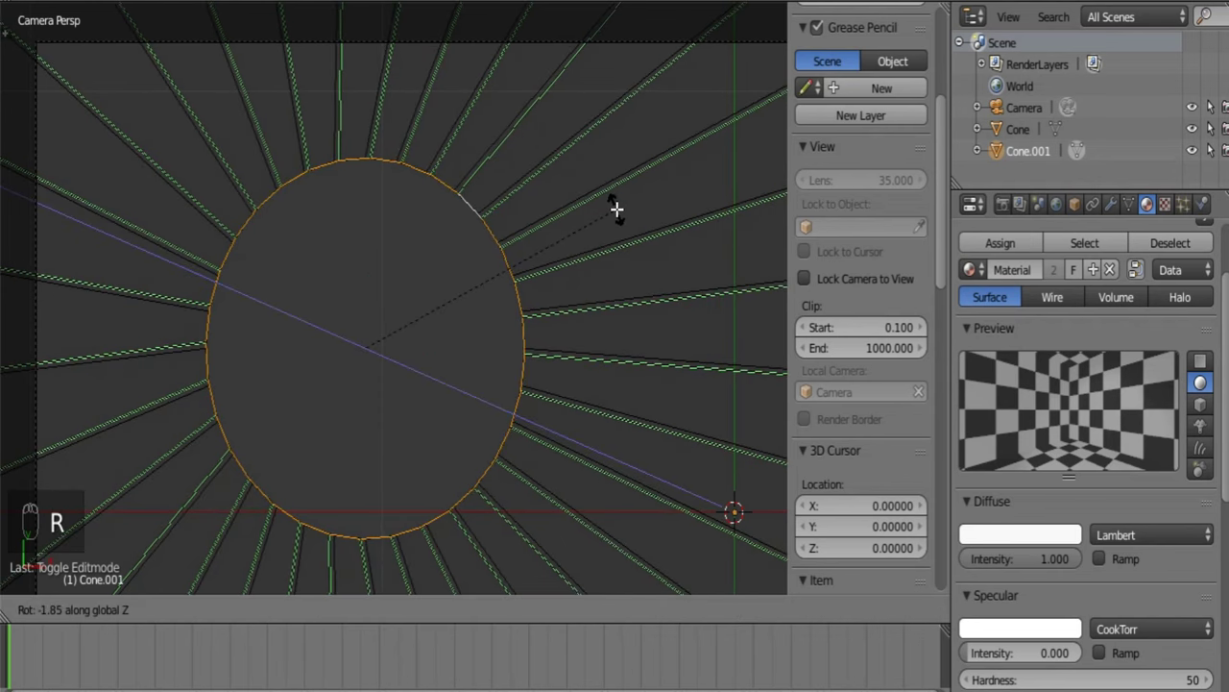
click(616, 209)
key(s)
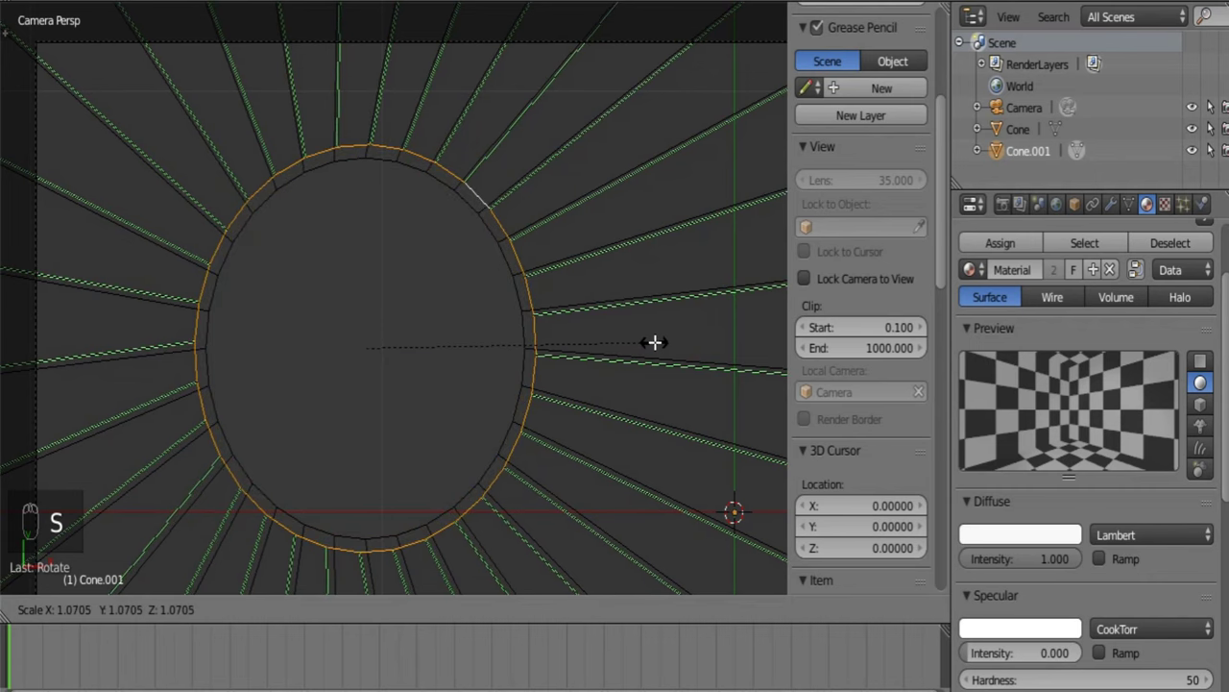
click(654, 342)
Rotate the duplicate cone's large outer ring about -2.17° around global Z.
scroll(644, 341, down, 10)
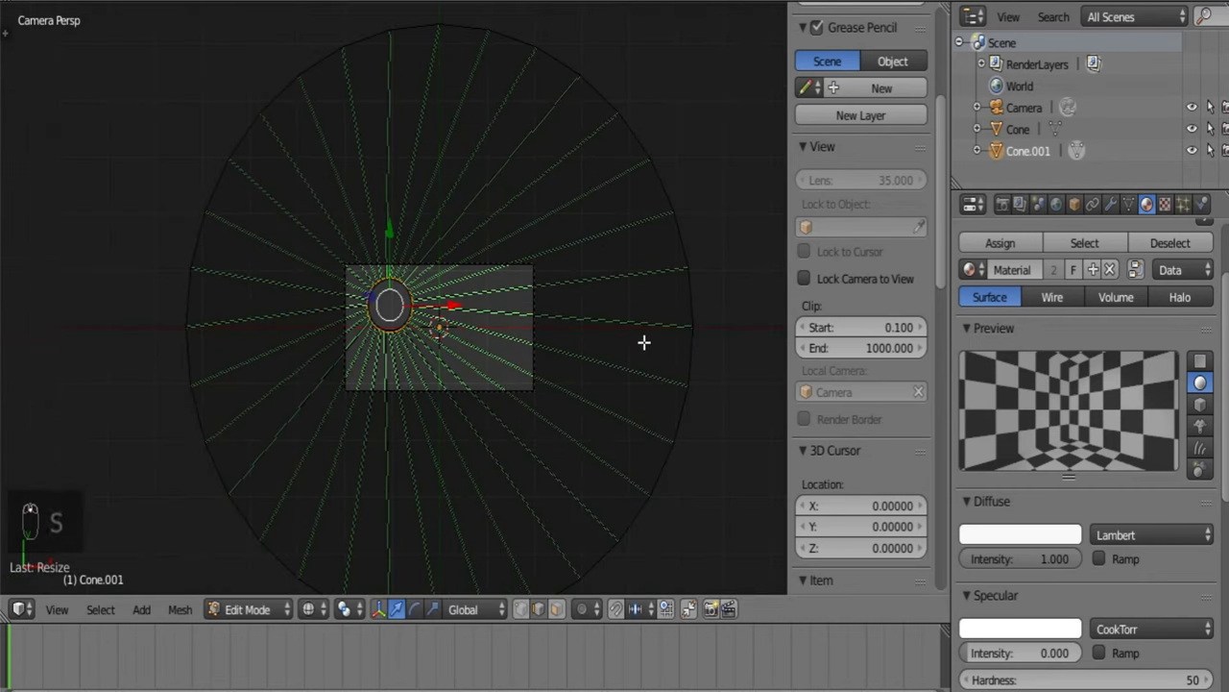
scroll(639, 321, up, 8)
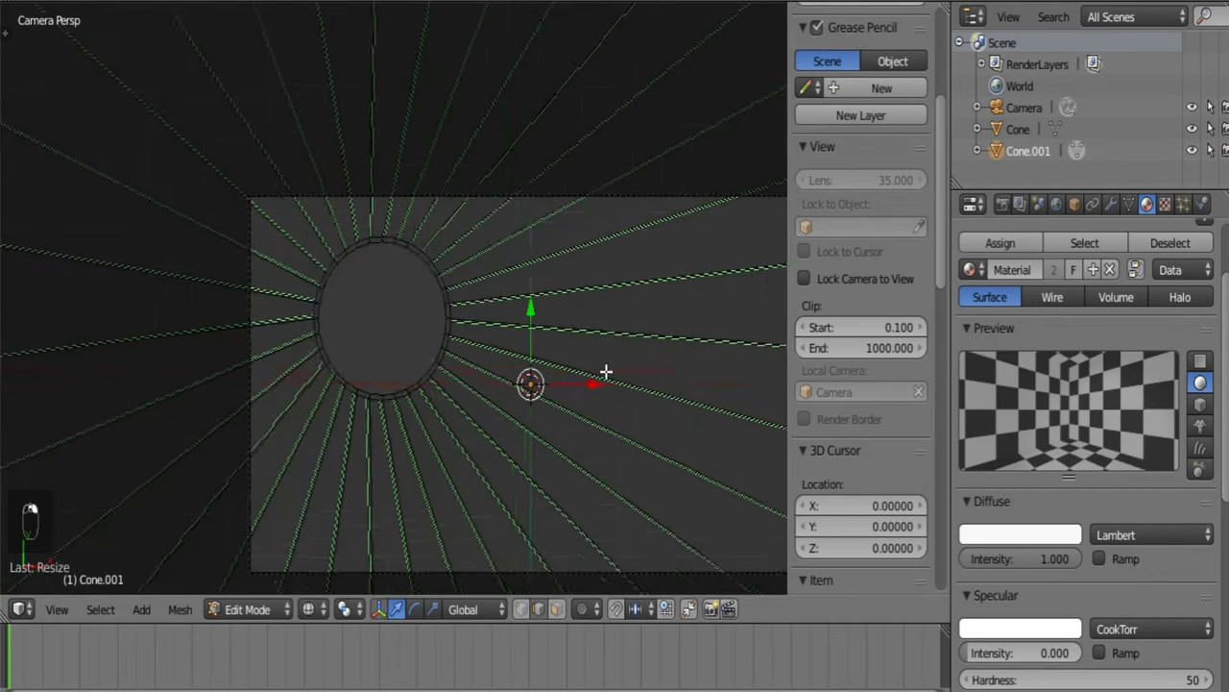
shift+middle_drag(631, 367, 294, 346)
key(r)
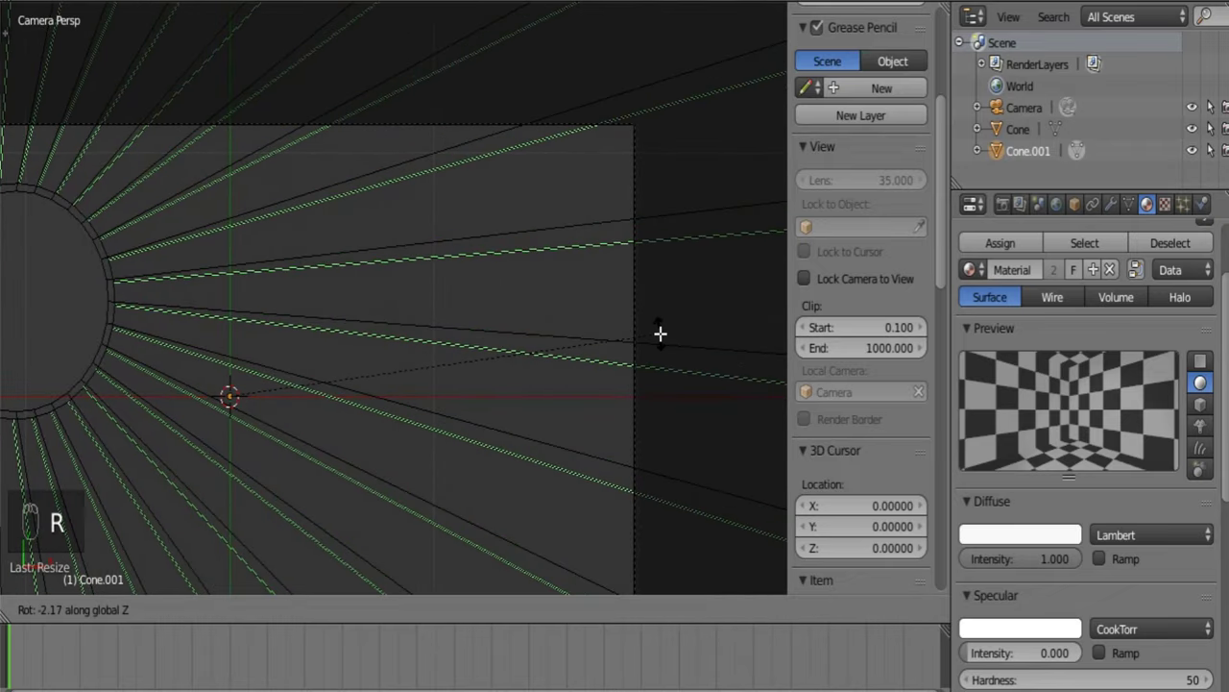
click(660, 333)
key(Tab)
Switch the Freestyle line set's visibility to QI Range from 0 to 100 and render both cones.
scroll(318, 415, down, 5)
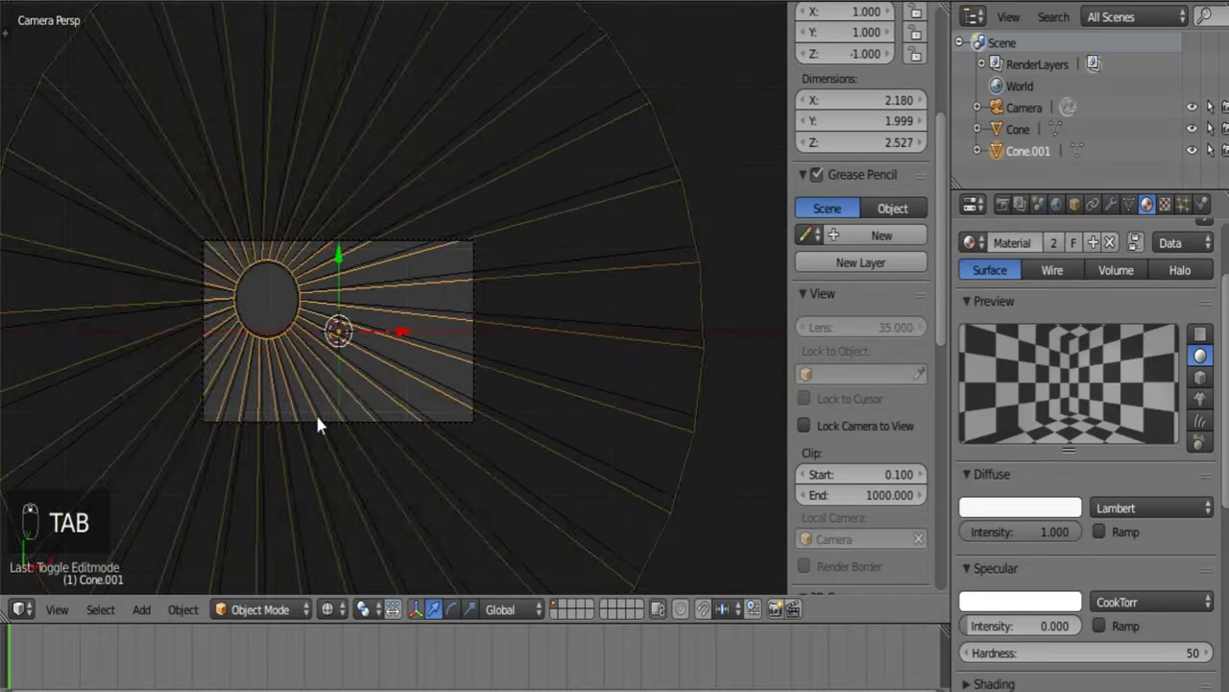
key(a)
key(a)
shift+middle_drag(311, 413, 514, 401)
key(F12)
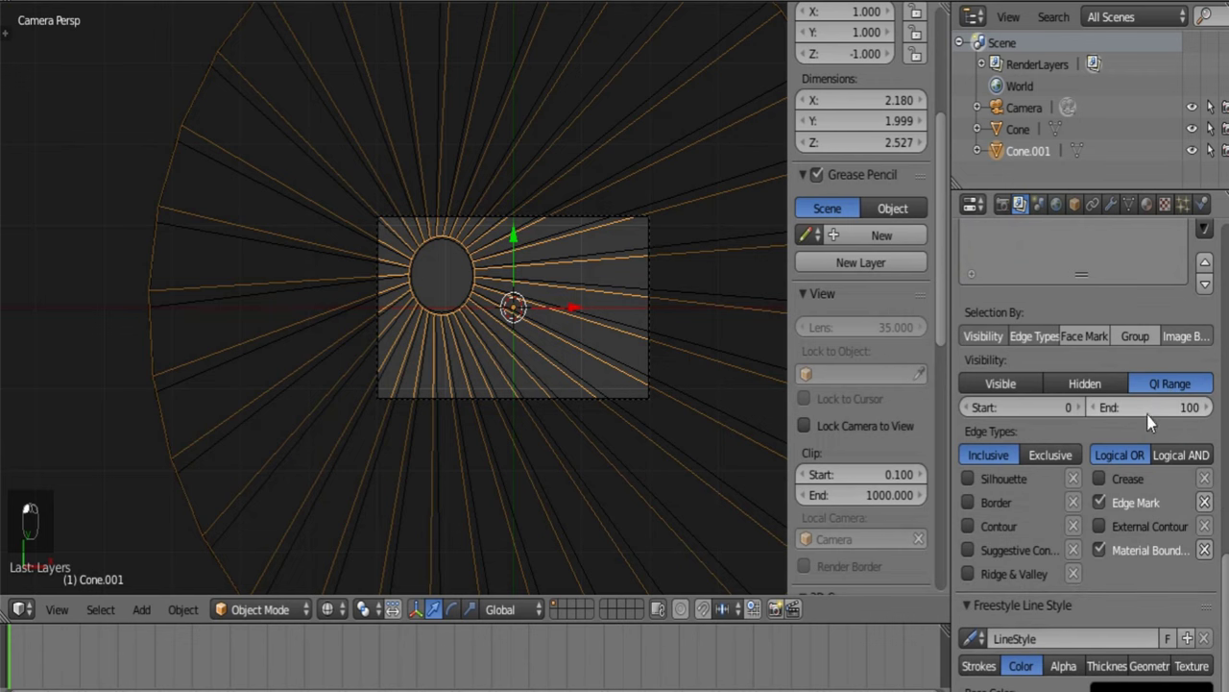
key(F12)
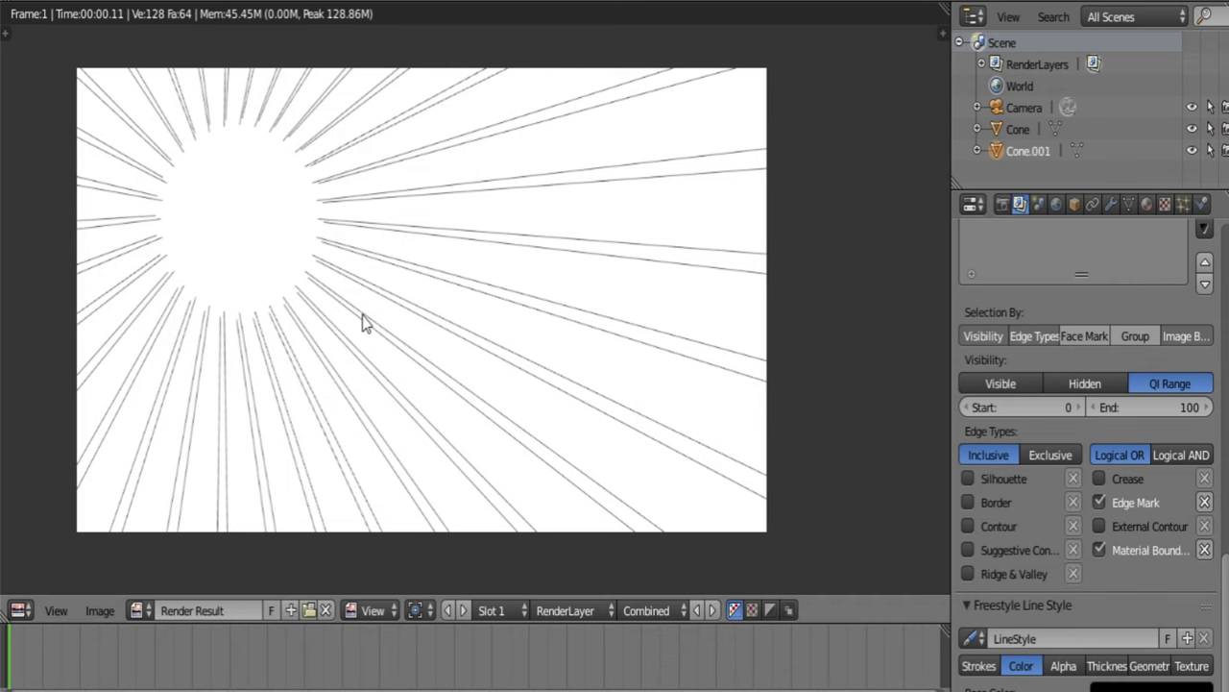
Scale up the duplicate cone's small ring well beyond the original cone's opening, so its lines start farther out.
key(Escape)
scroll(432, 337, up, 3)
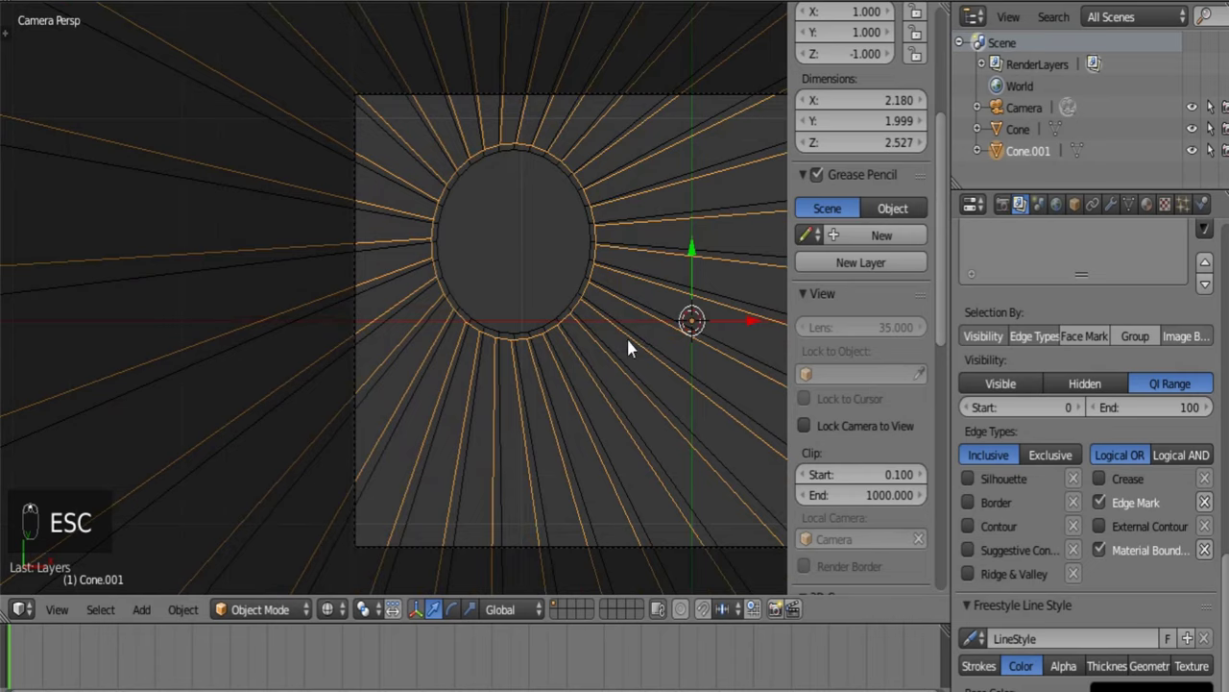
scroll(486, 362, up, 3)
key(Tab)
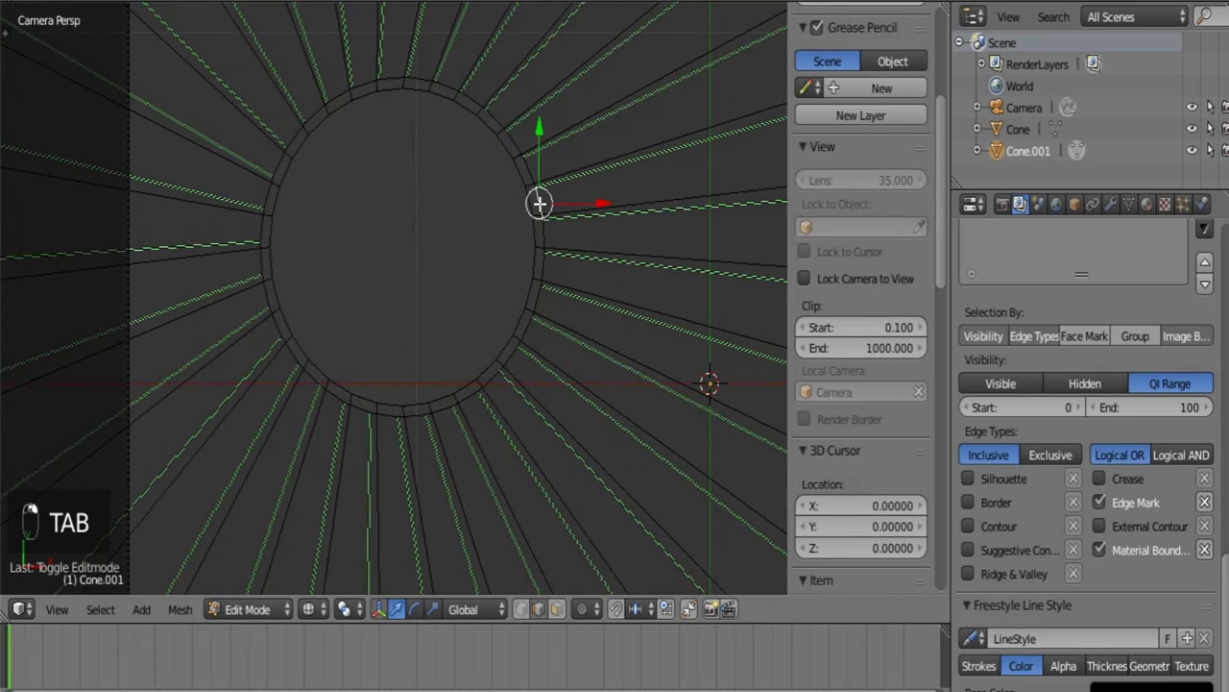
alt+right_click(541, 207)
key(s)
click(684, 460)
scroll(605, 384, down, 4)
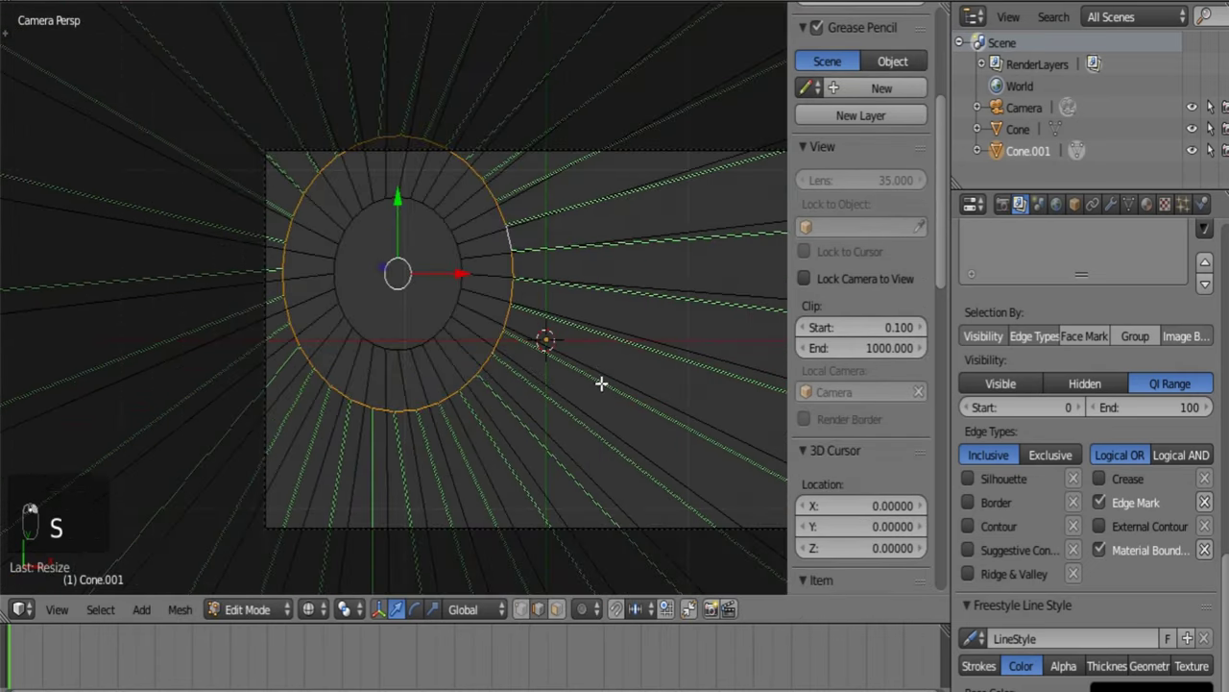
key(Tab)
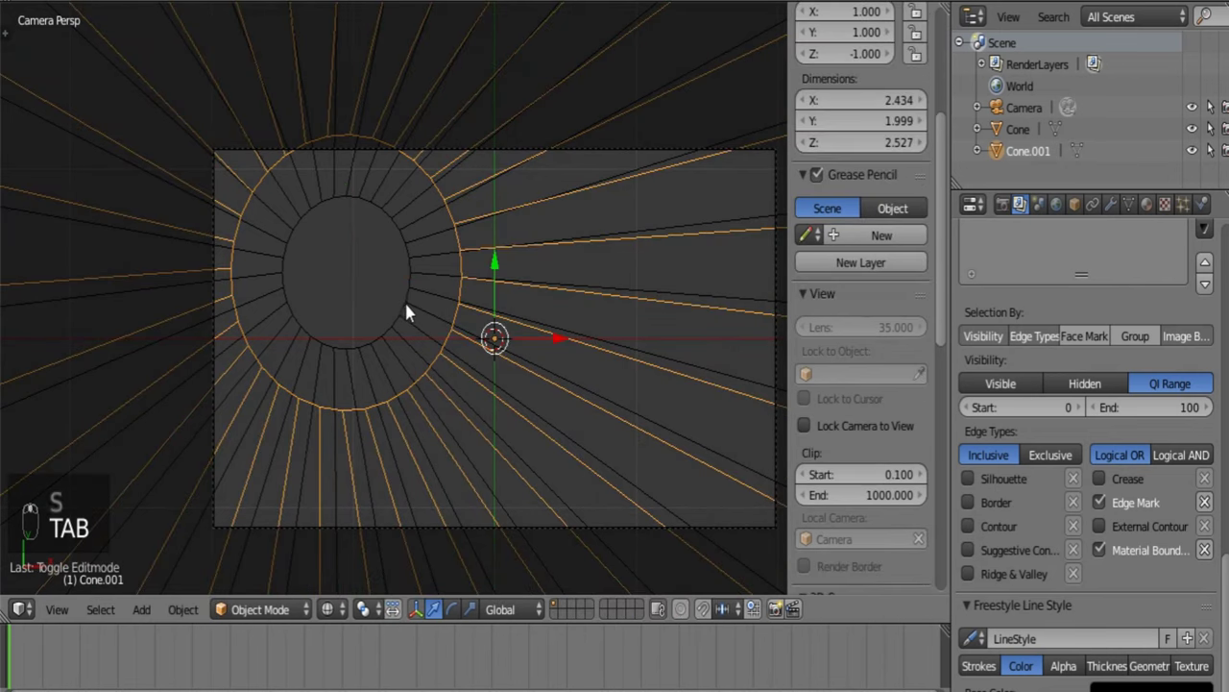
key(Tab)
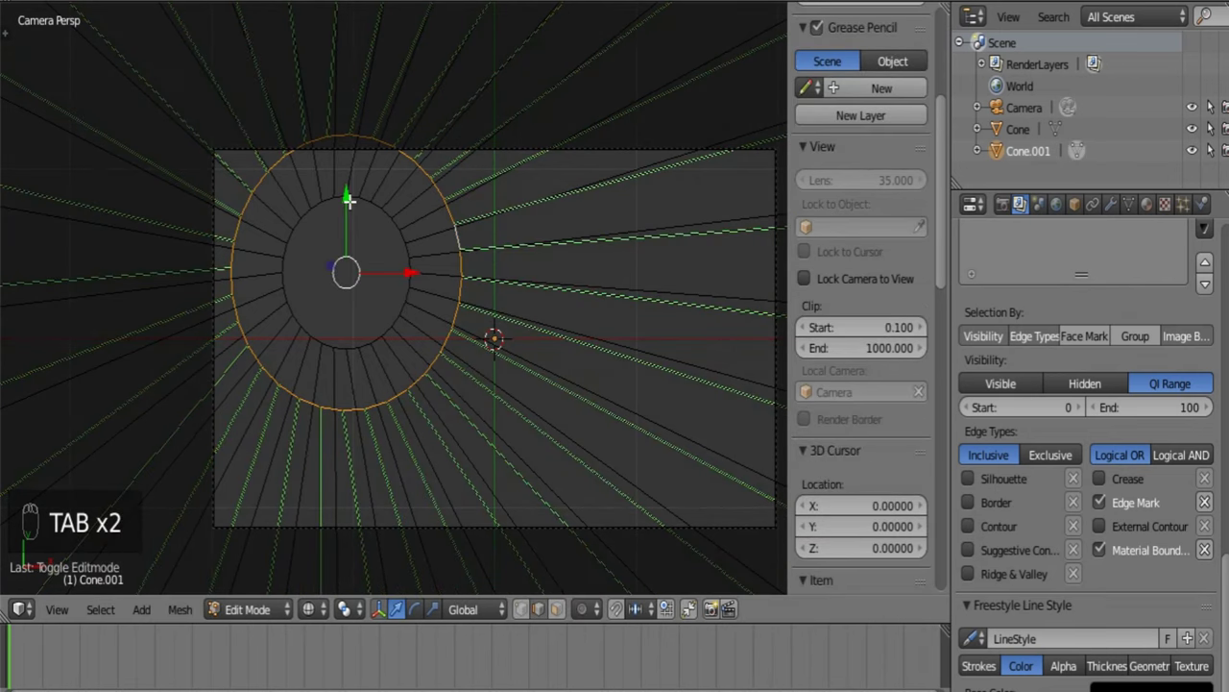
Scale the original cone's small ring up by about 1.61 so its opening nearly reaches the duplicate's ring.
key(Tab)
scroll(419, 312, up, 2)
right_click(419, 313)
key(Tab)
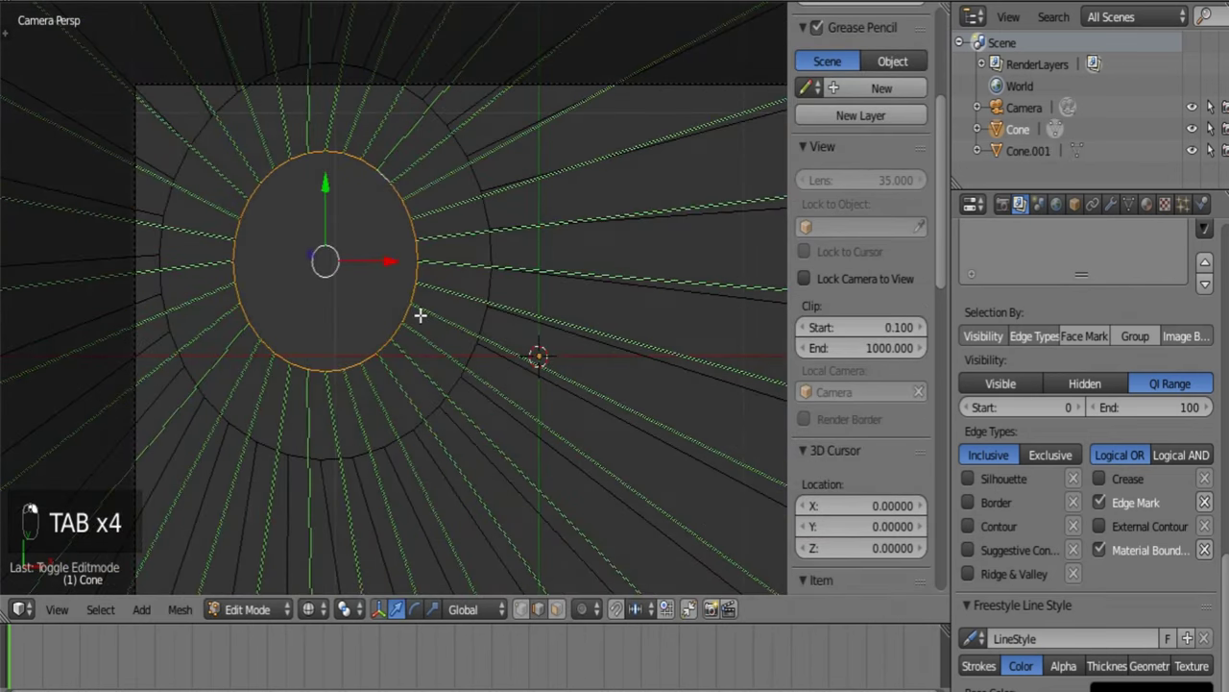
key(s)
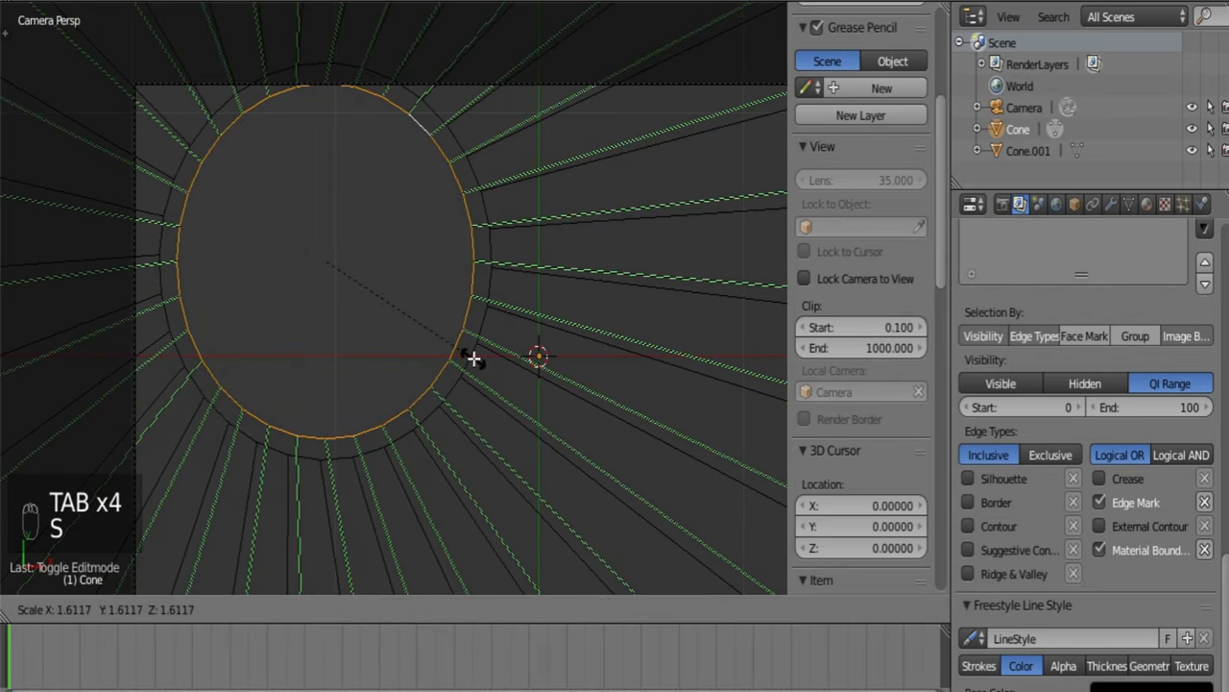
click(473, 354)
Resize the duplicate cone's small ring, enlarging it and then scaling it back by about 0.80 to sit outside the original's opening.
key(Tab)
right_click(472, 344)
key(Tab)
key(s)
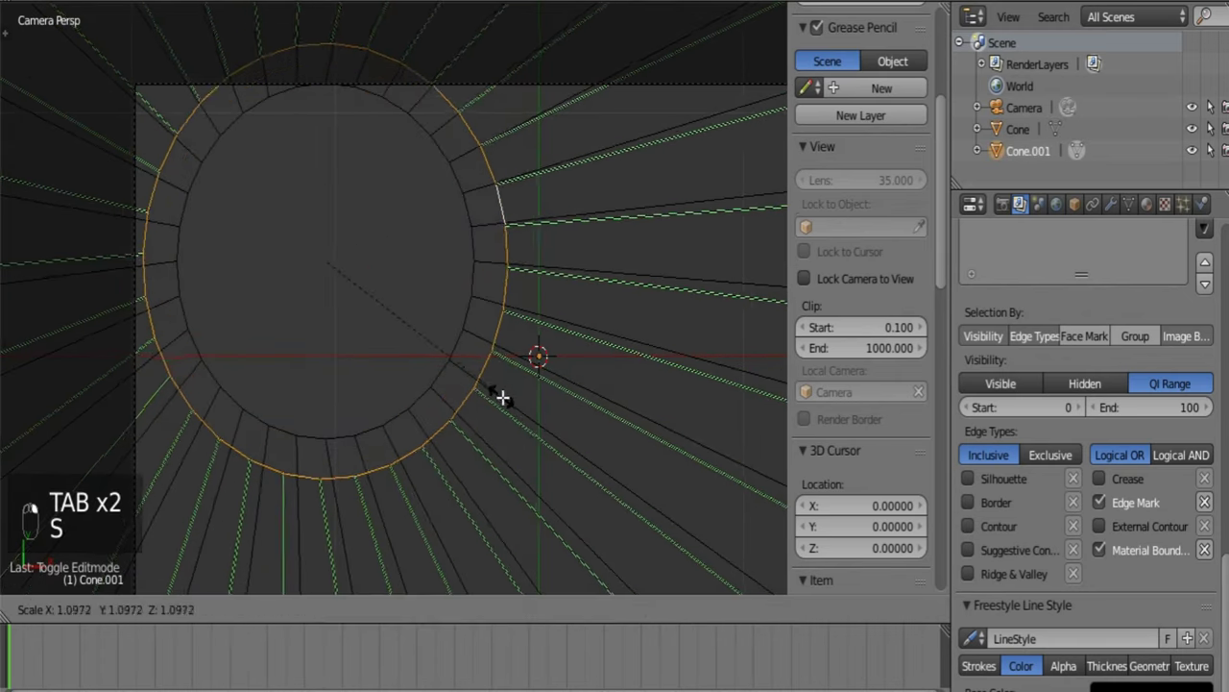
click(535, 427)
scroll(535, 417, up, 1)
scroll(534, 417, down, 2)
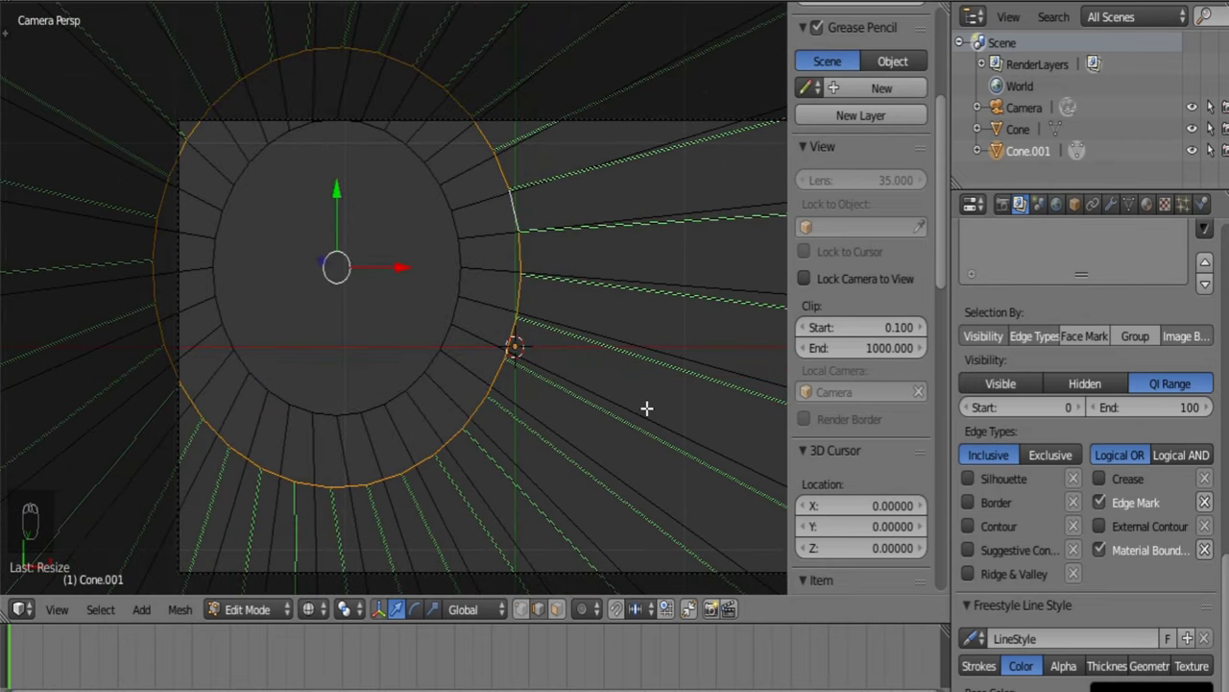
key(s)
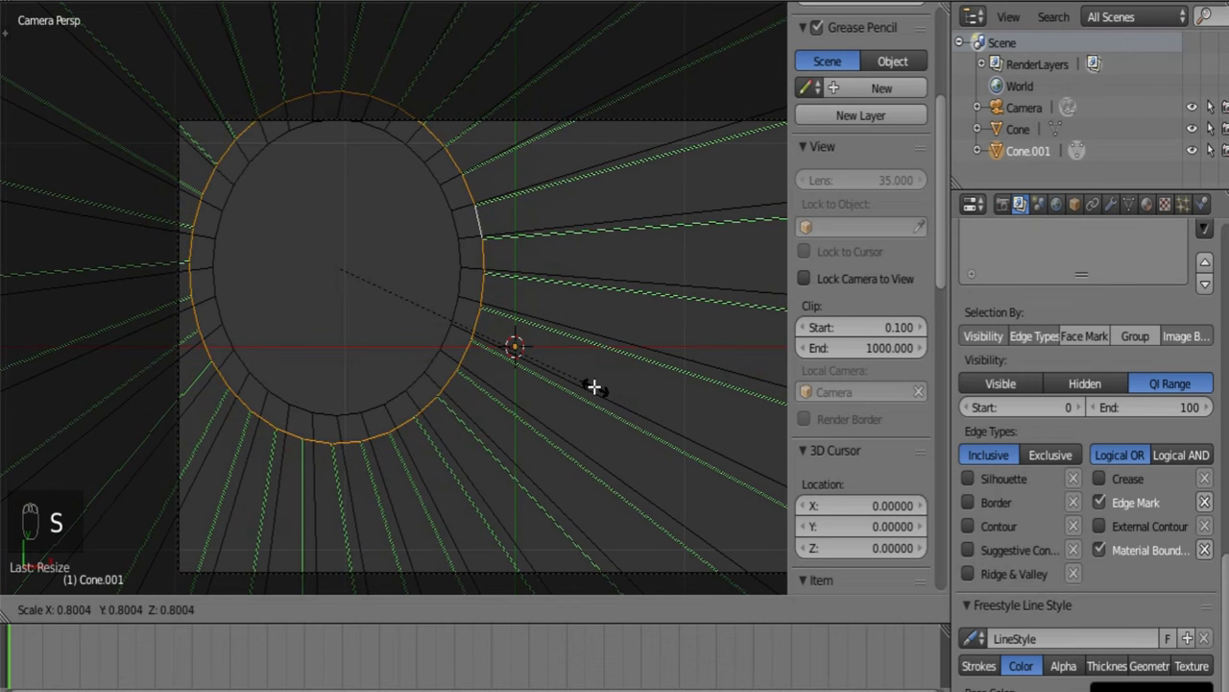
click(589, 383)
scroll(593, 385, up, 2)
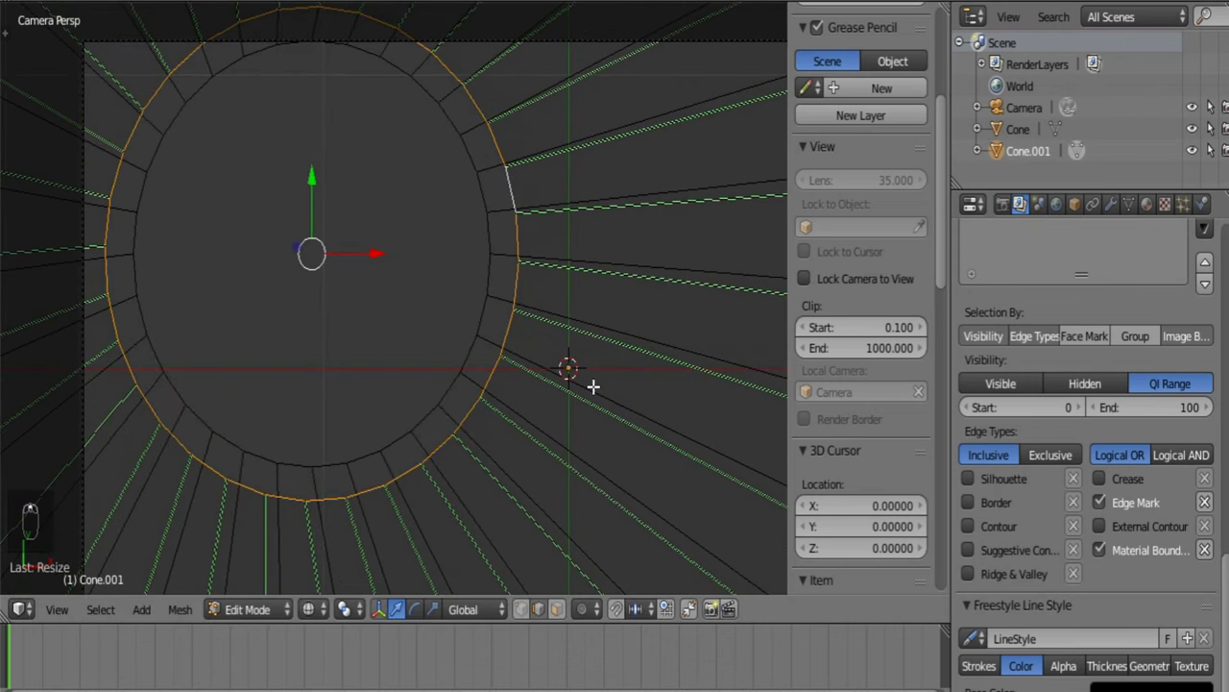
Scale the duplicate cone's small ring down by about 0.90 and try rotating it slightly around global Z.
key(r)
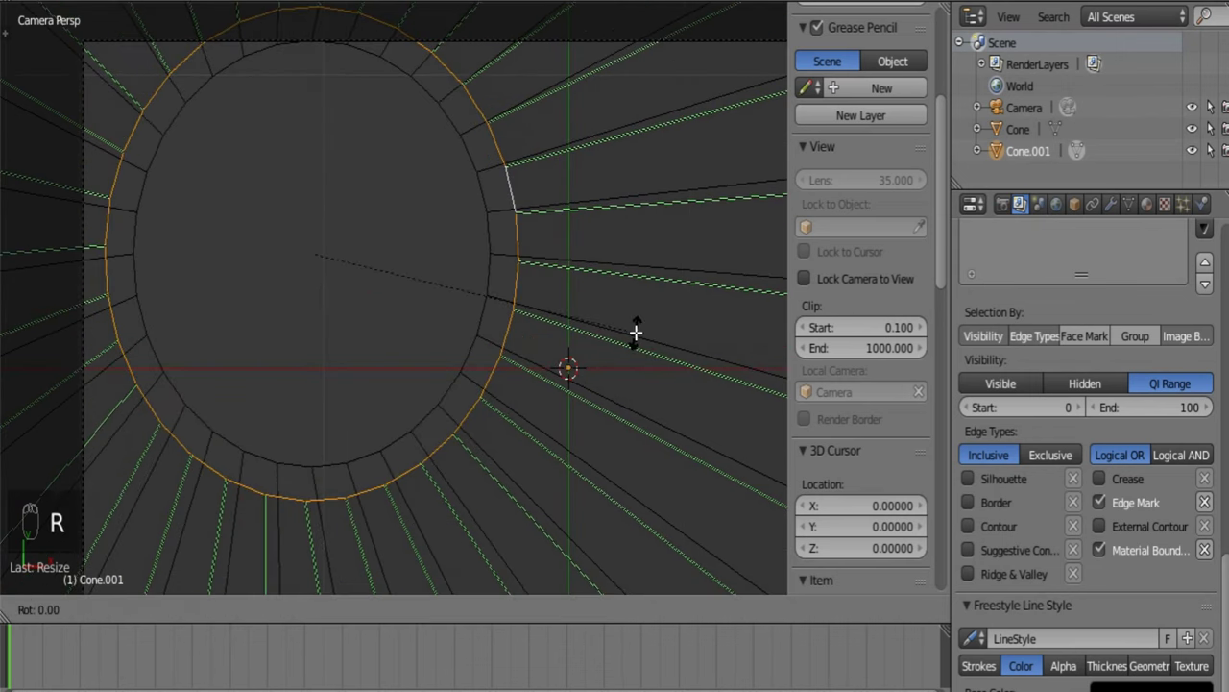
click(635, 331)
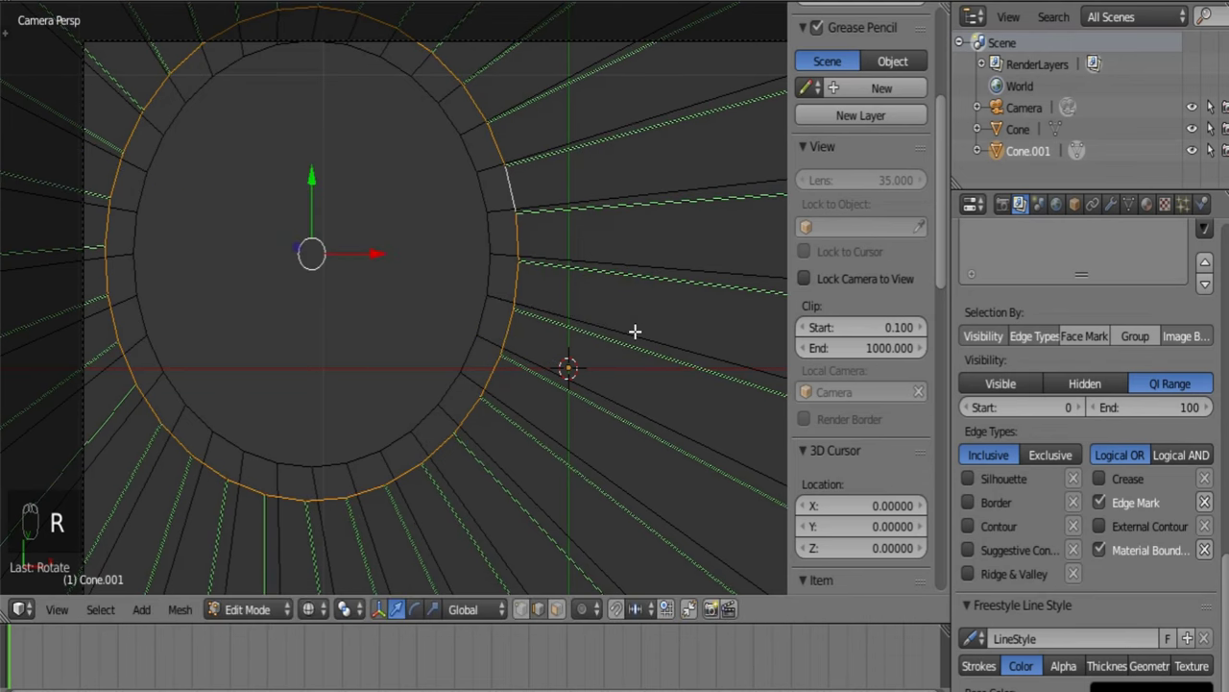
key(s)
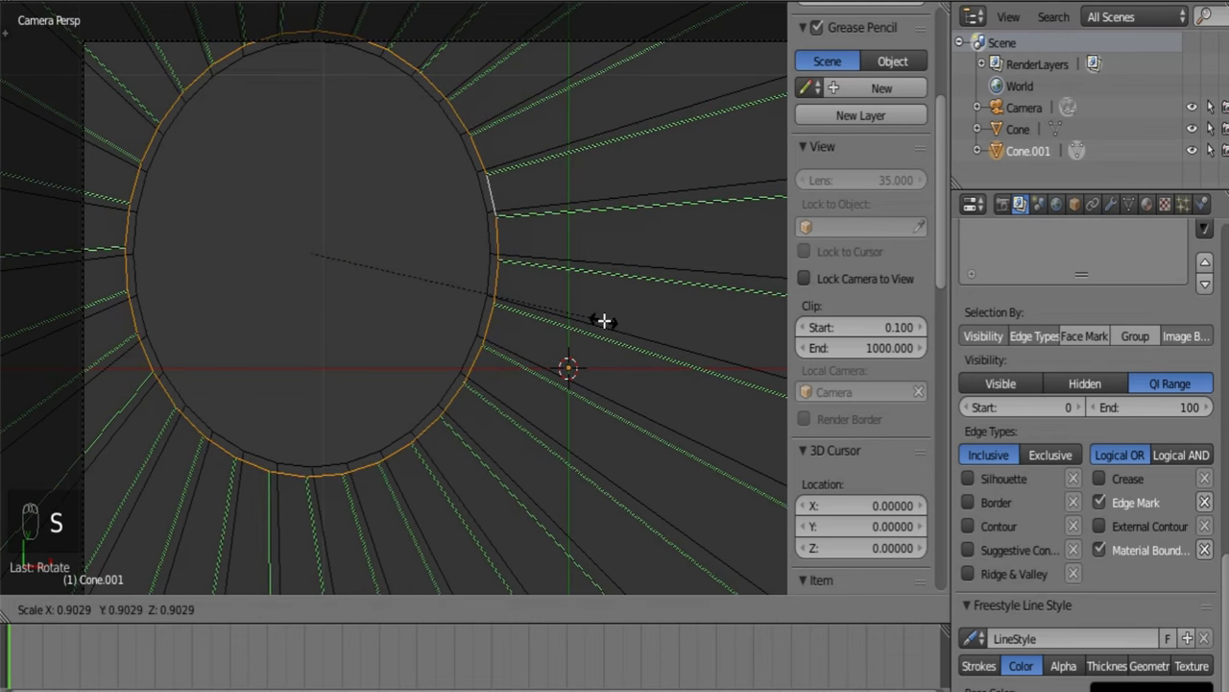
click(603, 320)
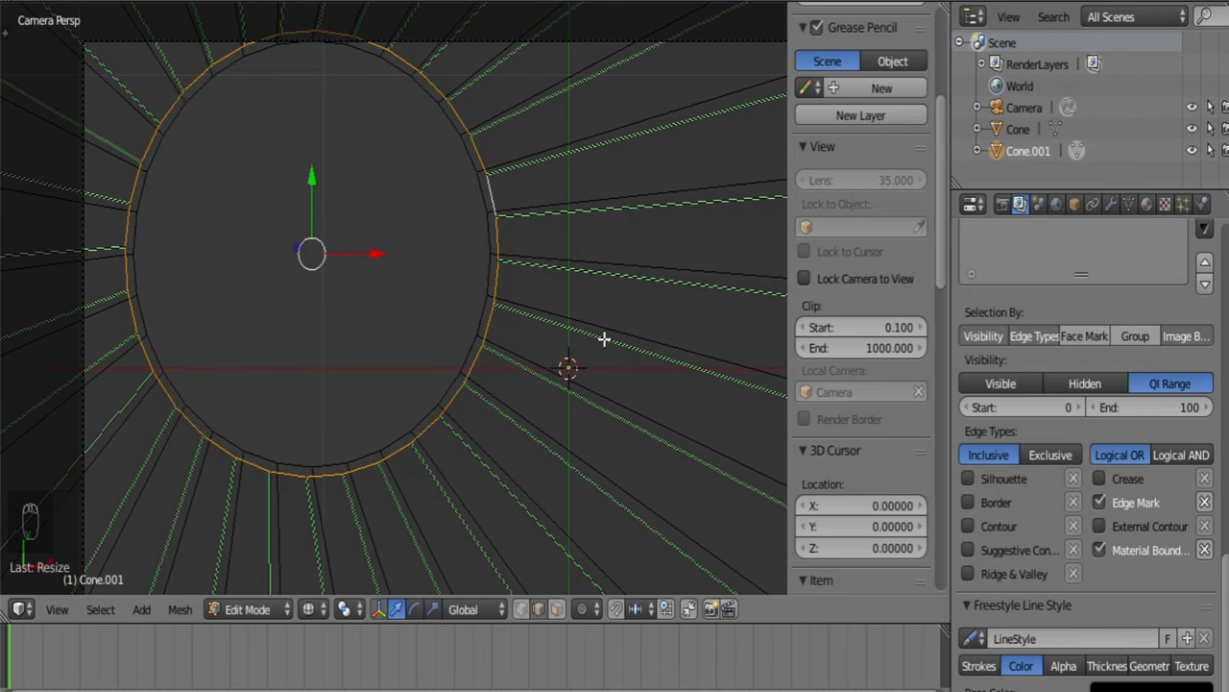
key(r)
key(z)
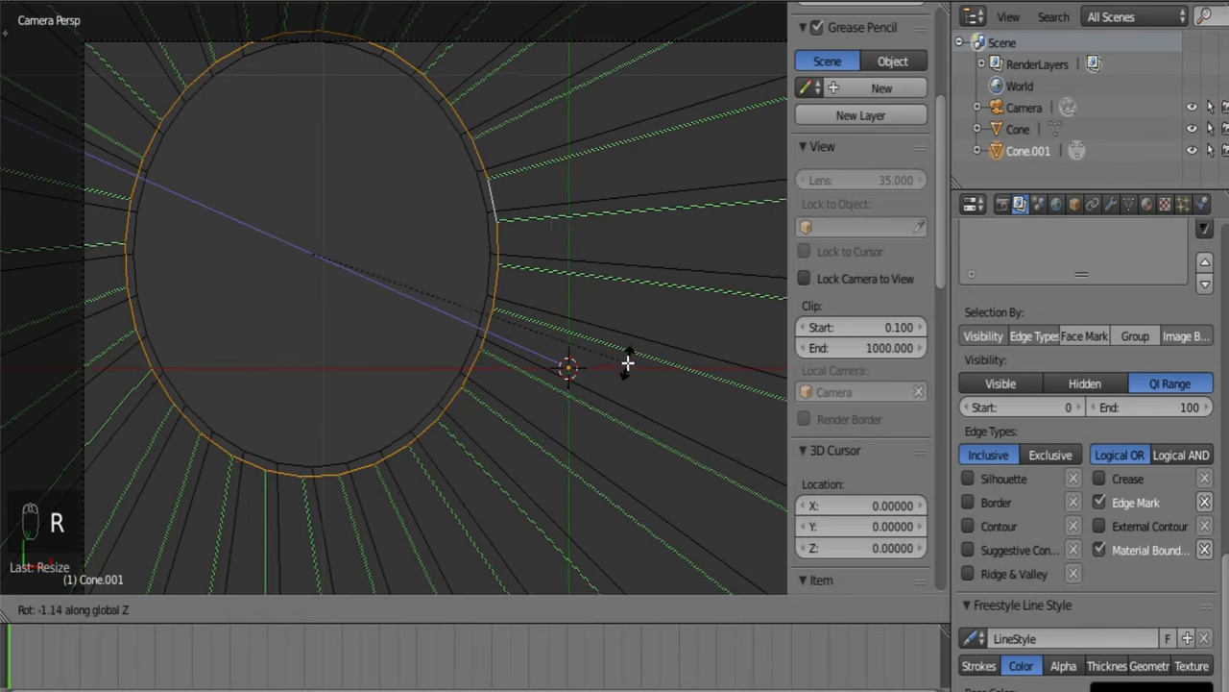
click(627, 358)
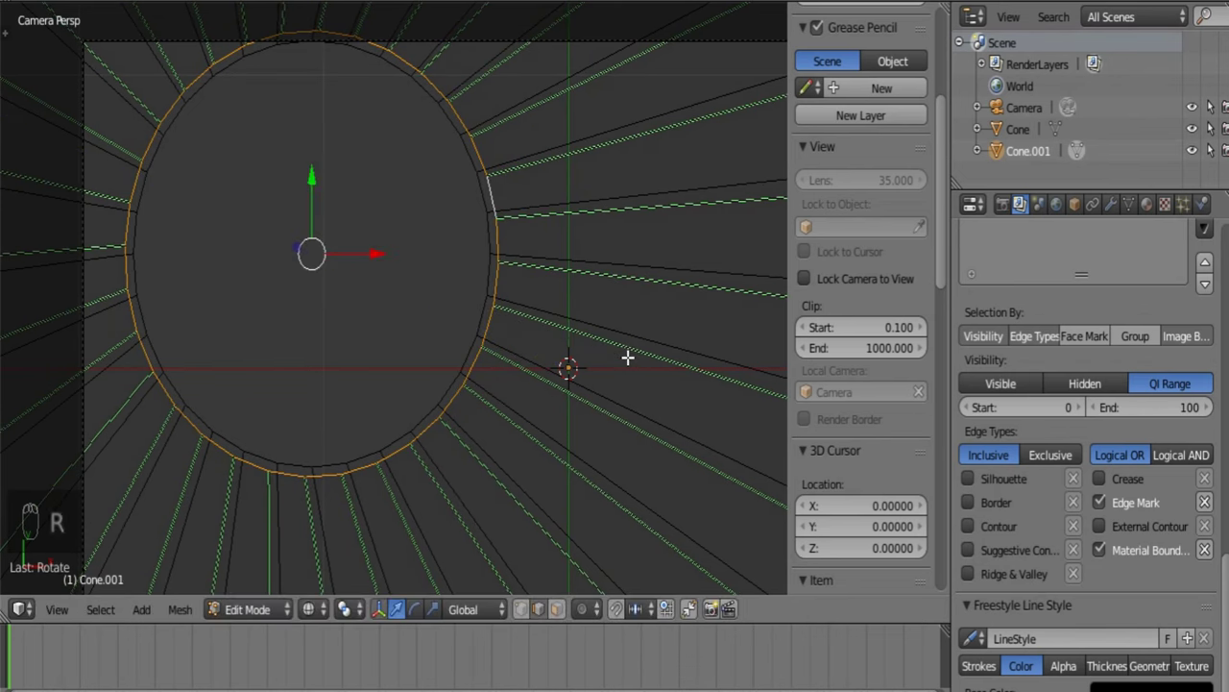
Rotate the duplicate cone's large outer ring about -2.01° around global Z.
scroll(628, 357, down, 5)
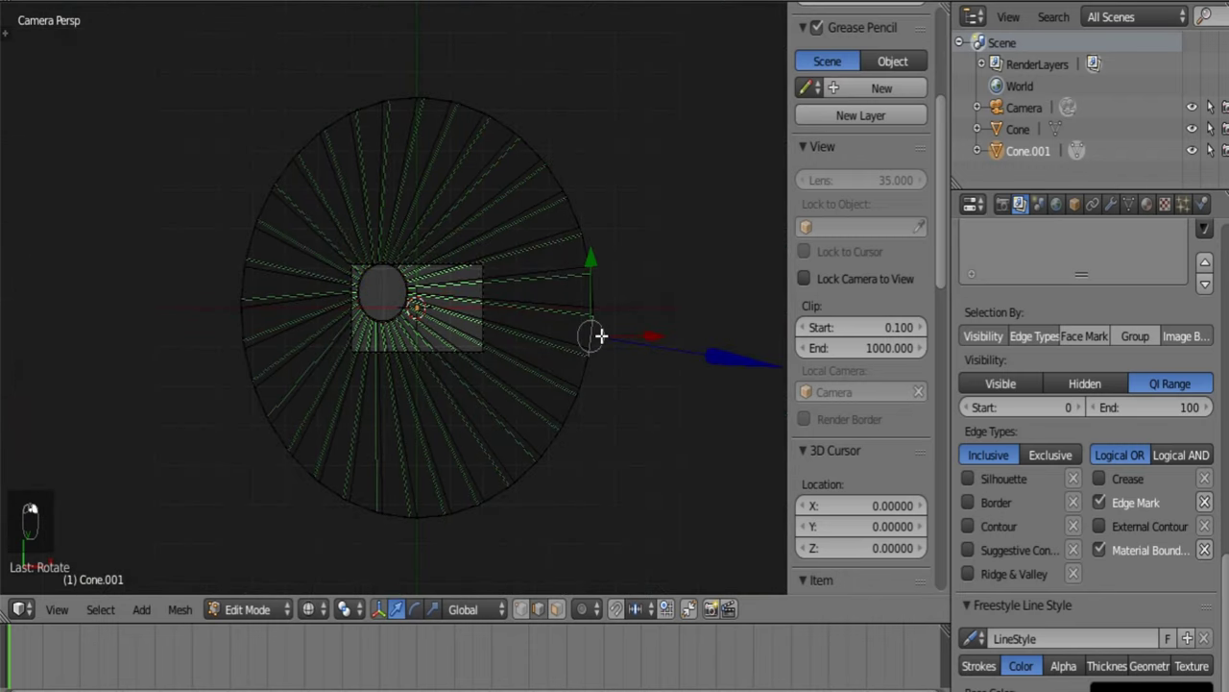
scroll(533, 372, up, 8)
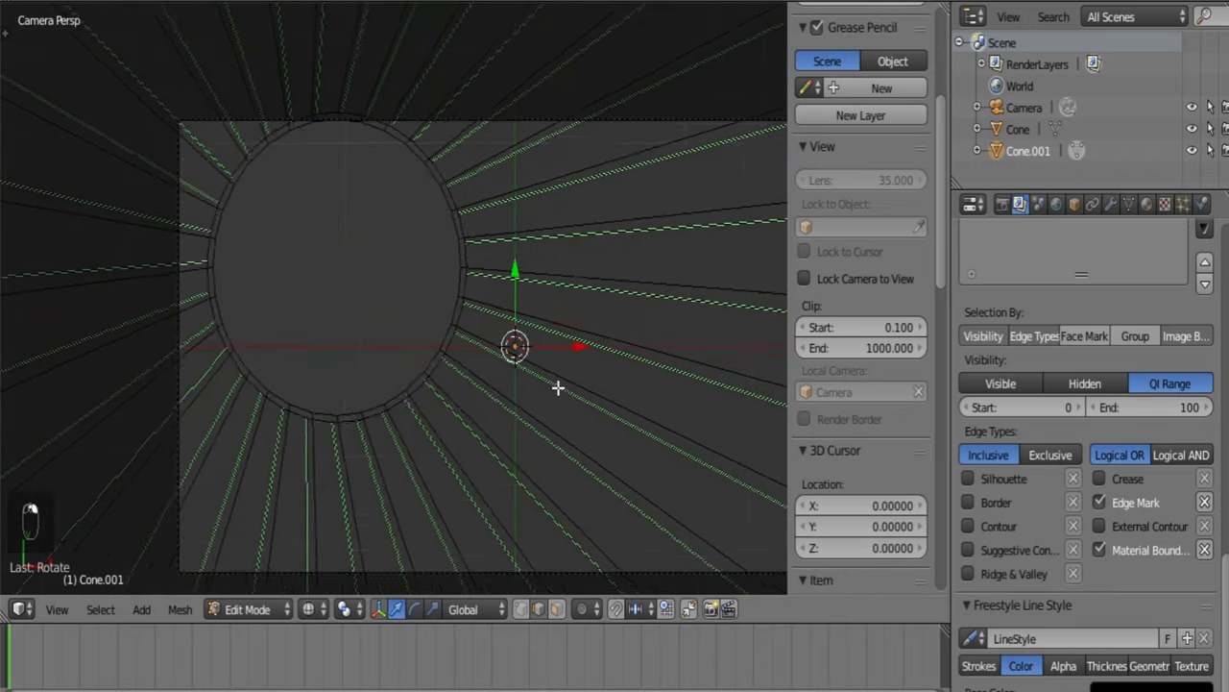
scroll(558, 387, up, 1)
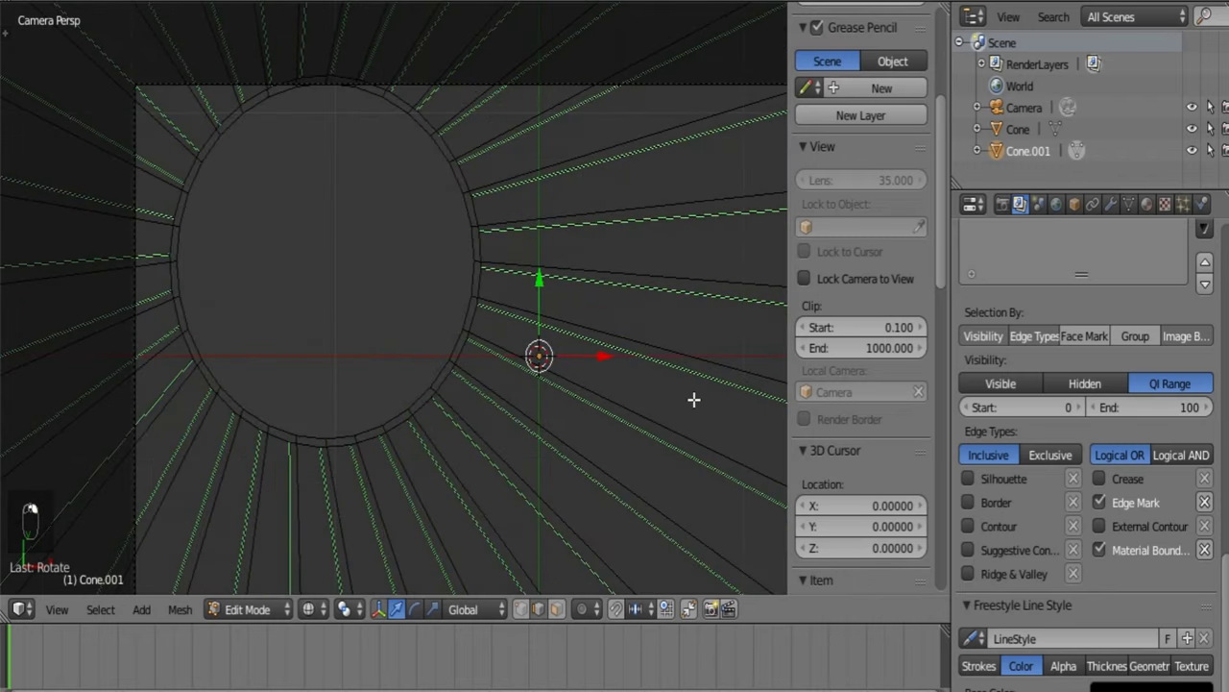
scroll(694, 400, down, 2)
key(r)
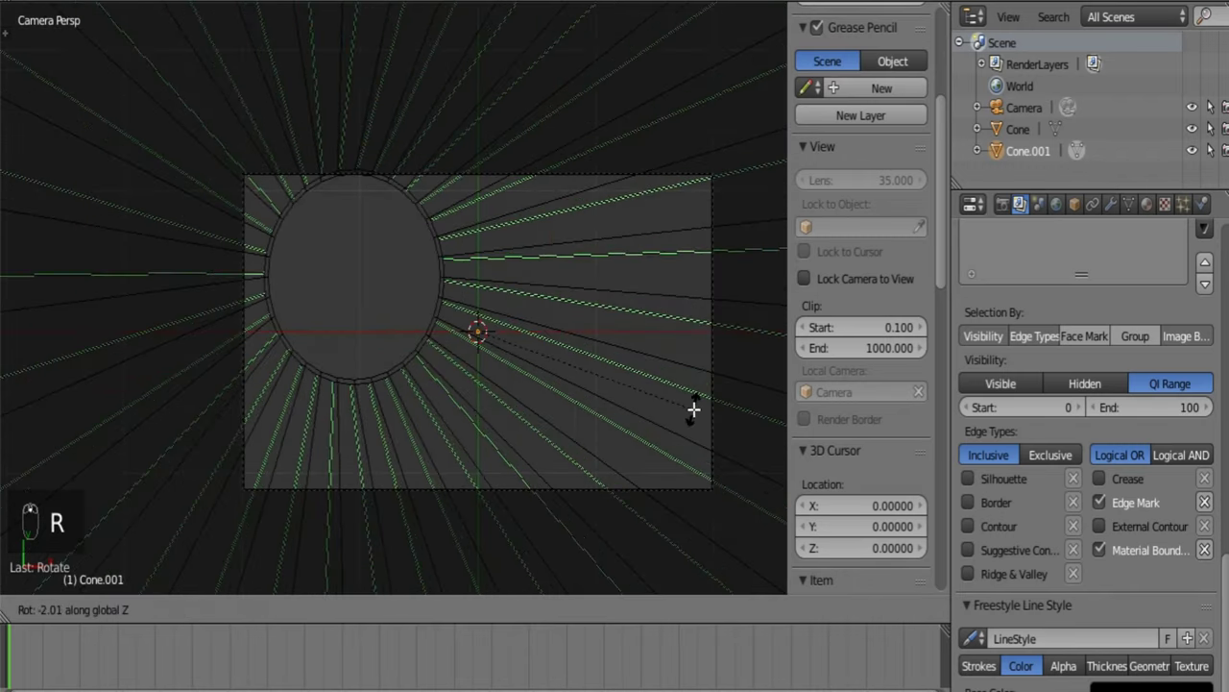
click(693, 409)
Leave mesh editing and render both cones to check the enlarged opening, then return to the viewport.
key(Tab)
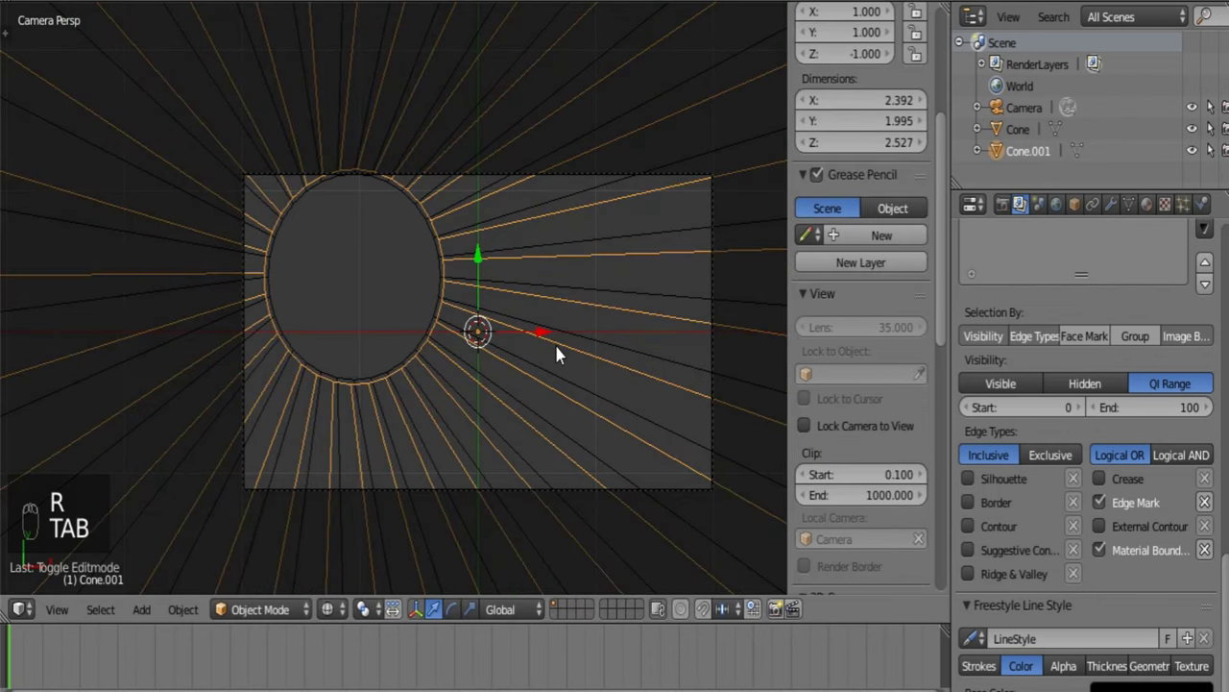
key(F12)
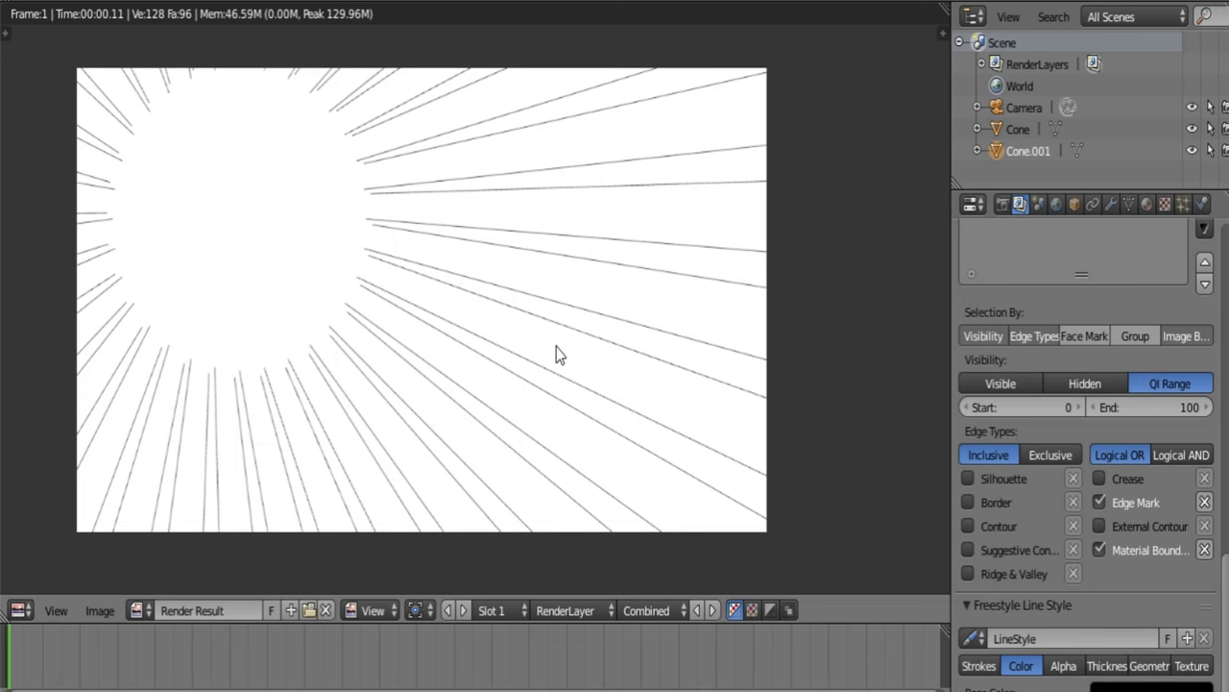
key(Escape)
Select four single vertices on the duplicate cone's small ring, at its right, left, top and bottom extremes.
scroll(470, 348, up, 5)
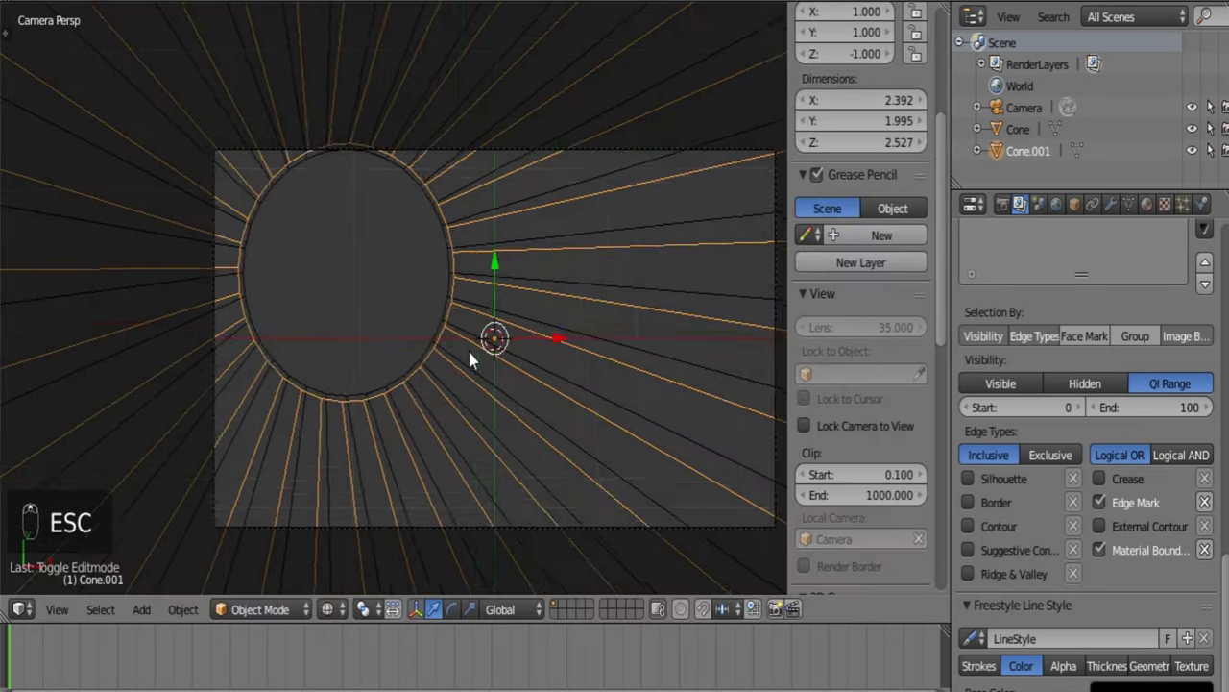
key(Tab)
click(520, 608)
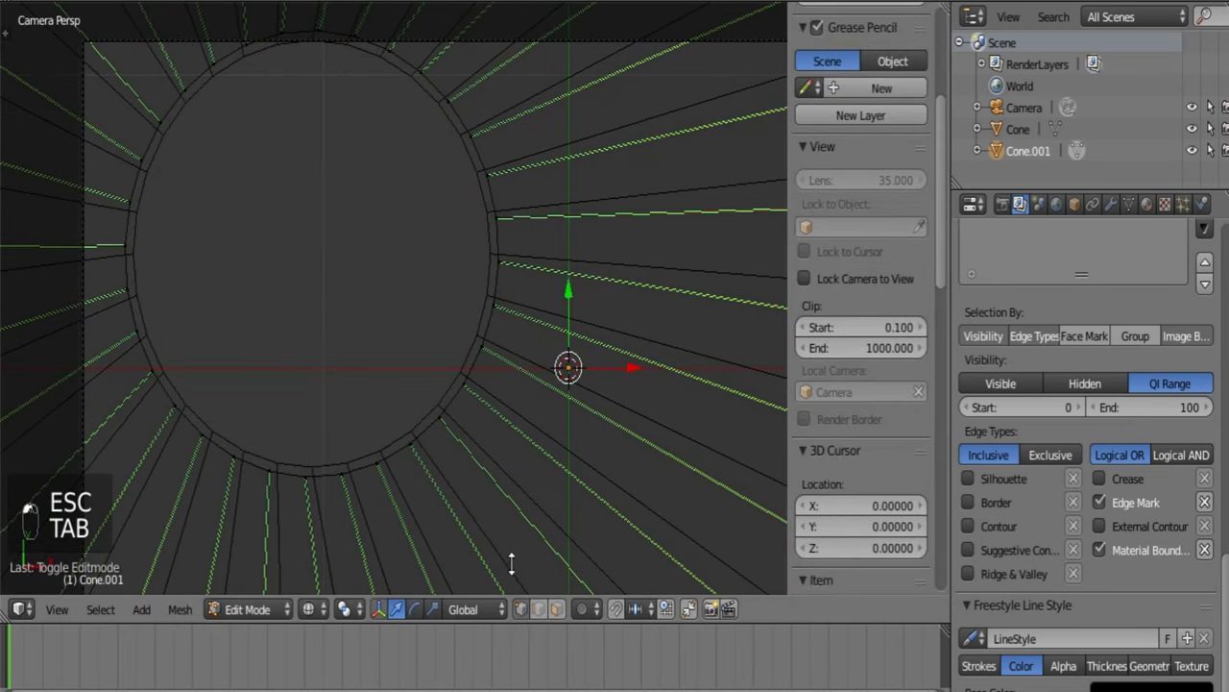
right_click(492, 267)
shift+right_click(124, 247)
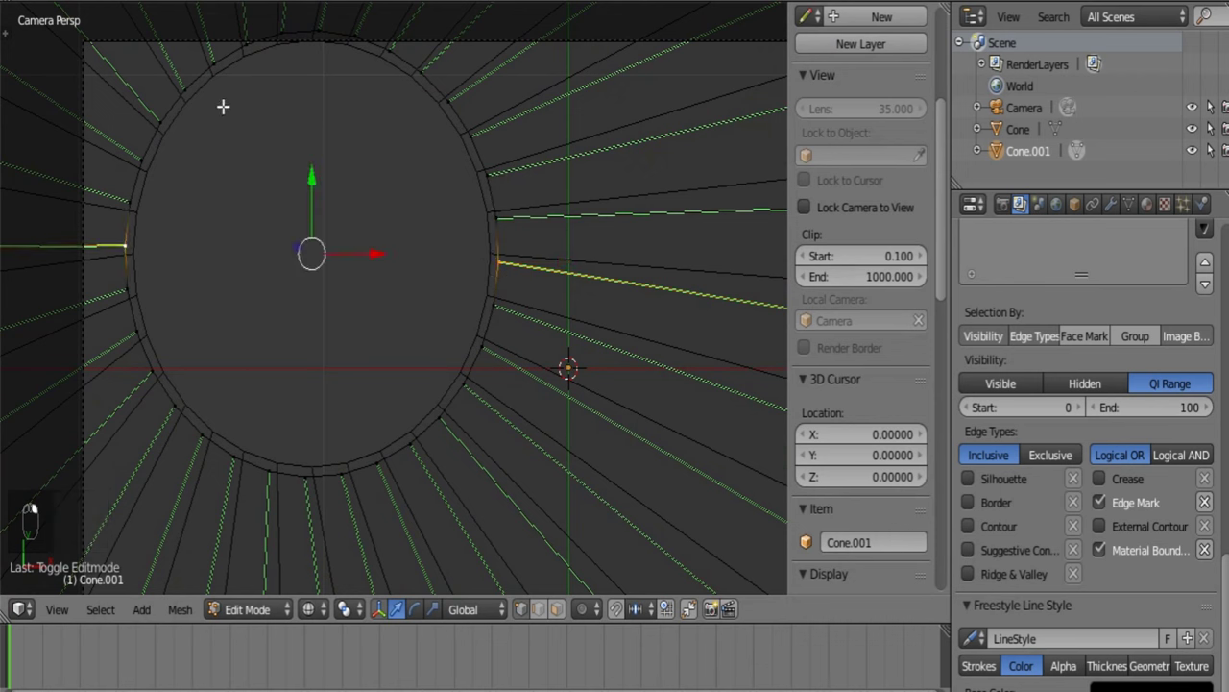
shift+right_click(311, 31)
shift+right_click(308, 477)
Enable proportional editing and set its falloff to Sharp.
click(583, 608)
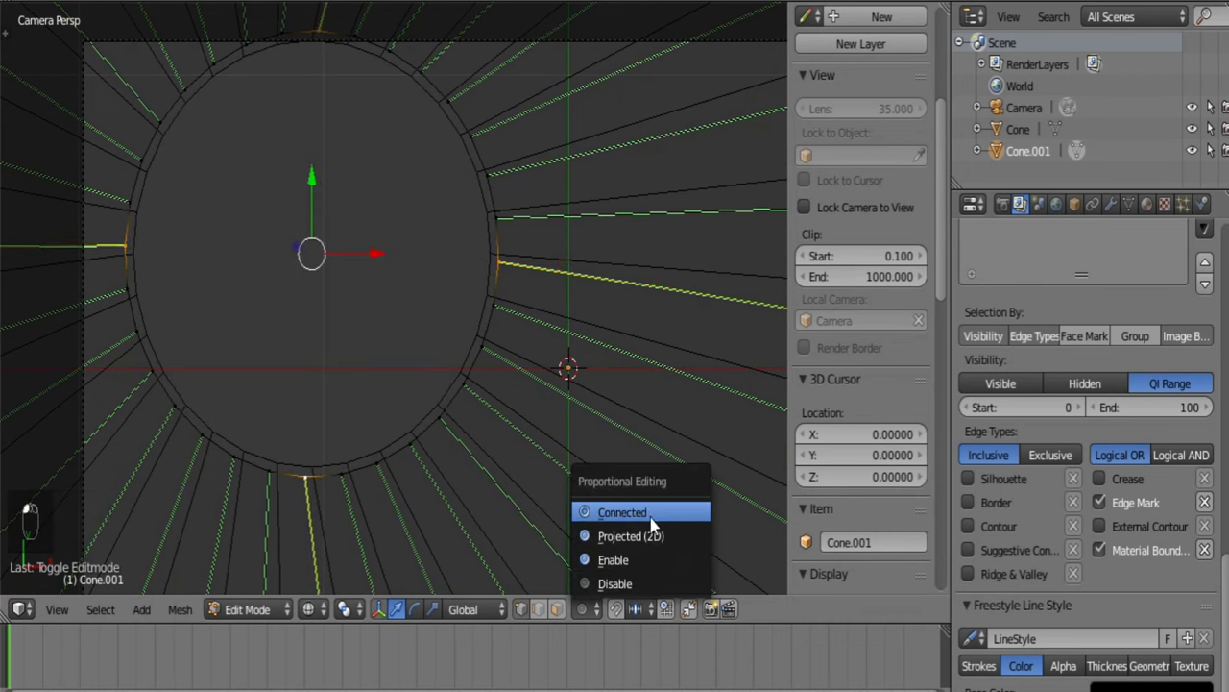
click(646, 560)
click(614, 609)
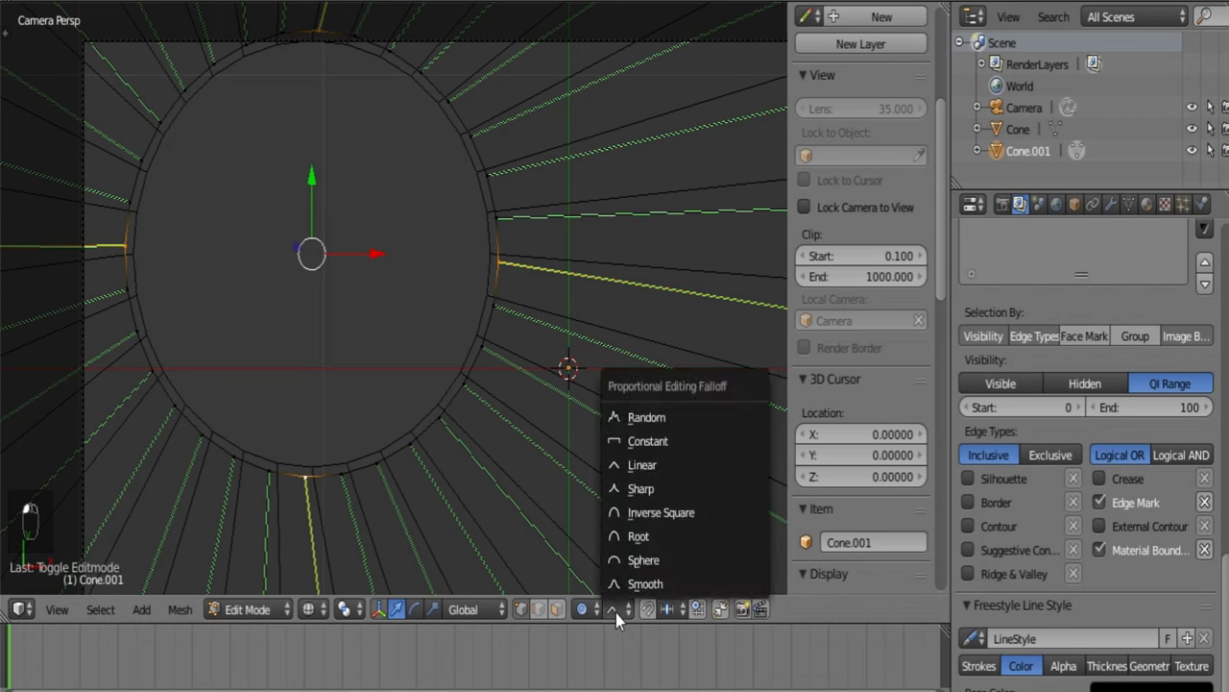
click(638, 492)
Scale the four vertices inward with global Z locked and a proportional size of about 0.62, forming a clover-shaped opening.
key(s)
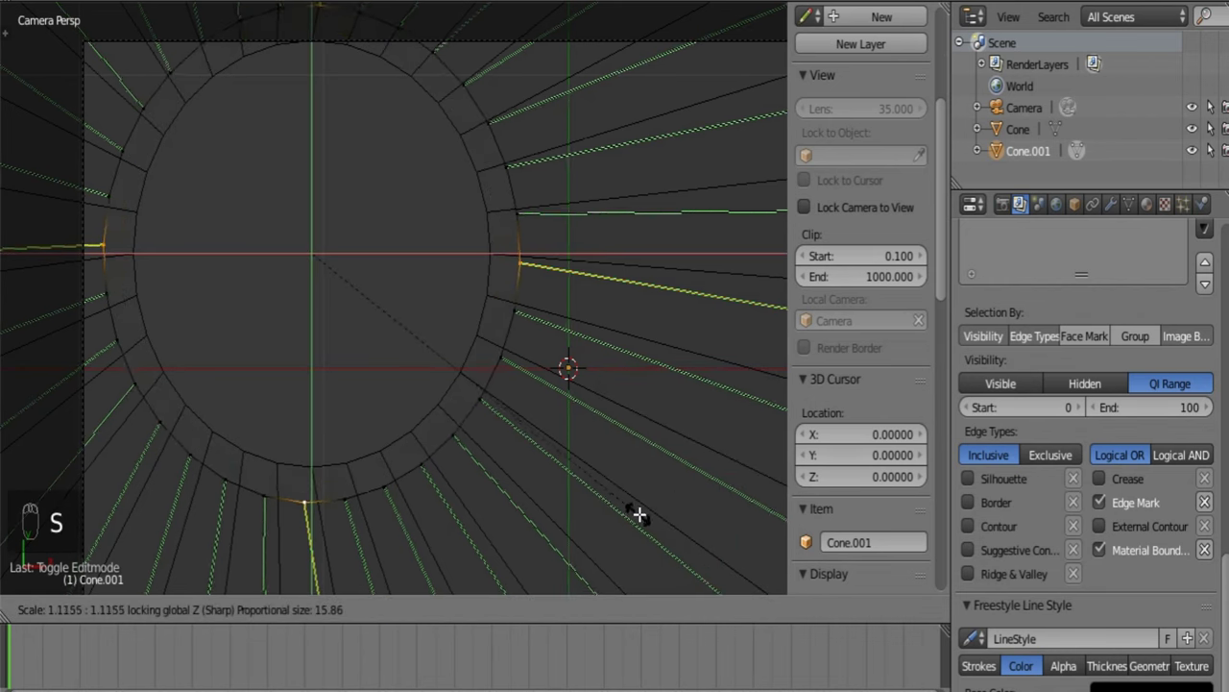
scroll(691, 533, up, 9)
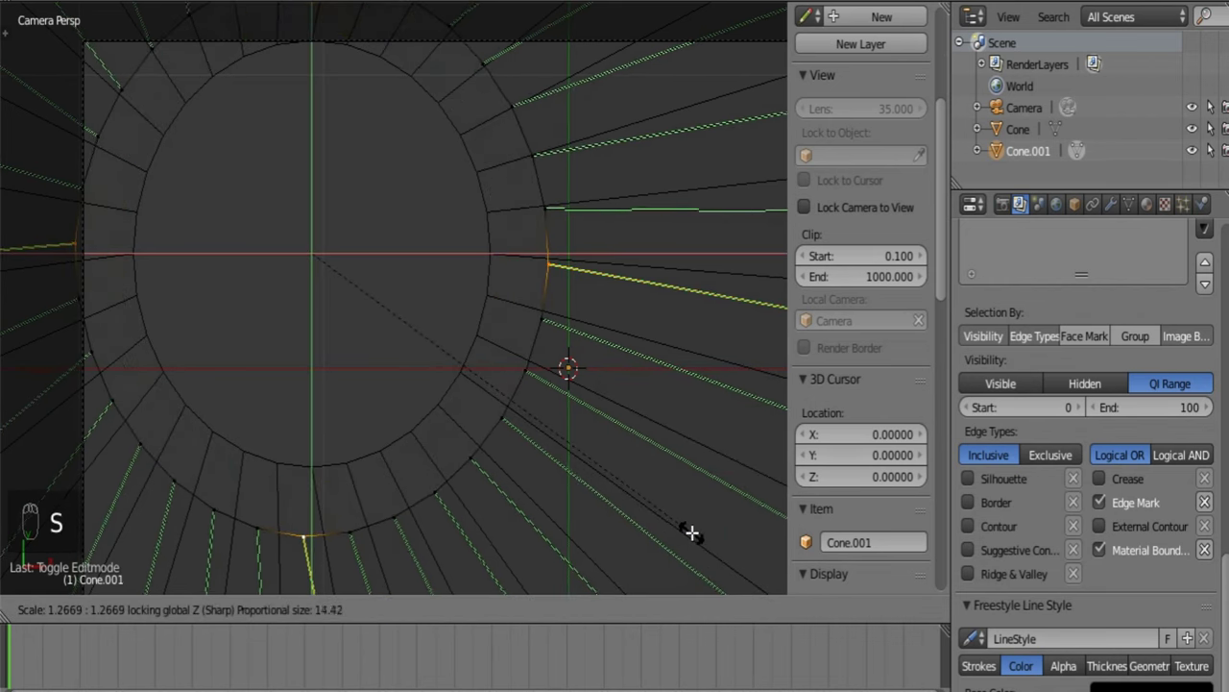
scroll(691, 533, up, 20)
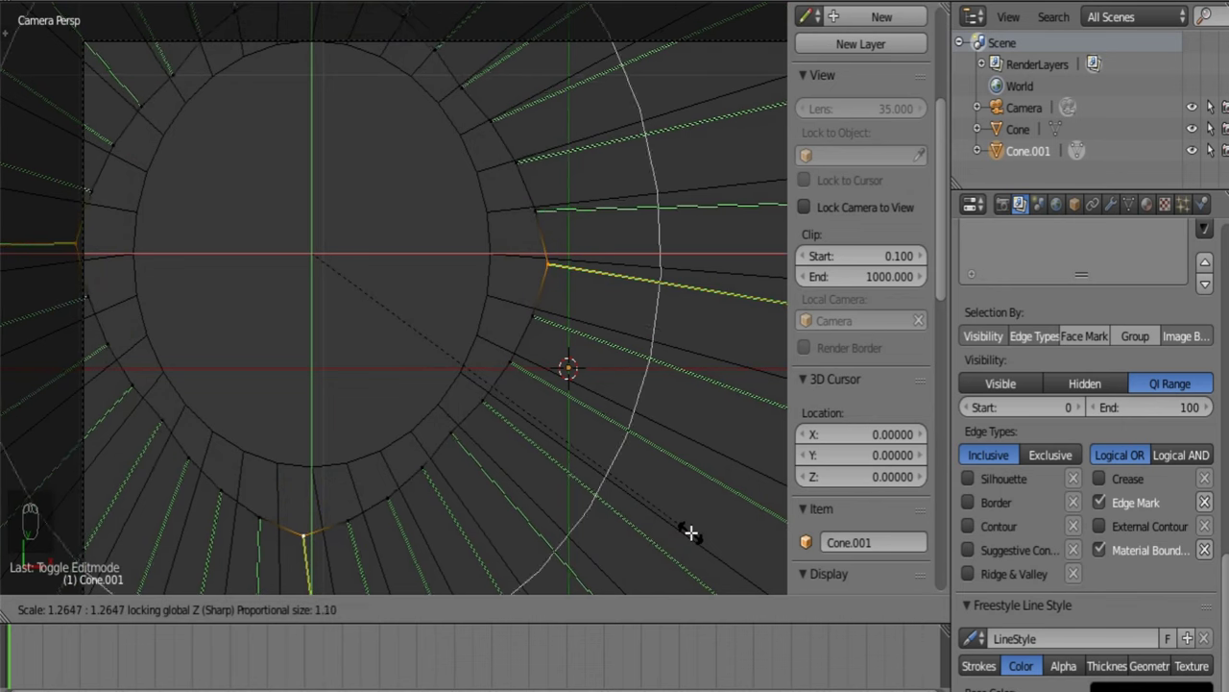
scroll(692, 533, up, 1)
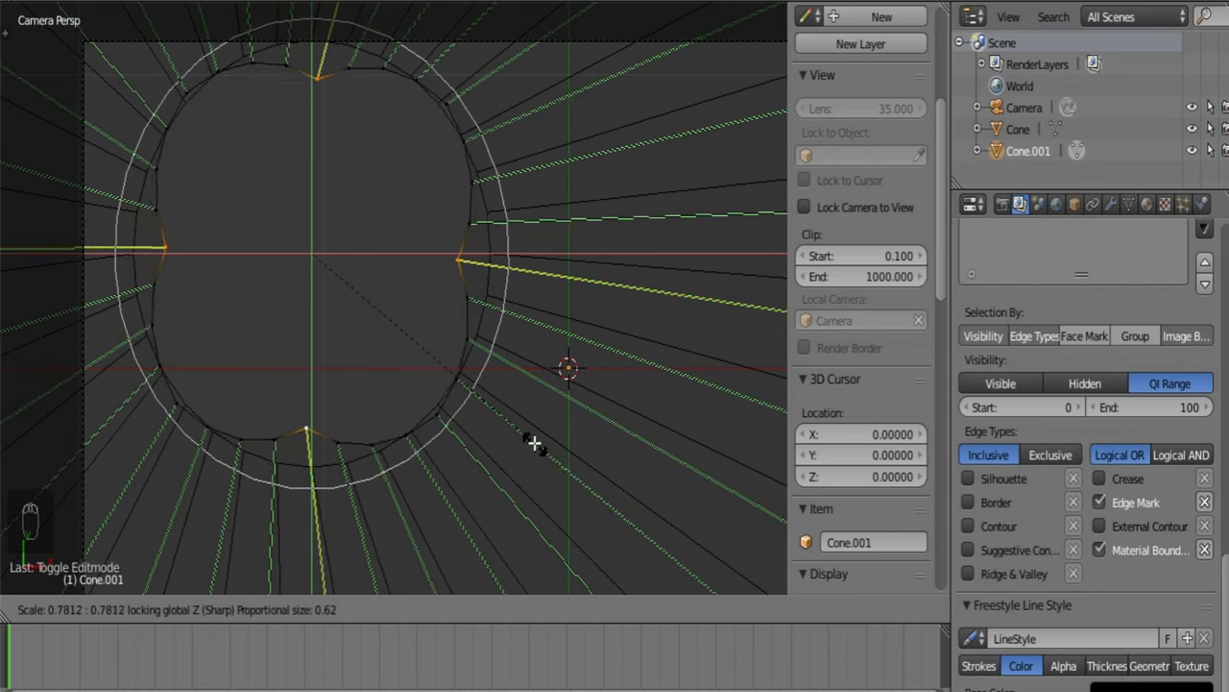
click(473, 386)
Render both cones with the clover-shaped opening and save the file.
key(Tab)
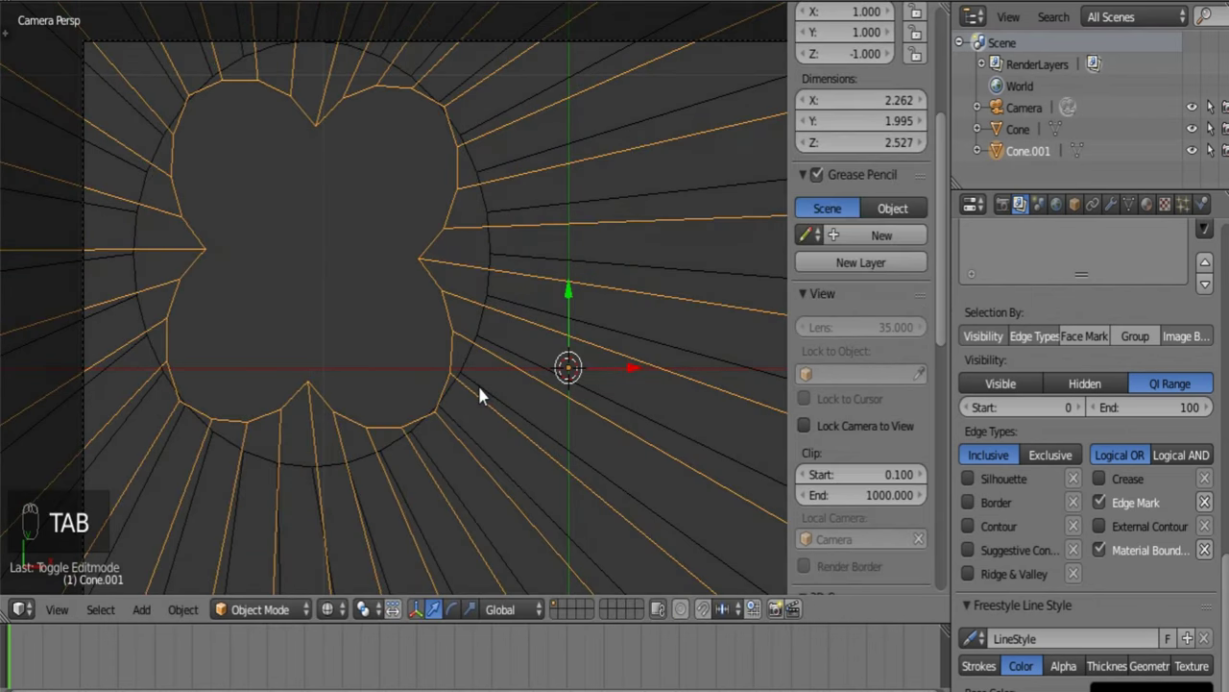
key(F12)
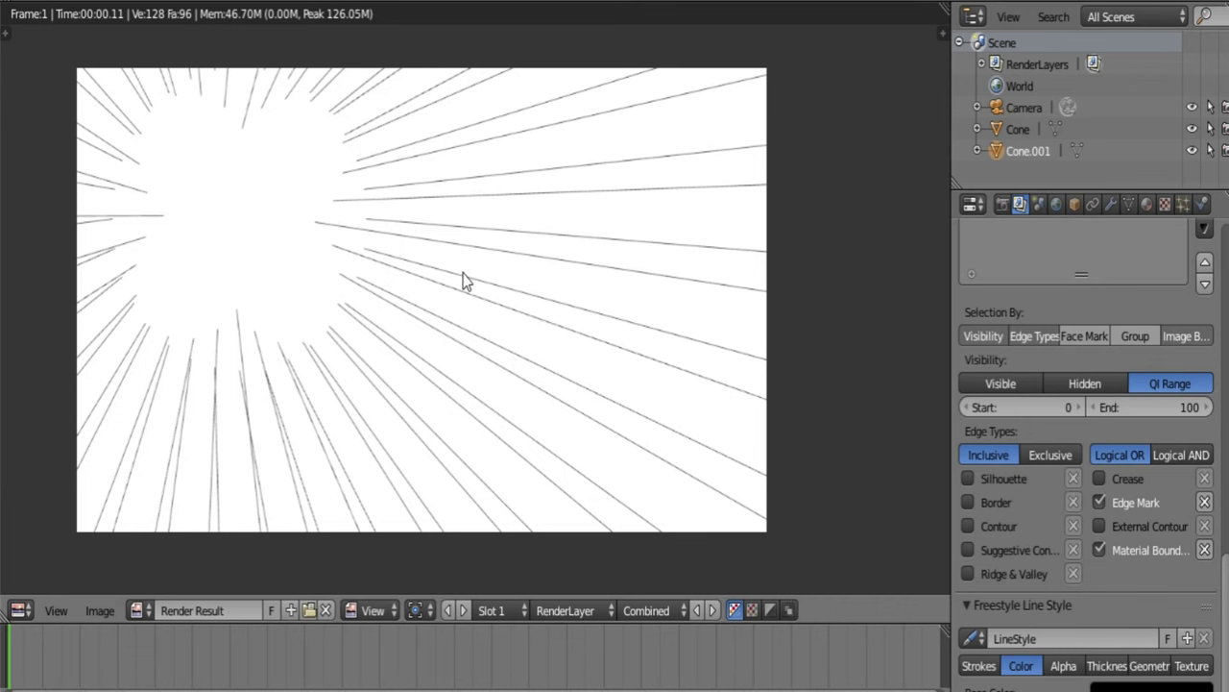
click(53, 3)
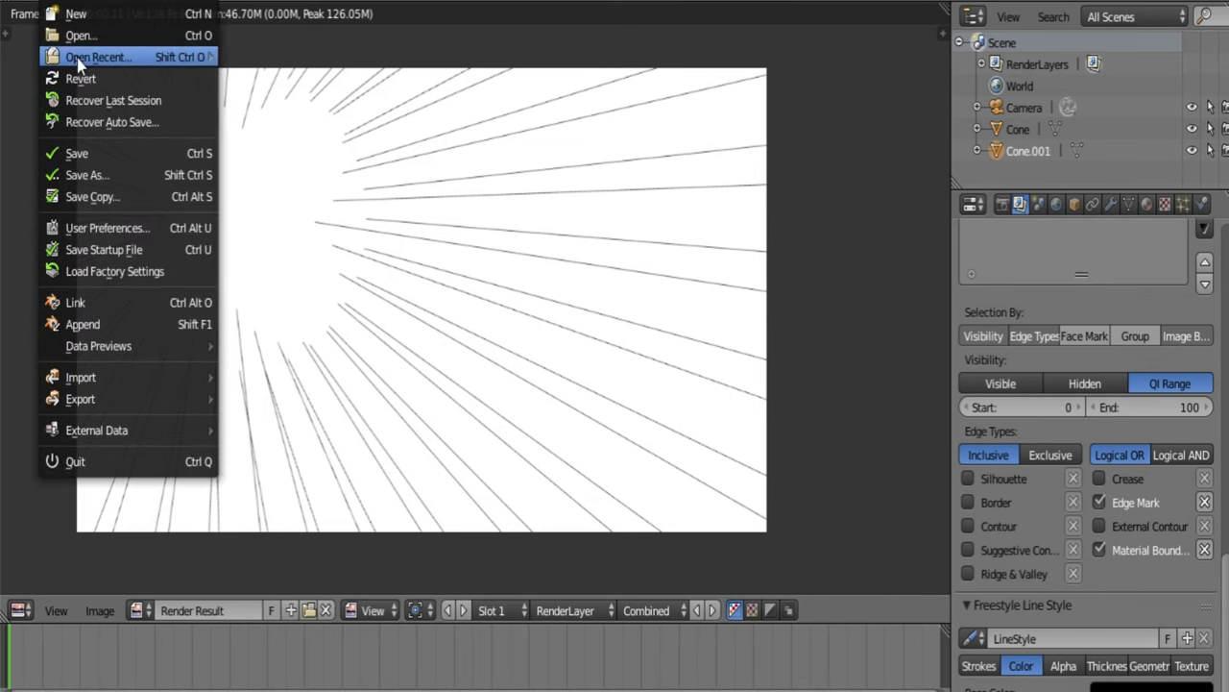
mouse_move(82, 61)
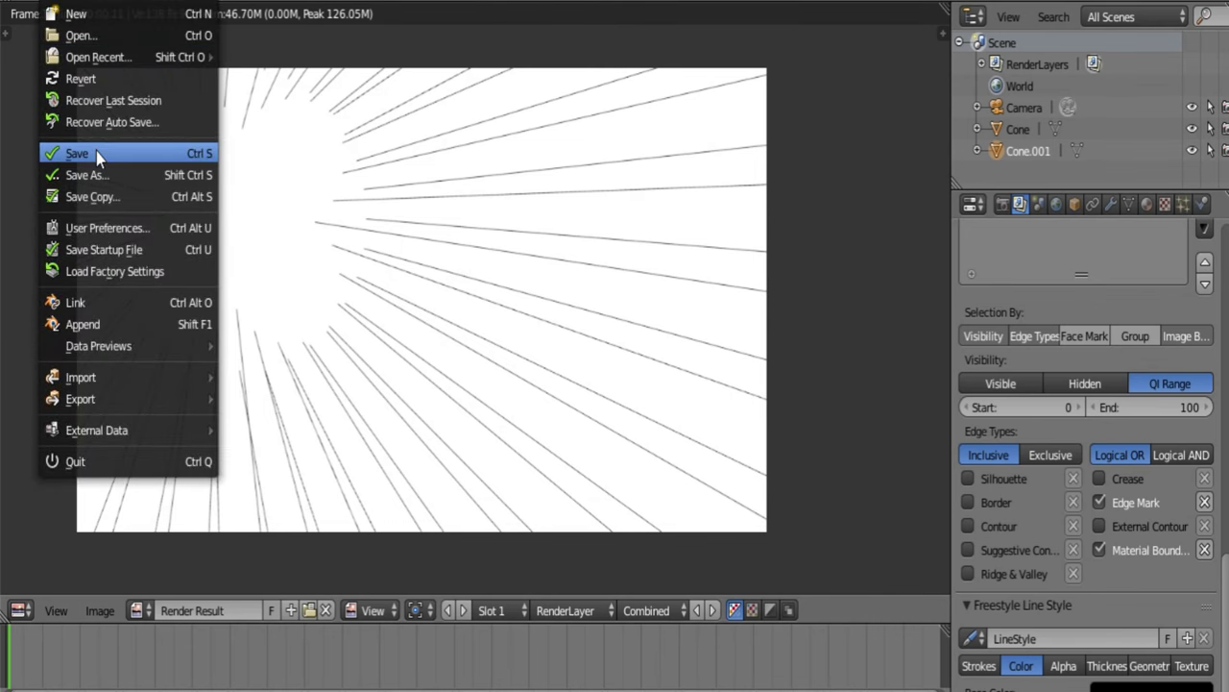
click(77, 154)
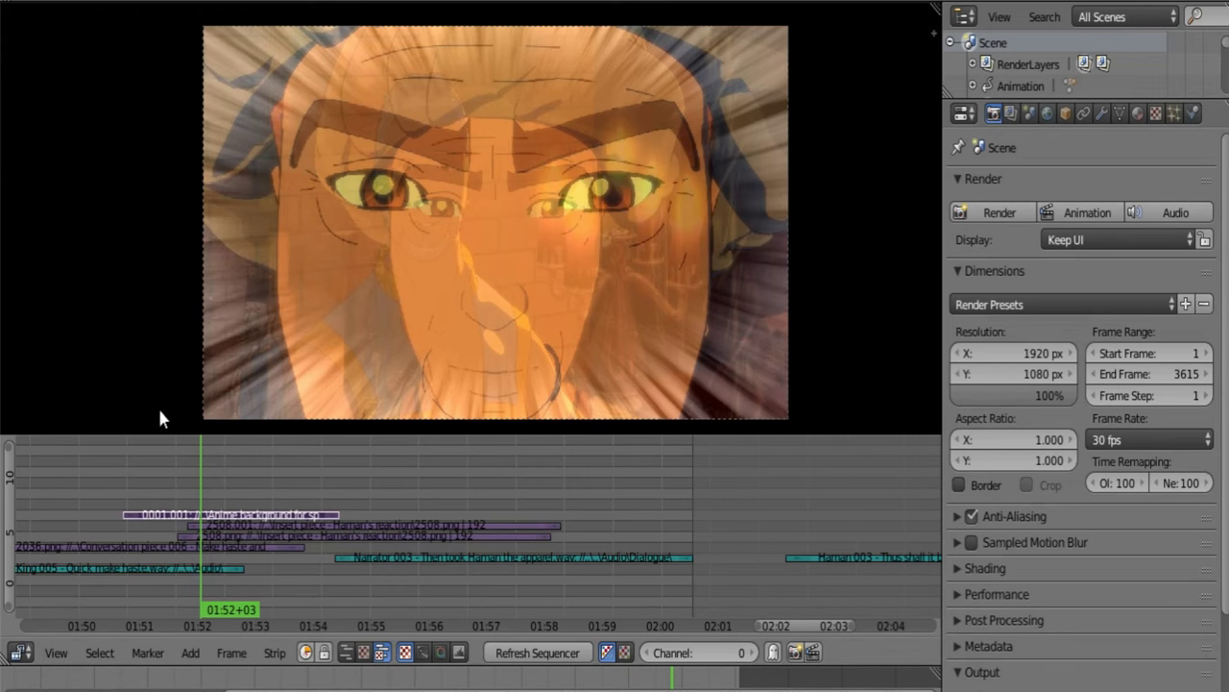
Zoom the sequencer timeline in around 01:52+03 and show the properties of the selected speed-face background strip.
middle_drag(296, 514, 473, 512)
scroll(388, 500, up, 15)
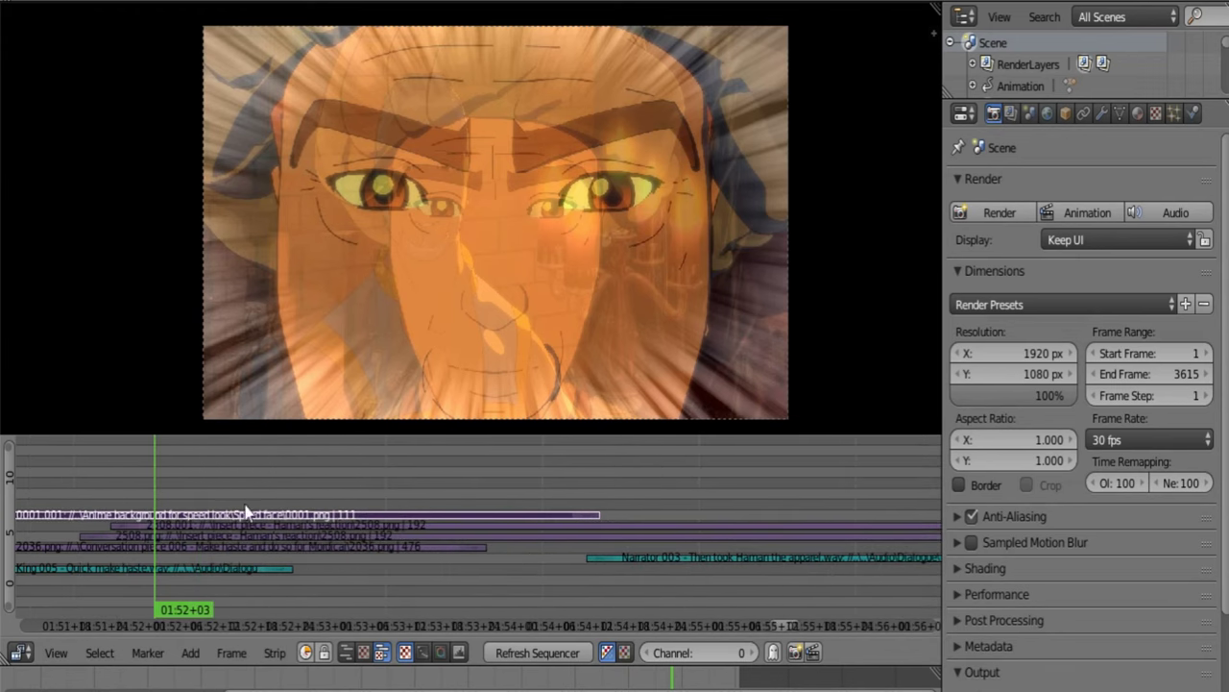
ctrl+middle_drag(246, 510, 463, 526)
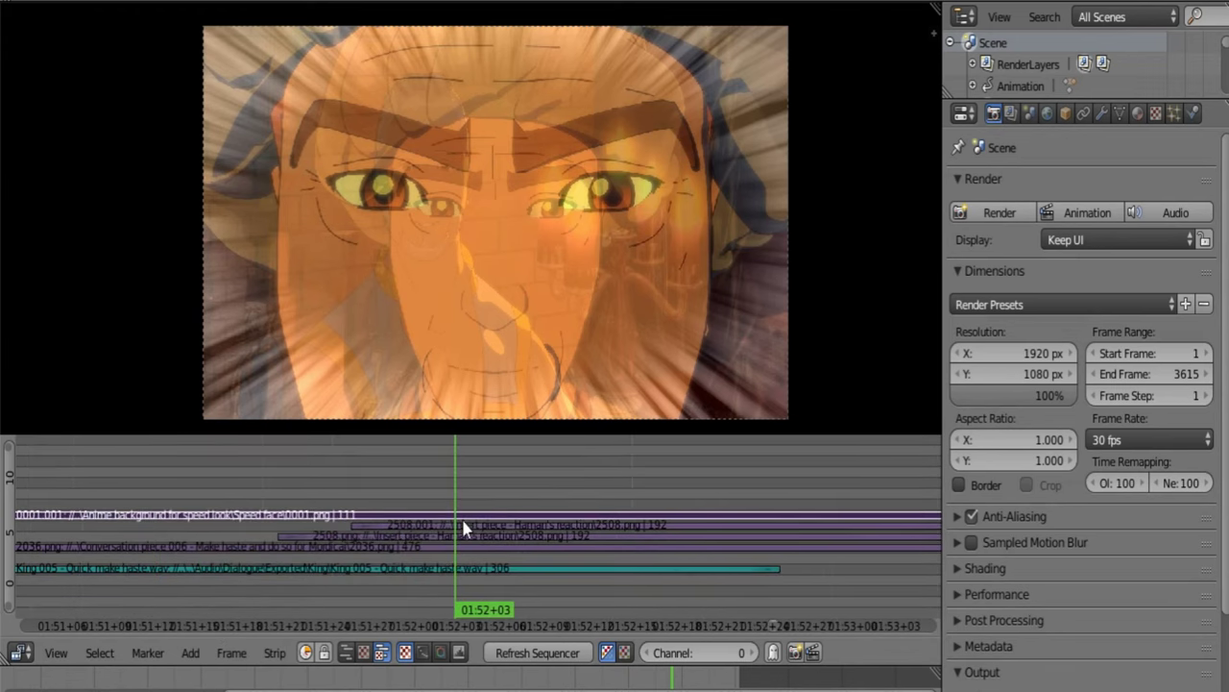
key(n)
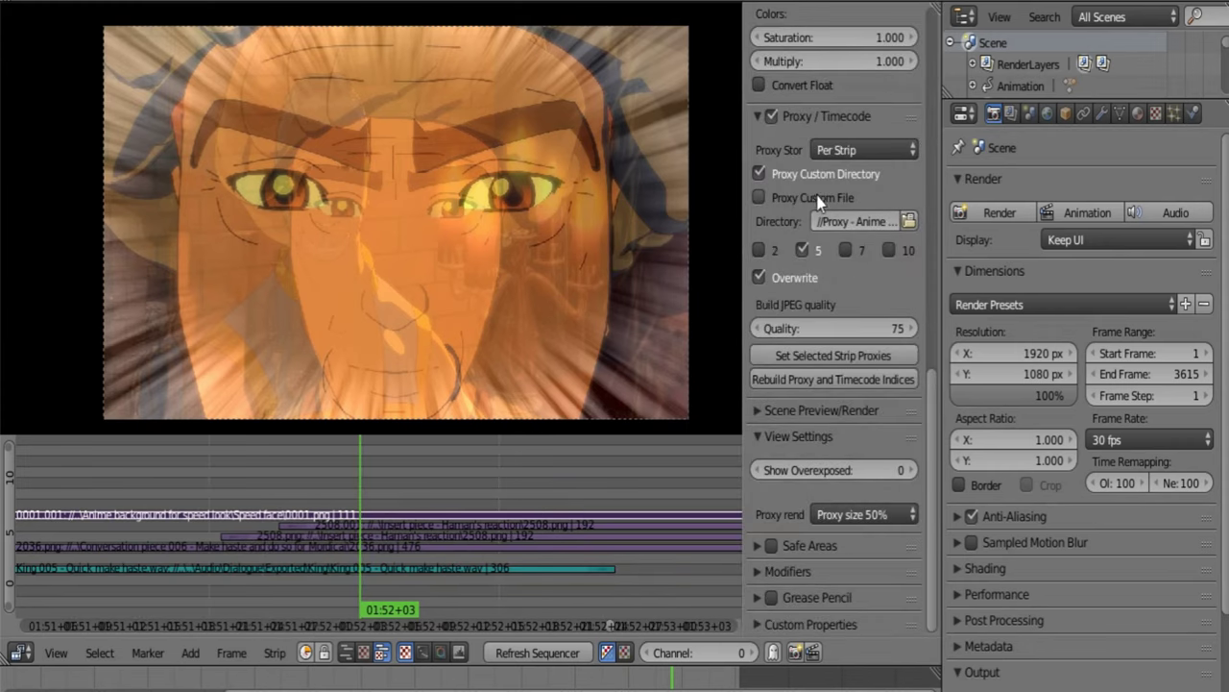
Preview the speed-face background strip alone with Replace blending at an opacity of 1.000, and return its blend mode to Add.
scroll(809, 366, up, 10)
scroll(809, 366, up, 10)
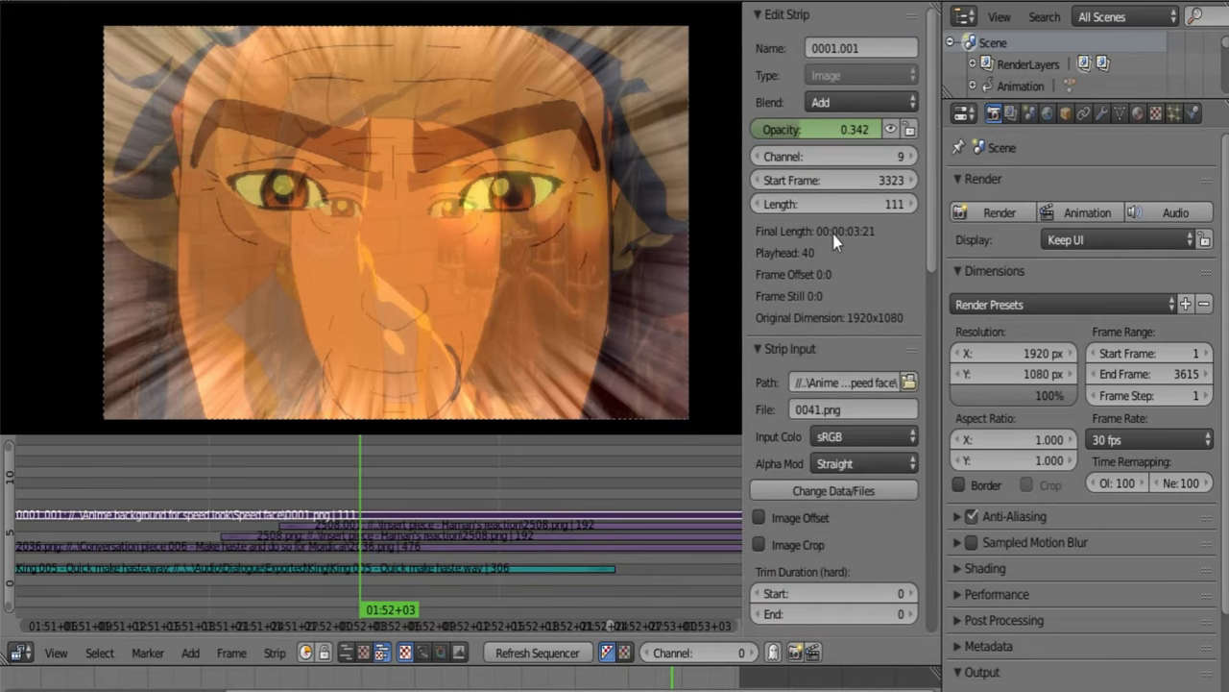
click(841, 101)
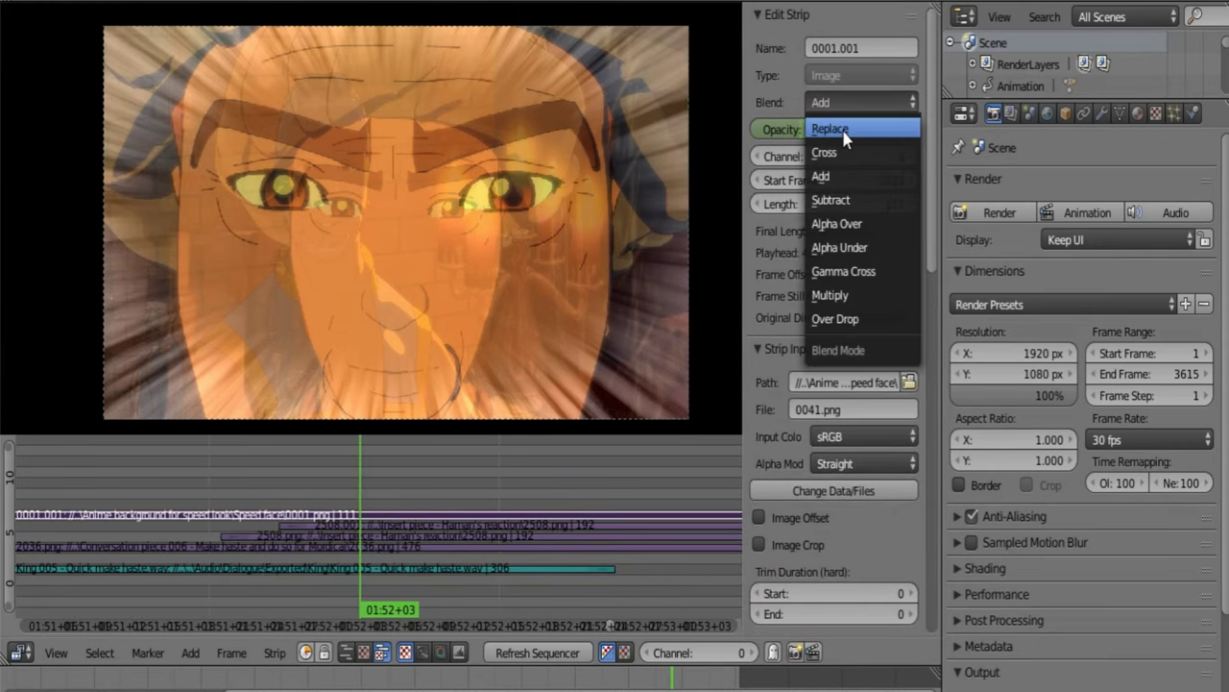
click(843, 132)
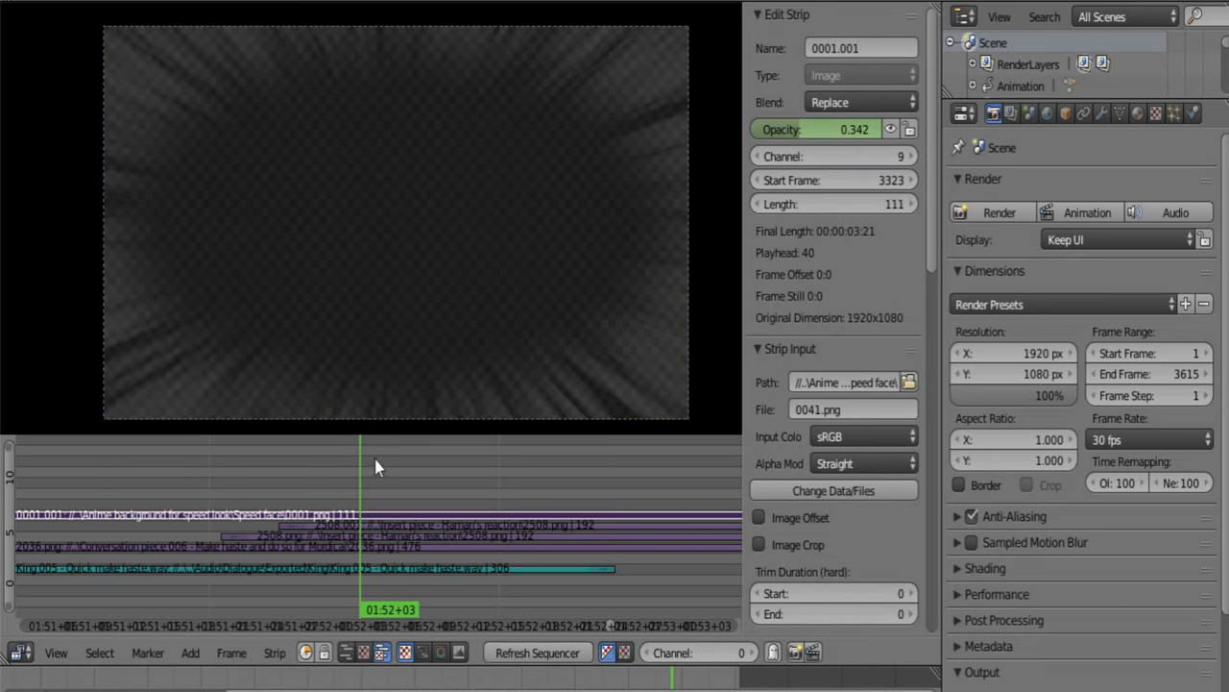
drag(845, 129, 893, 129)
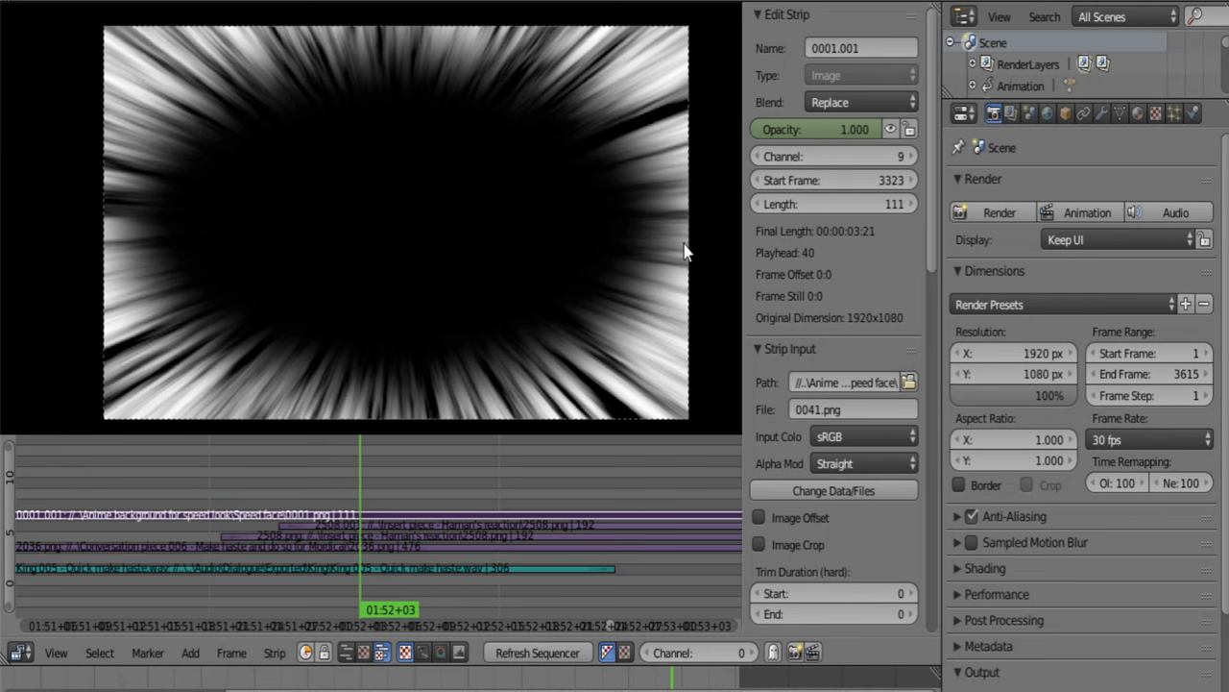
click(836, 106)
click(839, 176)
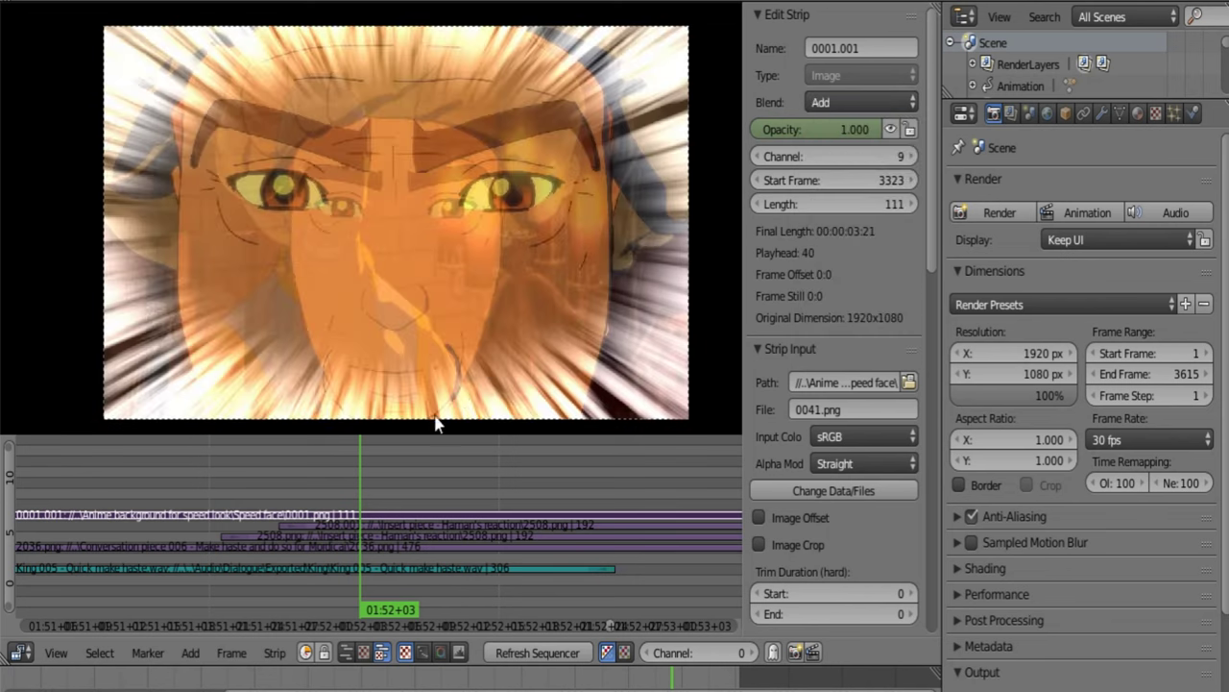
Scrub the sequence between 01:52+00 and 01:52+05 to examine how the speed lines blend over the face shots.
click(351, 459)
drag(346, 468, 385, 472)
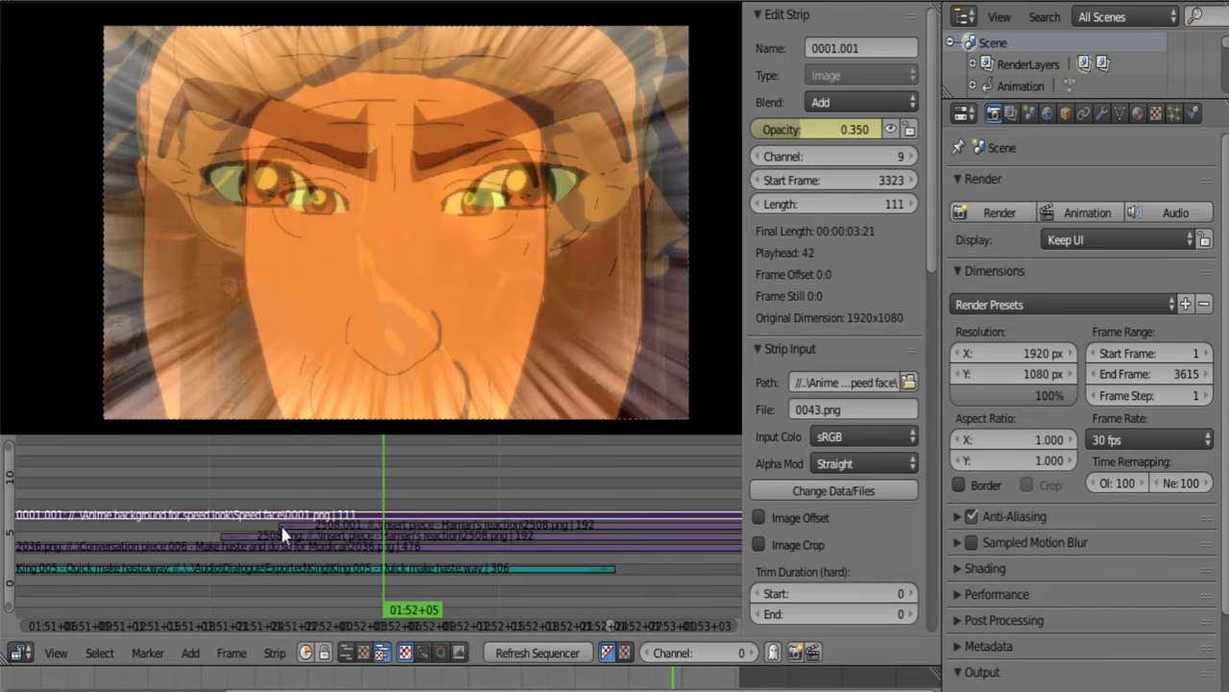
drag(229, 475, 326, 483)
scroll(824, 469, down, 12)
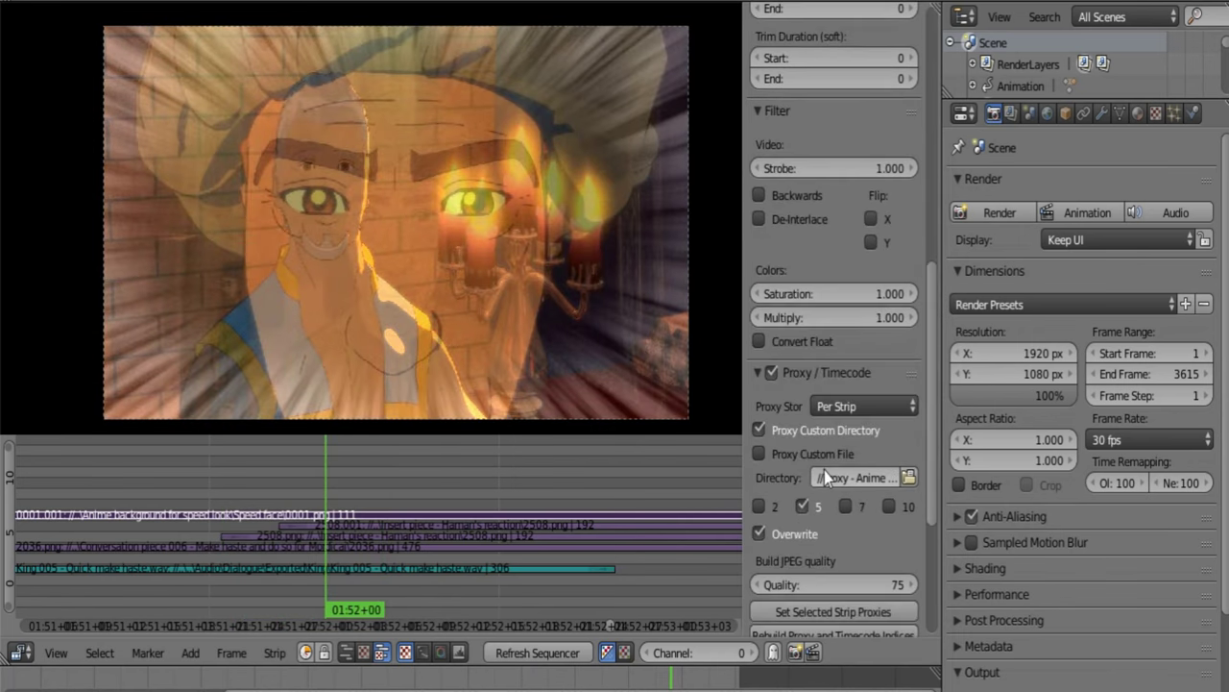
scroll(824, 469, down, 7)
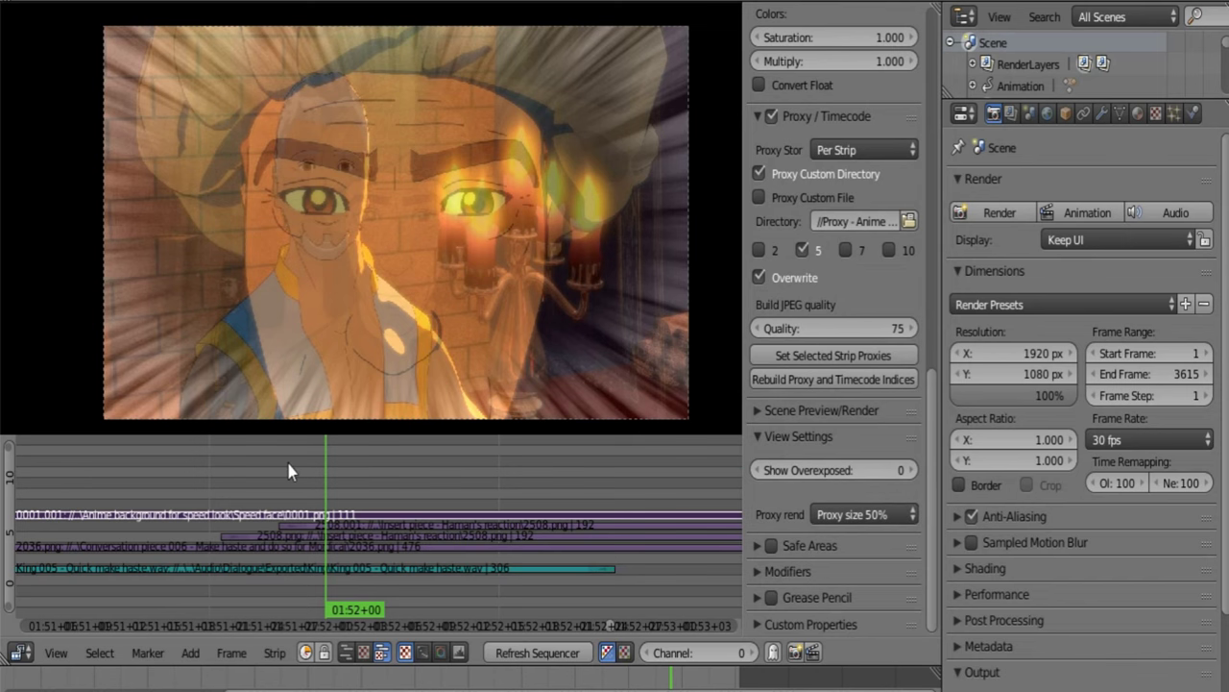
drag(287, 465, 152, 590)
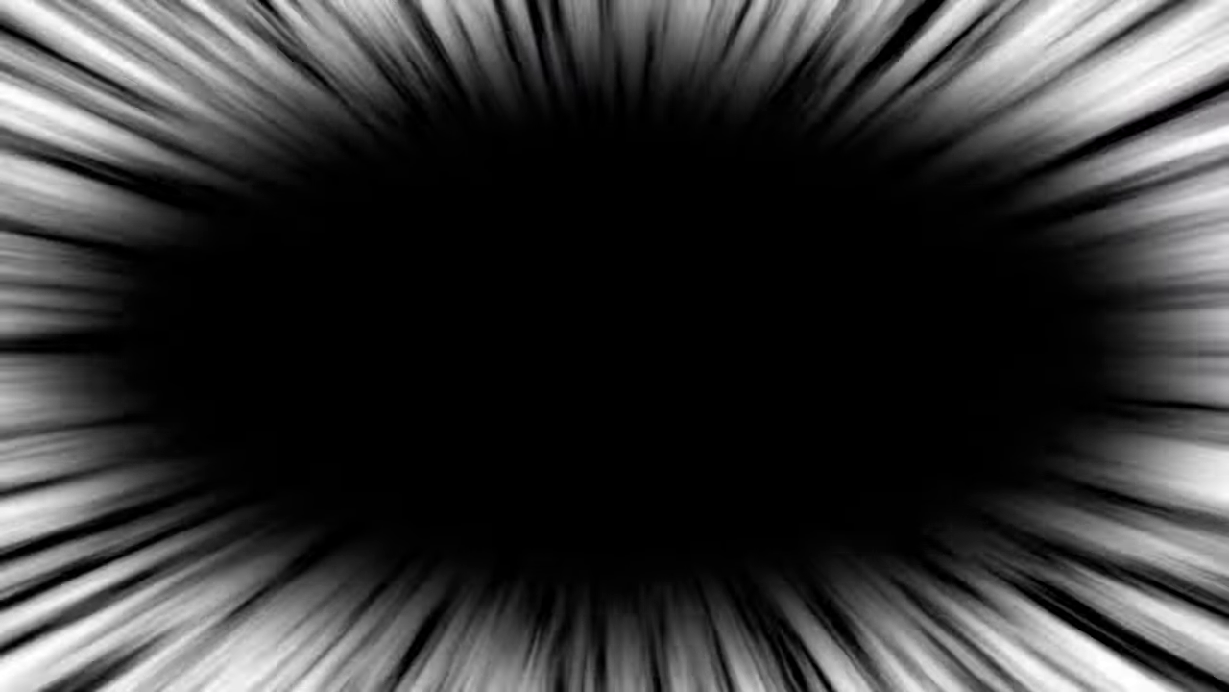